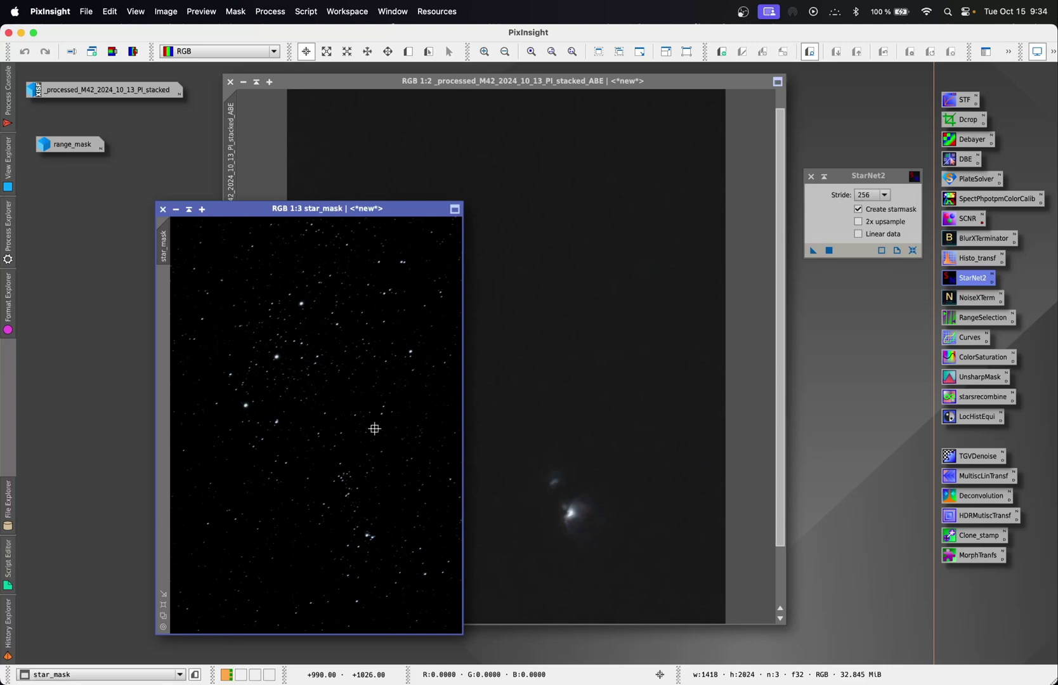
- Minimize the star_mask image to an icon, place it beneath the range_mask icon and close the StarNet2 process
{"action": "left_click", "coordinate": [611, 393]}
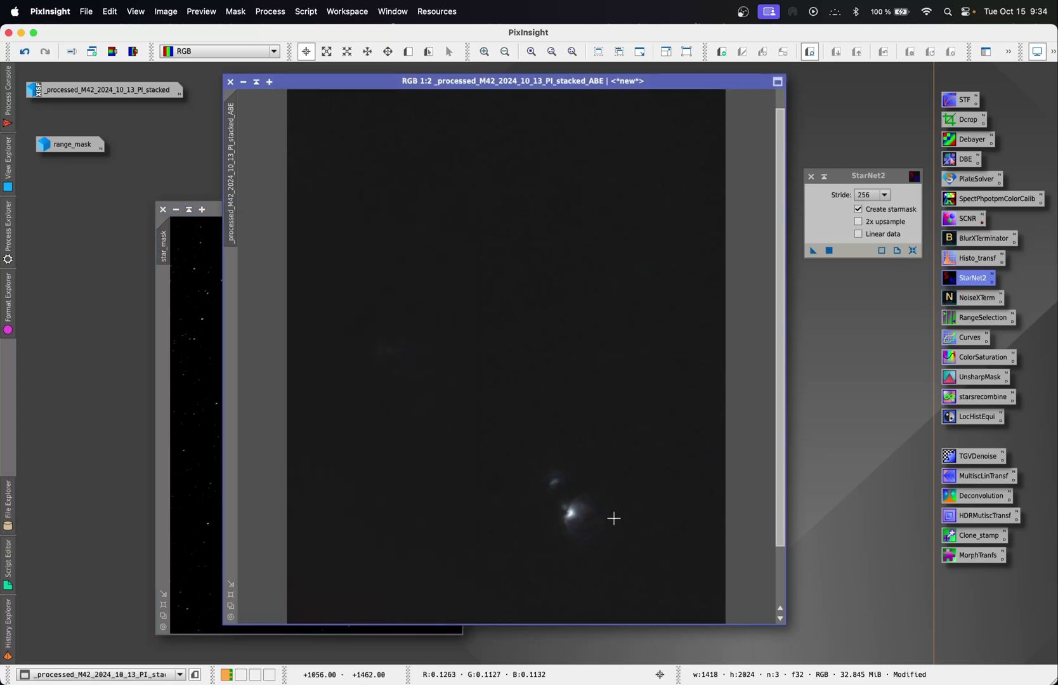
{"action": "left_click", "coordinate": [192, 281]}
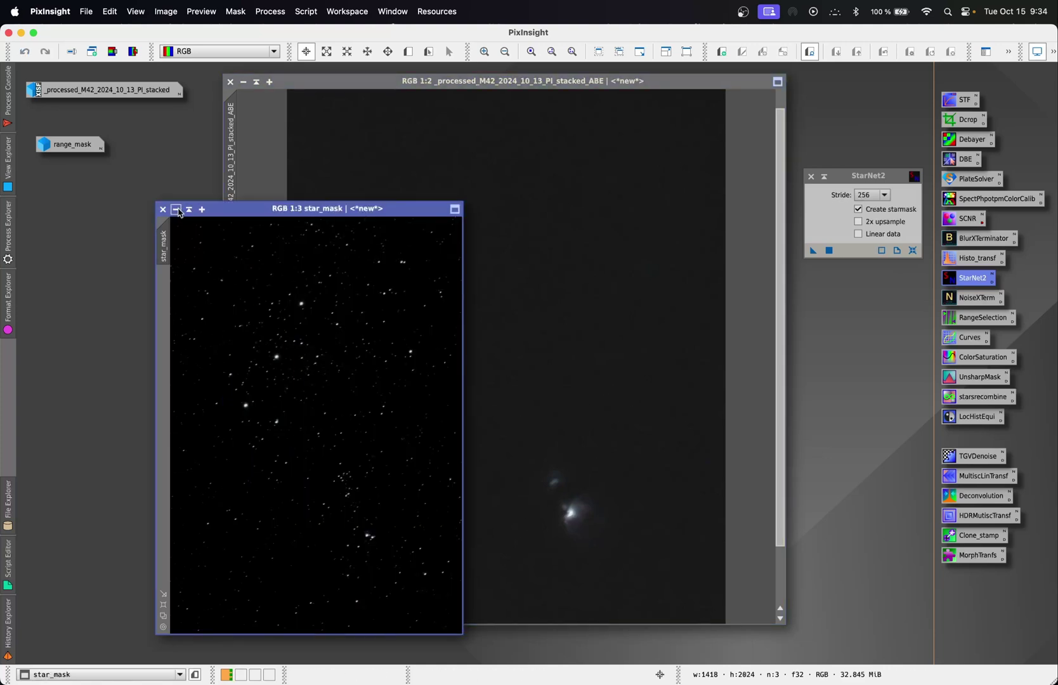
{"action": "left_click", "coordinate": [175, 209]}
{"action": "left_click_drag", "start_coordinate": [348, 428], "coordinate": [120, 331]}
{"action": "left_click", "coordinate": [811, 178]}
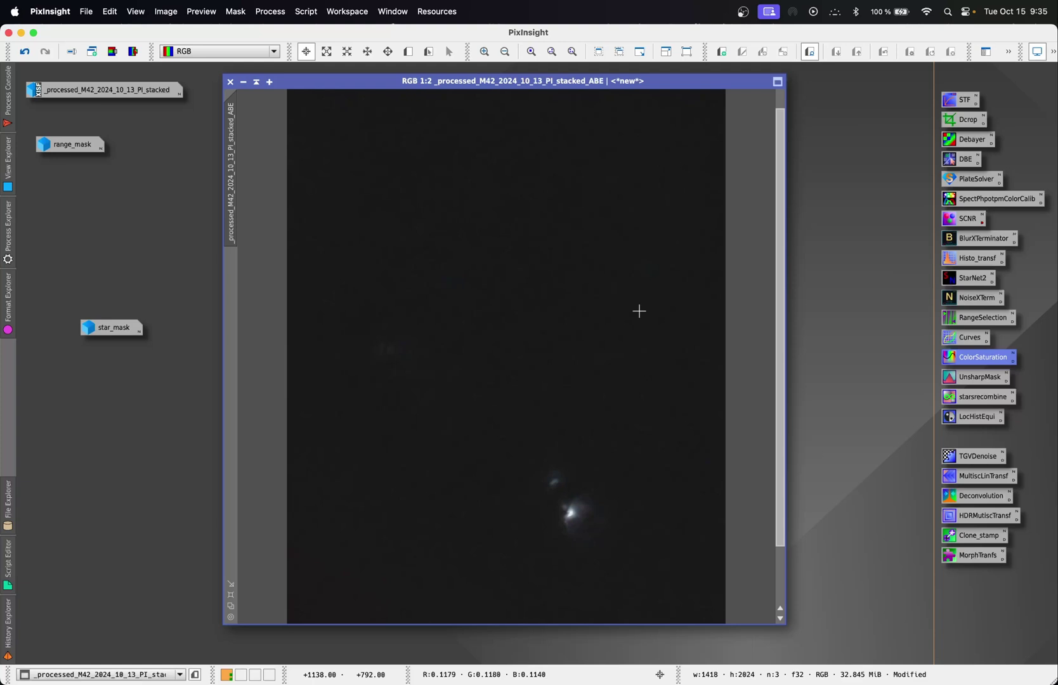
- Open the ColorSaturation process for the starless M42 image and shift its window further off the picture
{"action": "double_click", "coordinate": [963, 338]}
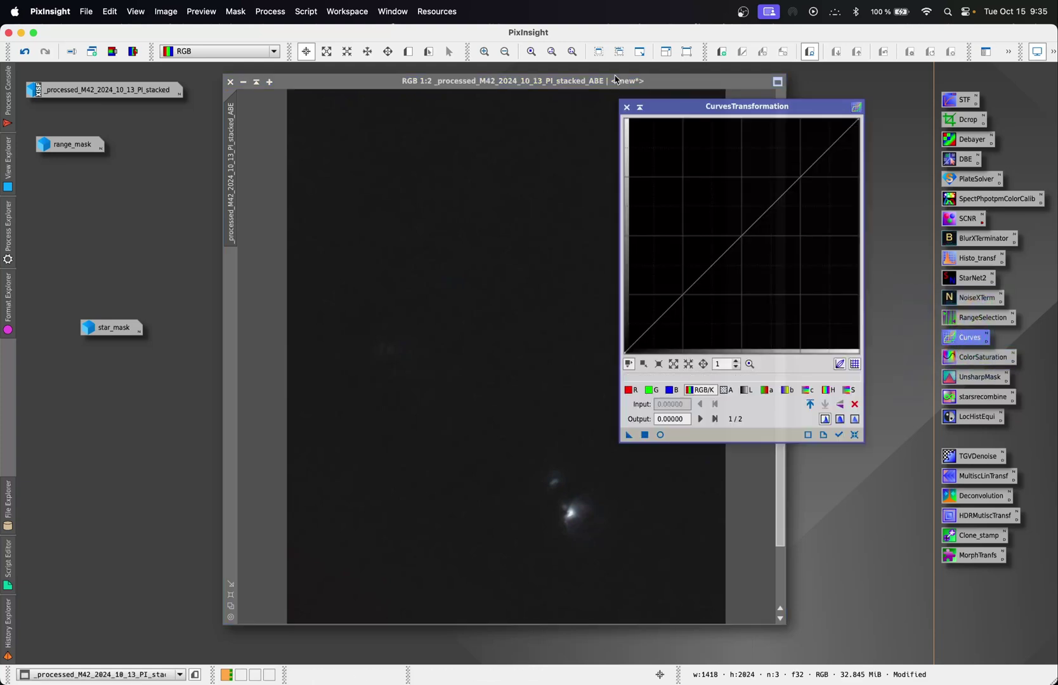
{"action": "left_click", "coordinate": [626, 108]}
{"action": "double_click", "coordinate": [975, 358]}
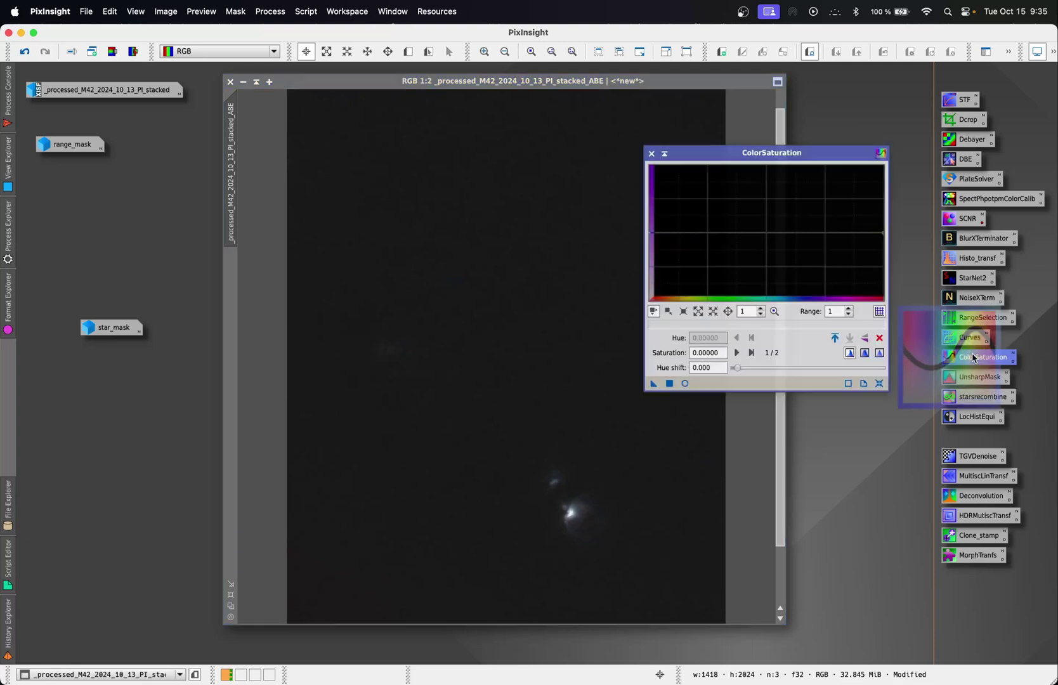
{"action": "left_click_drag", "start_coordinate": [792, 156], "coordinate": [832, 168]}
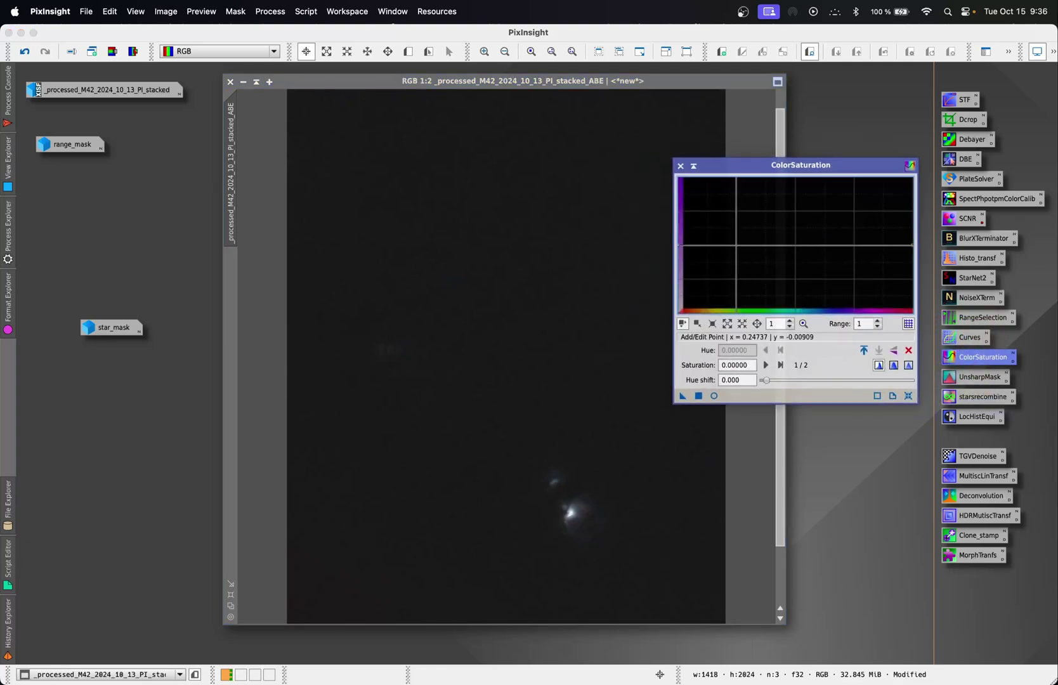
- Try a humped saturation curve and a uniform saturation of about 0.545, resetting the curve after each
{"action": "left_click_drag", "start_coordinate": [731, 250], "coordinate": [754, 210]}
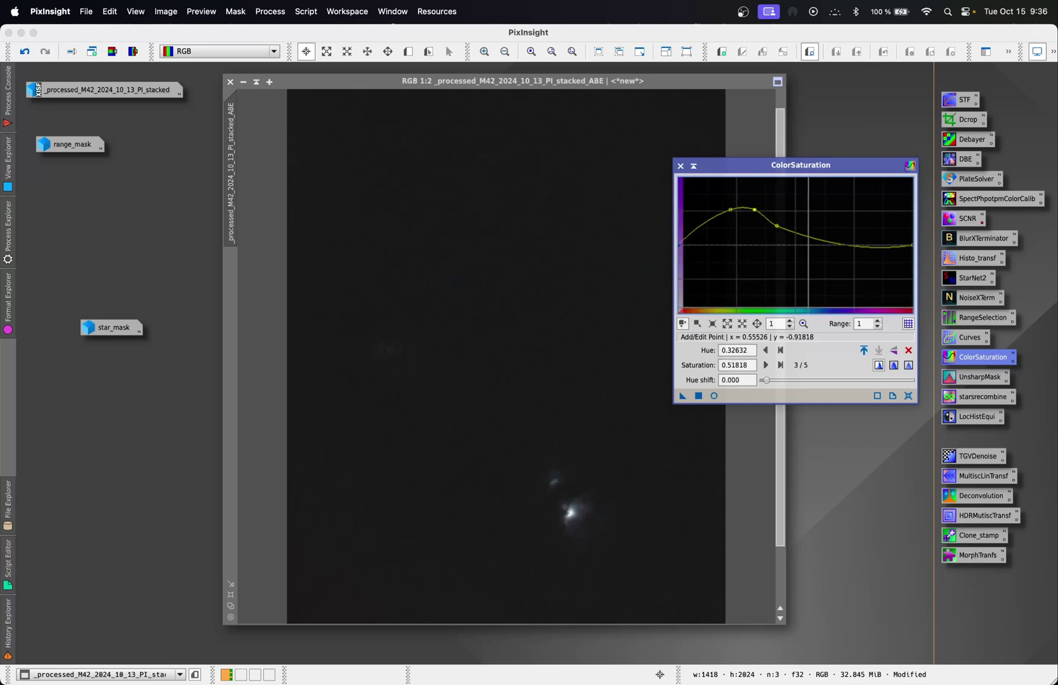
{"action": "left_click", "coordinate": [909, 396]}
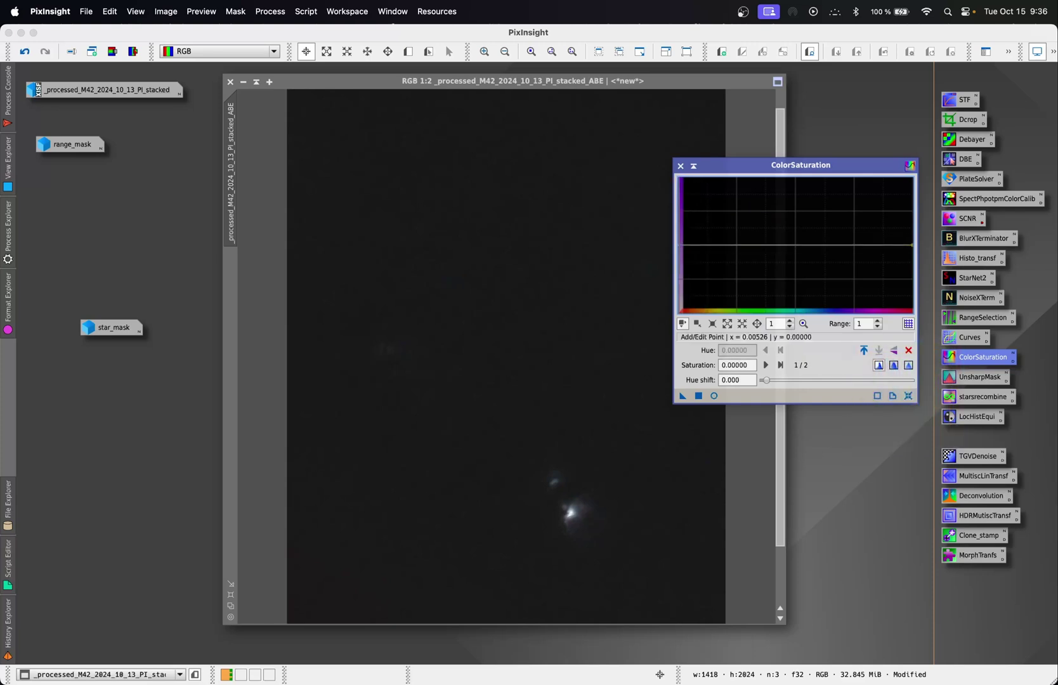
{"action": "left_click_drag", "start_coordinate": [679, 245], "coordinate": [679, 208]}
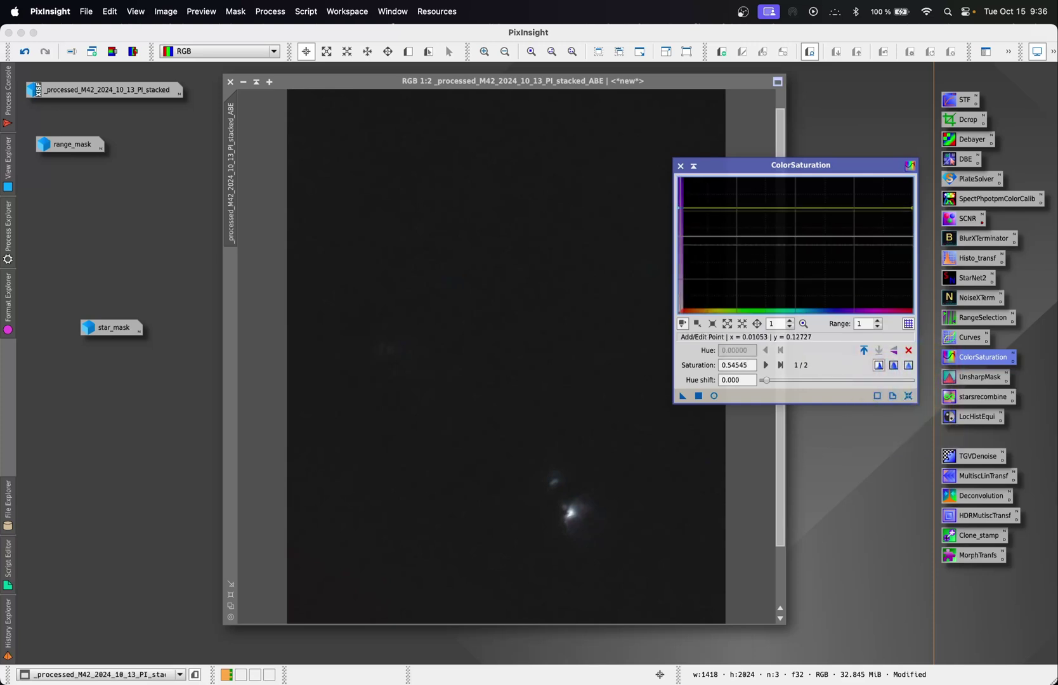
{"action": "left_click", "coordinate": [908, 397]}
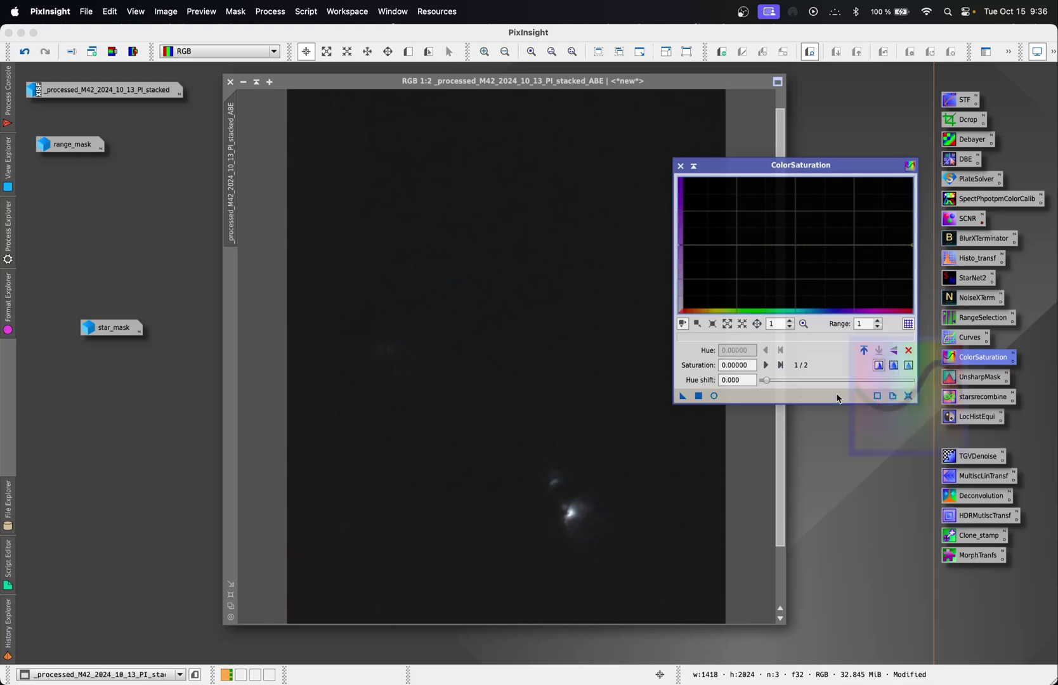
- Preview the nebula area in real time, raise saturation across all hues to about 0.473 and apply it to the image
{"action": "left_click", "coordinate": [714, 398]}
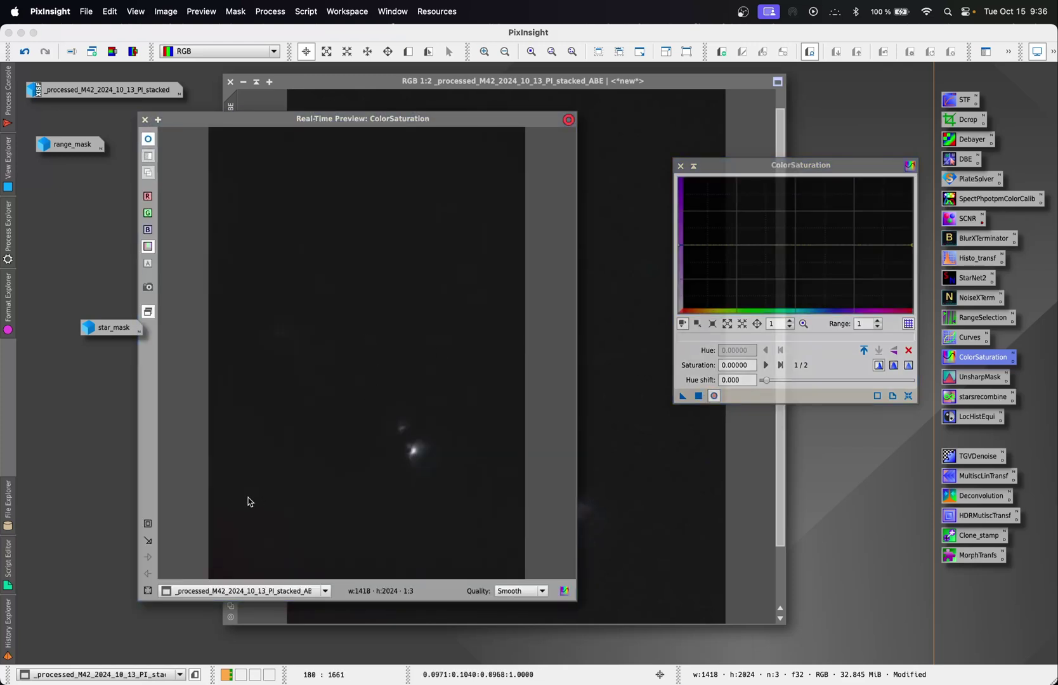
{"action": "left_click", "coordinate": [148, 524]}
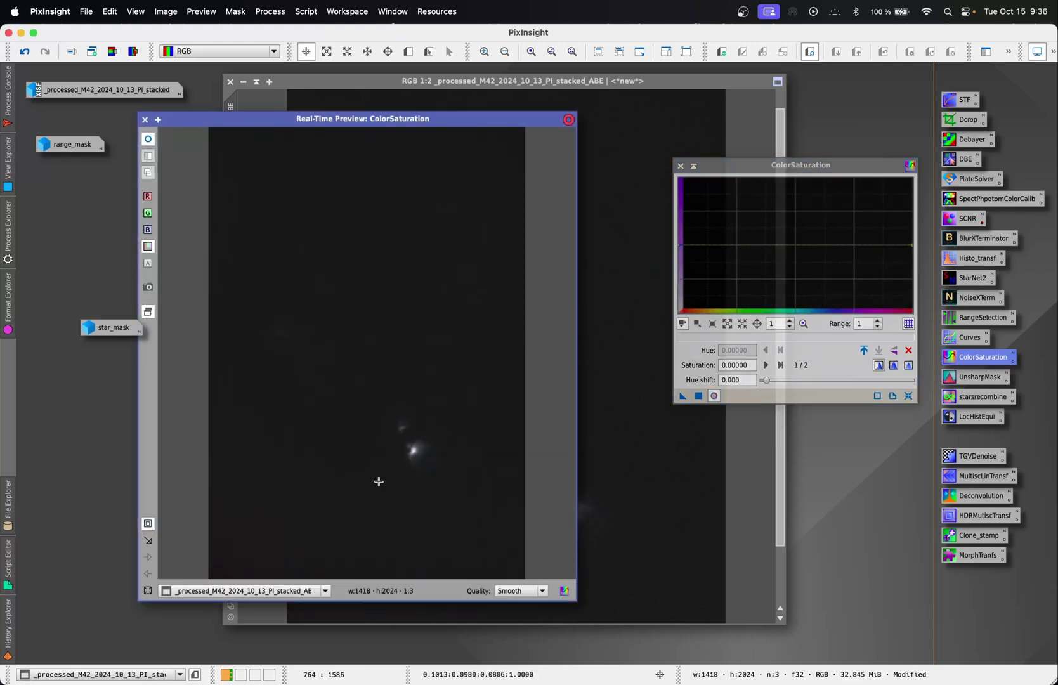
{"action": "left_click_drag", "start_coordinate": [378, 482], "coordinate": [449, 407]}
{"action": "left_click_drag", "start_coordinate": [698, 244], "coordinate": [702, 235]}
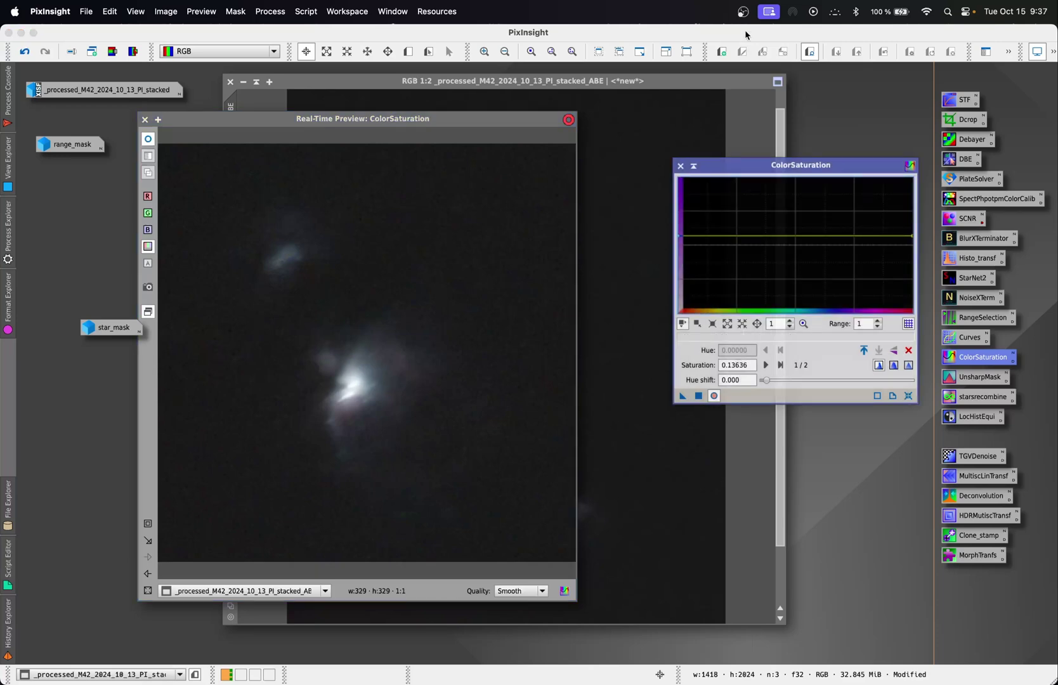
{"action": "left_click_drag", "start_coordinate": [691, 236], "coordinate": [691, 213]}
{"action": "left_click", "coordinate": [698, 396]}
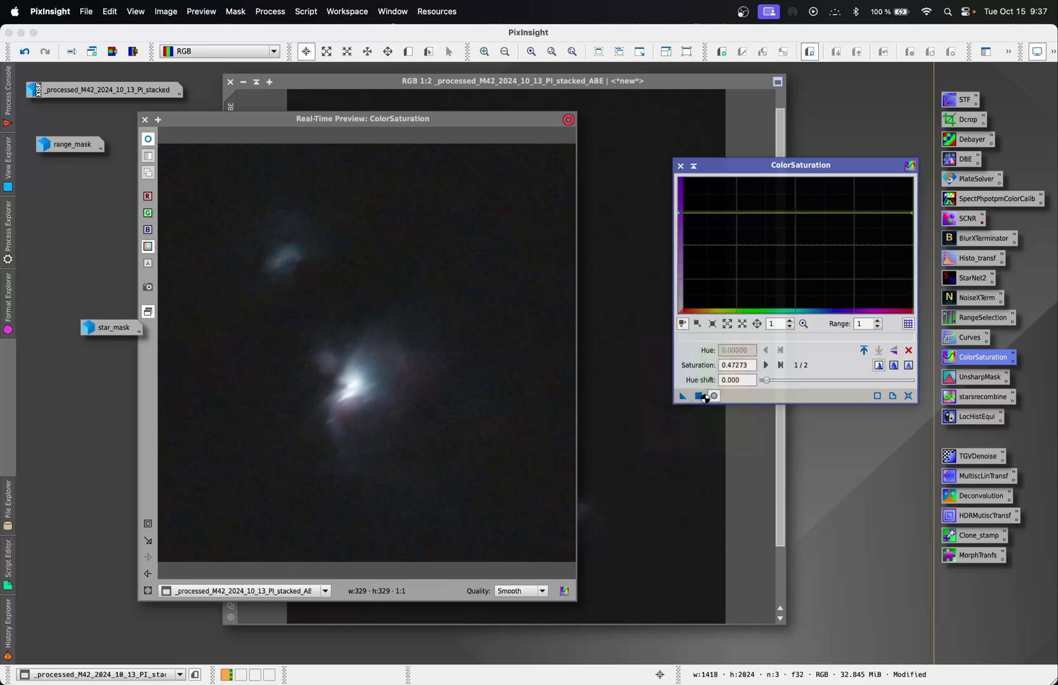
- Reset the saturation curve, apply a second uniform boost of about 0.409, and close the preview and ColorSaturation
{"action": "left_click", "coordinate": [908, 396]}
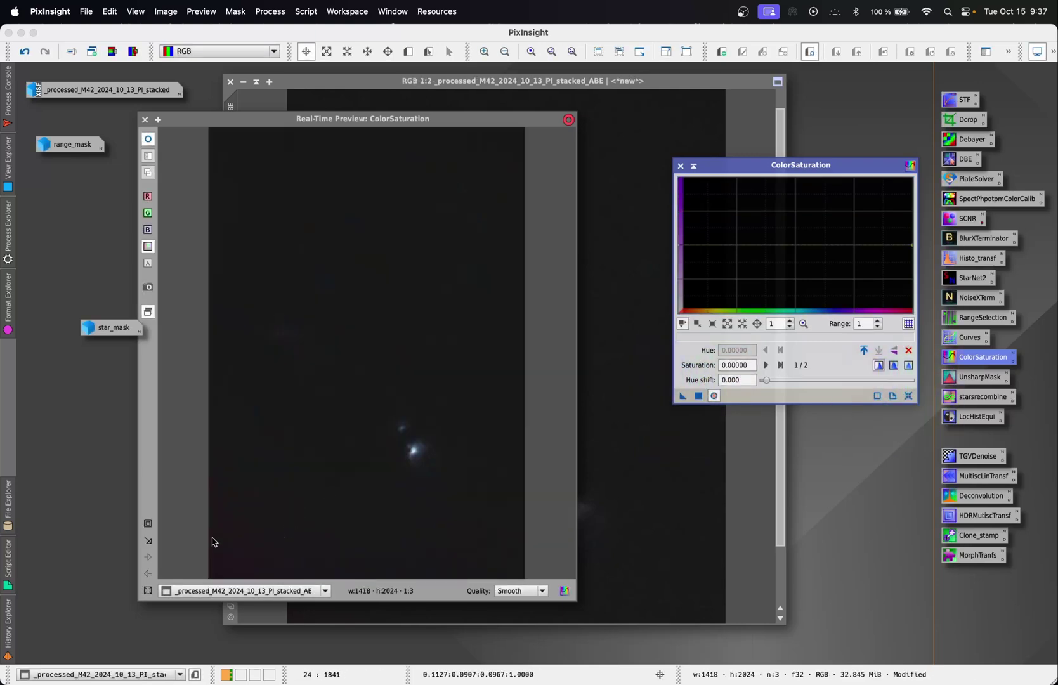
{"action": "left_click", "coordinate": [149, 524]}
{"action": "left_click_drag", "start_coordinate": [389, 473], "coordinate": [444, 413]}
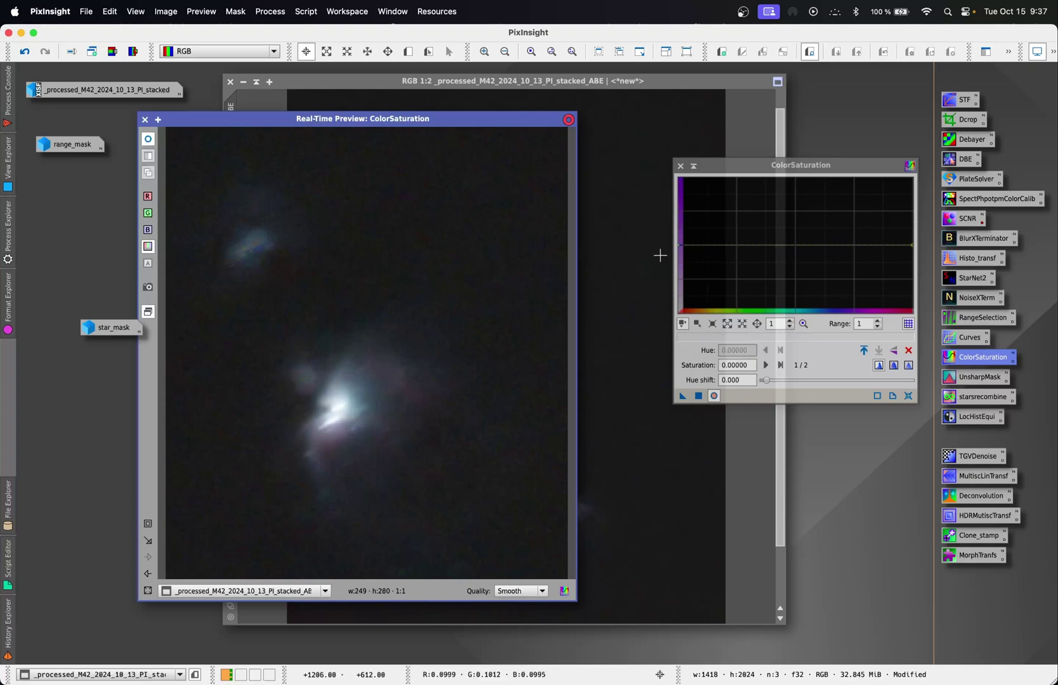
{"action": "left_click_drag", "start_coordinate": [681, 246], "coordinate": [680, 217]}
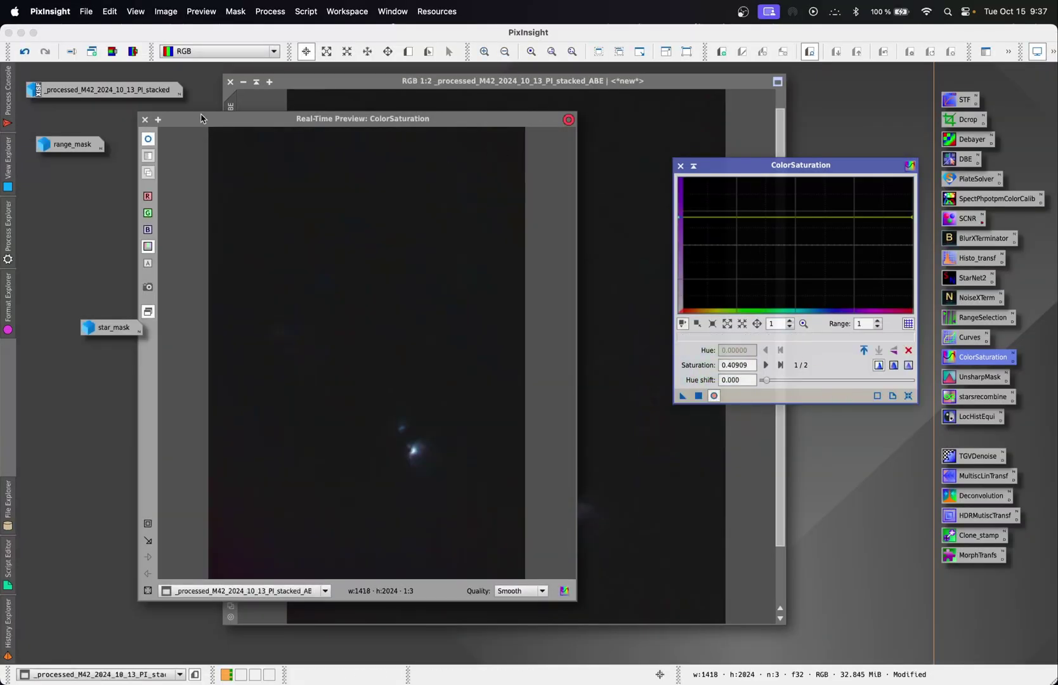
{"action": "left_click", "coordinate": [144, 119]}
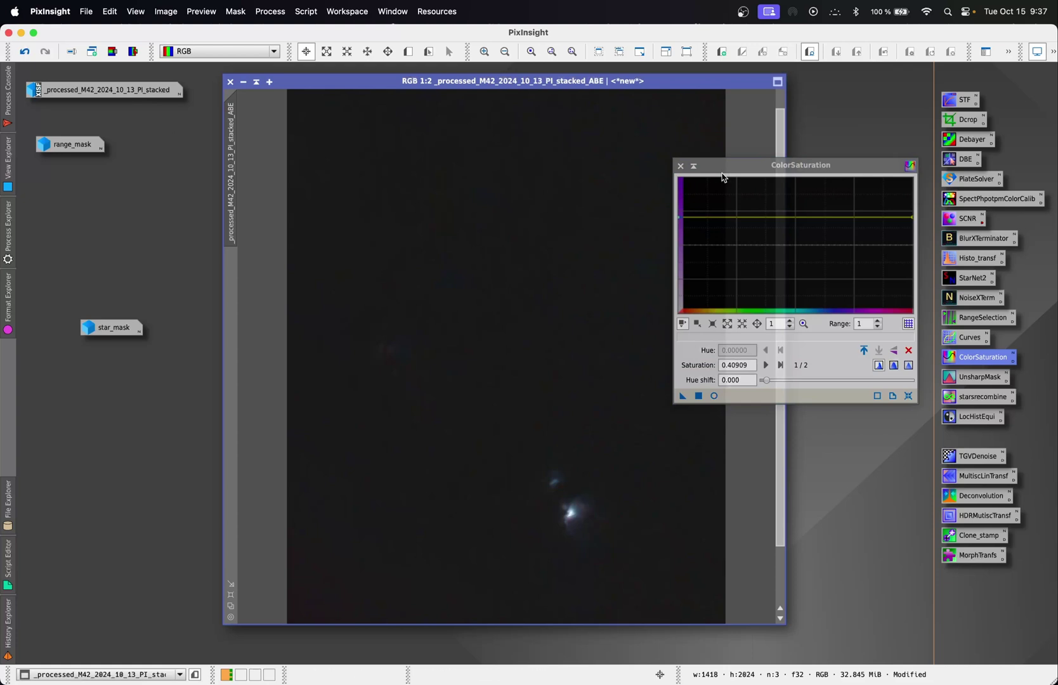
{"action": "left_click", "coordinate": [681, 166]}
- Compare the nebula up close before and after the last saturation boost, leaving the boost in place
{"action": "right_click", "coordinate": [601, 322]}
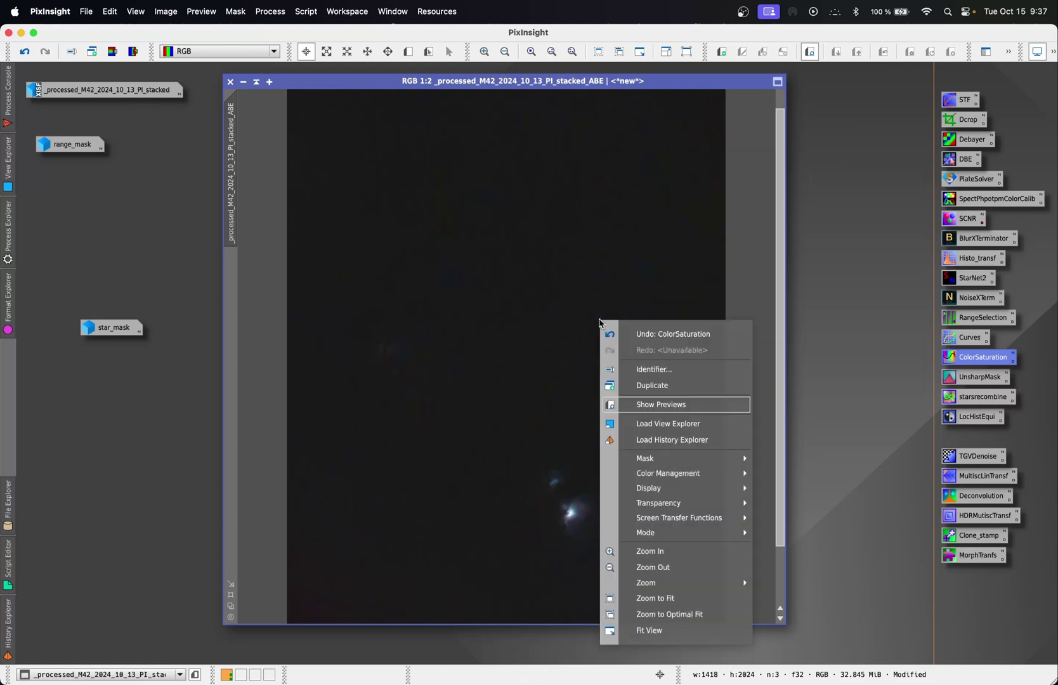
{"action": "left_click", "coordinate": [690, 600]}
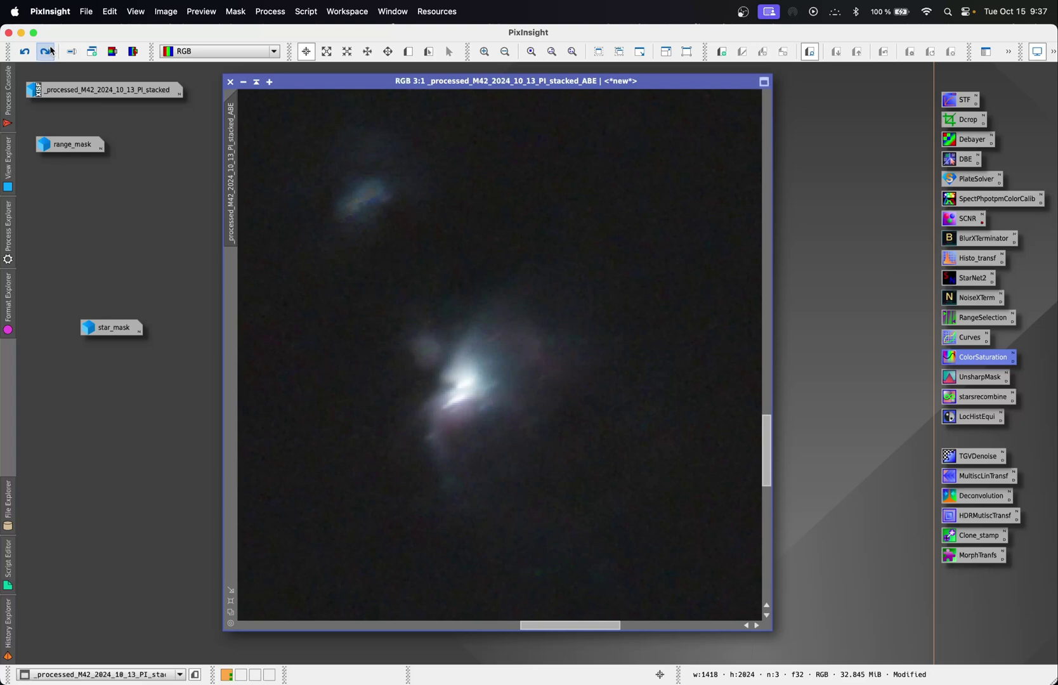
{"action": "left_click", "coordinate": [49, 52]}
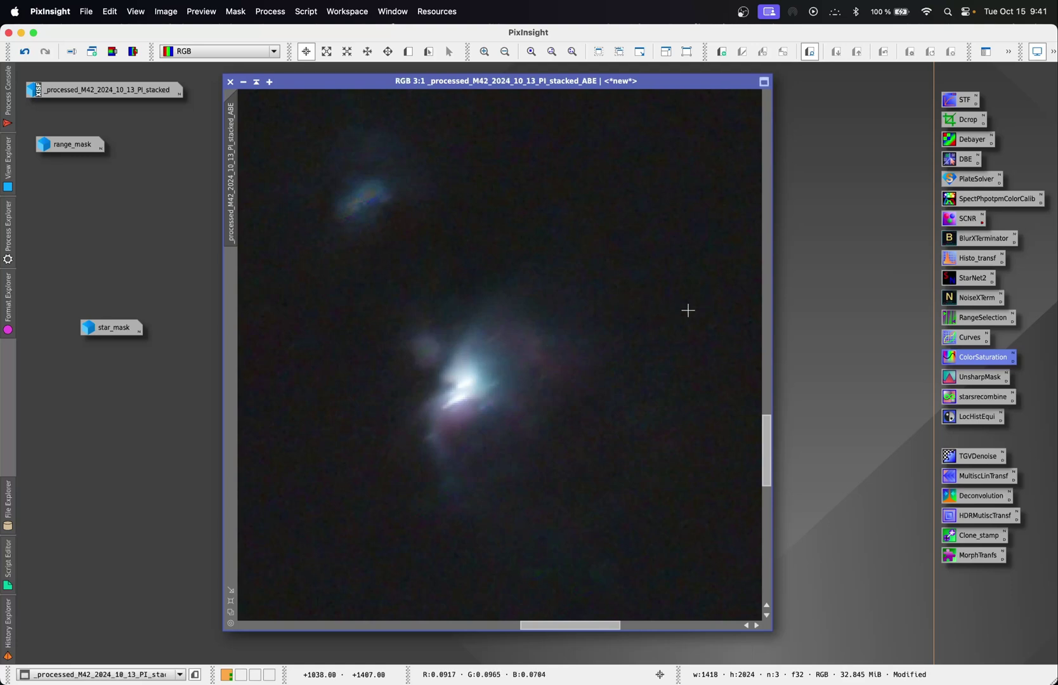
- Apply NoiseXTerminator to the starless image with Denoise set to about 0.55 and close the process
{"action": "double_click", "coordinate": [971, 298]}
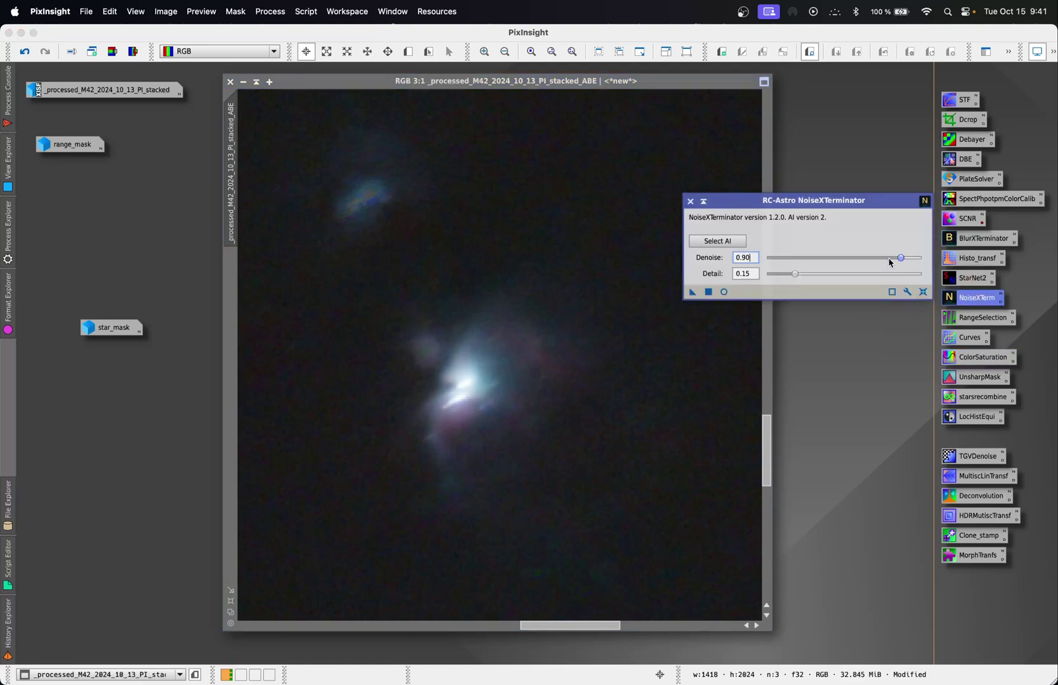
{"action": "left_click_drag", "start_coordinate": [888, 260], "coordinate": [849, 256]}
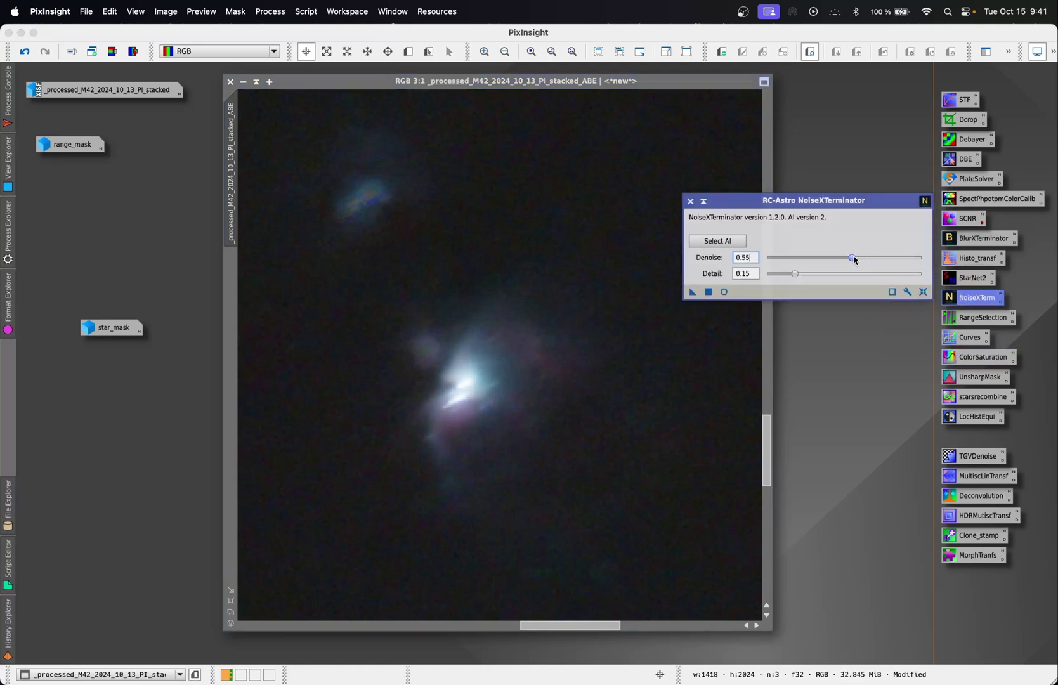
{"action": "left_click", "coordinate": [690, 296]}
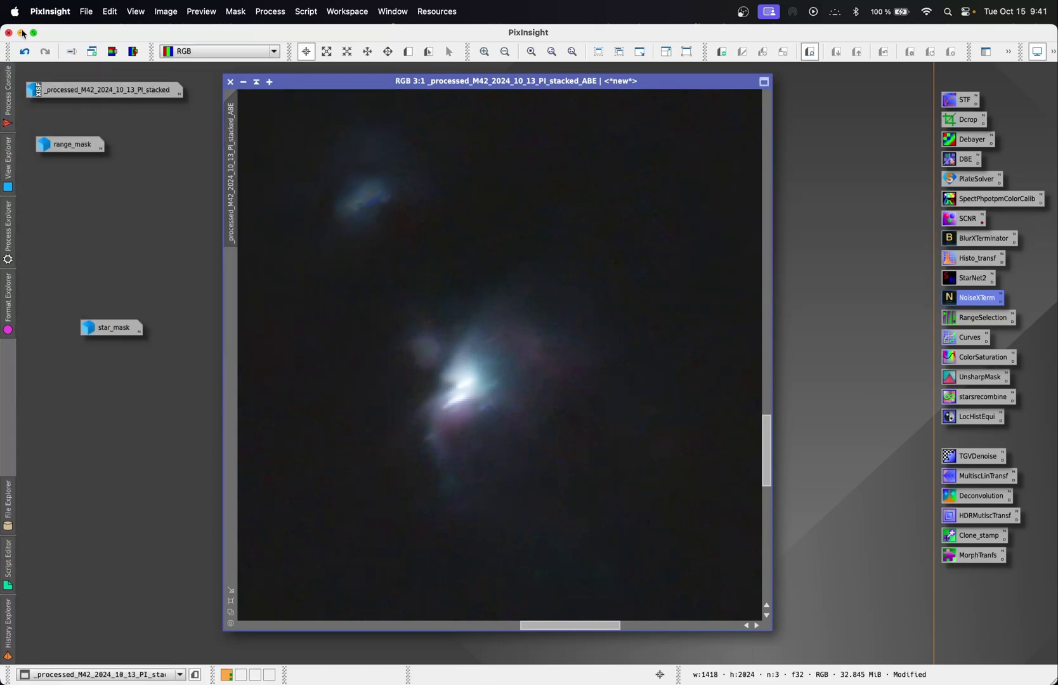
- Compare the image with and without noise reduction, examine the nebula and dark background closely, and fit the whole image again
{"action": "left_click", "coordinate": [24, 51]}
{"action": "left_click", "coordinate": [42, 54]}
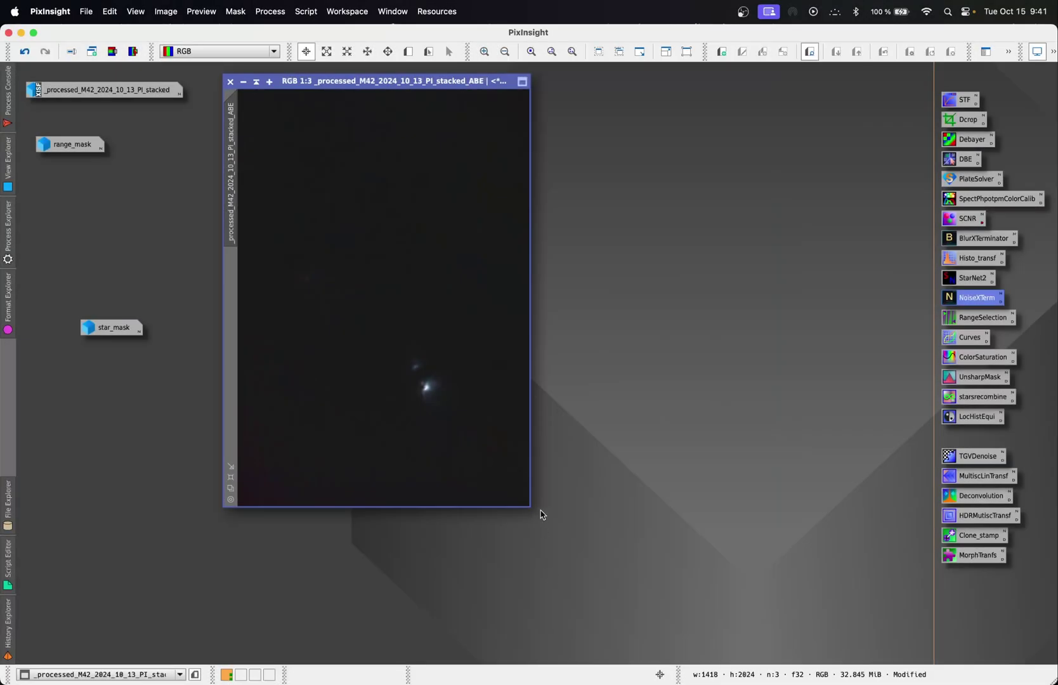
{"action": "left_click_drag", "start_coordinate": [524, 502], "coordinate": [837, 615]}
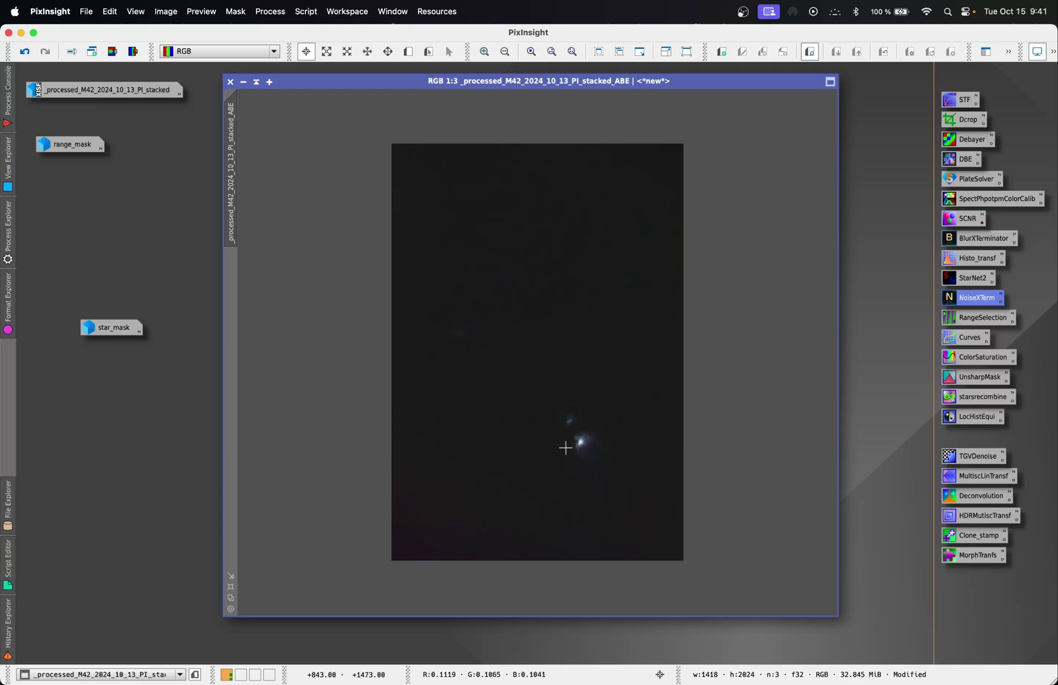
{"action": "scroll", "coordinate": [565, 447], "scroll_direction": "up", "scroll_amount": 2}
{"action": "scroll", "coordinate": [565, 447], "scroll_direction": "up", "scroll_amount": 1}
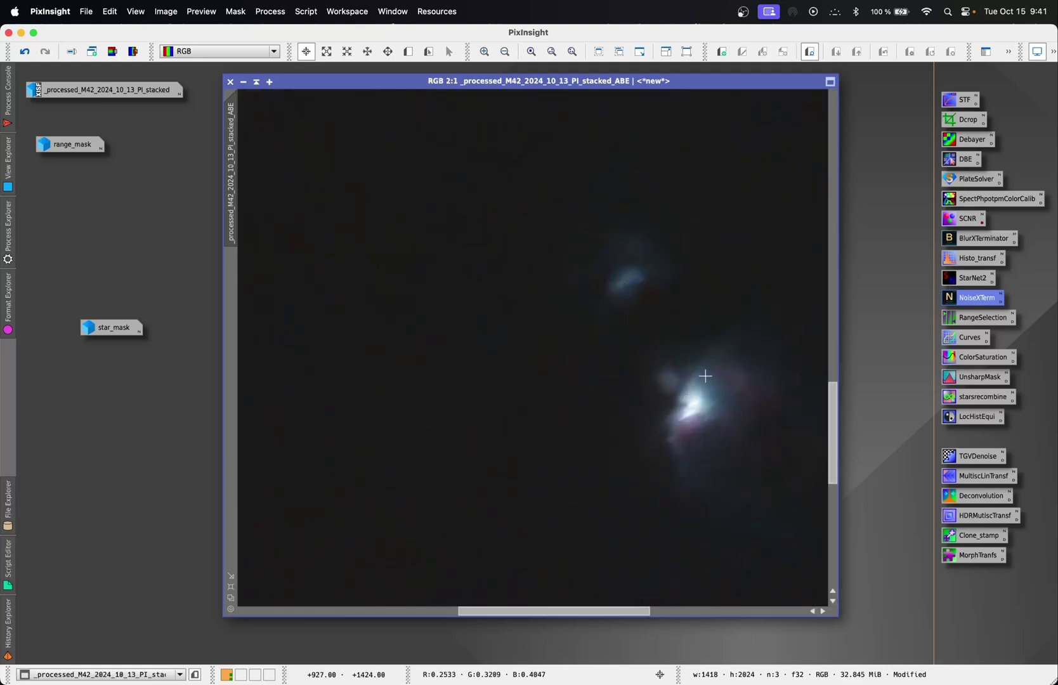
{"action": "scroll", "coordinate": [704, 413], "scroll_direction": "up", "scroll_amount": 1}
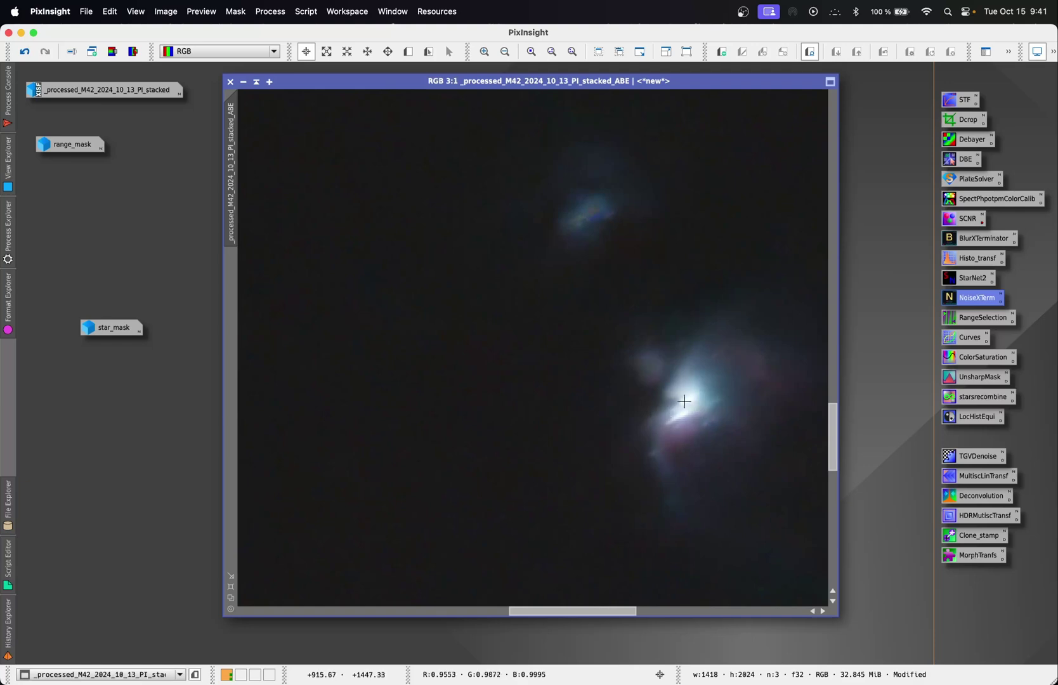
{"action": "scroll", "coordinate": [593, 363], "scroll_direction": "down", "scroll_amount": 1}
{"action": "scroll", "coordinate": [511, 319], "scroll_direction": "up", "scroll_amount": 4}
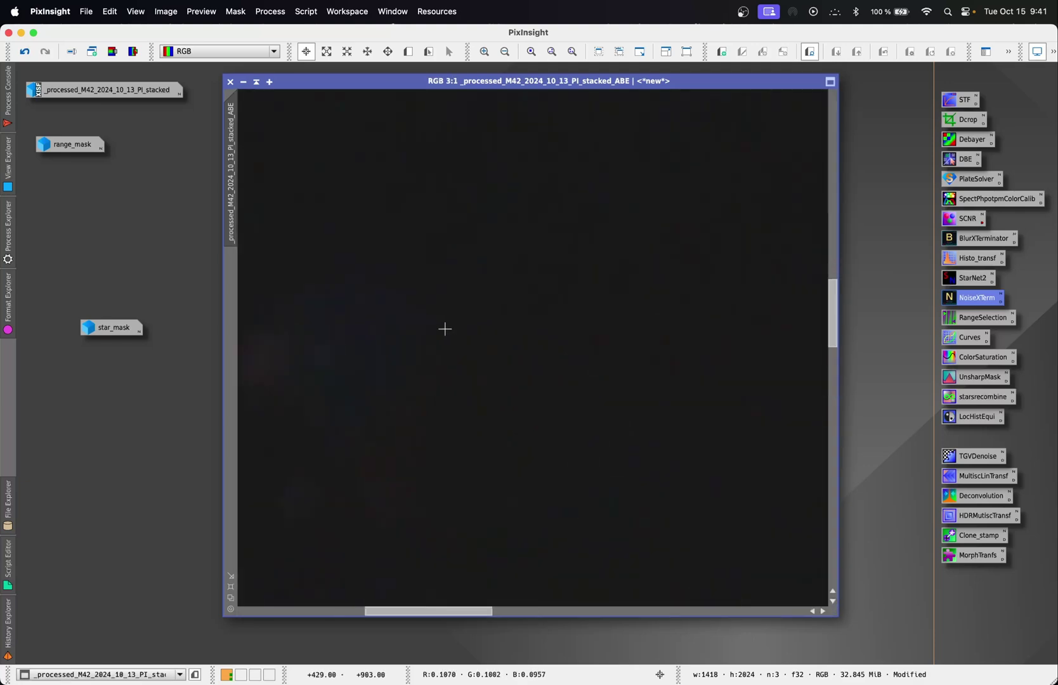
{"action": "left_click_drag", "start_coordinate": [468, 607], "coordinate": [423, 612]}
{"action": "scroll", "coordinate": [695, 289], "scroll_direction": "up", "scroll_amount": 2}
{"action": "scroll", "coordinate": [695, 289], "scroll_direction": "up", "scroll_amount": 1}
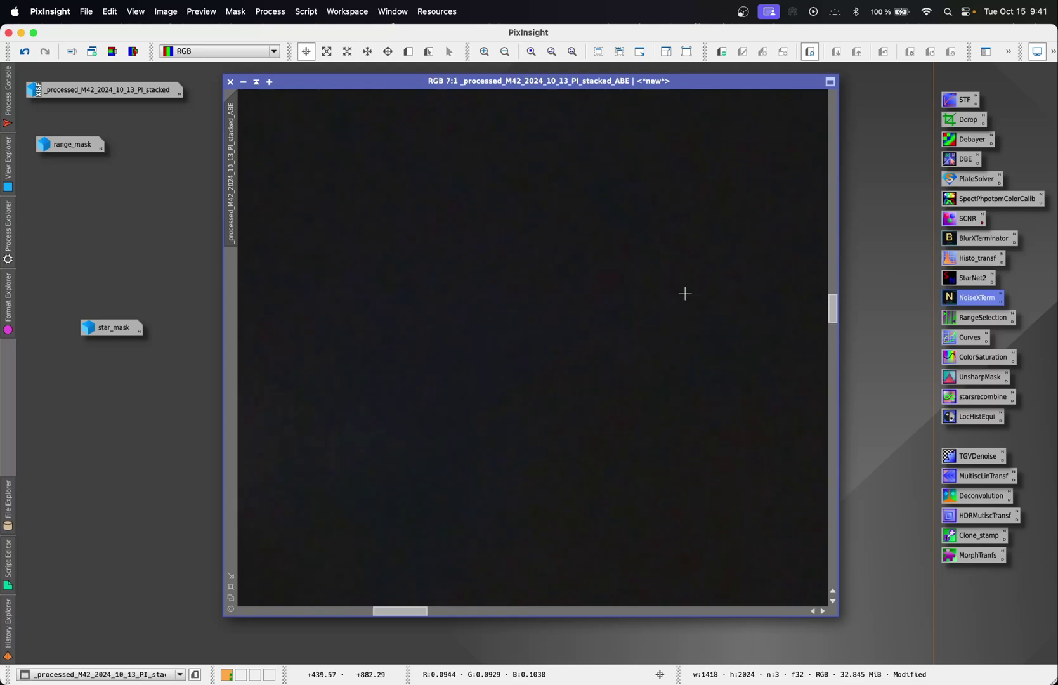
{"action": "right_click", "coordinate": [568, 312]}
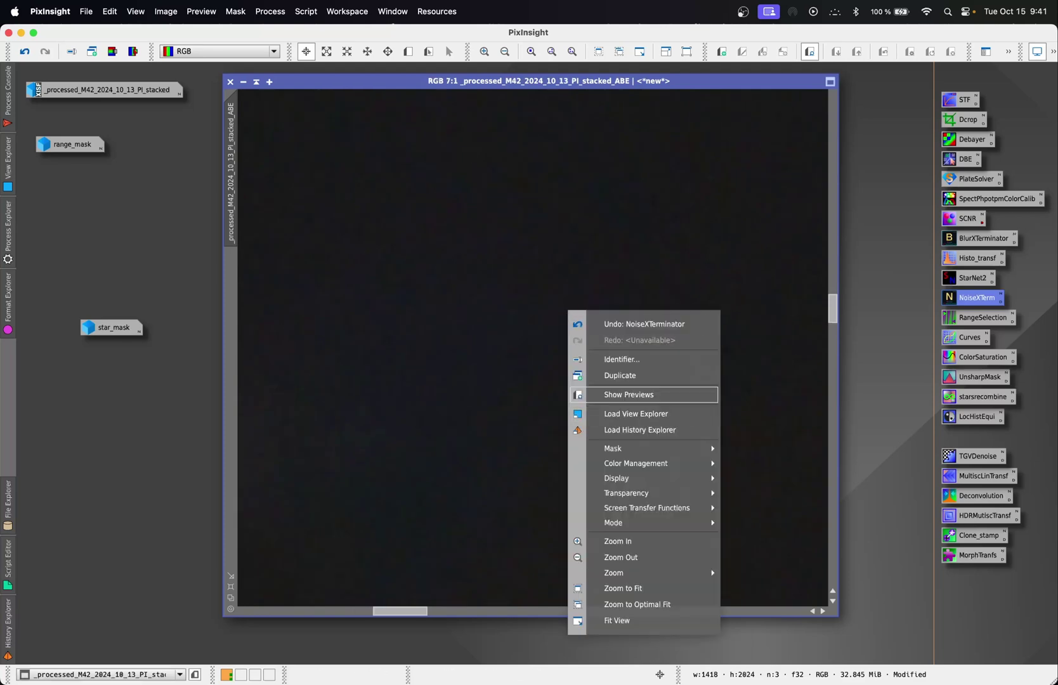
{"action": "left_click", "coordinate": [654, 588]}
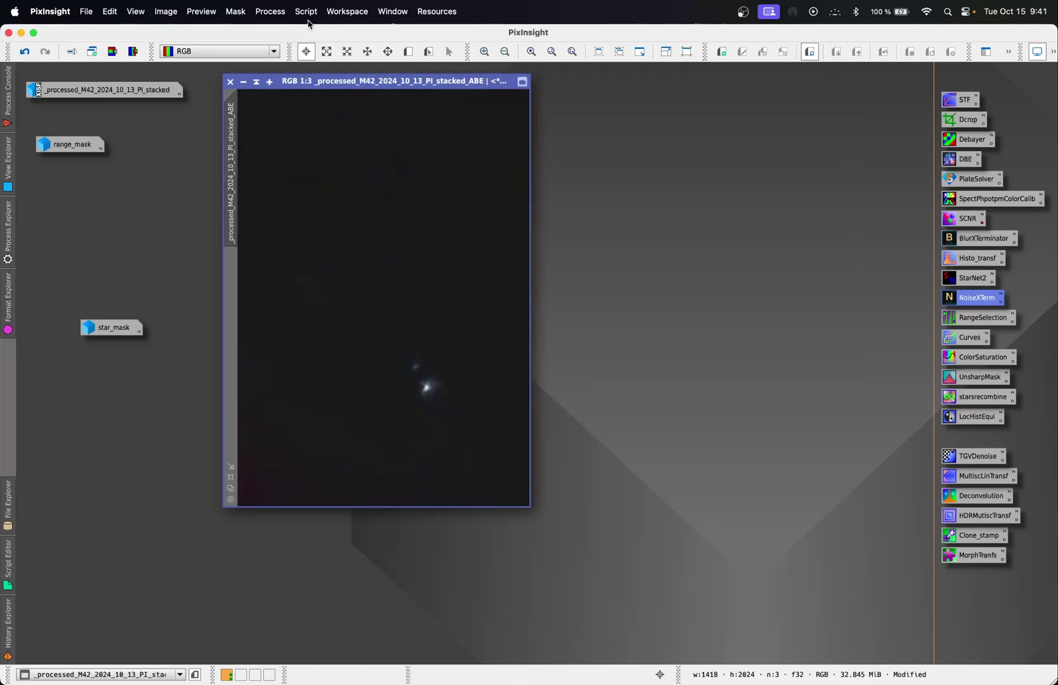
- Open the RangeSelection process for the starless M42 image
{"action": "left_click", "coordinate": [272, 11]}
{"action": "mouse_move", "coordinate": [292, 28]}
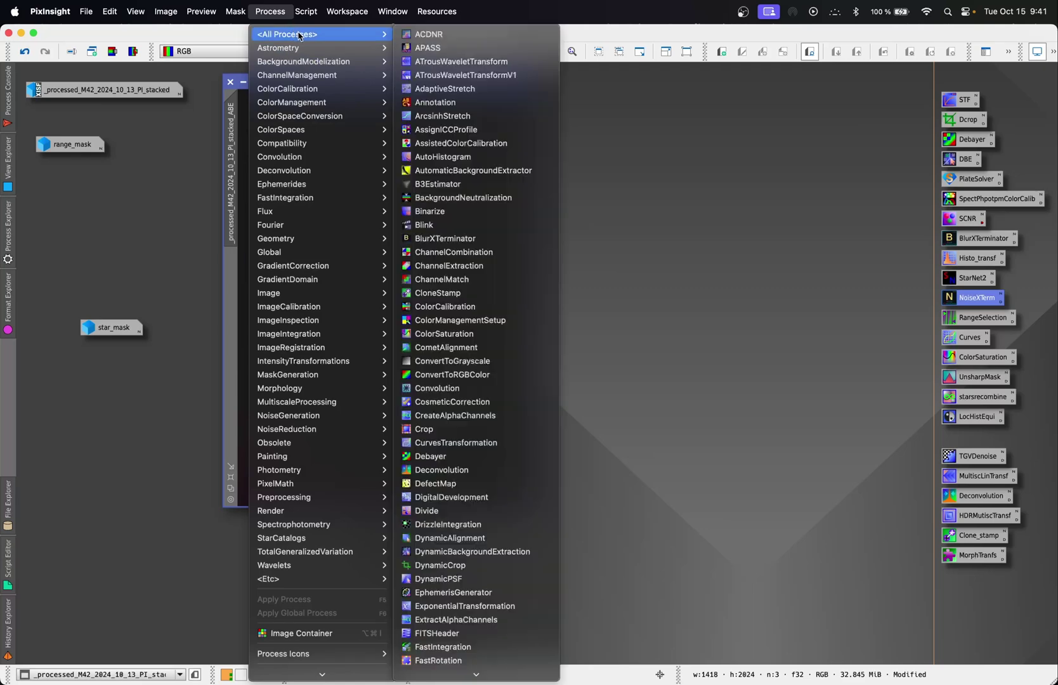
{"action": "key", "text": "r"}
{"action": "key", "text": "a"}
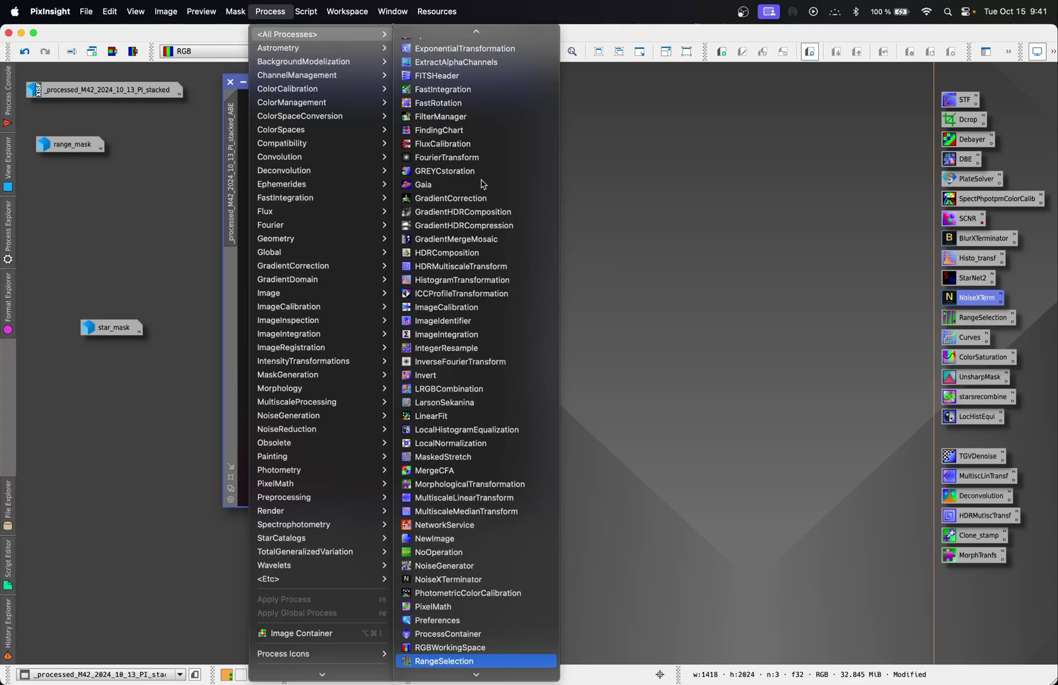
{"action": "key", "text": "Return"}
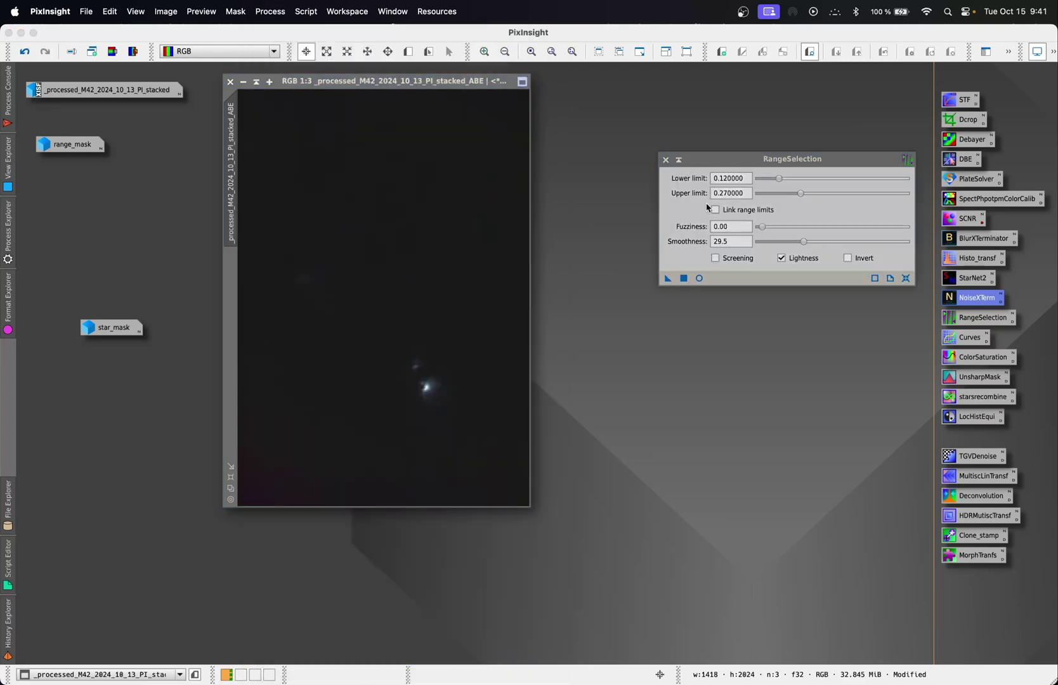
- Start a live preview of the range selection, reset its parameters and raise the lower limit to 0.39
{"action": "left_click", "coordinate": [698, 279]}
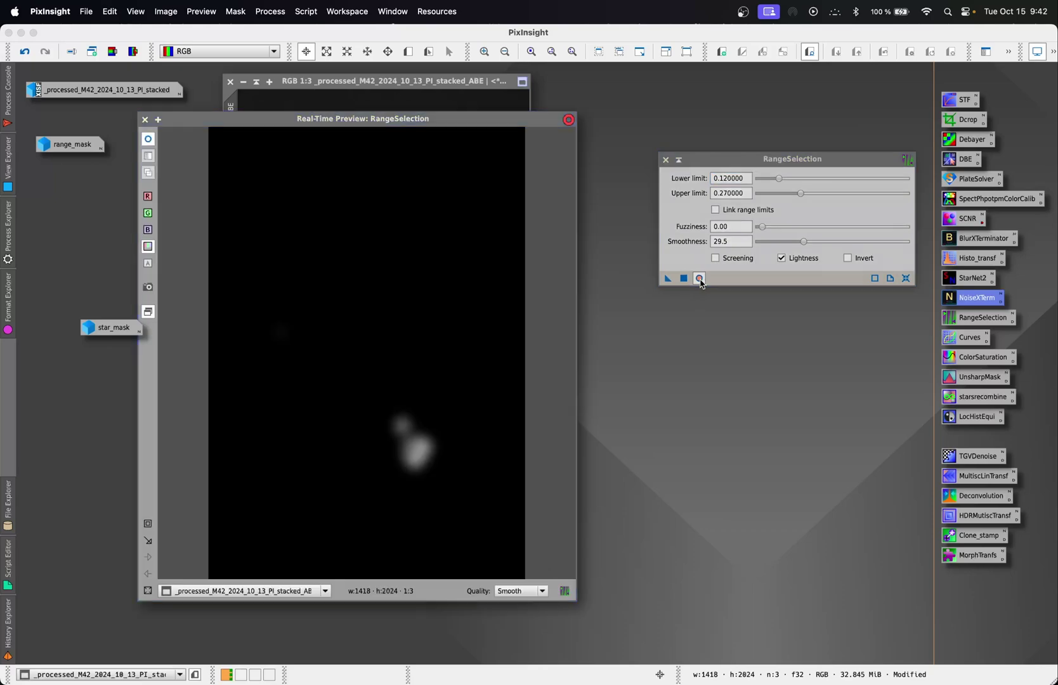
{"action": "left_click", "coordinate": [905, 280]}
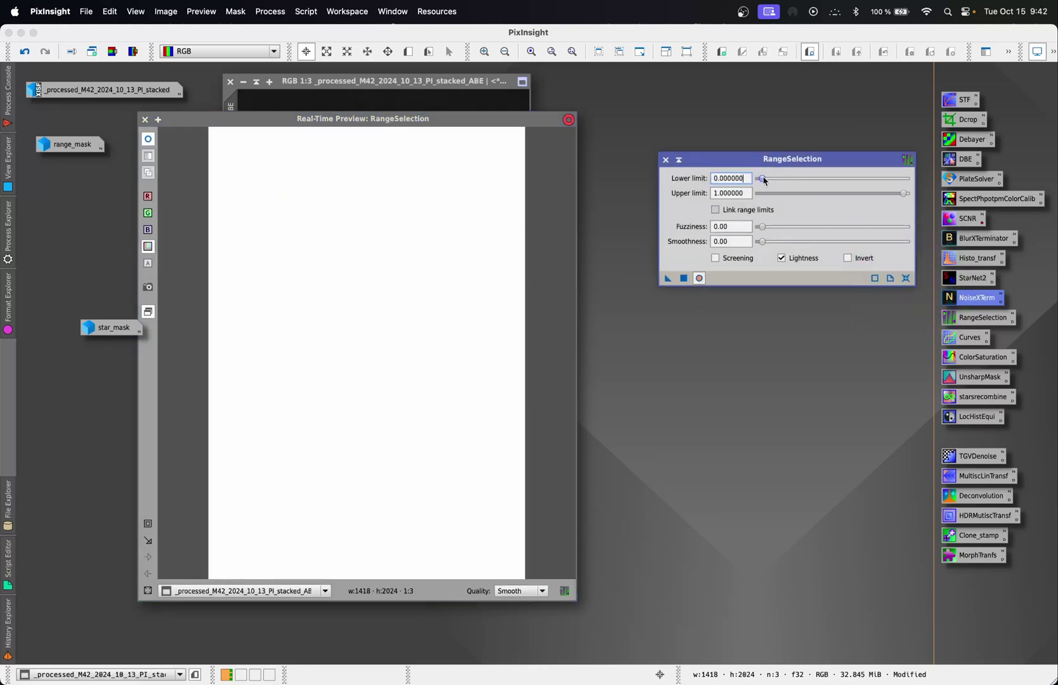
{"action": "left_click_drag", "start_coordinate": [760, 178], "coordinate": [777, 180]}
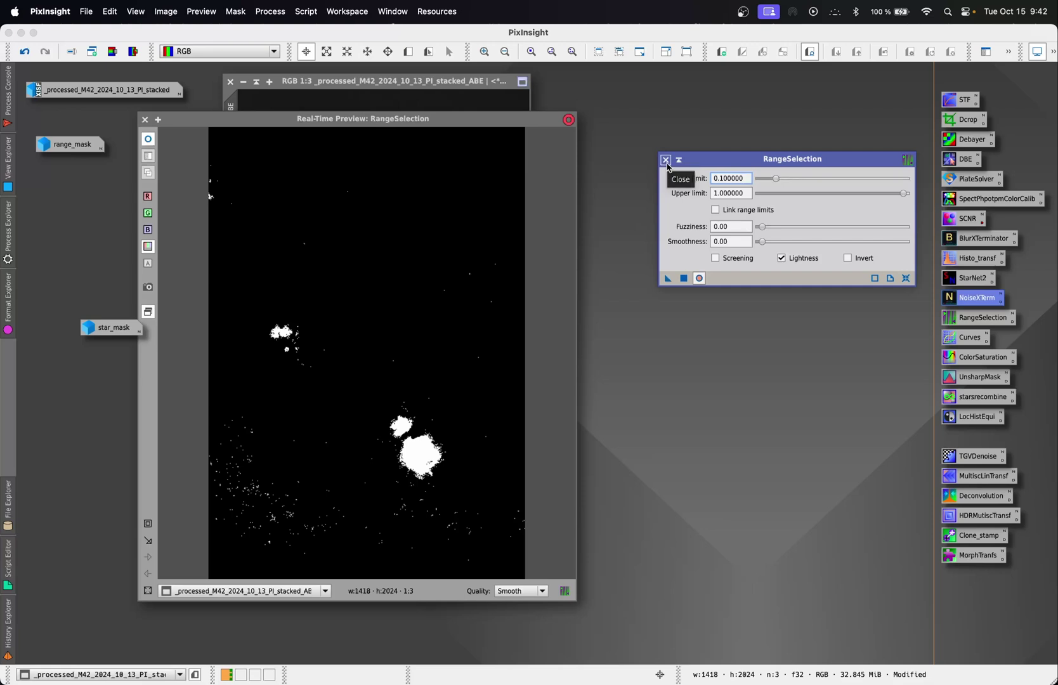
{"action": "left_click", "coordinate": [776, 181]}
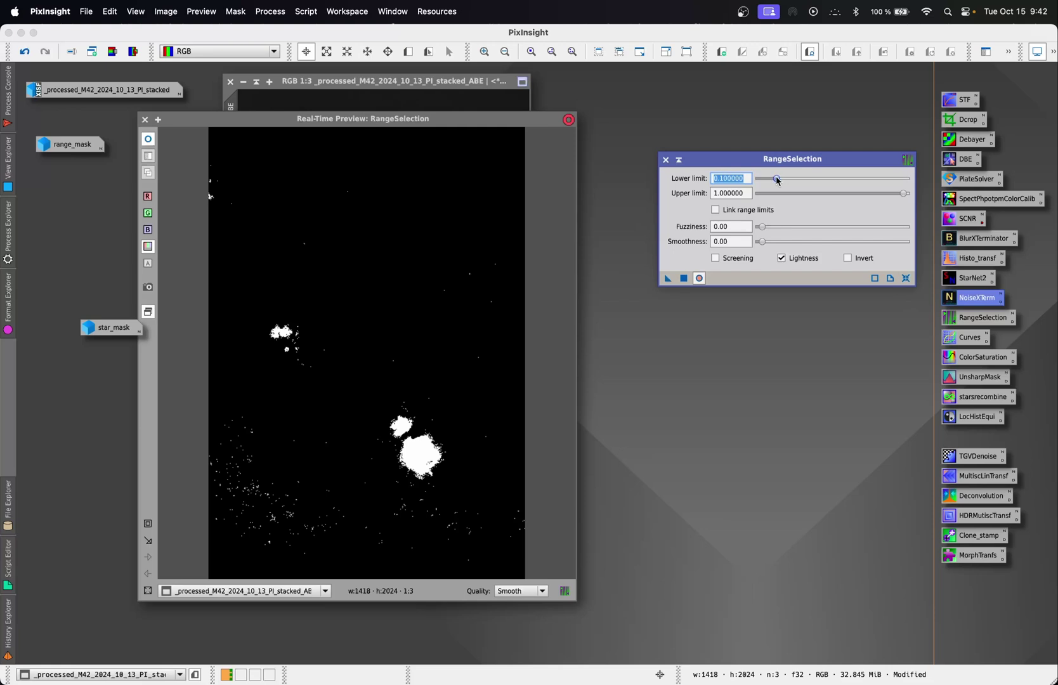
{"action": "left_click_drag", "start_coordinate": [778, 181], "coordinate": [806, 183]}
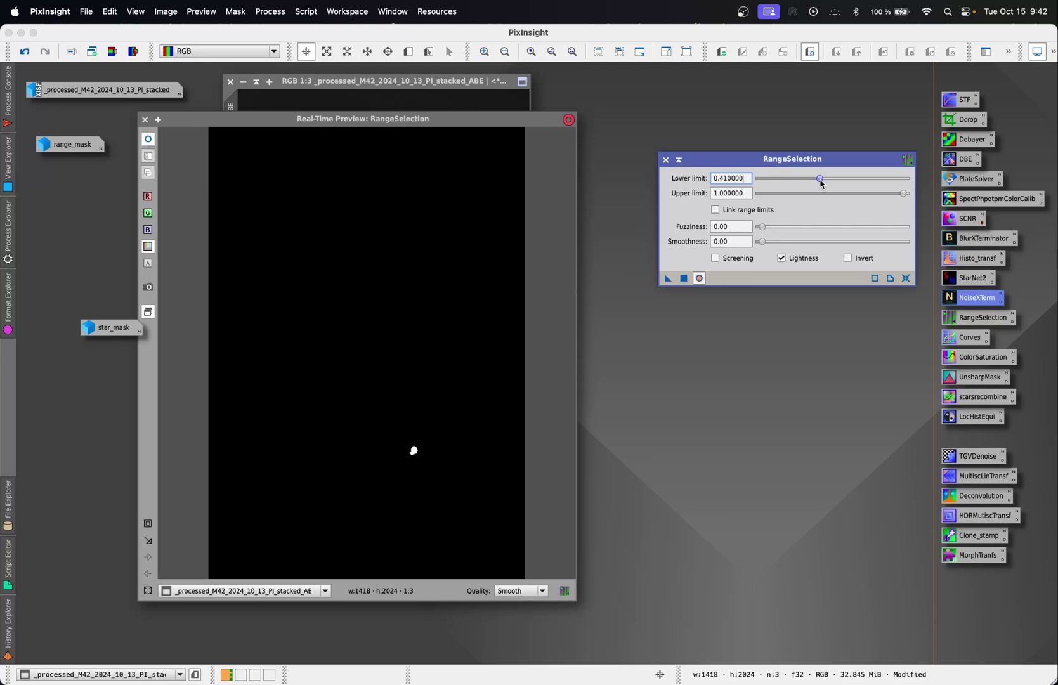
{"action": "left_click_drag", "start_coordinate": [821, 184], "coordinate": [817, 183]}
- Magnify the nebula's core in the range preview and set the lower limit to 0.87 and smoothness to 5
{"action": "left_click", "coordinate": [147, 521]}
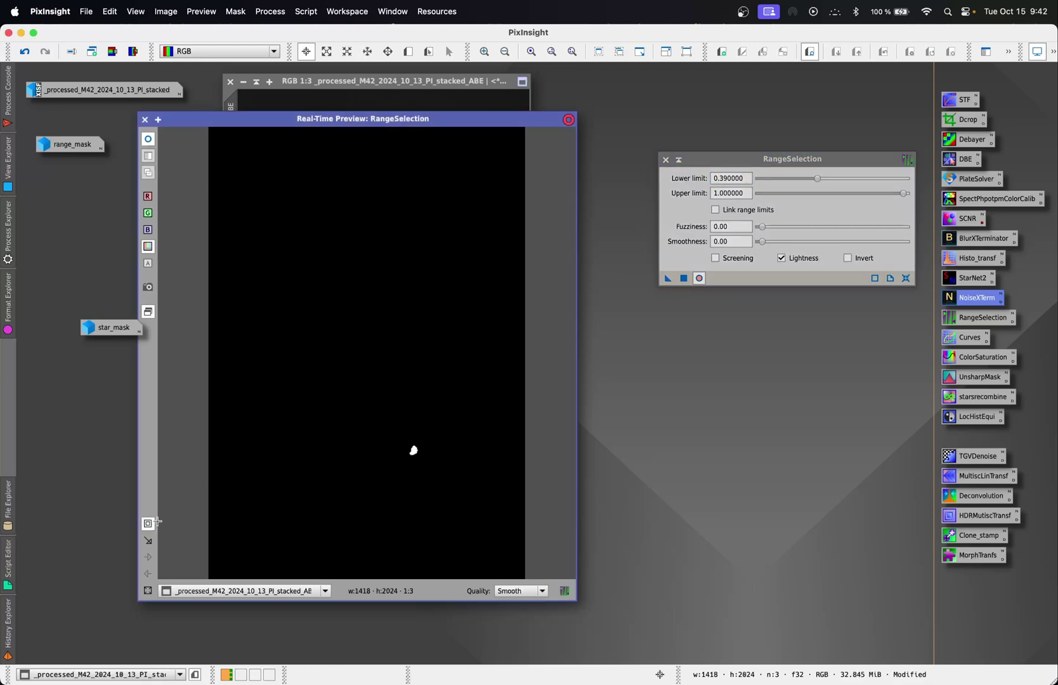
{"action": "left_click_drag", "start_coordinate": [390, 465], "coordinate": [452, 425]}
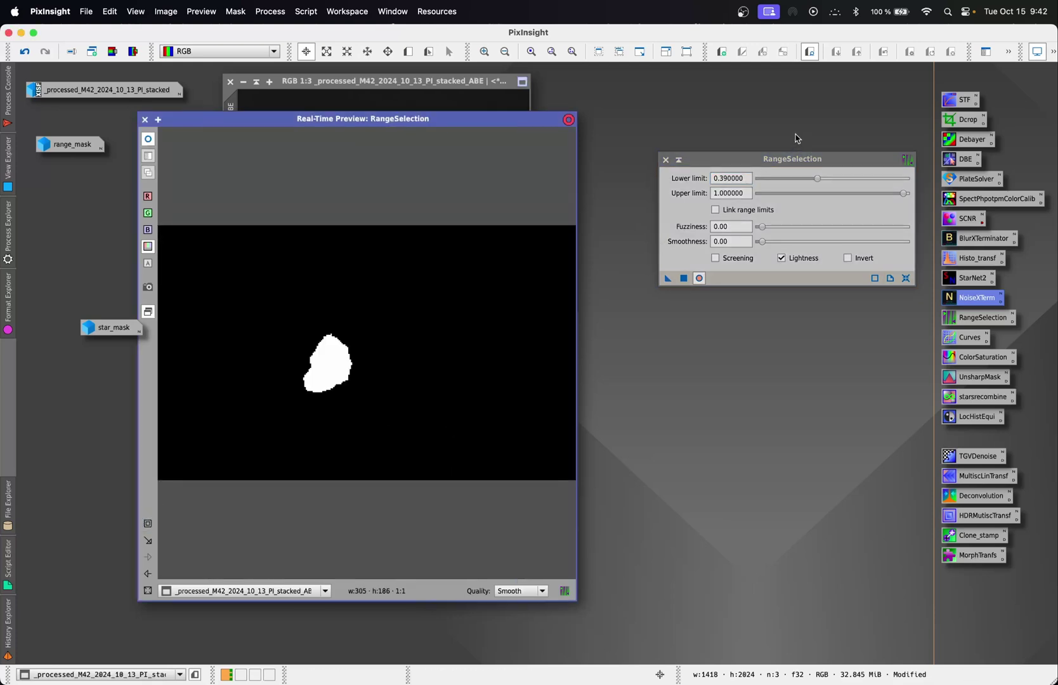
{"action": "left_click_drag", "start_coordinate": [819, 181], "coordinate": [893, 182]}
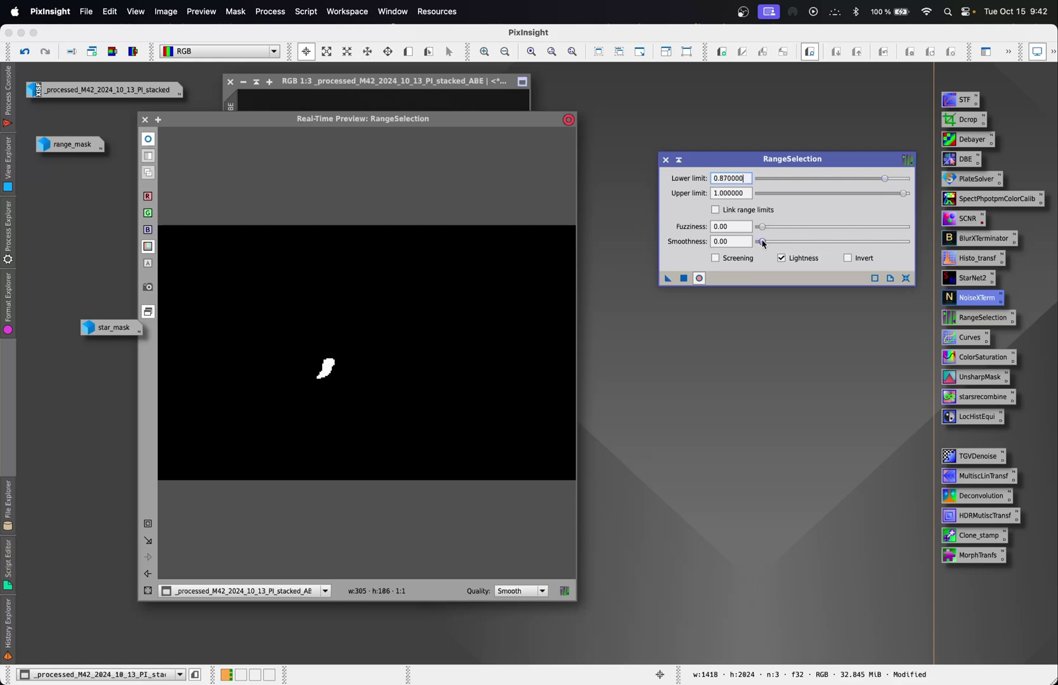
{"action": "left_click_drag", "start_coordinate": [763, 244], "coordinate": [771, 245]}
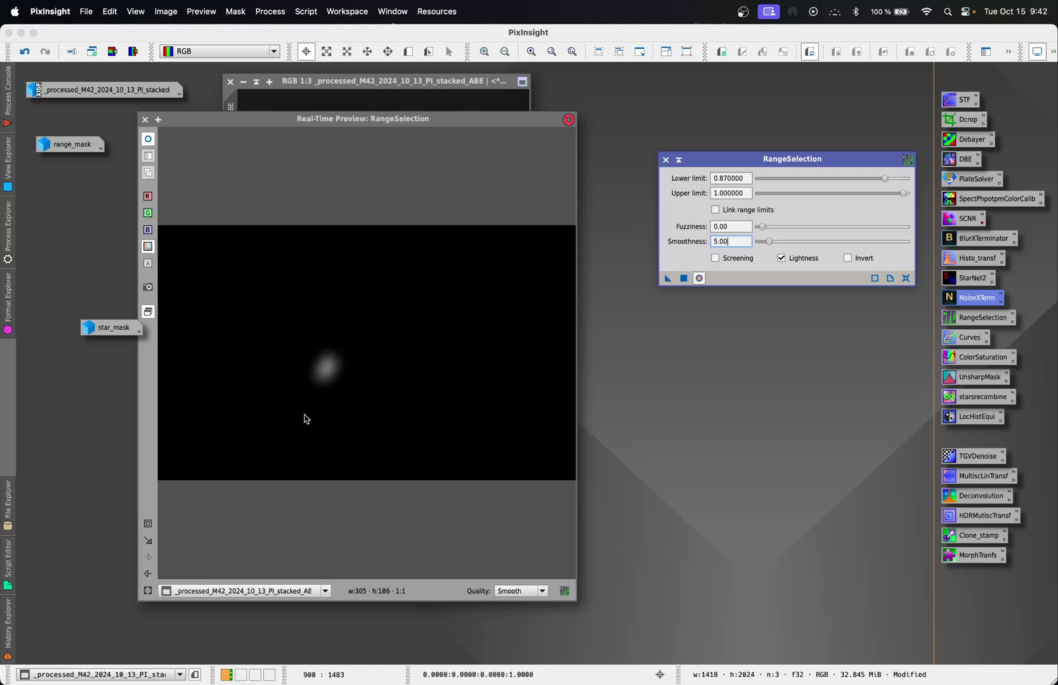
- Create the range mask from the full image, close RangeSelection and its preview, and place the mask beside the M42 image
{"action": "left_click", "coordinate": [148, 591]}
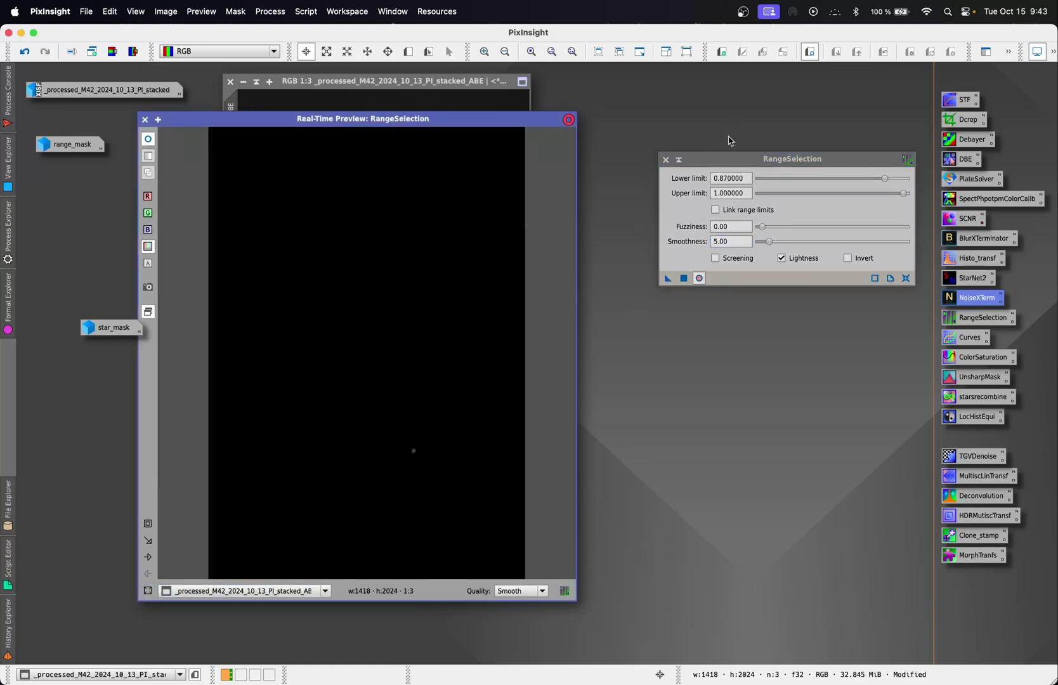
{"action": "left_click", "coordinate": [684, 279]}
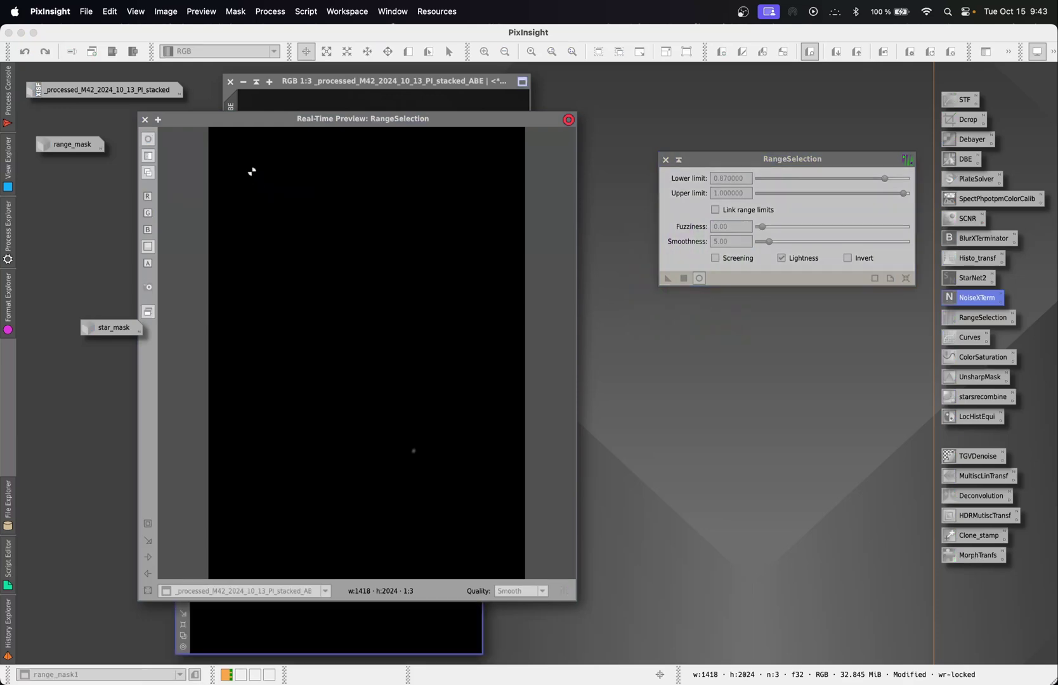
{"action": "left_click", "coordinate": [145, 120]}
{"action": "left_click_drag", "start_coordinate": [426, 229], "coordinate": [826, 95]}
{"action": "left_click", "coordinate": [665, 159]}
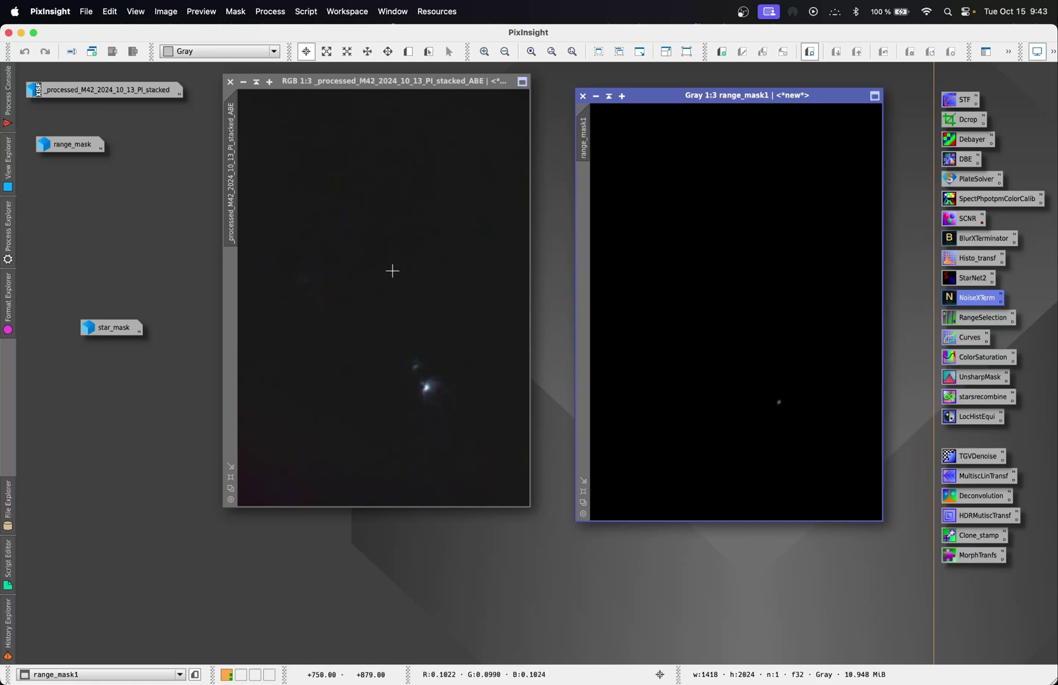
- Take a brief look at the star mask and minimise it again
{"action": "double_click", "coordinate": [100, 333]}
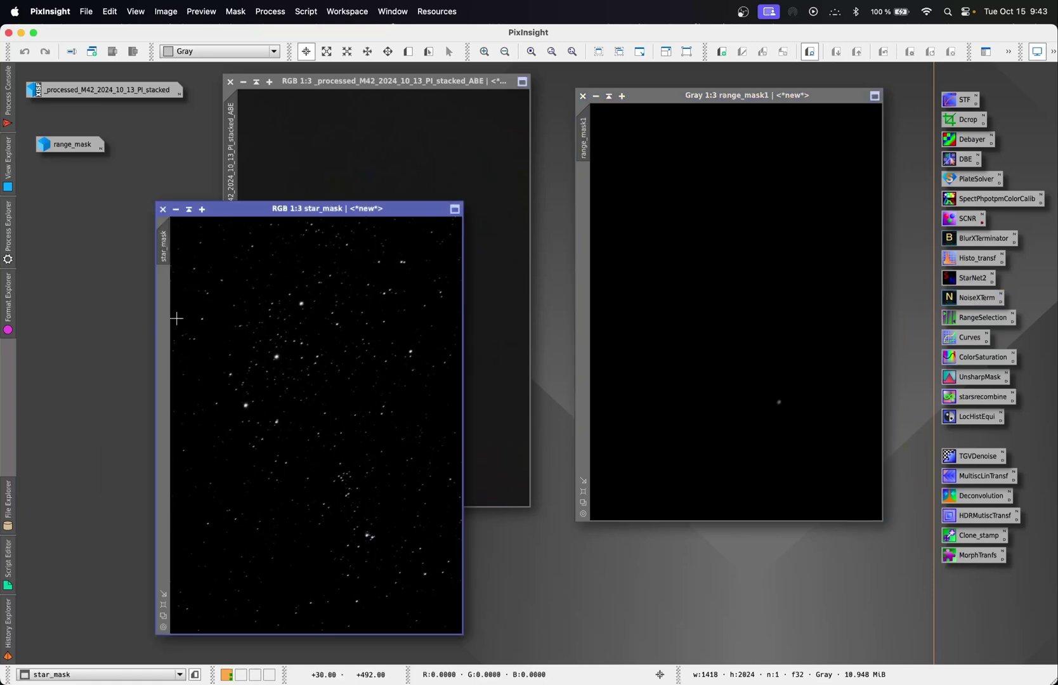
{"action": "left_click", "coordinate": [182, 211]}
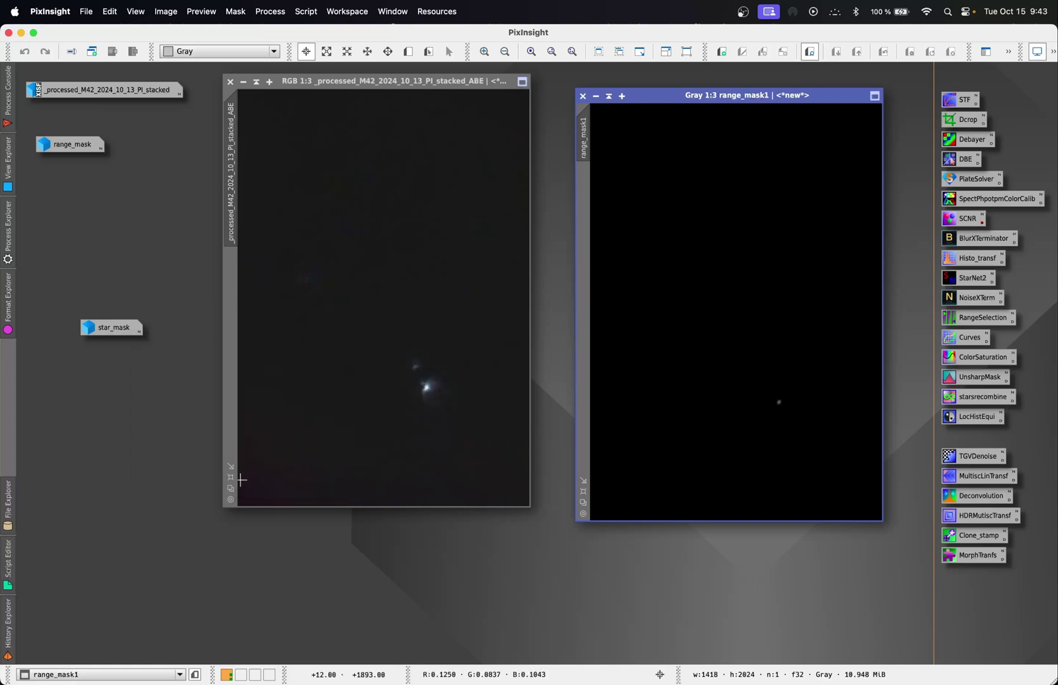
- Align the M42 window with range_mask1 and compare the nebula's bright core with the mask at 5:1 in both
{"action": "scroll", "coordinate": [440, 376], "scroll_direction": "up", "scroll_amount": 2}
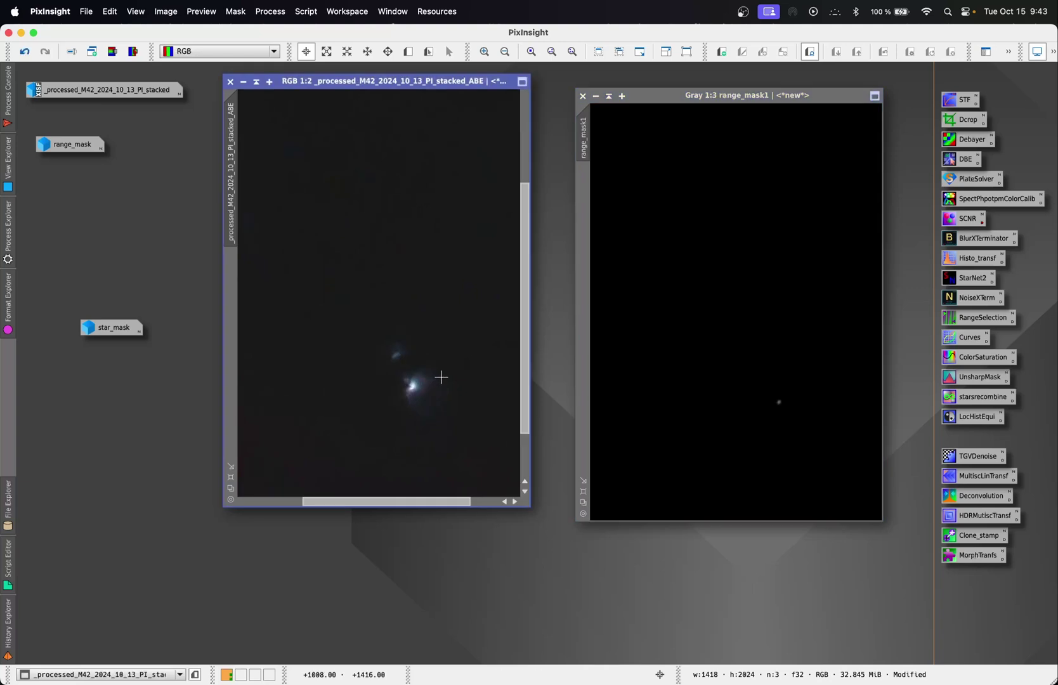
{"action": "scroll", "coordinate": [363, 412], "scroll_direction": "up", "scroll_amount": 1}
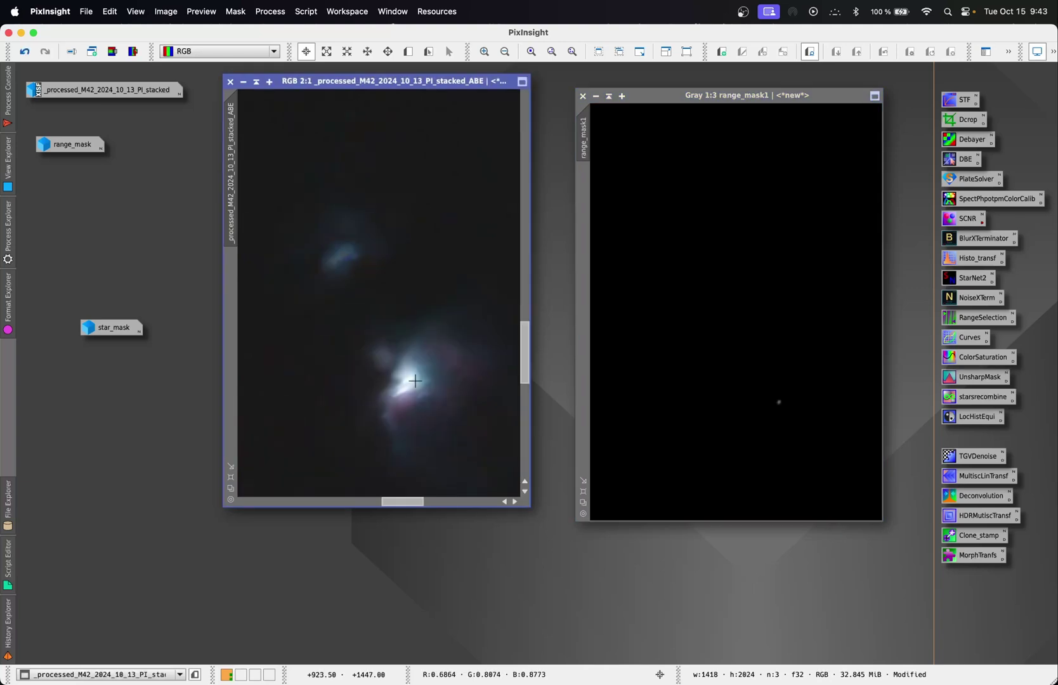
{"action": "scroll", "coordinate": [413, 382], "scroll_direction": "up", "scroll_amount": 1}
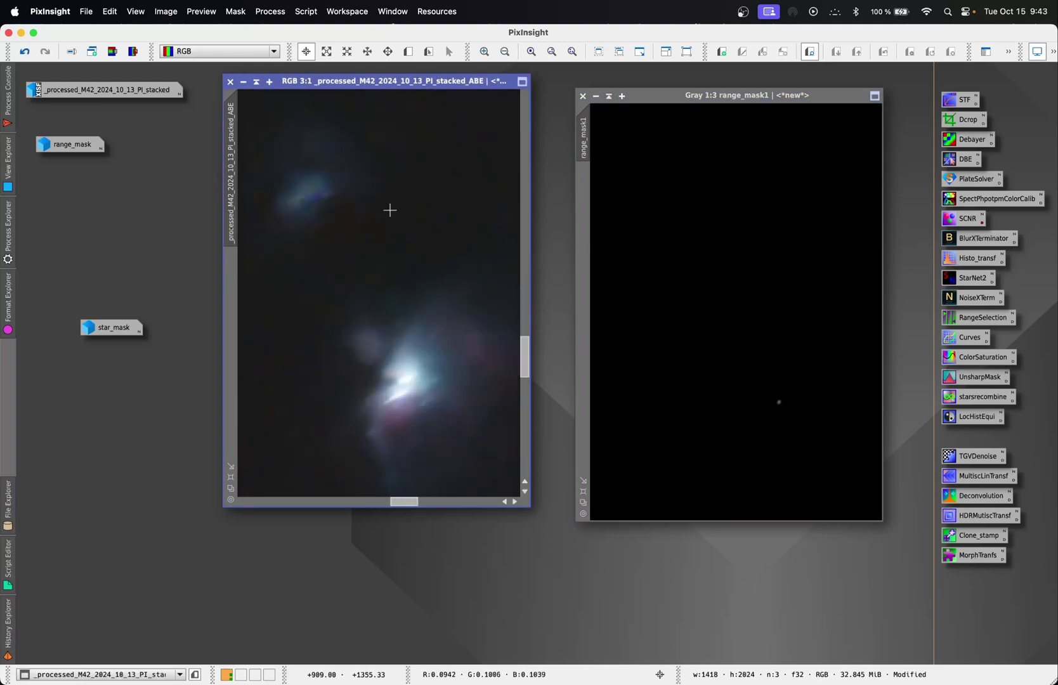
{"action": "left_click_drag", "start_coordinate": [426, 90], "coordinate": [427, 105]}
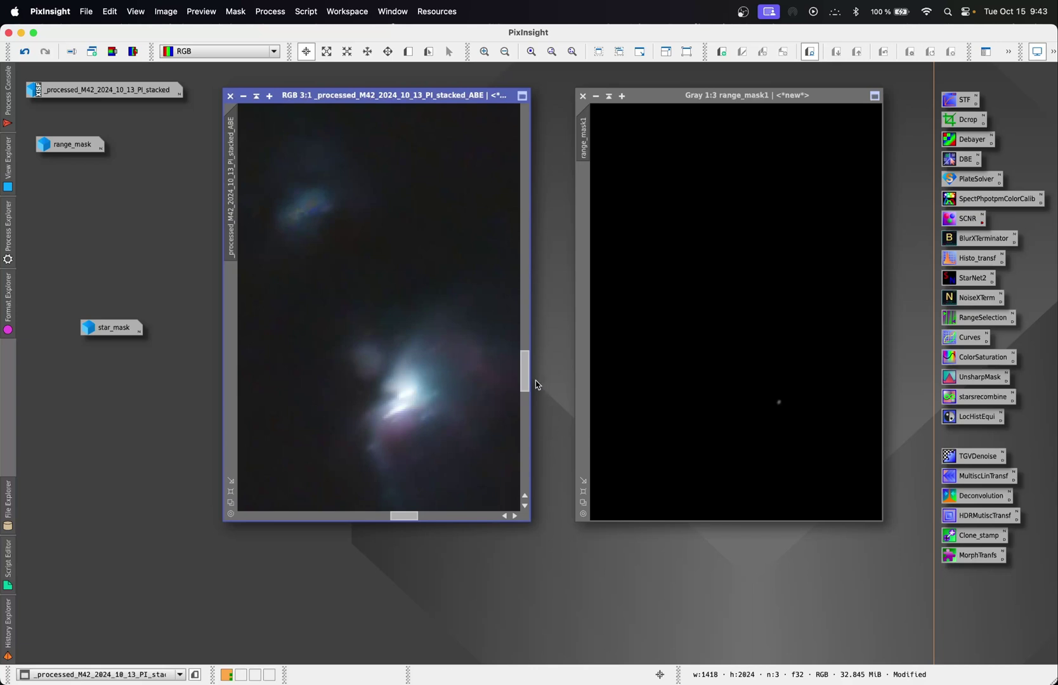
{"action": "left_click_drag", "start_coordinate": [525, 371], "coordinate": [527, 384]}
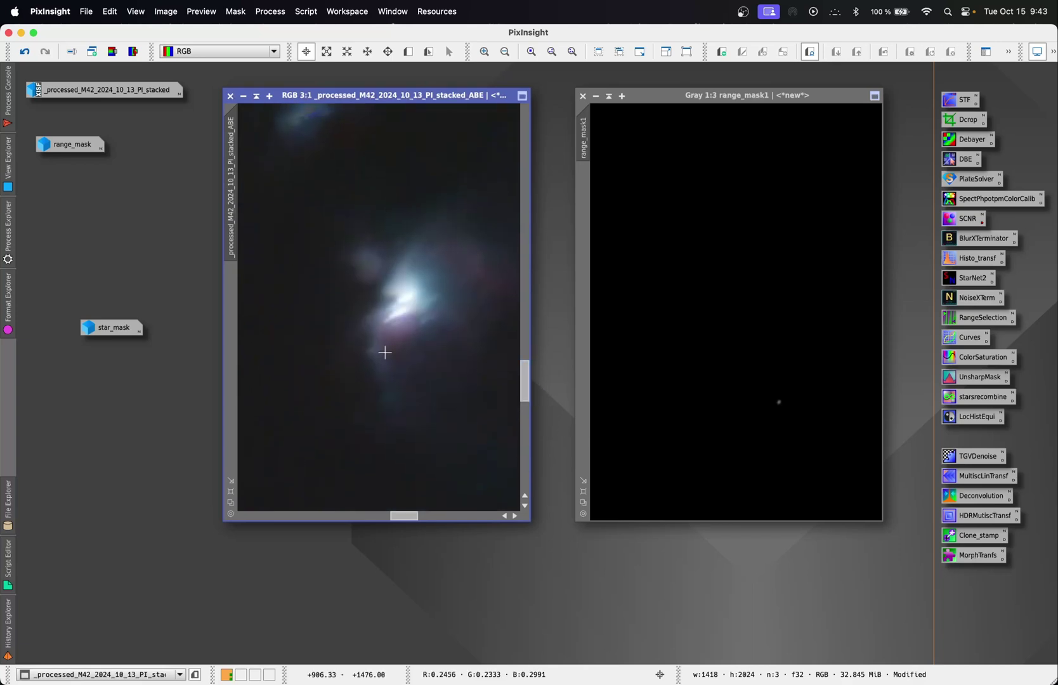
{"action": "scroll", "coordinate": [383, 350], "scroll_direction": "up", "scroll_amount": 1}
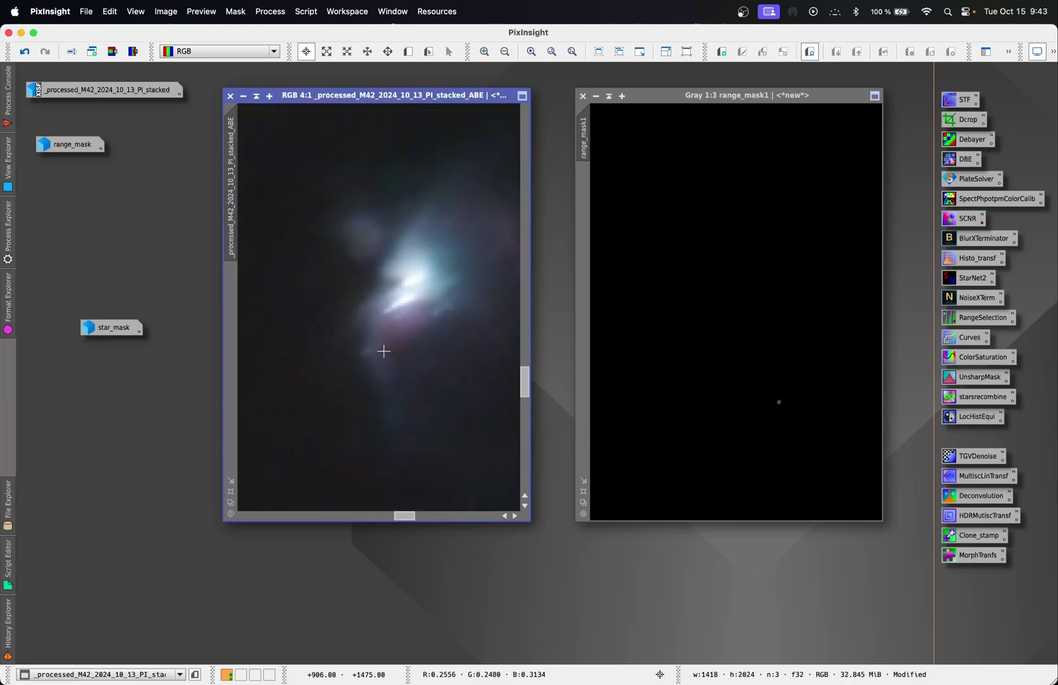
{"action": "scroll", "coordinate": [384, 351], "scroll_direction": "up", "scroll_amount": 1}
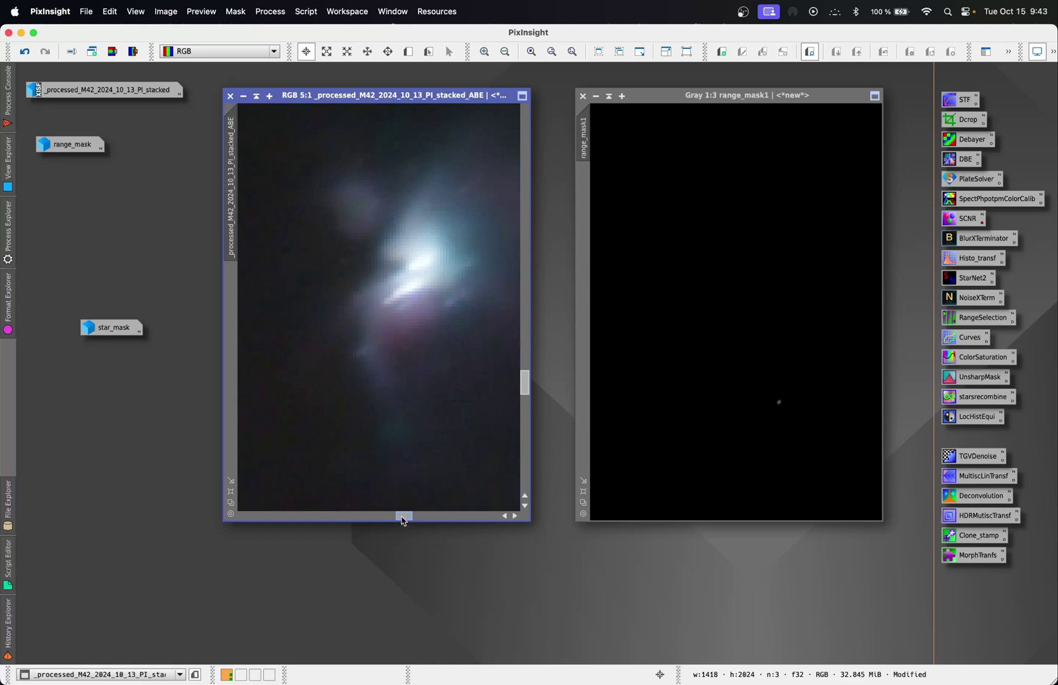
{"action": "left_click_drag", "start_coordinate": [403, 517], "coordinate": [406, 517]}
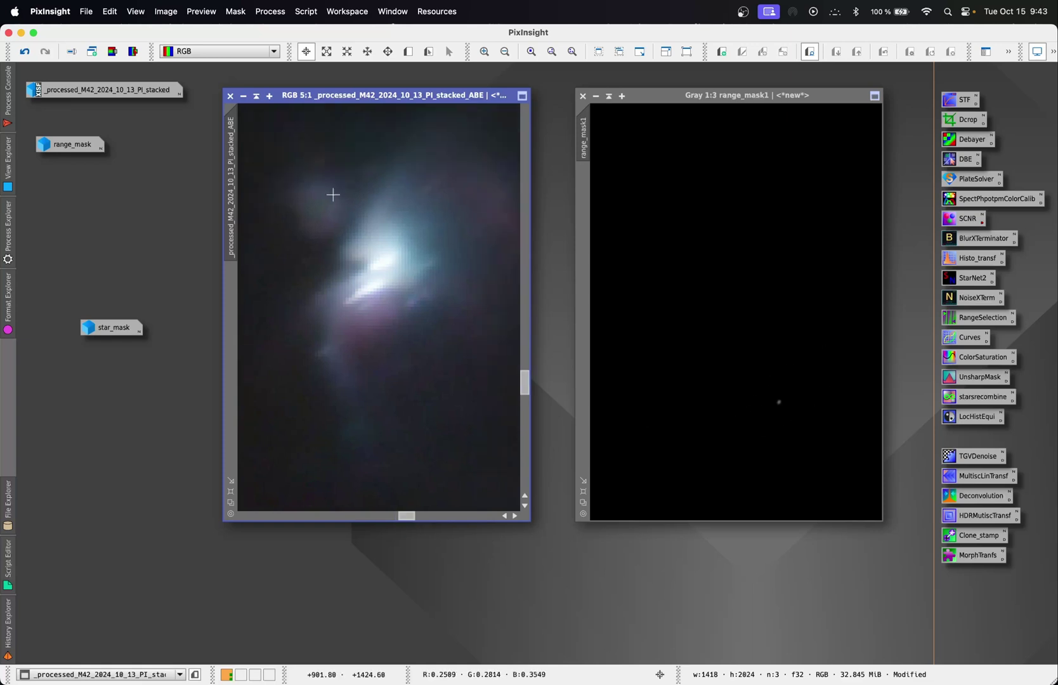
{"action": "left_click_drag", "start_coordinate": [230, 178], "coordinate": [584, 145]}
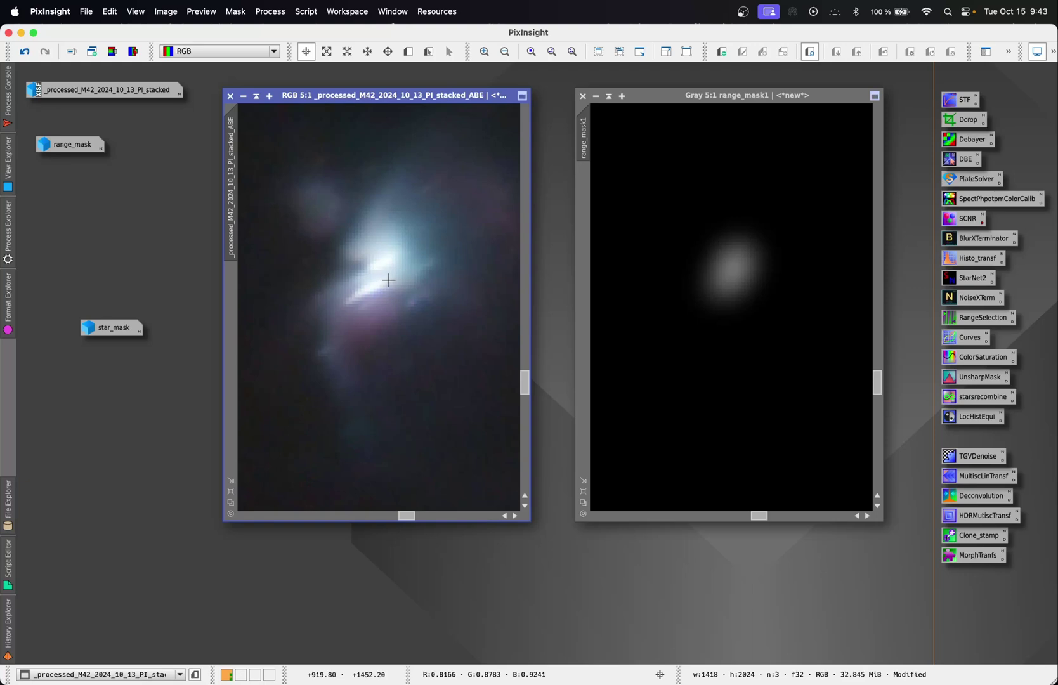
{"action": "right_click", "coordinate": [446, 301]}
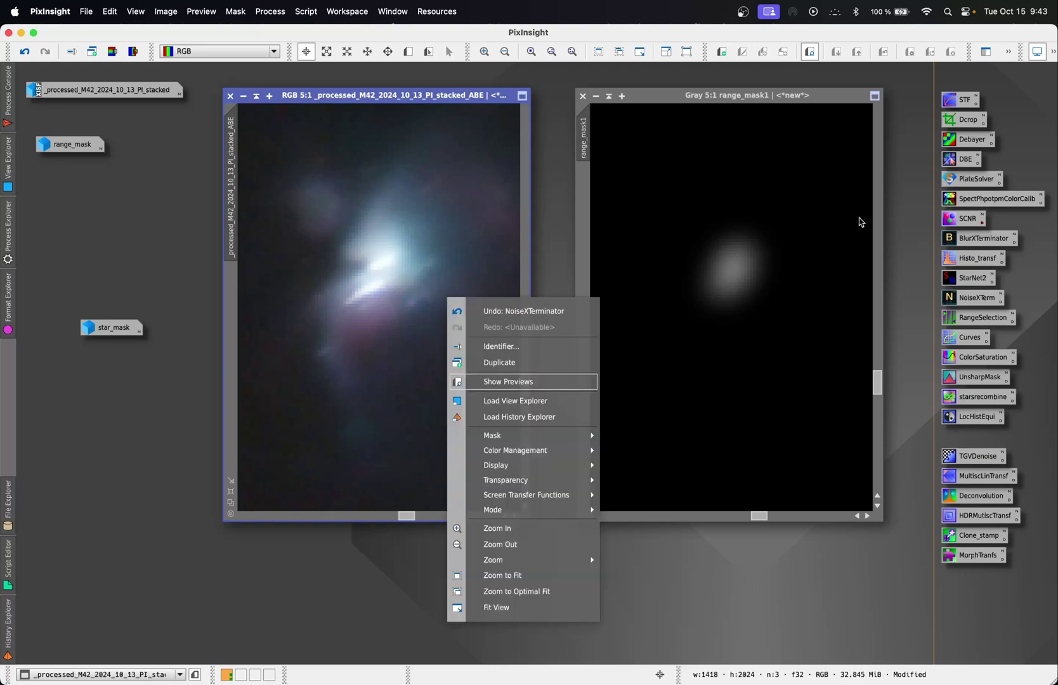
- Open HistogramTransformation, reset it and start a live preview of the M42 image, moving the star_mask icon clear of the preview
{"action": "left_click", "coordinate": [971, 262]}
{"action": "double_click", "coordinate": [972, 263]}
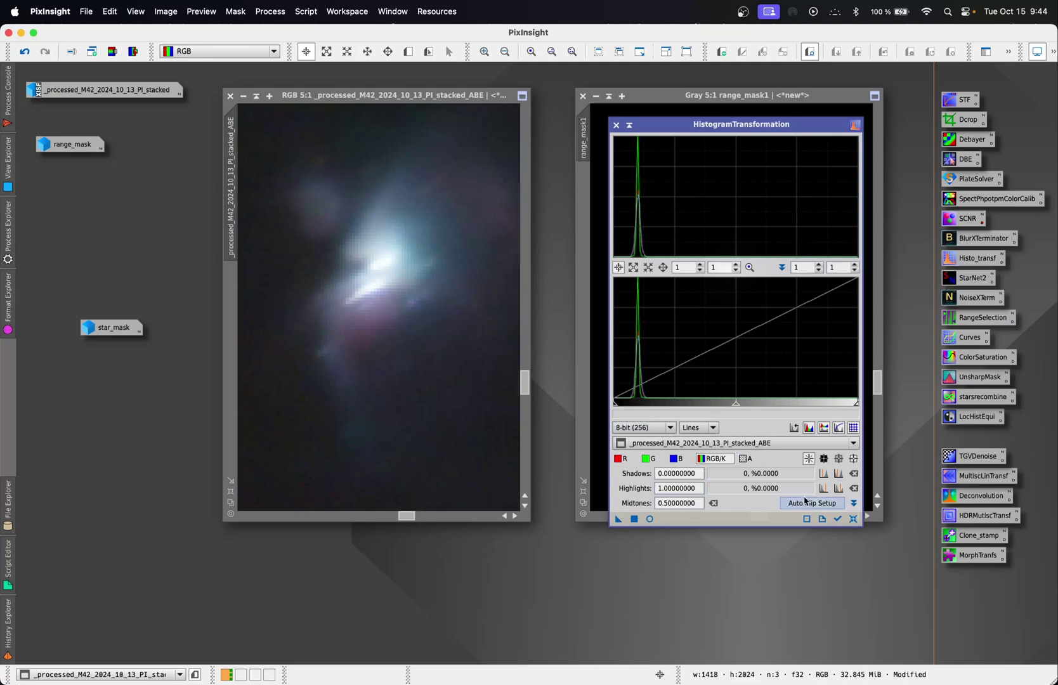
{"action": "left_click", "coordinate": [853, 519]}
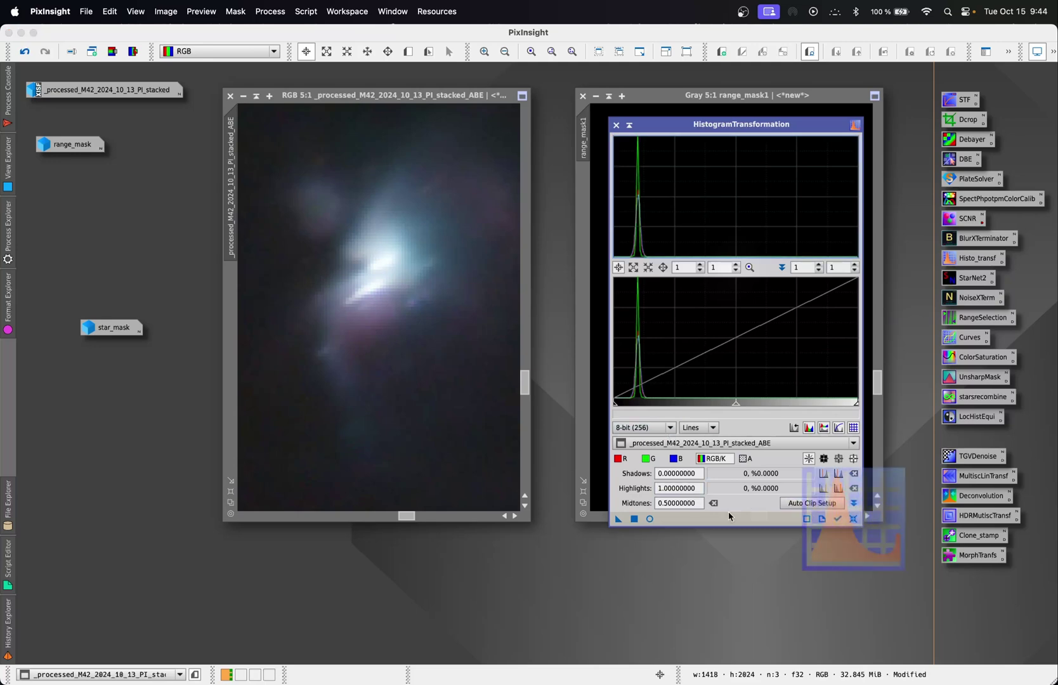
{"action": "left_click", "coordinate": [649, 519]}
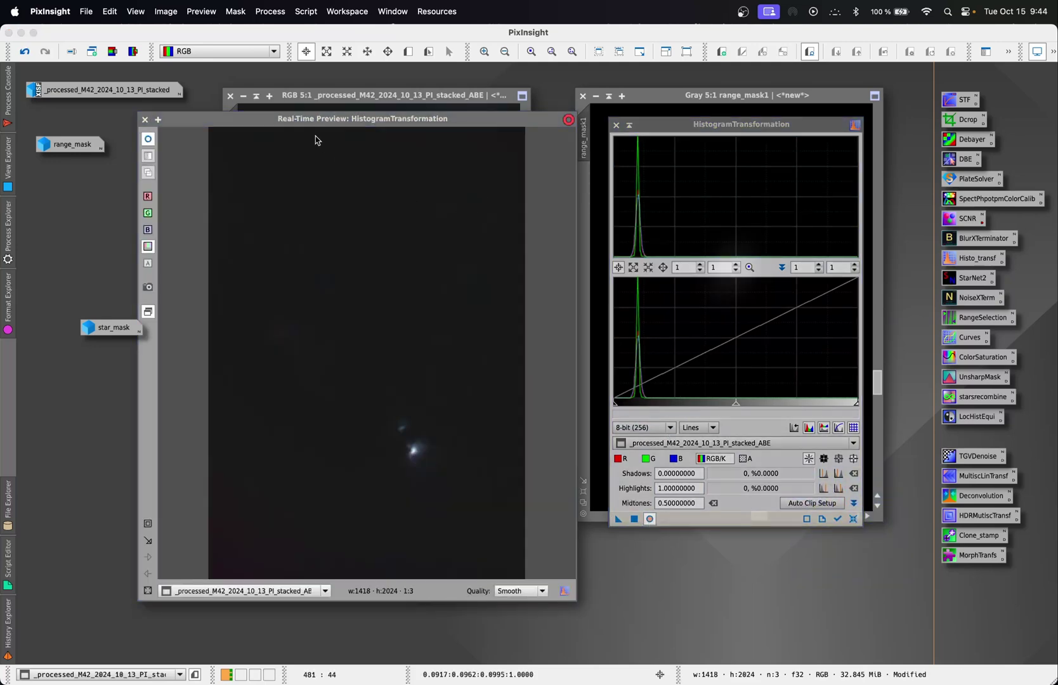
{"action": "left_click_drag", "start_coordinate": [380, 120], "coordinate": [354, 117]}
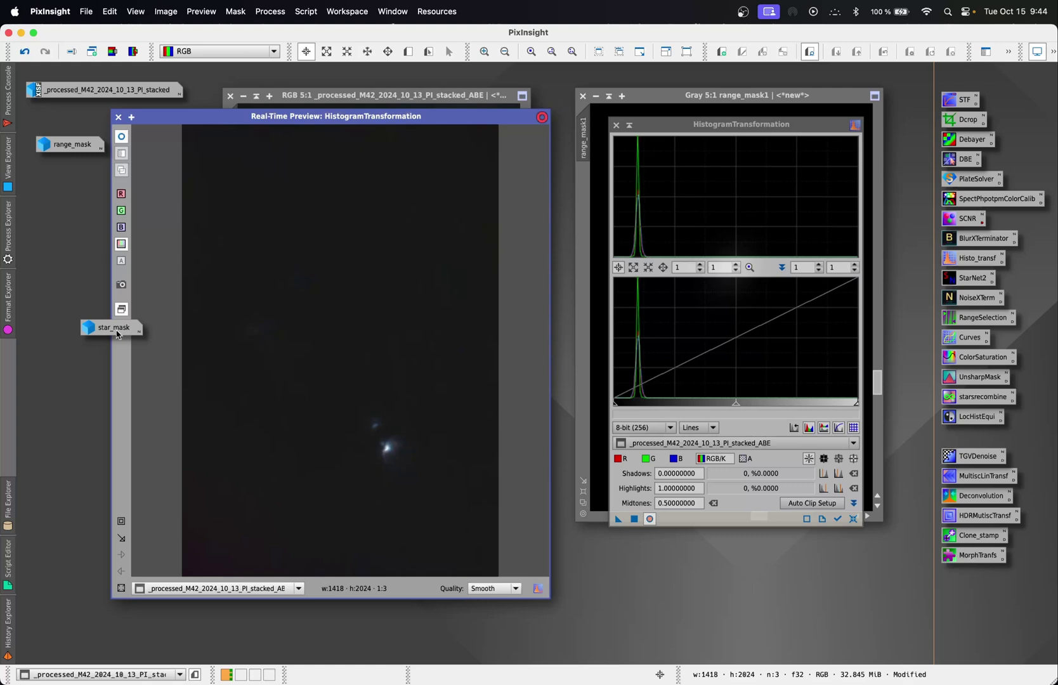
{"action": "left_click_drag", "start_coordinate": [104, 327], "coordinate": [51, 224]}
{"action": "left_click_drag", "start_coordinate": [392, 118], "coordinate": [405, 130]}
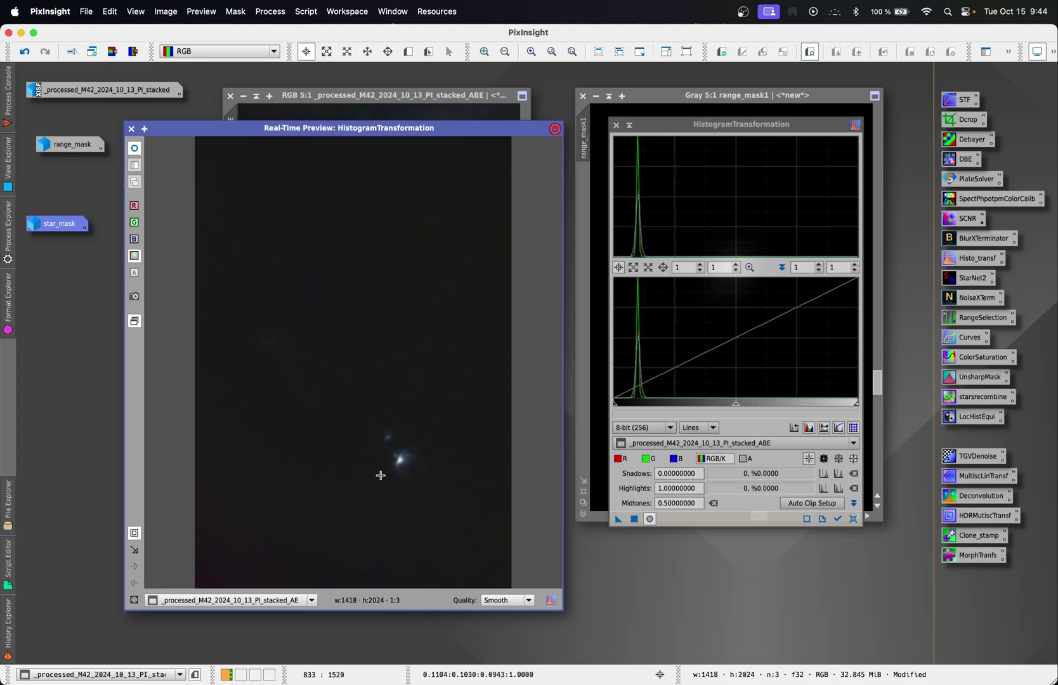
- Try midtones of about 0.433 on the magnified nebula core, then reset the histogram and preview the whole image
{"action": "left_click_drag", "start_coordinate": [380, 475], "coordinate": [423, 446]}
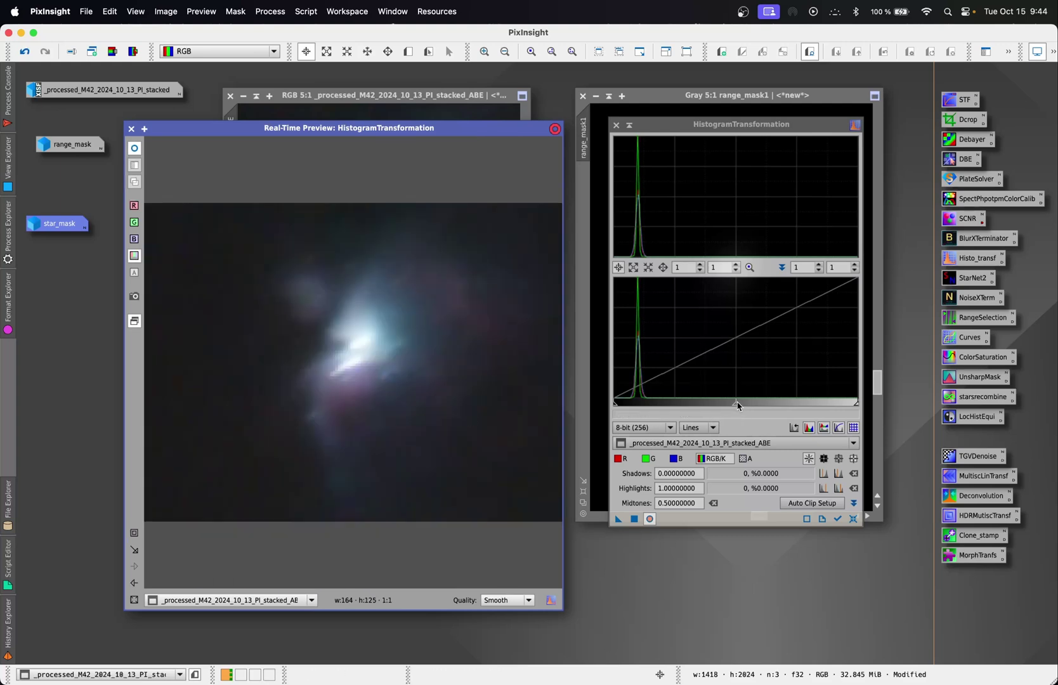
{"action": "mouse_move", "coordinate": [738, 406]}
{"action": "left_mouse_down"}
{"action": "mouse_move", "coordinate": [685, 406]}
{"action": "mouse_move", "coordinate": [719, 407]}
{"action": "left_mouse_up"}
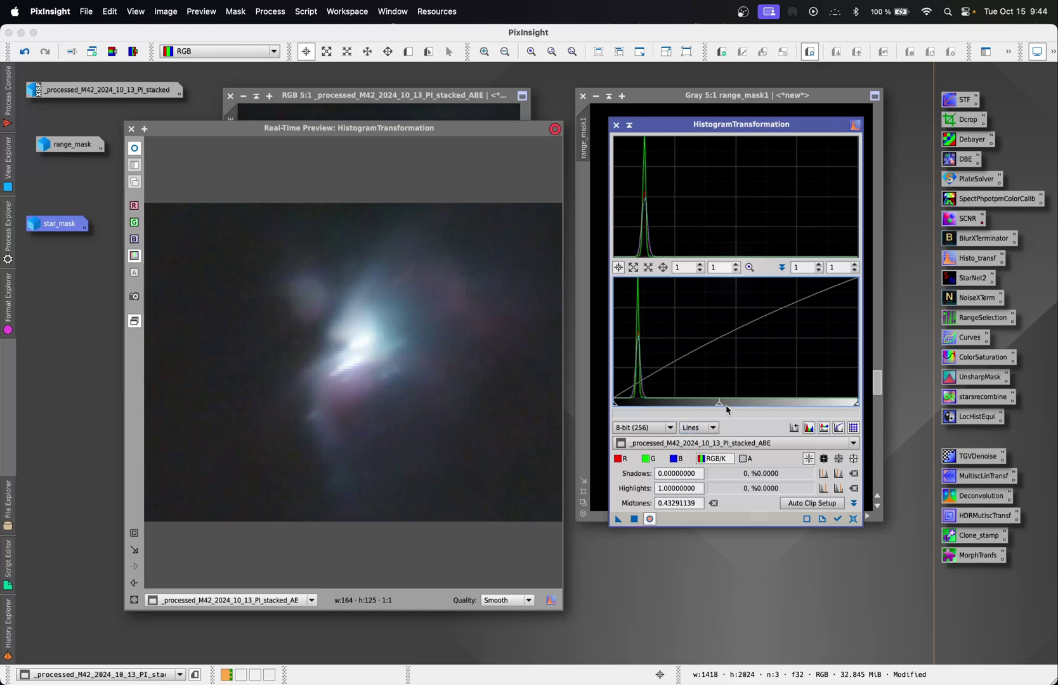
{"action": "left_click", "coordinate": [853, 519]}
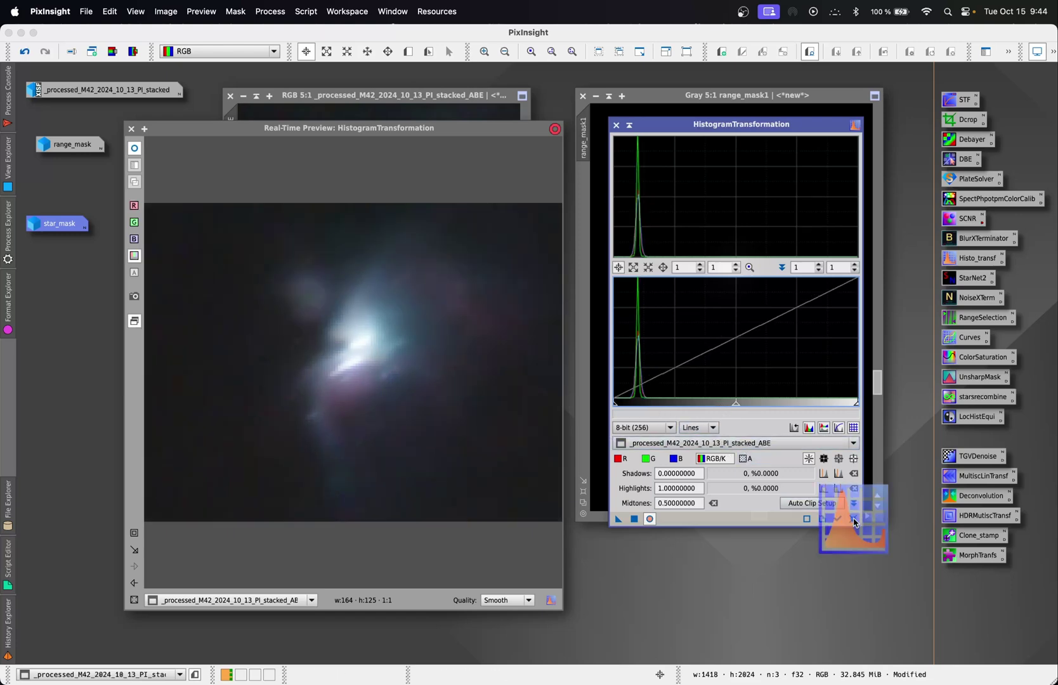
{"action": "left_click", "coordinate": [133, 583]}
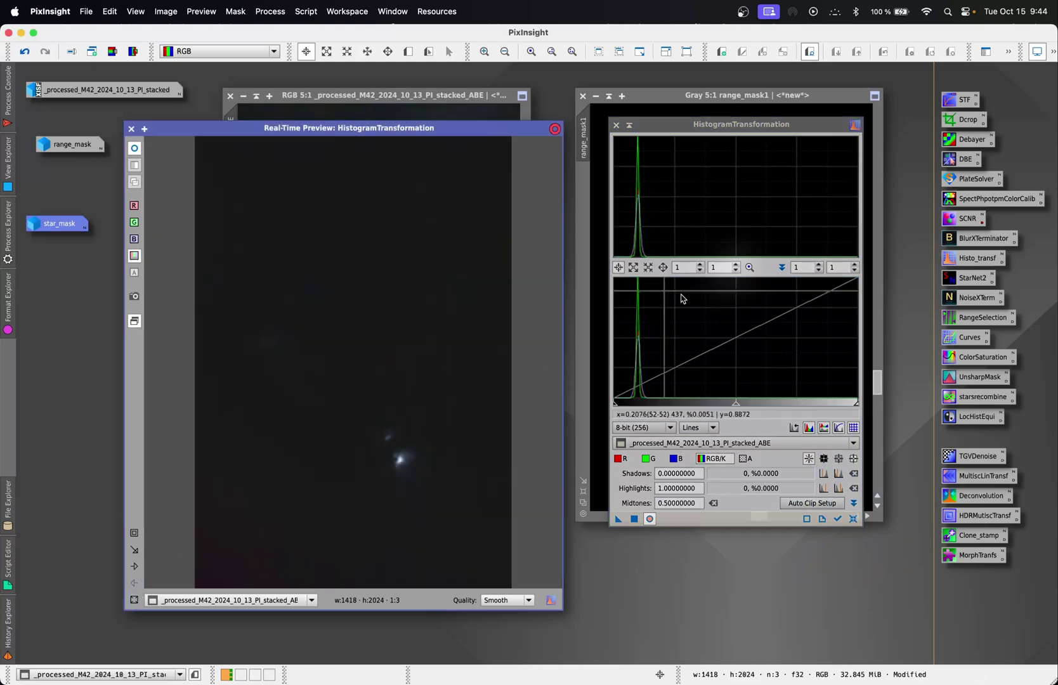
- Apply a stretch to the M42 image with midtones of about 0.410, judged on the magnified nebula core, and reset the histogram
{"action": "left_click_drag", "start_coordinate": [737, 406], "coordinate": [718, 407]}
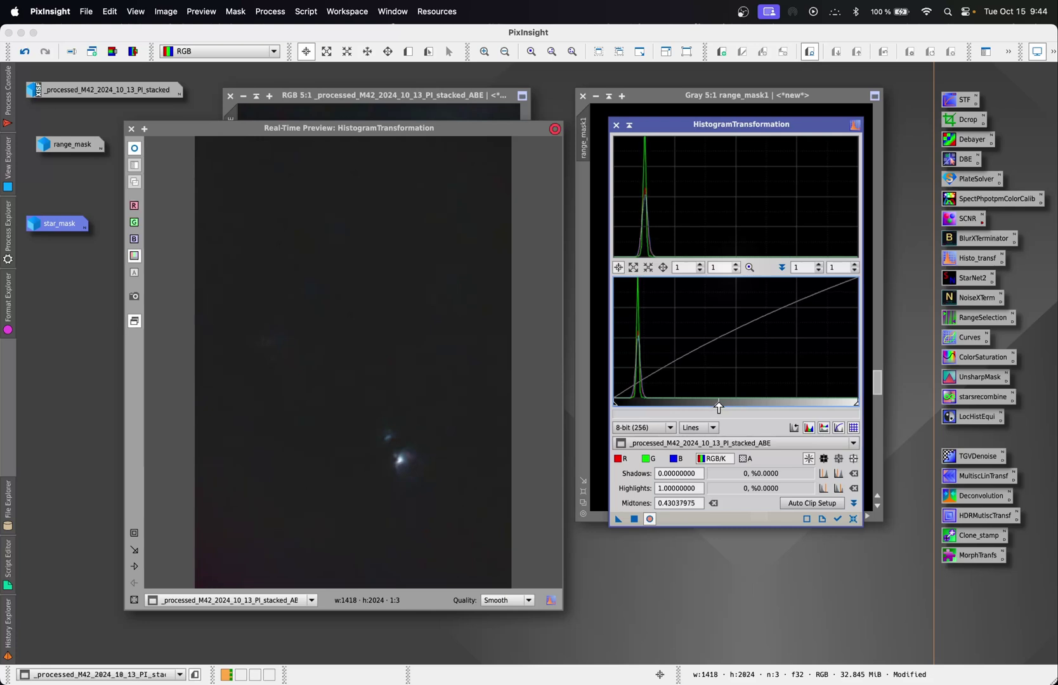
{"action": "left_click", "coordinate": [134, 533]}
{"action": "left_click_drag", "start_coordinate": [375, 475], "coordinate": [418, 443]}
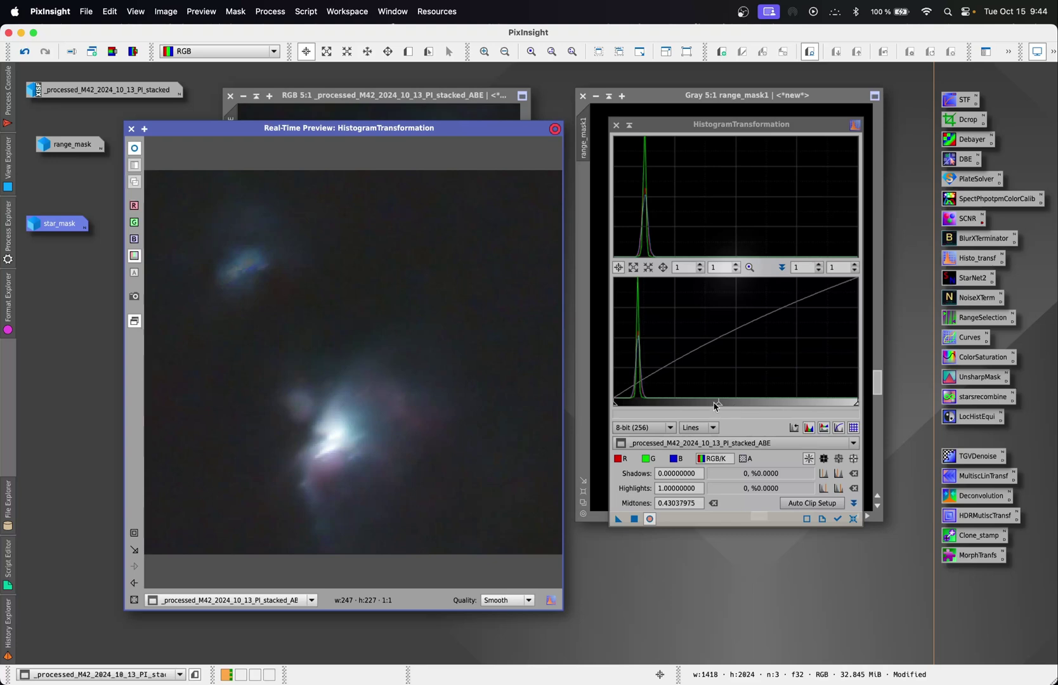
{"action": "left_click_drag", "start_coordinate": [719, 408], "coordinate": [714, 407]}
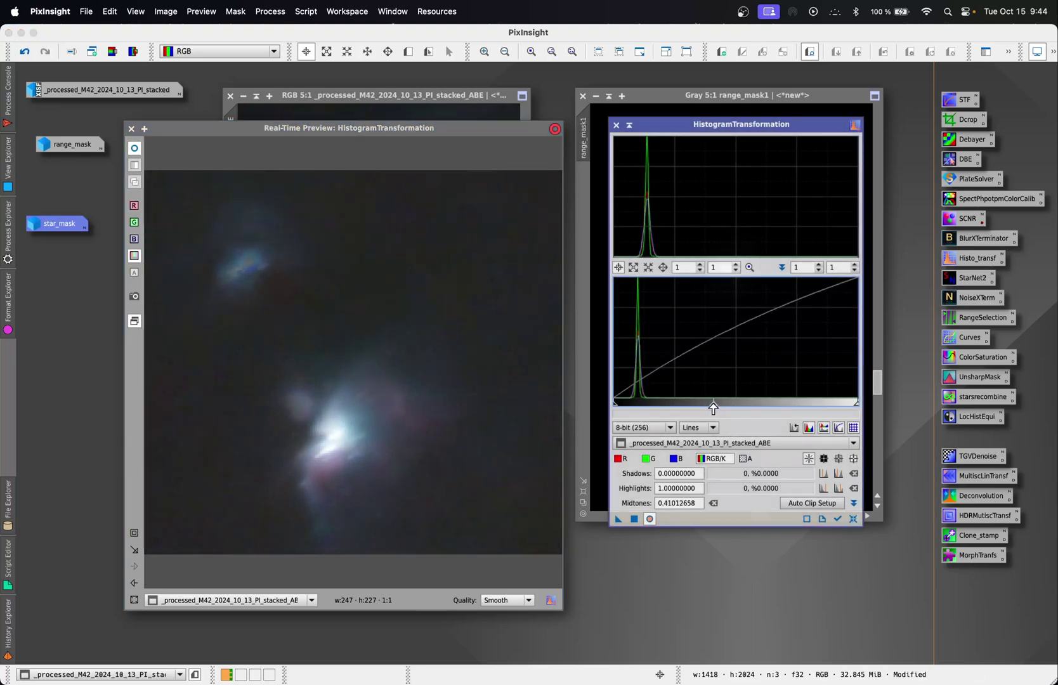
{"action": "left_click", "coordinate": [634, 520]}
{"action": "left_click", "coordinate": [852, 520]}
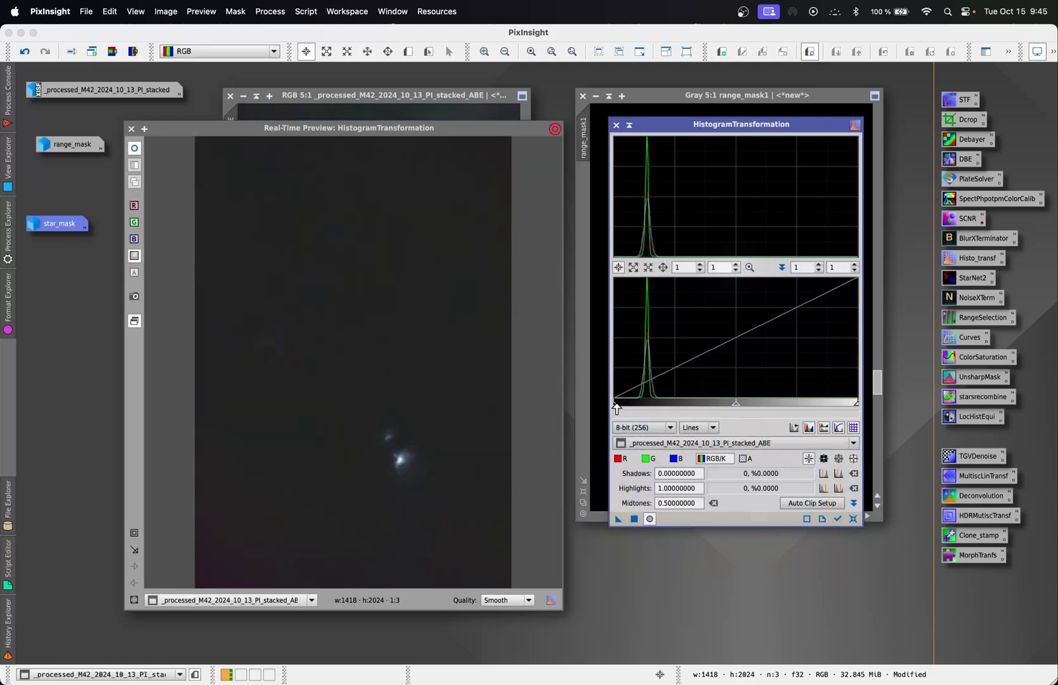
- Try shadows of about 0.025 and midtones of about 0.418 while previewing the magnified nebula core, and reset the histogram
{"action": "left_click_drag", "start_coordinate": [616, 407], "coordinate": [620, 406]}
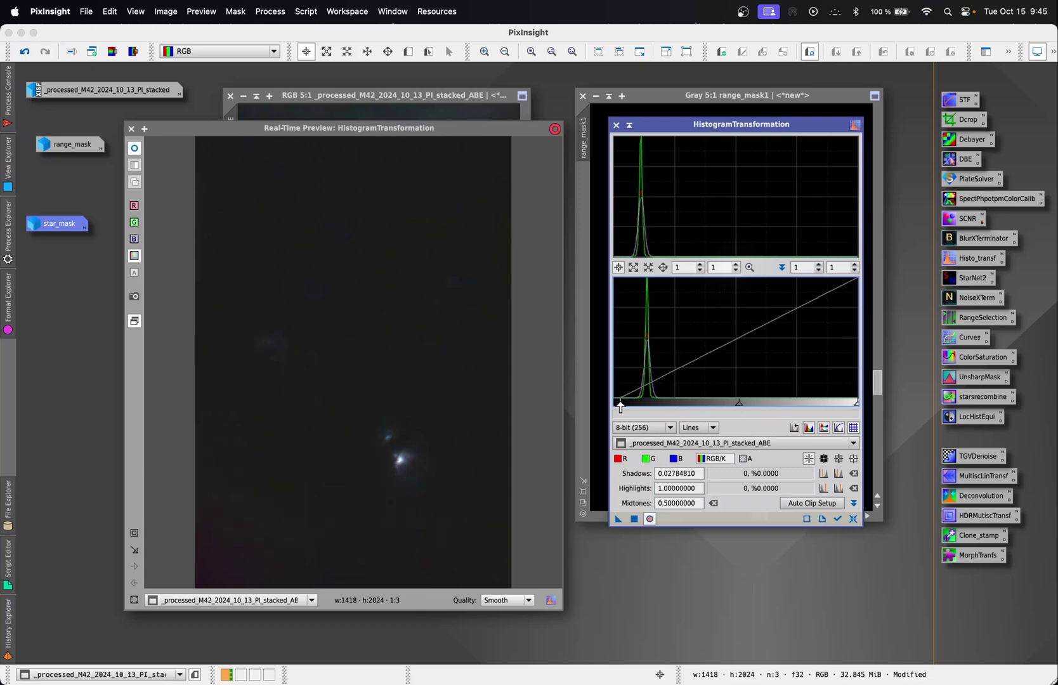
{"action": "left_click_drag", "start_coordinate": [620, 407], "coordinate": [619, 406]}
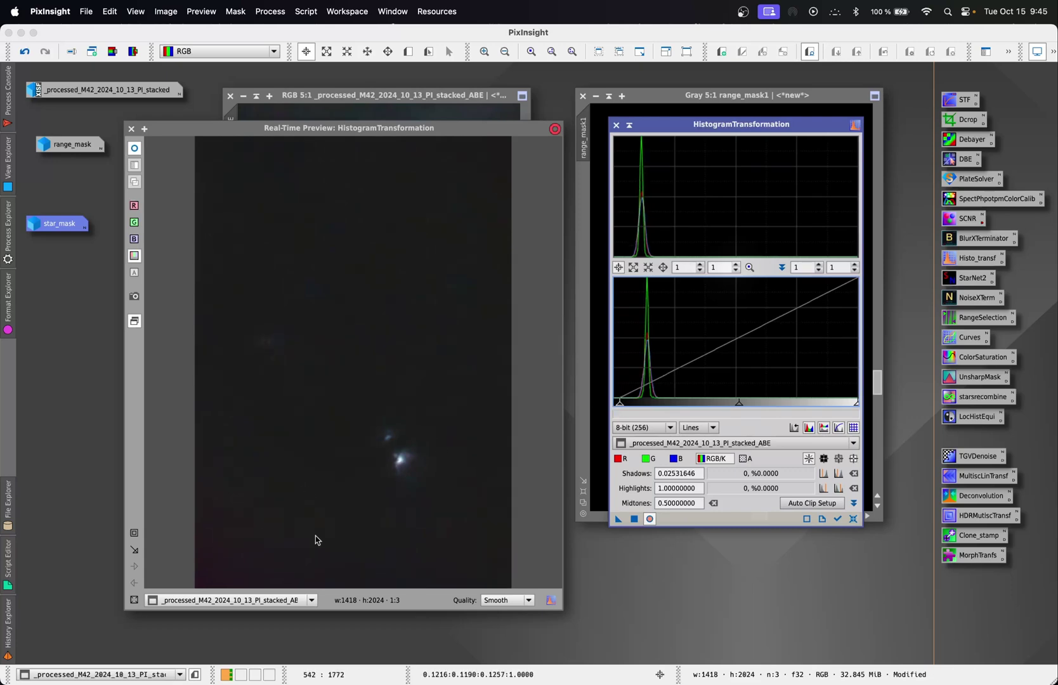
{"action": "left_click", "coordinate": [135, 606]}
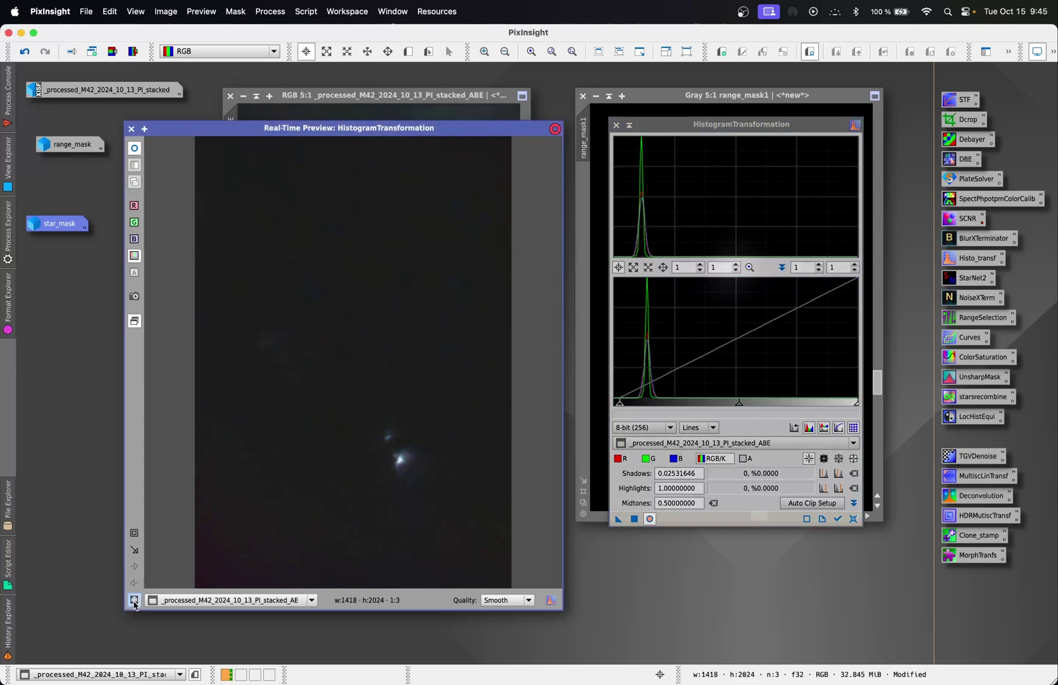
{"action": "left_click", "coordinate": [134, 535]}
{"action": "left_click_drag", "start_coordinate": [375, 493], "coordinate": [429, 417]}
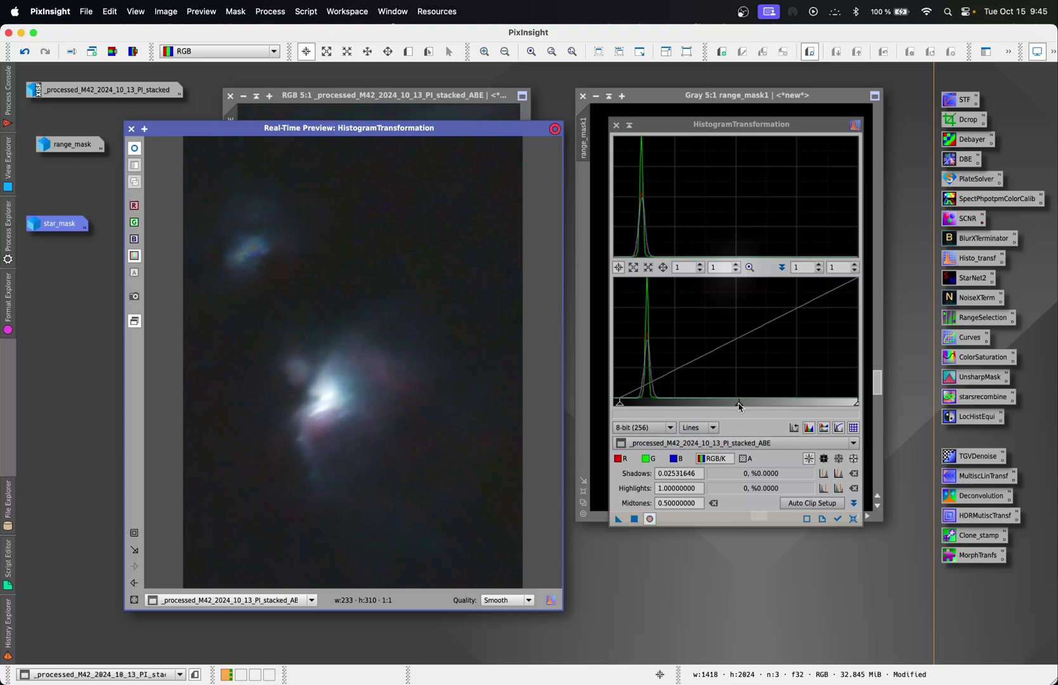
{"action": "mouse_move", "coordinate": [739, 405]}
{"action": "left_mouse_down"}
{"action": "mouse_move", "coordinate": [687, 405]}
{"action": "mouse_move", "coordinate": [719, 405]}
{"action": "left_mouse_up"}
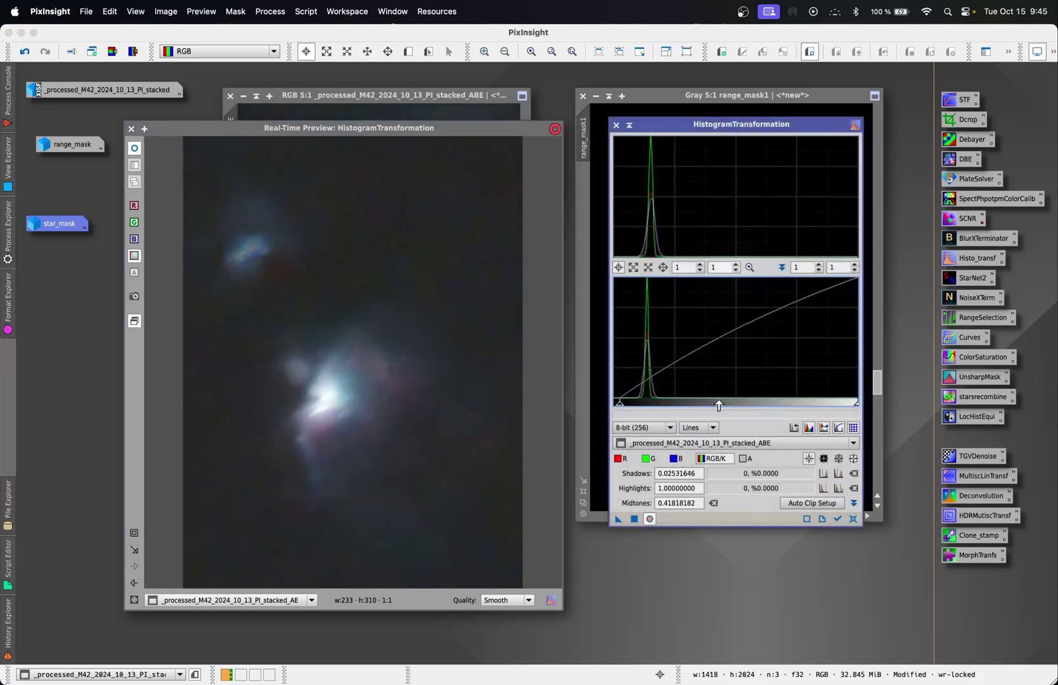
{"action": "left_click", "coordinate": [853, 519]}
- Lower the midtones slightly, raise the shadows a little and apply this stretch to the M42 image
{"action": "left_click_drag", "start_coordinate": [735, 406], "coordinate": [727, 407]}
{"action": "left_click_drag", "start_coordinate": [616, 409], "coordinate": [622, 407]}
{"action": "left_click", "coordinate": [634, 519]}
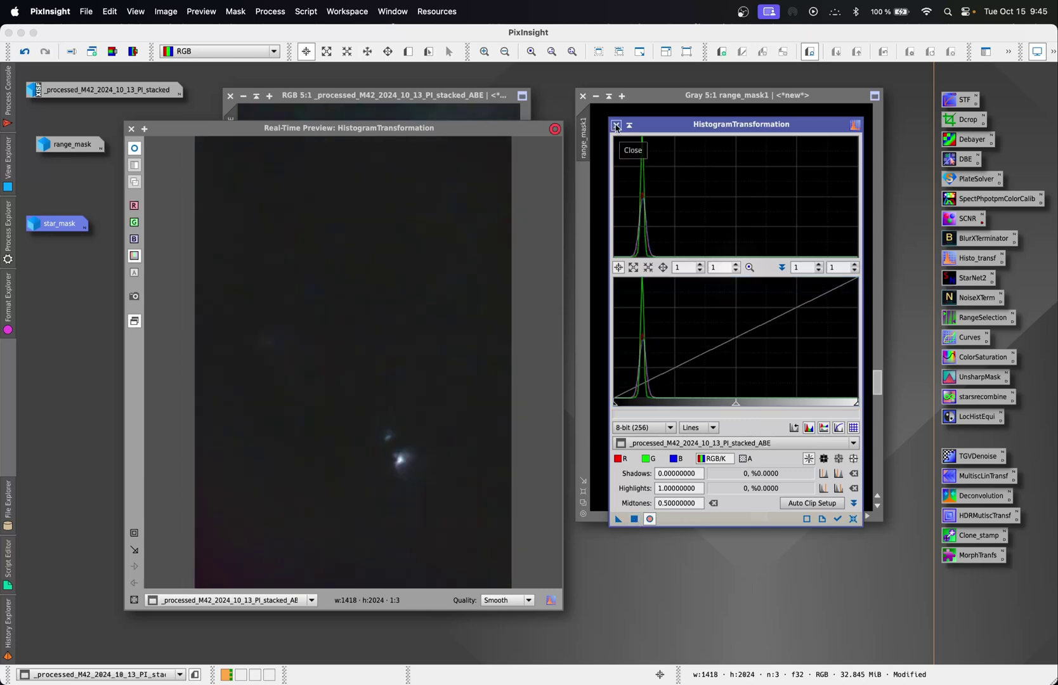
- Close HistogramTransformation and its preview, and fit the whole M42 image in its window
{"action": "left_click", "coordinate": [616, 125]}
{"action": "left_click", "coordinate": [131, 130]}
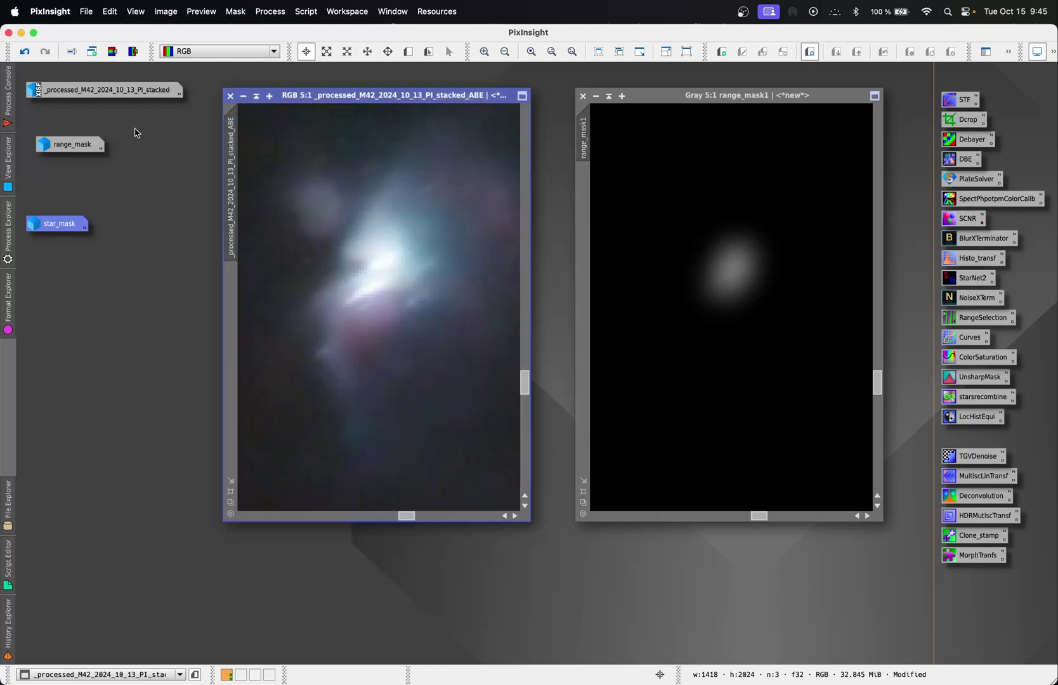
{"action": "right_click", "coordinate": [417, 252]}
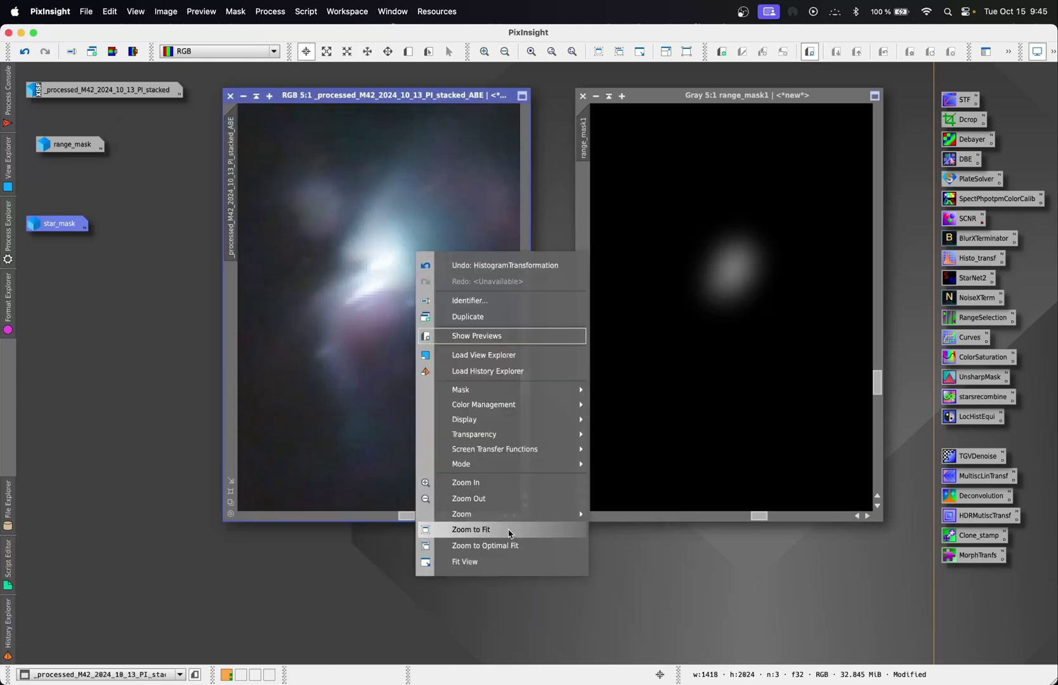
{"action": "left_click", "coordinate": [510, 530]}
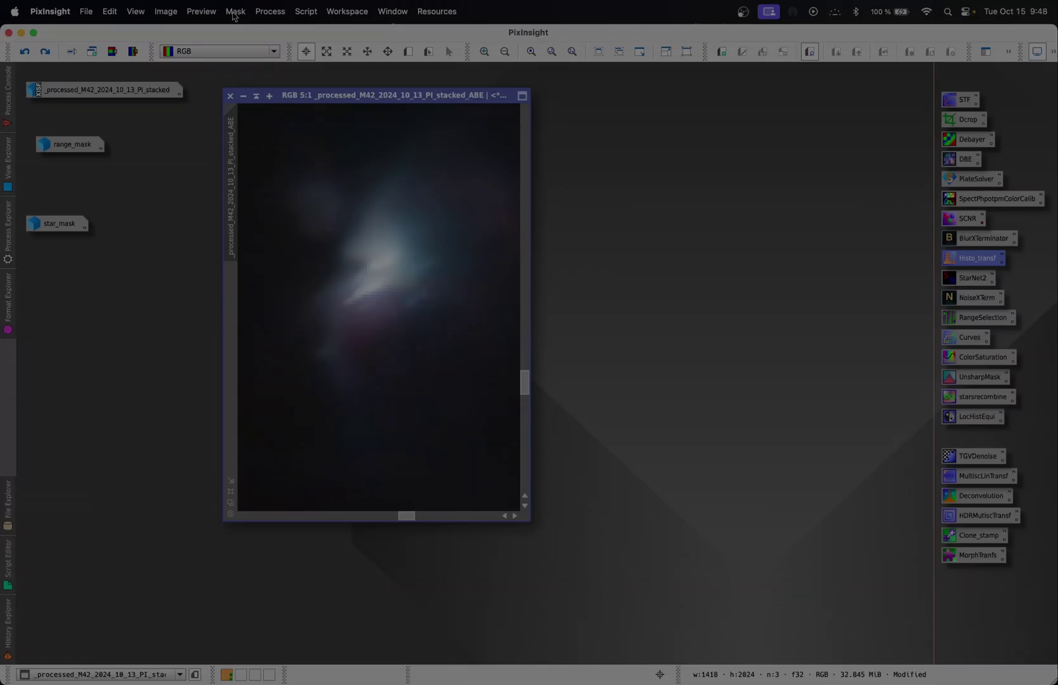
- Open RangeSelection and preview the range mask of the M42 image live, magnified on the nebula's bright core
{"action": "left_click", "coordinate": [270, 11]}
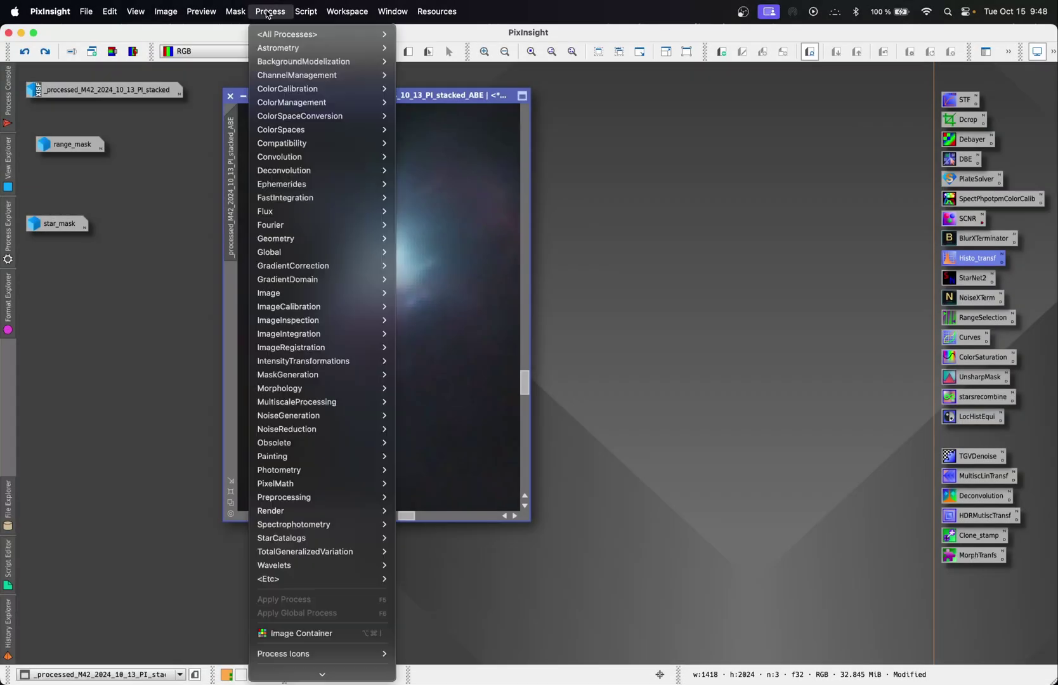
{"action": "mouse_move", "coordinate": [317, 34]}
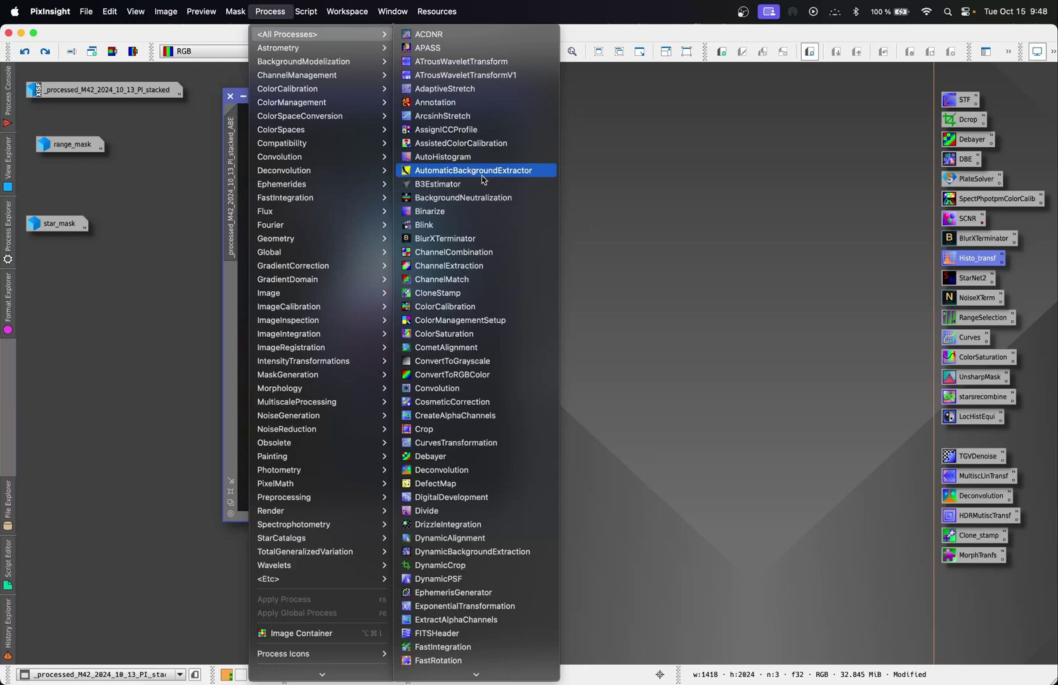
{"action": "scroll", "coordinate": [476, 444], "scroll_direction": "down", "scroll_amount": 15}
{"action": "left_click", "coordinate": [475, 660]}
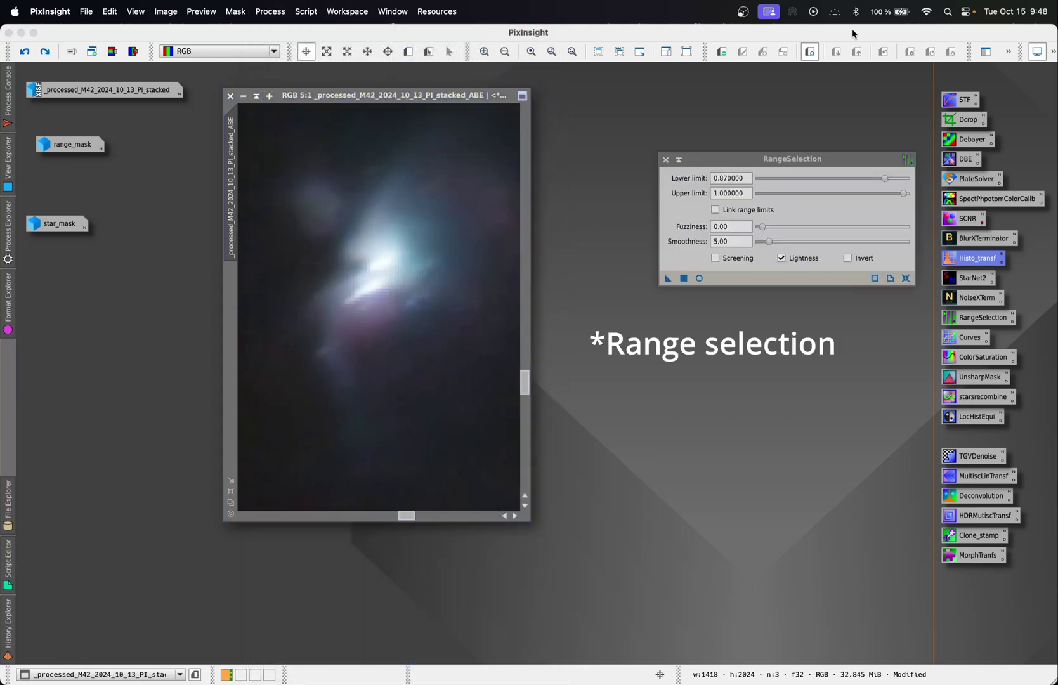
{"action": "left_click", "coordinate": [699, 278]}
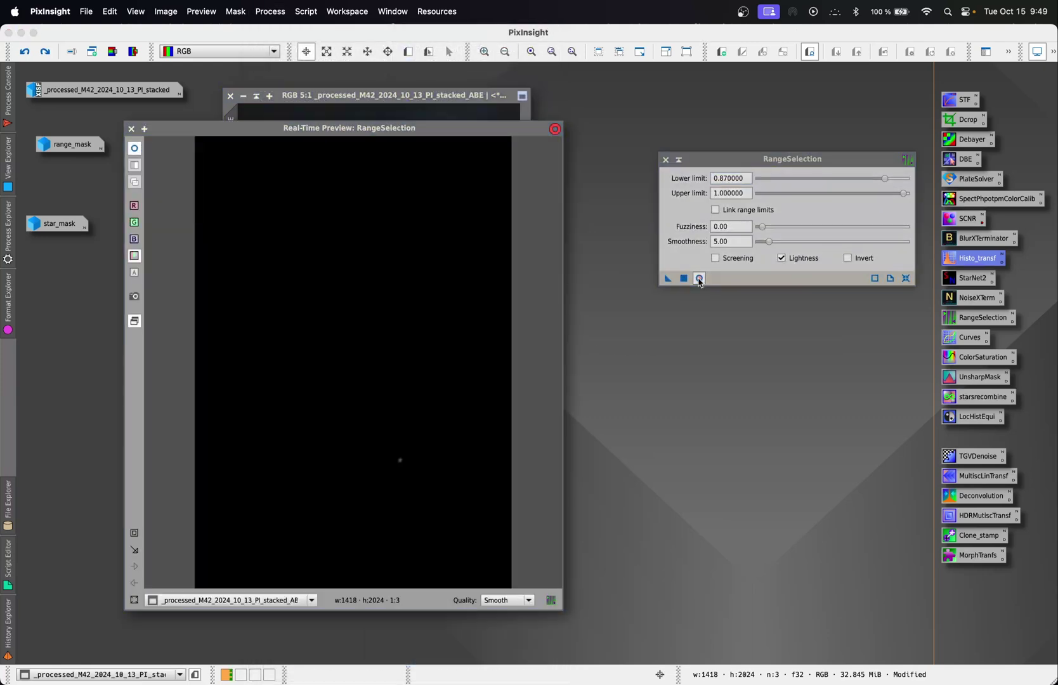
{"action": "left_click", "coordinate": [134, 533]}
{"action": "left_click_drag", "start_coordinate": [379, 476], "coordinate": [427, 440]}
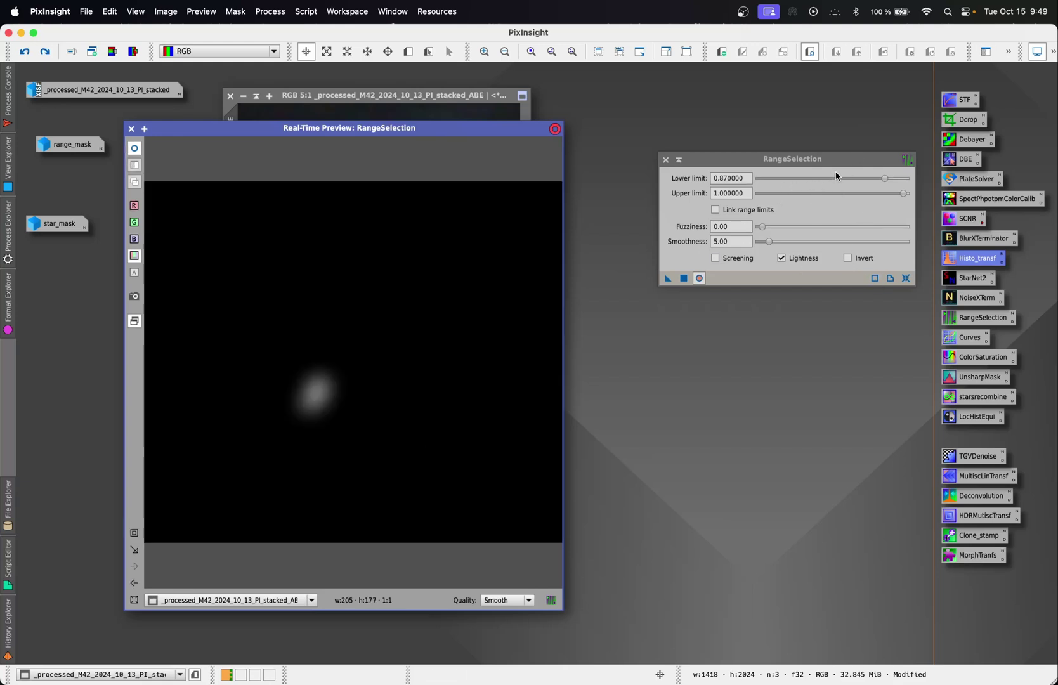
- Set the RangeSelection lower limit to 0.48, check the mask around the core, generate it and close the tool
{"action": "left_click", "coordinate": [863, 166]}
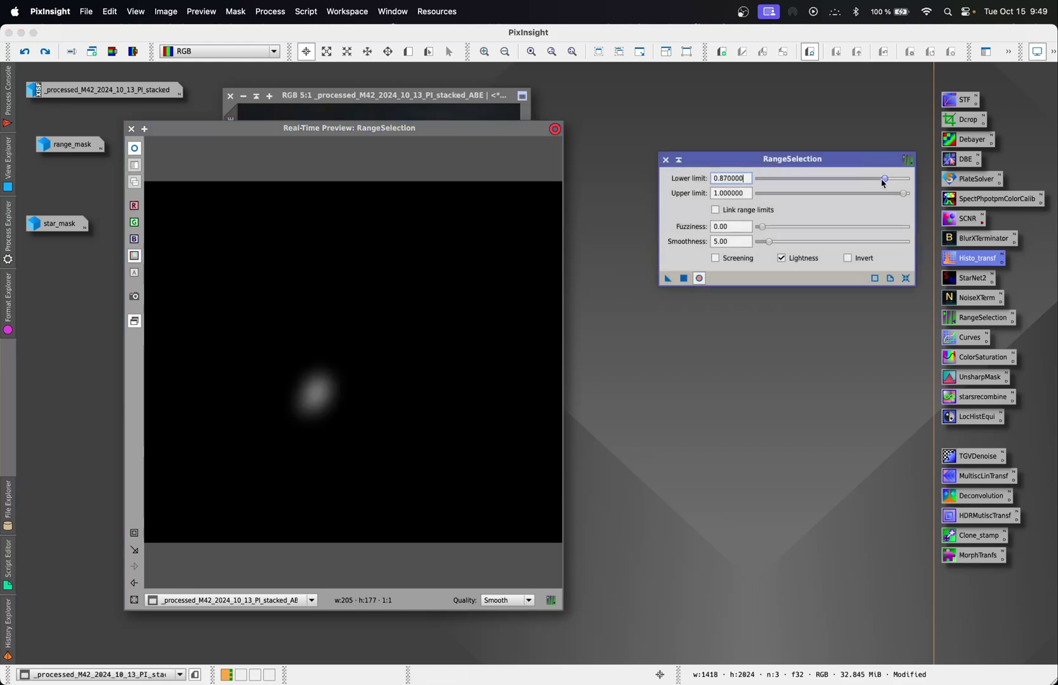
{"action": "left_click_drag", "start_coordinate": [885, 181], "coordinate": [831, 179]}
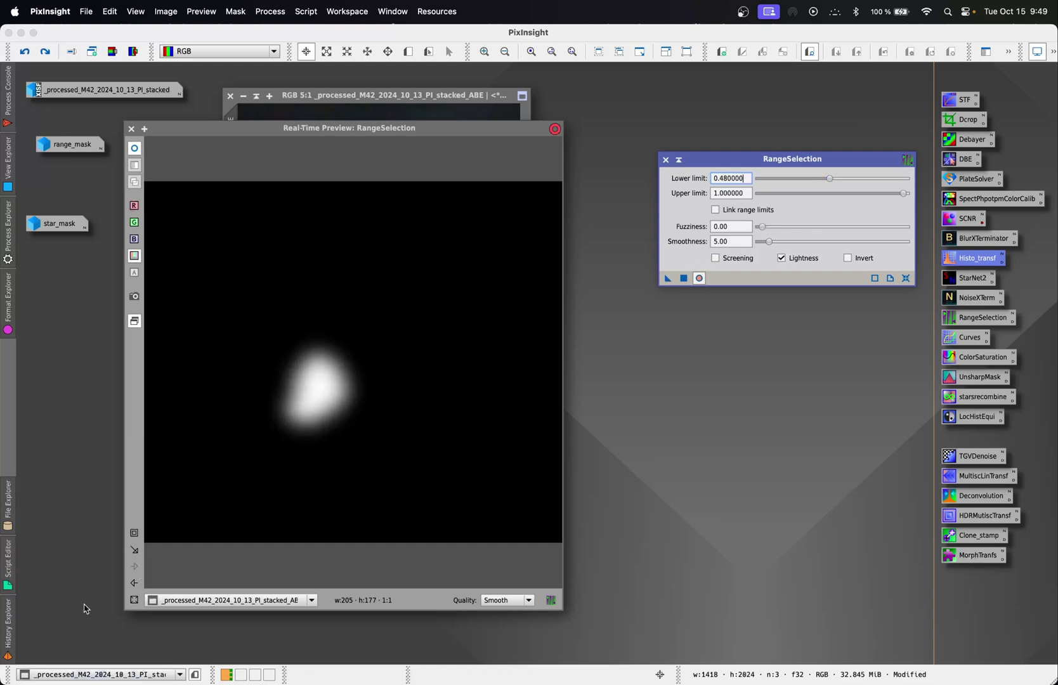
{"action": "left_click", "coordinate": [135, 600]}
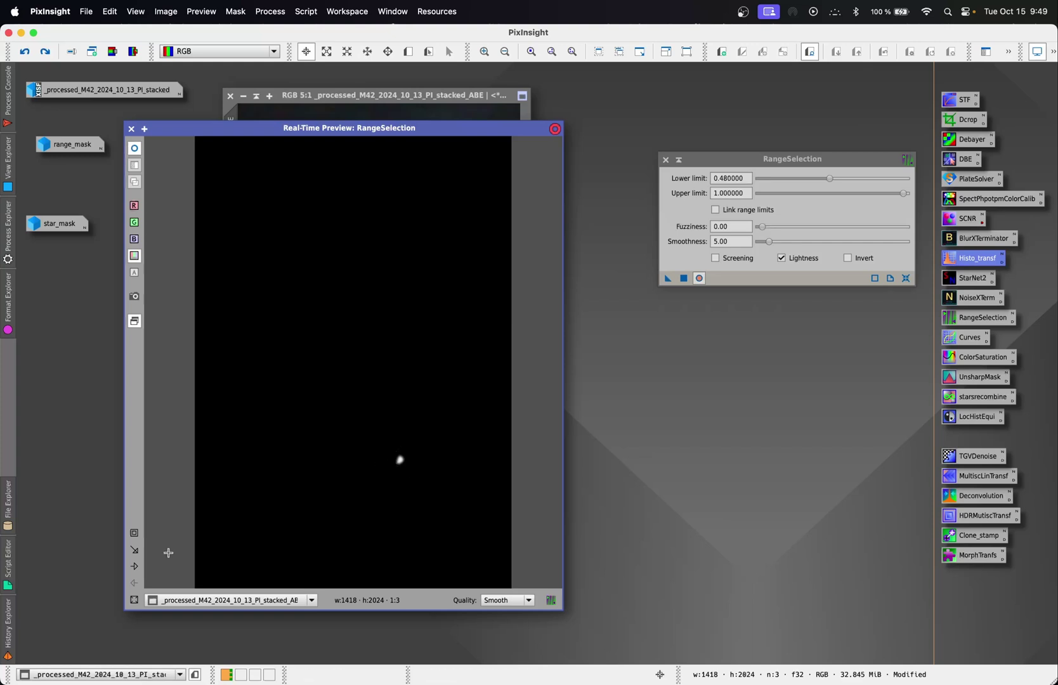
{"action": "left_click", "coordinate": [134, 534]}
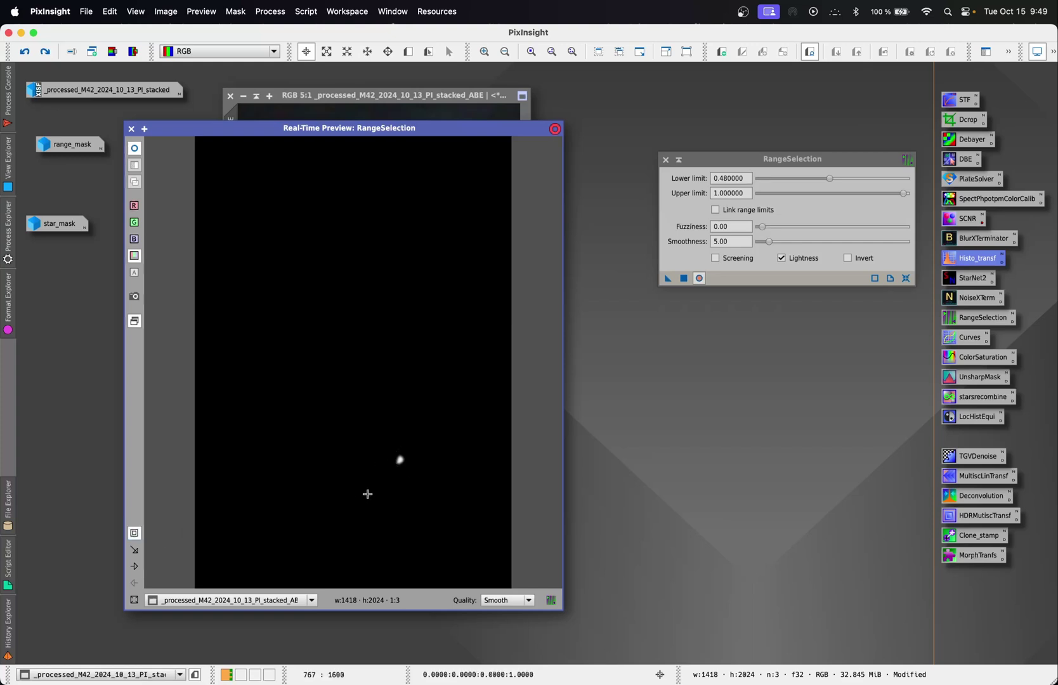
{"action": "left_click_drag", "start_coordinate": [381, 492], "coordinate": [419, 417]}
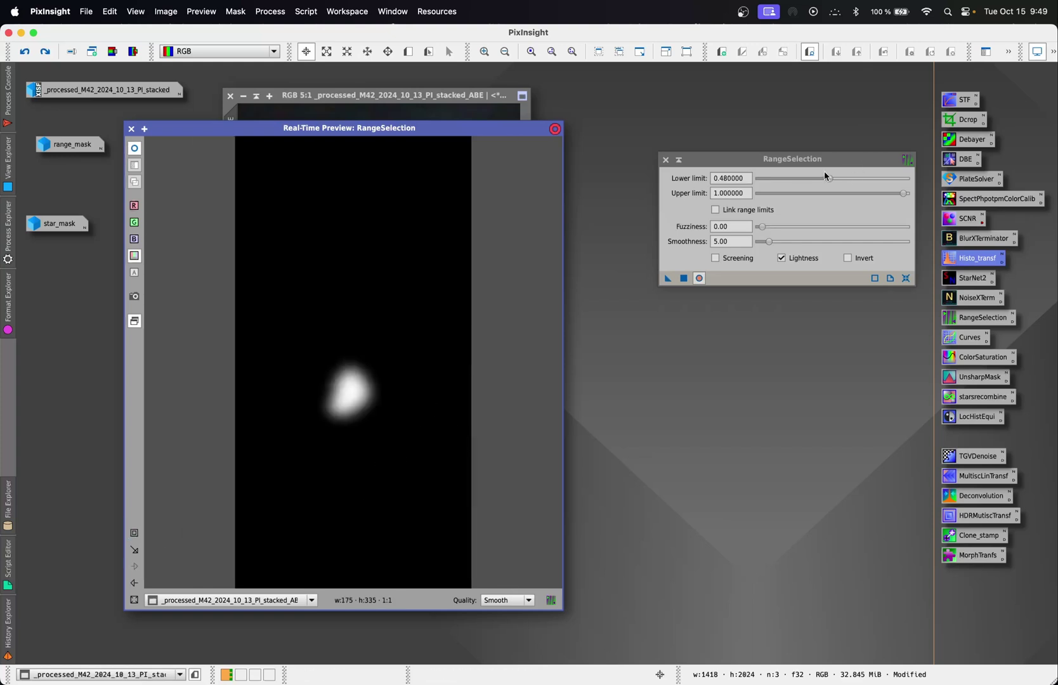
{"action": "left_click", "coordinate": [684, 279]}
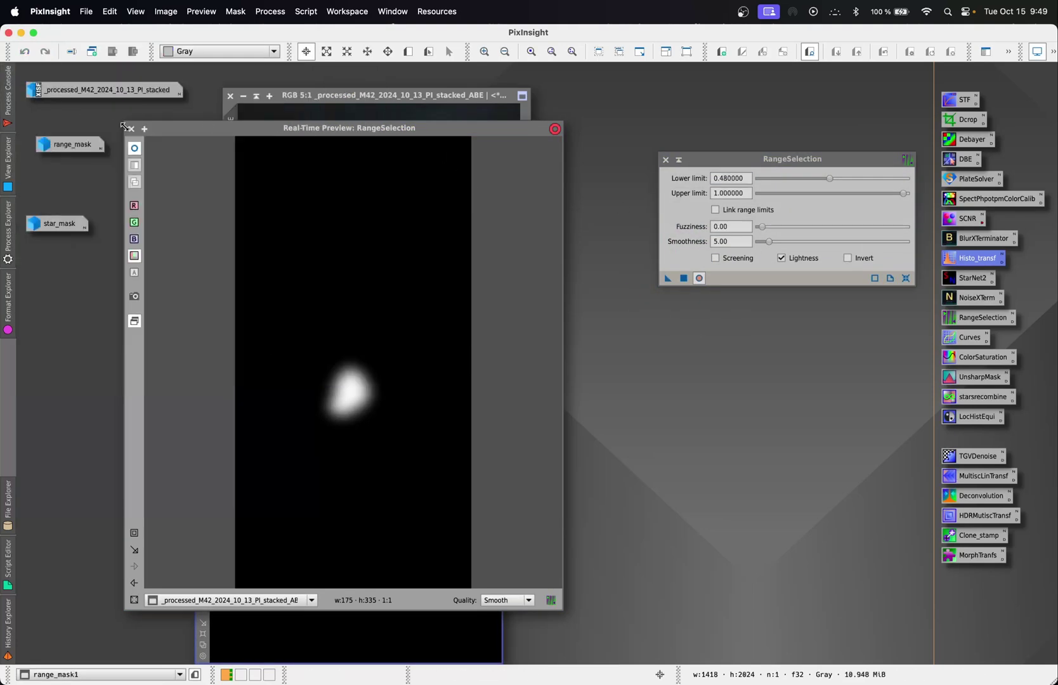
{"action": "left_click", "coordinate": [665, 160]}
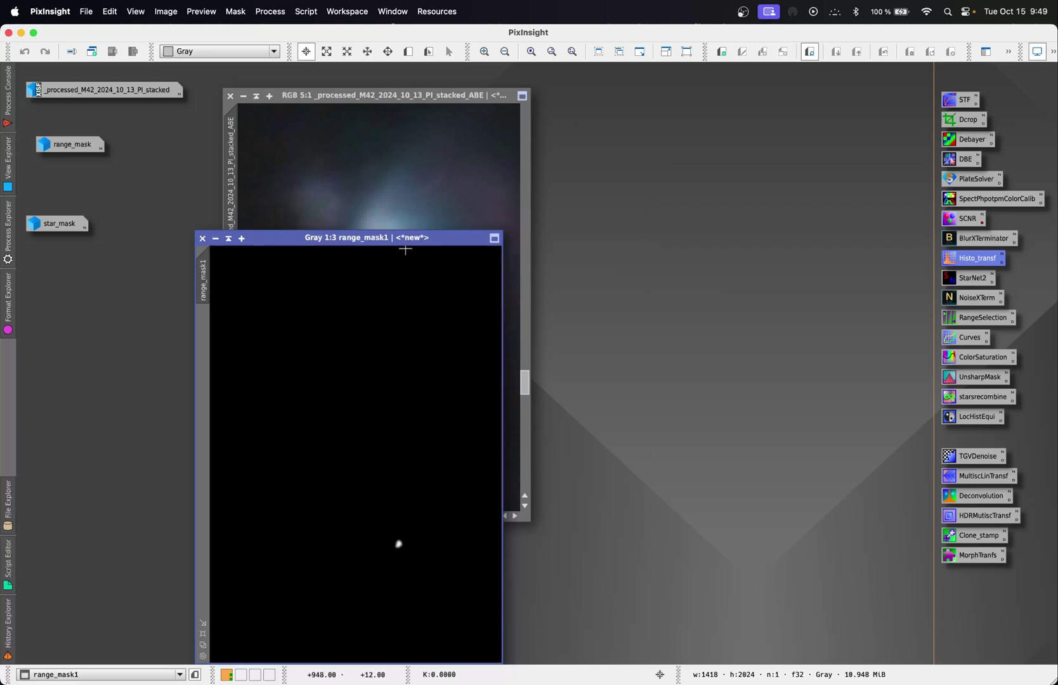
- Place range_mask1 beside the M42 image at 5:1 and apply it to that image as its mask
{"action": "key", "text": "super+shift+t"}
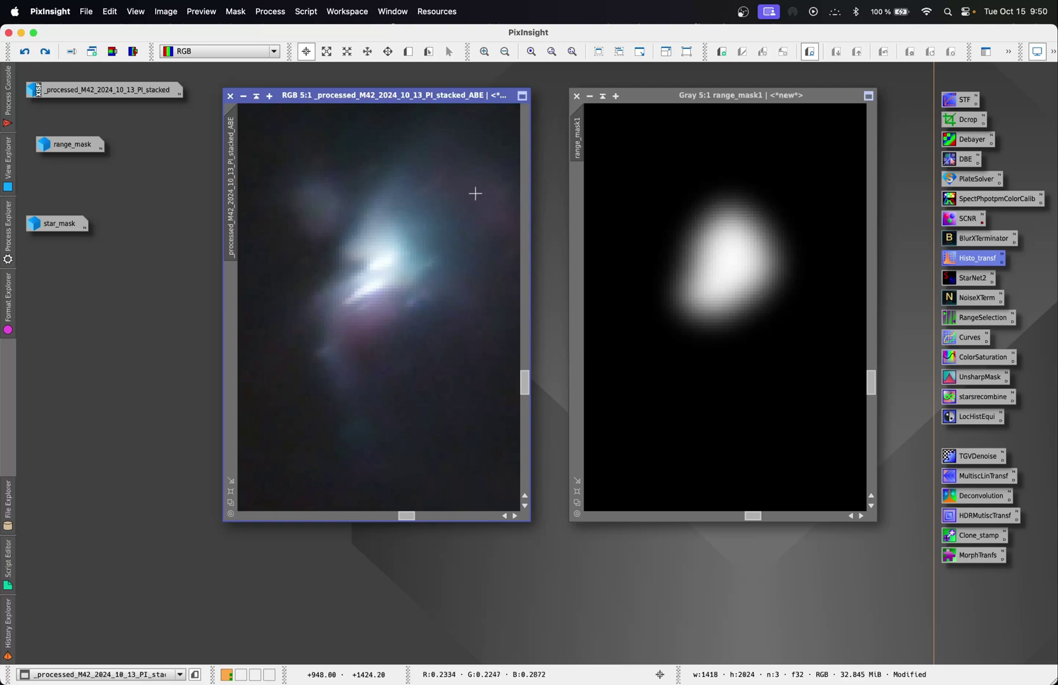
{"action": "mouse_move", "coordinate": [578, 159]}
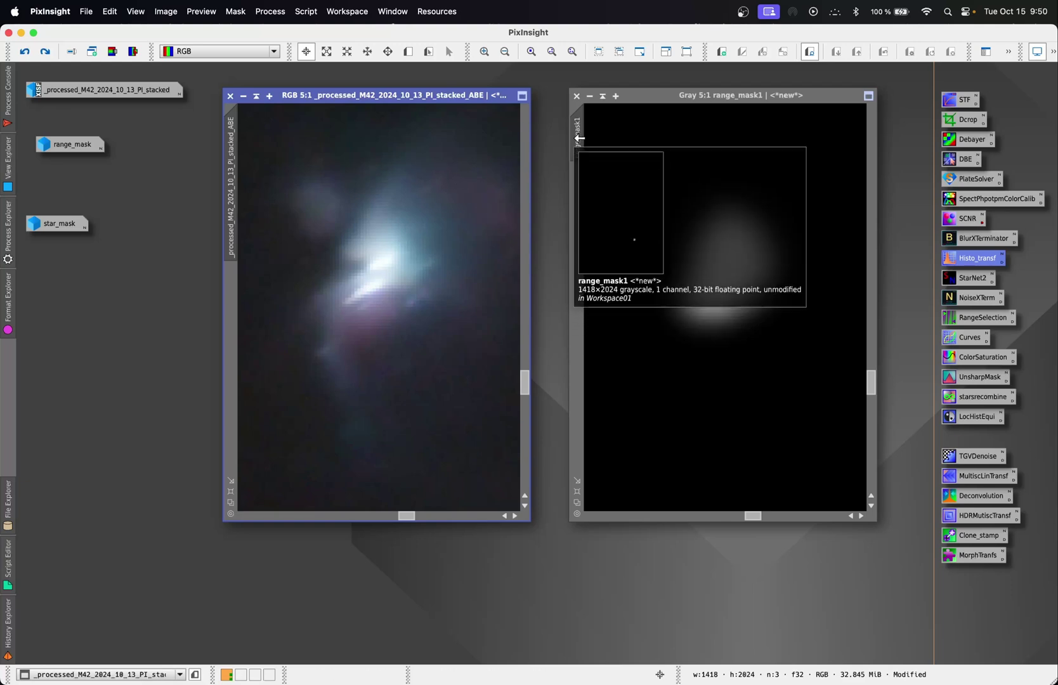
{"action": "left_click_drag", "start_coordinate": [583, 131], "coordinate": [241, 328]}
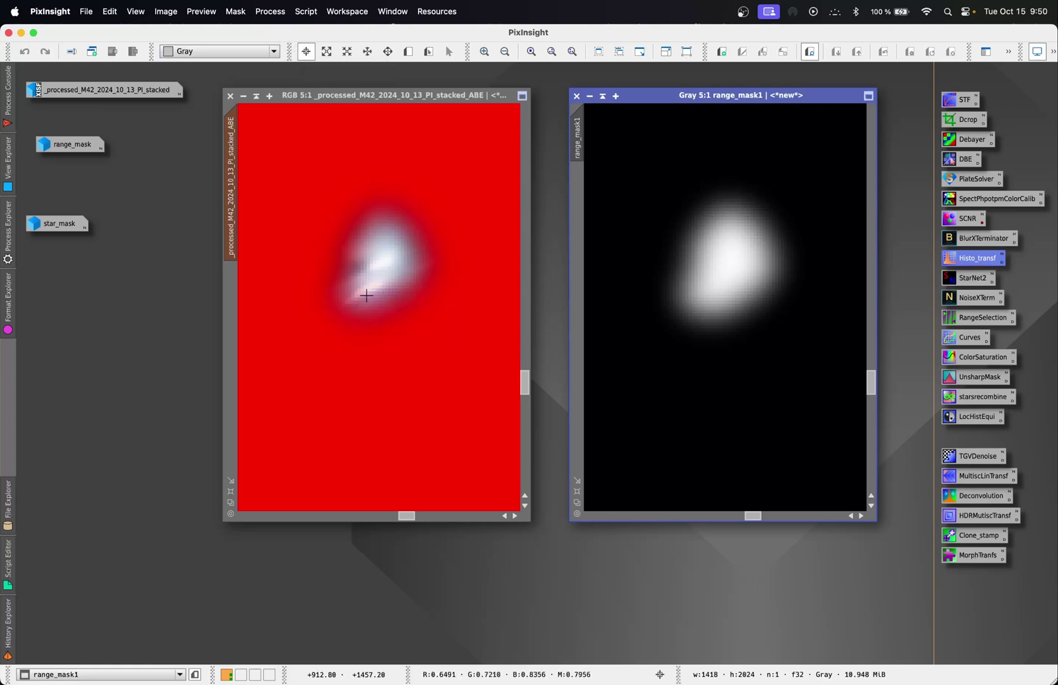
- Invert the mask on the M42 image to protect the nebula's core, and hide the red mask overlay
{"action": "left_click", "coordinate": [231, 14]}
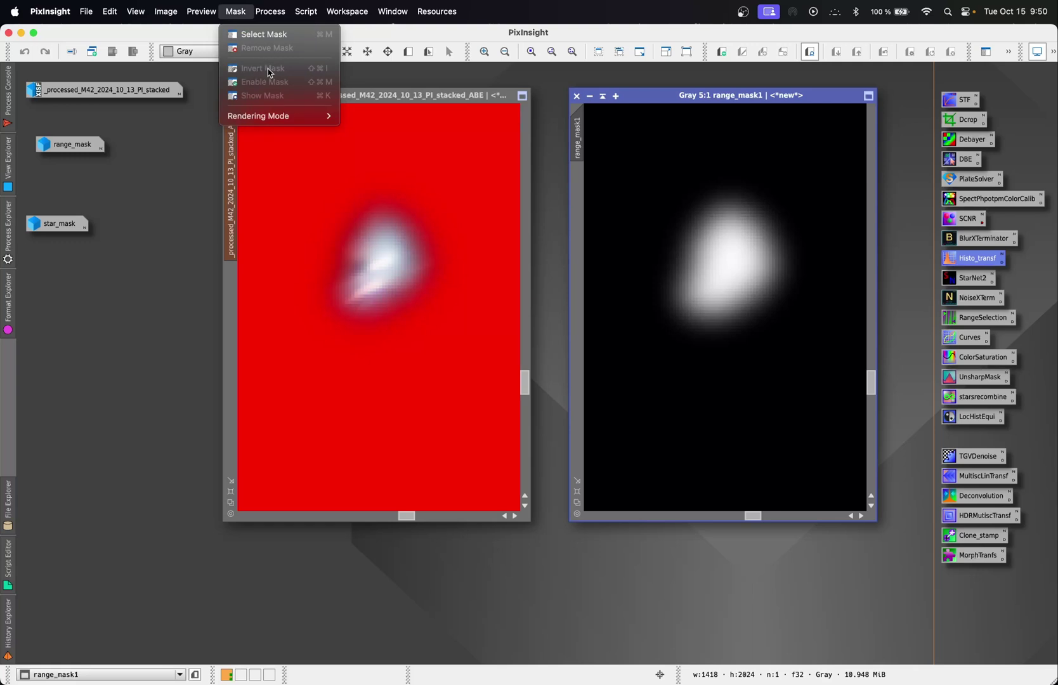
{"action": "left_click", "coordinate": [350, 224]}
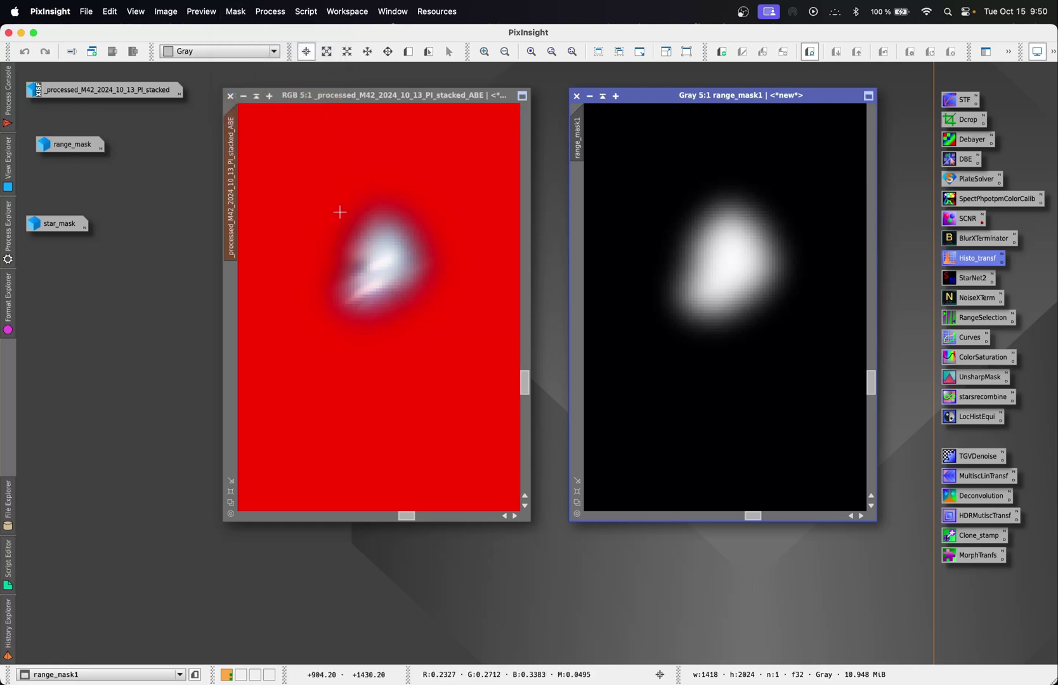
{"action": "left_click", "coordinate": [244, 13]}
{"action": "left_click", "coordinate": [273, 71]}
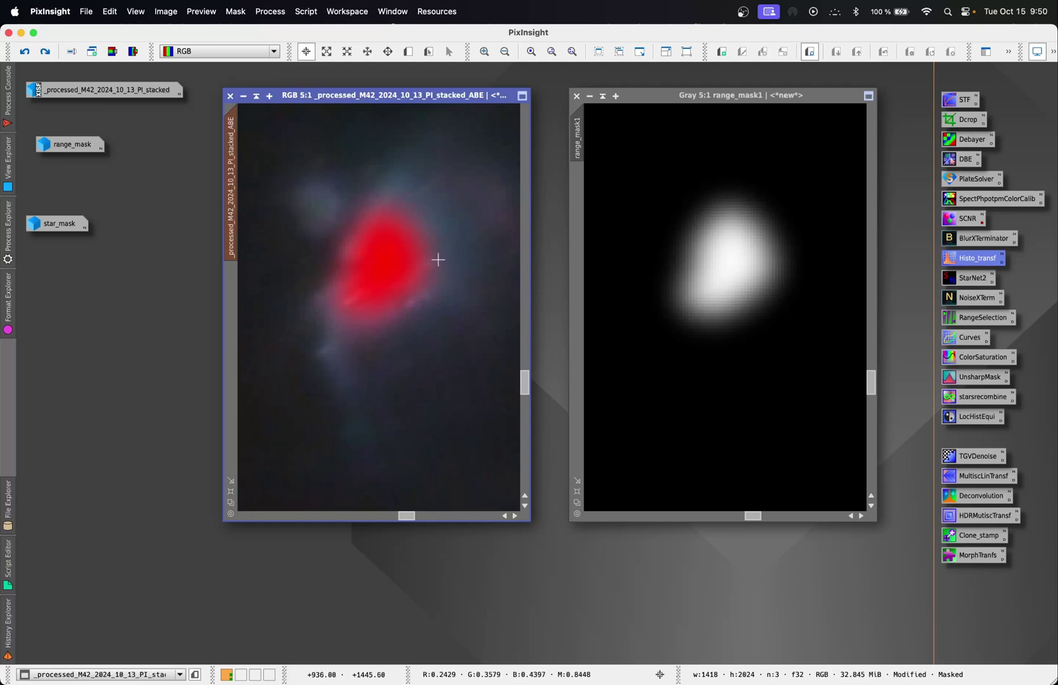
{"action": "left_click", "coordinate": [236, 12]}
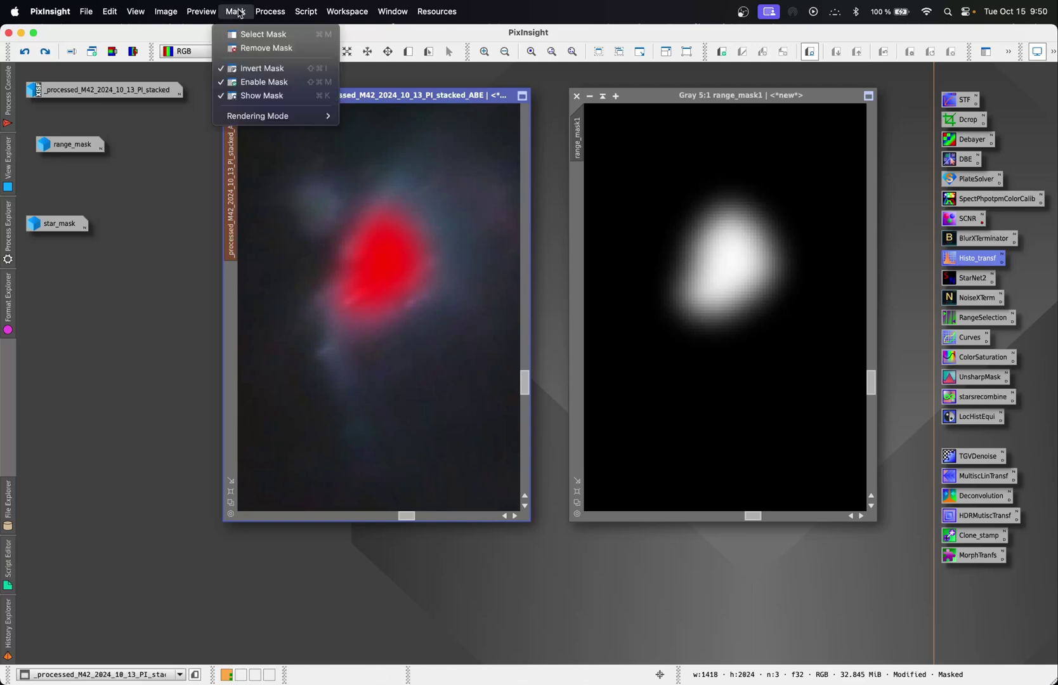
{"action": "left_click", "coordinate": [283, 102]}
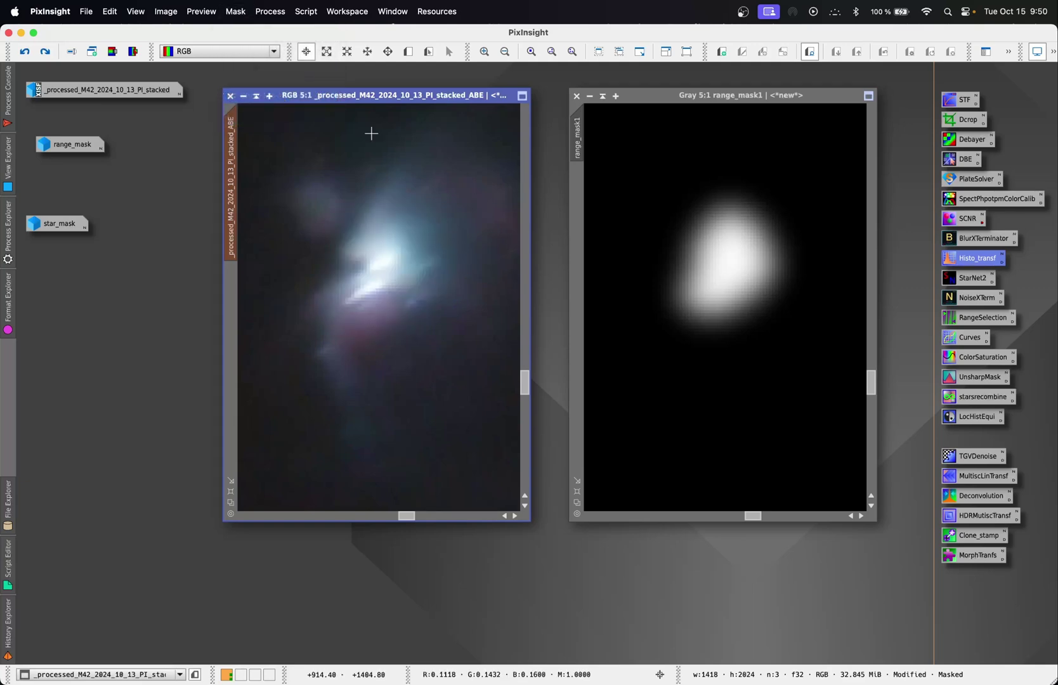
- Reopen HistogramTransformation and start a live preview of the masked M42 image
{"action": "double_click", "coordinate": [980, 258]}
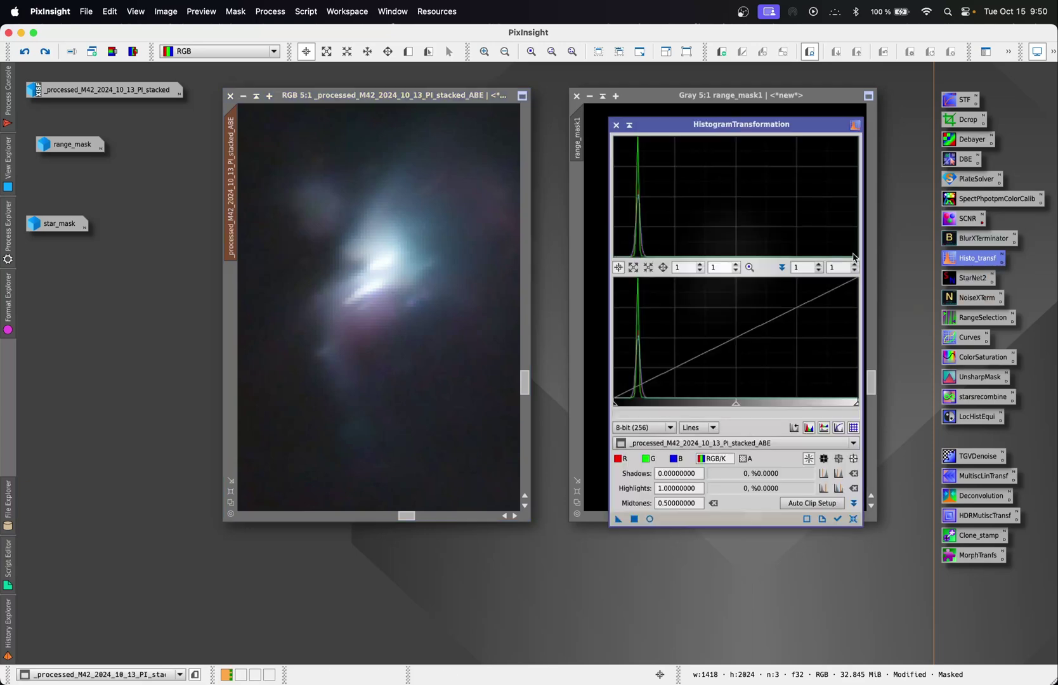
{"action": "left_click", "coordinate": [650, 519]}
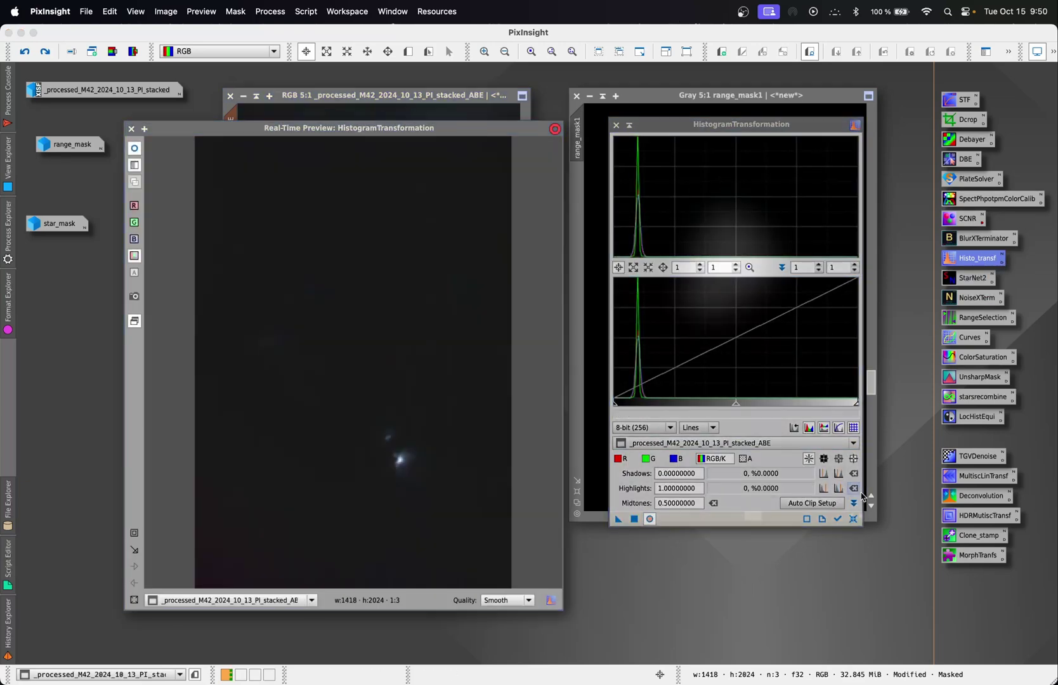
- Reset HistogramTransformation, zoom the live preview onto the nebula's bright core and minimise the range_mask1 image
{"action": "left_click", "coordinate": [854, 520]}
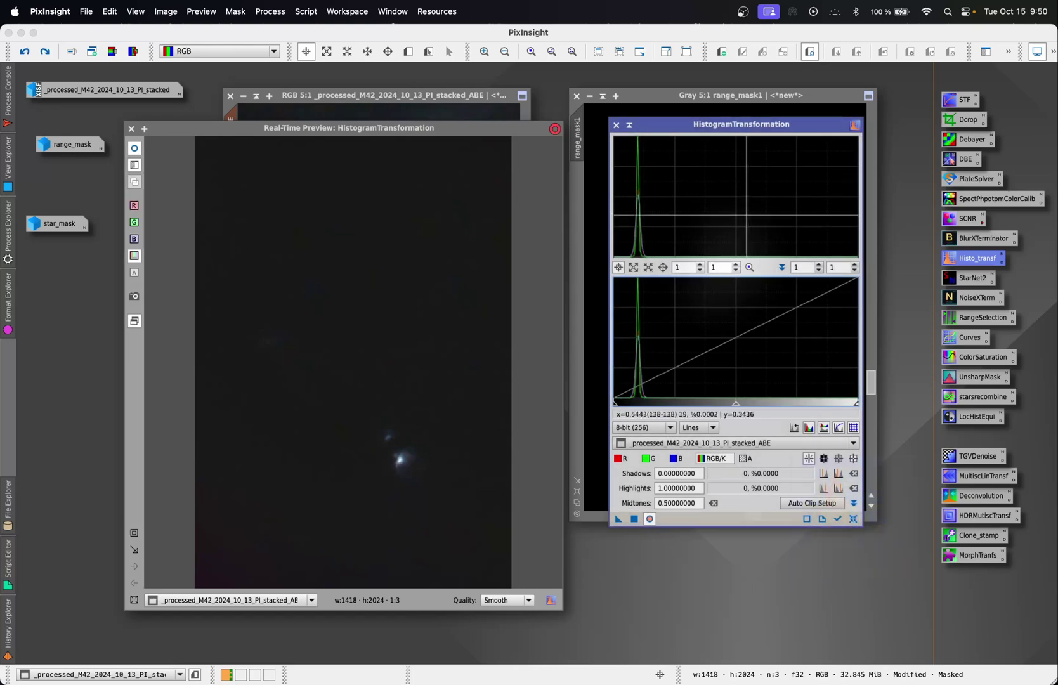
{"action": "left_click", "coordinate": [134, 533]}
{"action": "left_click_drag", "start_coordinate": [380, 481], "coordinate": [441, 440]}
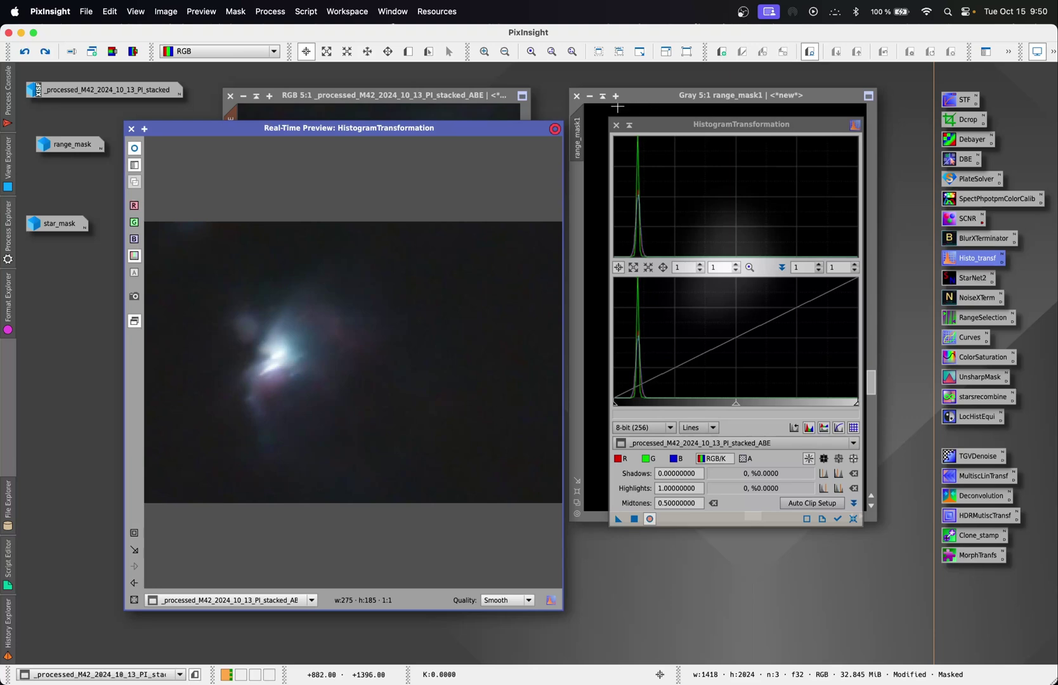
{"action": "left_click", "coordinate": [589, 96]}
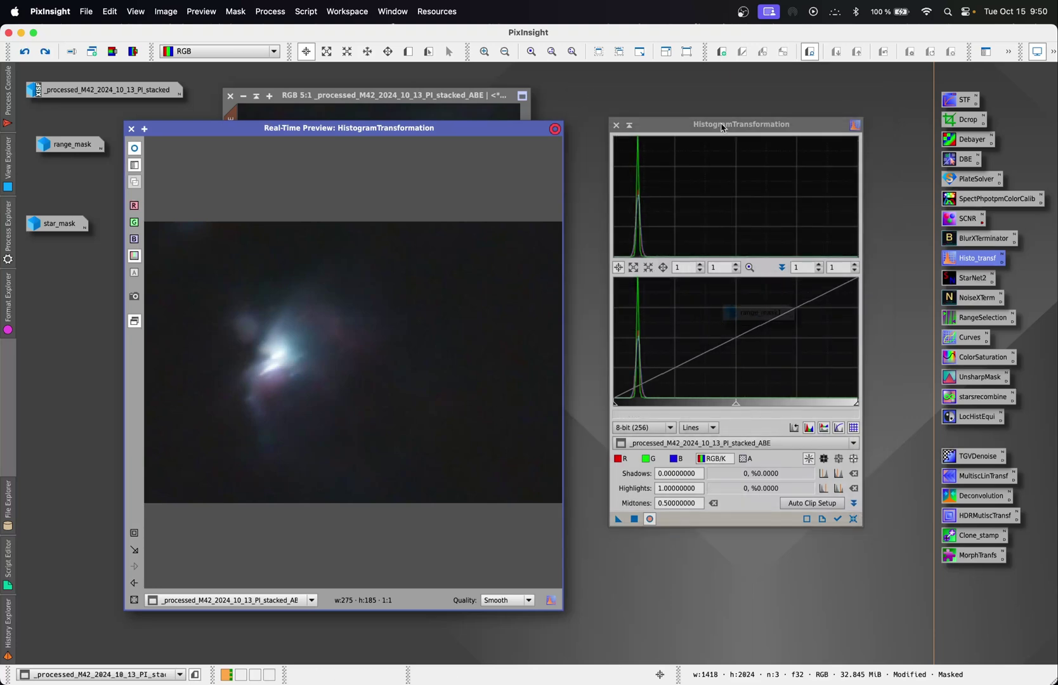
{"action": "left_click_drag", "start_coordinate": [722, 127], "coordinate": [711, 151]}
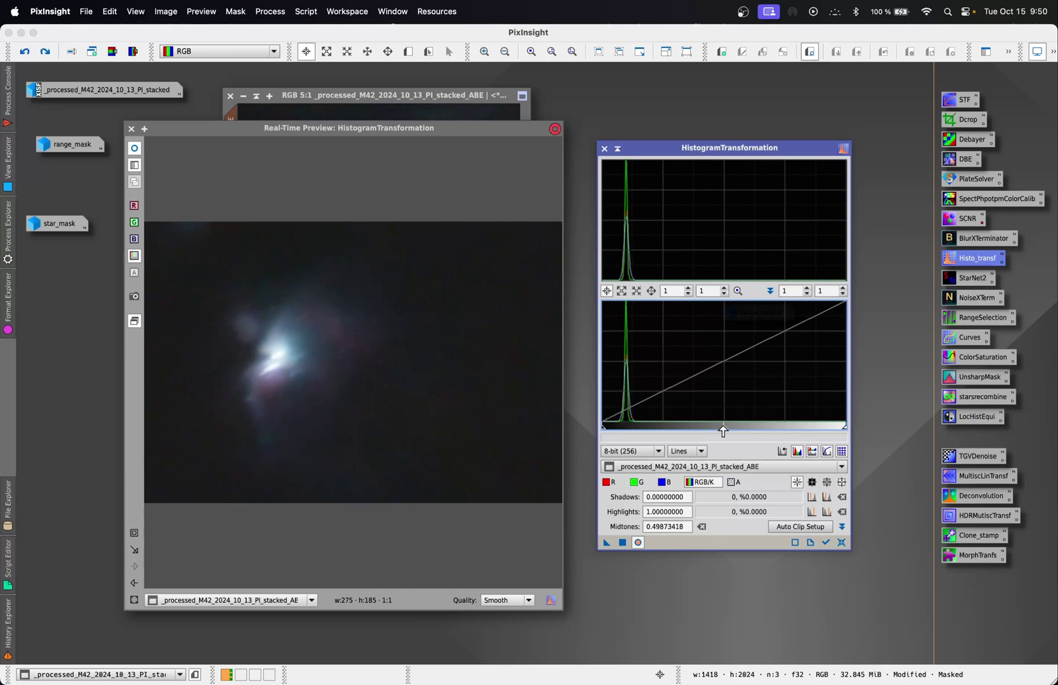
- Brighten the masked M42 image with a midtones value of about 0.344, apply it and reset the HistogramTransformation settings
{"action": "left_click_drag", "start_coordinate": [723, 431], "coordinate": [650, 423]}
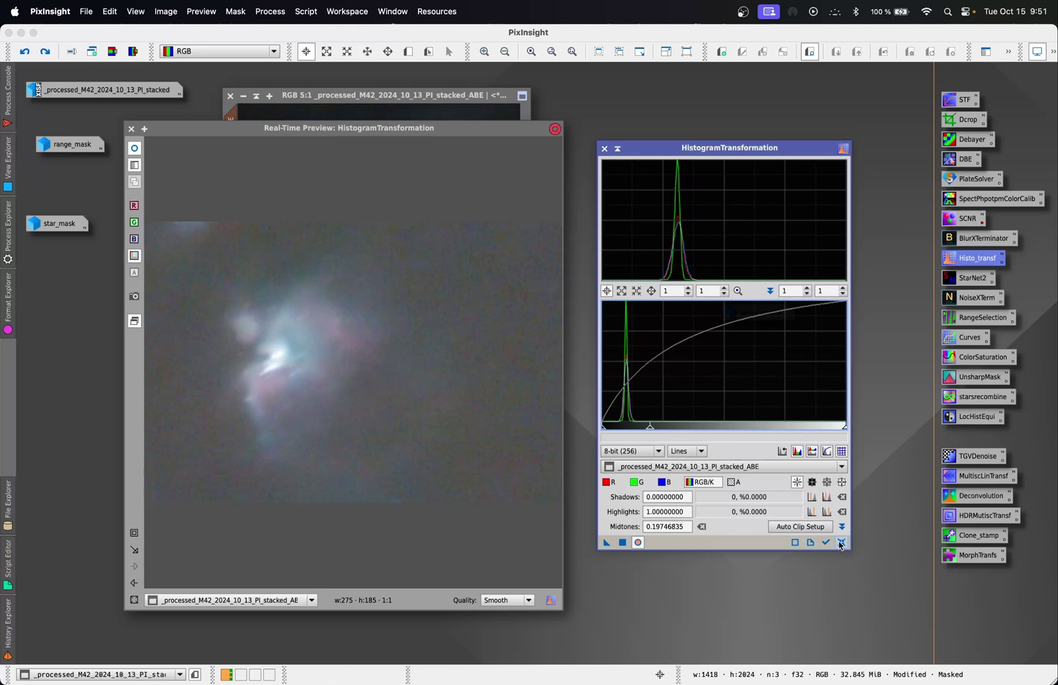
{"action": "left_click_drag", "start_coordinate": [649, 426], "coordinate": [686, 427]}
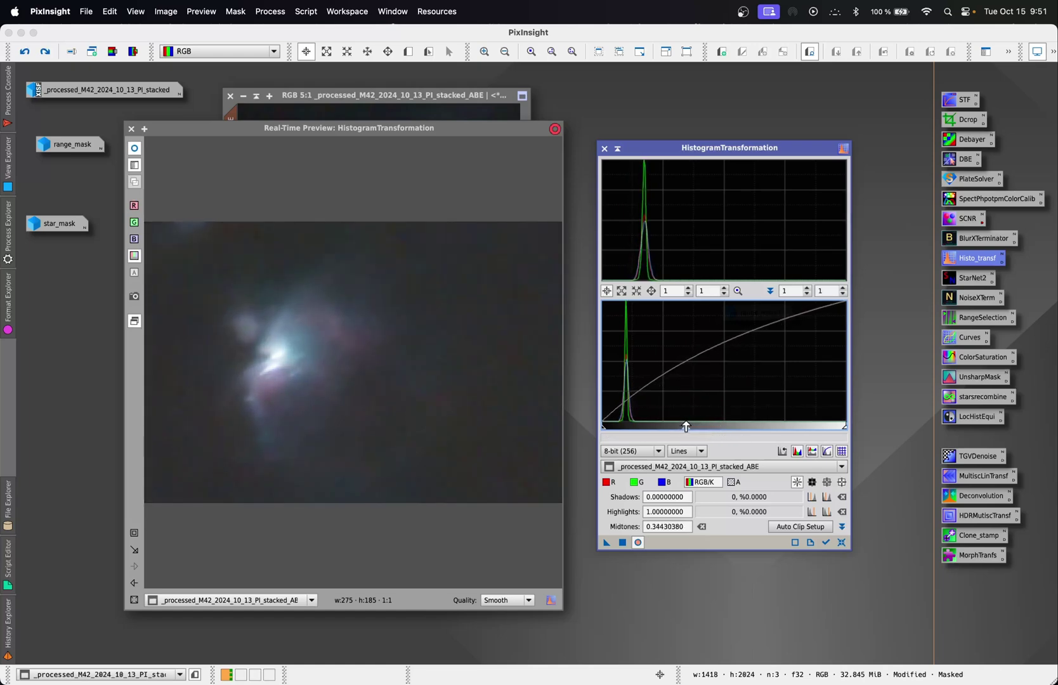
{"action": "left_click", "coordinate": [623, 542]}
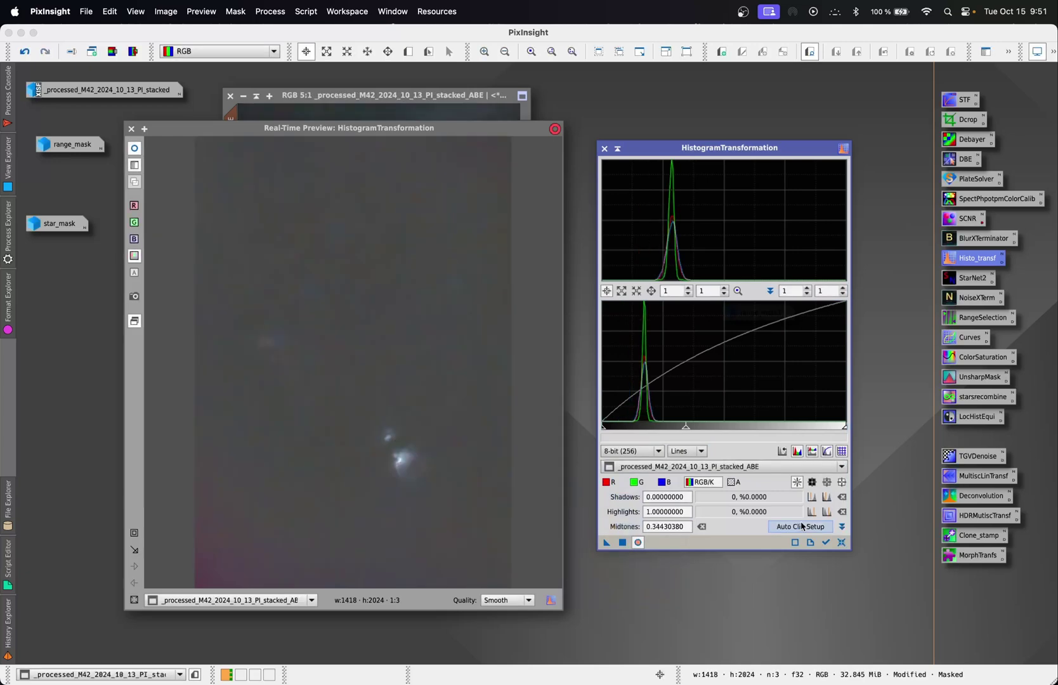
{"action": "left_click", "coordinate": [842, 543]}
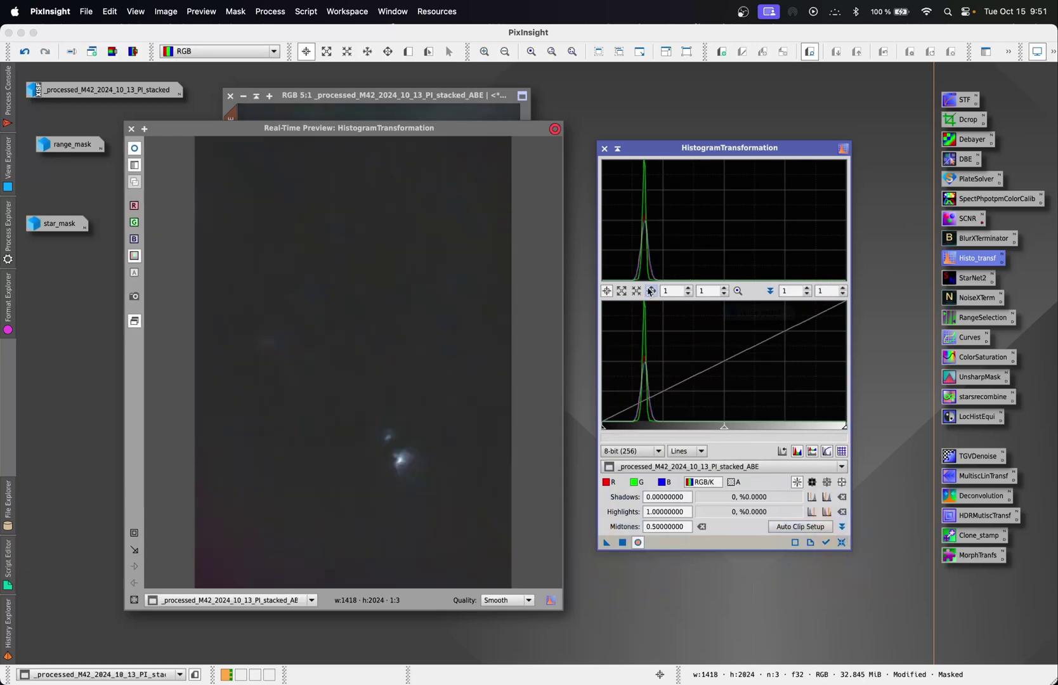
- Darken the masked M42 image's background with a shadows value of about 0.051, apply it and reset the settings
{"action": "left_click_drag", "start_coordinate": [605, 432], "coordinate": [614, 430]}
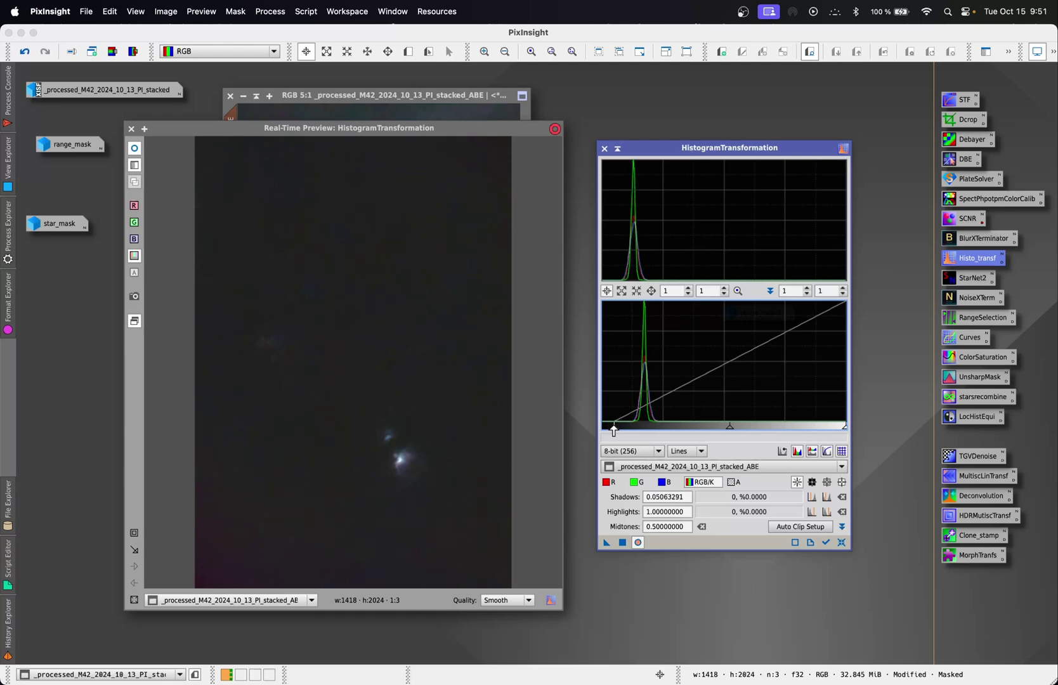
{"action": "left_click", "coordinate": [622, 545]}
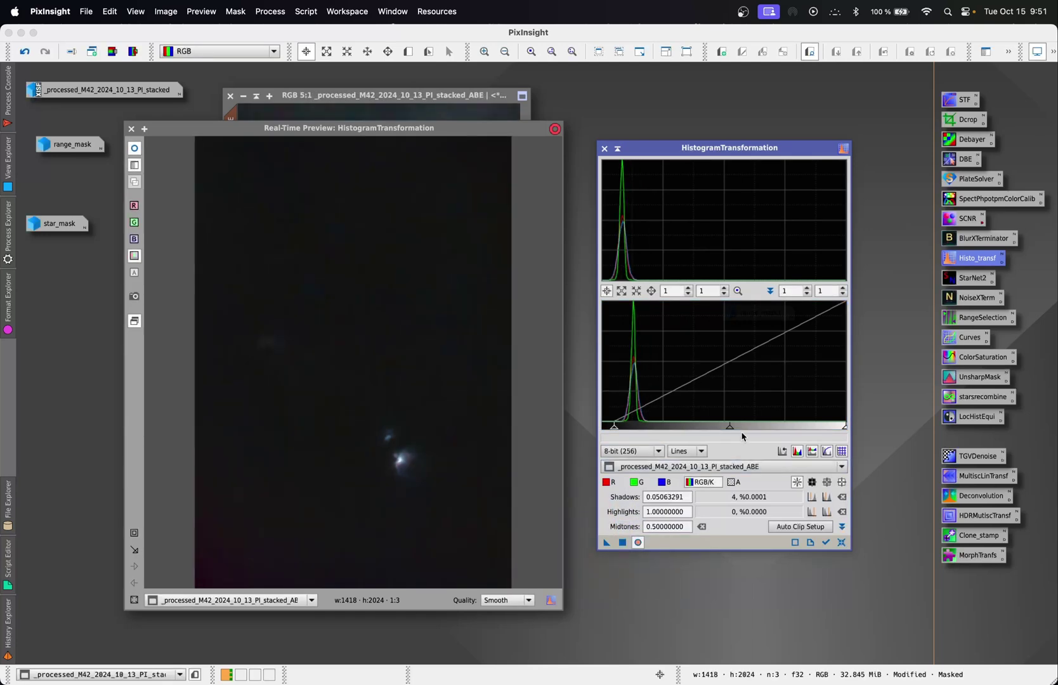
{"action": "left_click", "coordinate": [842, 542]}
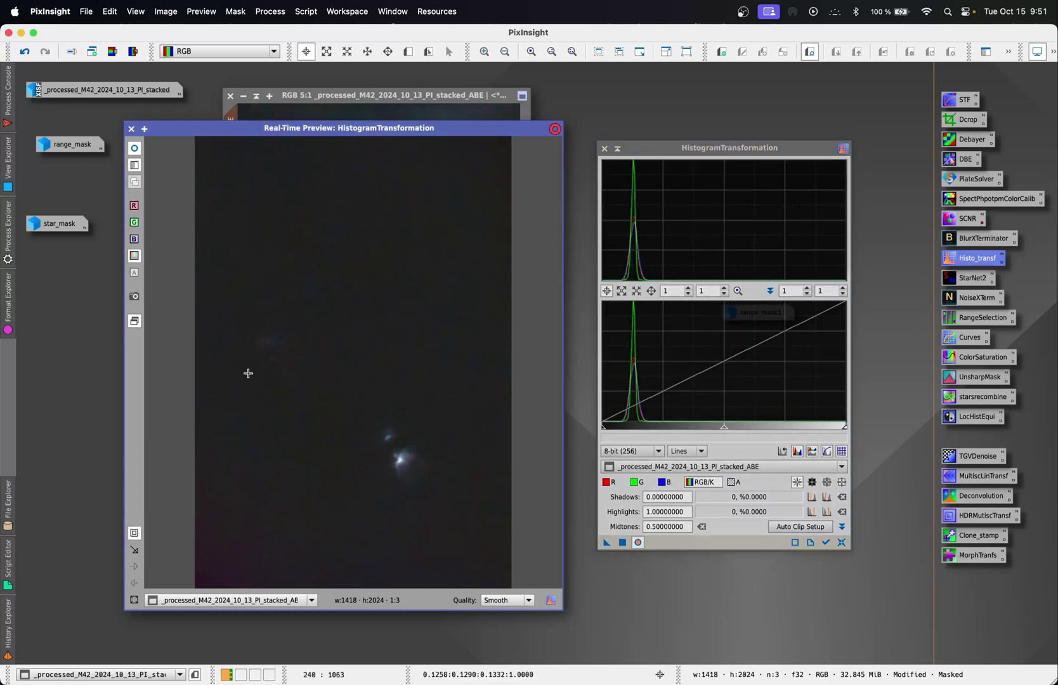
- Zoom the preview onto the faint nebulosity and the core, and try midtones values of about 0.46 and 0.48
{"action": "left_click_drag", "start_coordinate": [248, 374], "coordinate": [306, 305]}
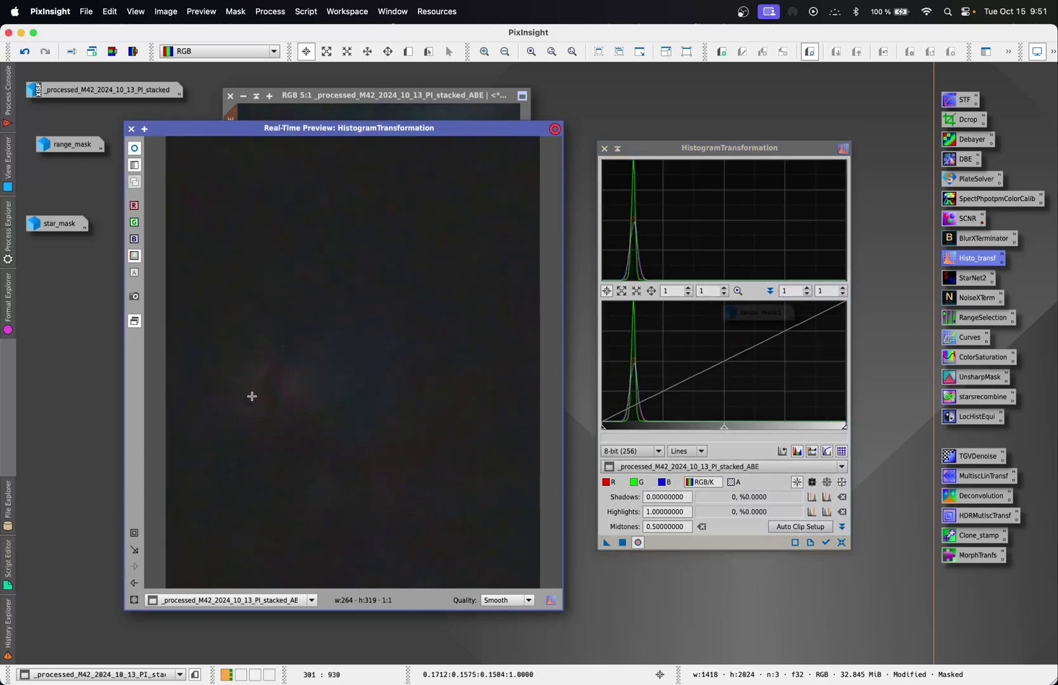
{"action": "left_click", "coordinate": [134, 583]}
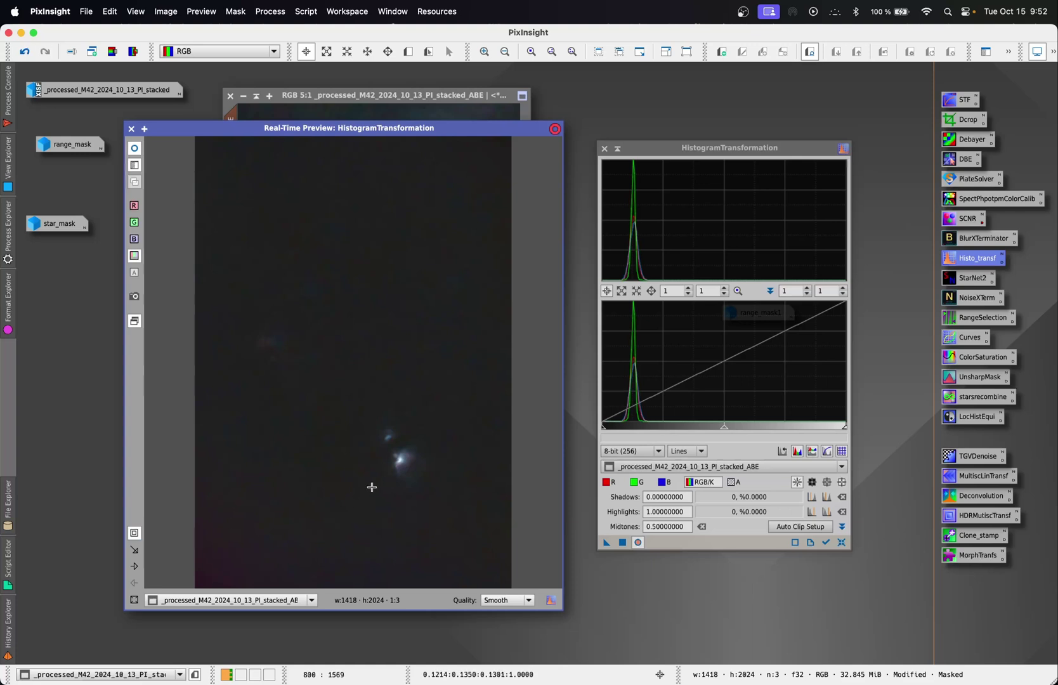
{"action": "left_click_drag", "start_coordinate": [366, 488], "coordinate": [487, 413]}
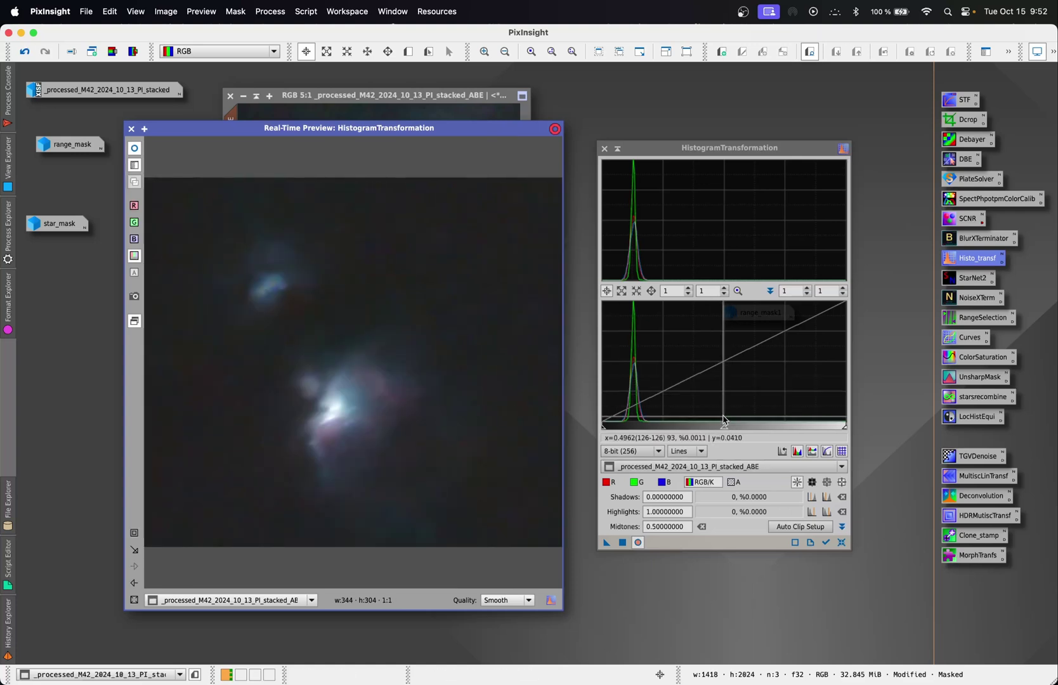
{"action": "left_click_drag", "start_coordinate": [725, 430], "coordinate": [713, 431]}
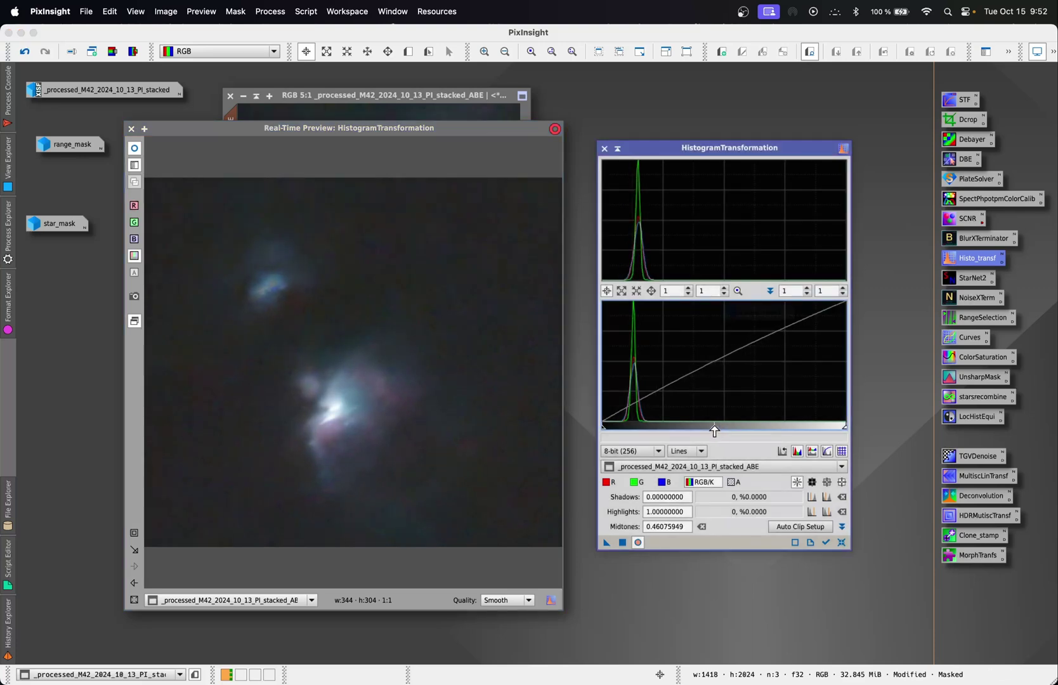
{"action": "left_click", "coordinate": [284, 446]}
{"action": "left_click_drag", "start_coordinate": [284, 446], "coordinate": [378, 379]}
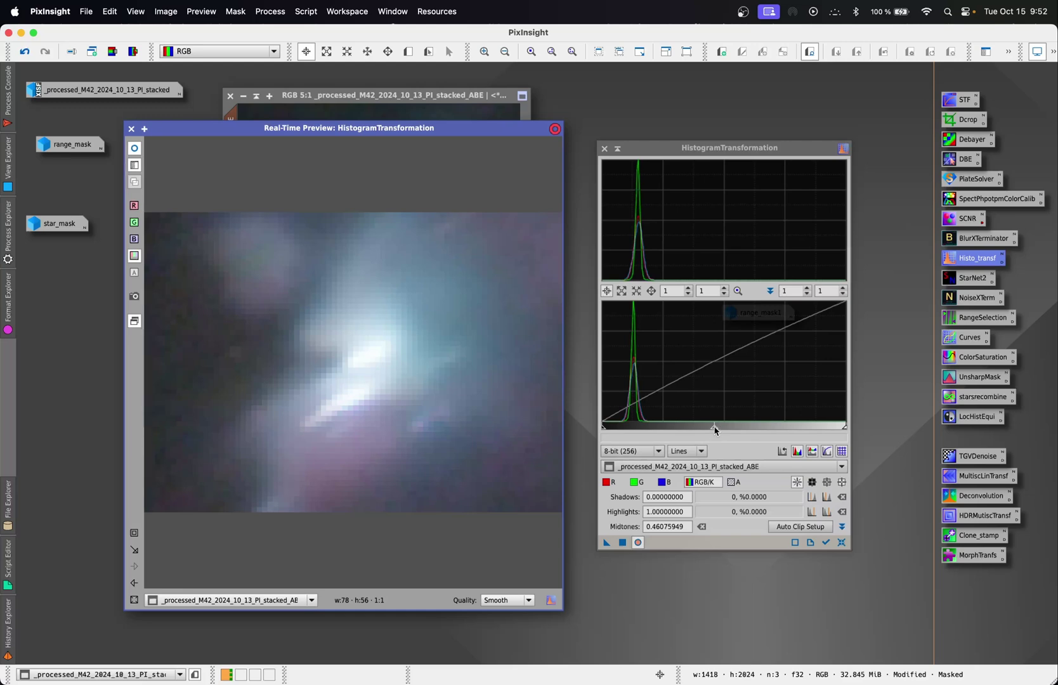
{"action": "left_click_drag", "start_coordinate": [715, 430], "coordinate": [718, 432]}
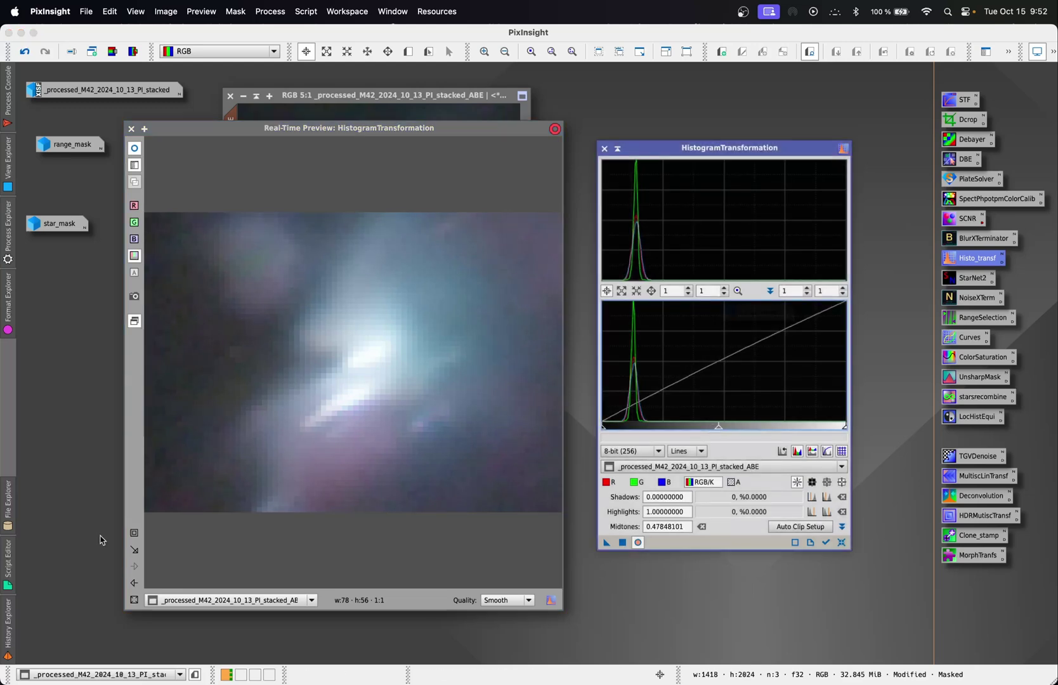
- With the preview zoomed on the core, apply midtones of about 0.418 and shadows of about 0.051, and reset the settings
{"action": "left_click", "coordinate": [137, 603]}
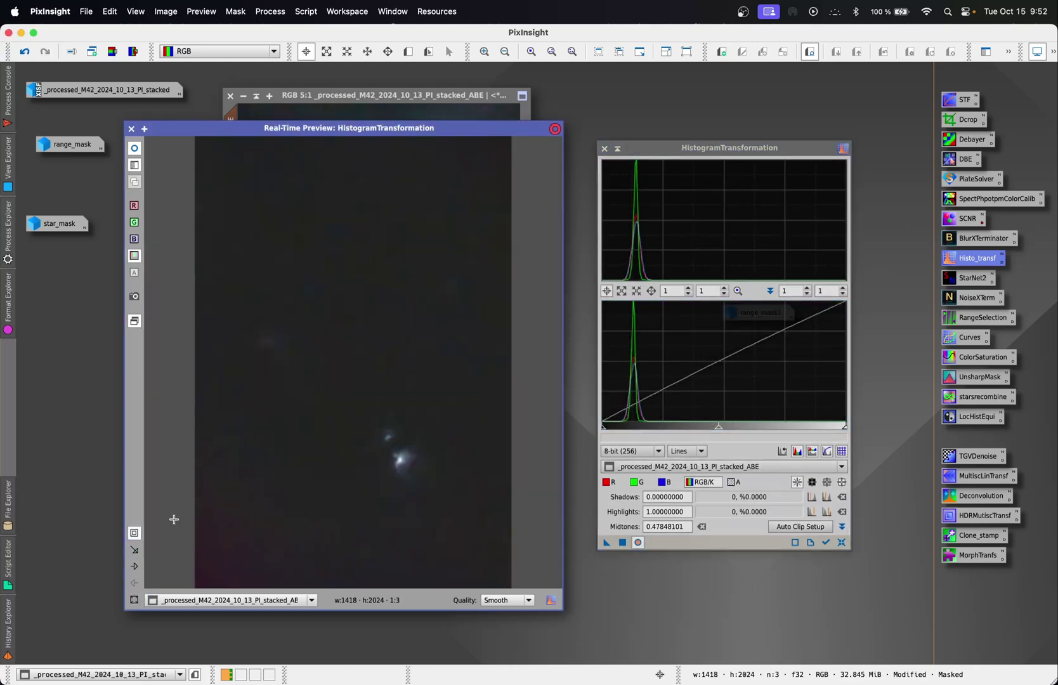
{"action": "left_click_drag", "start_coordinate": [370, 489], "coordinate": [432, 433]}
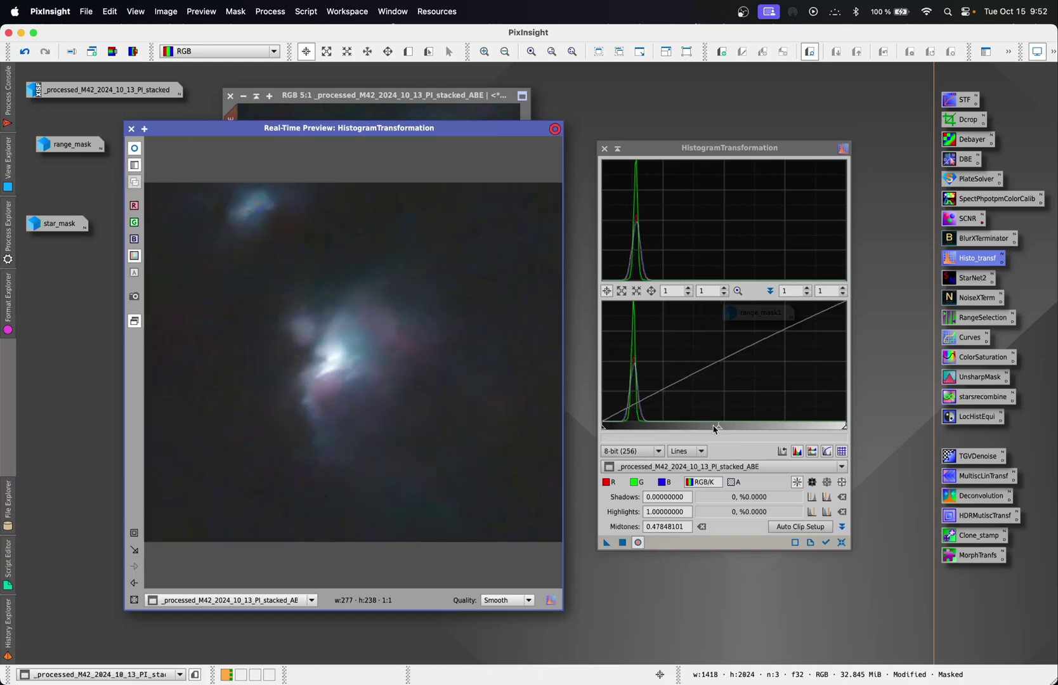
{"action": "left_click_drag", "start_coordinate": [720, 429], "coordinate": [704, 430]}
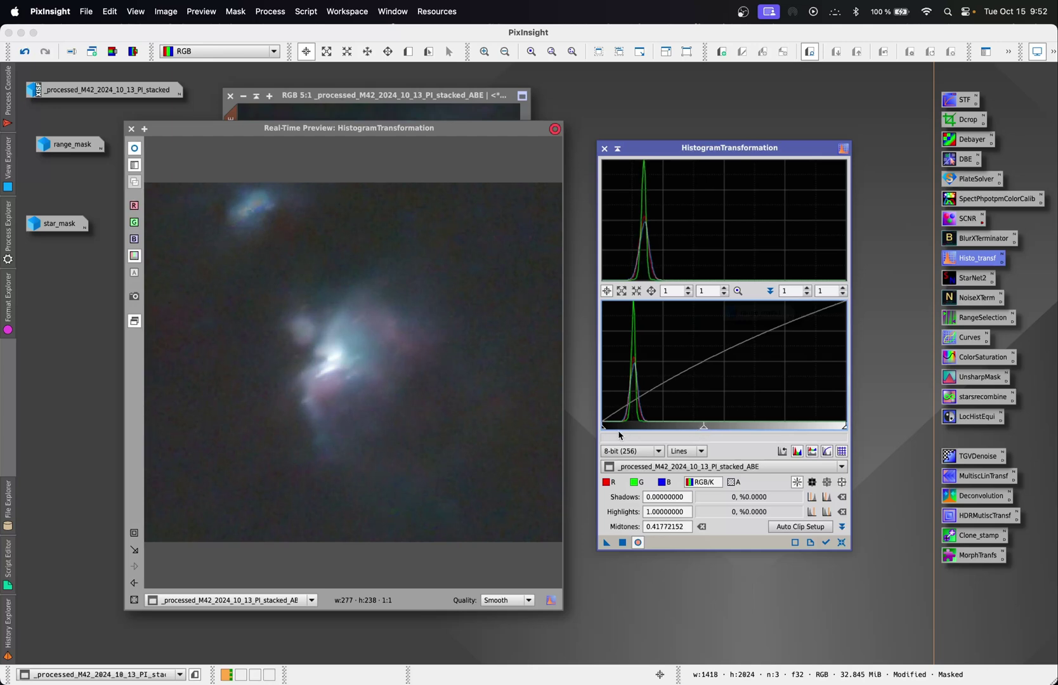
{"action": "left_click_drag", "start_coordinate": [600, 428], "coordinate": [617, 430]}
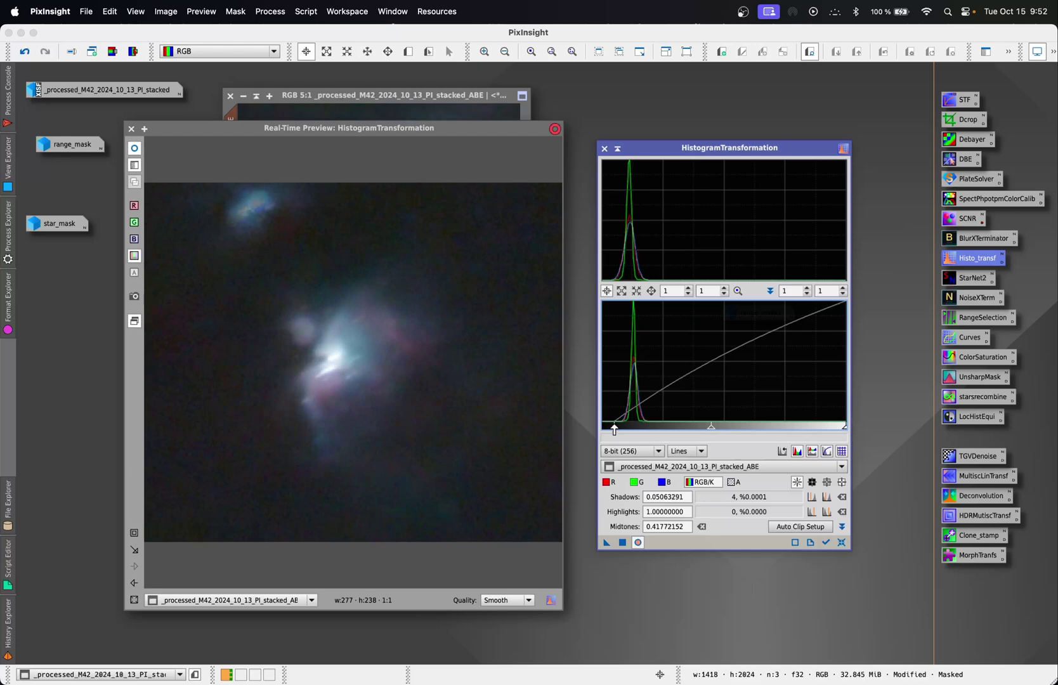
{"action": "left_click", "coordinate": [623, 542]}
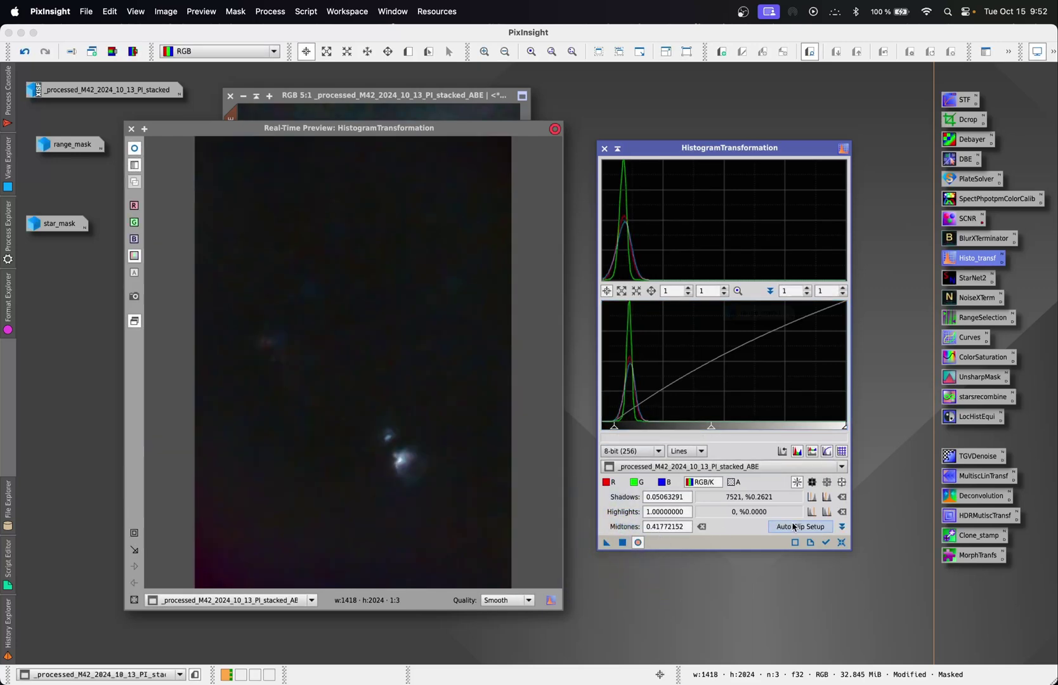
{"action": "left_click", "coordinate": [842, 543]}
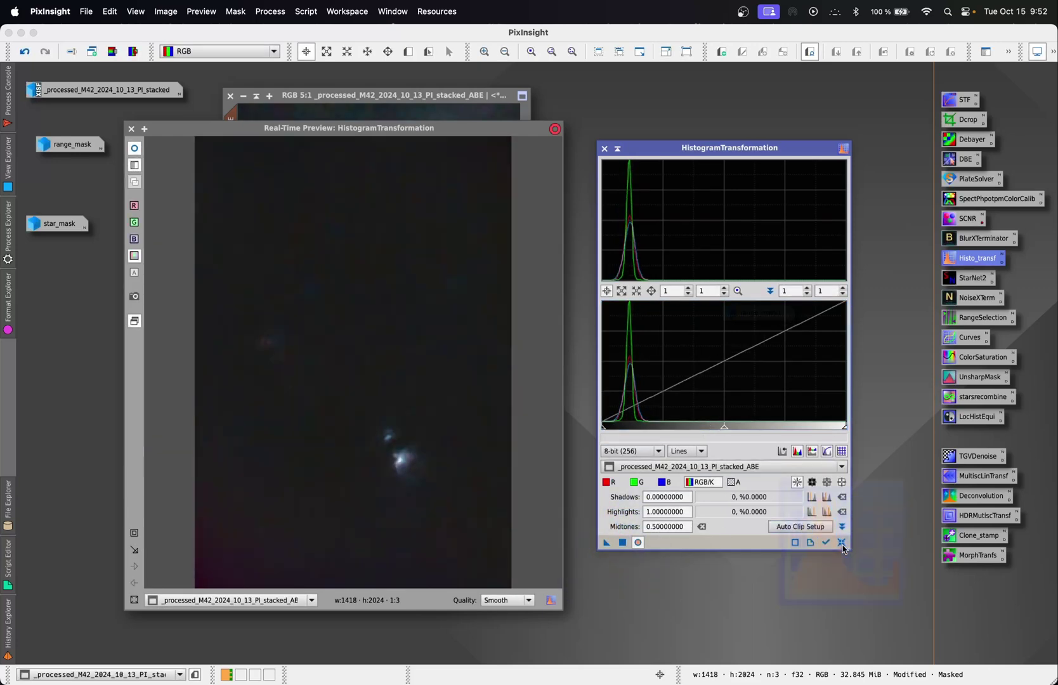
- Close HistogramTransformation, park the range_mask1 icon with the other masks and fit the whole M42 image beside the preview
{"action": "left_click", "coordinate": [606, 151]}
{"action": "left_click_drag", "start_coordinate": [428, 135], "coordinate": [573, 127]}
{"action": "left_click_drag", "start_coordinate": [749, 311], "coordinate": [54, 341]}
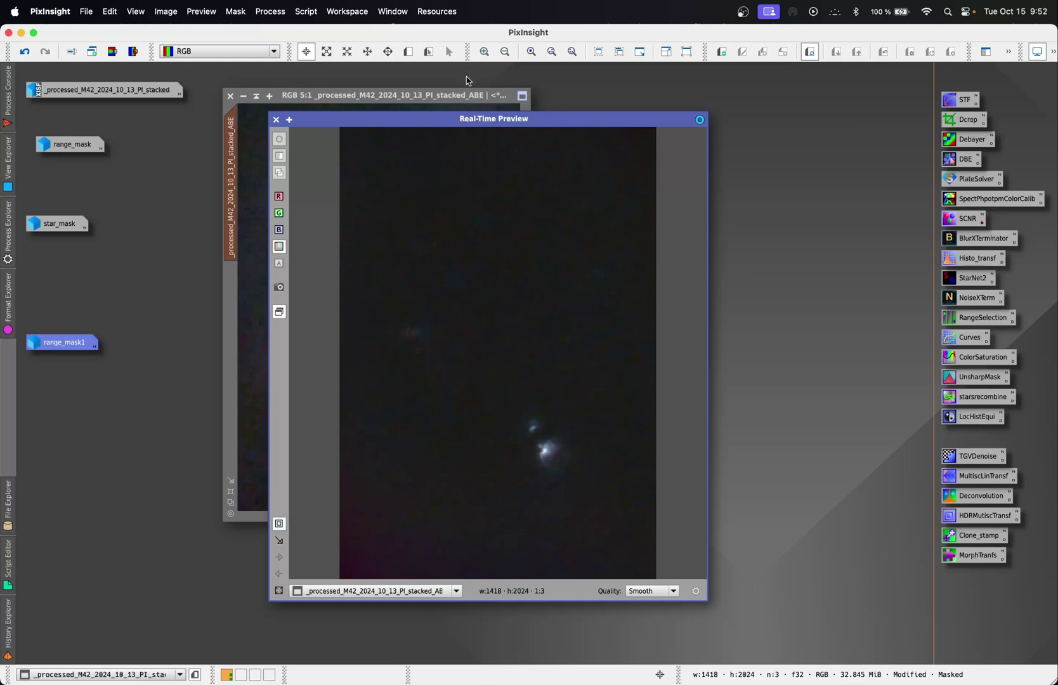
{"action": "left_click_drag", "start_coordinate": [481, 119], "coordinate": [743, 86]}
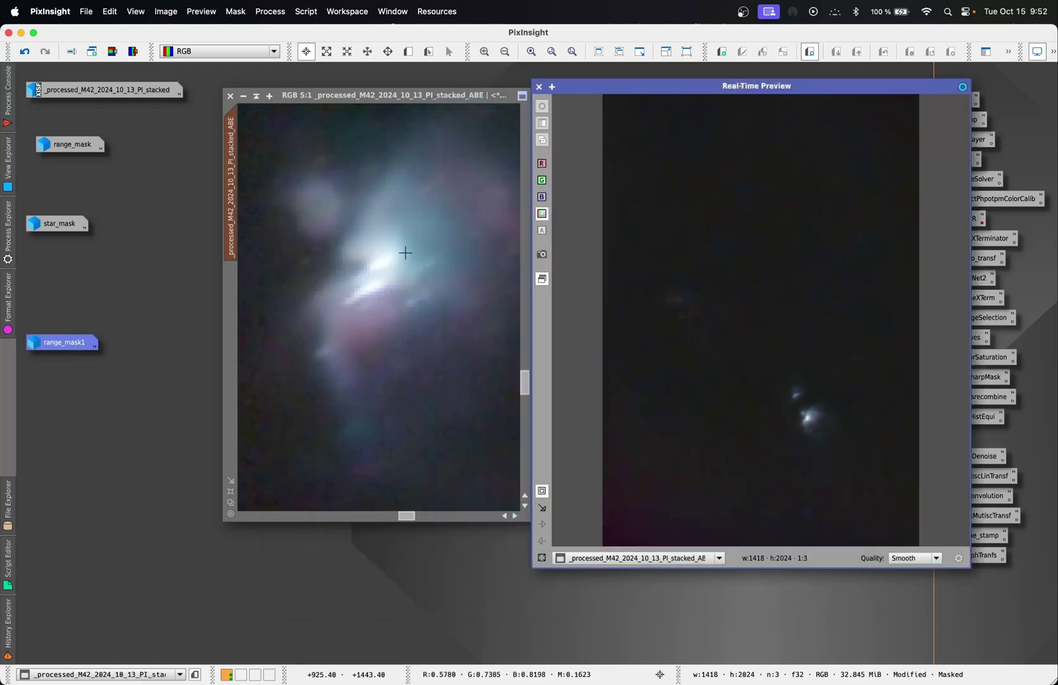
{"action": "right_click", "coordinate": [355, 285]}
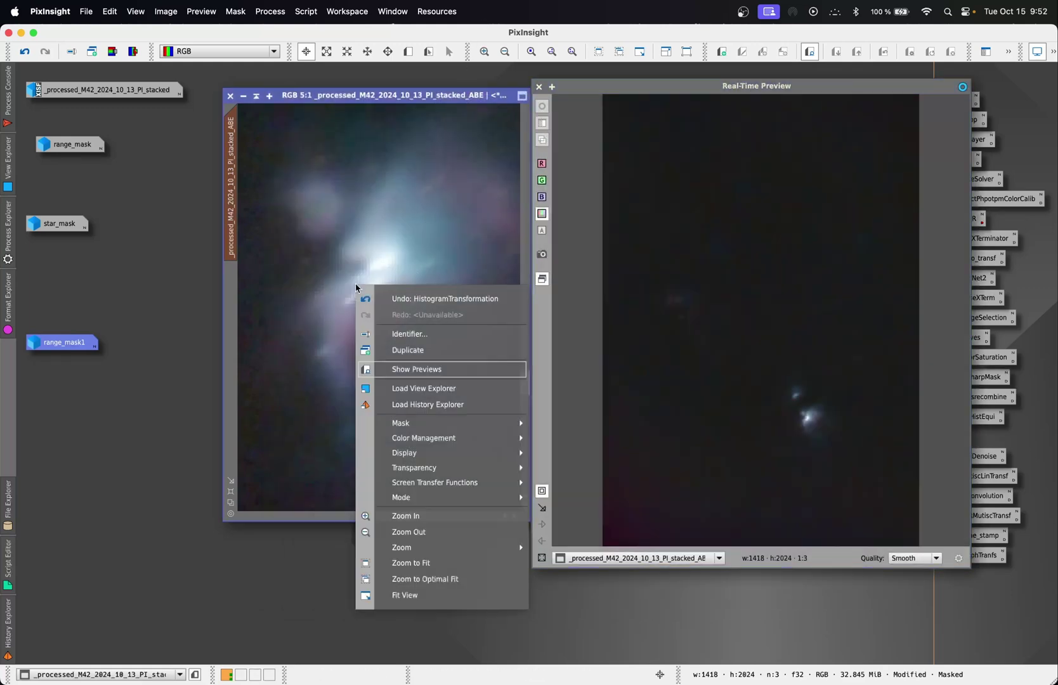
{"action": "left_click", "coordinate": [437, 567]}
{"action": "left_click_drag", "start_coordinate": [437, 95], "coordinate": [391, 102]}
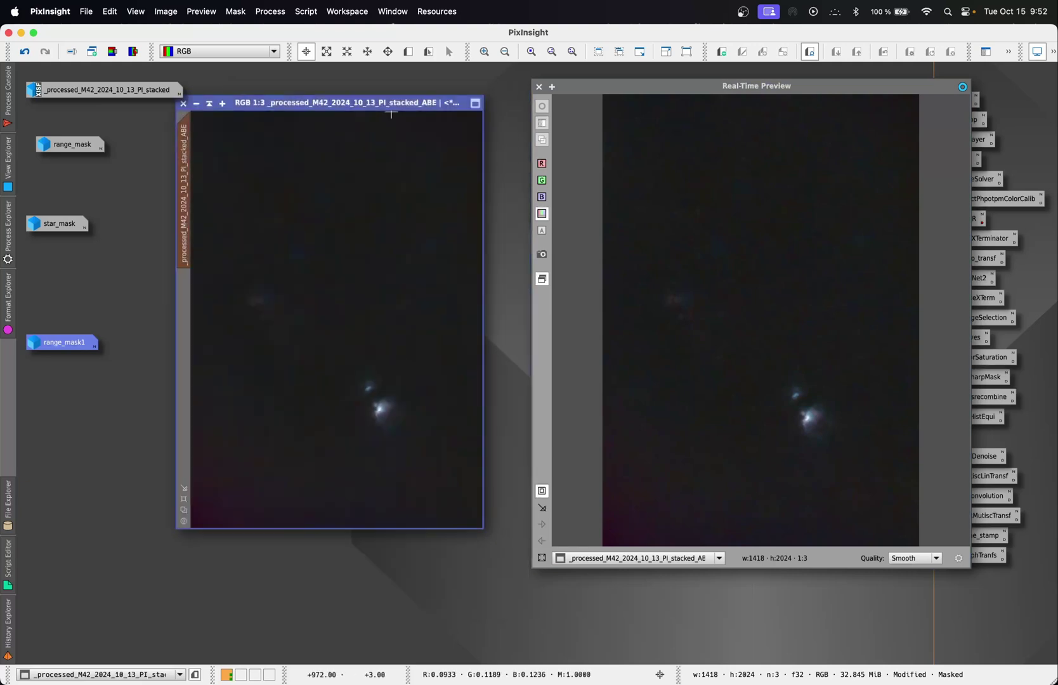
- Compare the M42 image before and after the latest stretches by undoing and redoing them
{"action": "left_click", "coordinate": [25, 54]}
{"action": "left_click", "coordinate": [25, 54]}
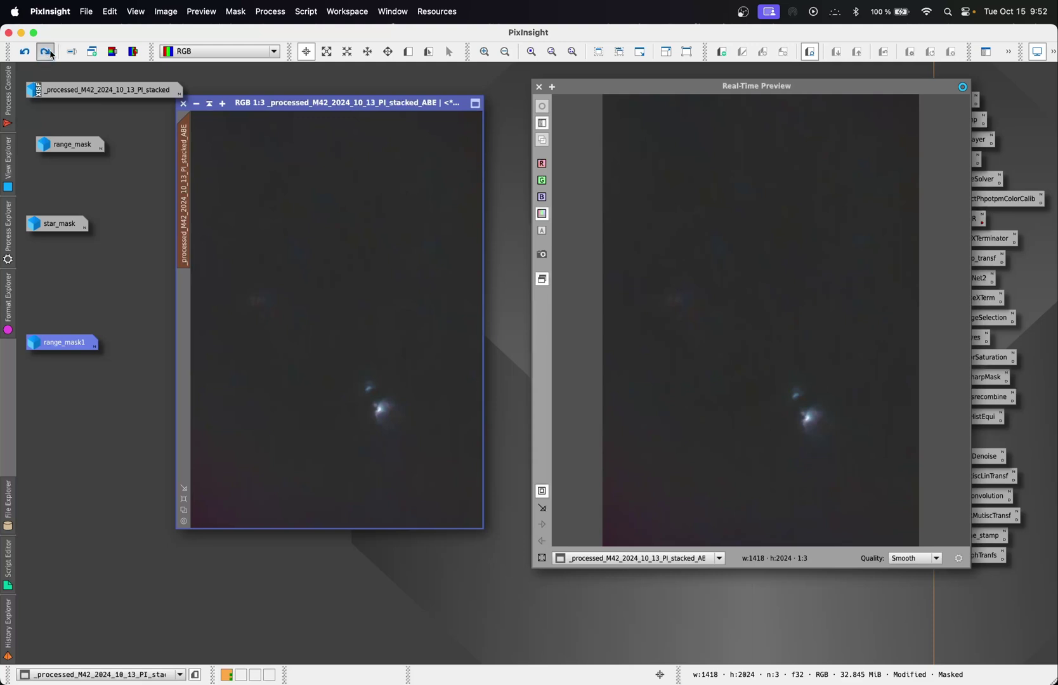
{"action": "left_click", "coordinate": [51, 55]}
{"action": "left_click", "coordinate": [774, 322]}
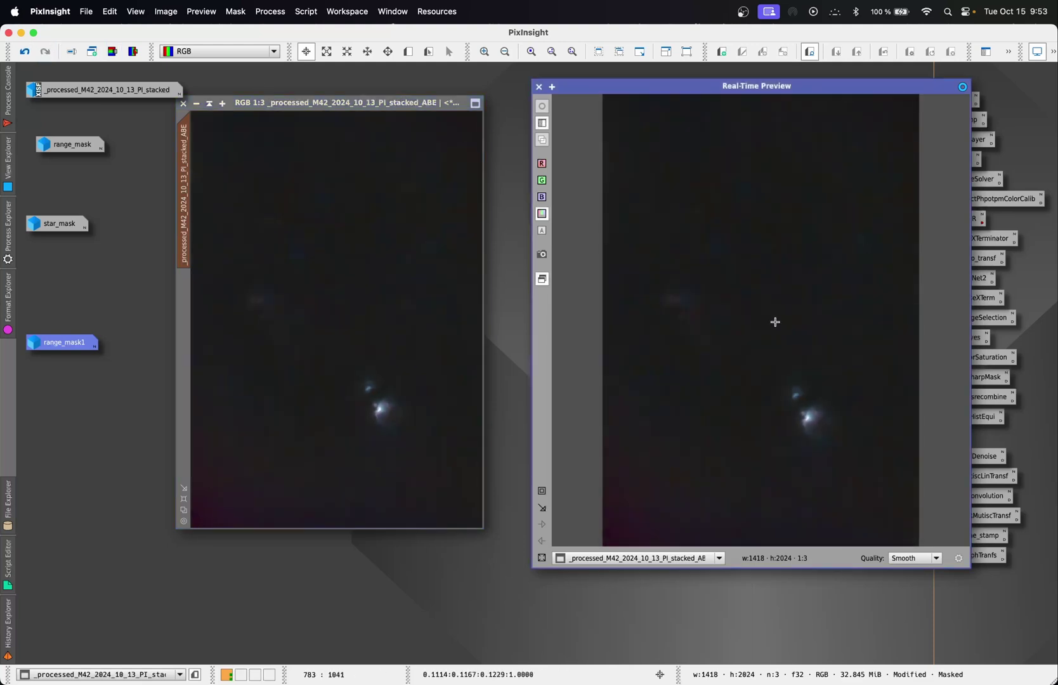
- Close the real-time preview and enlarge the M42 image window
{"action": "left_click_drag", "start_coordinate": [538, 87], "coordinate": [445, 93]}
{"action": "left_click", "coordinate": [445, 94]}
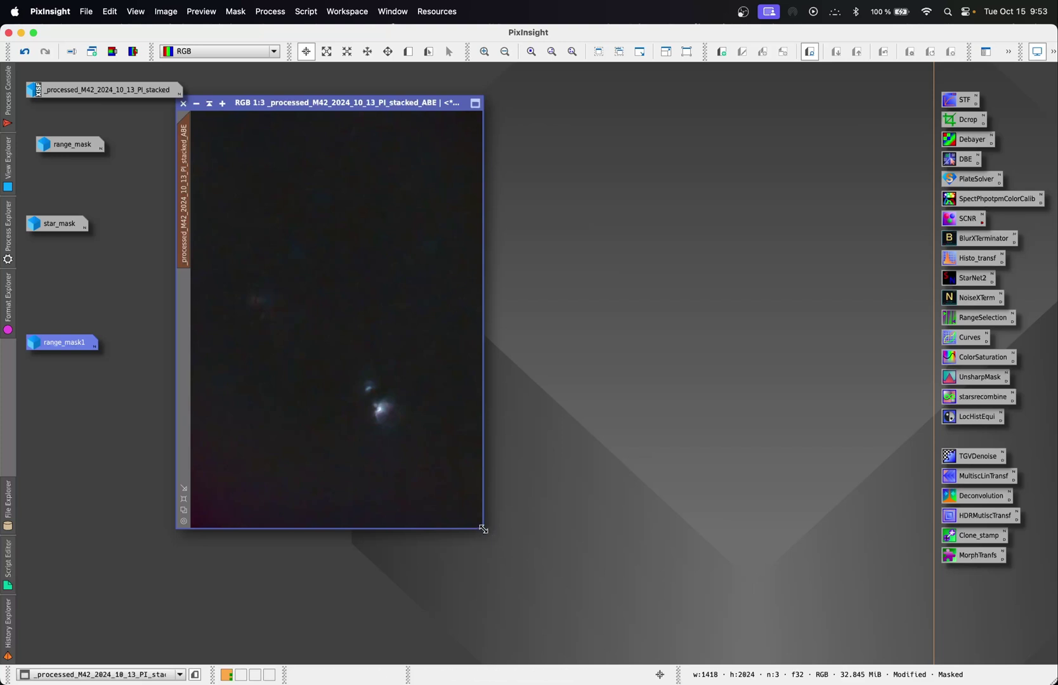
{"action": "left_click_drag", "start_coordinate": [483, 529], "coordinate": [684, 591]}
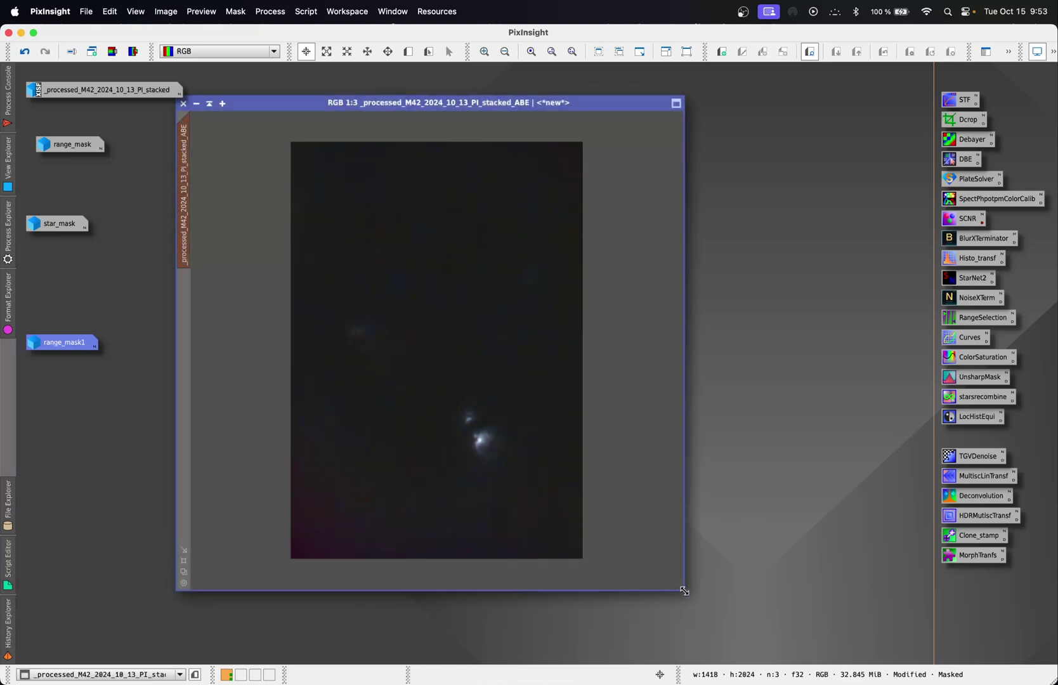
- Extract the M42 image's lightness as a separate grayscale image, move it aside and reopen HistogramTransformation with a live preview
{"action": "left_click", "coordinate": [114, 52]}
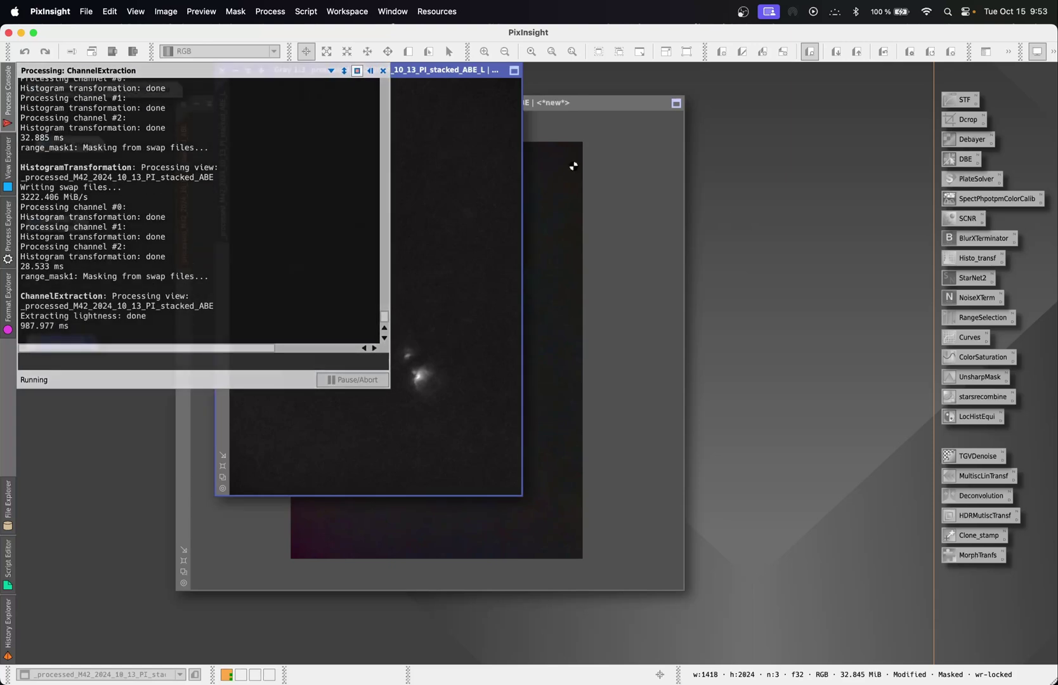
{"action": "left_click_drag", "start_coordinate": [439, 74], "coordinate": [715, 99]}
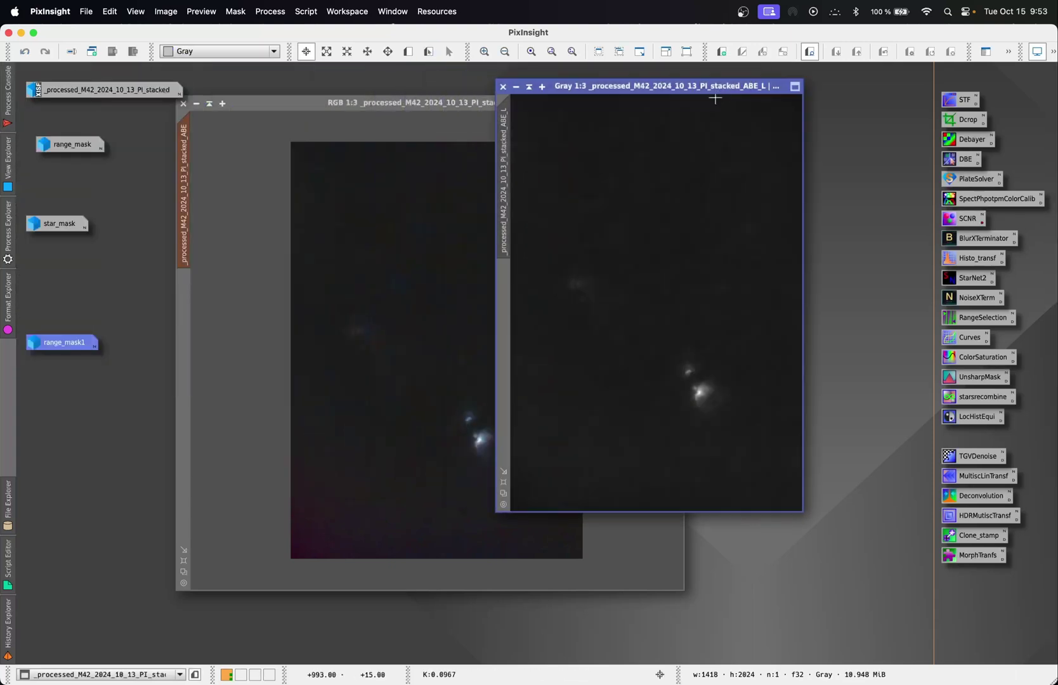
{"action": "double_click", "coordinate": [973, 259]}
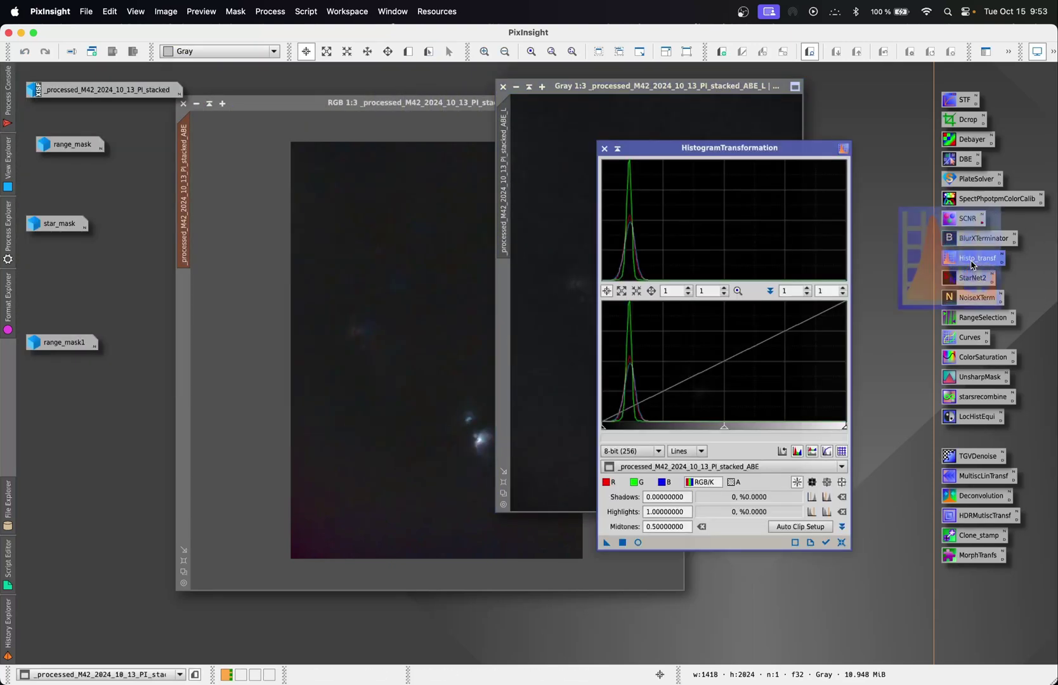
{"action": "left_click", "coordinate": [639, 543]}
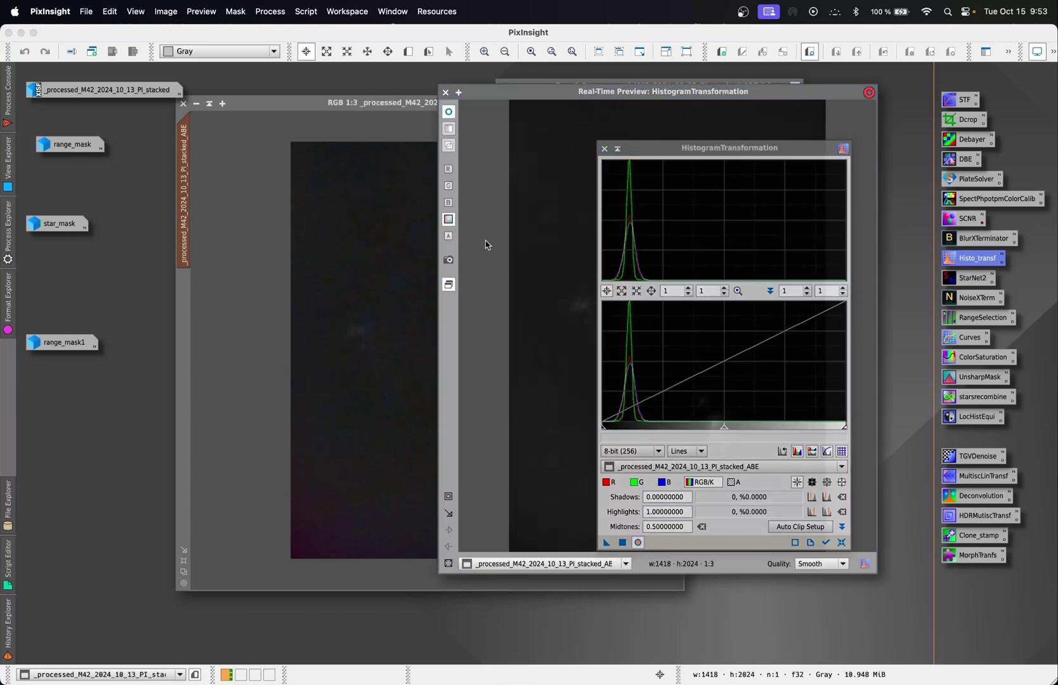
- Stretch the lightness image with HistogramTransformation using shadows 0.09873418 and midtones 0.35674157
{"action": "left_click_drag", "start_coordinate": [619, 98], "coordinate": [310, 93]}
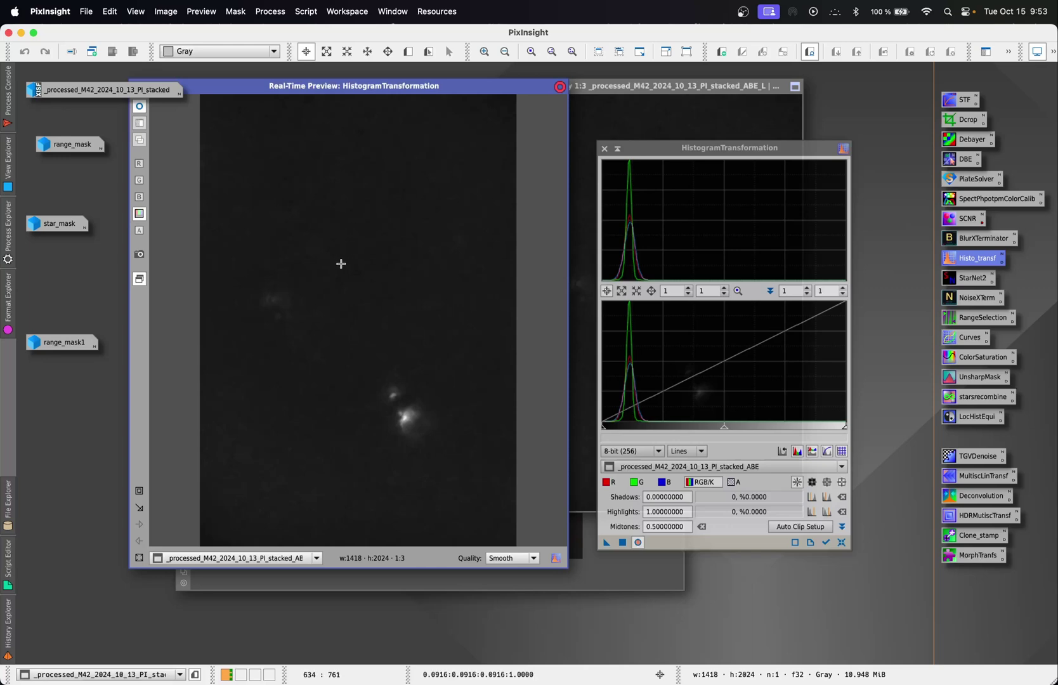
{"action": "left_click", "coordinate": [844, 543]}
{"action": "left_click_drag", "start_coordinate": [724, 428], "coordinate": [676, 426]}
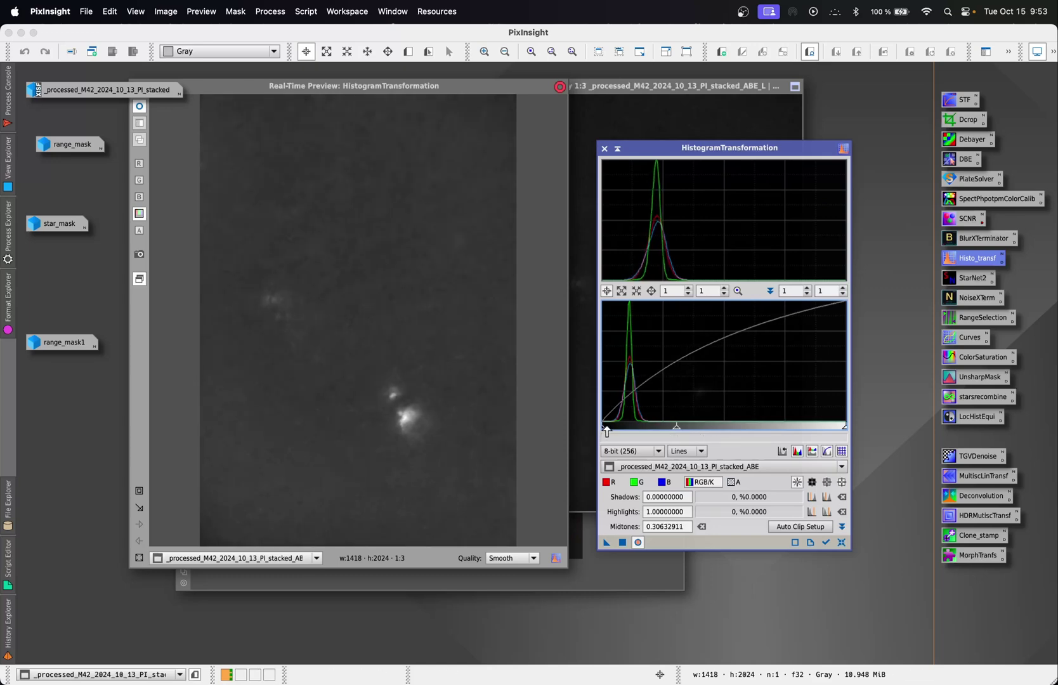
{"action": "left_click_drag", "start_coordinate": [606, 432], "coordinate": [623, 429]}
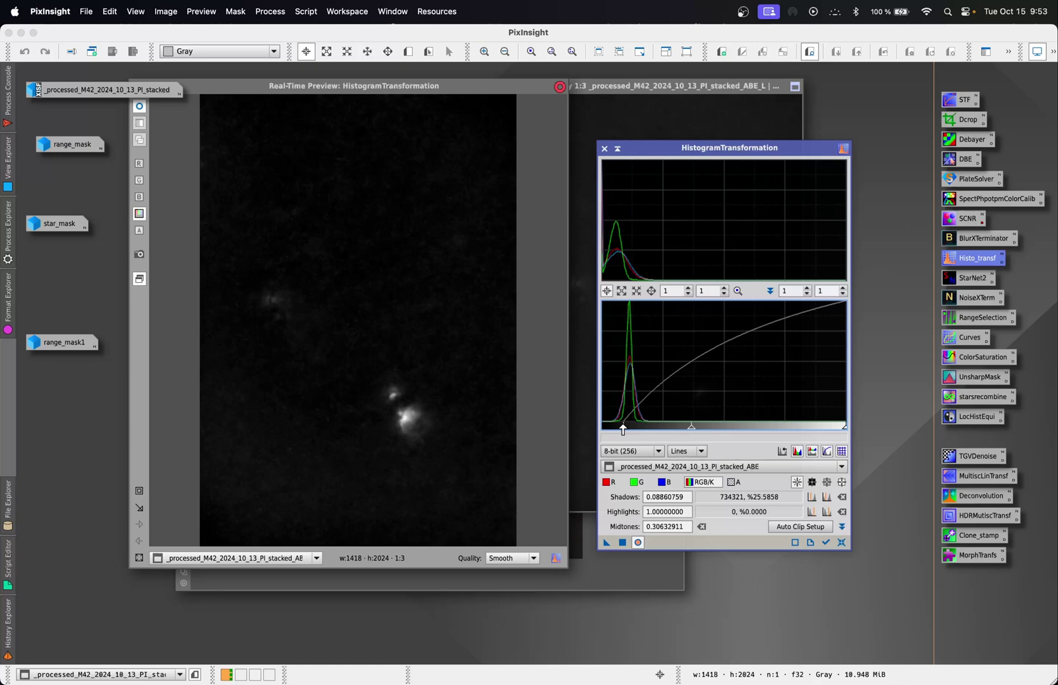
{"action": "left_click_drag", "start_coordinate": [689, 433], "coordinate": [690, 432]}
{"action": "left_click_drag", "start_coordinate": [623, 431], "coordinate": [626, 430]}
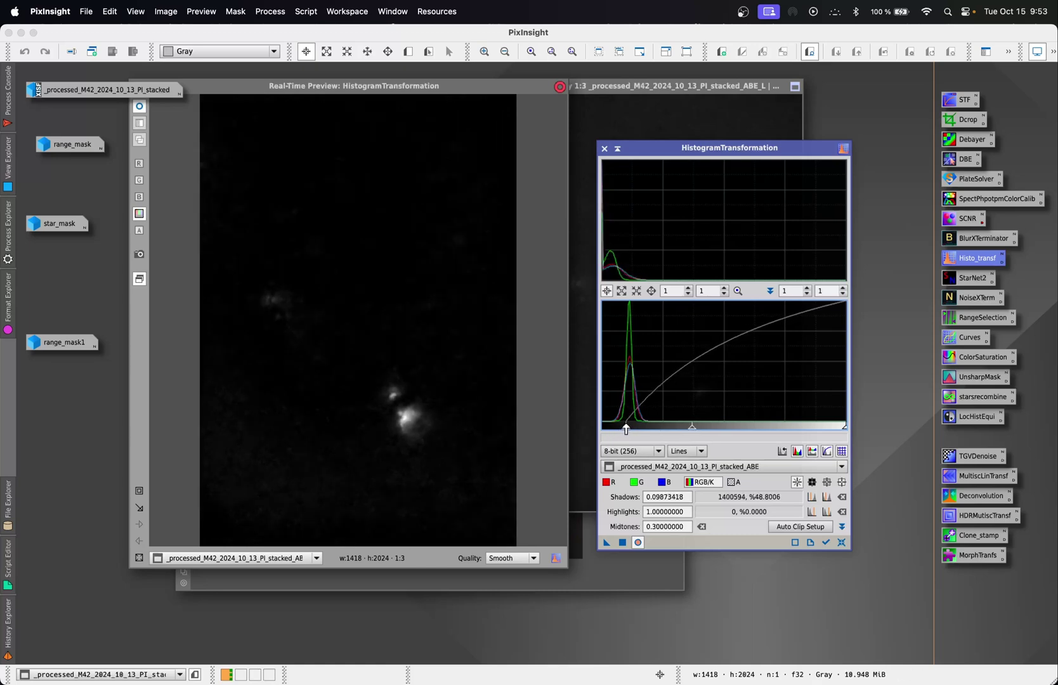
{"action": "left_click_drag", "start_coordinate": [692, 430], "coordinate": [704, 431]}
{"action": "left_click", "coordinate": [622, 543]}
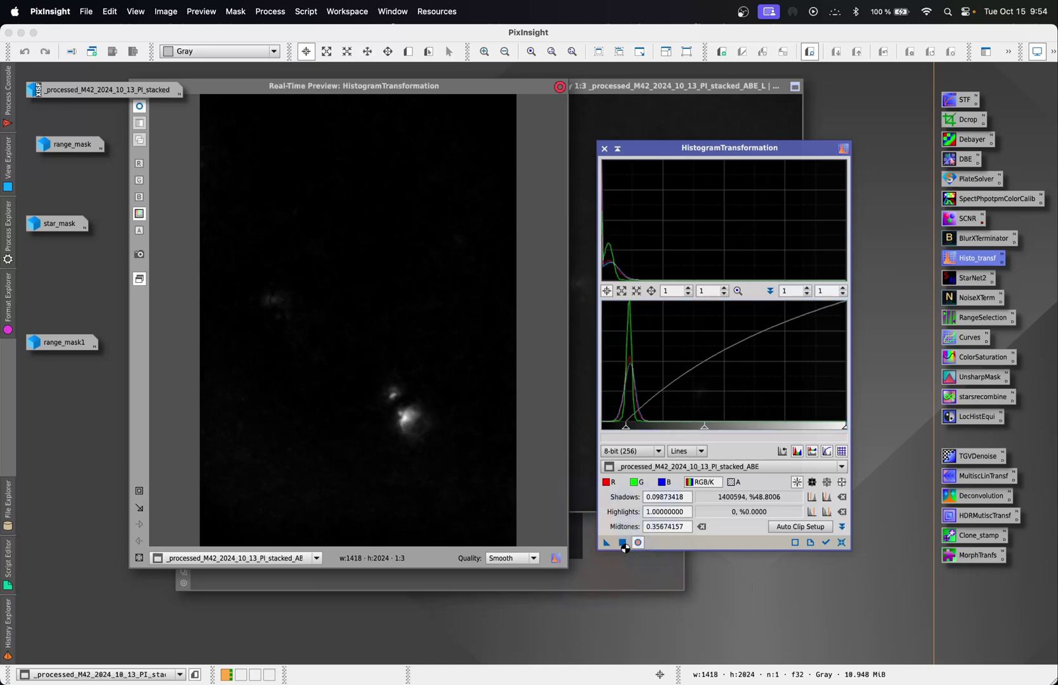
- Close the real-time preview and HistogramTransformation, and move the lightness image beside the colour image
{"action": "left_click_drag", "start_coordinate": [231, 95], "coordinate": [296, 94]}
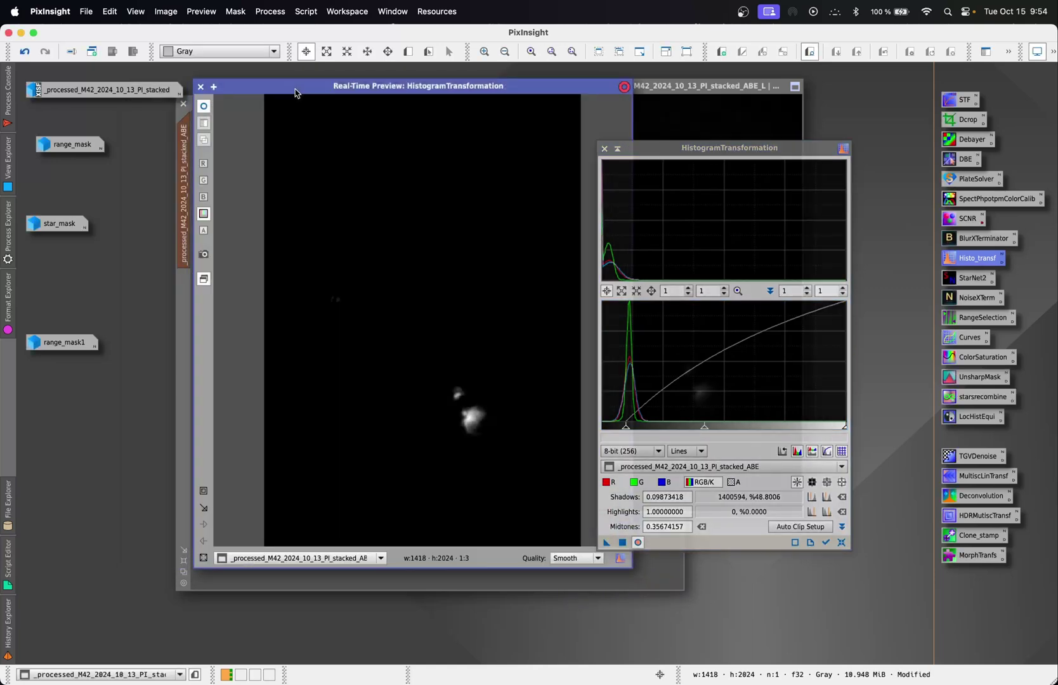
{"action": "left_click", "coordinate": [201, 87]}
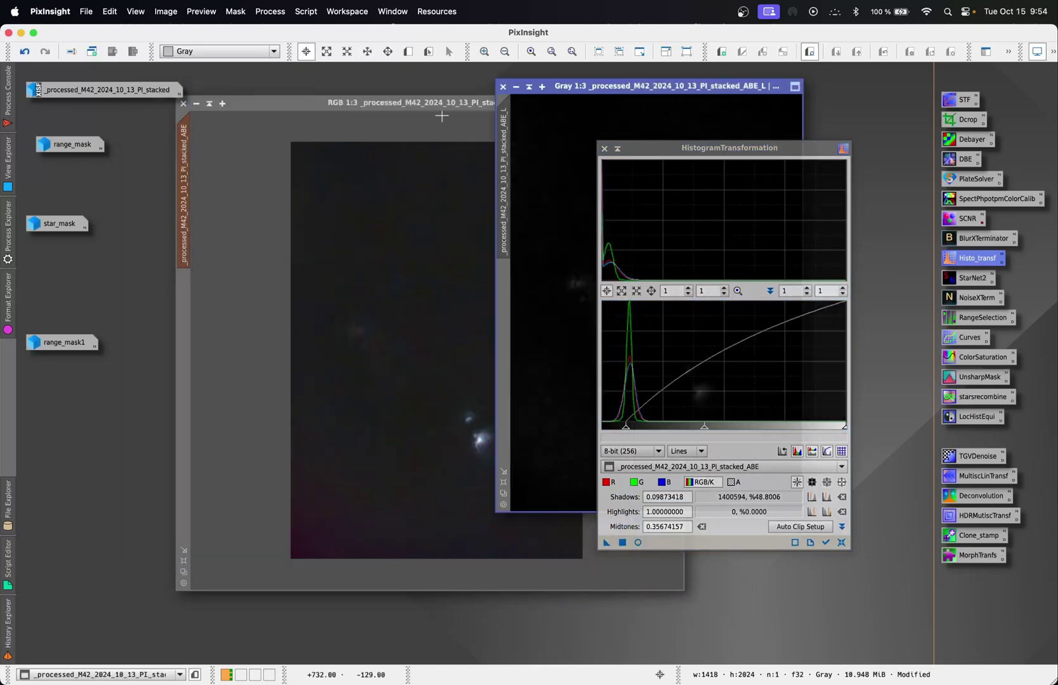
{"action": "left_click", "coordinate": [603, 148]}
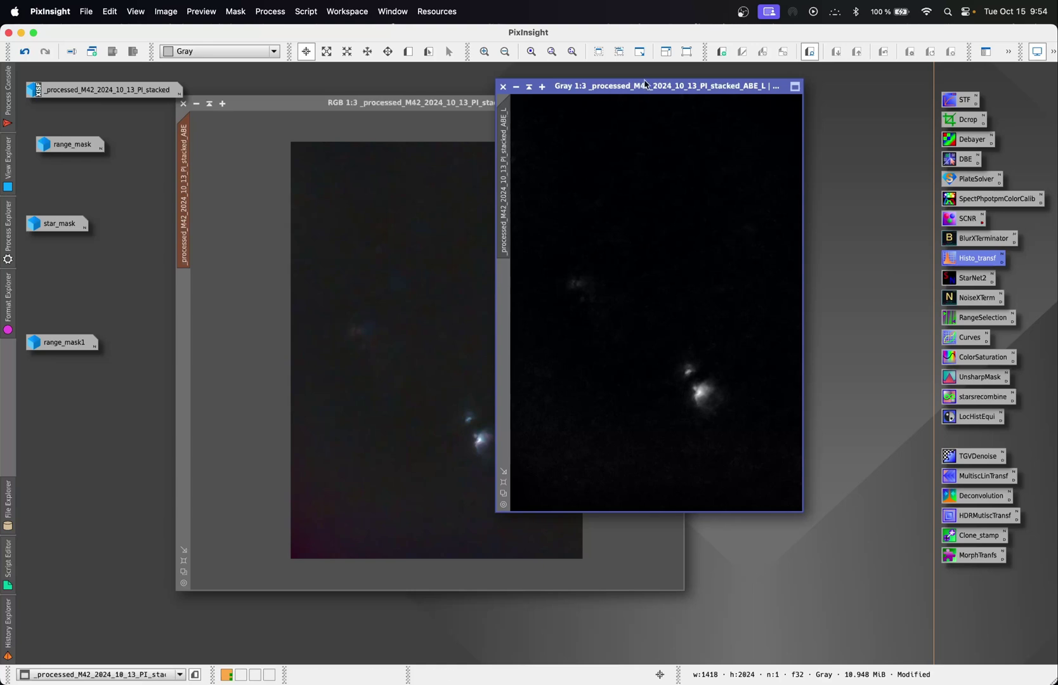
{"action": "left_click_drag", "start_coordinate": [643, 85], "coordinate": [727, 100]}
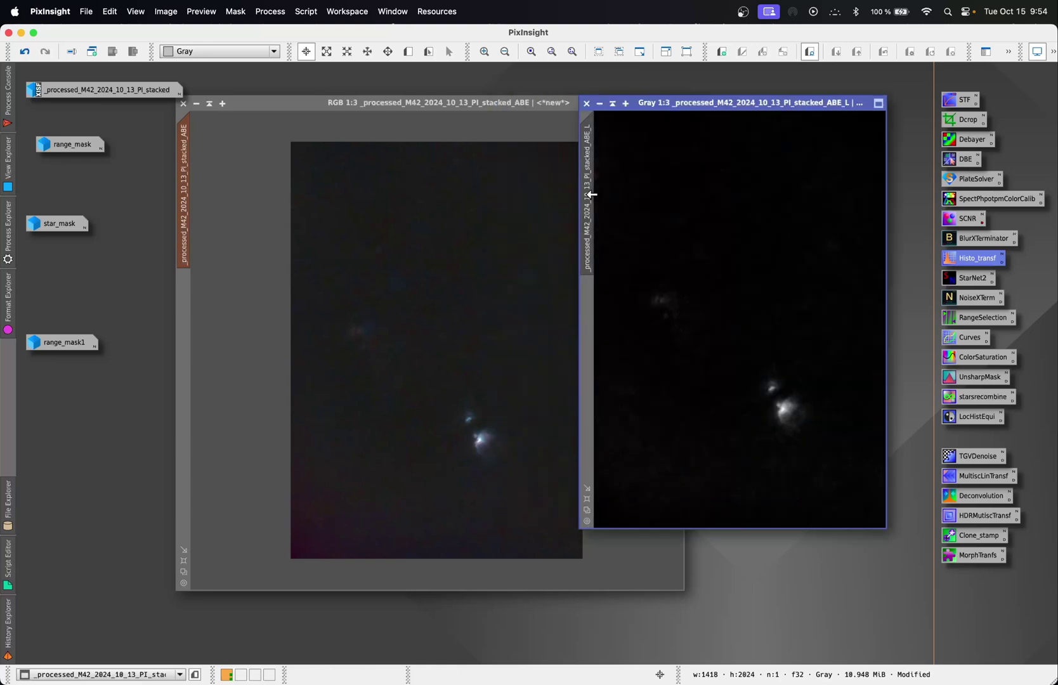
- Replace the existing mask on the colour M42 image with the stretched lightness image
{"action": "left_click", "coordinate": [320, 141]}
{"action": "left_click", "coordinate": [235, 11]}
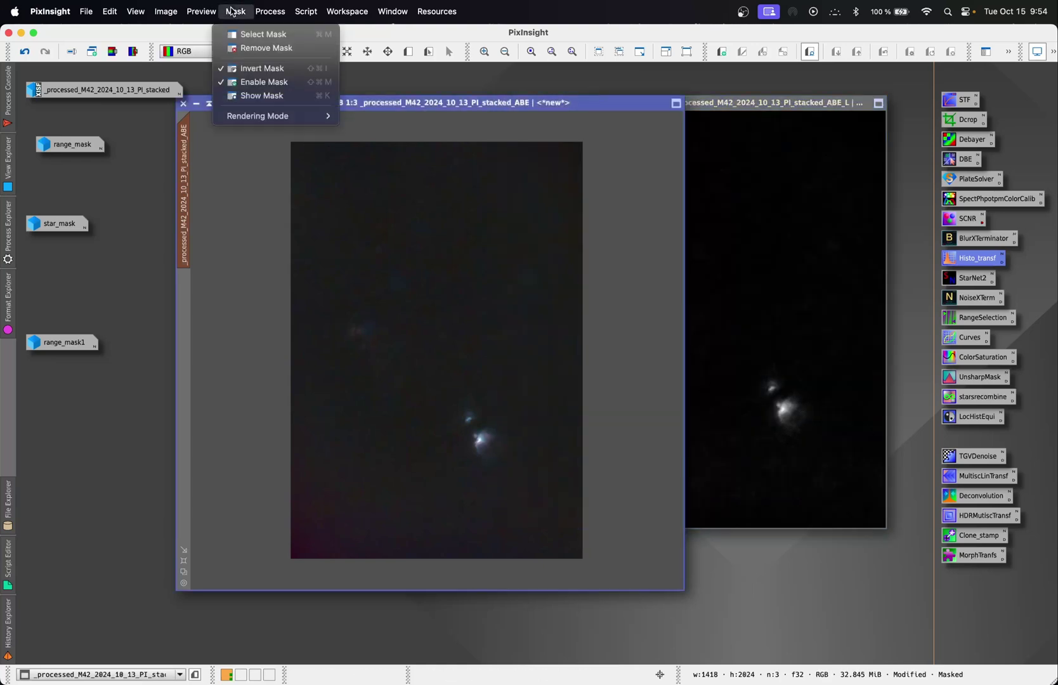
{"action": "left_click", "coordinate": [286, 56]}
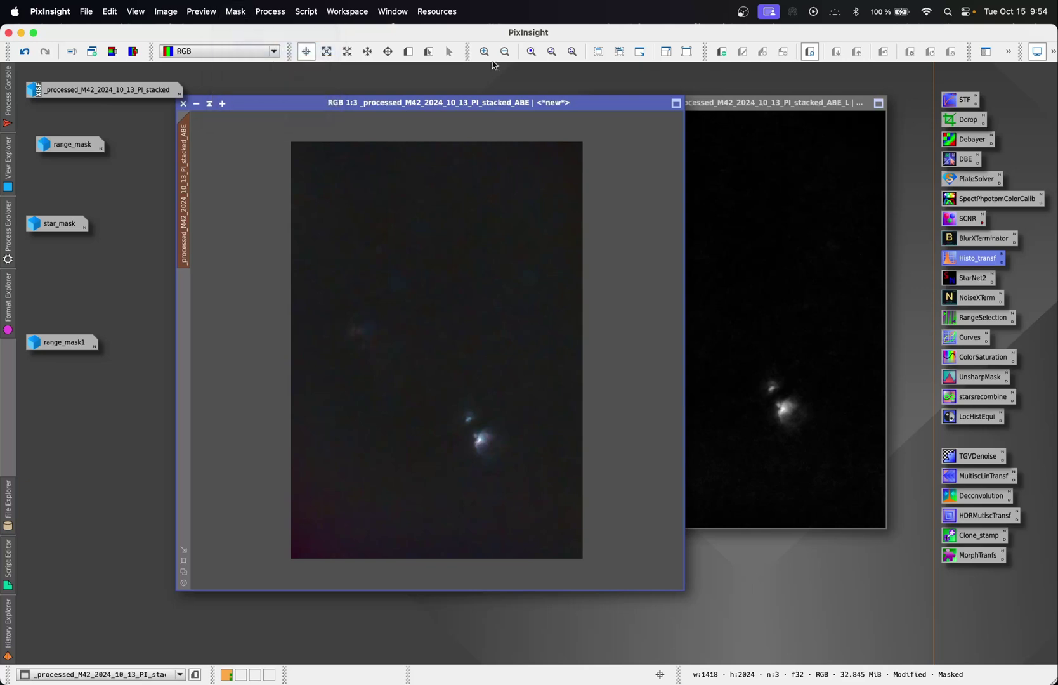
{"action": "left_click", "coordinate": [758, 208]}
{"action": "left_click_drag", "start_coordinate": [595, 188], "coordinate": [184, 267]}
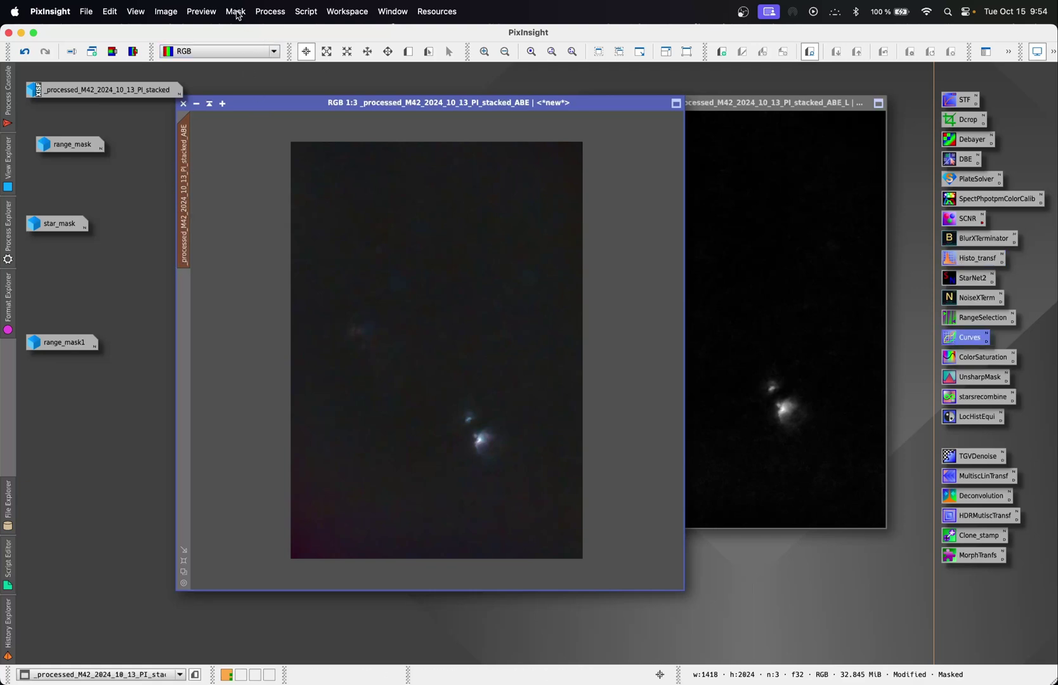
- Invert the colour image's lightness mask to protect the bright nebula, checking it with the mask overlay and hiding the overlay
{"action": "left_click", "coordinate": [236, 12]}
{"action": "left_click", "coordinate": [265, 96]}
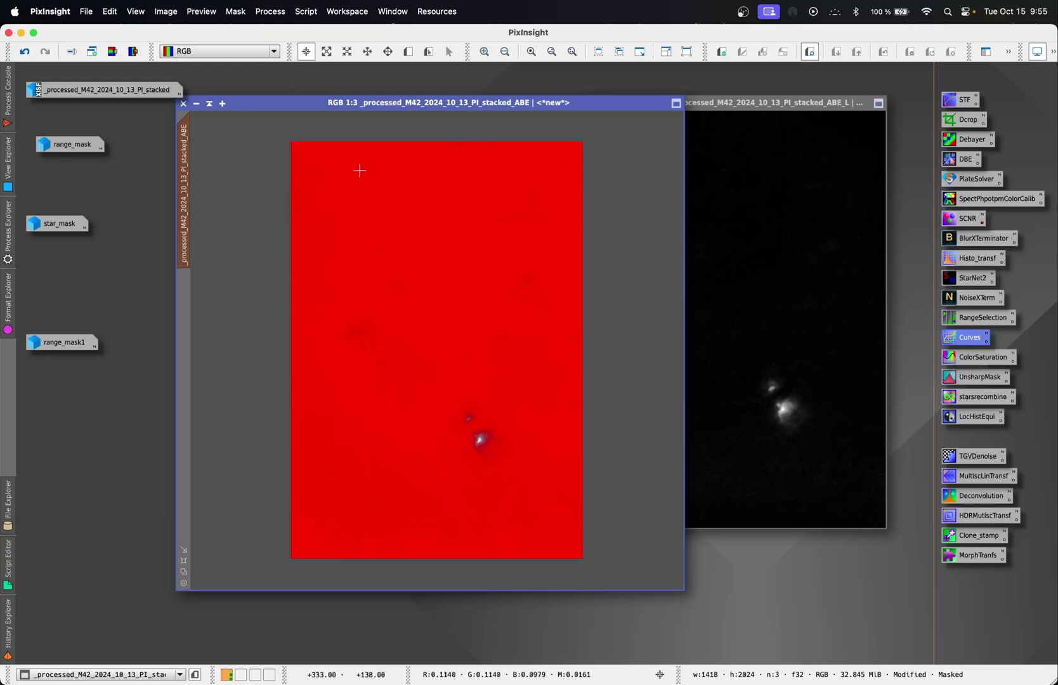
{"action": "left_click", "coordinate": [235, 10]}
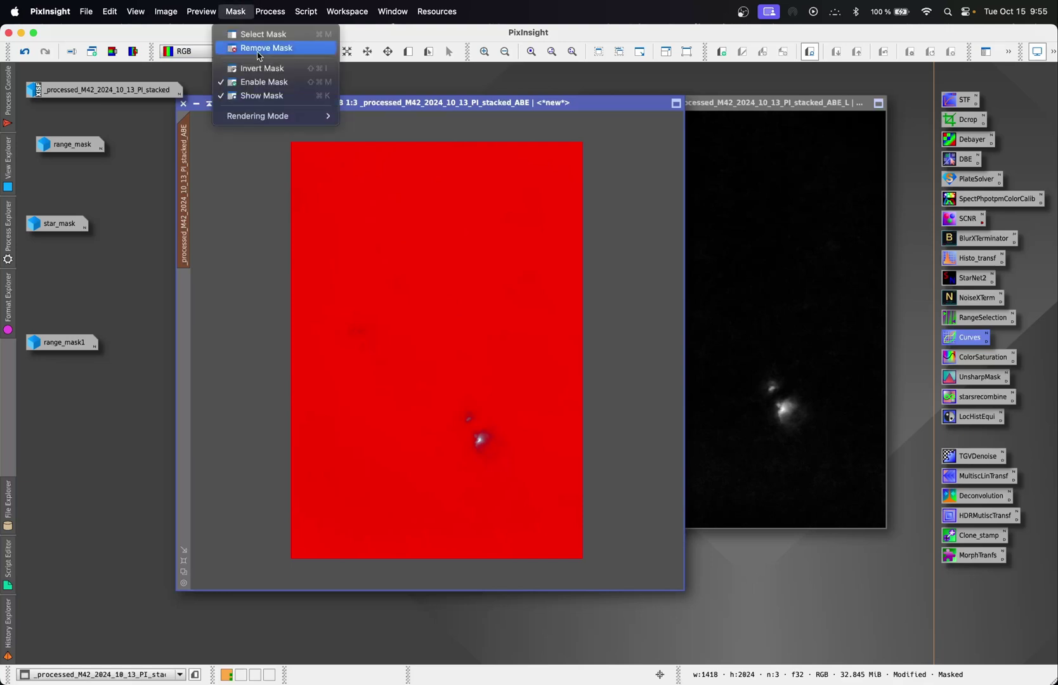
{"action": "left_click", "coordinate": [522, 299]}
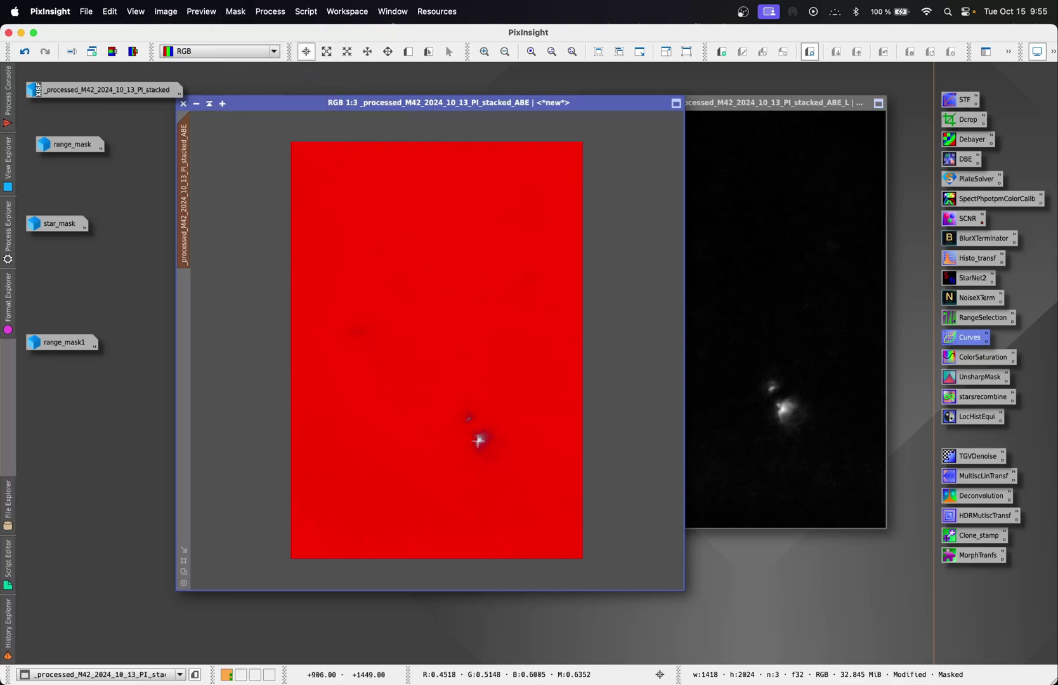
{"action": "left_click", "coordinate": [233, 13]}
{"action": "left_click", "coordinate": [274, 71]}
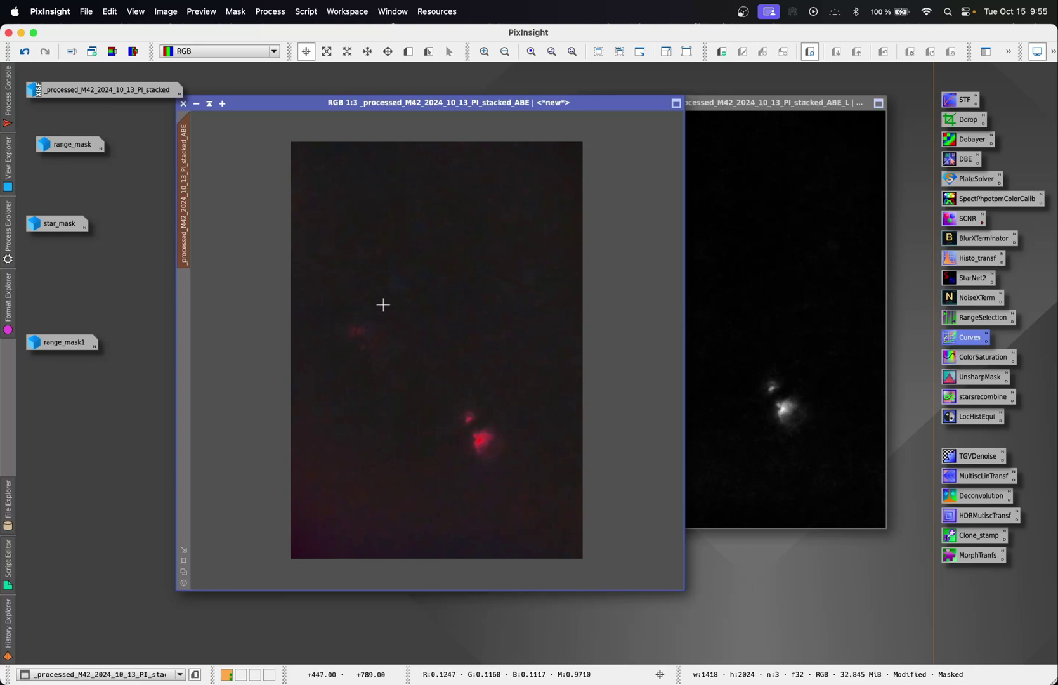
{"action": "left_click", "coordinate": [242, 12]}
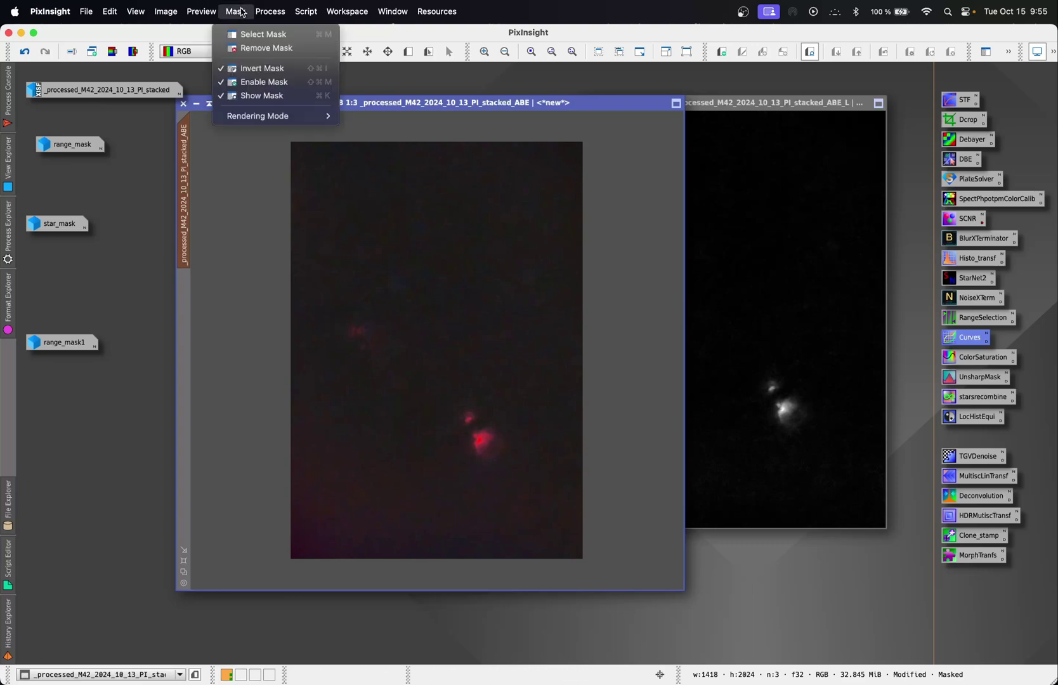
{"action": "left_click", "coordinate": [282, 97]}
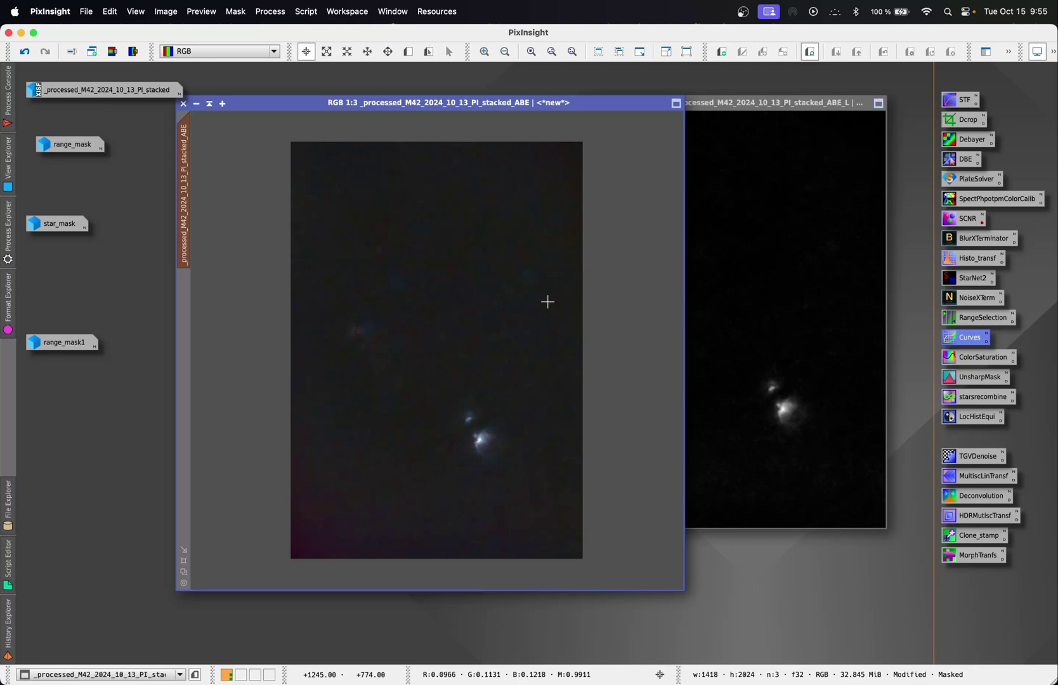
{"action": "double_click", "coordinate": [968, 340]}
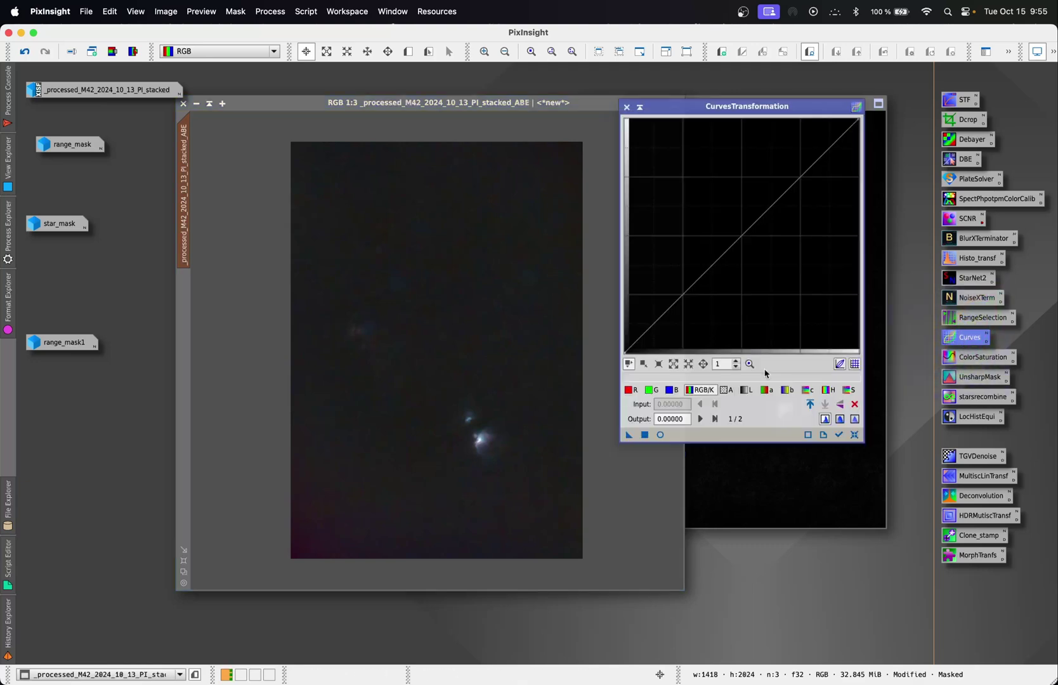
{"action": "left_click", "coordinate": [660, 435]}
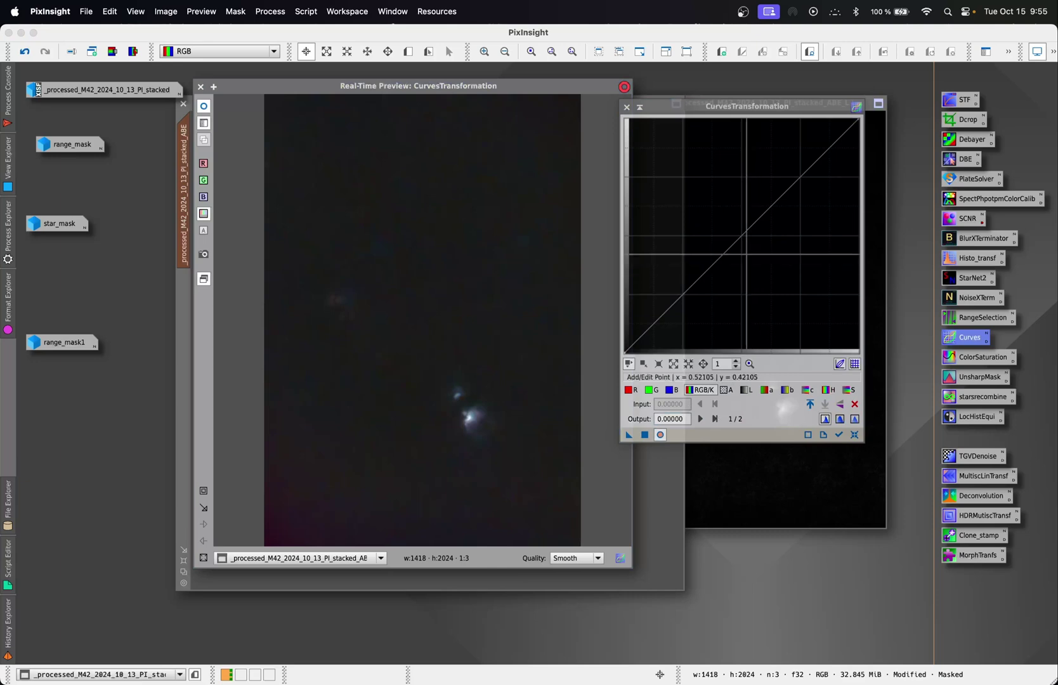
{"action": "left_click", "coordinate": [747, 255]}
{"action": "left_click_drag", "start_coordinate": [747, 255], "coordinate": [765, 264]}
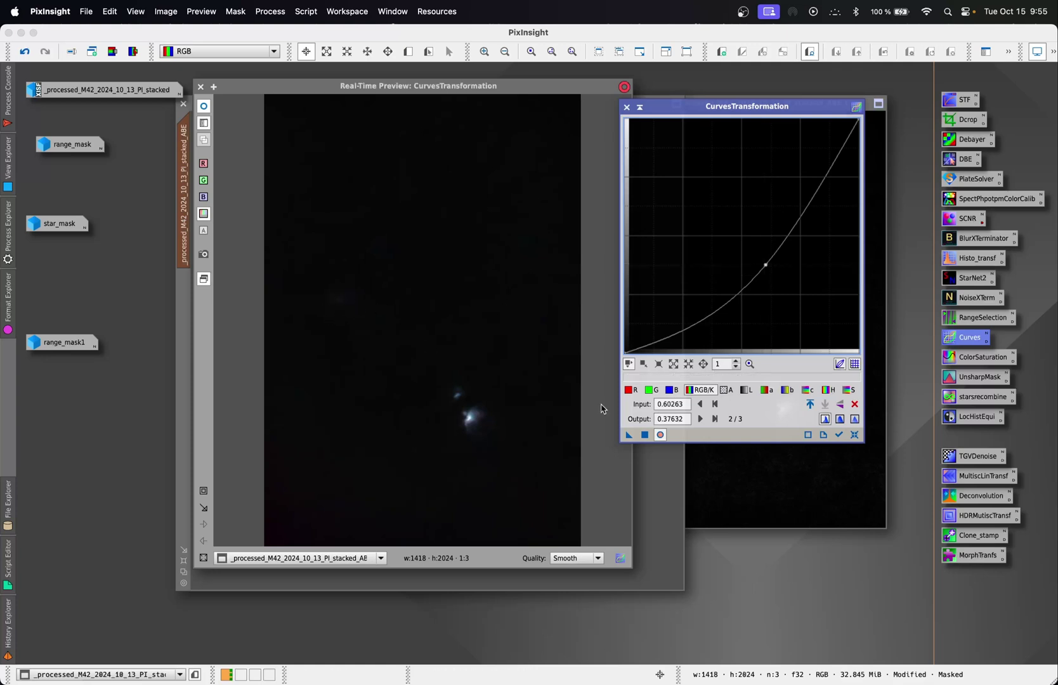
{"action": "left_click", "coordinate": [628, 108]}
{"action": "left_click", "coordinate": [201, 87]}
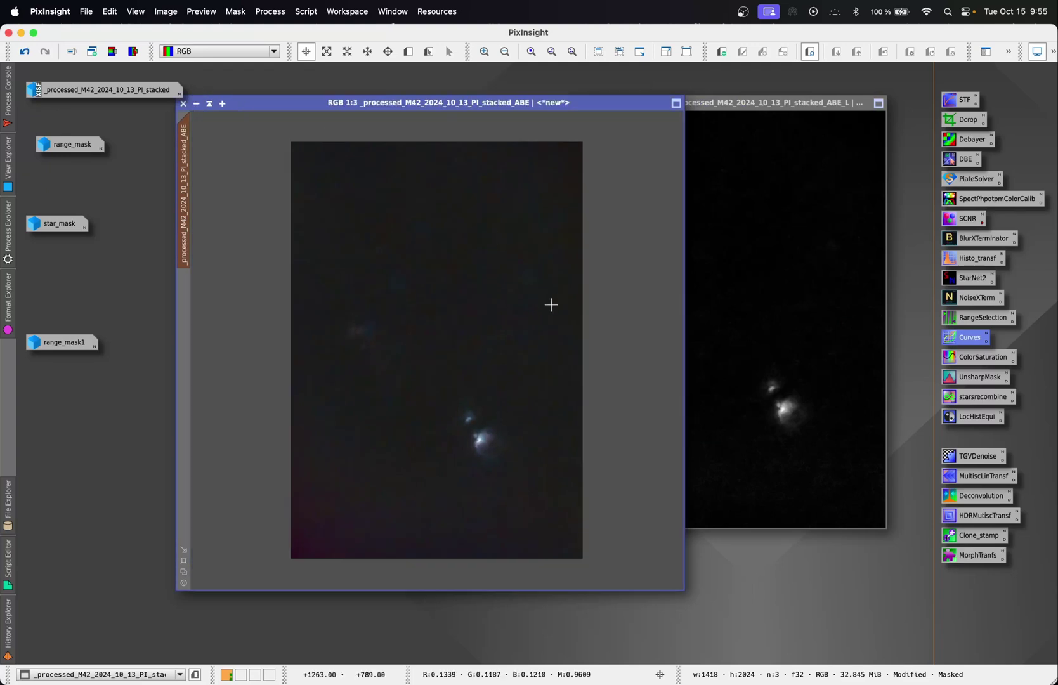
- Darken the colour image's background through the mask with HistogramTransformation, using live preview and shadows 0.03544304
{"action": "double_click", "coordinate": [984, 259]}
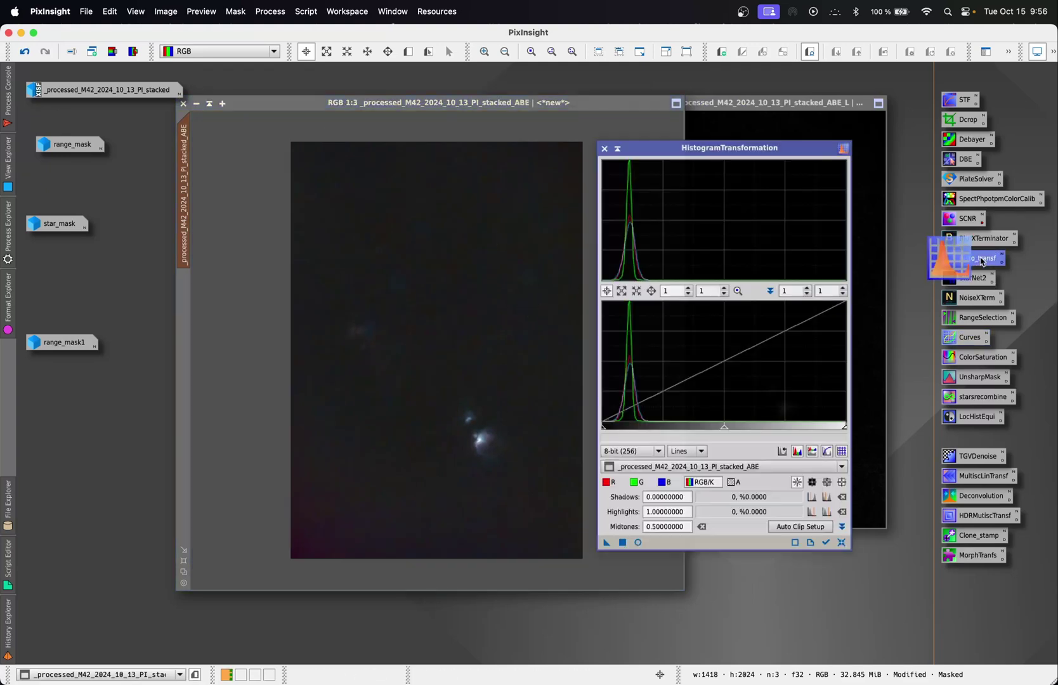
{"action": "left_click", "coordinate": [638, 543]}
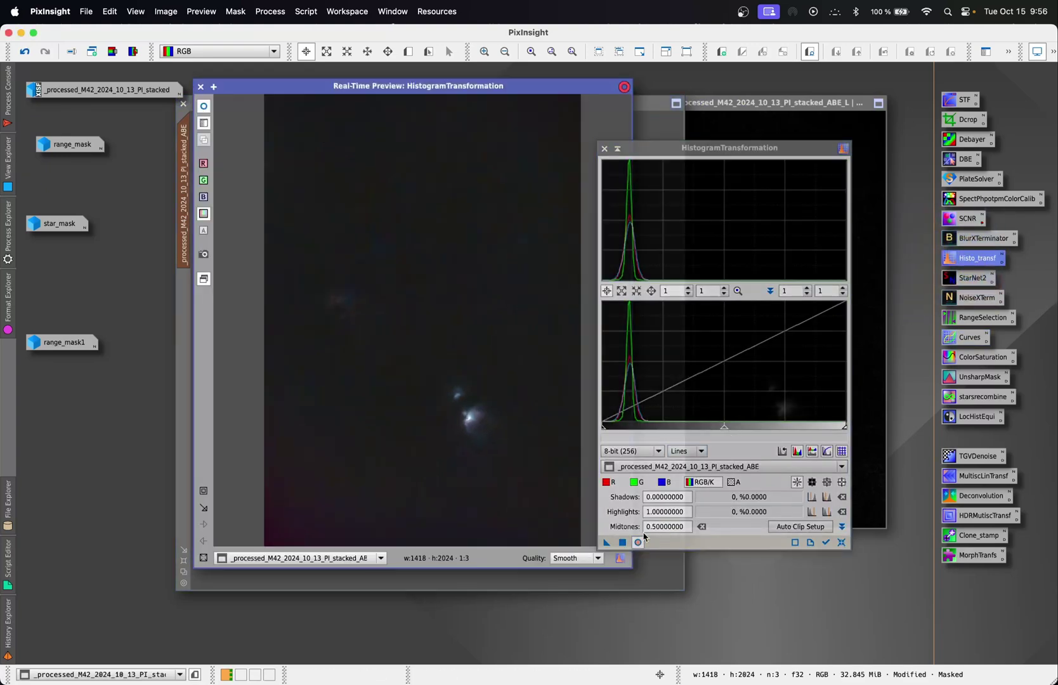
{"action": "left_click", "coordinate": [842, 543]}
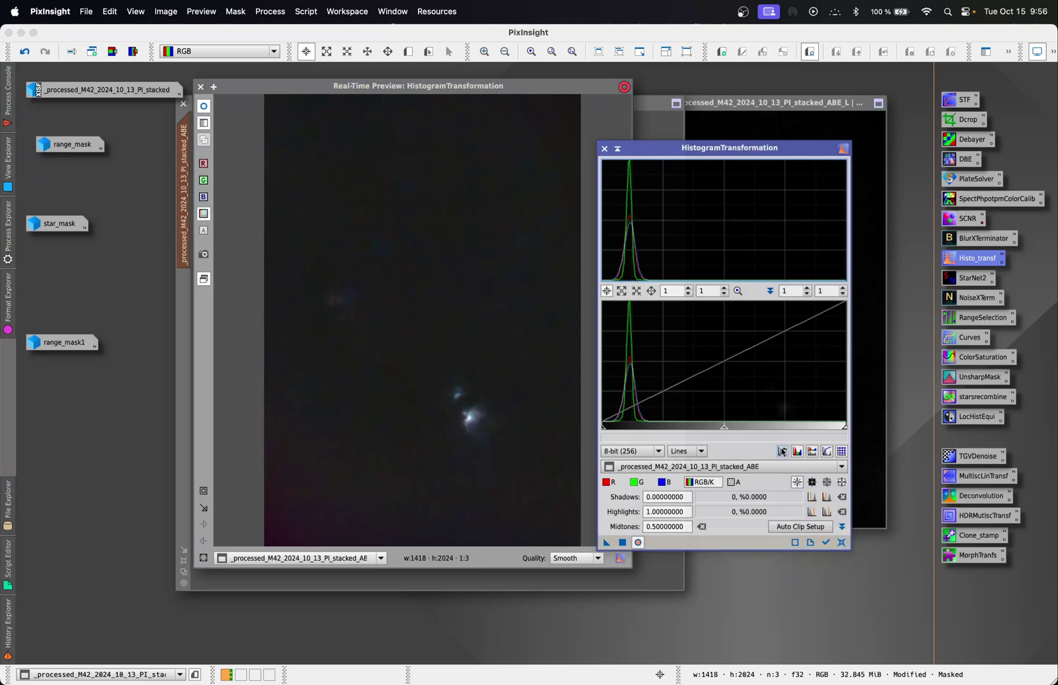
{"action": "left_click_drag", "start_coordinate": [606, 433], "coordinate": [610, 432]}
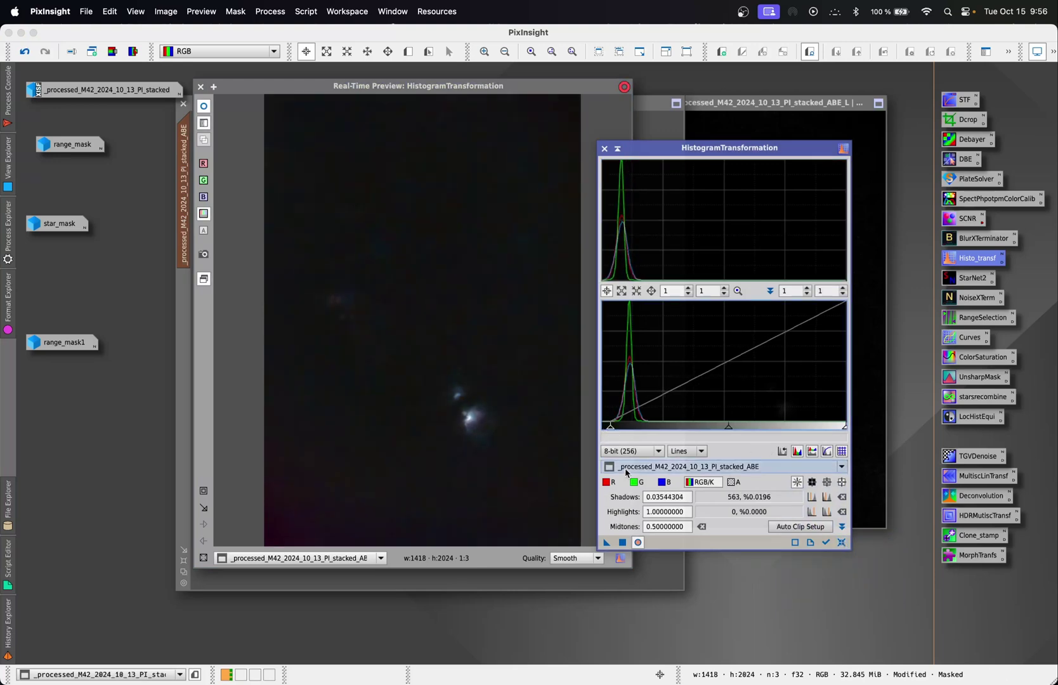
{"action": "left_click", "coordinate": [624, 544]}
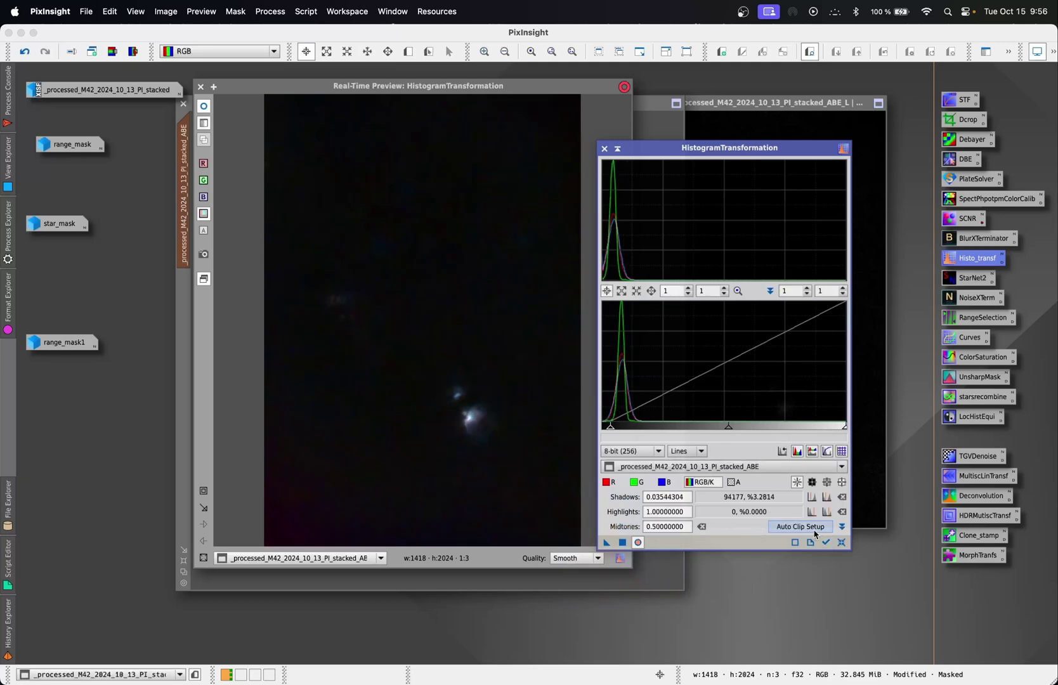
- Reset HistogramTransformation, darken the masked colour image again with midtones 0.58987342, and close the tool and its preview
{"action": "left_click", "coordinate": [841, 544]}
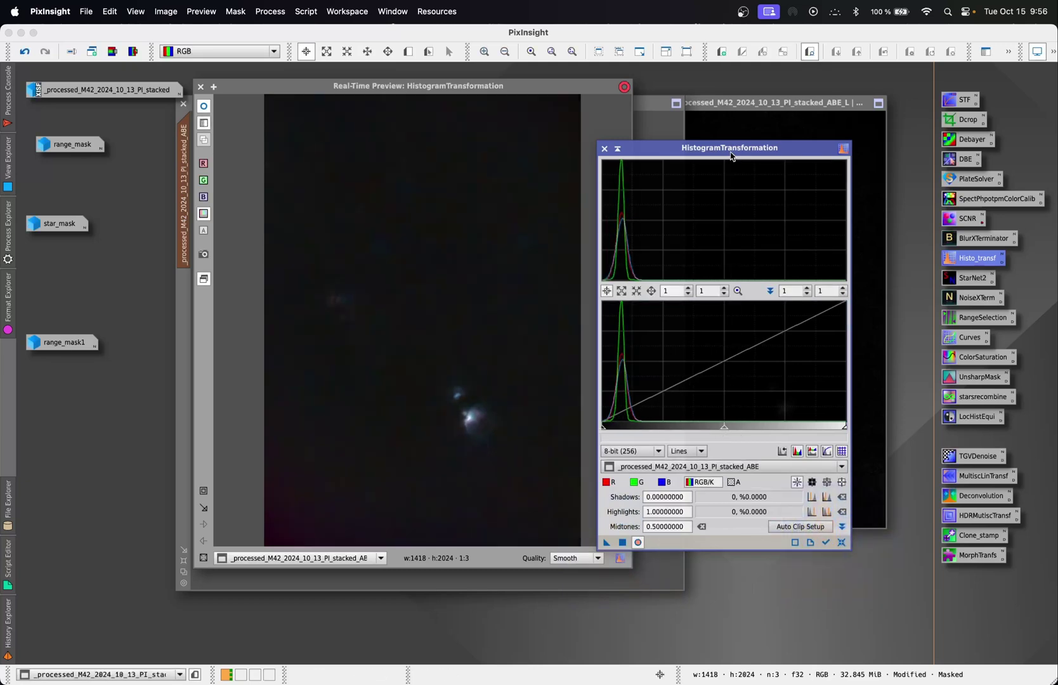
{"action": "left_click_drag", "start_coordinate": [729, 148], "coordinate": [774, 146]}
{"action": "left_click_drag", "start_coordinate": [770, 425], "coordinate": [791, 425]}
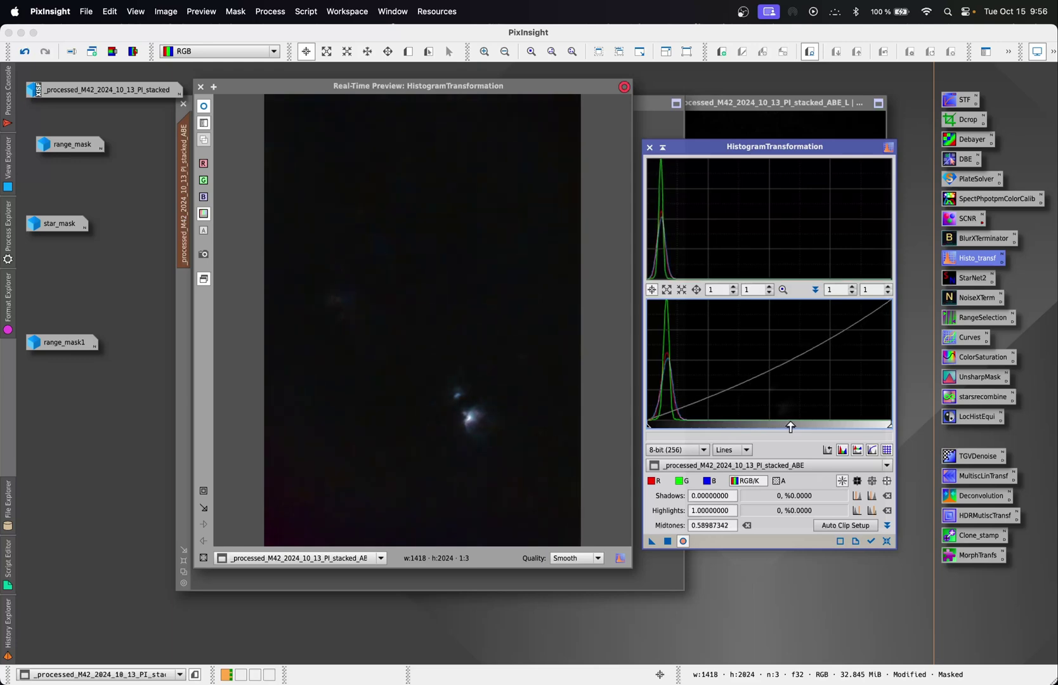
{"action": "left_click", "coordinate": [670, 543]}
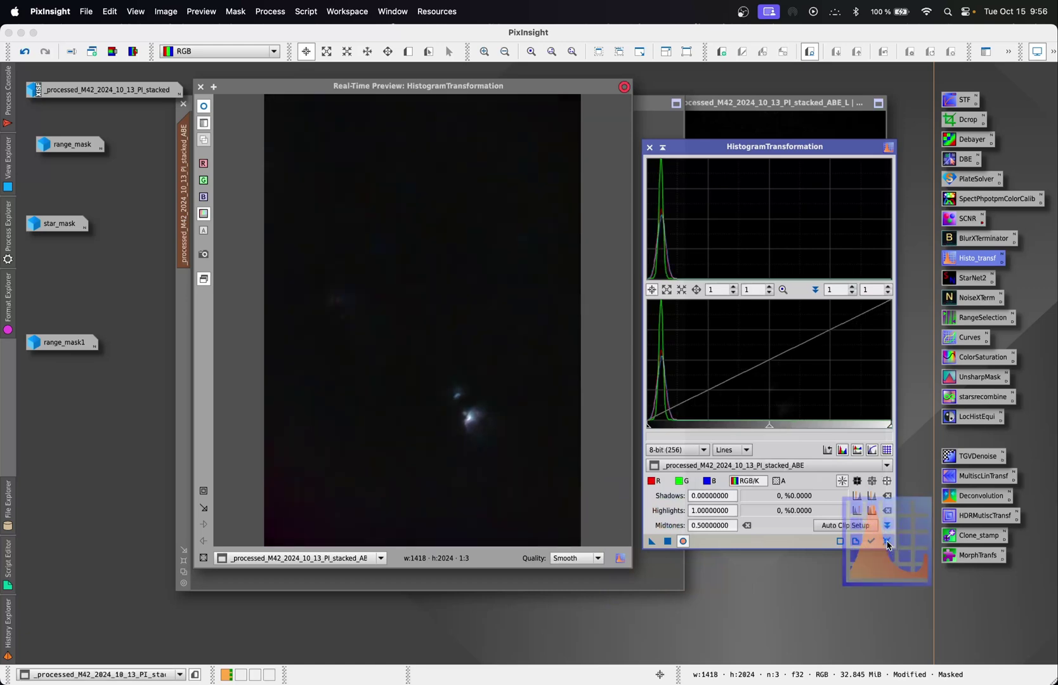
{"action": "left_click", "coordinate": [650, 146]}
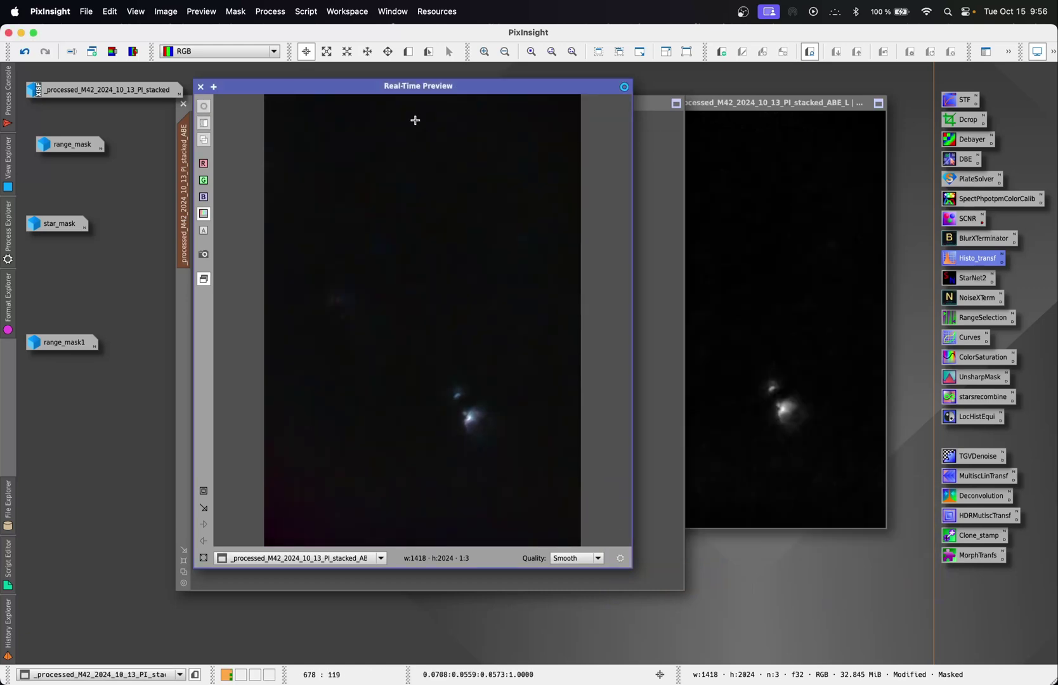
{"action": "left_click", "coordinate": [200, 87]}
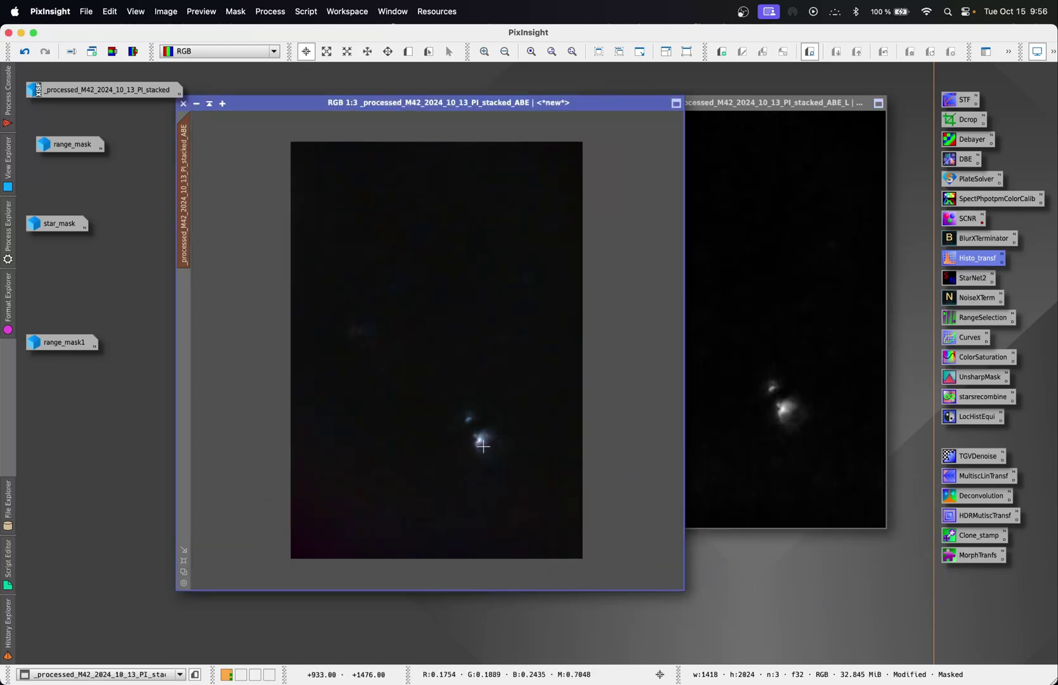
- Examine the bright nebula and the faint nebulosity in the darkened colour image at close zoom
{"action": "scroll", "coordinate": [477, 451], "scroll_direction": "up", "scroll_amount": 3}
{"action": "scroll", "coordinate": [484, 446], "scroll_direction": "up", "scroll_amount": 1}
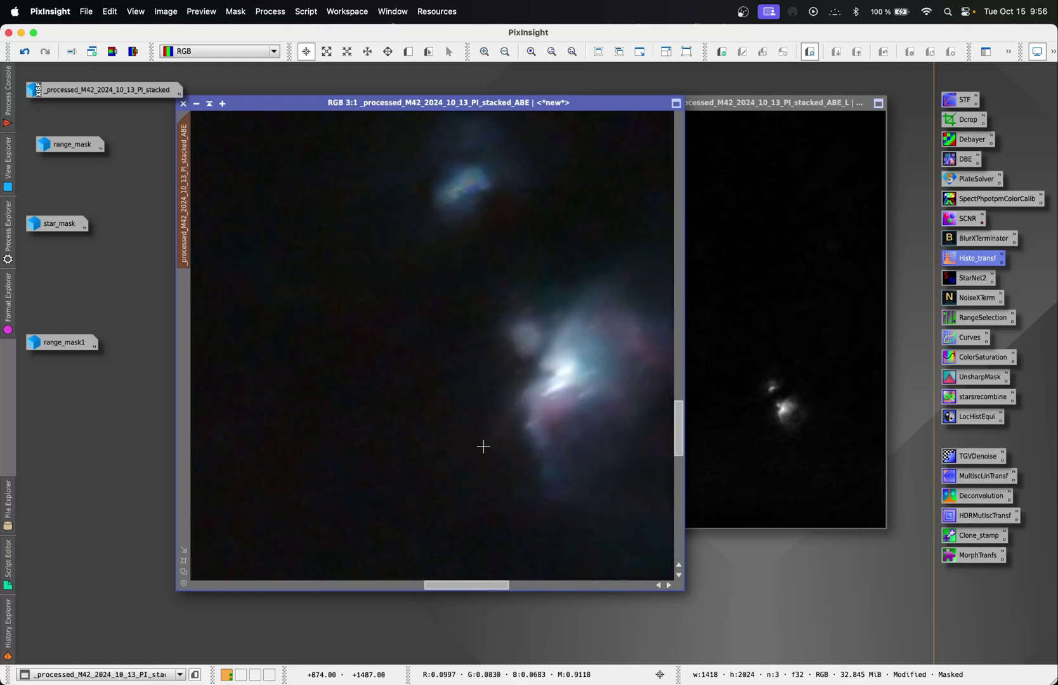
{"action": "left_click_drag", "start_coordinate": [434, 584], "coordinate": [471, 585]}
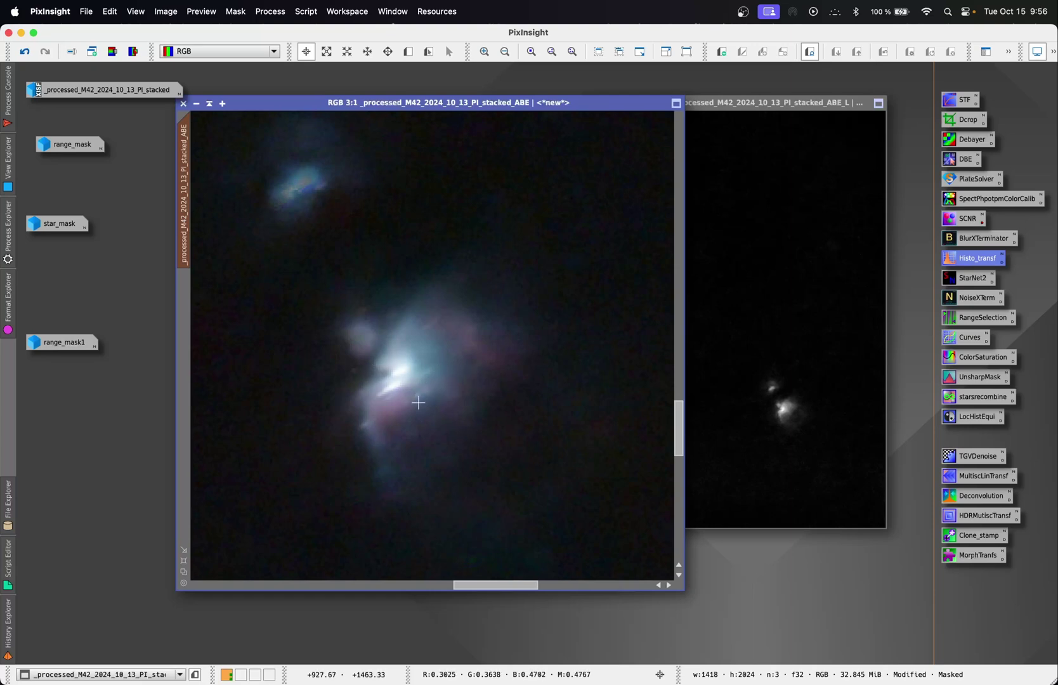
{"action": "right_click", "coordinate": [472, 388]}
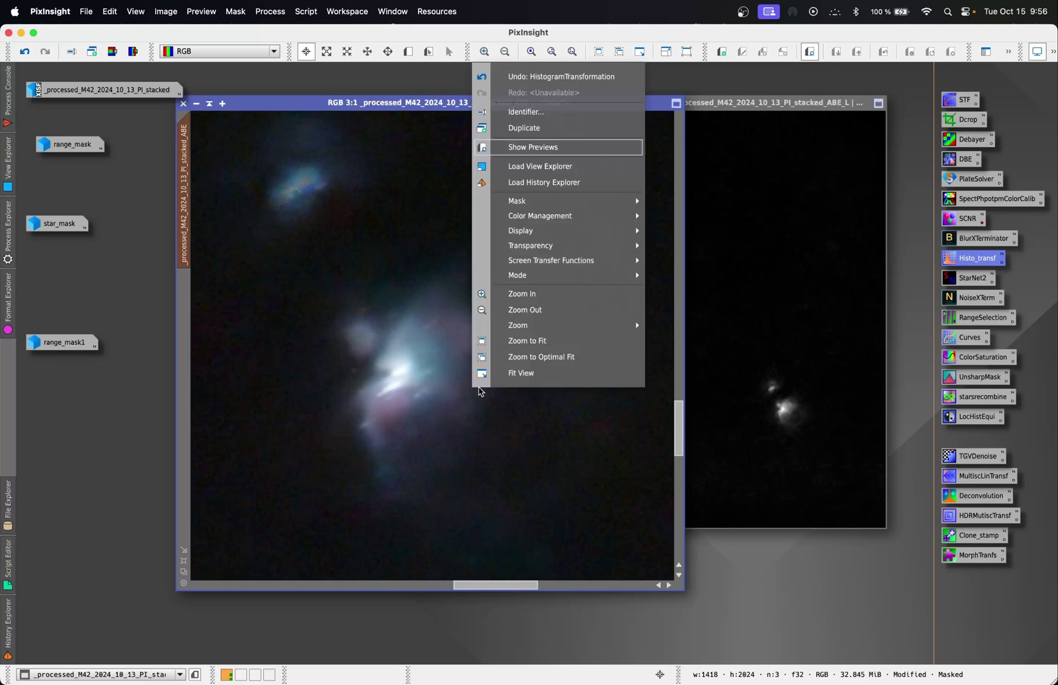
{"action": "left_click", "coordinate": [519, 341]}
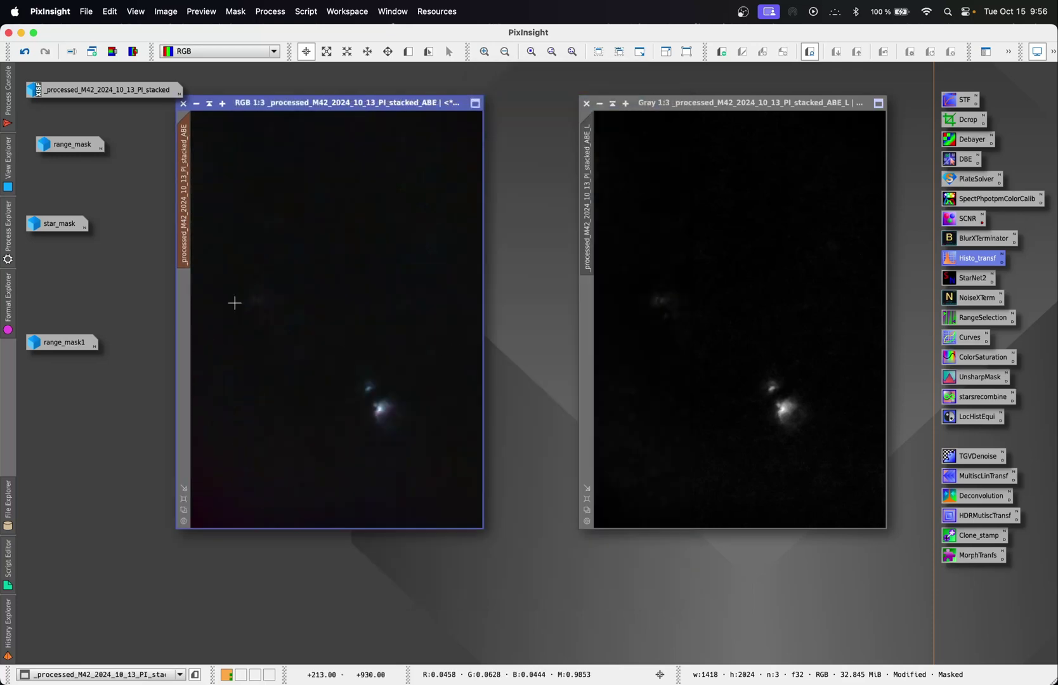
{"action": "scroll", "coordinate": [243, 298], "scroll_direction": "up", "scroll_amount": 3}
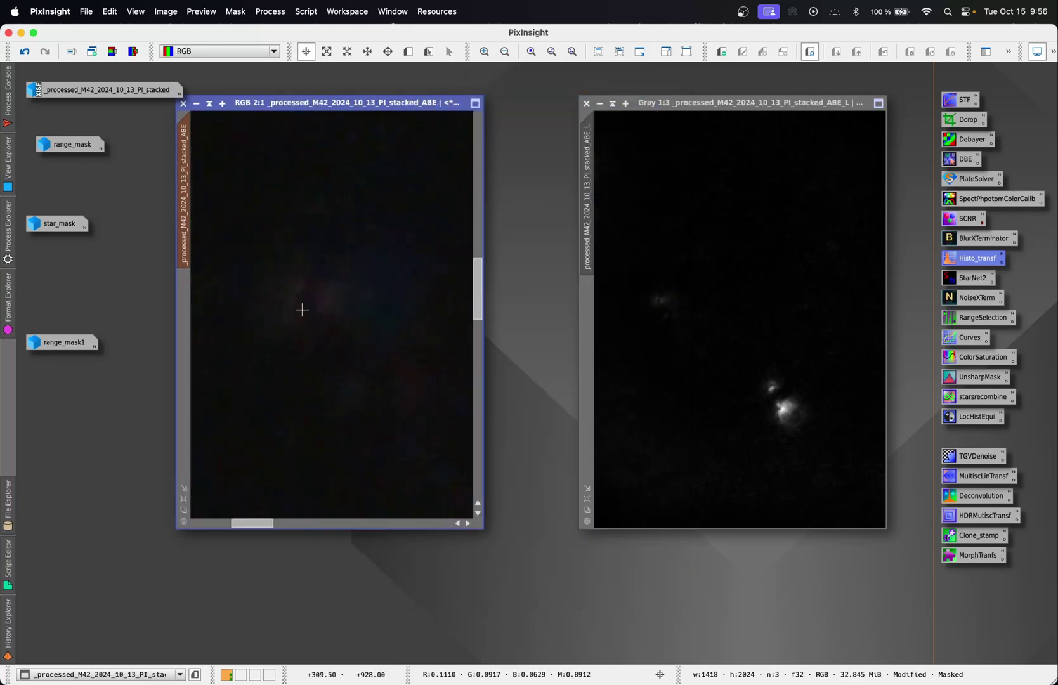
{"action": "right_click", "coordinate": [347, 324]}
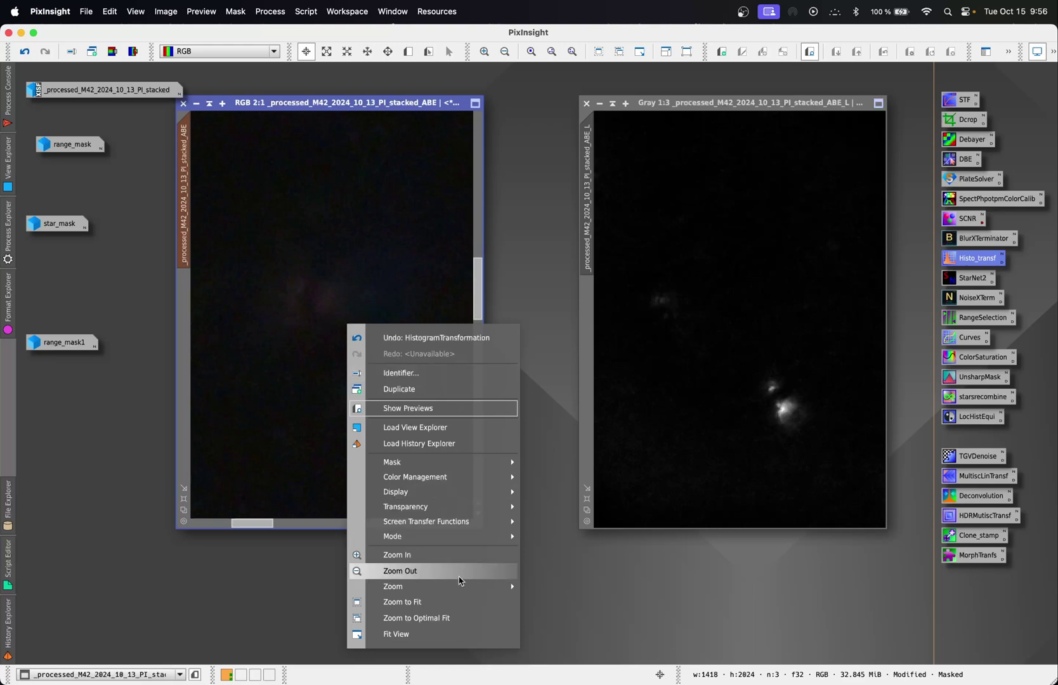
{"action": "left_click", "coordinate": [447, 602]}
{"action": "scroll", "coordinate": [373, 406], "scroll_direction": "up", "scroll_amount": 3}
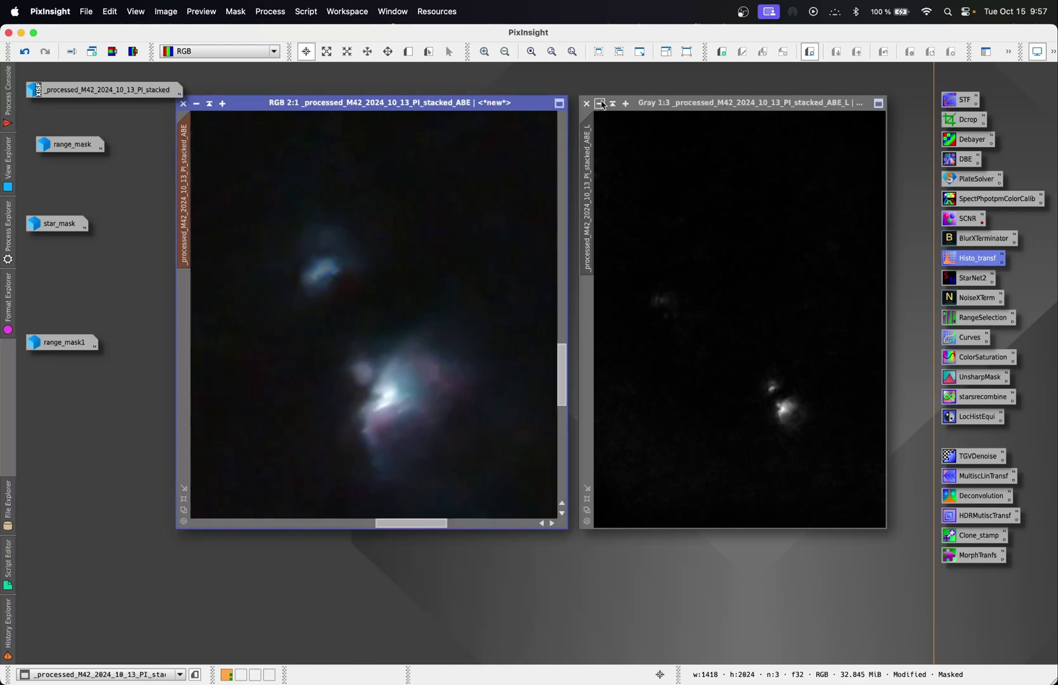
- Minimize the lightness mask image, park its icon beside the other mask icons, and enlarge the colour image window
{"action": "left_click", "coordinate": [600, 104]}
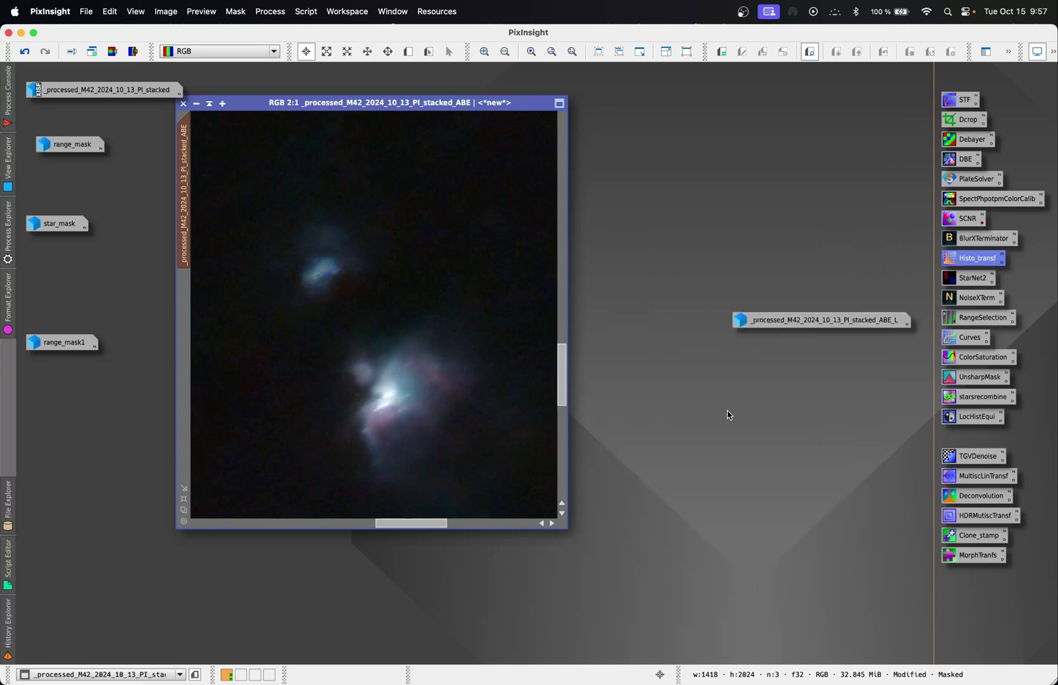
{"action": "left_click_drag", "start_coordinate": [781, 315], "coordinate": [70, 253]}
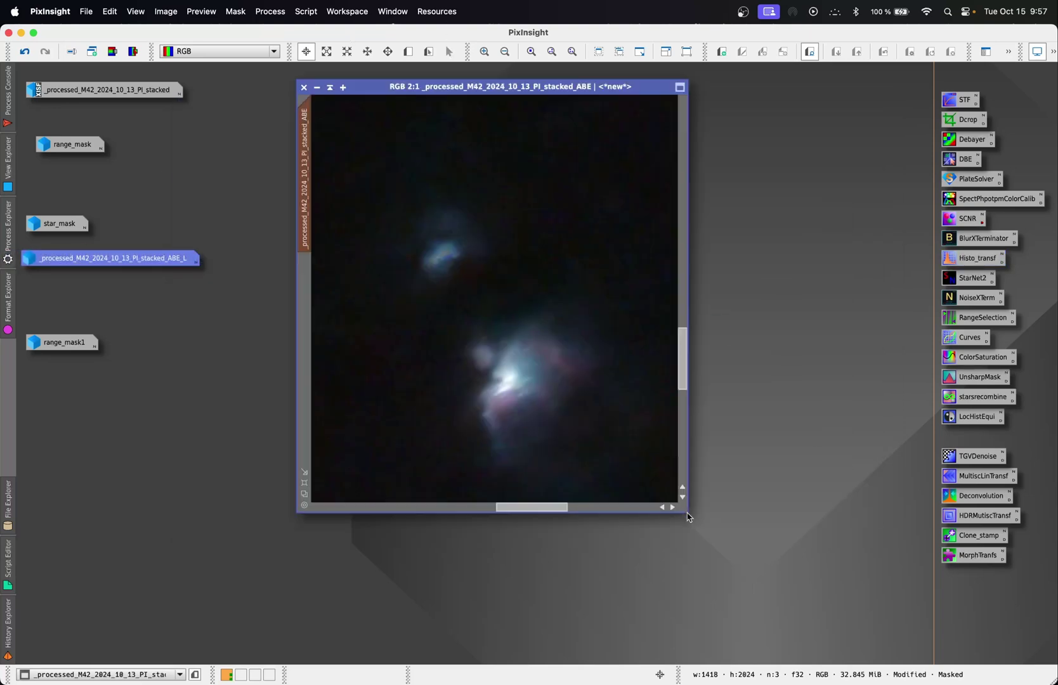
{"action": "left_click_drag", "start_coordinate": [688, 517], "coordinate": [853, 619]}
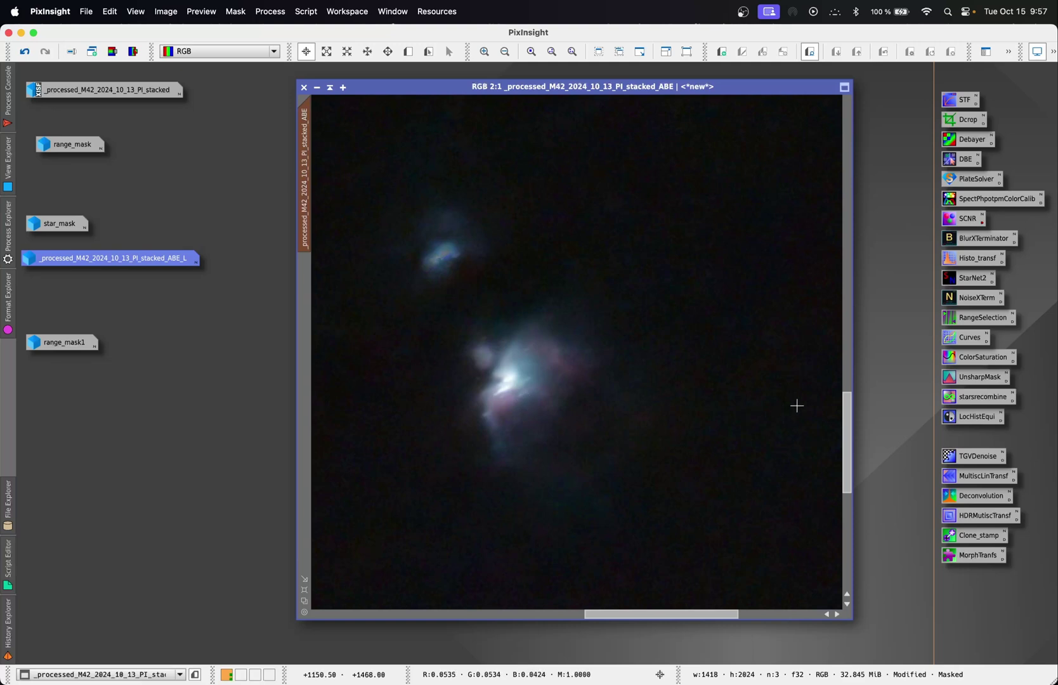
- Sharpen the masked colour image with UnsharpMask at amount 0.43 using live preview, close the tool, and compare before and after
{"action": "double_click", "coordinate": [977, 383]}
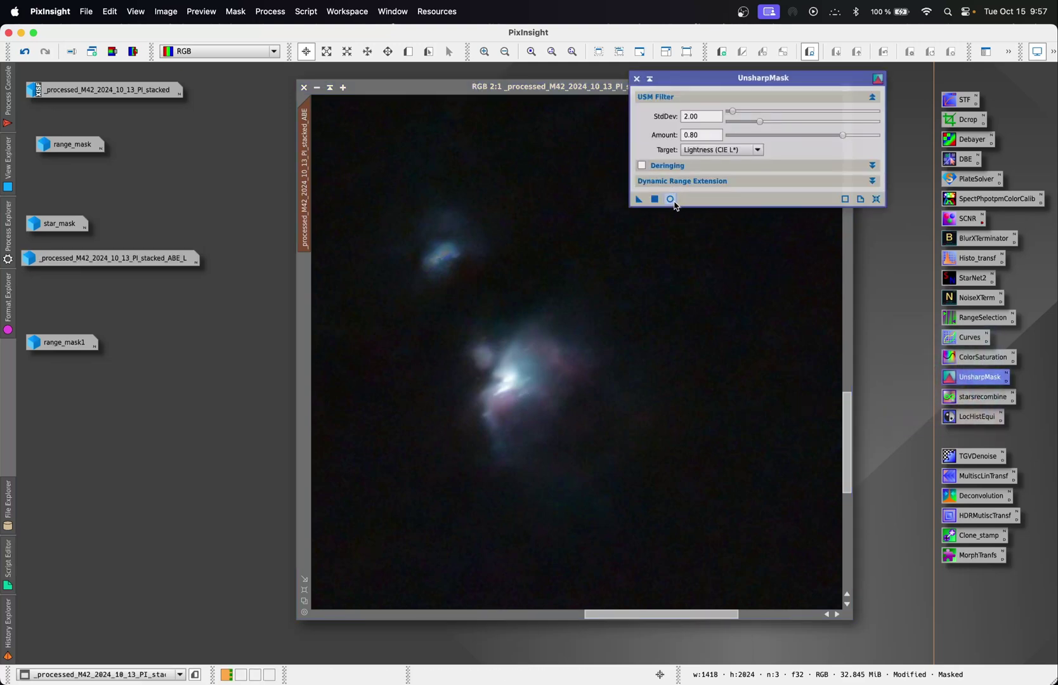
{"action": "left_click", "coordinate": [670, 199]}
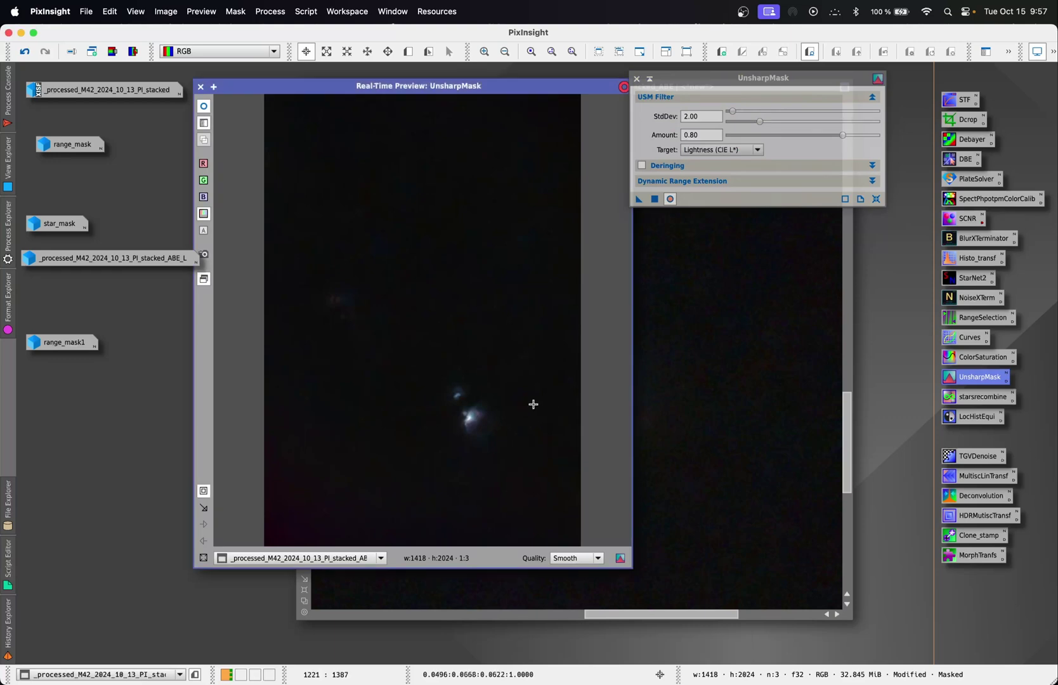
{"action": "left_click_drag", "start_coordinate": [448, 440], "coordinate": [495, 351]}
{"action": "left_click_drag", "start_coordinate": [495, 364], "coordinate": [496, 363]}
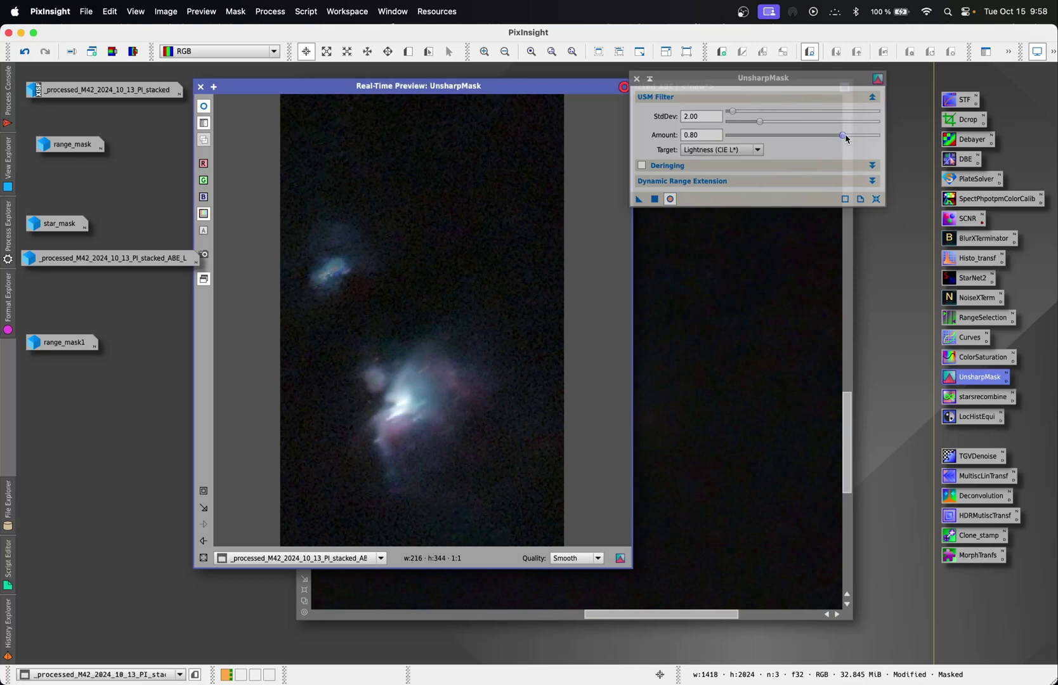
{"action": "left_click_drag", "start_coordinate": [847, 138], "coordinate": [785, 136]}
{"action": "left_click", "coordinate": [654, 200]}
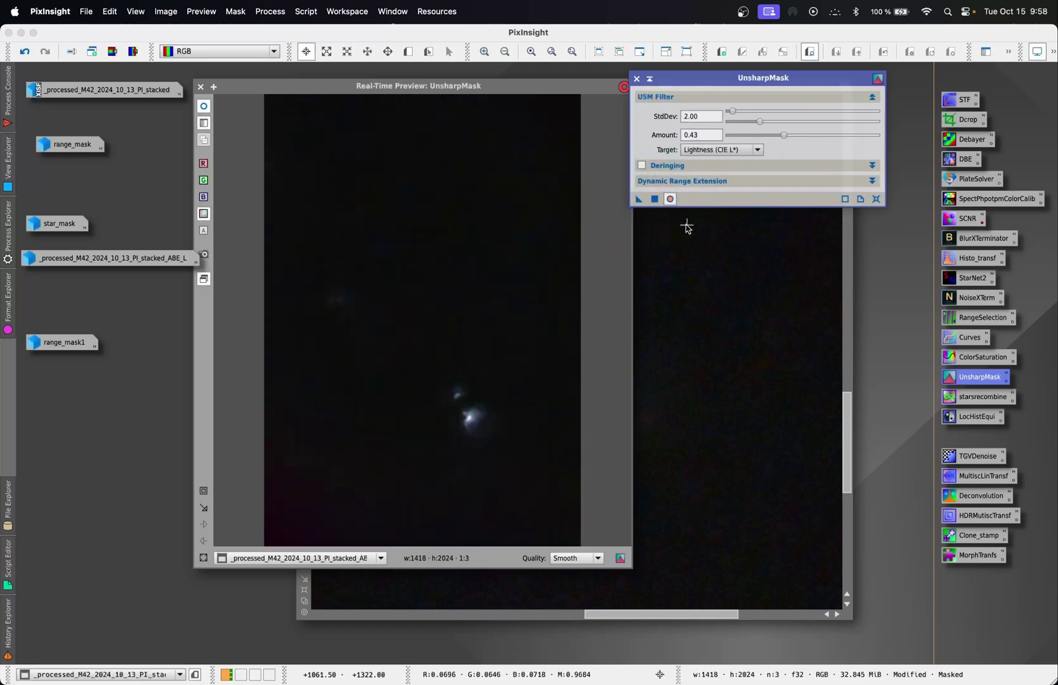
{"action": "left_click", "coordinate": [200, 87]}
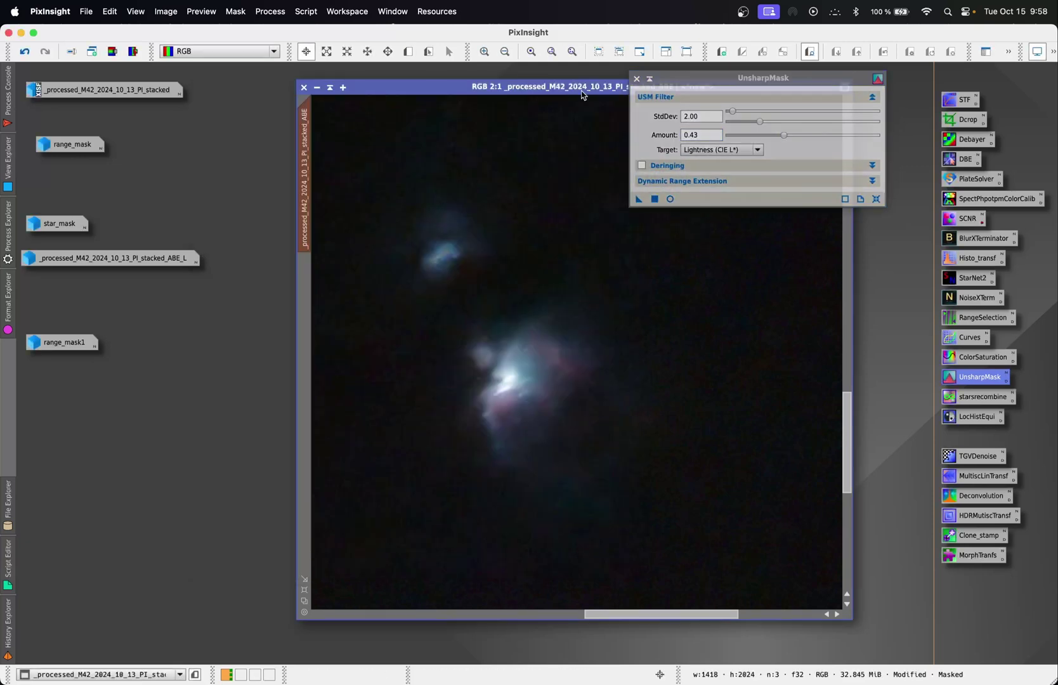
{"action": "left_click", "coordinate": [636, 79]}
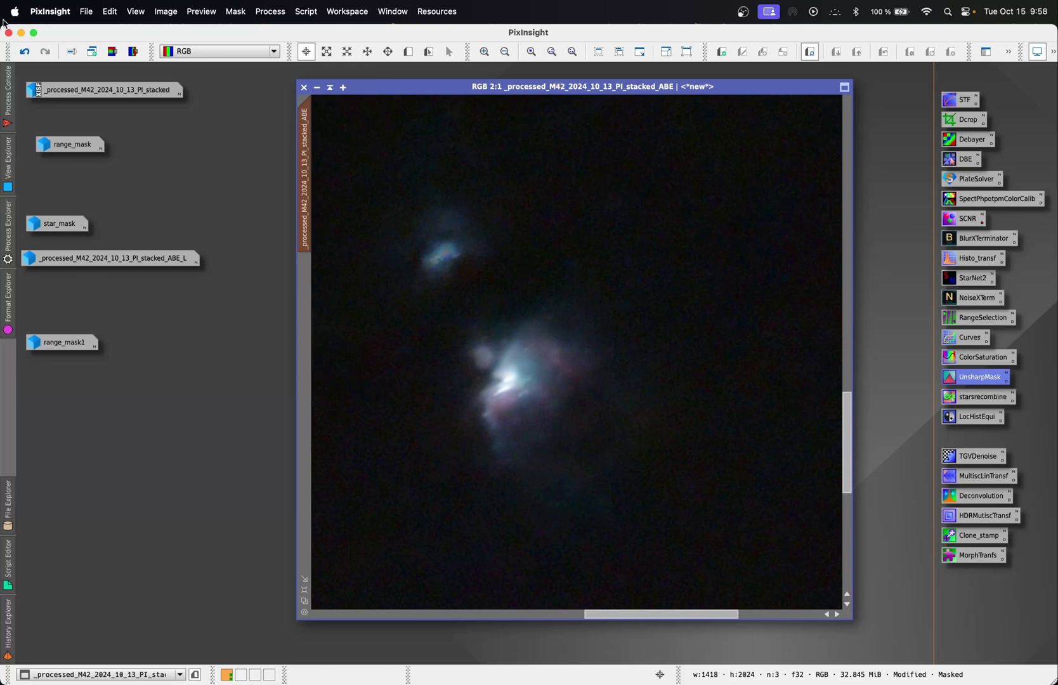
{"action": "left_click", "coordinate": [24, 55]}
{"action": "left_click", "coordinate": [46, 53]}
- Apply LocalHistogramEqualization to the colour image with amount 0.380, previewing the nebula area live, and close the tool and preview
{"action": "double_click", "coordinate": [974, 420]}
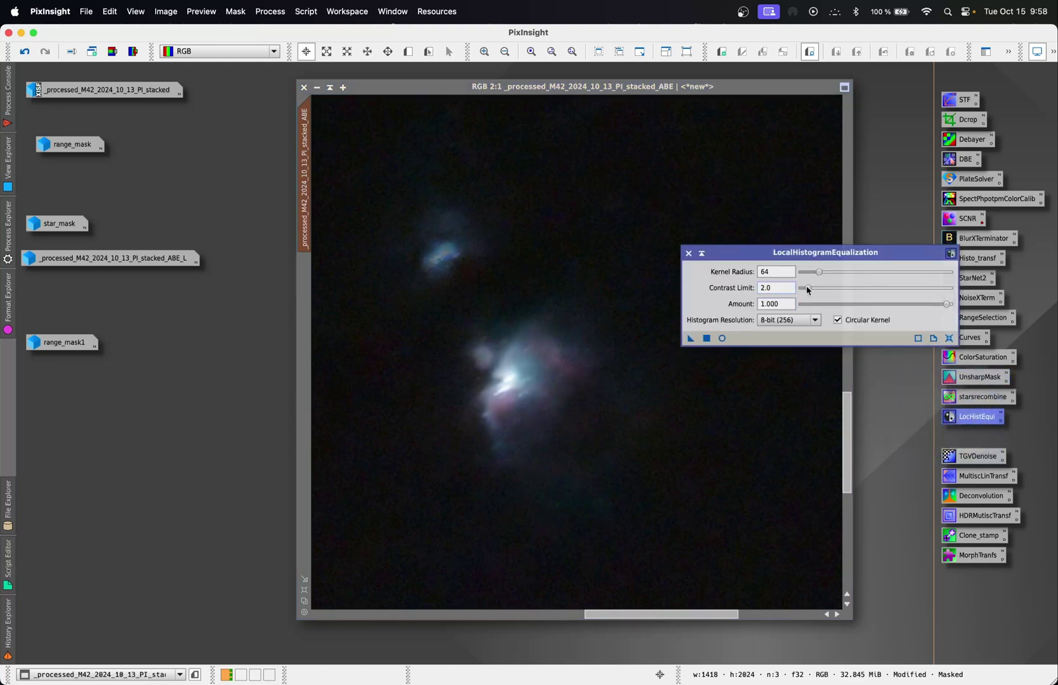
{"action": "left_click", "coordinate": [722, 338]}
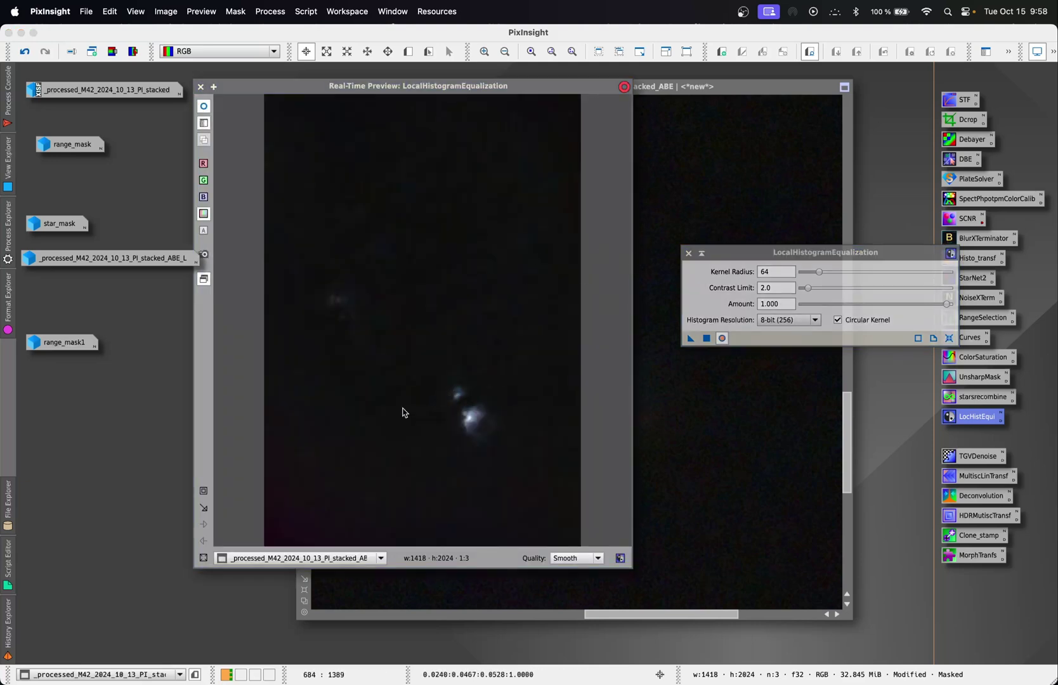
{"action": "left_click", "coordinate": [204, 495]}
{"action": "left_click_drag", "start_coordinate": [435, 451], "coordinate": [519, 373]}
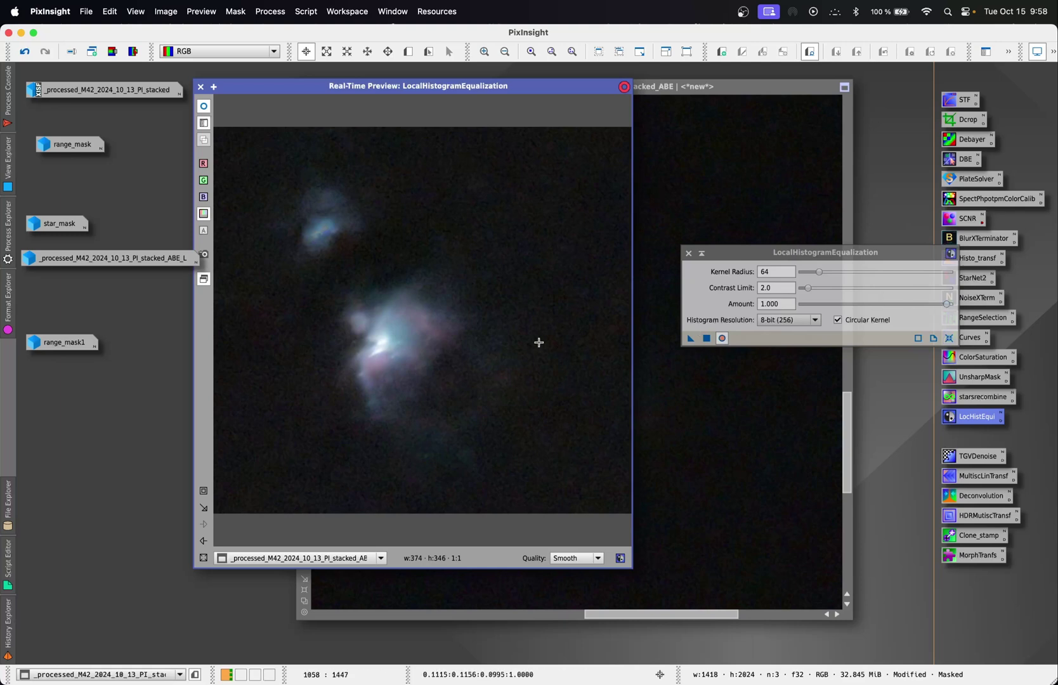
{"action": "left_click", "coordinate": [550, 326]}
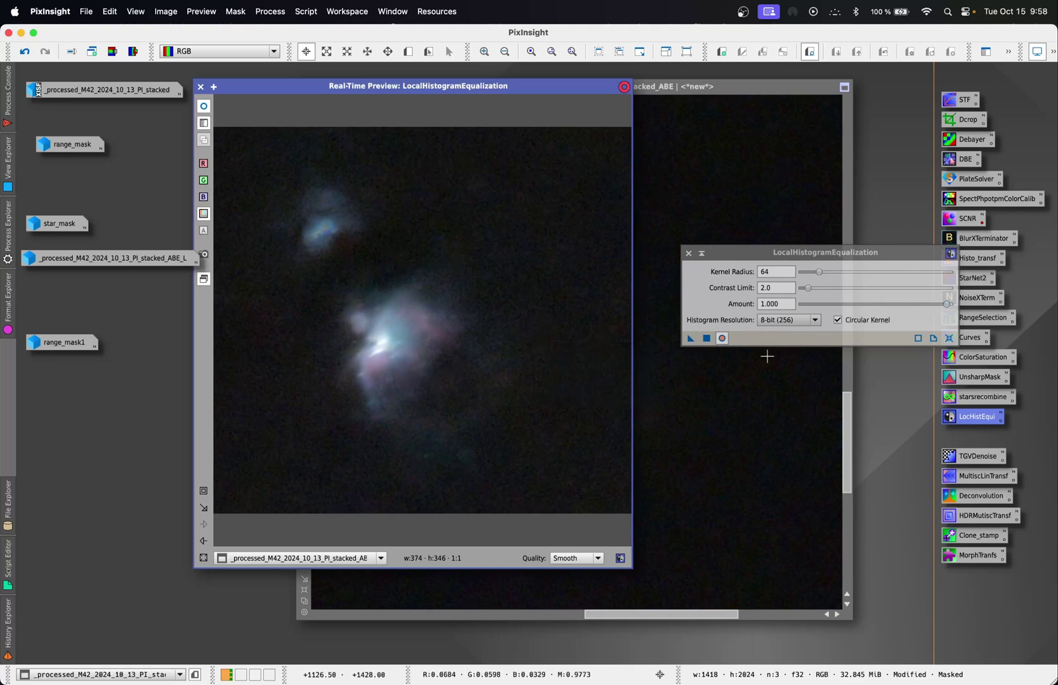
{"action": "left_click_drag", "start_coordinate": [948, 307], "coordinate": [860, 306]}
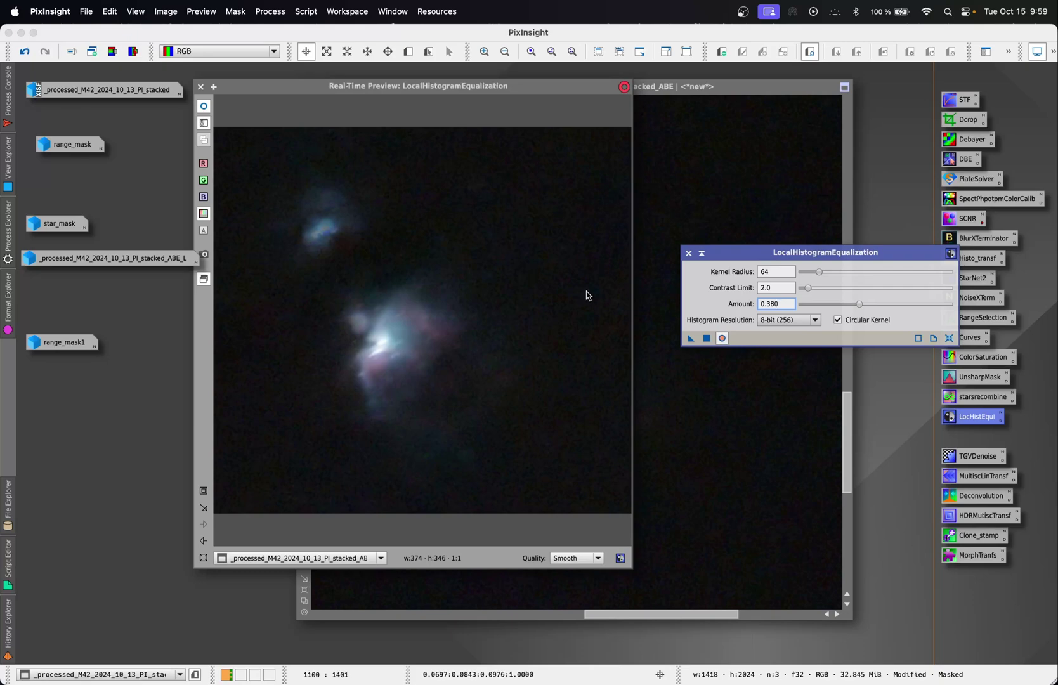
{"action": "left_click", "coordinate": [706, 339]}
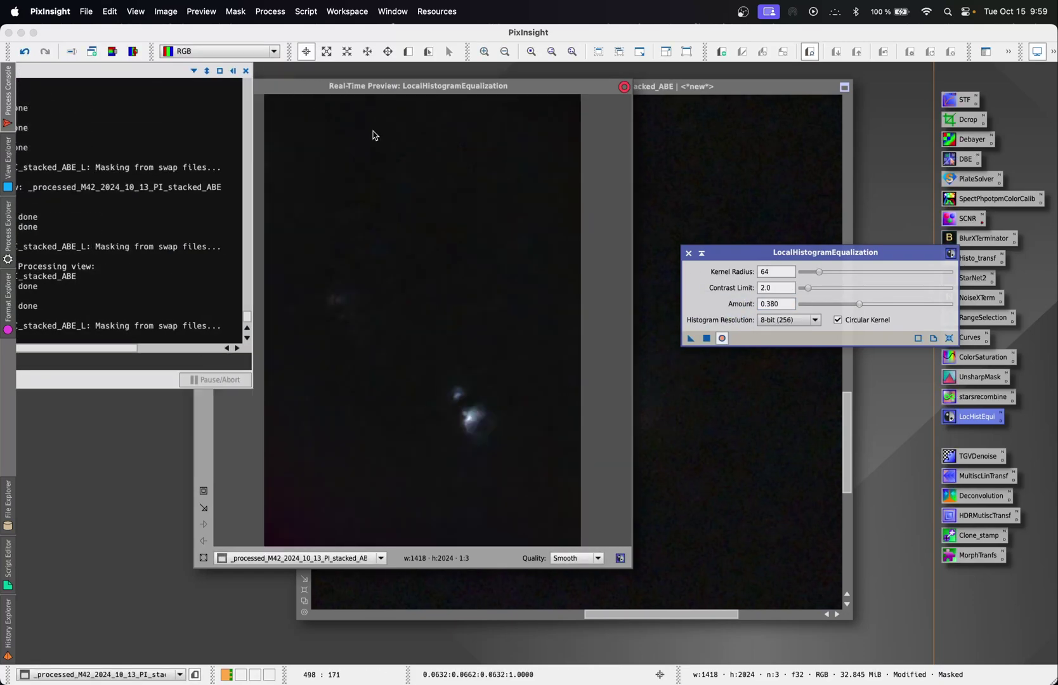
{"action": "left_click", "coordinate": [201, 87]}
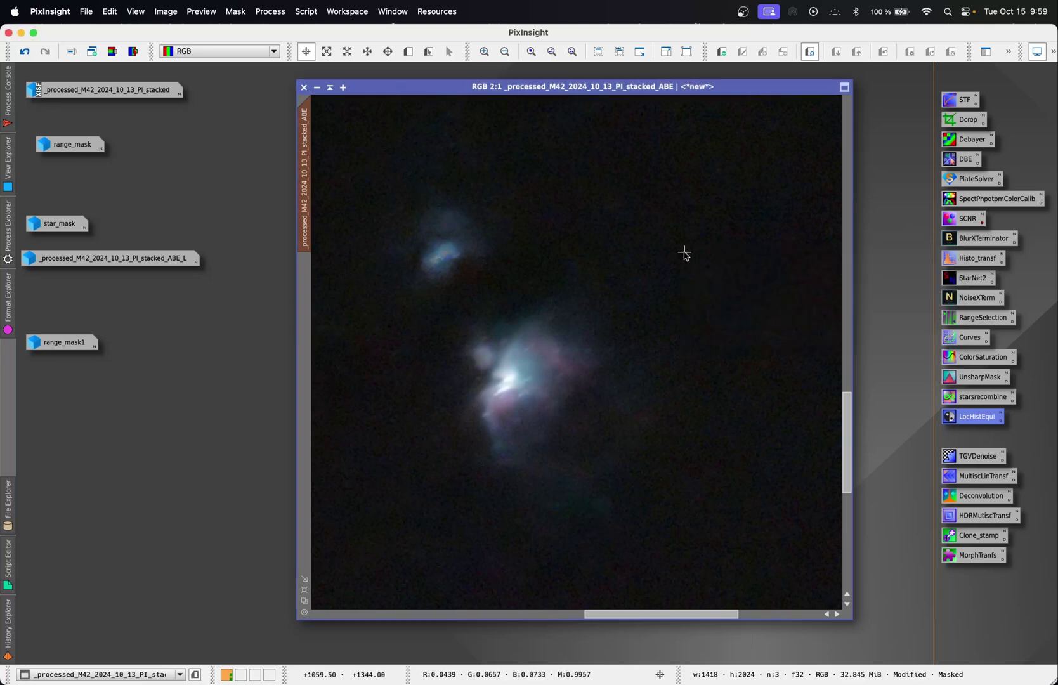
{"action": "left_click", "coordinate": [689, 254]}
- Compare the bright nebula before and after LocalHistogramEqualization by undoing and redoing the process twice
{"action": "left_click", "coordinate": [26, 49]}
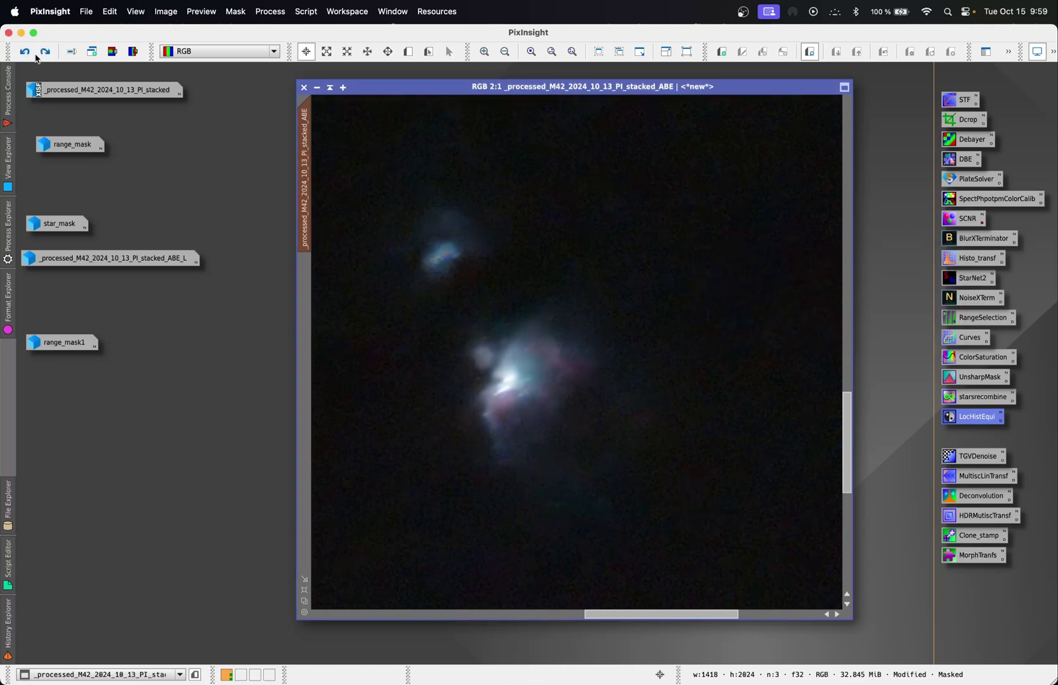
{"action": "left_click", "coordinate": [45, 54]}
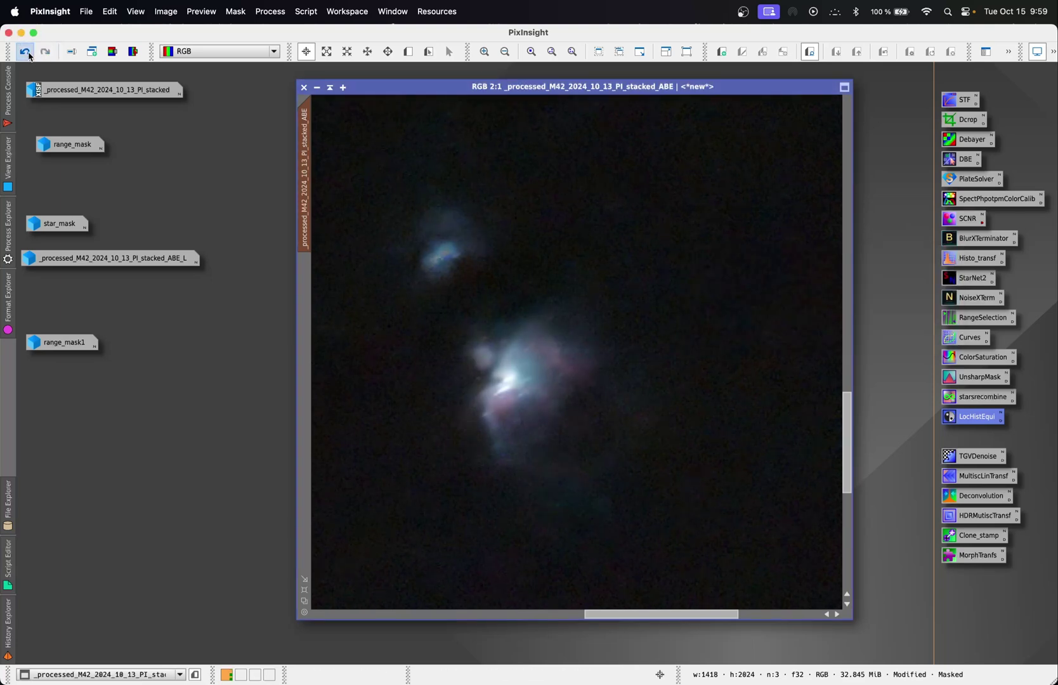
{"action": "left_click", "coordinate": [30, 55]}
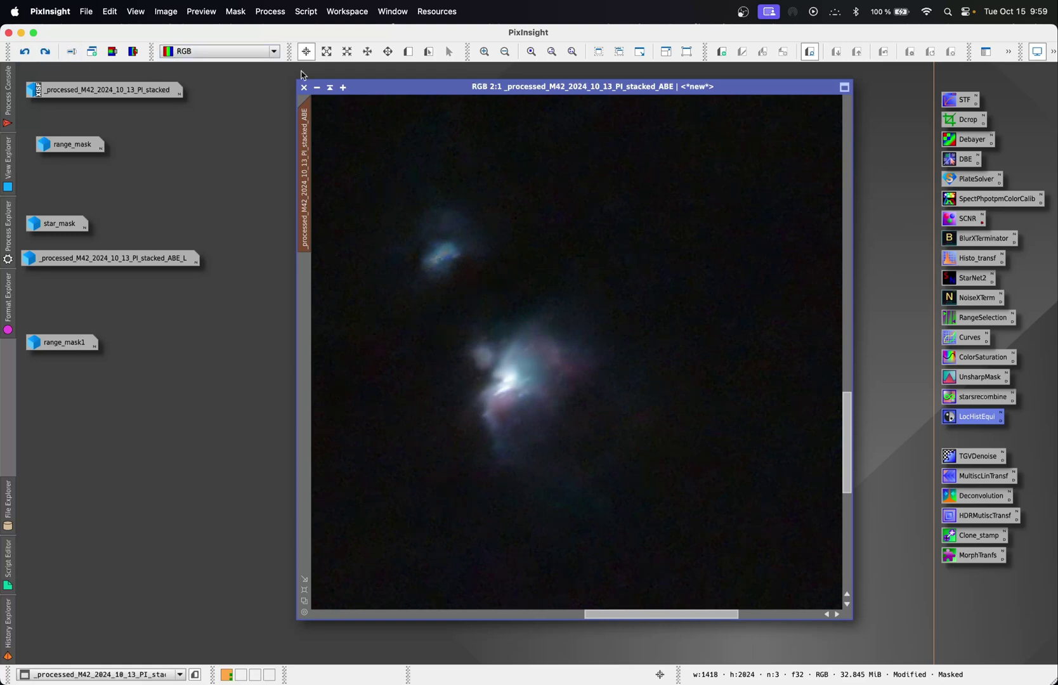
{"action": "left_click", "coordinate": [45, 52]}
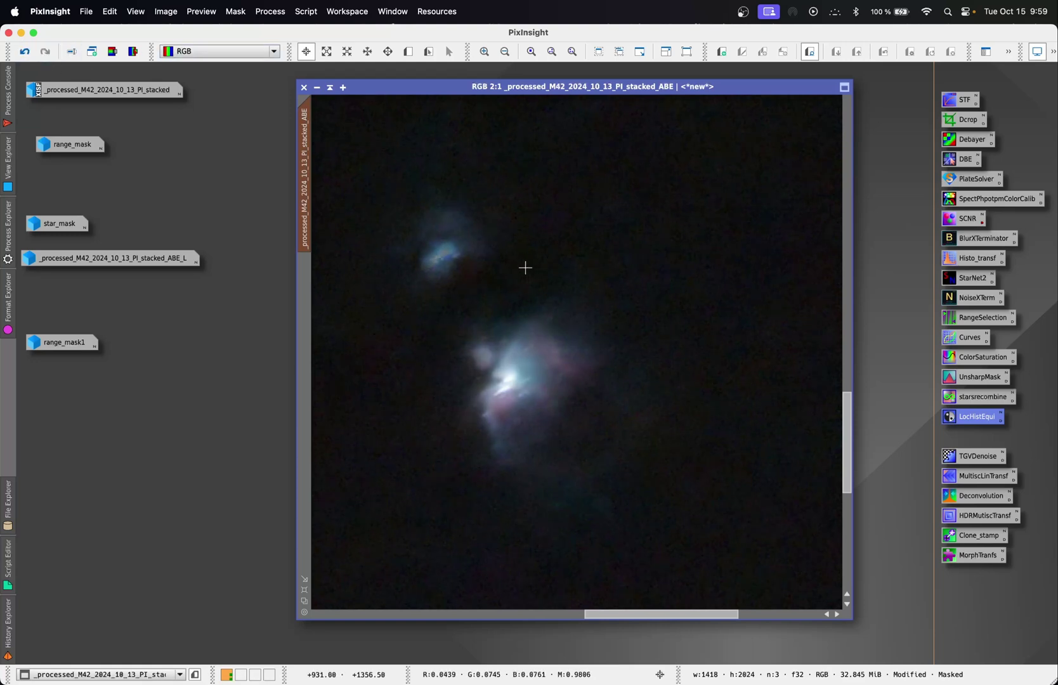
- Inspect the faint nebulosity away from the main nebula, toggling LocalHistogramEqualization off and back on to compare
{"action": "scroll", "coordinate": [525, 267], "scroll_direction": "down", "scroll_amount": 10}
{"action": "scroll", "coordinate": [548, 369], "scroll_direction": "up", "scroll_amount": 6}
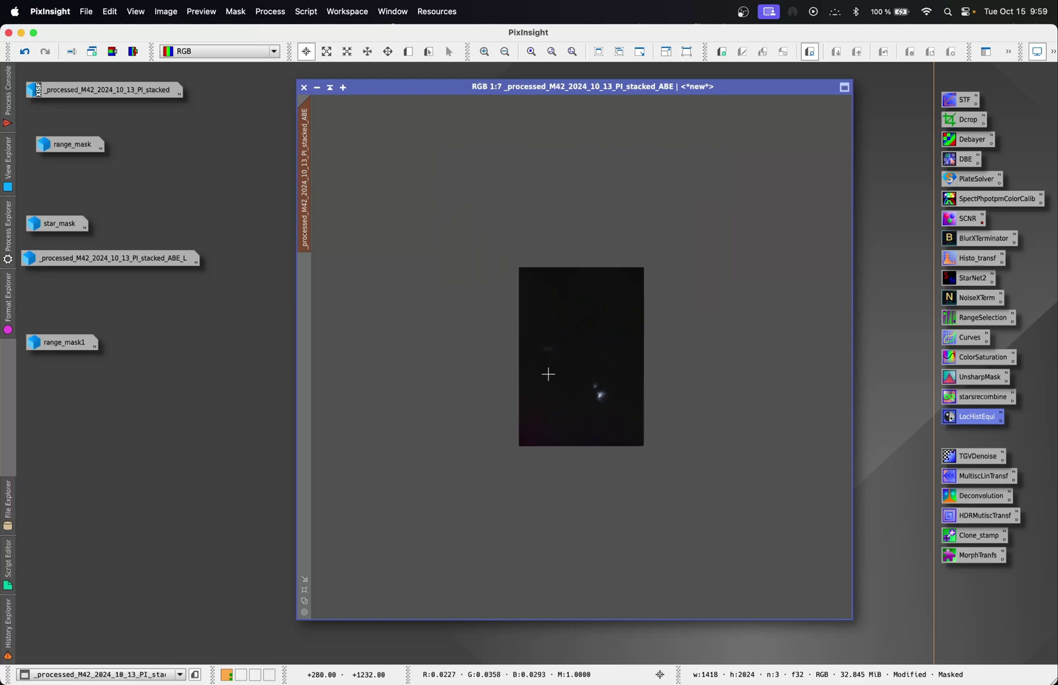
{"action": "scroll", "coordinate": [548, 369], "scroll_direction": "up", "scroll_amount": 4}
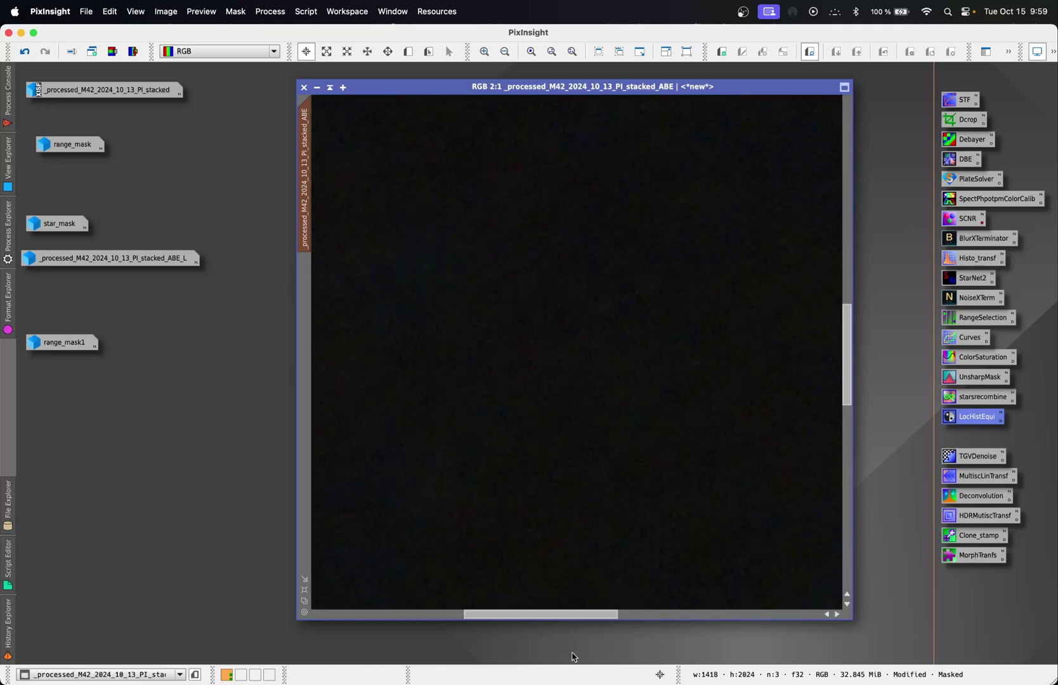
{"action": "left_click_drag", "start_coordinate": [565, 619], "coordinate": [461, 620]}
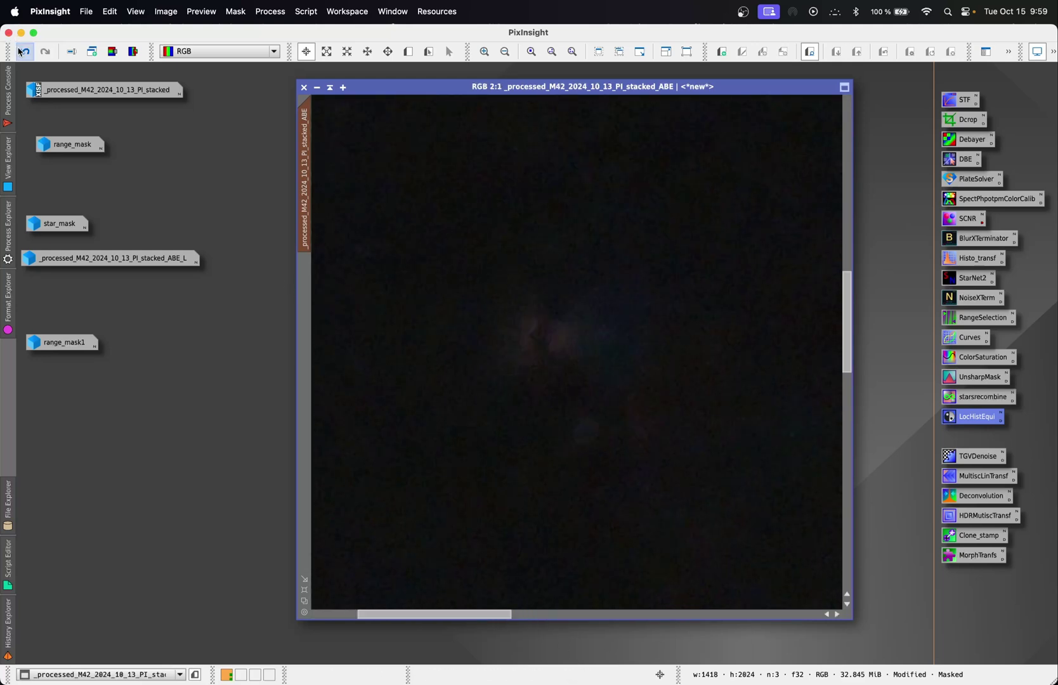
{"action": "left_click", "coordinate": [26, 53]}
{"action": "left_click", "coordinate": [45, 54]}
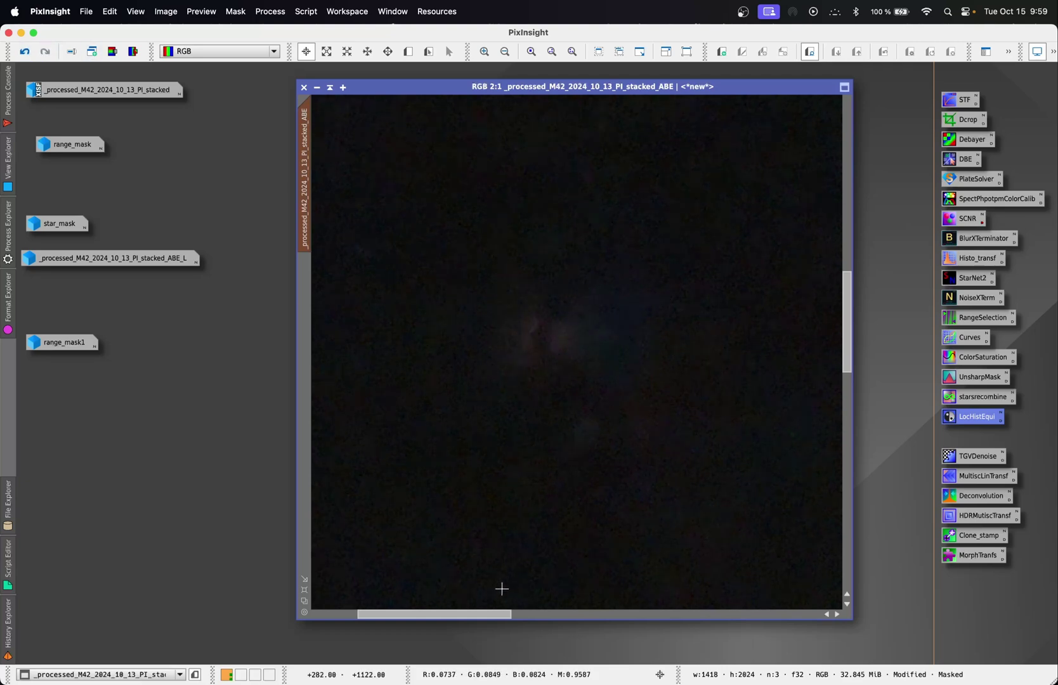
- Fit the whole colour image in view, zoom in on the bright nebula at 3:1, and enlarge the image window
{"action": "left_click_drag", "start_coordinate": [489, 614], "coordinate": [612, 606]}
{"action": "right_click", "coordinate": [656, 399]}
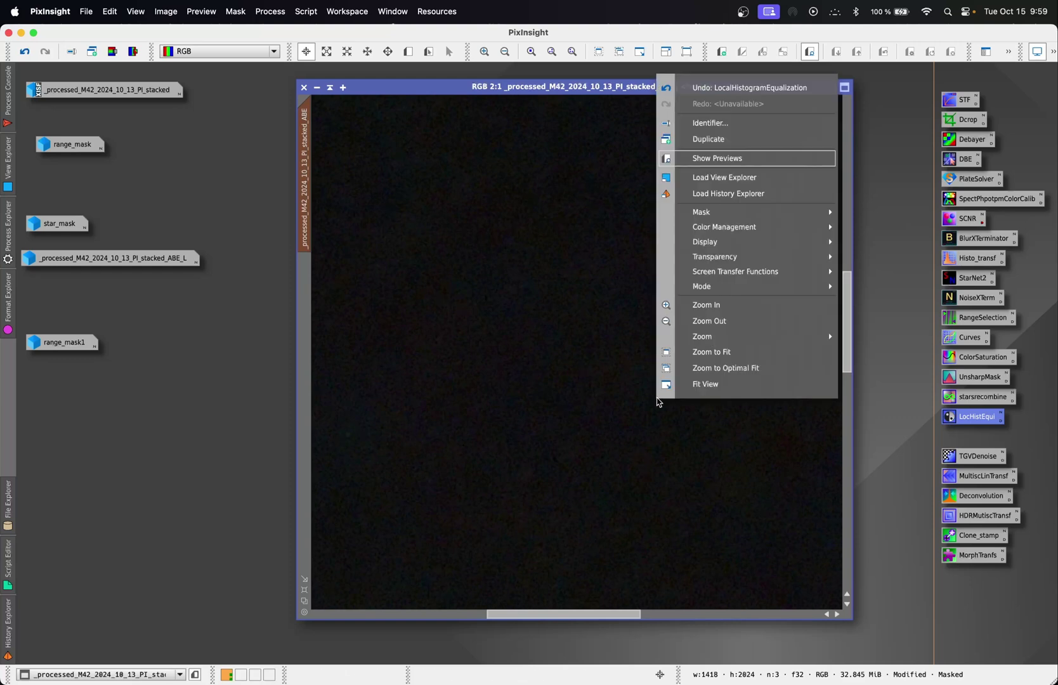
{"action": "left_click", "coordinate": [739, 352]}
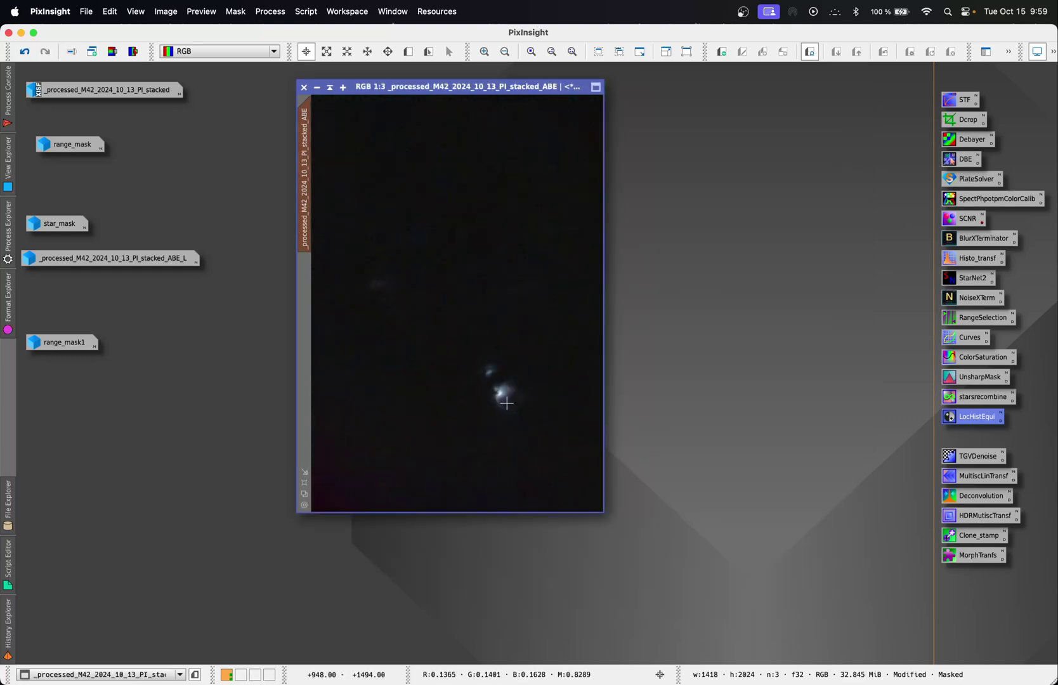
{"action": "scroll", "coordinate": [505, 402], "scroll_direction": "up", "scroll_amount": 3}
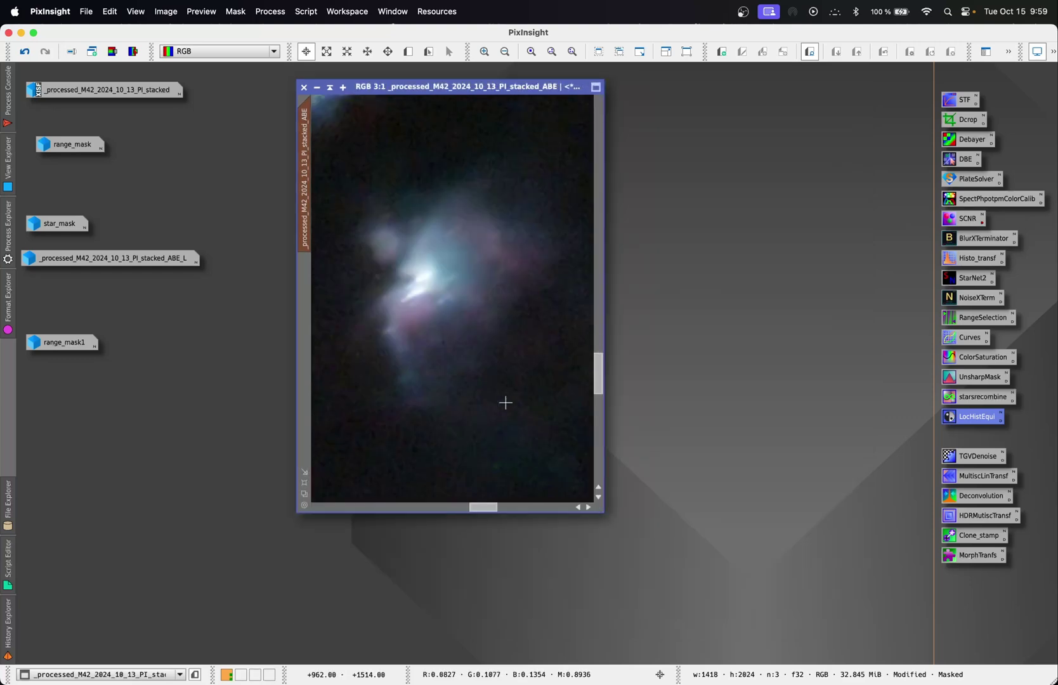
{"action": "left_click_drag", "start_coordinate": [602, 512], "coordinate": [912, 627]}
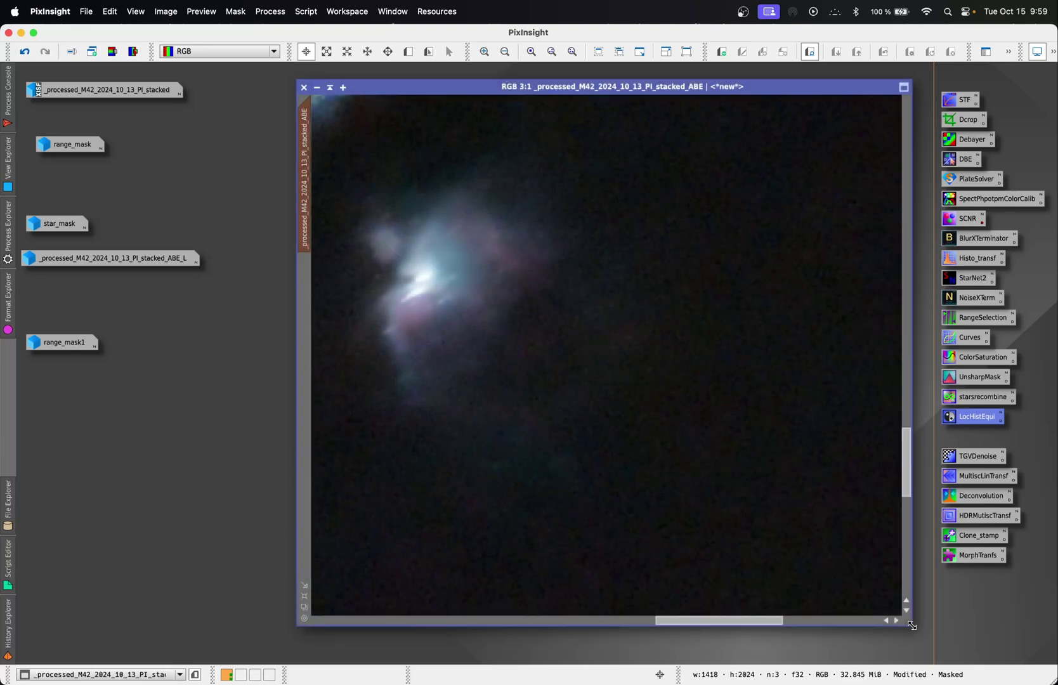
- Reduce noise in the masked colour image with NoiseXTerminator at a denoise strength below 0.90 and detail 0.15
{"action": "left_click_drag", "start_coordinate": [752, 622], "coordinate": [703, 620]}
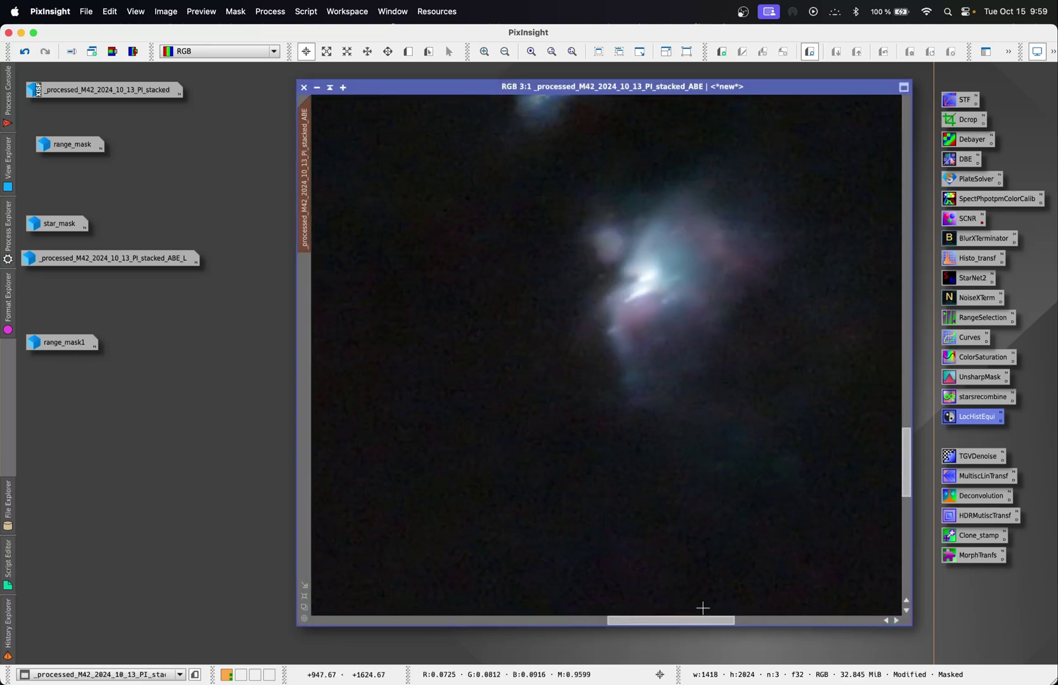
{"action": "left_click_drag", "start_coordinate": [908, 442], "coordinate": [909, 432]}
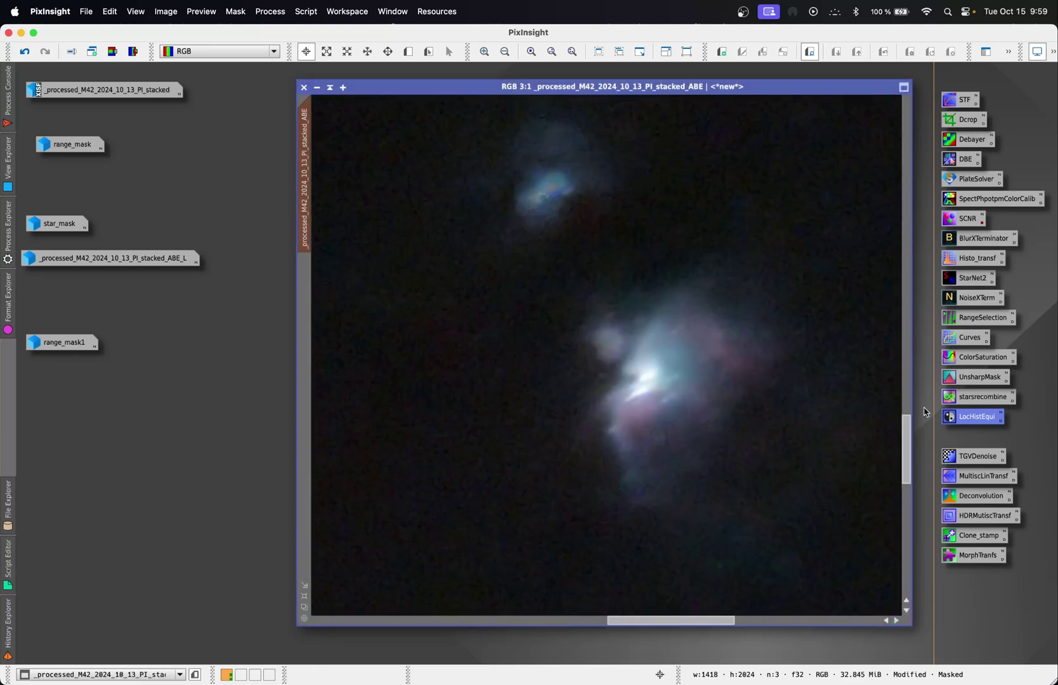
{"action": "double_click", "coordinate": [974, 298]}
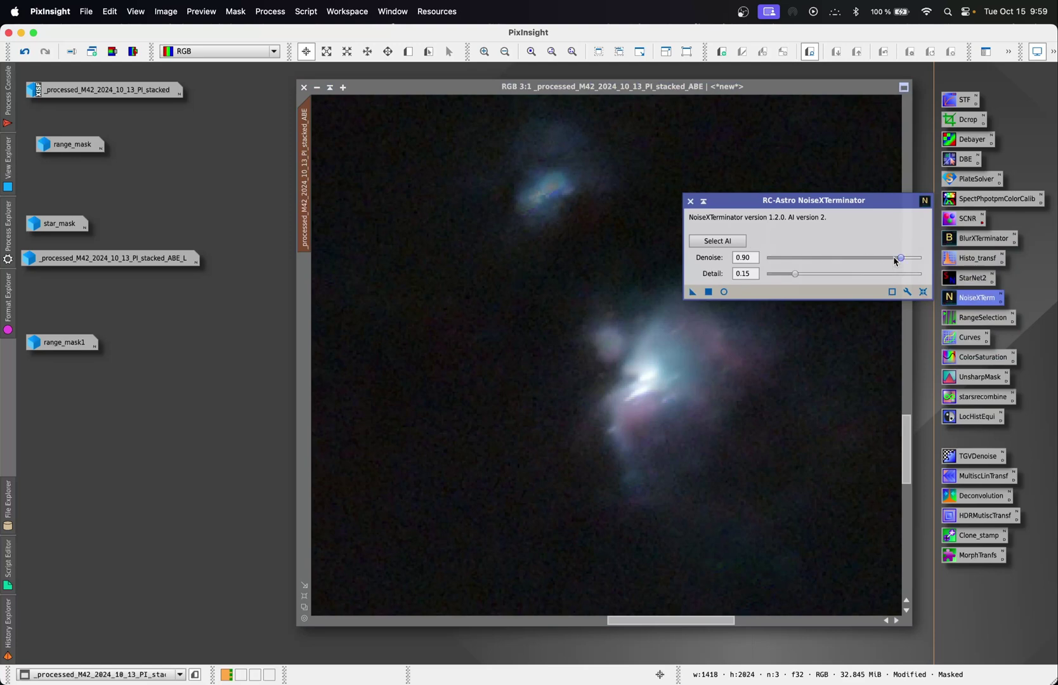
{"action": "left_click_drag", "start_coordinate": [902, 259], "coordinate": [876, 260]}
{"action": "left_click", "coordinate": [692, 293]}
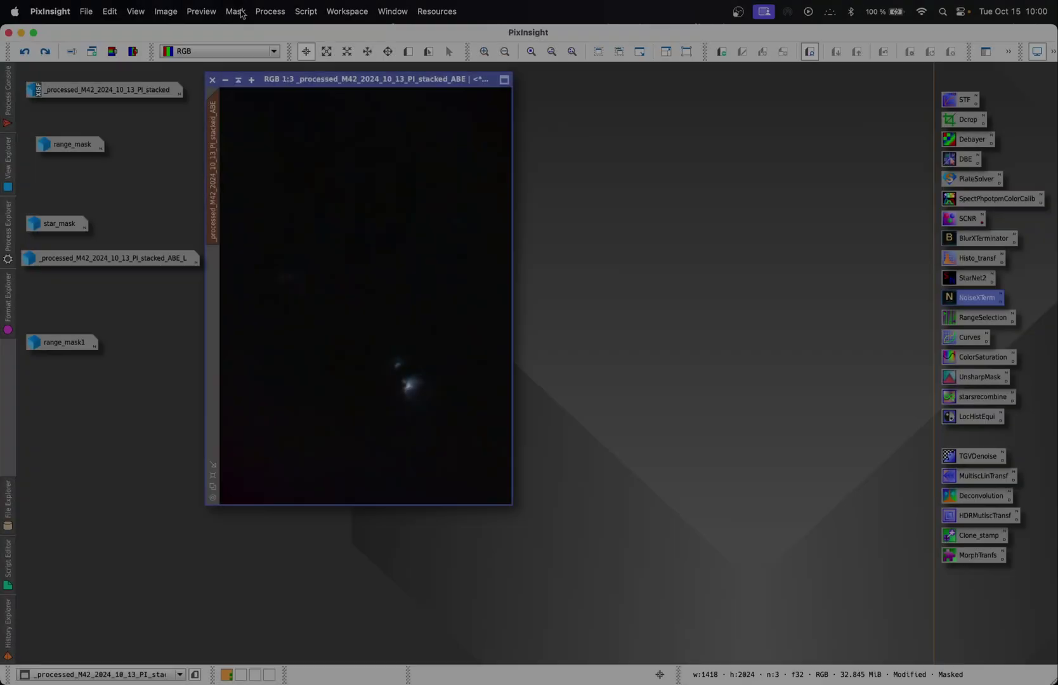
- Show the mask overlay on the colour image and invert the mask so the background is protected
{"action": "left_click", "coordinate": [235, 10]}
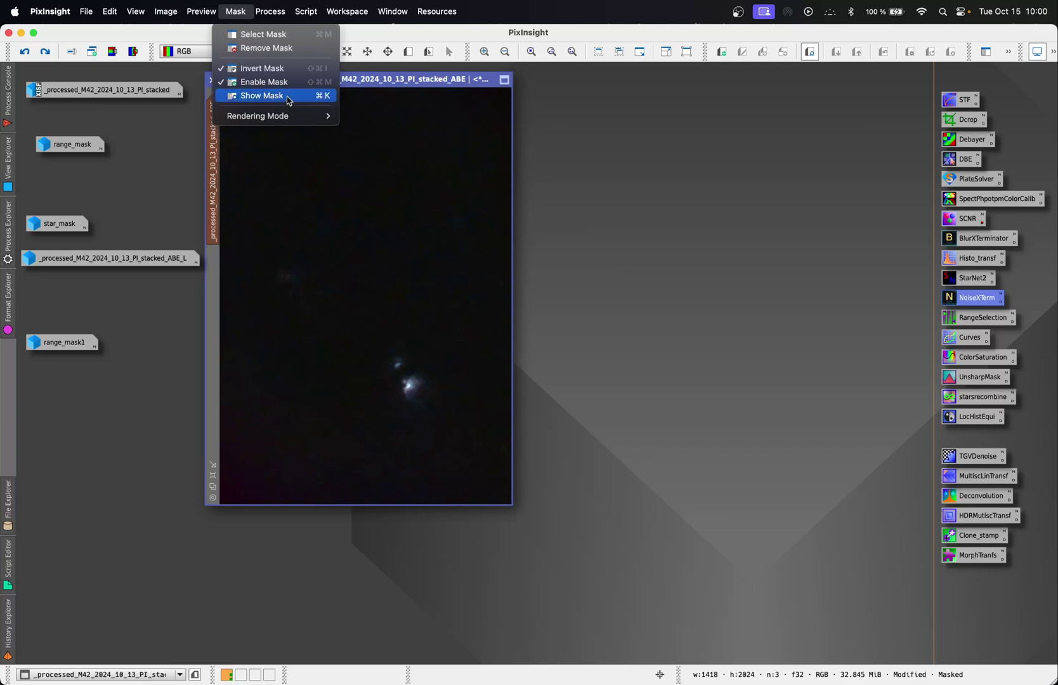
{"action": "left_click", "coordinate": [263, 95]}
{"action": "left_click", "coordinate": [235, 11]}
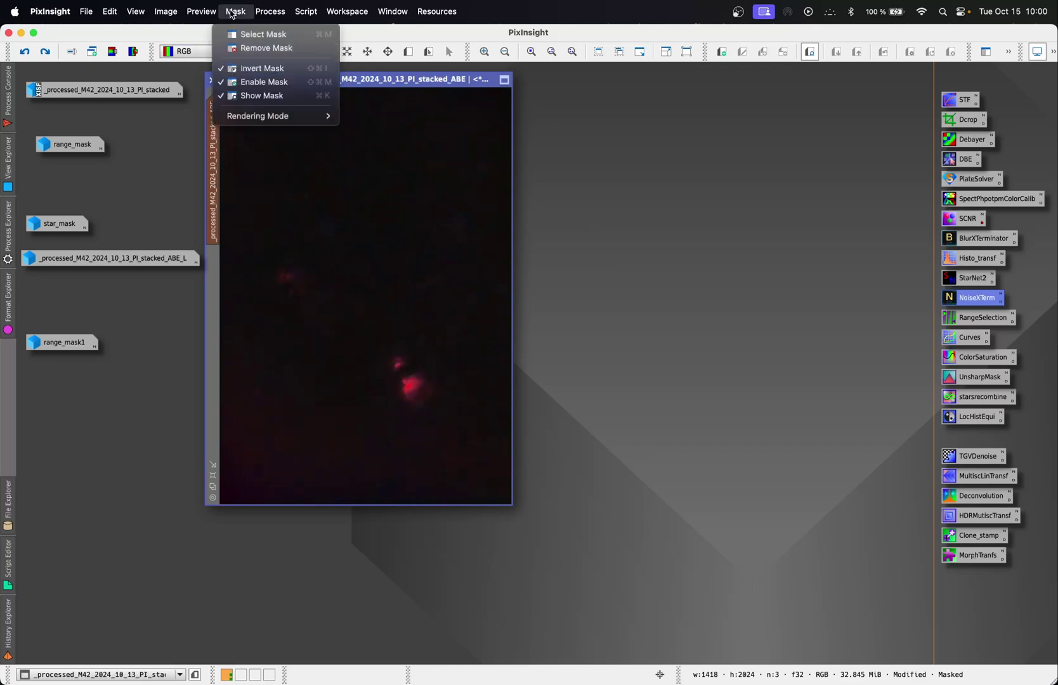
{"action": "left_click", "coordinate": [264, 68]}
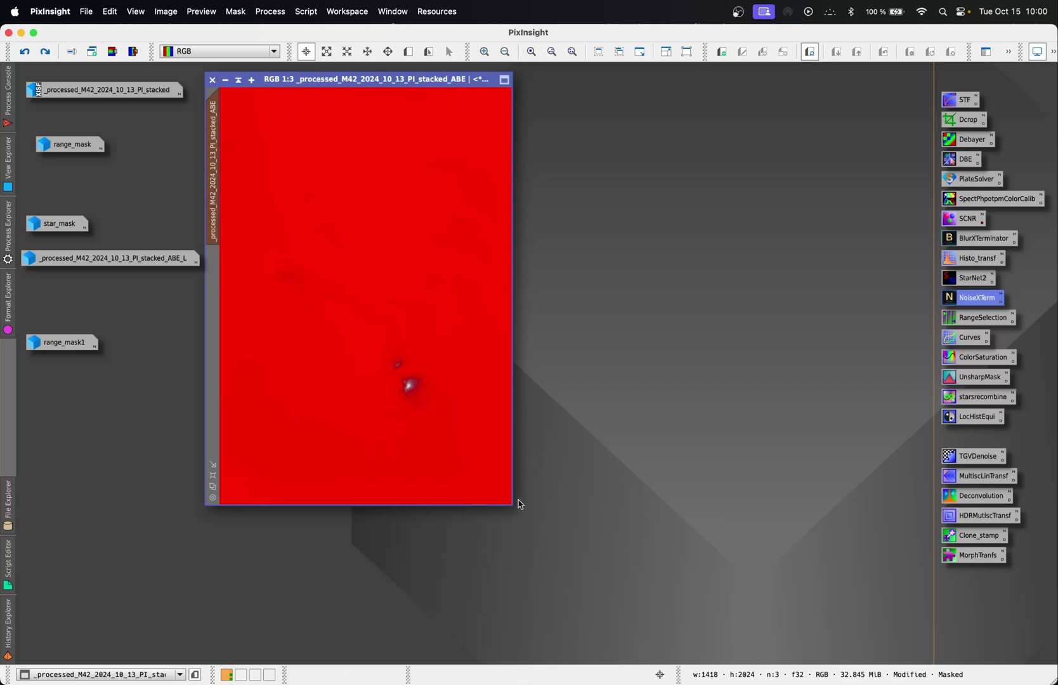
- Enlarge the image window to inspect the inverted mask over the nebula, and hide the mask overlay
{"action": "left_click_drag", "start_coordinate": [511, 506], "coordinate": [765, 612]}
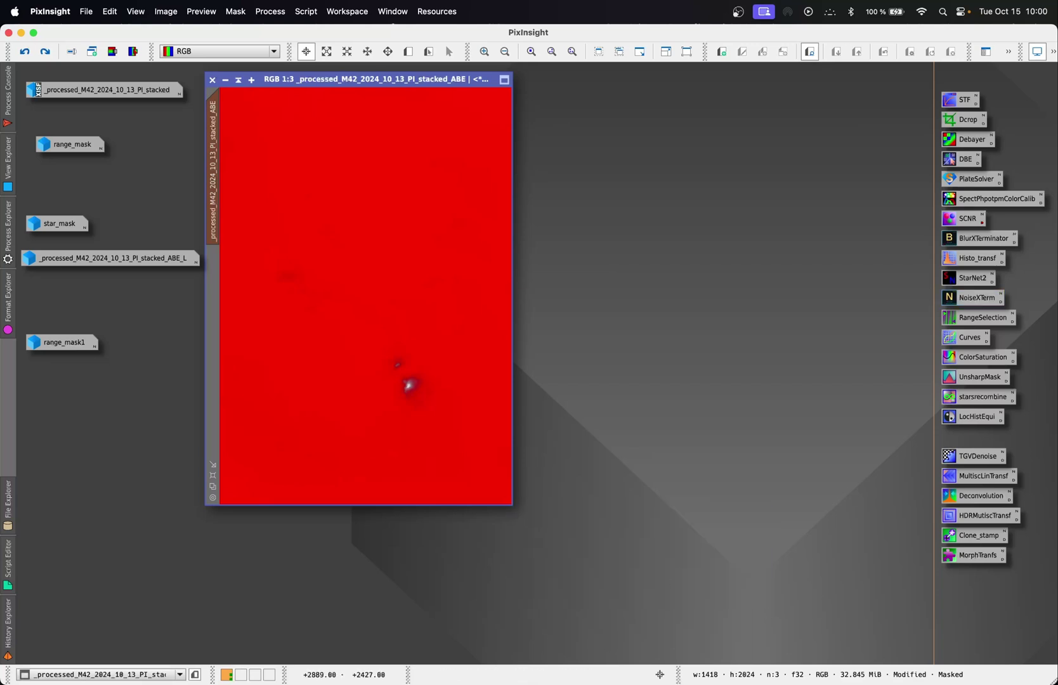
{"action": "left_click_drag", "start_coordinate": [512, 505], "coordinate": [815, 611]}
{"action": "scroll", "coordinate": [593, 437], "scroll_direction": "up", "scroll_amount": 1}
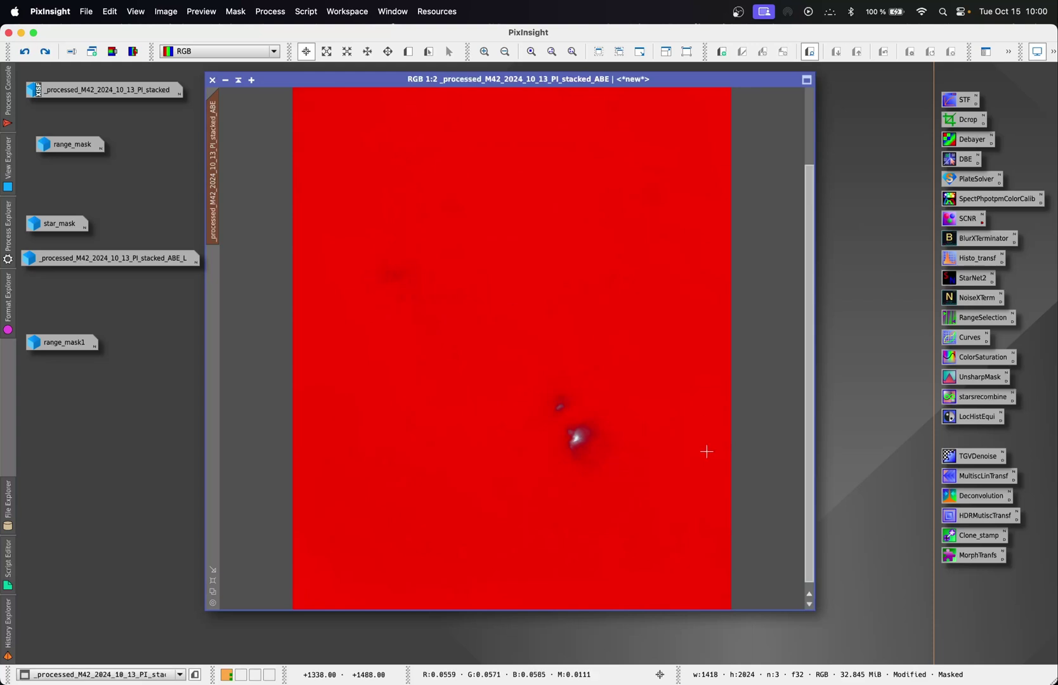
{"action": "left_click", "coordinate": [233, 12]}
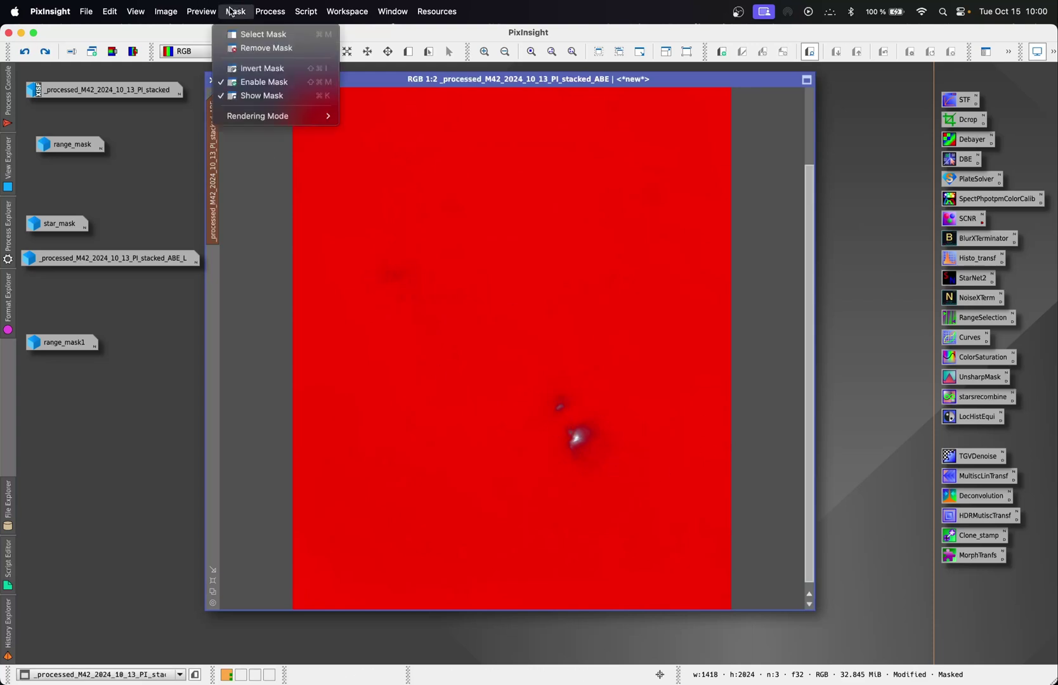
{"action": "left_click", "coordinate": [303, 95]}
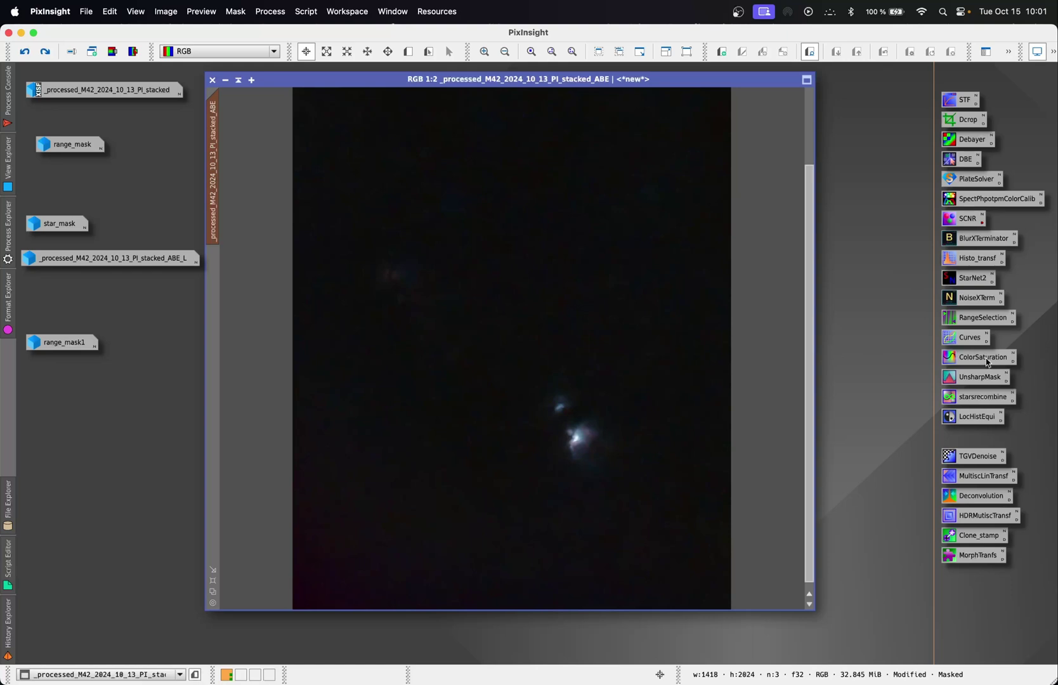
- Sharpen the nebula with UnsharpMask at StdDev 2.00 and amount 0.35, previewing it live, and close the preview and tool
{"action": "scroll", "coordinate": [586, 440], "scroll_direction": "up", "scroll_amount": 2}
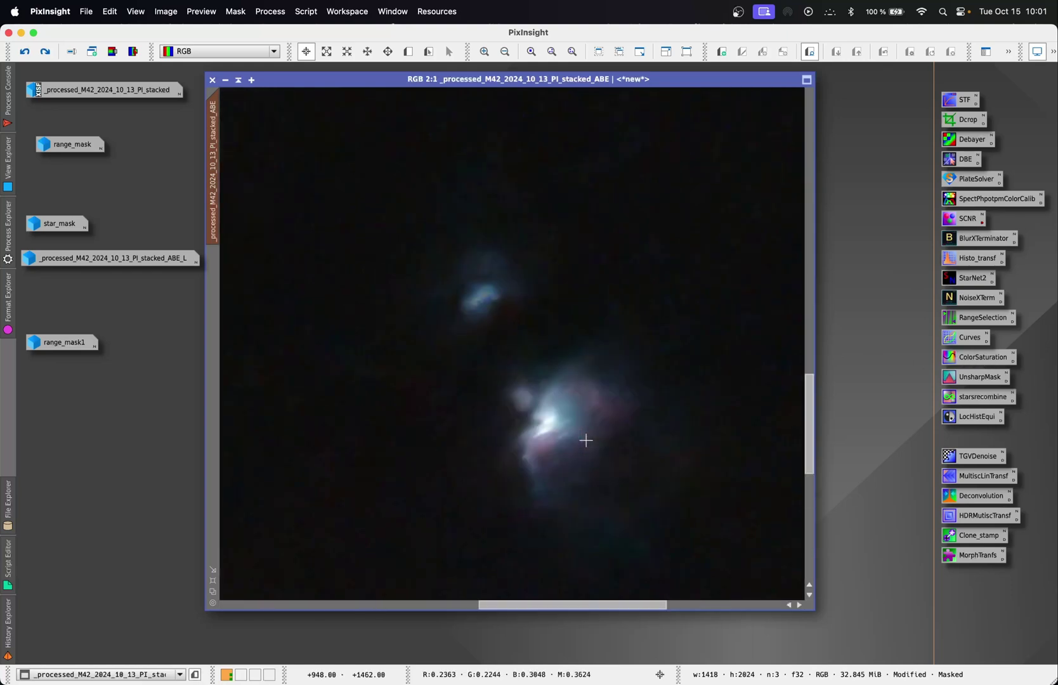
{"action": "scroll", "coordinate": [586, 440], "scroll_direction": "up", "scroll_amount": 1}
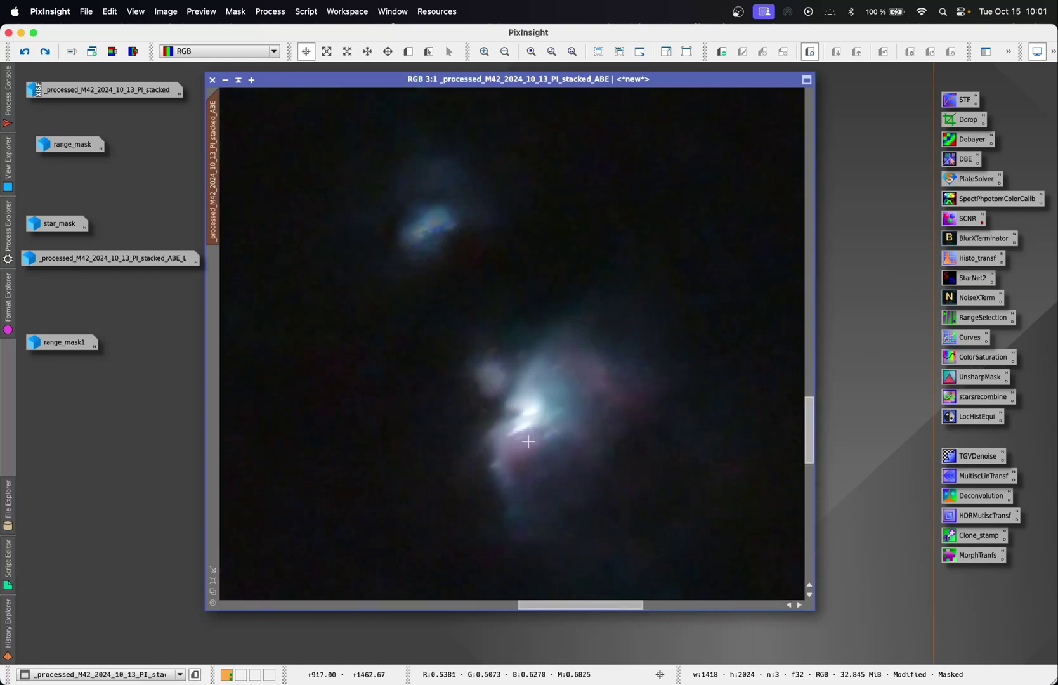
{"action": "double_click", "coordinate": [989, 383]}
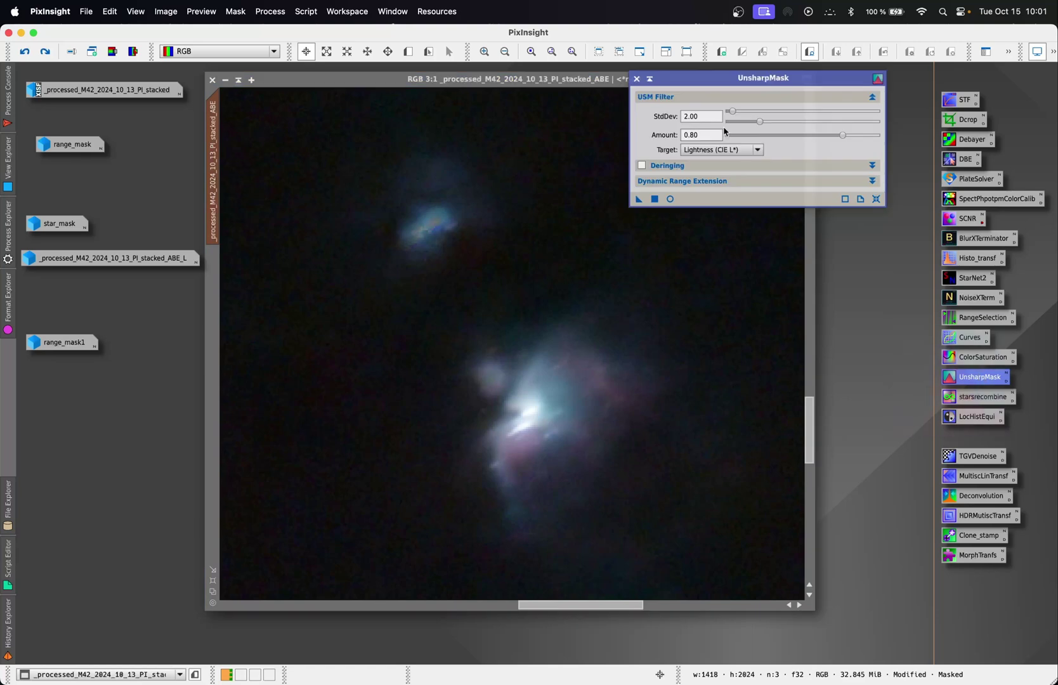
{"action": "left_click", "coordinate": [670, 199]}
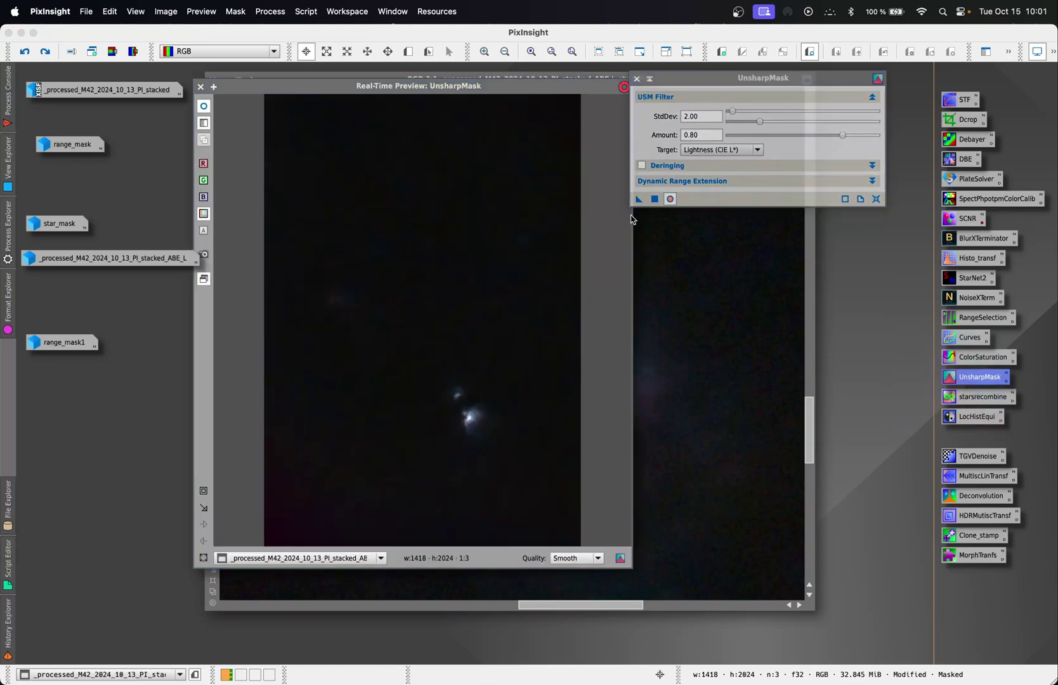
{"action": "left_click_drag", "start_coordinate": [443, 447], "coordinate": [498, 383]}
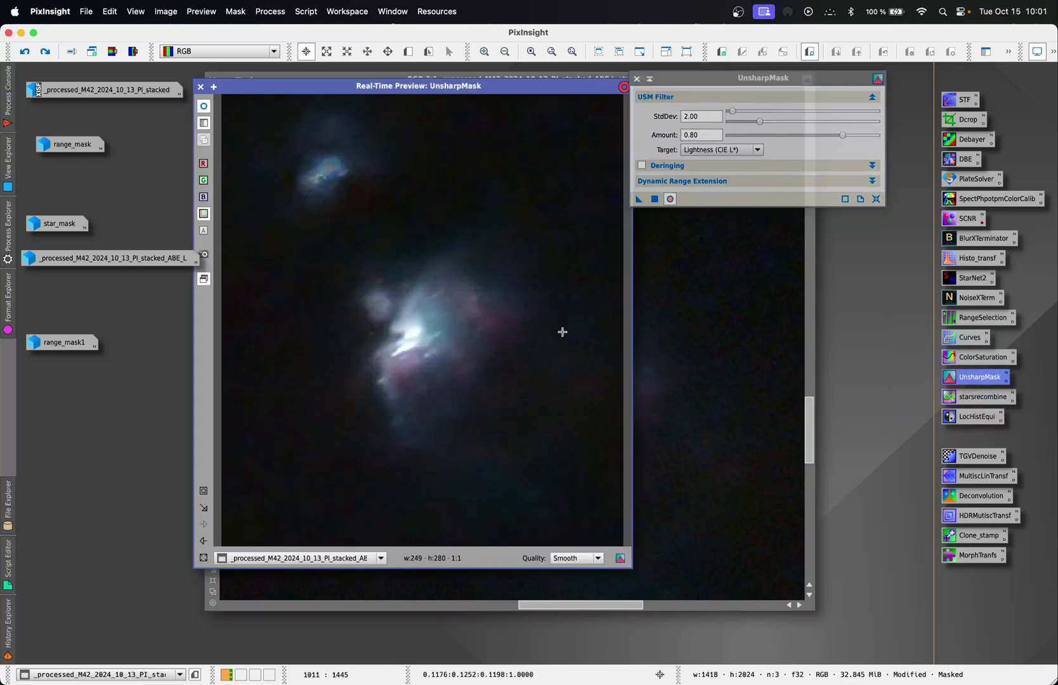
{"action": "left_click", "coordinate": [874, 202]}
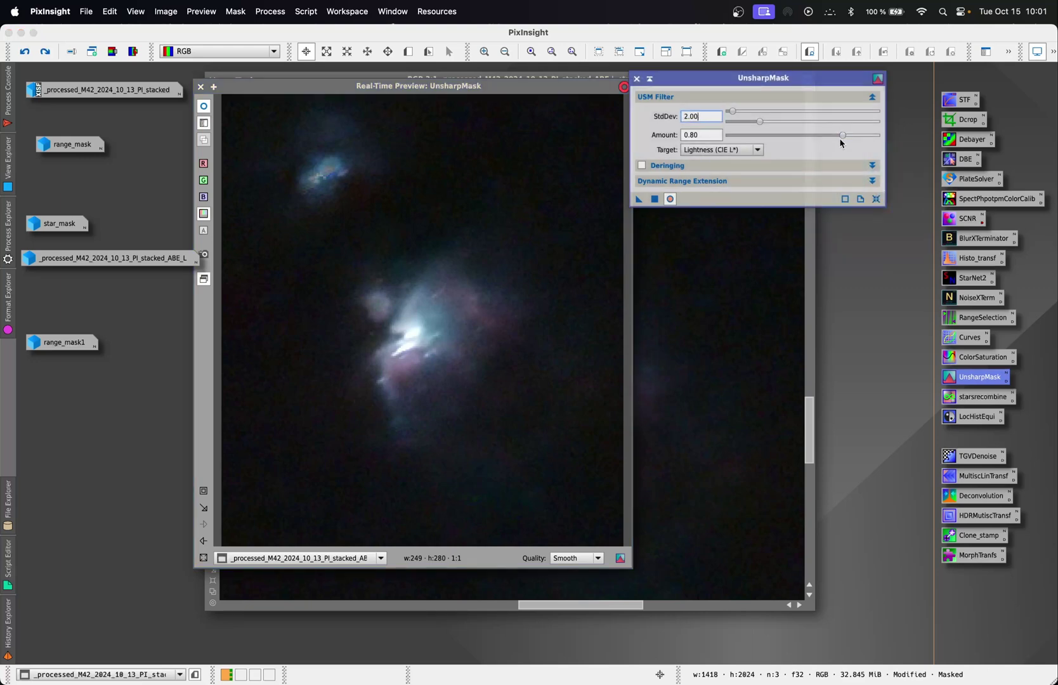
{"action": "mouse_move", "coordinate": [843, 136]}
{"action": "left_mouse_down"}
{"action": "mouse_move", "coordinate": [891, 137]}
{"action": "mouse_move", "coordinate": [725, 131]}
{"action": "mouse_move", "coordinate": [836, 137]}
{"action": "left_mouse_up"}
{"action": "left_click_drag", "start_coordinate": [822, 136], "coordinate": [779, 135]}
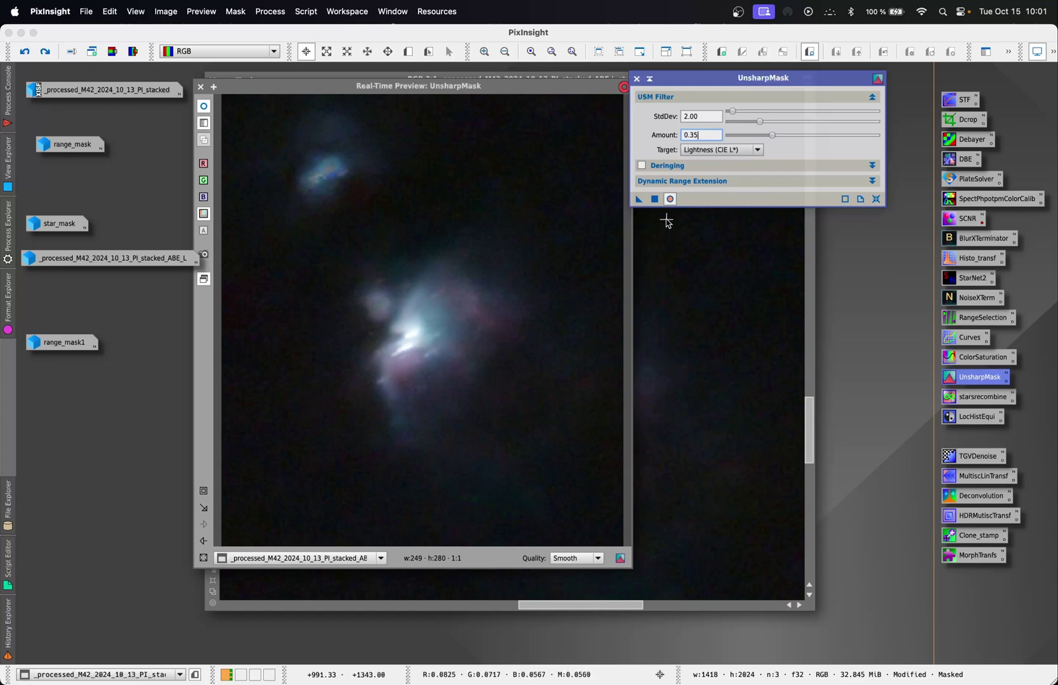
{"action": "left_click_drag", "start_coordinate": [639, 200], "coordinate": [673, 244]}
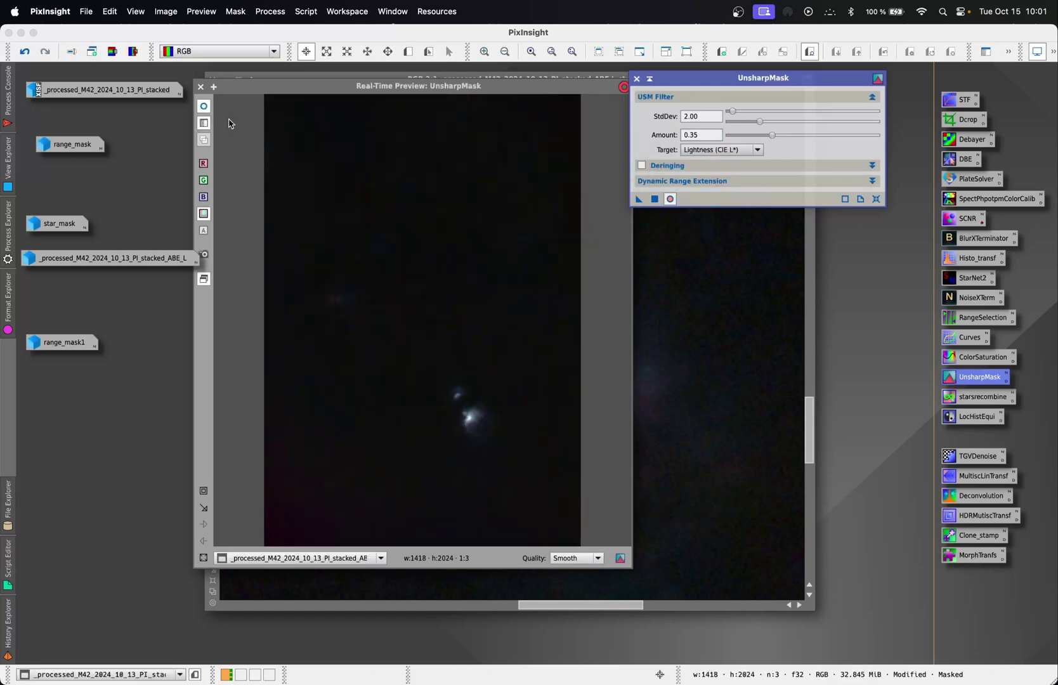
{"action": "left_click", "coordinate": [201, 87]}
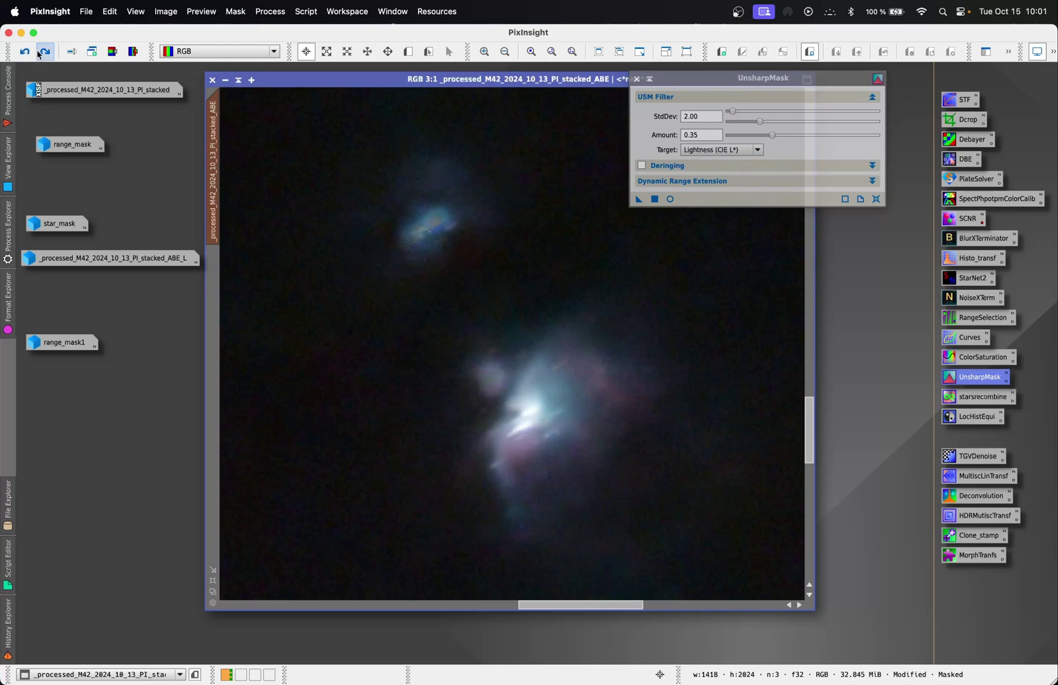
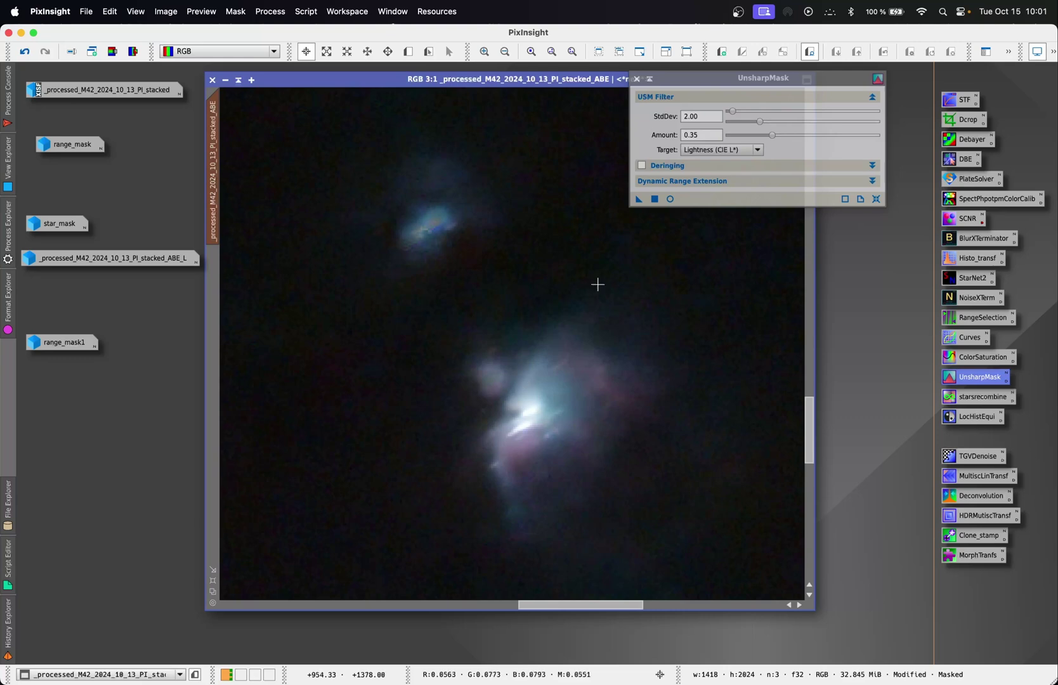
{"action": "left_click", "coordinate": [645, 79]}
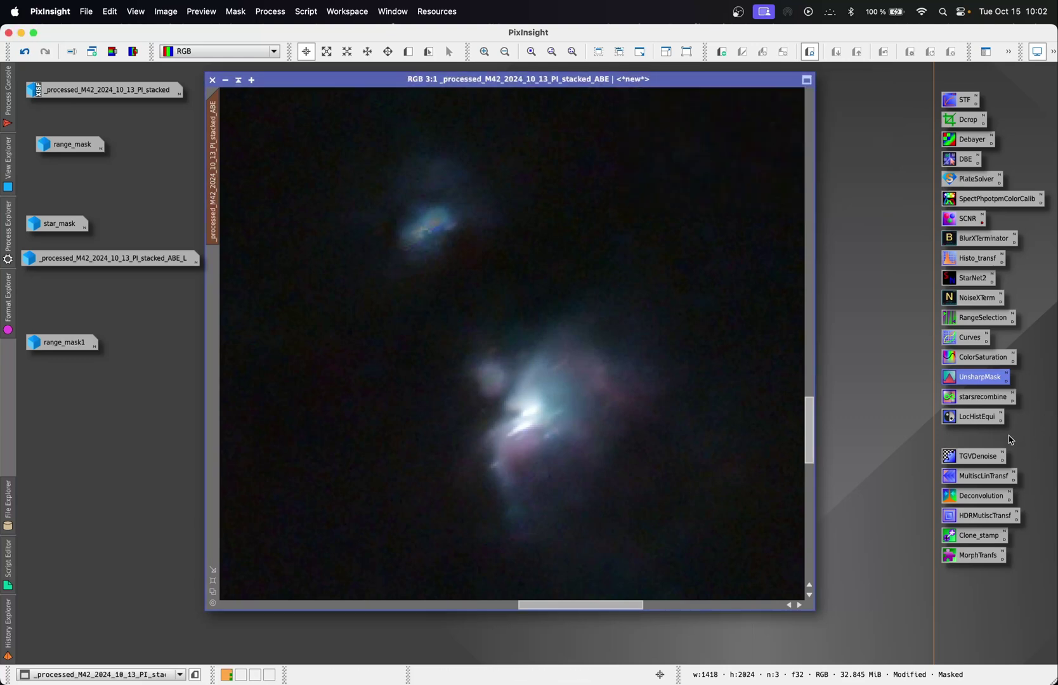
- Apply LocalHistogramEqualization with kernel radius 64, contrast limit 2.0 and amount 0.340, previewing the nebula live, and close the preview and tool
{"action": "double_click", "coordinate": [959, 418]}
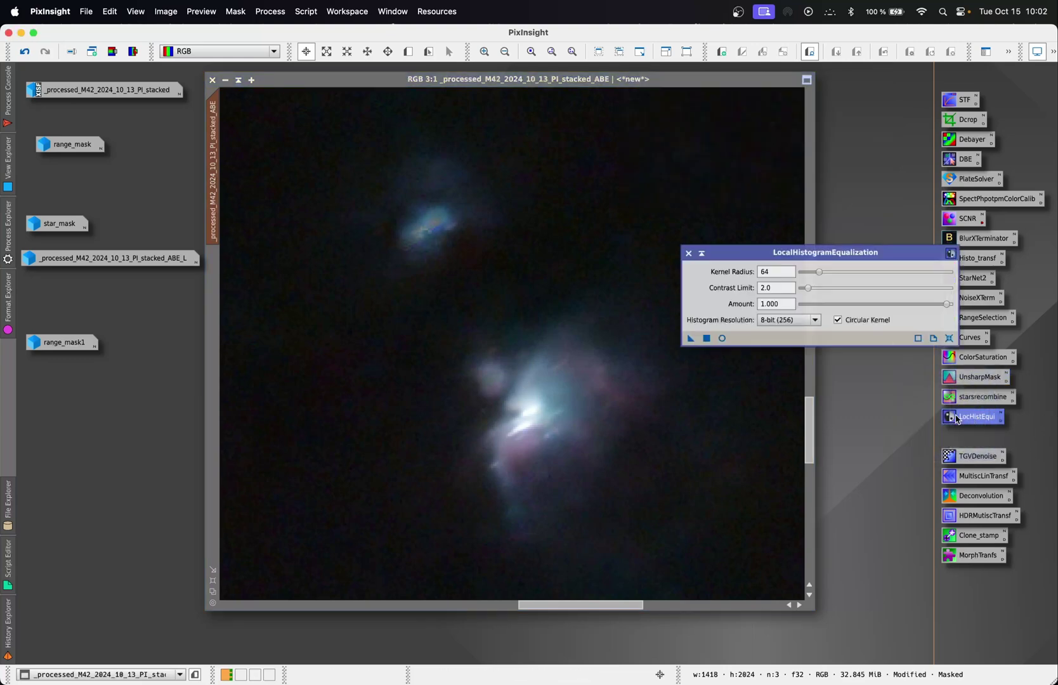
{"action": "left_click", "coordinate": [722, 338]}
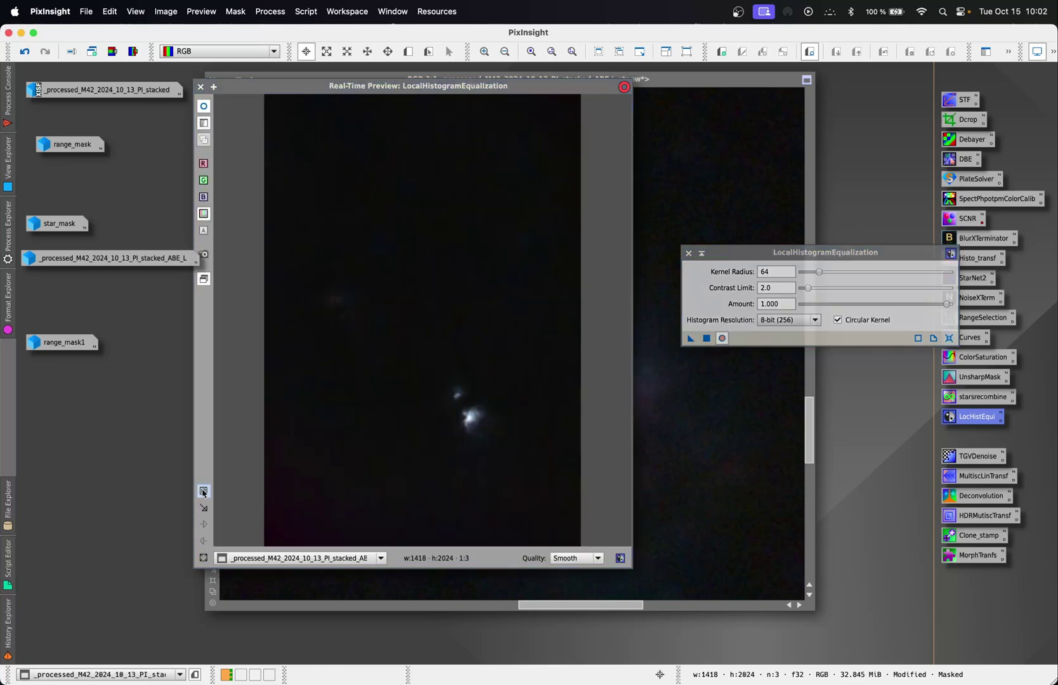
{"action": "left_click_drag", "start_coordinate": [507, 375], "coordinate": [507, 373]}
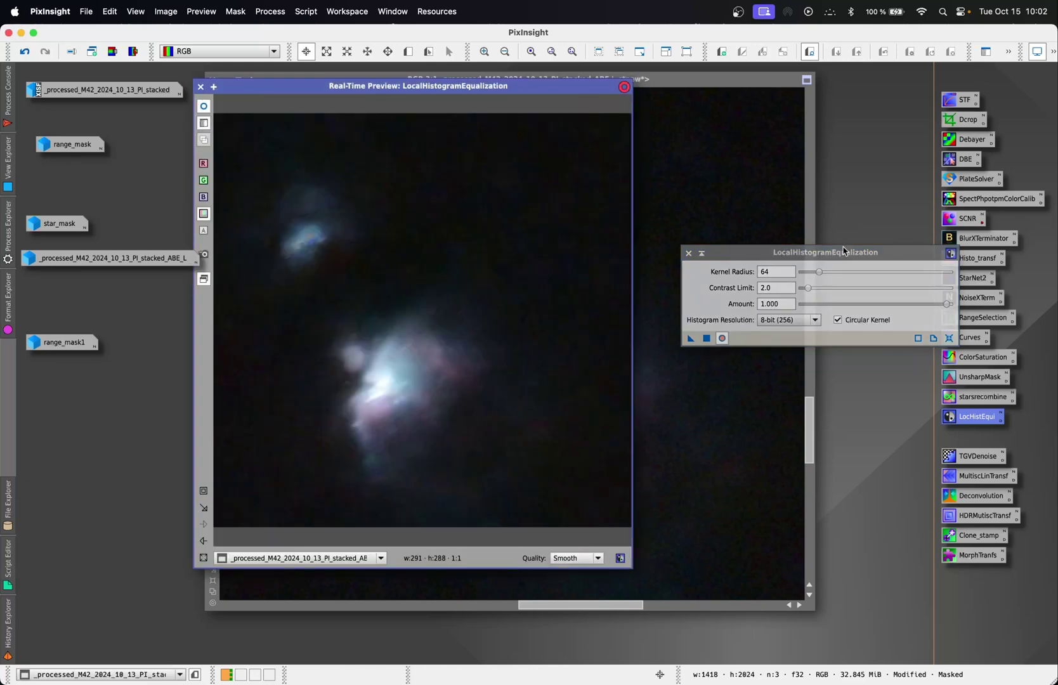
{"action": "mouse_move", "coordinate": [838, 305]}
{"action": "left_mouse_down"}
{"action": "mouse_move", "coordinate": [809, 306]}
{"action": "mouse_move", "coordinate": [920, 306]}
{"action": "mouse_move", "coordinate": [810, 307]}
{"action": "mouse_move", "coordinate": [908, 315]}
{"action": "mouse_move", "coordinate": [808, 320]}
{"action": "mouse_move", "coordinate": [855, 311]}
{"action": "left_mouse_up"}
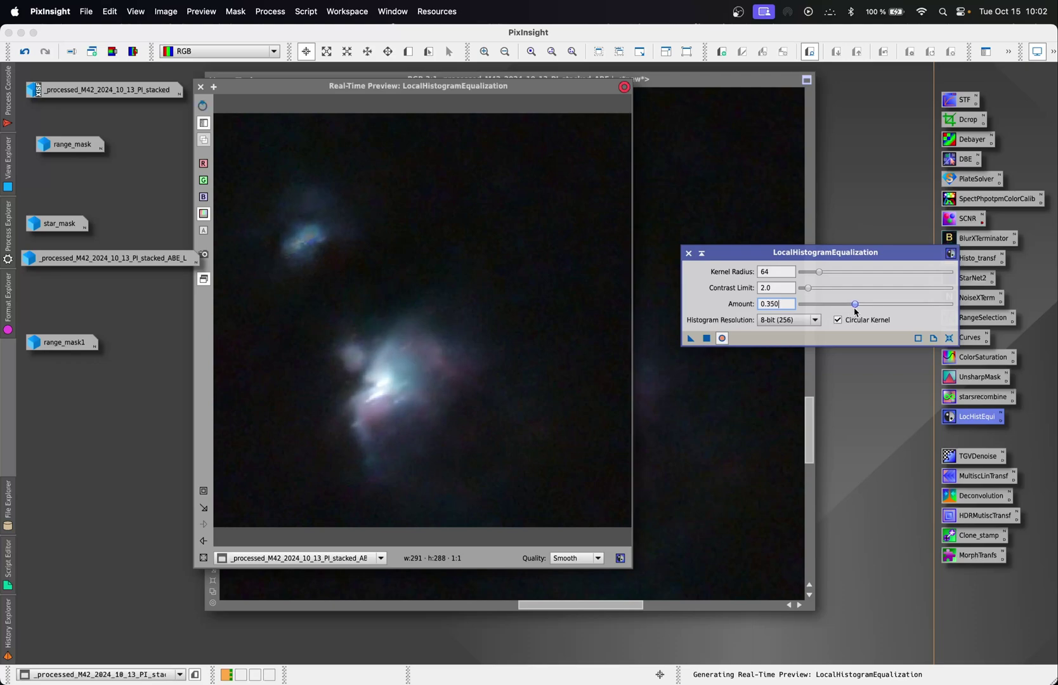
{"action": "left_click", "coordinate": [721, 338]}
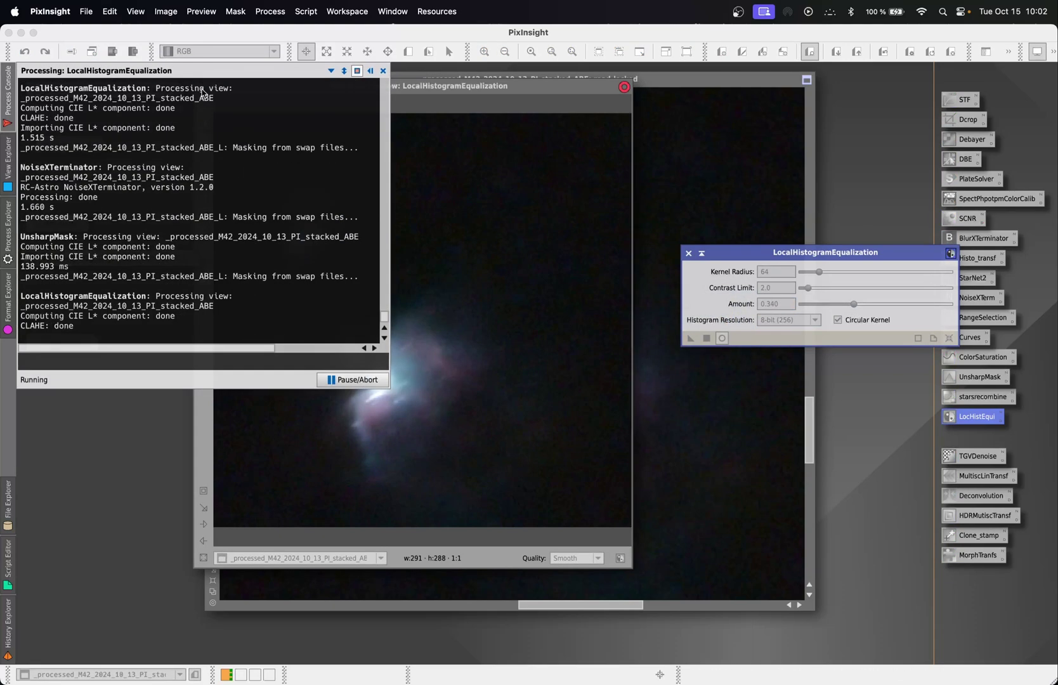
{"action": "left_click", "coordinate": [200, 89]}
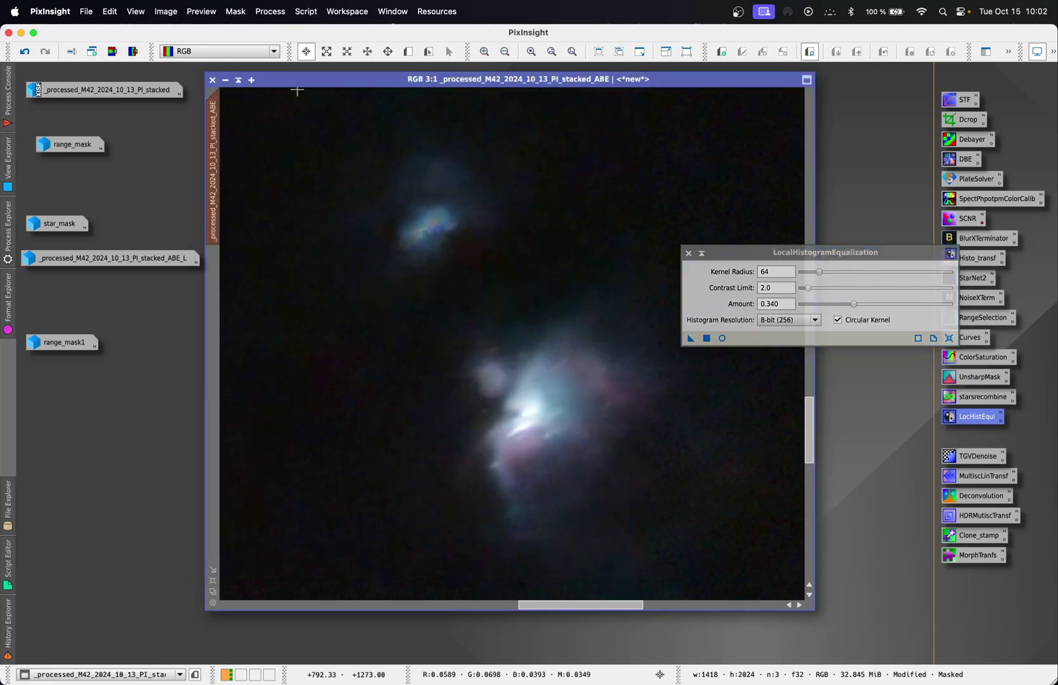
{"action": "left_click", "coordinate": [689, 254]}
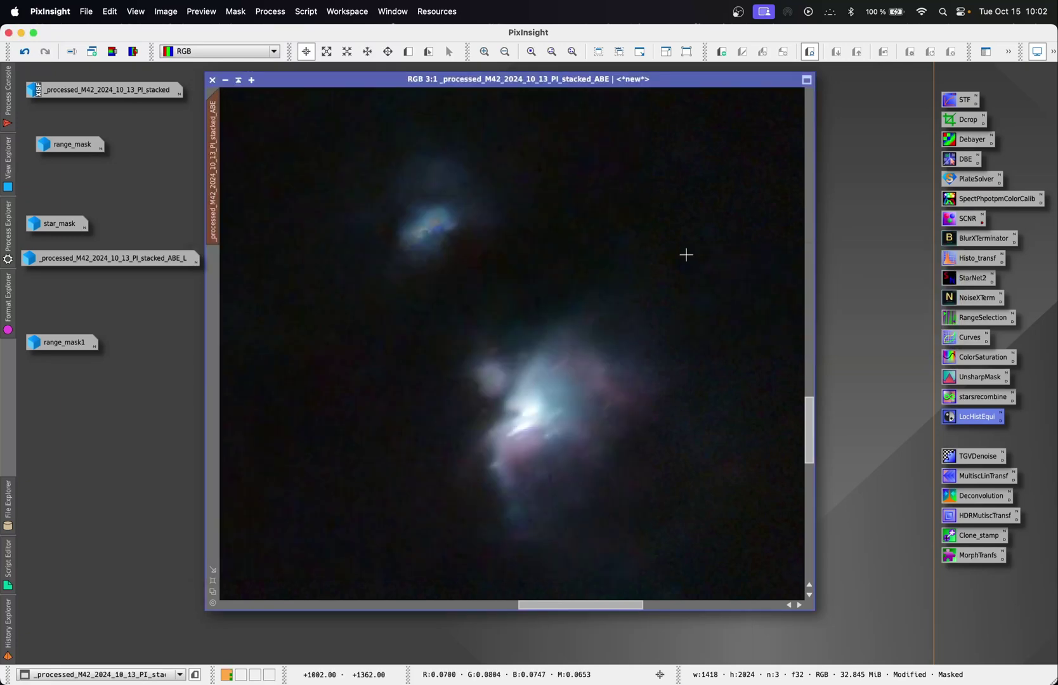
- Remove the mask from the colour image and denoise the whole image with NoiseXTerminator at denoise 0.60 and detail 0.15
{"action": "left_click", "coordinate": [235, 11]}
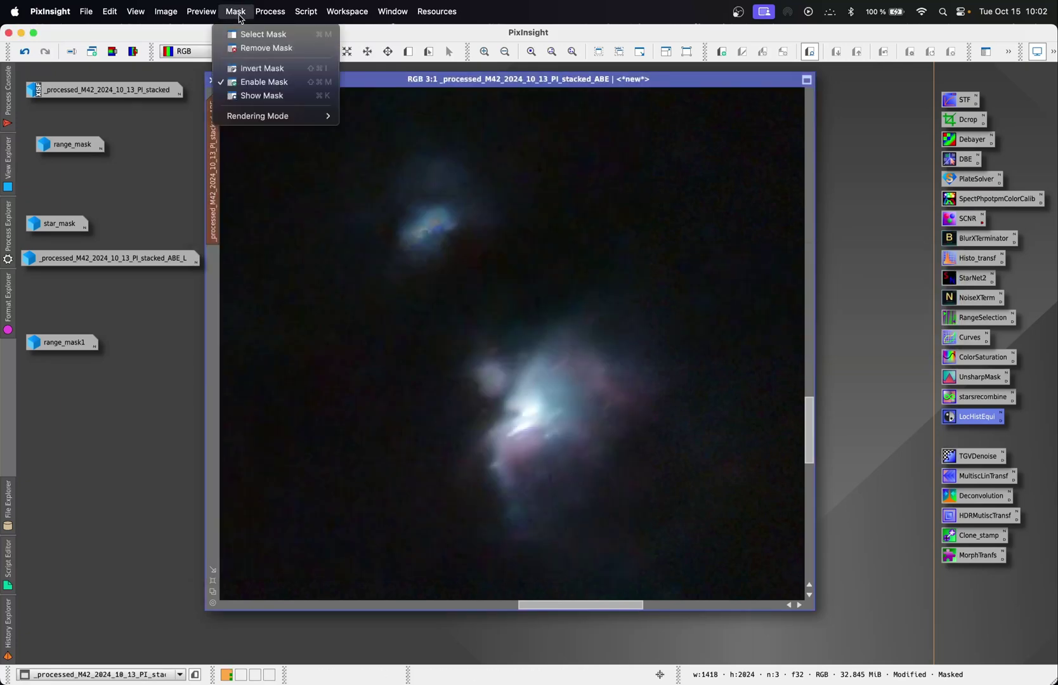
{"action": "left_click", "coordinate": [266, 47]}
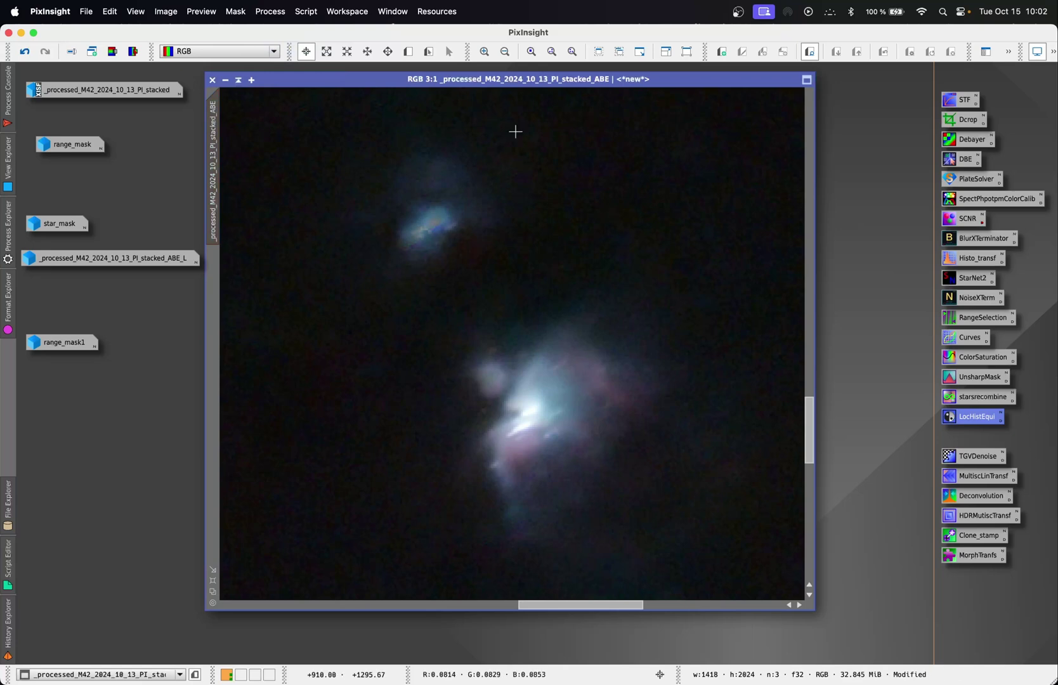
{"action": "left_click", "coordinate": [976, 299]}
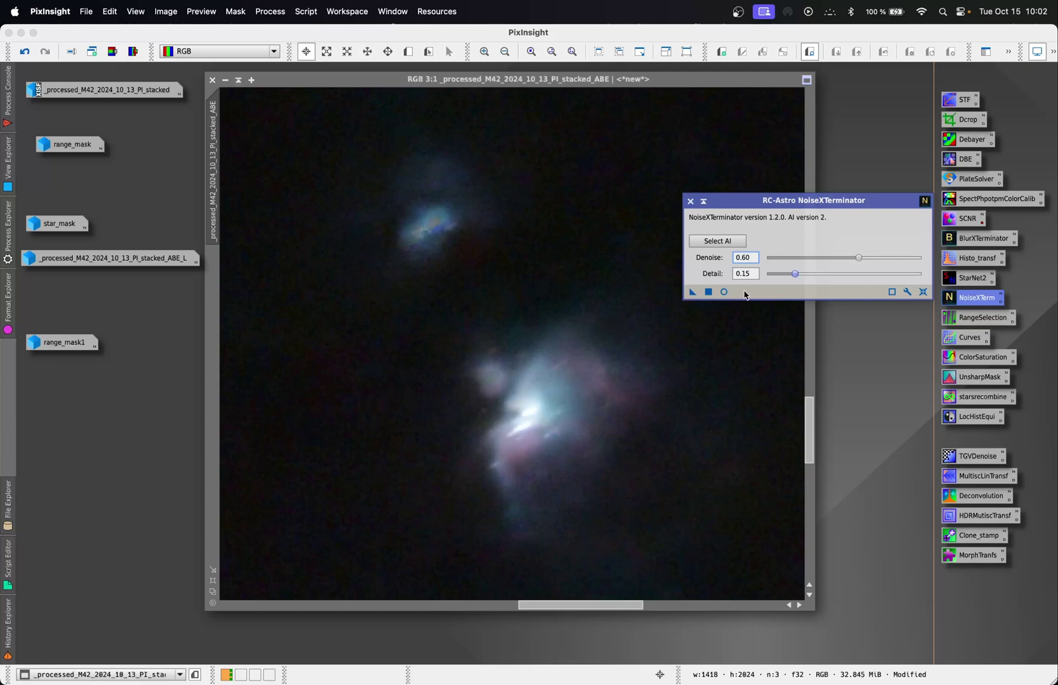
{"action": "left_click", "coordinate": [691, 293]}
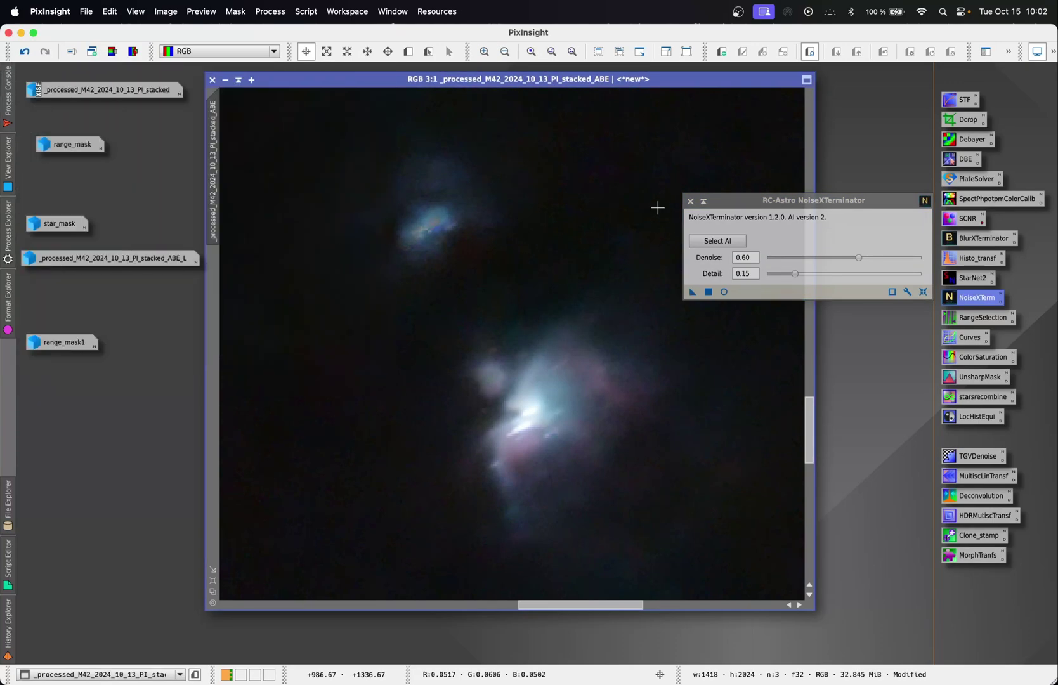
{"action": "left_click", "coordinate": [690, 202]}
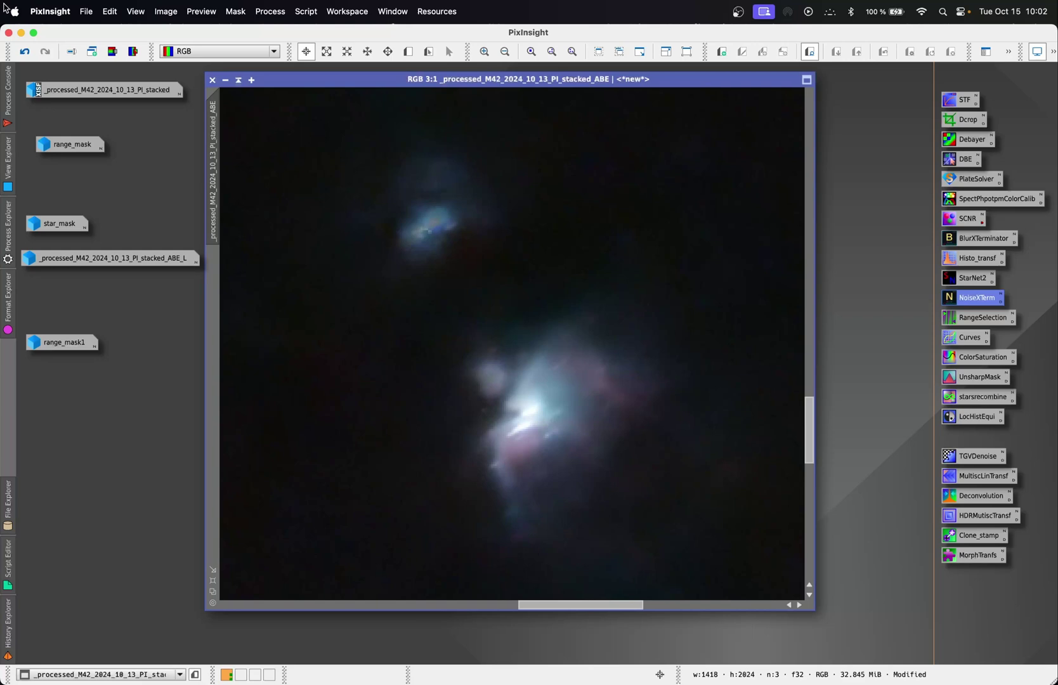
- Fit the colour image in its window and execute the GAME.js script on it
{"action": "left_click", "coordinate": [30, 53]}
{"action": "right_click", "coordinate": [584, 211]}
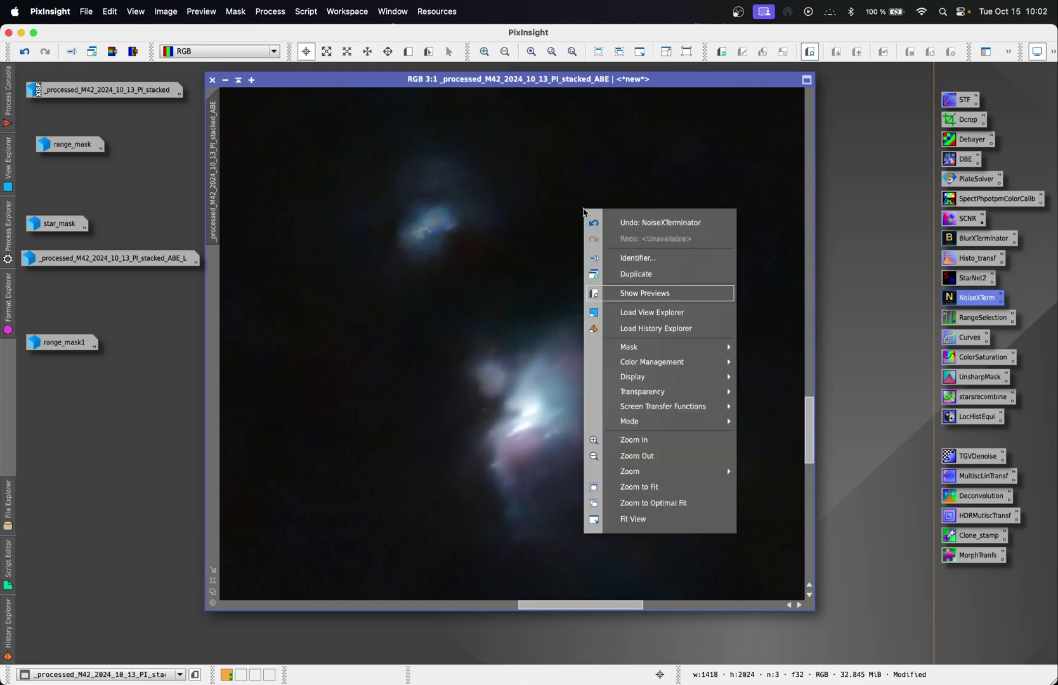
{"action": "left_click", "coordinate": [674, 487]}
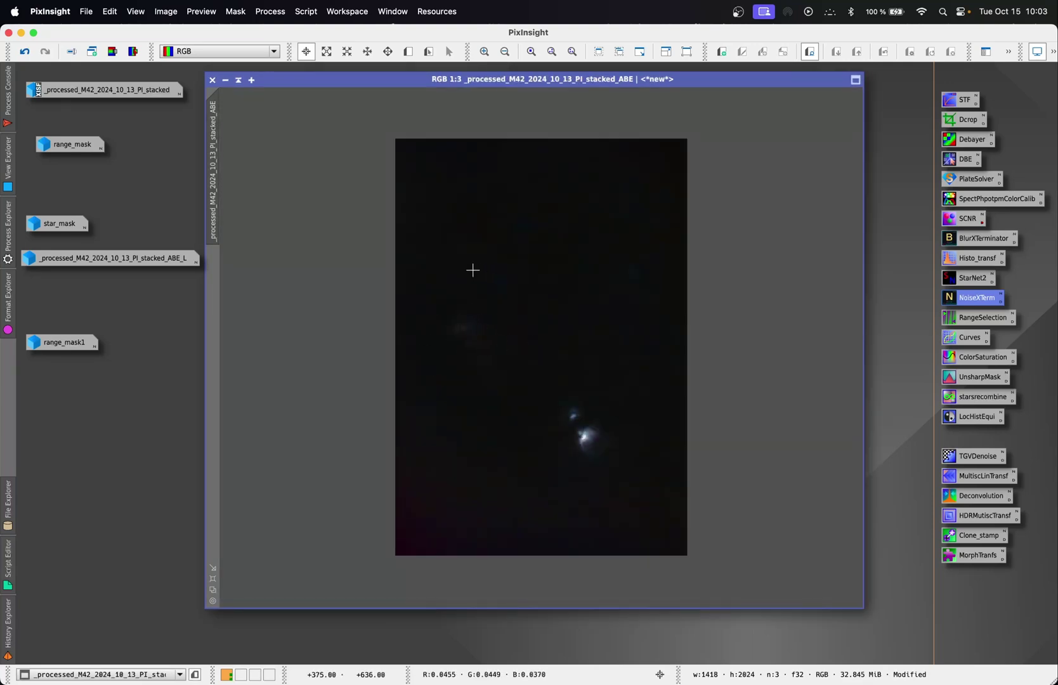
{"action": "left_click", "coordinate": [307, 12]}
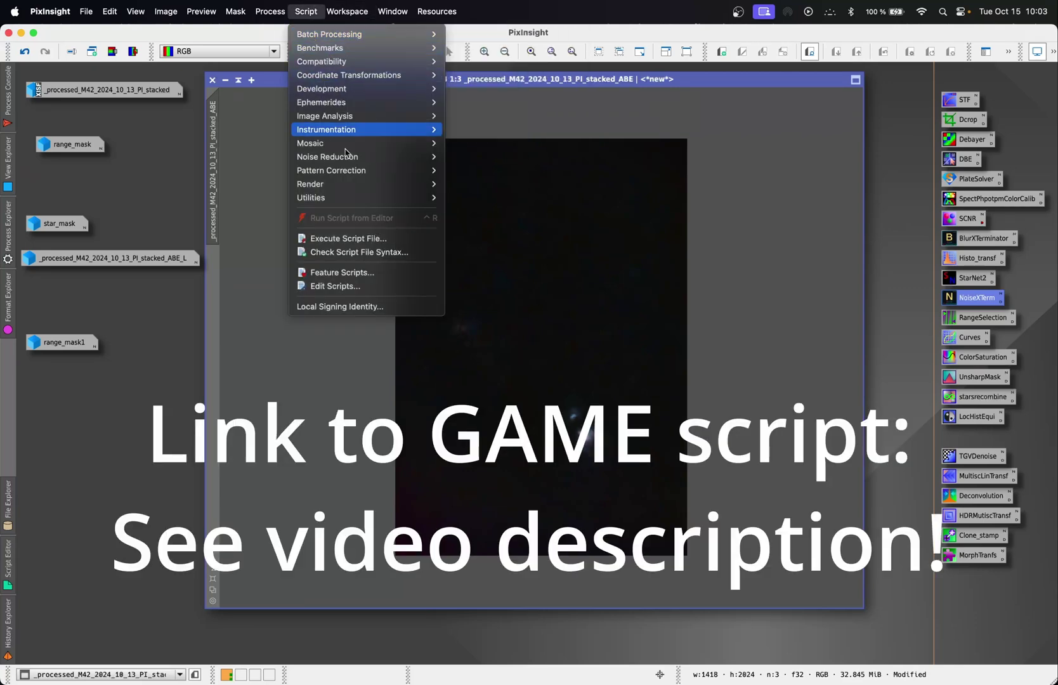
{"action": "left_click", "coordinate": [384, 243]}
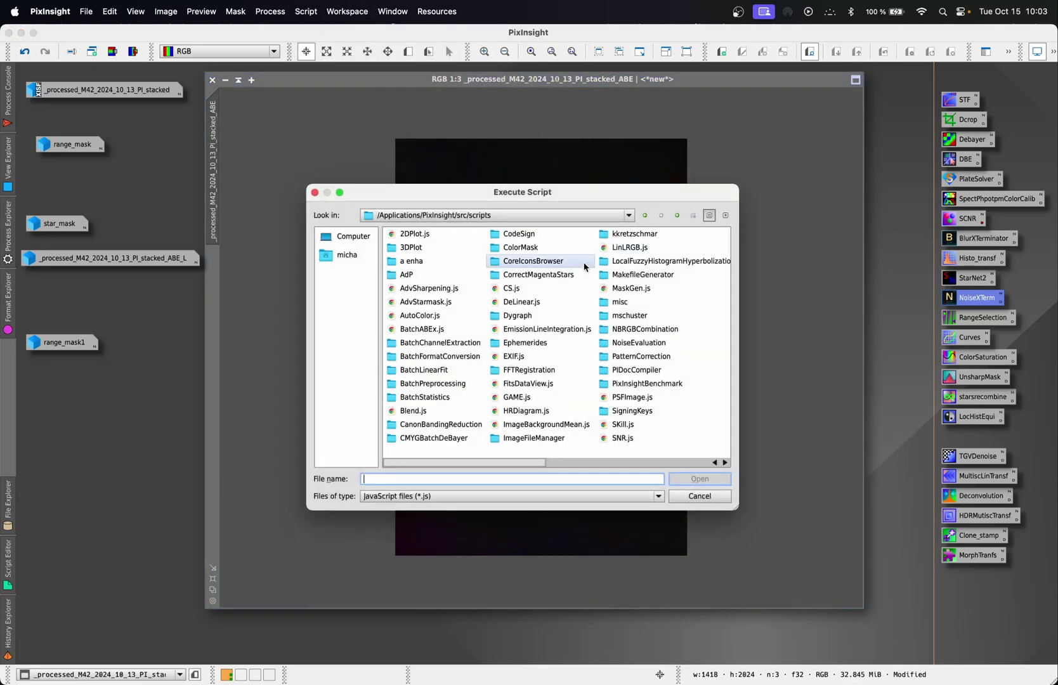
{"action": "left_click", "coordinate": [552, 304]}
{"action": "key", "text": "g"}
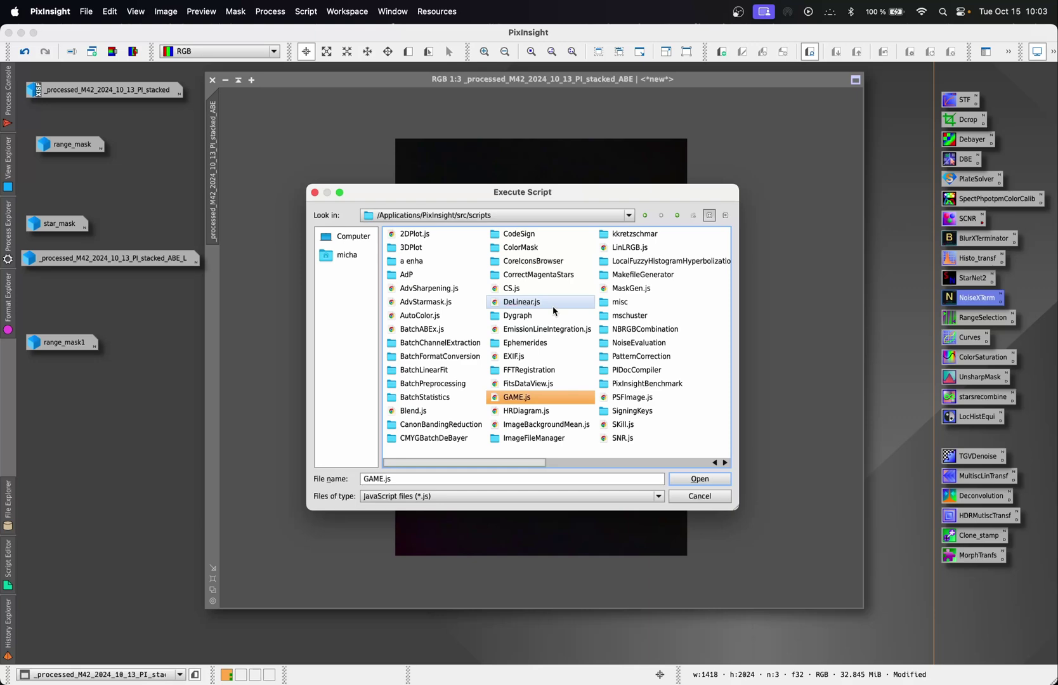
{"action": "left_click", "coordinate": [723, 481]}
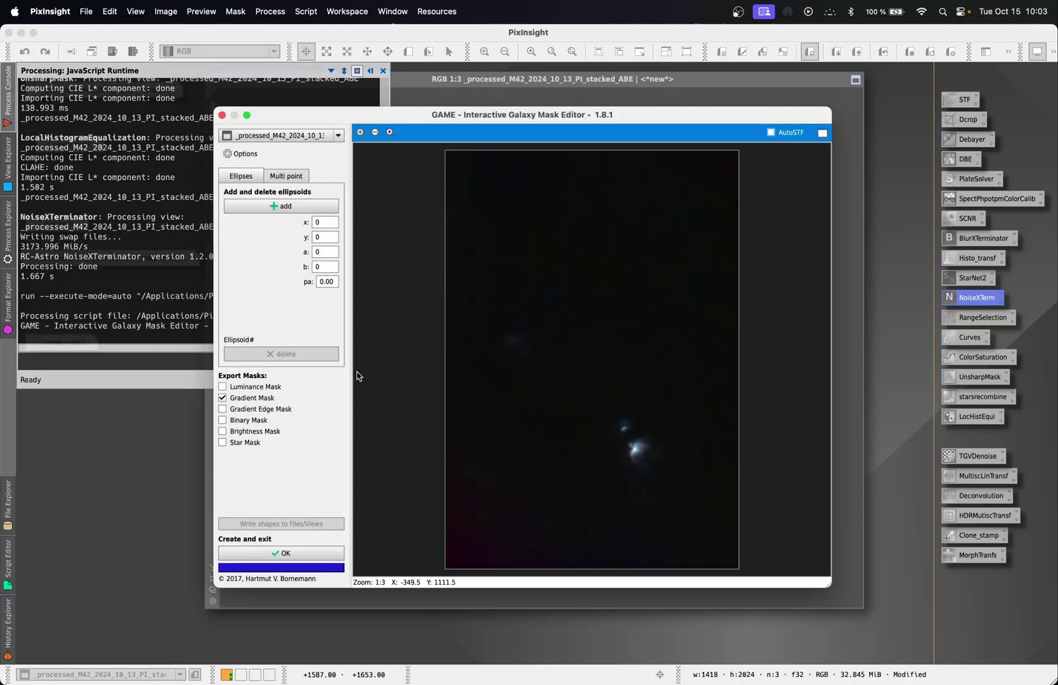
- Create a gradient mask from an ellipse over the faint nebula, centred about 316, 926 with radii about 52 and 58, and place it beside the image
{"action": "left_click", "coordinate": [288, 209]}
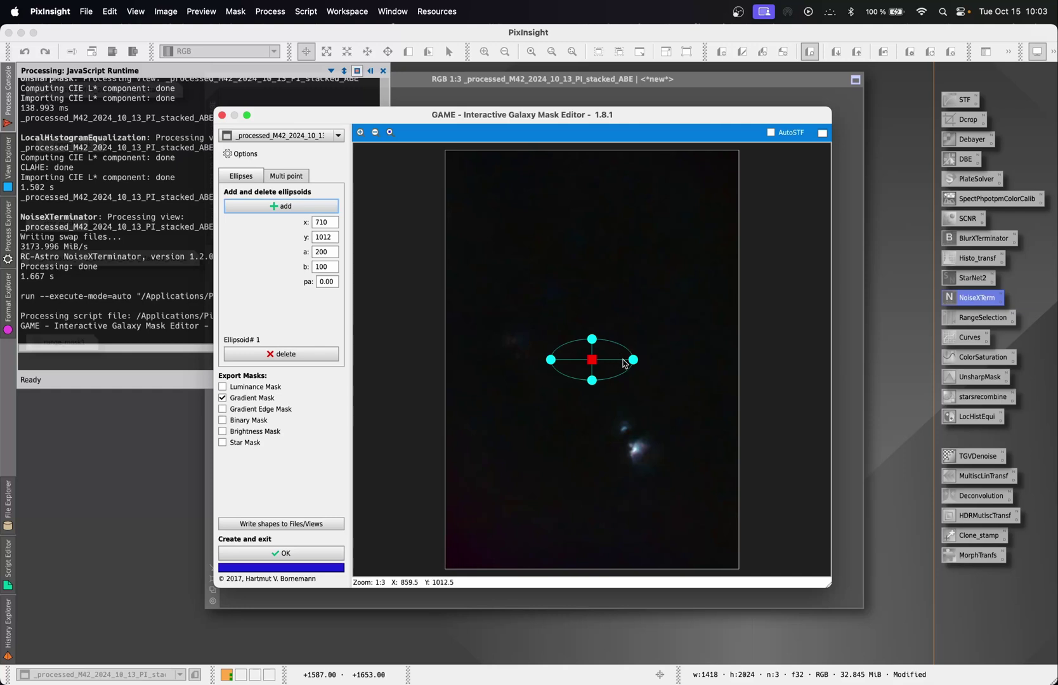
{"action": "left_click_drag", "start_coordinate": [633, 359], "coordinate": [512, 344]}
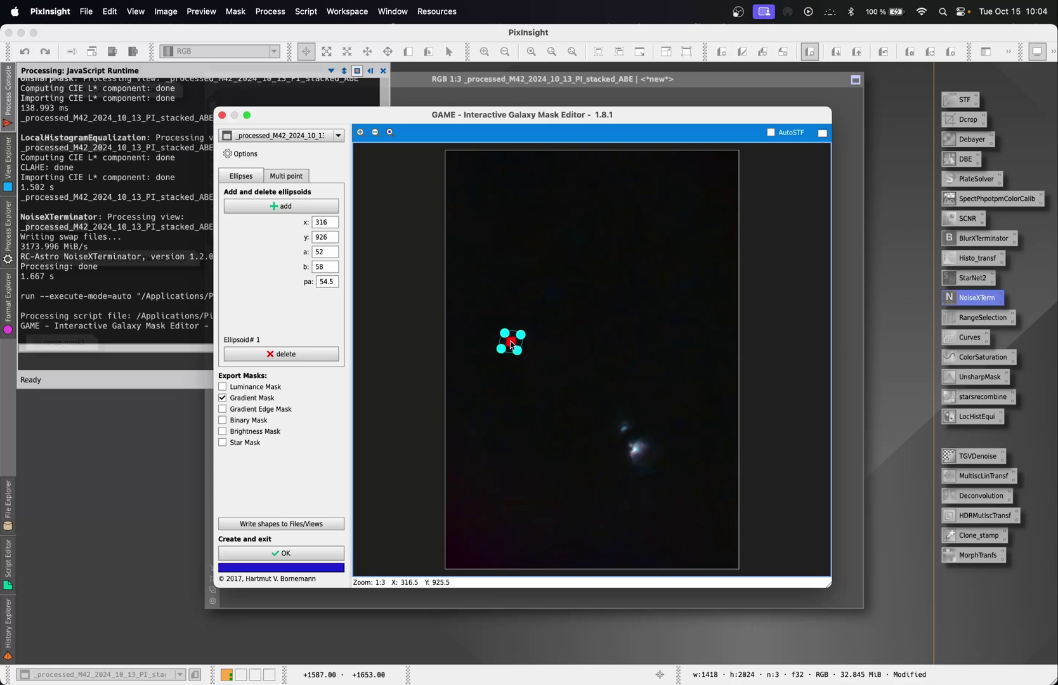
{"action": "left_click", "coordinate": [299, 554]}
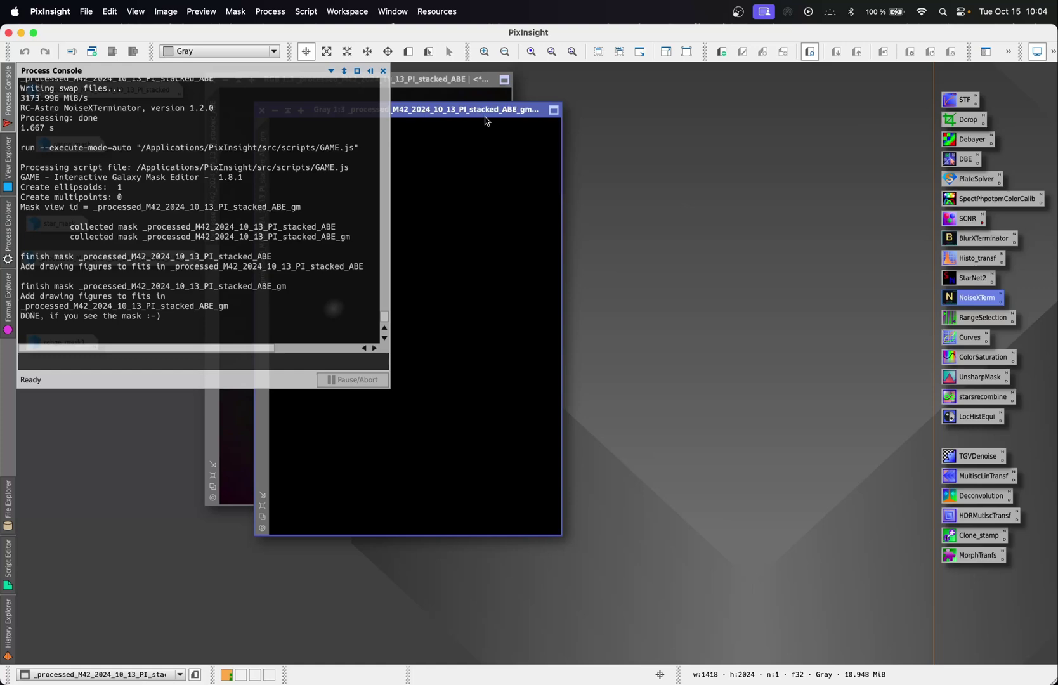
{"action": "left_click_drag", "start_coordinate": [484, 119], "coordinate": [791, 116]}
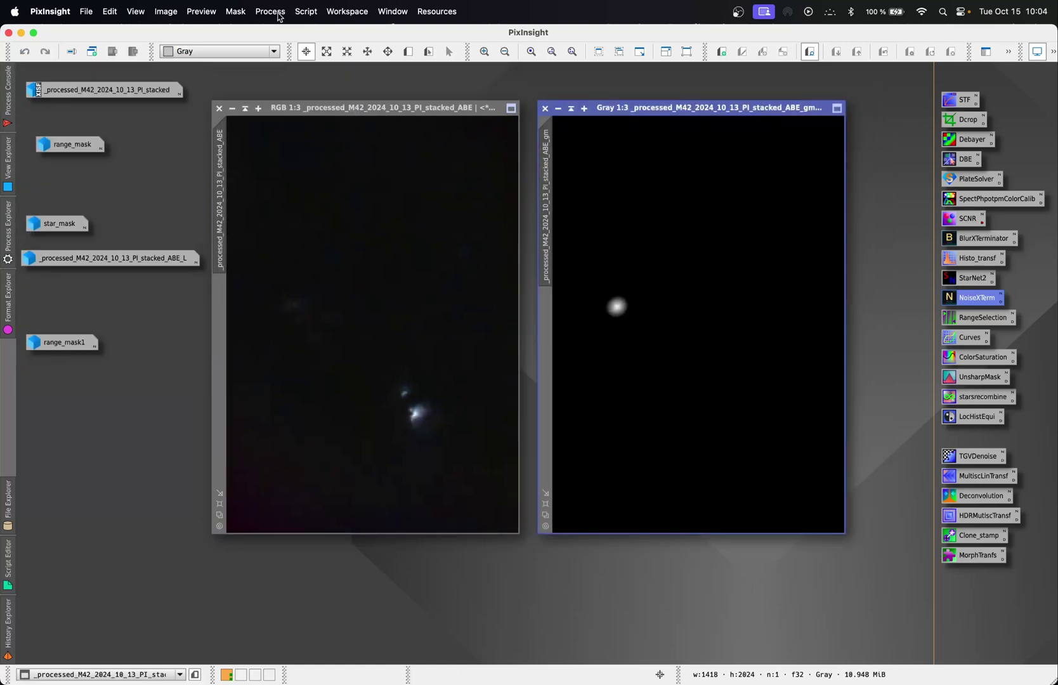
- Create a softened range mask from the gradient mask with RangeSelection at lower limit 0.06, fuzziness 0.20 and smoothness 62.5, and close the tool
{"action": "left_click", "coordinate": [233, 12]}
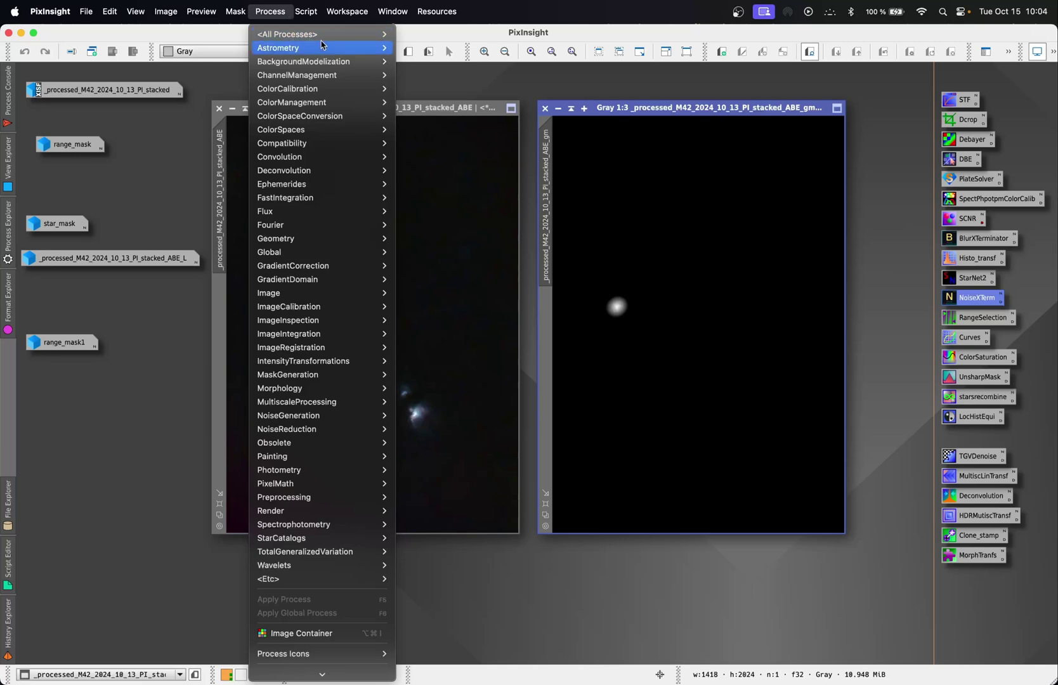
{"action": "mouse_move", "coordinate": [317, 34]}
{"action": "type", "text": "ra"}
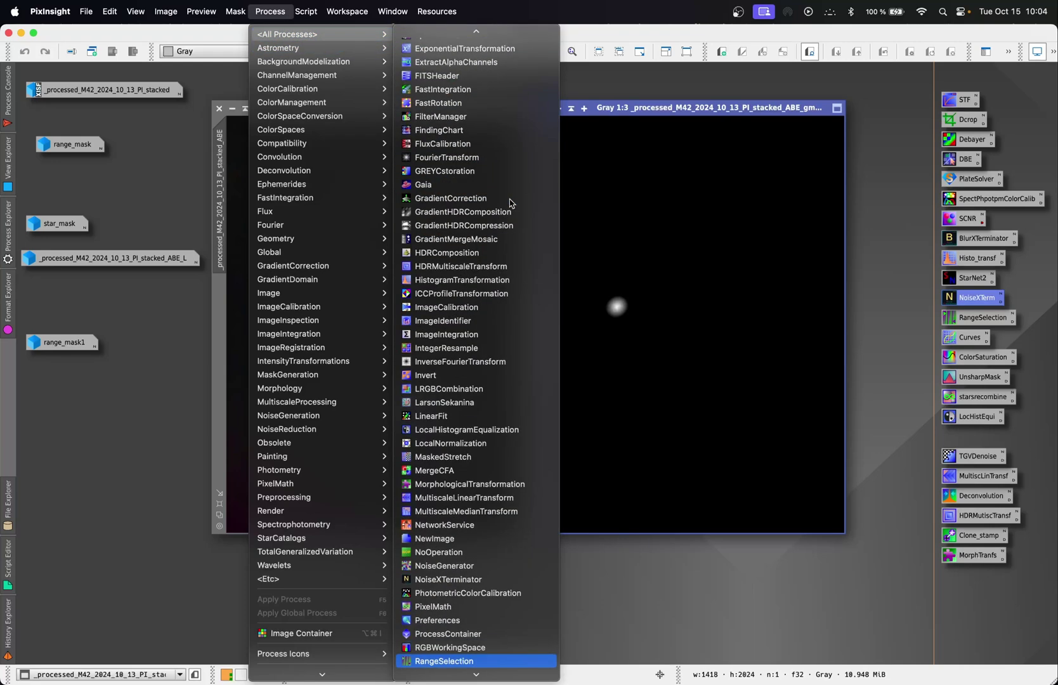
{"action": "key", "text": "Return"}
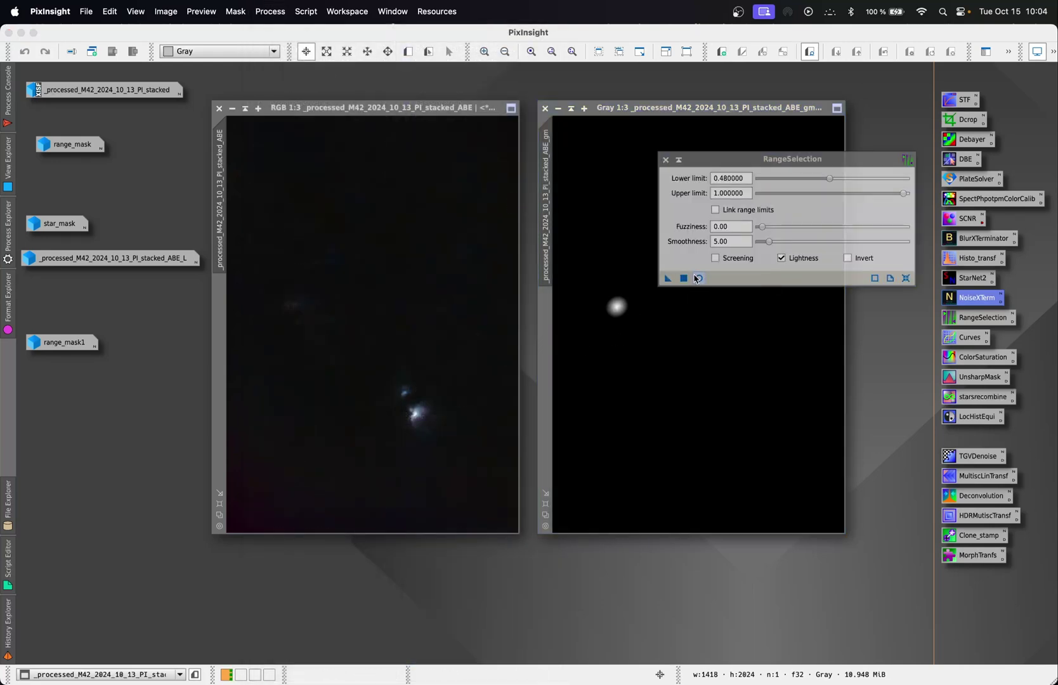
{"action": "left_click", "coordinate": [698, 277]}
{"action": "left_click", "coordinate": [905, 282]}
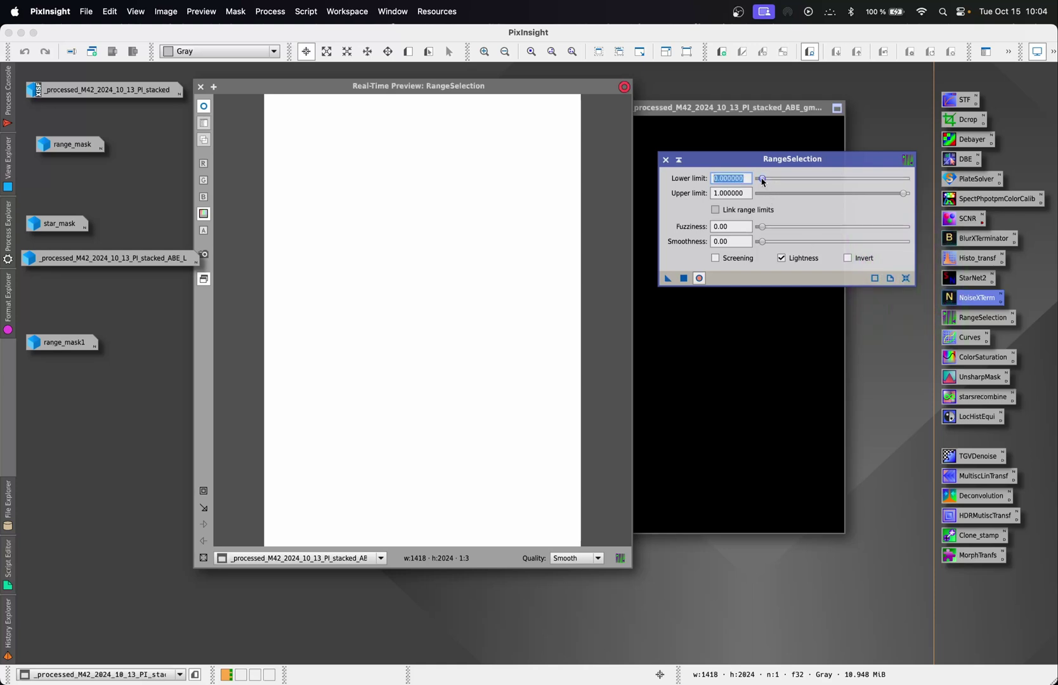
{"action": "mouse_move", "coordinate": [763, 181]}
{"action": "left_mouse_down"}
{"action": "mouse_move", "coordinate": [787, 181]}
{"action": "mouse_move", "coordinate": [758, 182]}
{"action": "mouse_move", "coordinate": [768, 182]}
{"action": "left_mouse_up"}
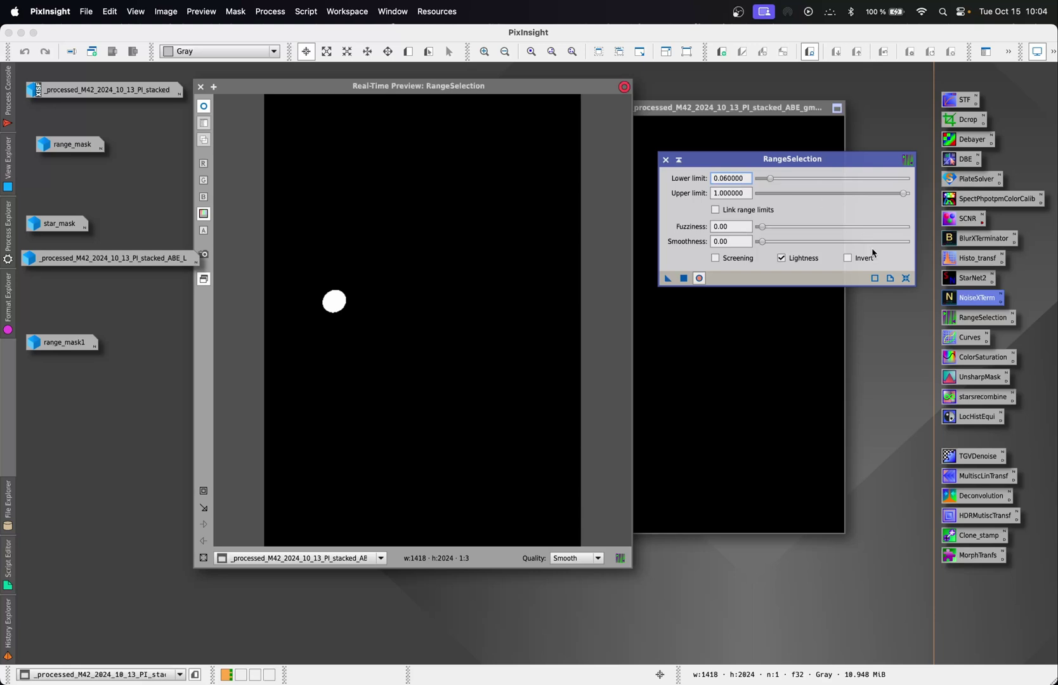
{"action": "left_click_drag", "start_coordinate": [763, 246], "coordinate": [854, 234]}
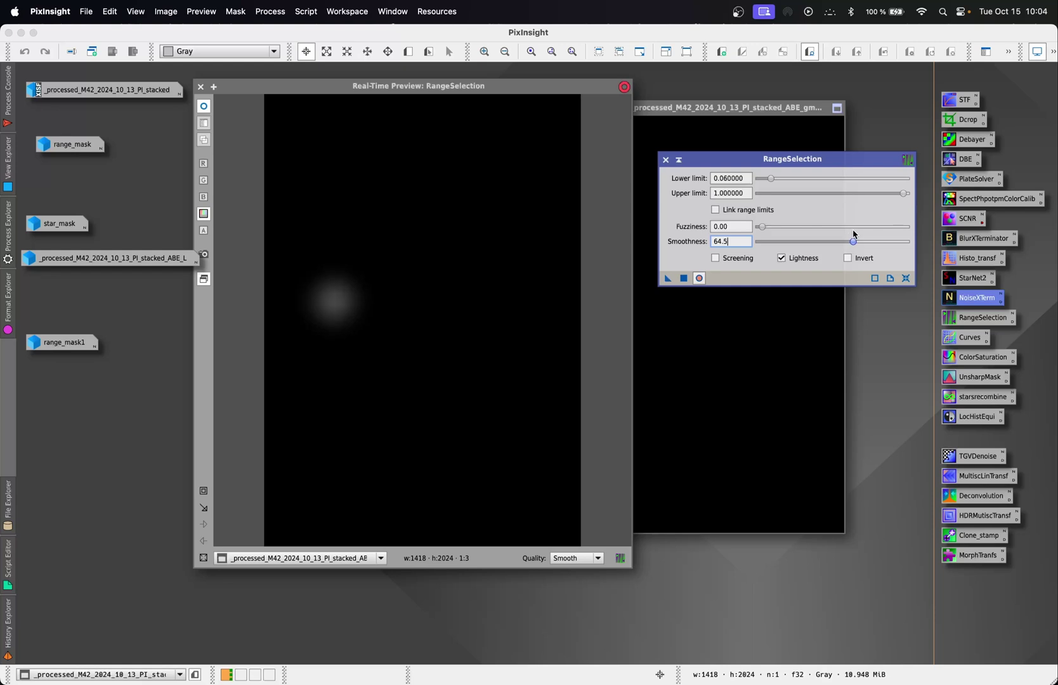
{"action": "left_click_drag", "start_coordinate": [762, 229], "coordinate": [769, 229]}
{"action": "left_click", "coordinate": [685, 280]}
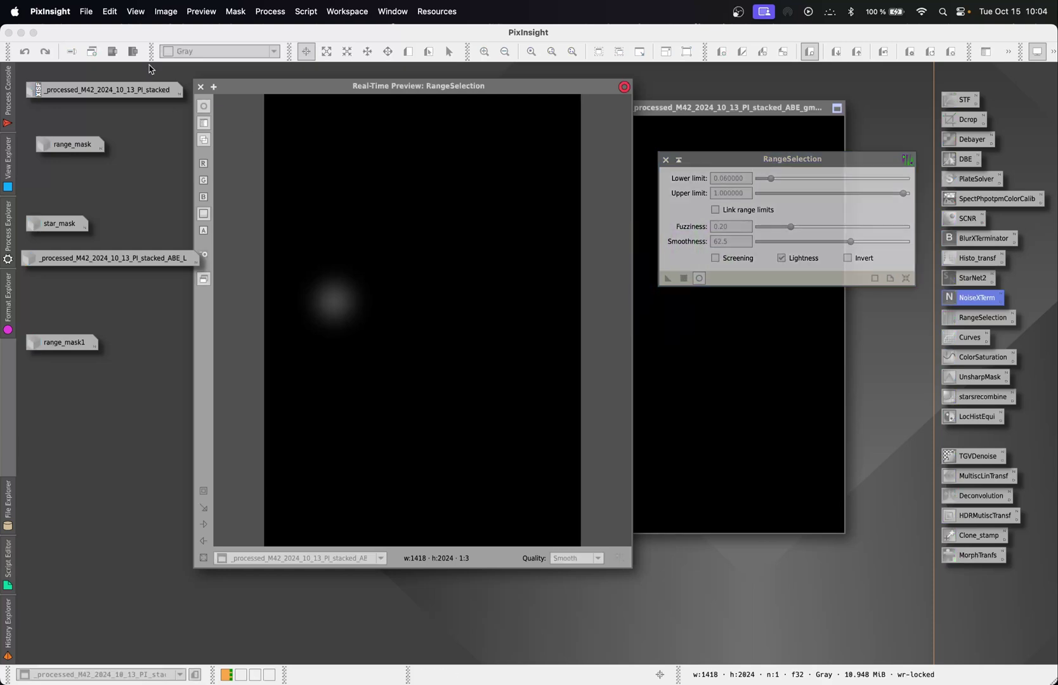
{"action": "left_click", "coordinate": [200, 89]}
{"action": "left_click", "coordinate": [664, 160]}
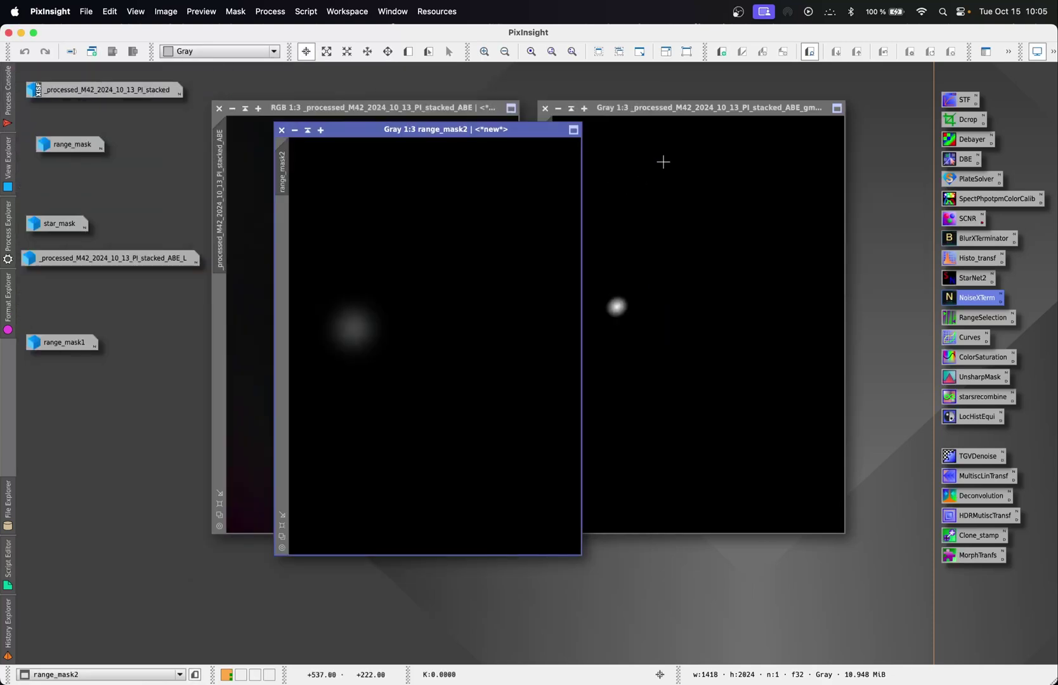
- Apply range_mask2 as the mask of the colour image and show its overlay
{"action": "left_click_drag", "start_coordinate": [381, 129], "coordinate": [653, 107]}
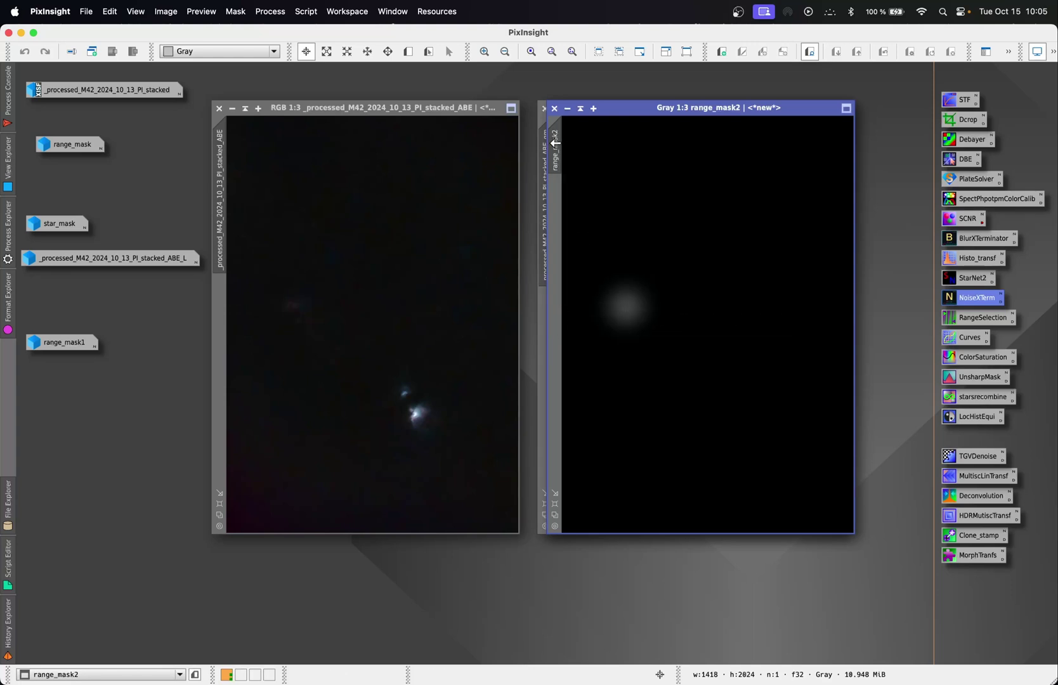
{"action": "left_click_drag", "start_coordinate": [556, 143], "coordinate": [214, 336]}
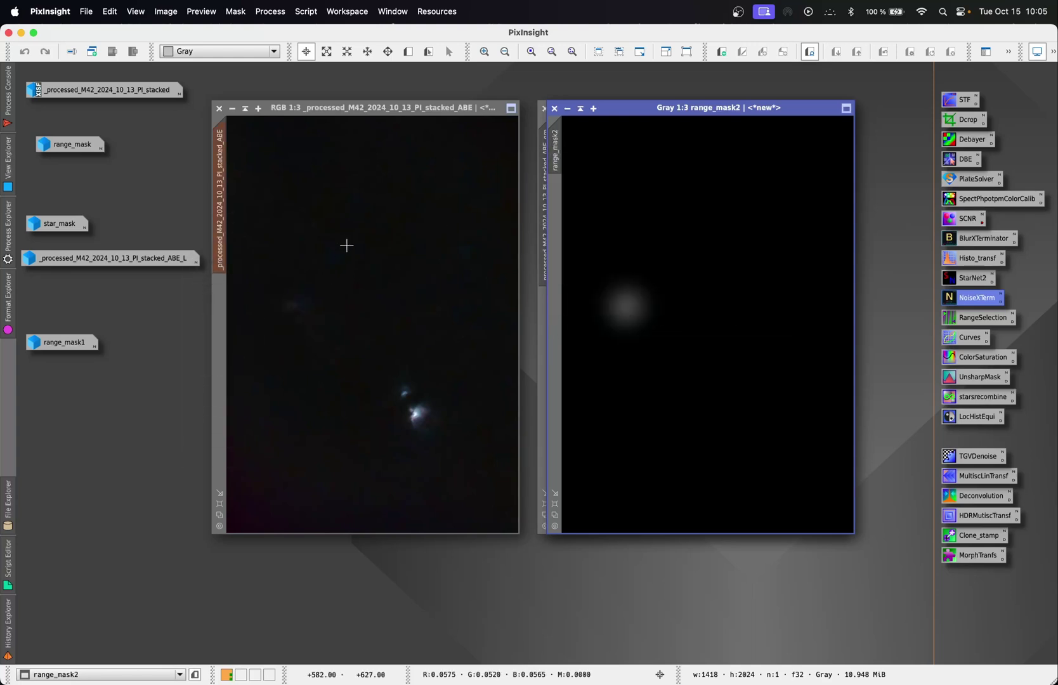
{"action": "left_click", "coordinate": [346, 245]}
{"action": "left_click", "coordinate": [235, 12]}
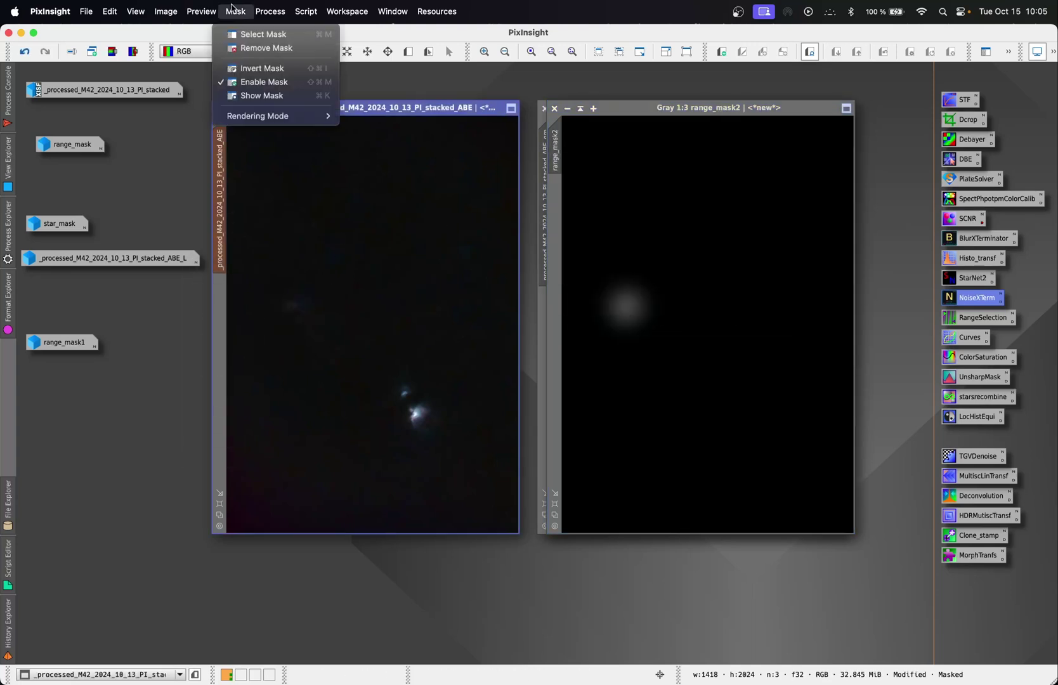
{"action": "left_click", "coordinate": [249, 103]}
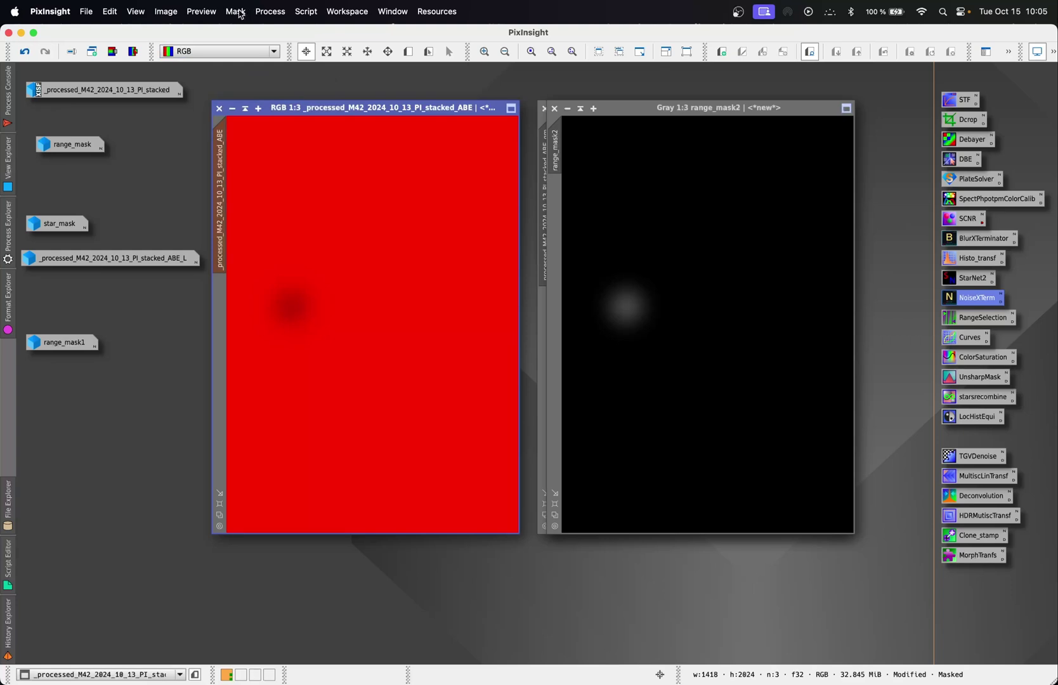
- Invert the mask to check its coverage of the faint nebula, restore its original polarity and hide the overlay
{"action": "left_click", "coordinate": [240, 14]}
{"action": "left_click", "coordinate": [256, 71]}
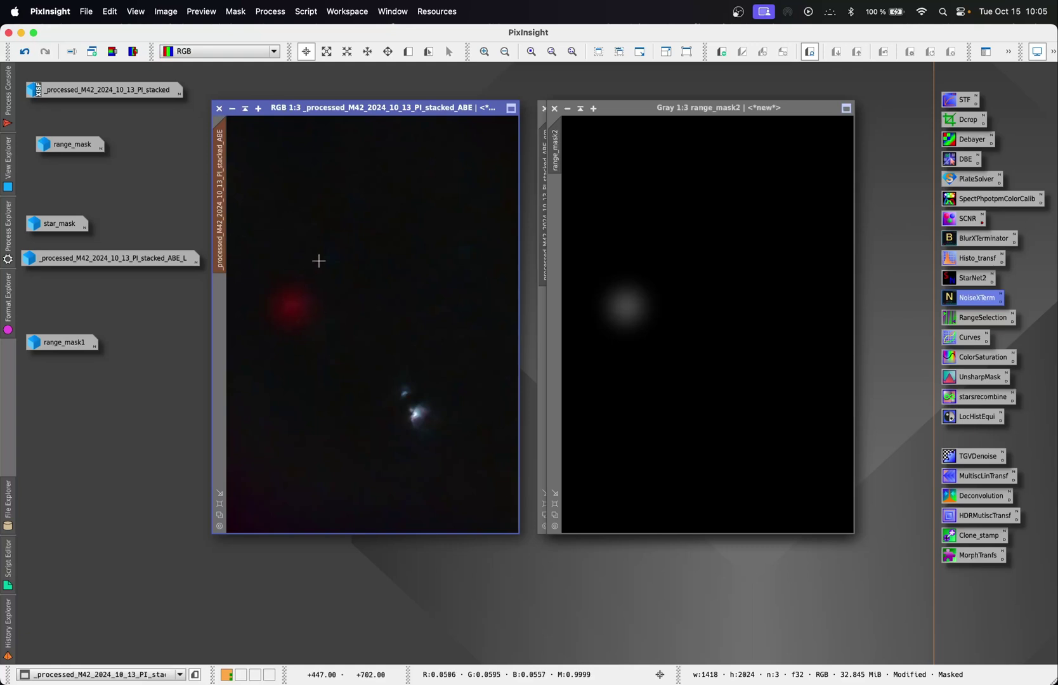
{"action": "left_click", "coordinate": [236, 12]}
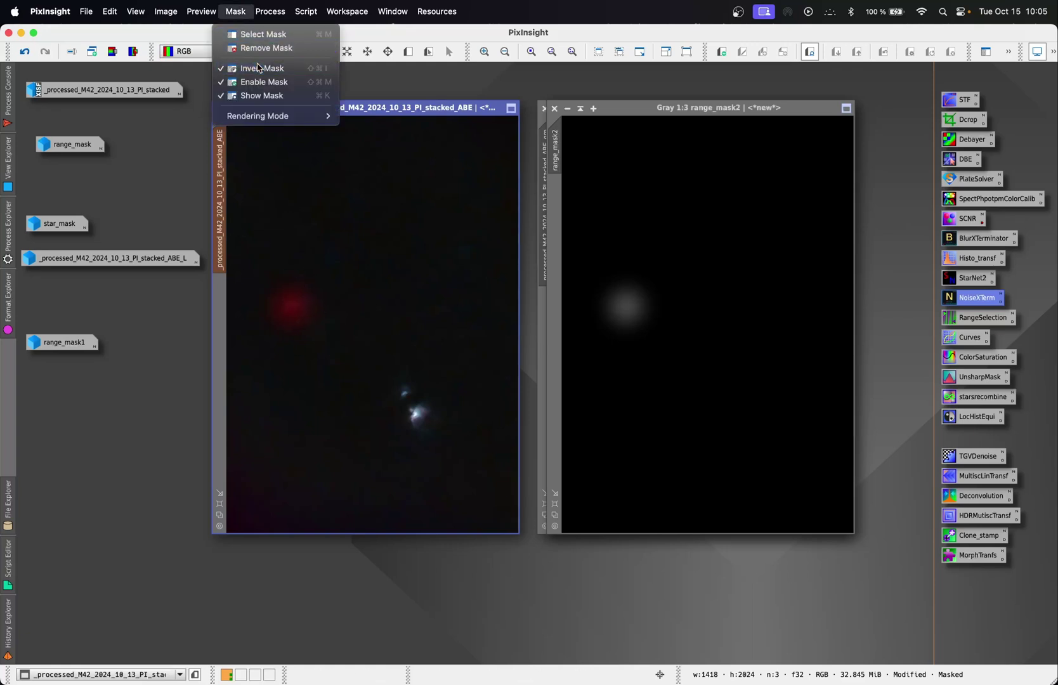
{"action": "left_click", "coordinate": [262, 95]}
{"action": "left_click", "coordinate": [236, 11]}
{"action": "left_click", "coordinate": [262, 95]}
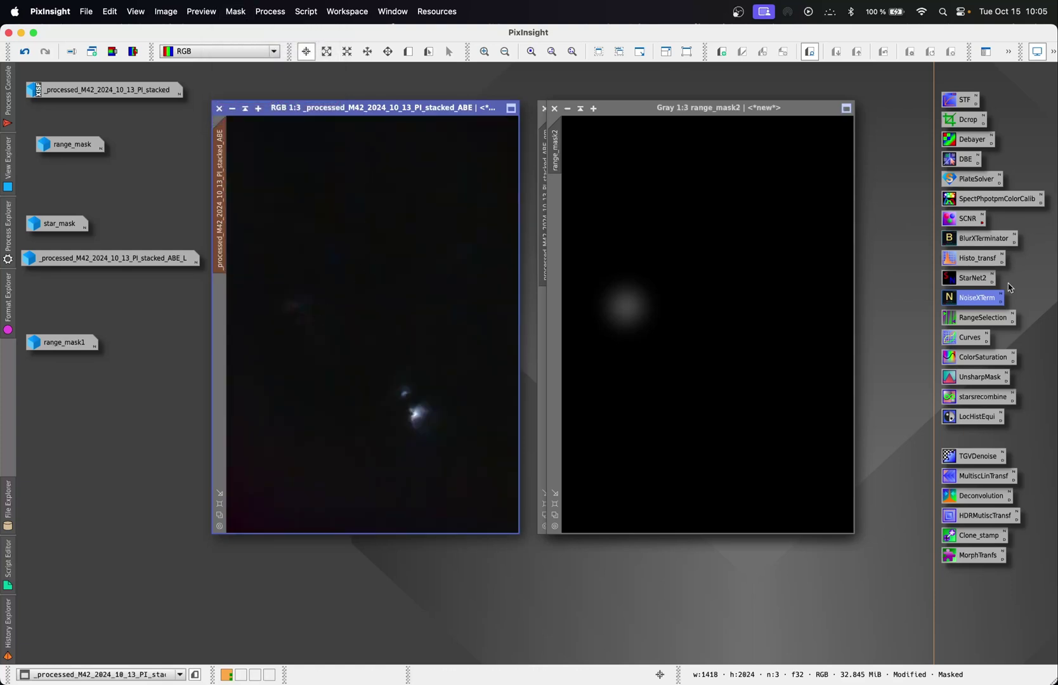
- Brighten the masked faint nebula with HistogramTransformation at midtones 0.33417722, previewing its area live, and reset the tool
{"action": "double_click", "coordinate": [981, 260]}
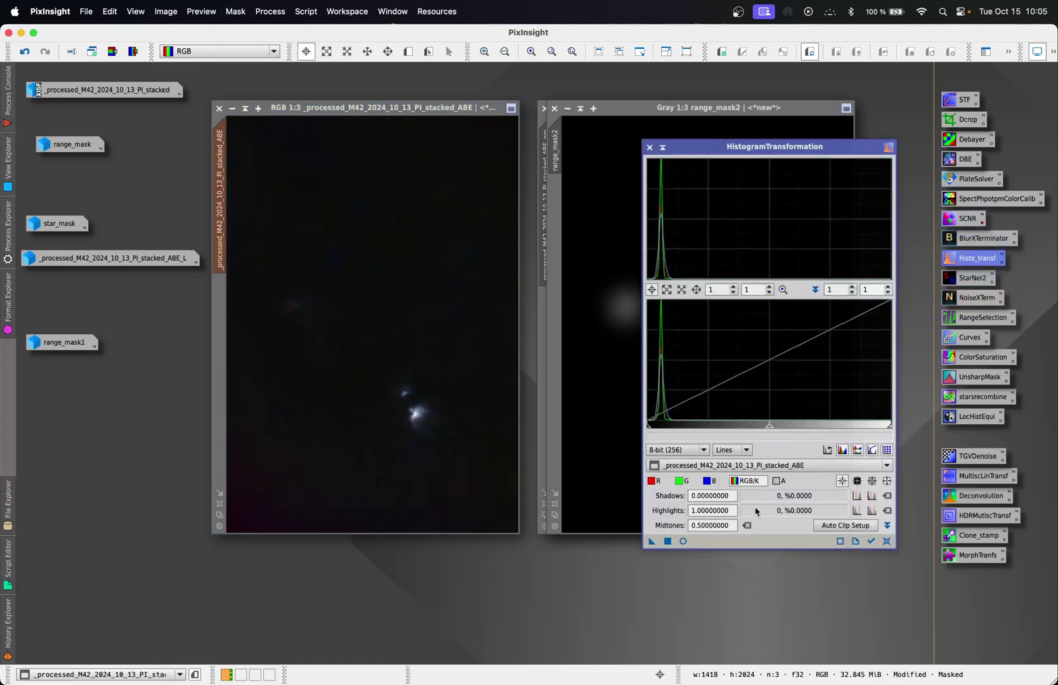
{"action": "left_click", "coordinate": [684, 541]}
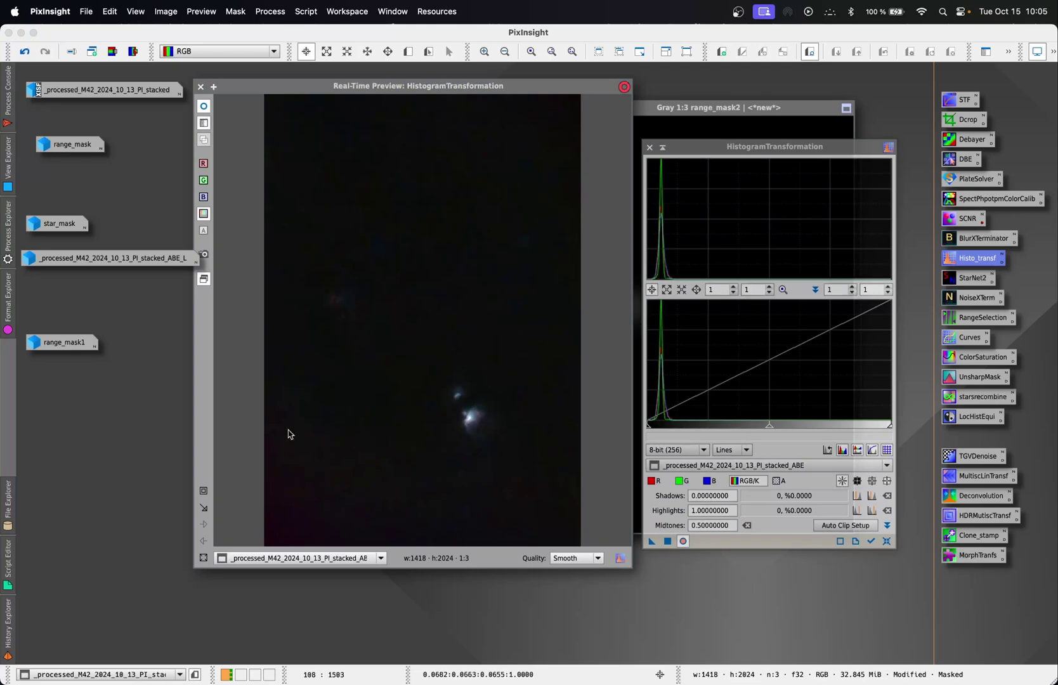
{"action": "left_click", "coordinate": [204, 491]}
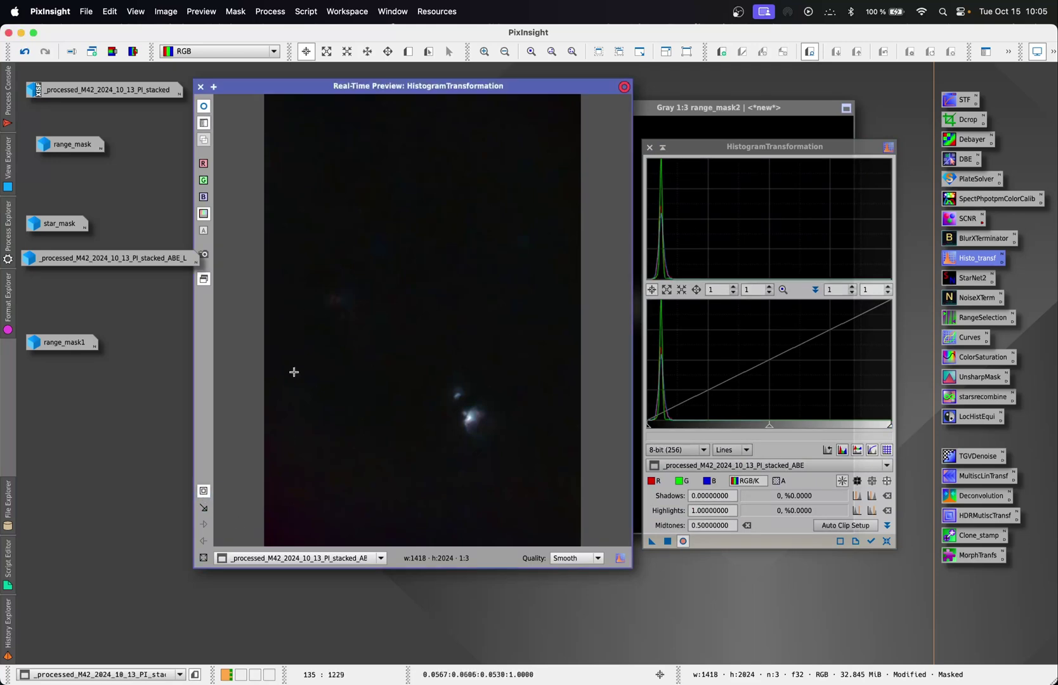
{"action": "left_click_drag", "start_coordinate": [299, 442], "coordinate": [498, 256]}
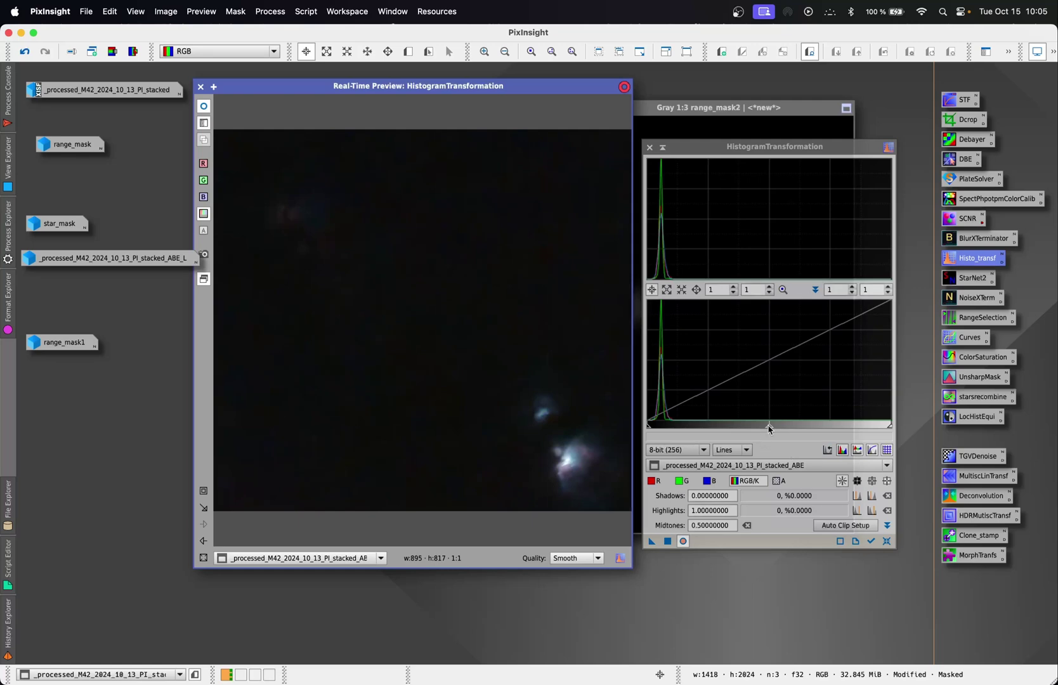
{"action": "left_click_drag", "start_coordinate": [769, 431], "coordinate": [728, 432]}
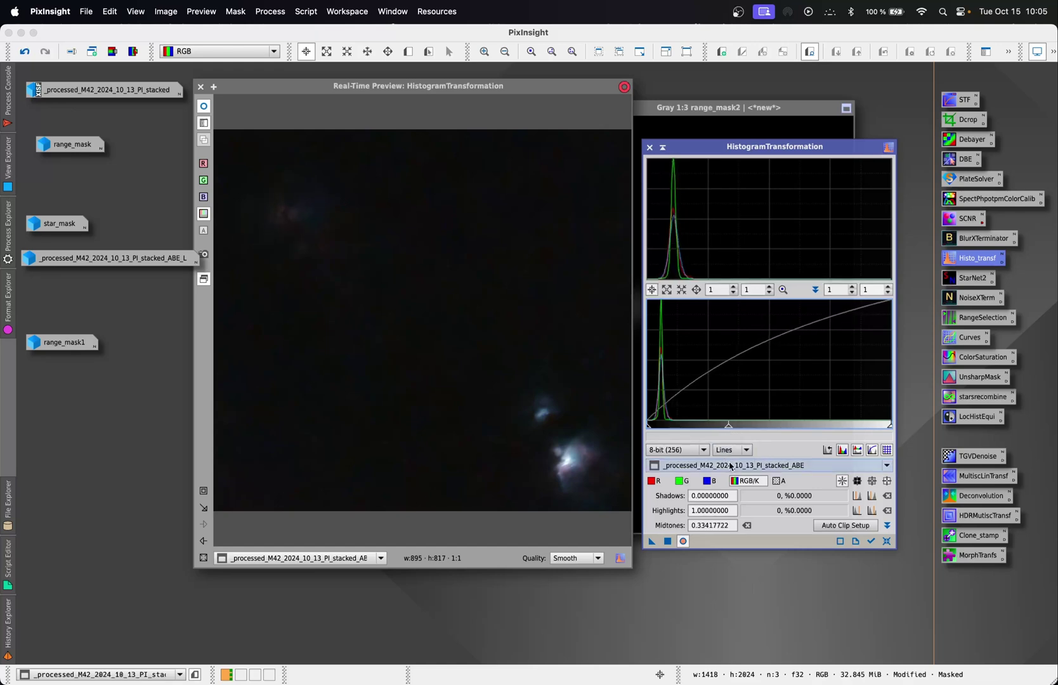
{"action": "left_click", "coordinate": [667, 541]}
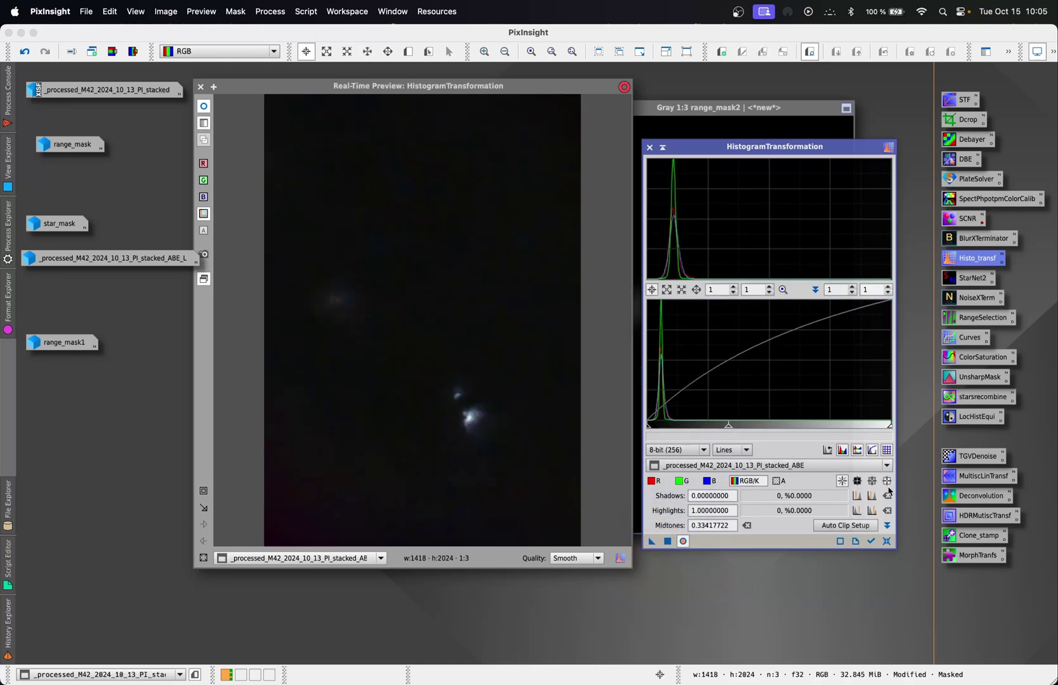
{"action": "left_click", "coordinate": [887, 541]}
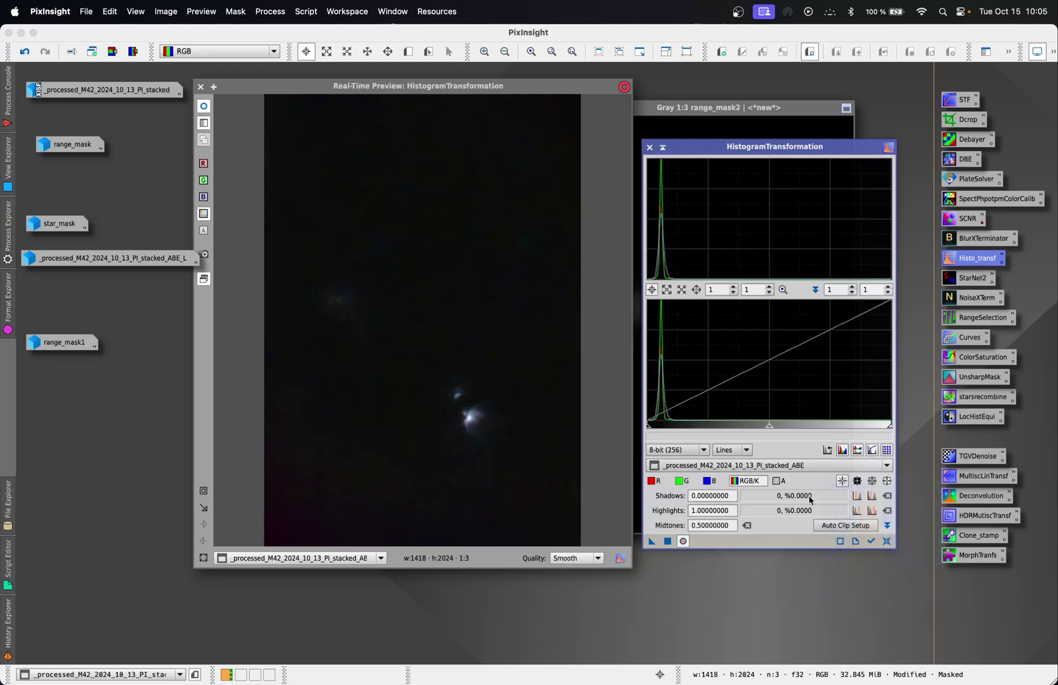
- Apply a second, slight HistogramTransformation stretch at midtones 0.47341772 through the mask, and reset the tool
{"action": "left_click", "coordinate": [769, 425]}
{"action": "left_click_drag", "start_coordinate": [769, 426], "coordinate": [763, 426]}
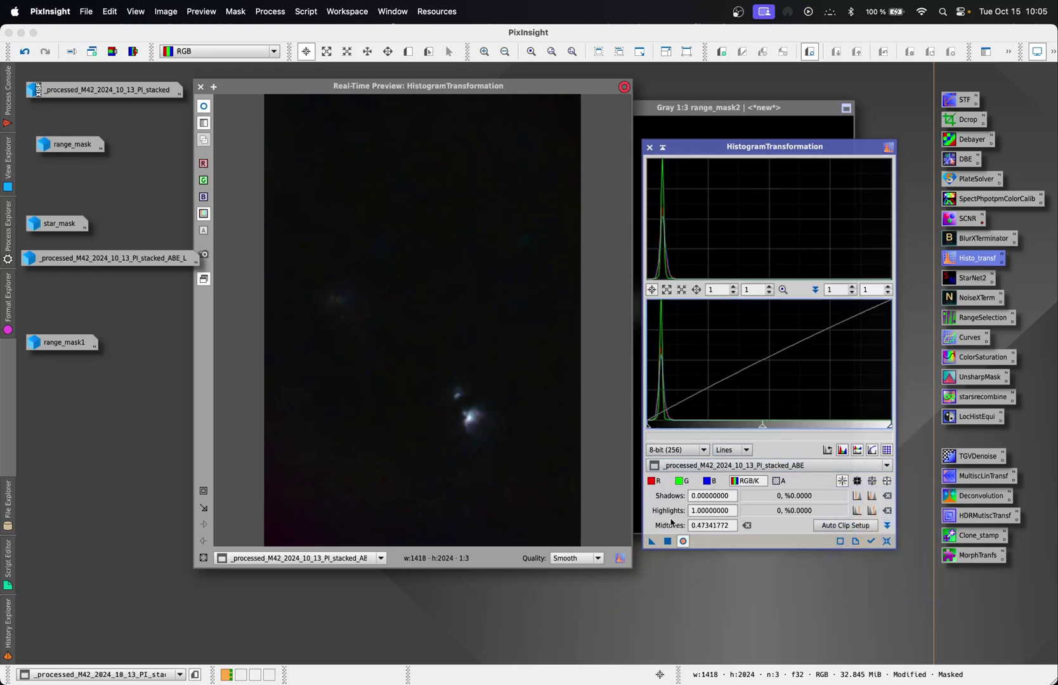
{"action": "left_click", "coordinate": [668, 541]}
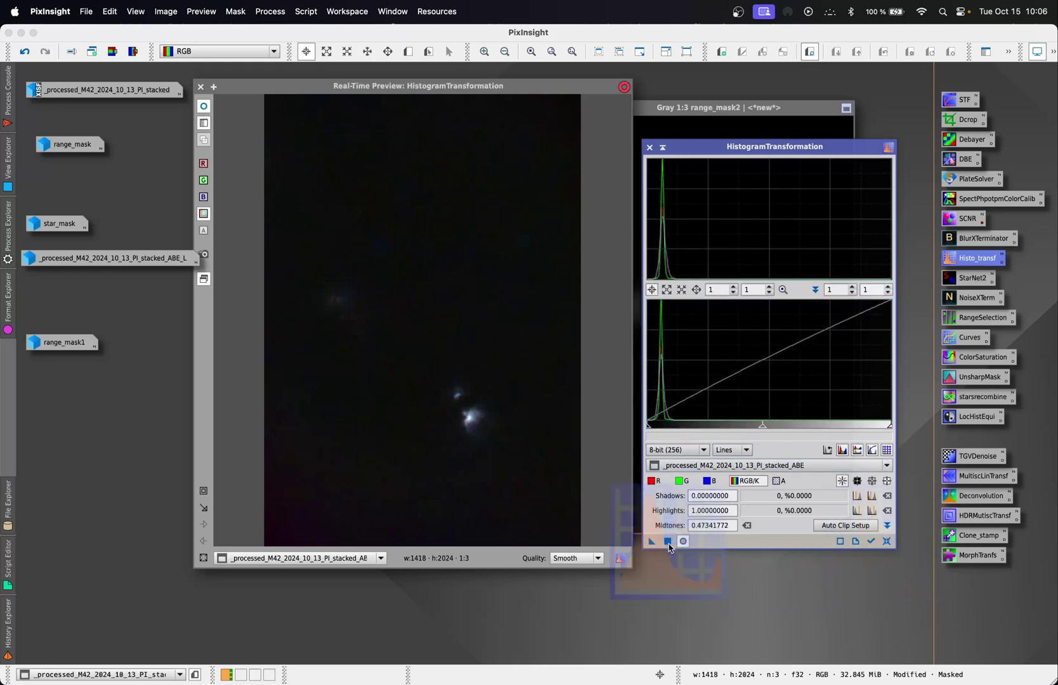
{"action": "left_click", "coordinate": [887, 541]}
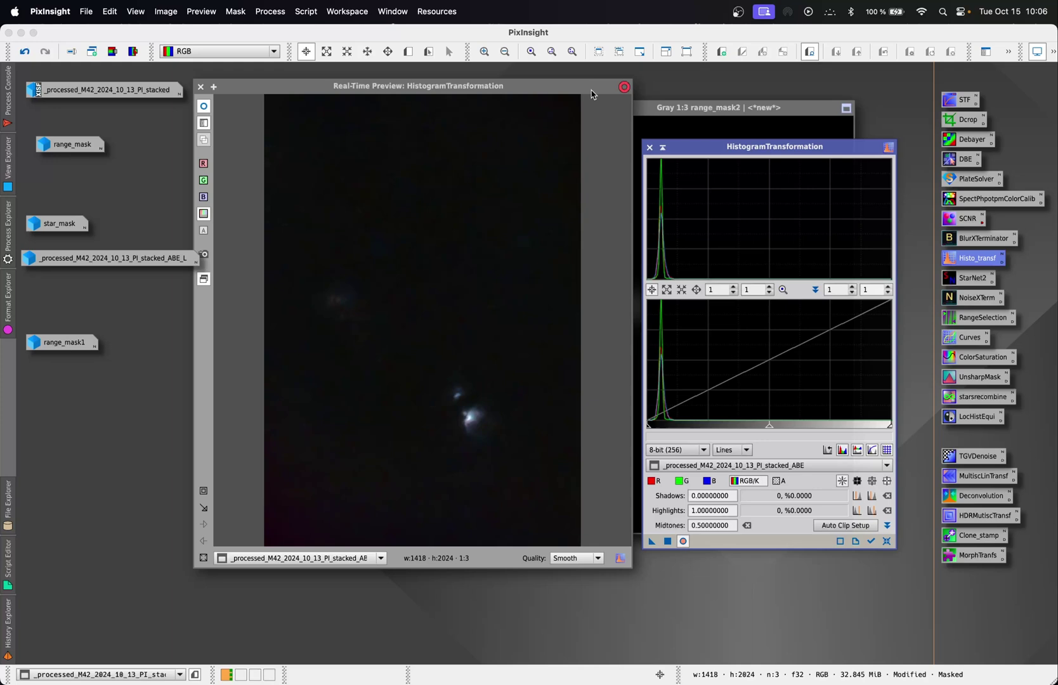
- Close HistogramTransformation and its live preview, and compare the colour image with and without the last stretch
{"action": "left_click", "coordinate": [649, 147]}
{"action": "left_click", "coordinate": [202, 87]}
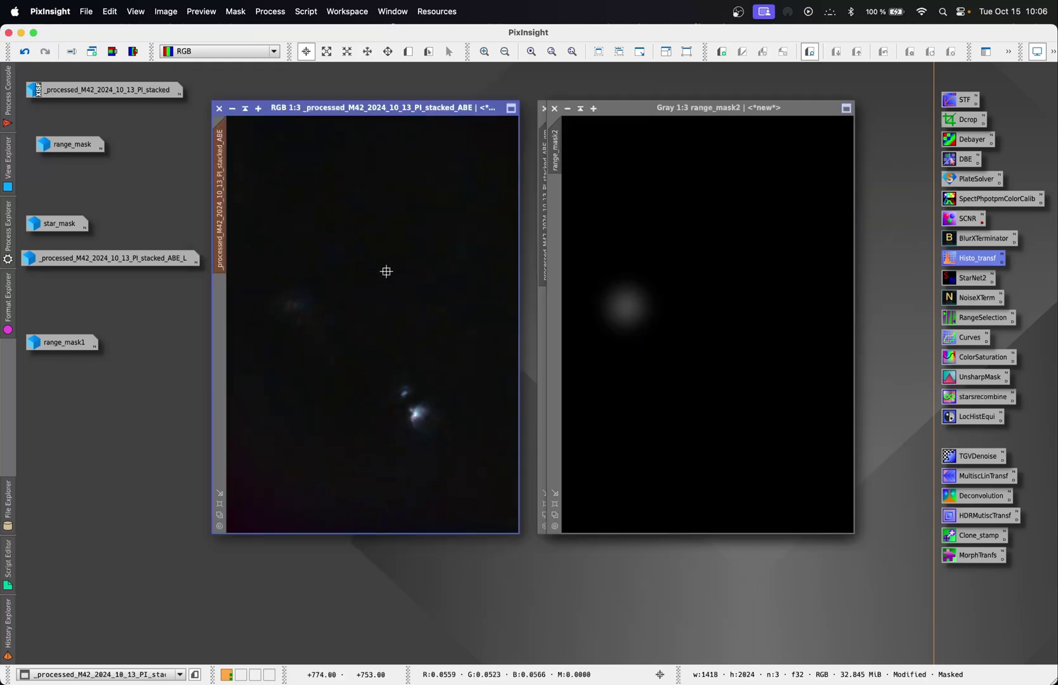
{"action": "left_click", "coordinate": [26, 54]}
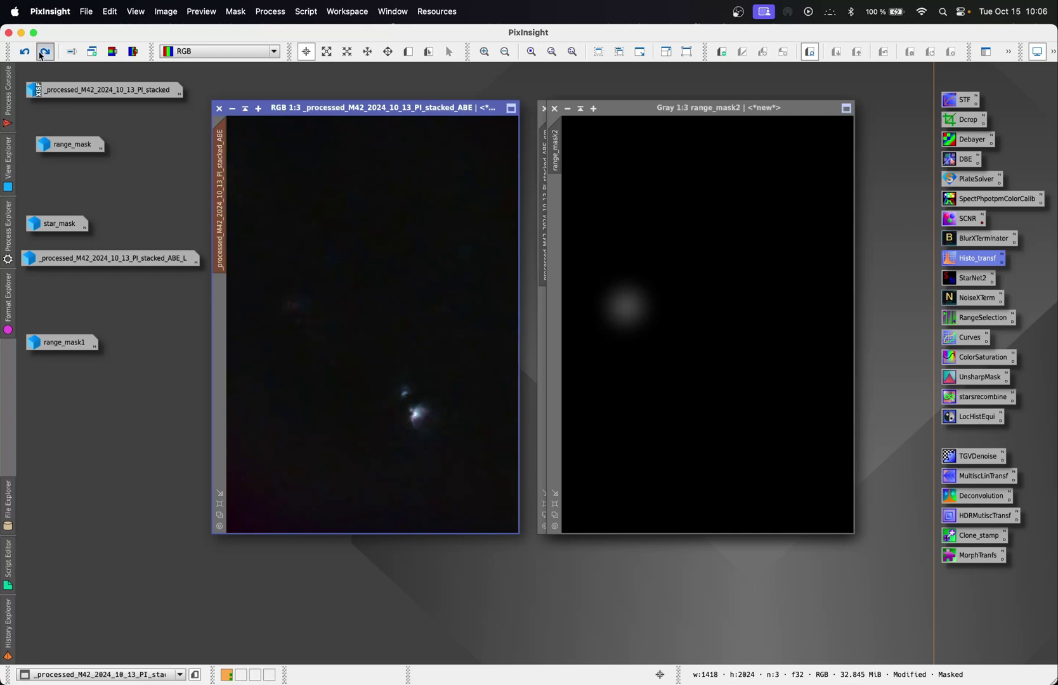
{"action": "left_click", "coordinate": [41, 56]}
{"action": "scroll", "coordinate": [295, 312], "scroll_direction": "up", "scroll_amount": 1}
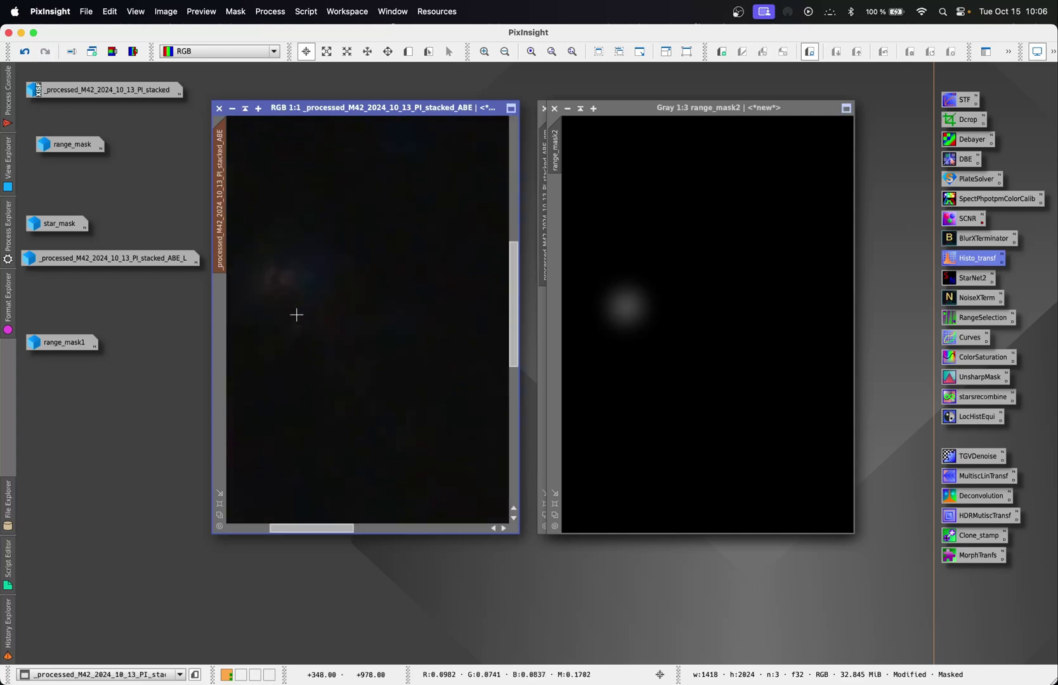
- Close range_mask2 and the GAME mask image without saving them
{"action": "left_click", "coordinate": [556, 110]}
{"action": "left_click", "coordinate": [564, 397]}
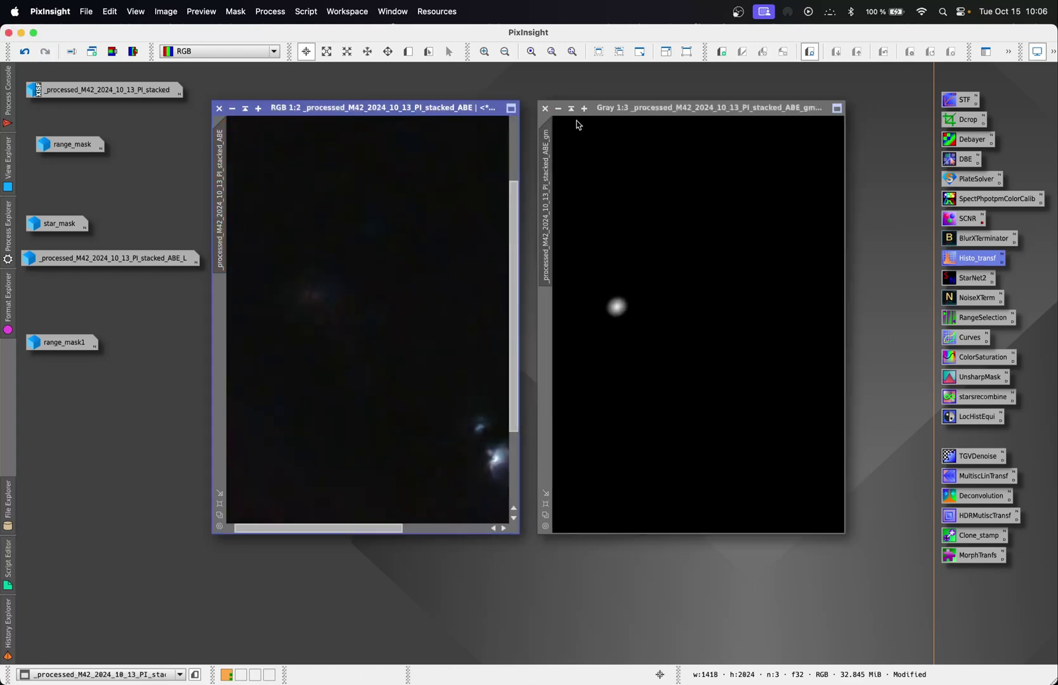
{"action": "left_click", "coordinate": [546, 109]}
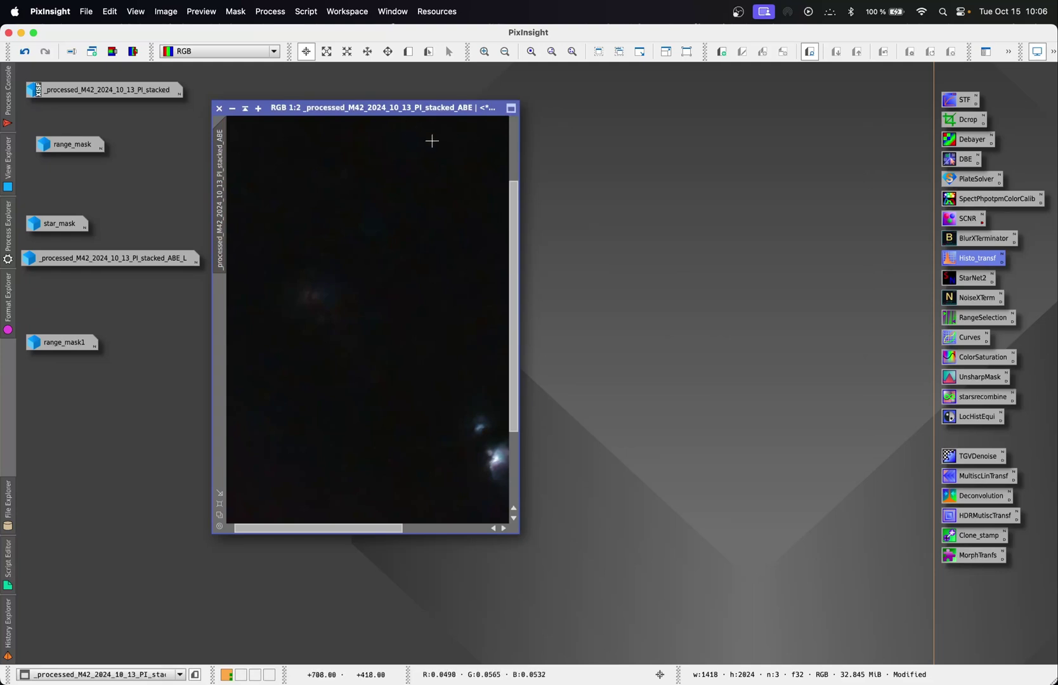
- Enlarge the starless colour image's window and examine the Orion Nebula core at 2:1
{"action": "right_click", "coordinate": [421, 295]}
{"action": "left_click", "coordinate": [531, 577]}
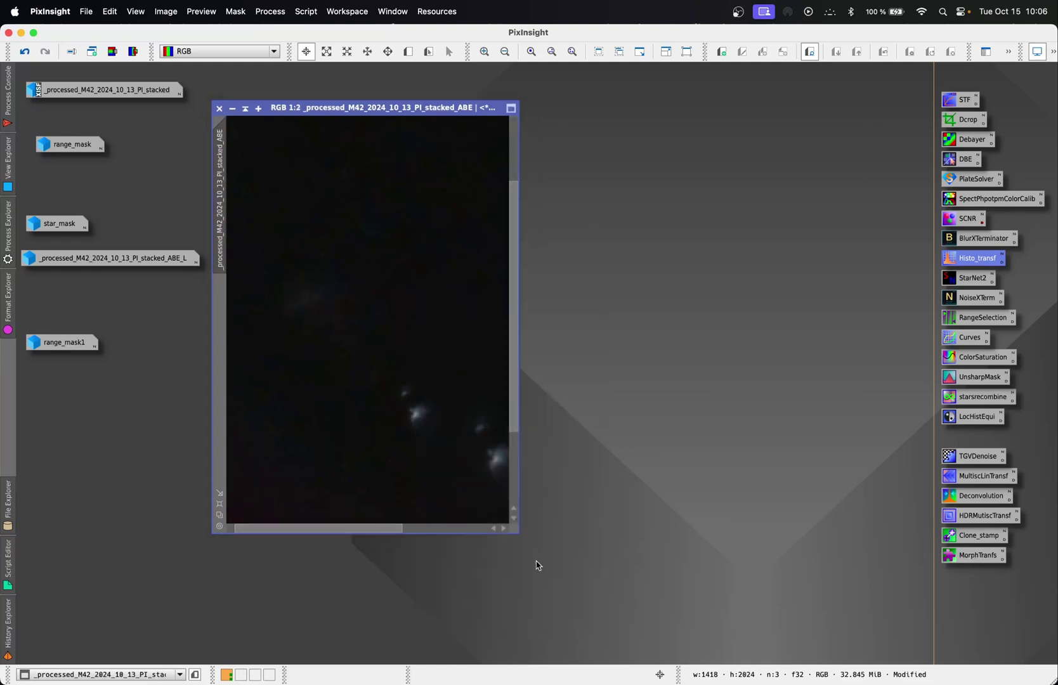
{"action": "left_click_drag", "start_coordinate": [519, 534], "coordinate": [867, 629]}
{"action": "scroll", "coordinate": [682, 401], "scroll_direction": "up", "scroll_amount": 3}
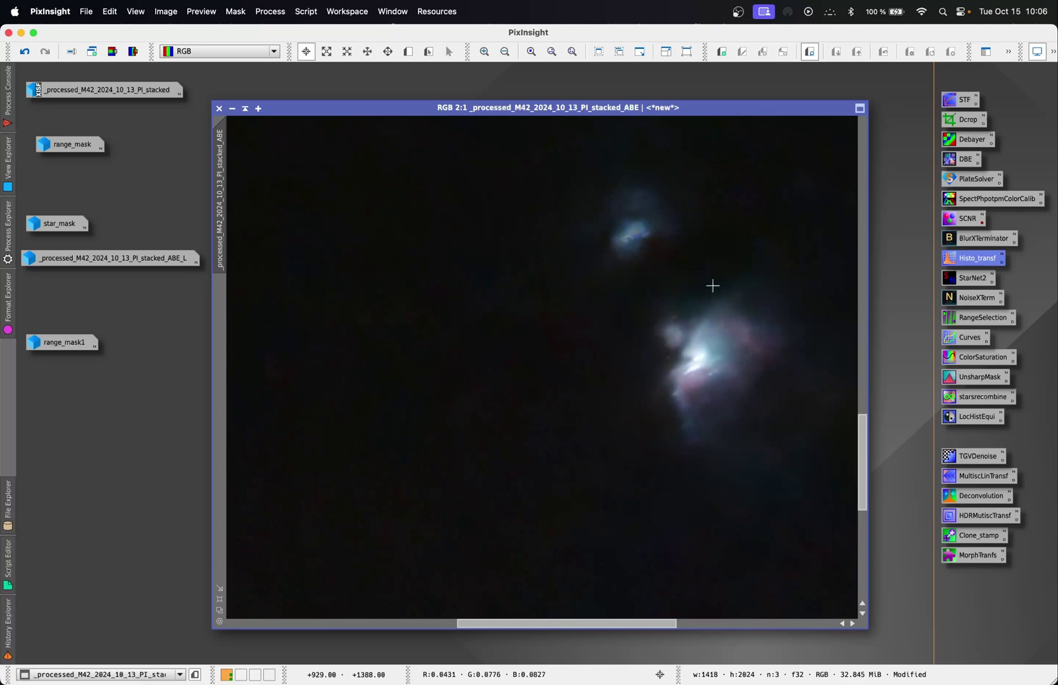
- Restore the star_mask stars image, minimize the starless colour image and park its icon with the other minimized images
{"action": "double_click", "coordinate": [64, 236]}
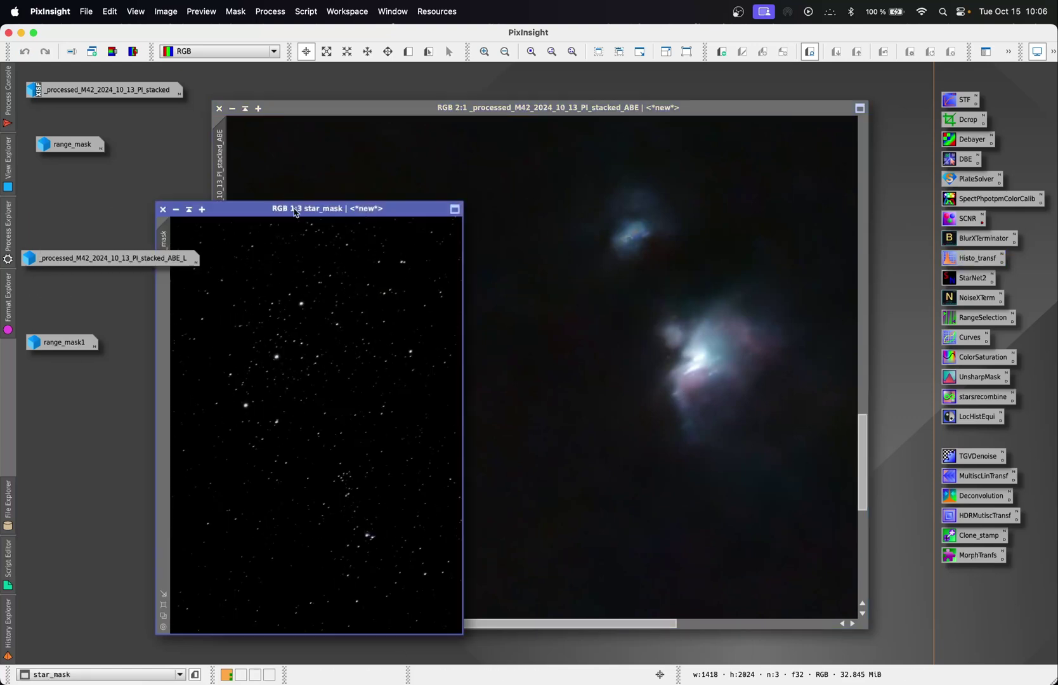
{"action": "left_click_drag", "start_coordinate": [295, 212], "coordinate": [431, 161]}
{"action": "left_click", "coordinate": [232, 108]}
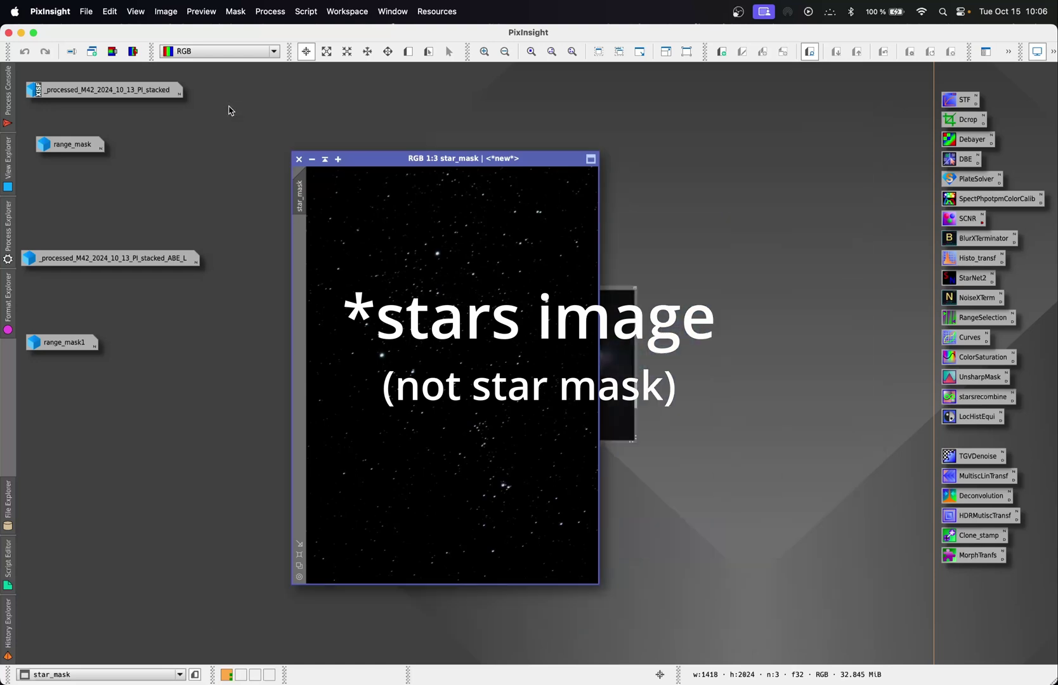
{"action": "left_click_drag", "start_coordinate": [591, 375], "coordinate": [59, 446]}
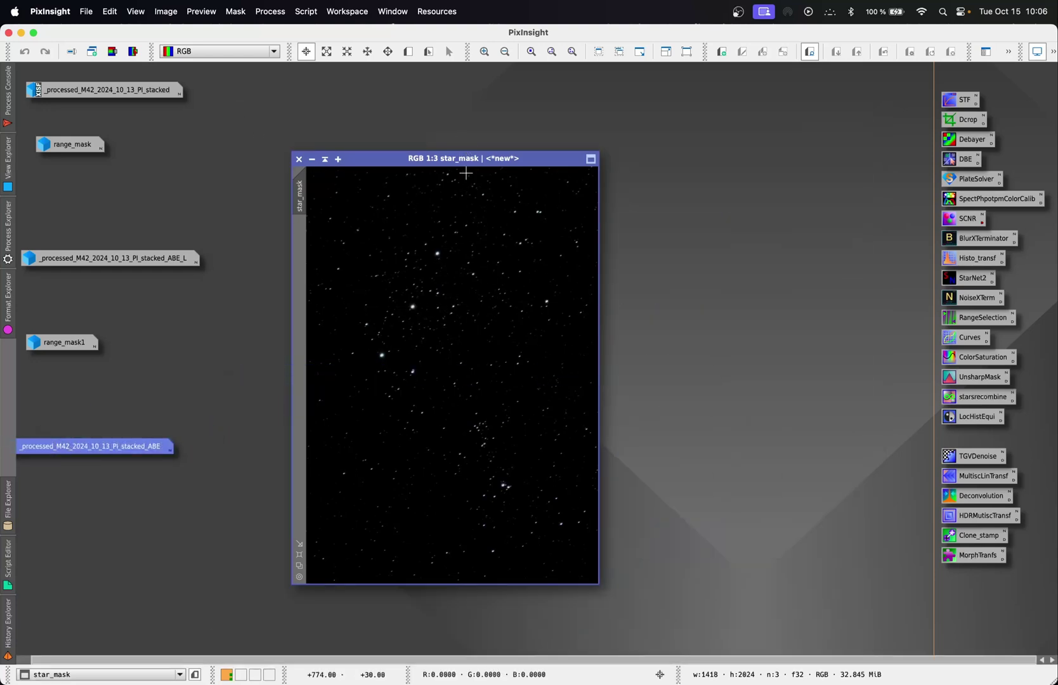
- Enlarge the star_mask window and examine the shapes and colours of the stars up close
{"action": "left_click_drag", "start_coordinate": [470, 158], "coordinate": [463, 82]}
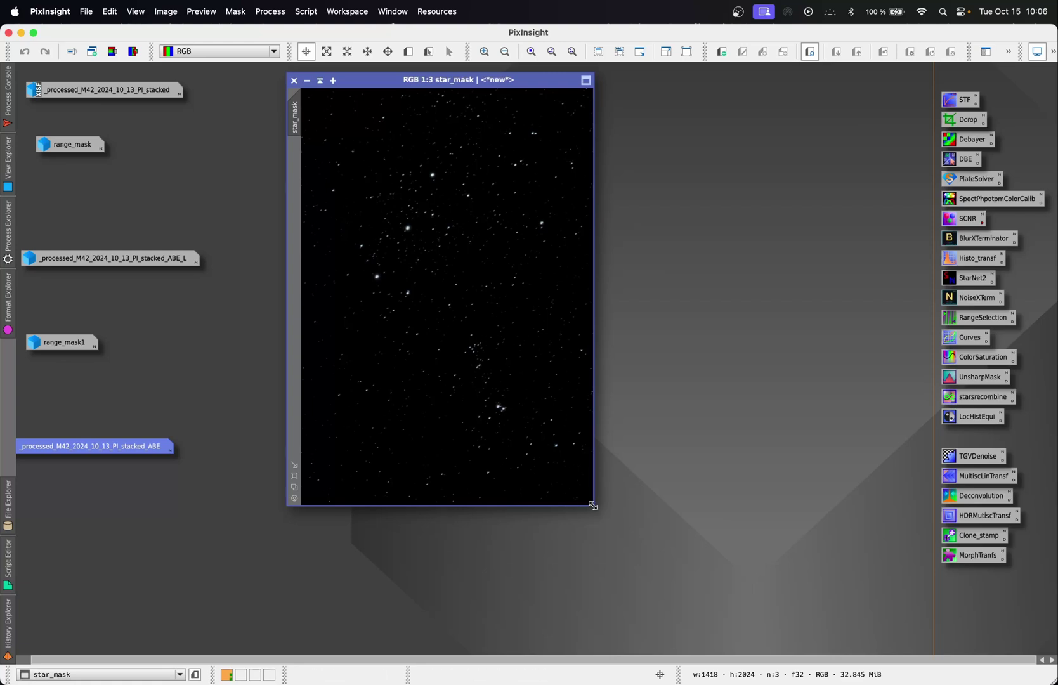
{"action": "left_click_drag", "start_coordinate": [593, 506], "coordinate": [855, 627]}
{"action": "scroll", "coordinate": [610, 369], "scroll_direction": "up", "scroll_amount": 5}
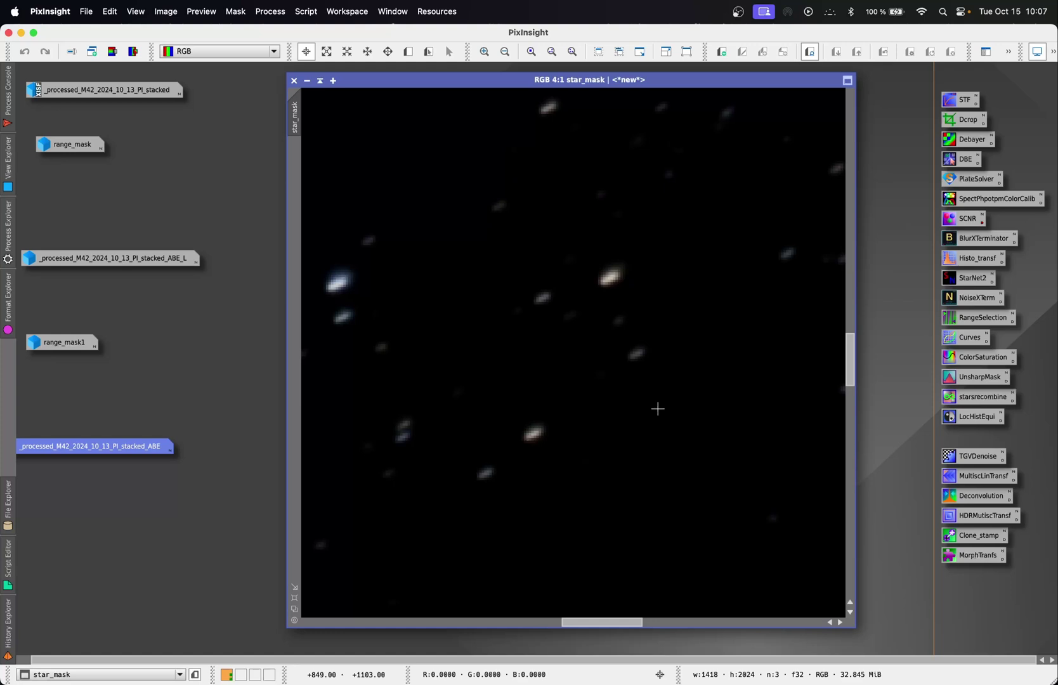
{"action": "scroll", "coordinate": [658, 409], "scroll_direction": "down", "scroll_amount": 1}
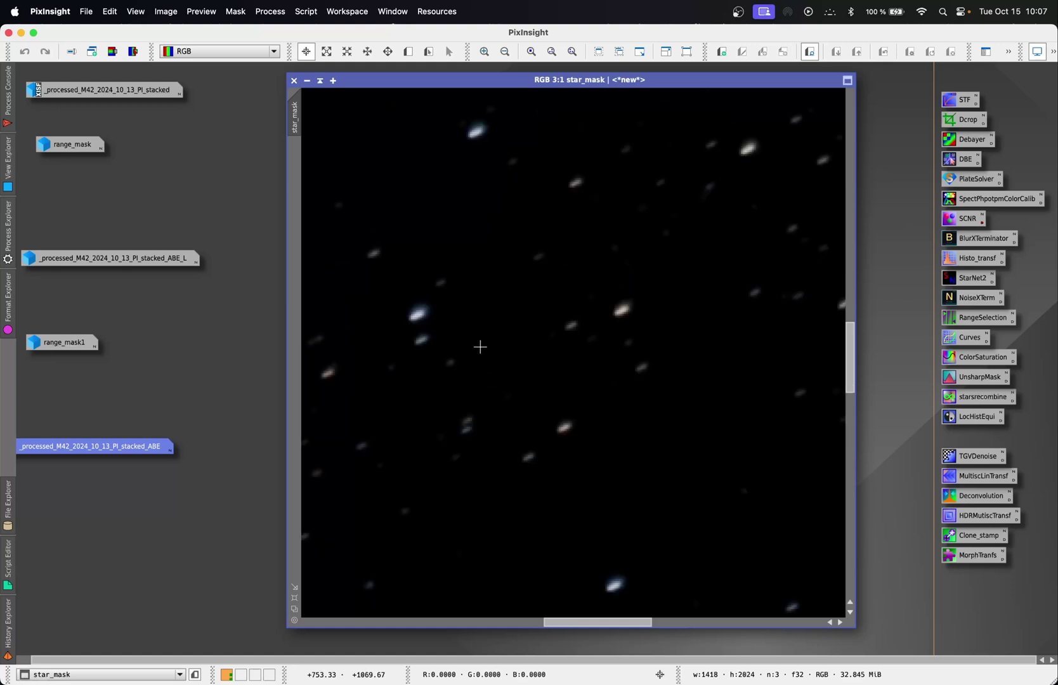
{"action": "scroll", "coordinate": [480, 347], "scroll_direction": "down", "scroll_amount": 5}
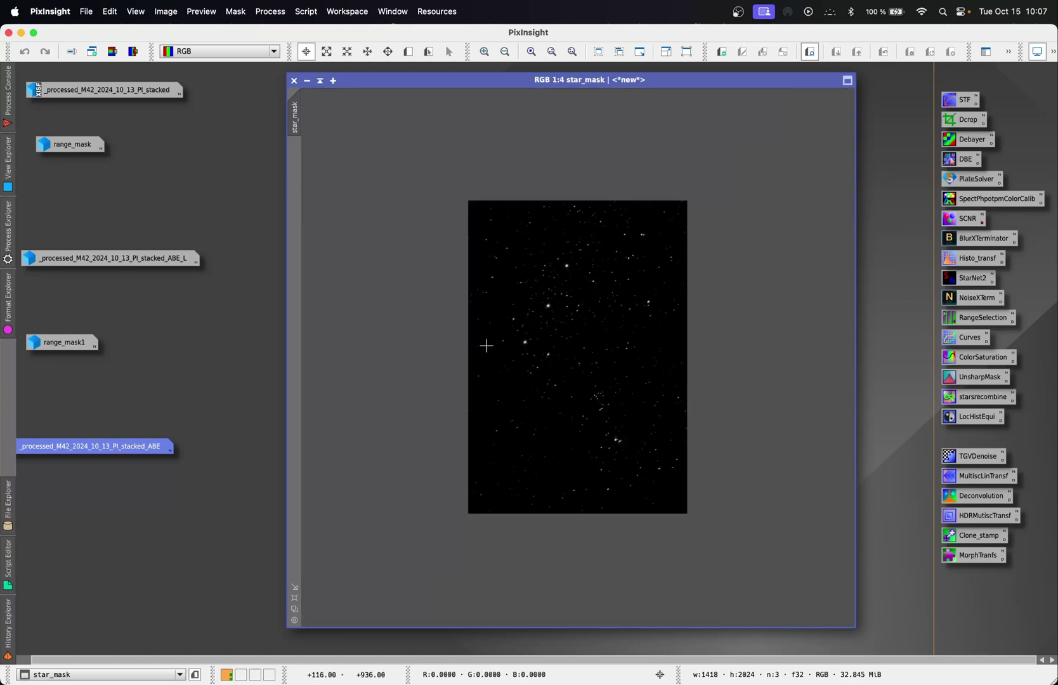
{"action": "scroll", "coordinate": [570, 342], "scroll_direction": "up", "scroll_amount": 1}
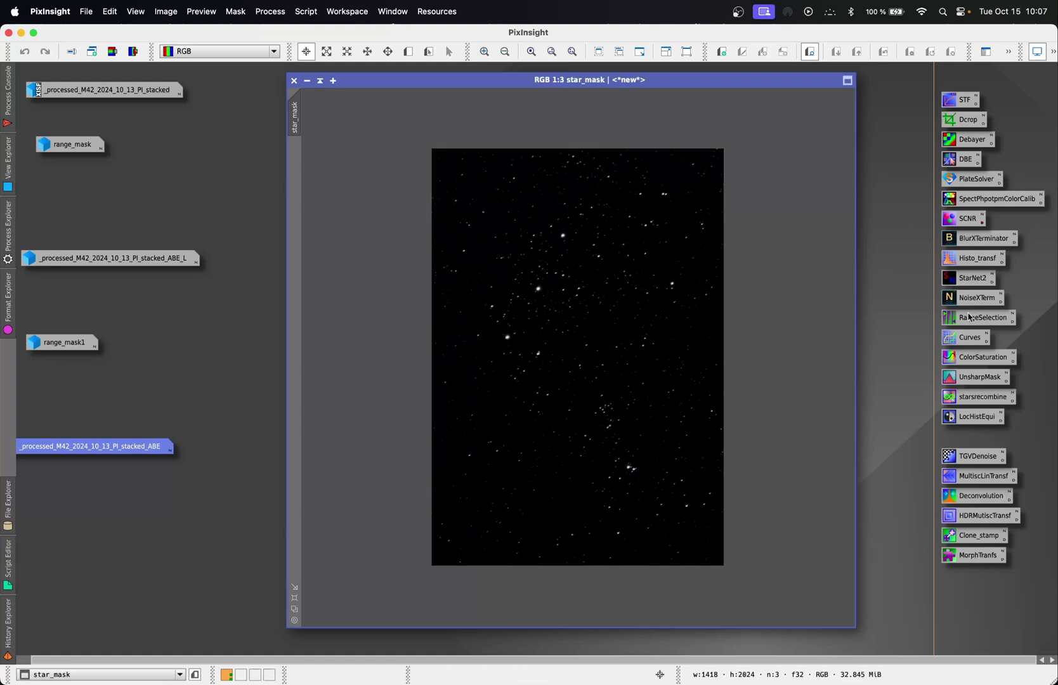
- Stretch star_mask with HistogramTransformation at midtones 0.23797468 using the live preview, reset the midtones and close the tool and preview
{"action": "double_click", "coordinate": [963, 260]}
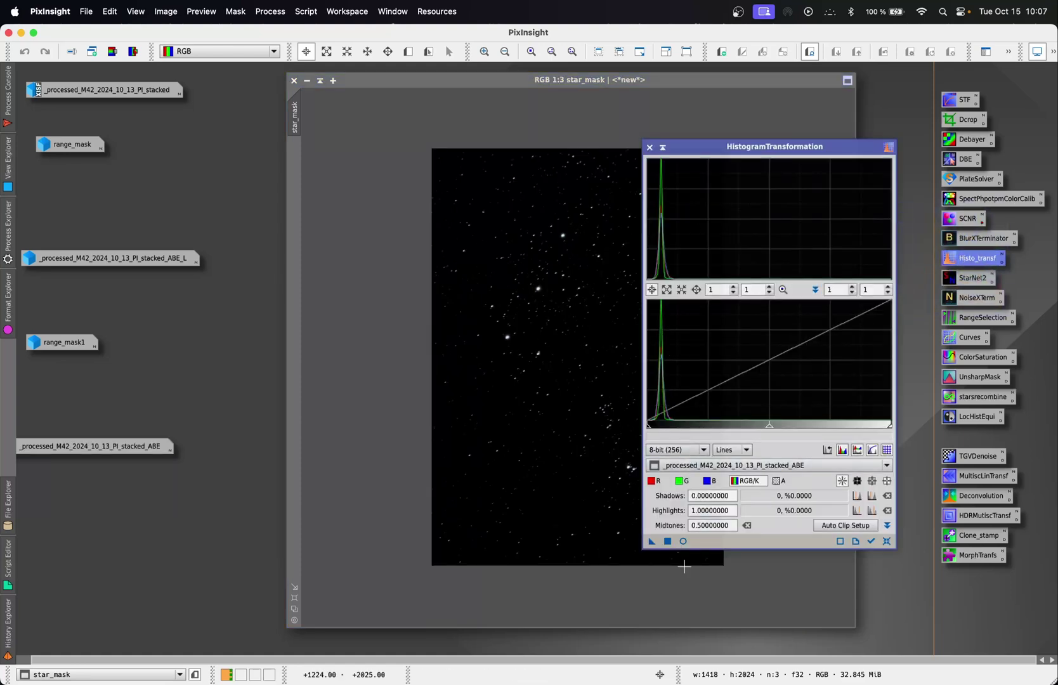
{"action": "left_click", "coordinate": [683, 541]}
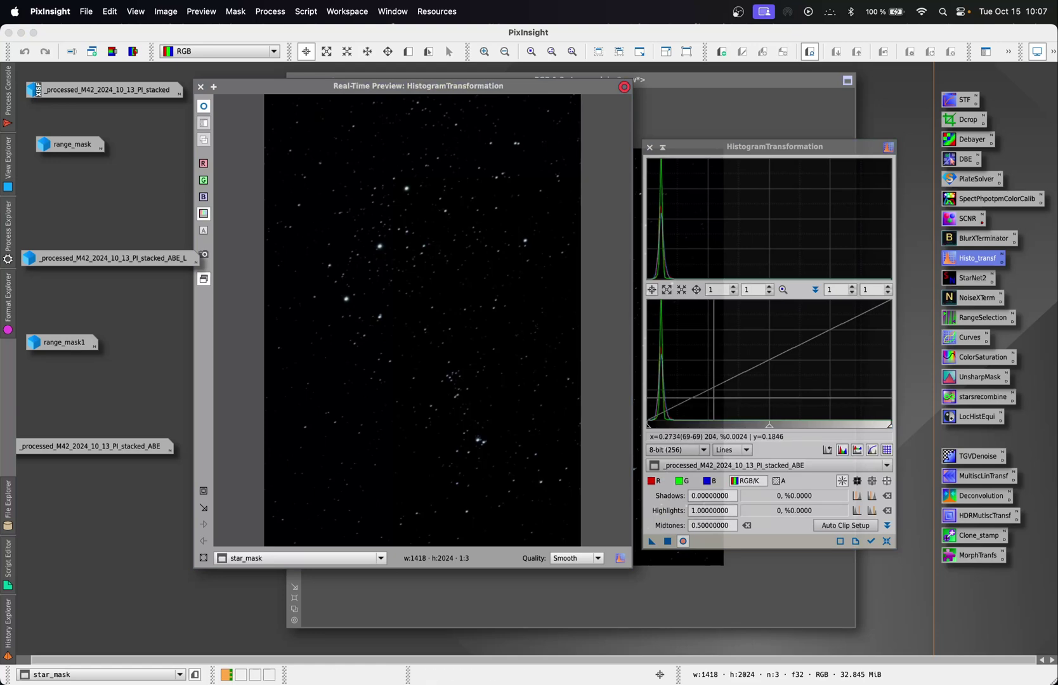
{"action": "left_click_drag", "start_coordinate": [770, 426], "coordinate": [704, 427]}
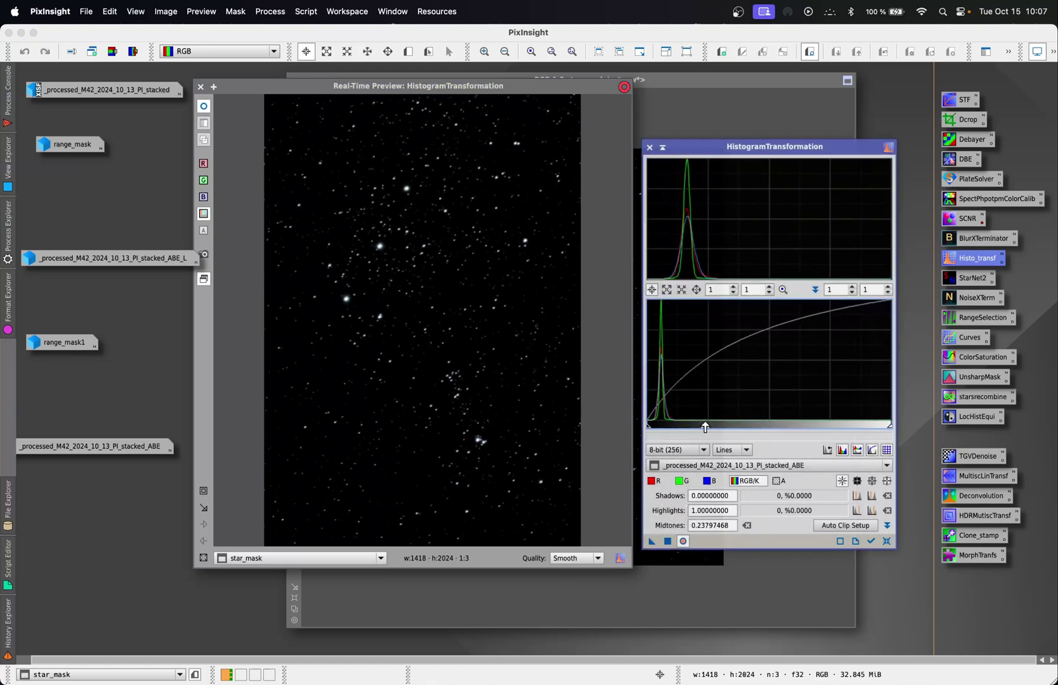
{"action": "left_click", "coordinate": [667, 541]}
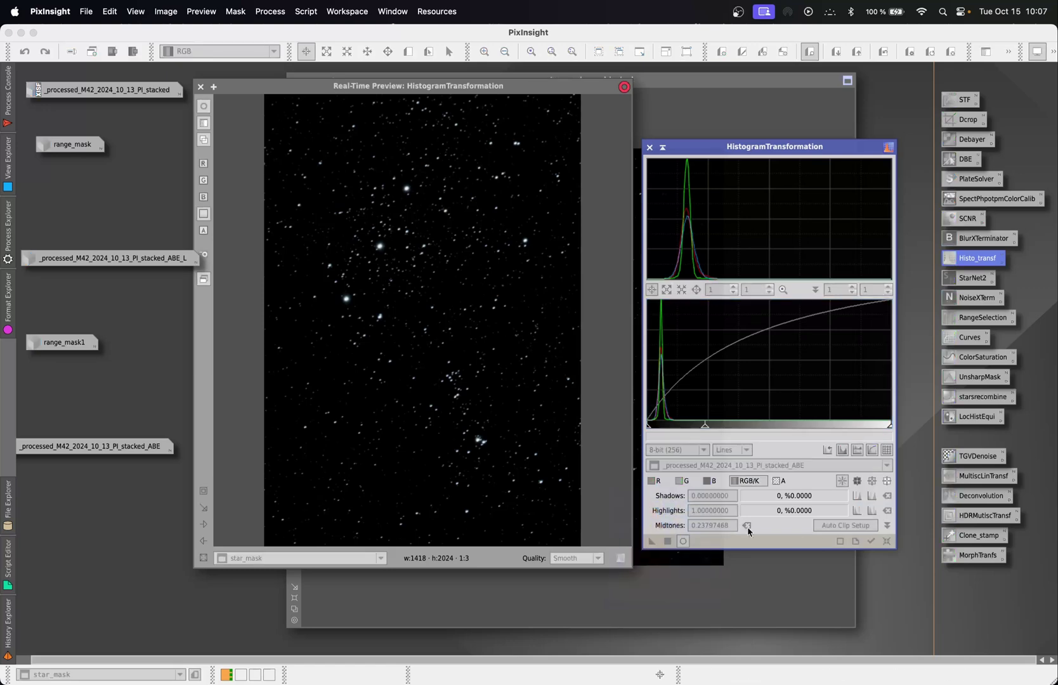
{"action": "left_click", "coordinate": [747, 526]}
{"action": "left_click", "coordinate": [649, 149]}
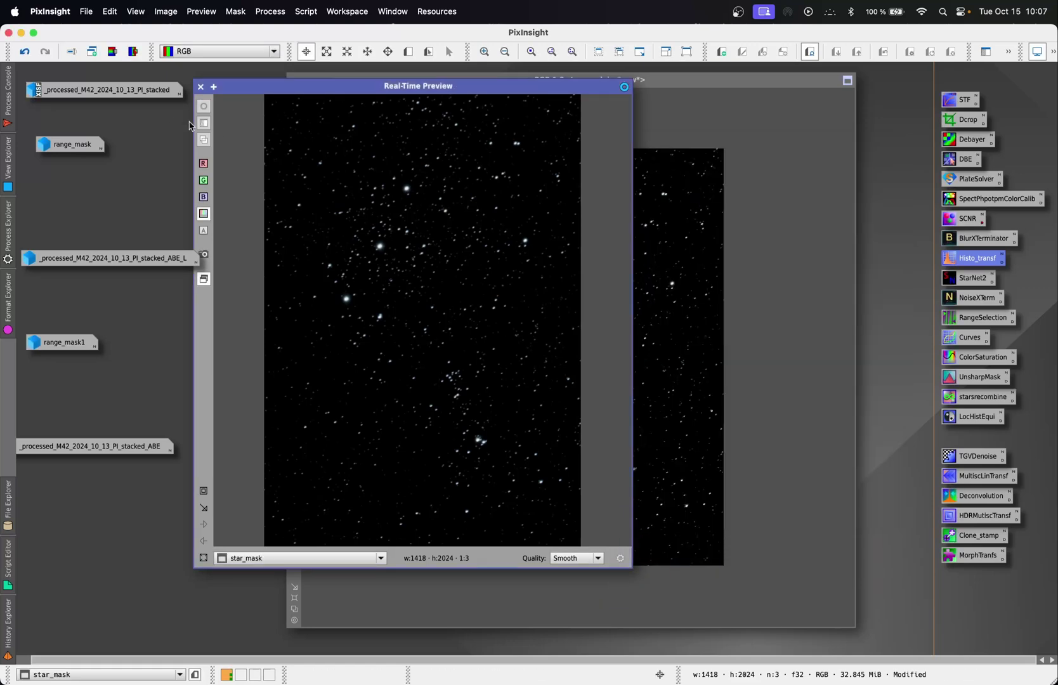
{"action": "left_click", "coordinate": [201, 88]}
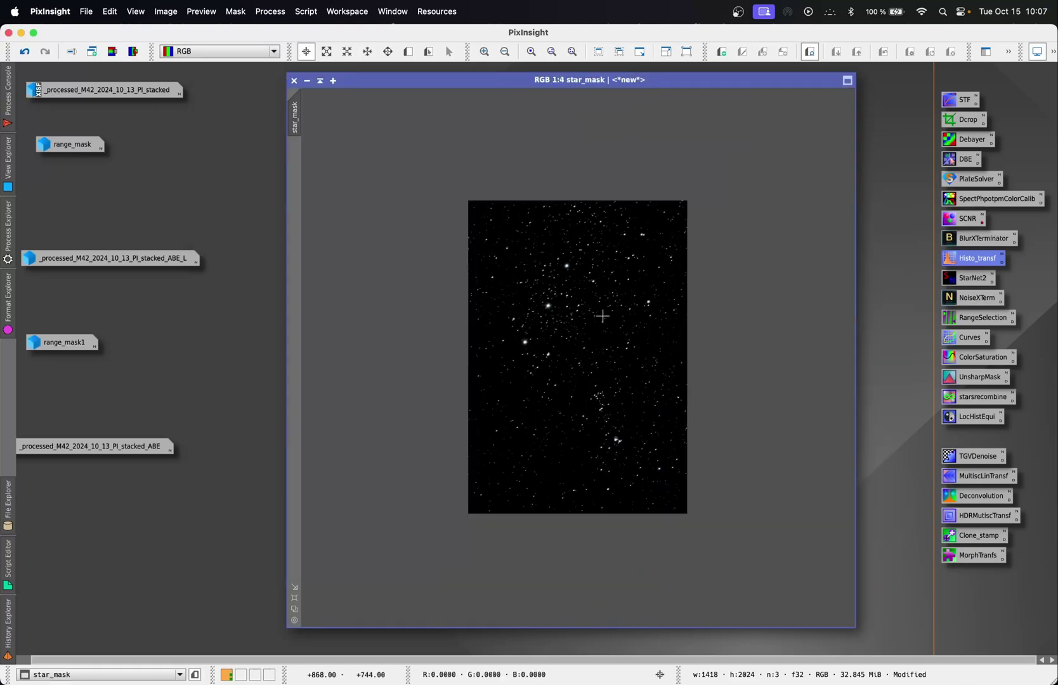
{"action": "scroll", "coordinate": [603, 315], "scroll_direction": "up", "scroll_amount": 2}
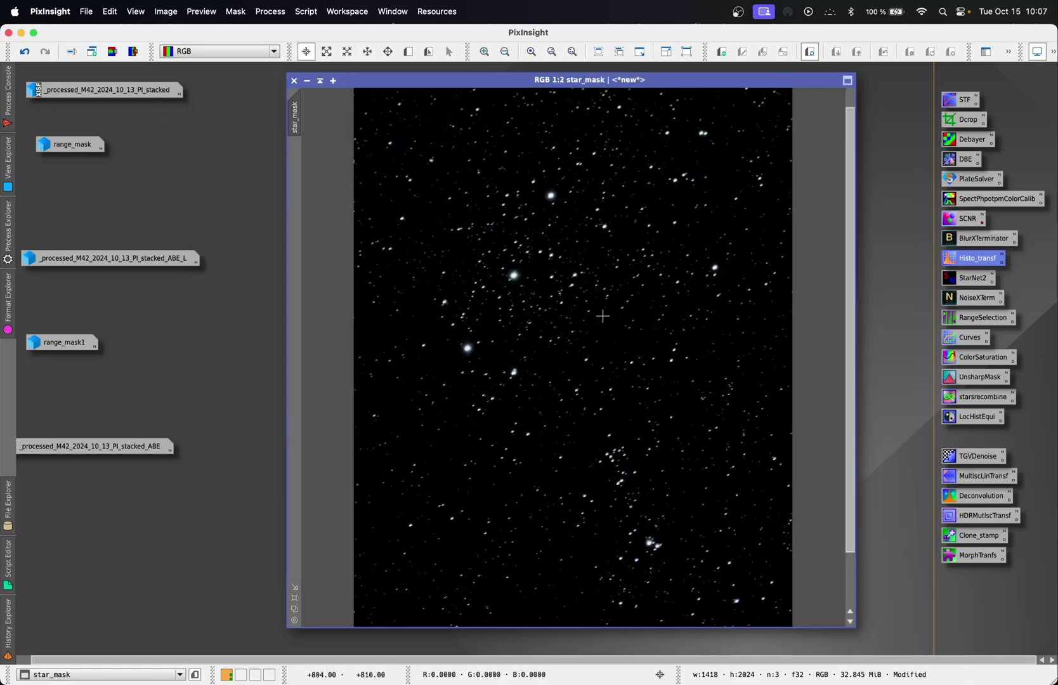
- Boost the star colours in star_mask with ColorSaturation at 0.50909 across all hues, previewing it live, and reset the tool
{"action": "double_click", "coordinate": [973, 357]}
{"action": "left_click", "coordinate": [710, 394]}
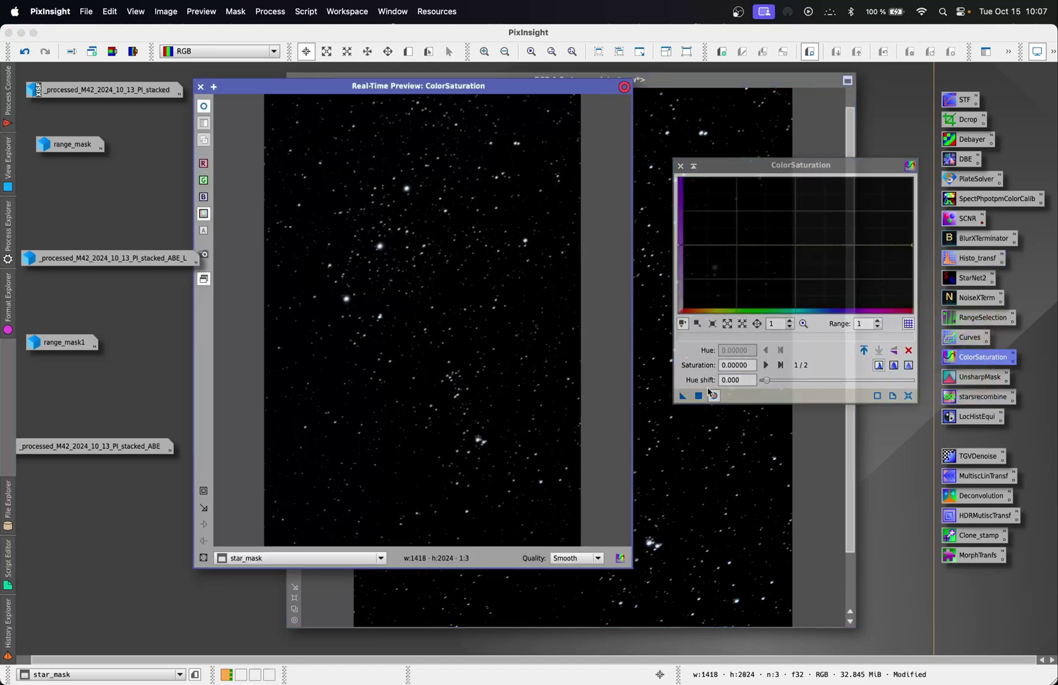
{"action": "left_click_drag", "start_coordinate": [679, 244], "coordinate": [679, 210]}
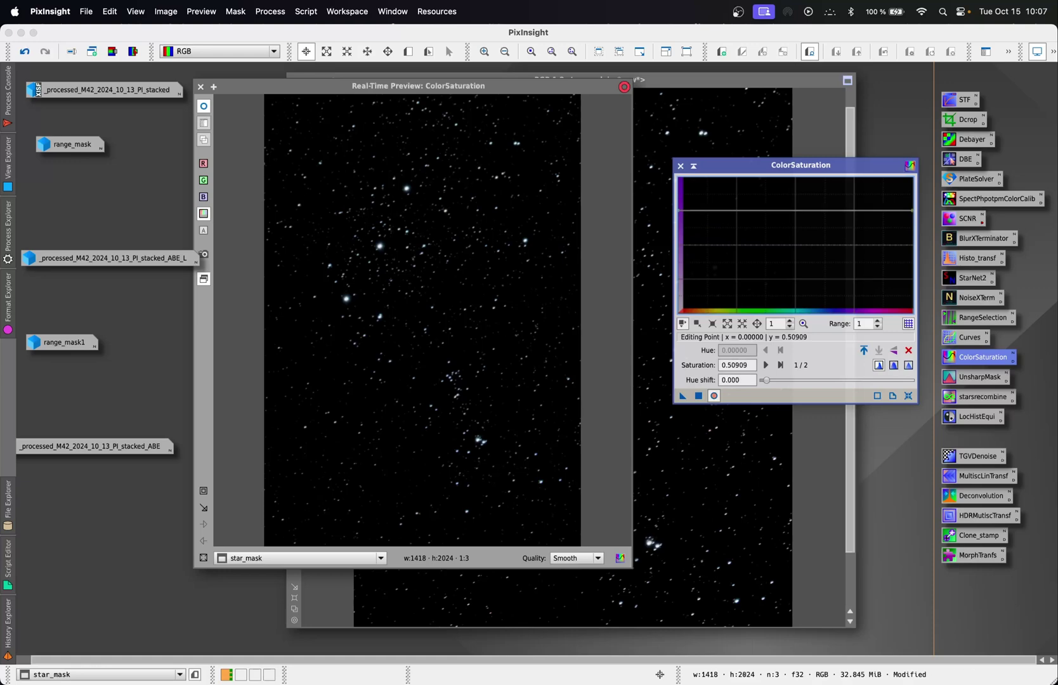
{"action": "left_click", "coordinate": [698, 396]}
{"action": "left_click", "coordinate": [908, 396]}
- Apply a second ColorSaturation boost of 0.52727 across all hues to star_mask, and close the tool and preview
{"action": "left_click_drag", "start_coordinate": [680, 245], "coordinate": [680, 209]}
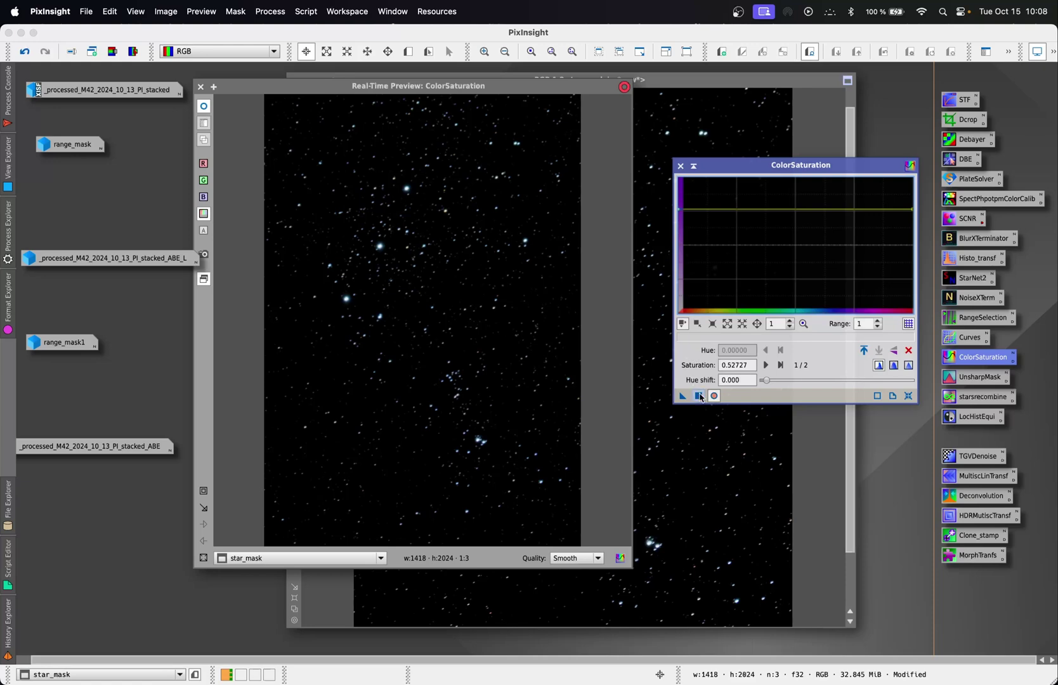
{"action": "left_click", "coordinate": [699, 395]}
{"action": "left_click", "coordinate": [681, 165]}
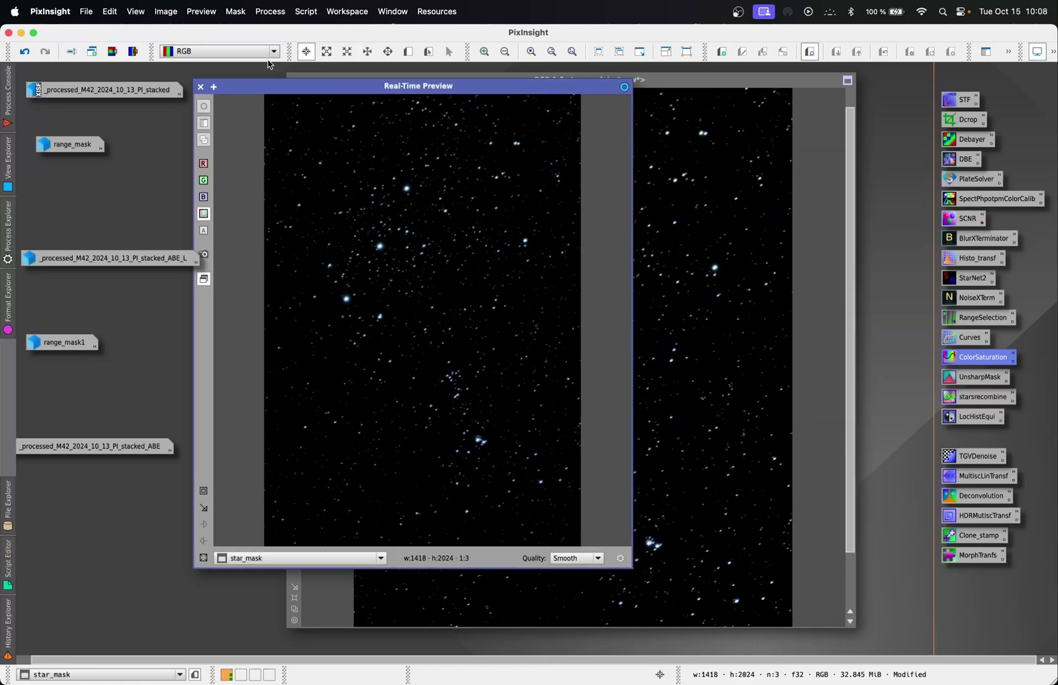
{"action": "left_click", "coordinate": [201, 86]}
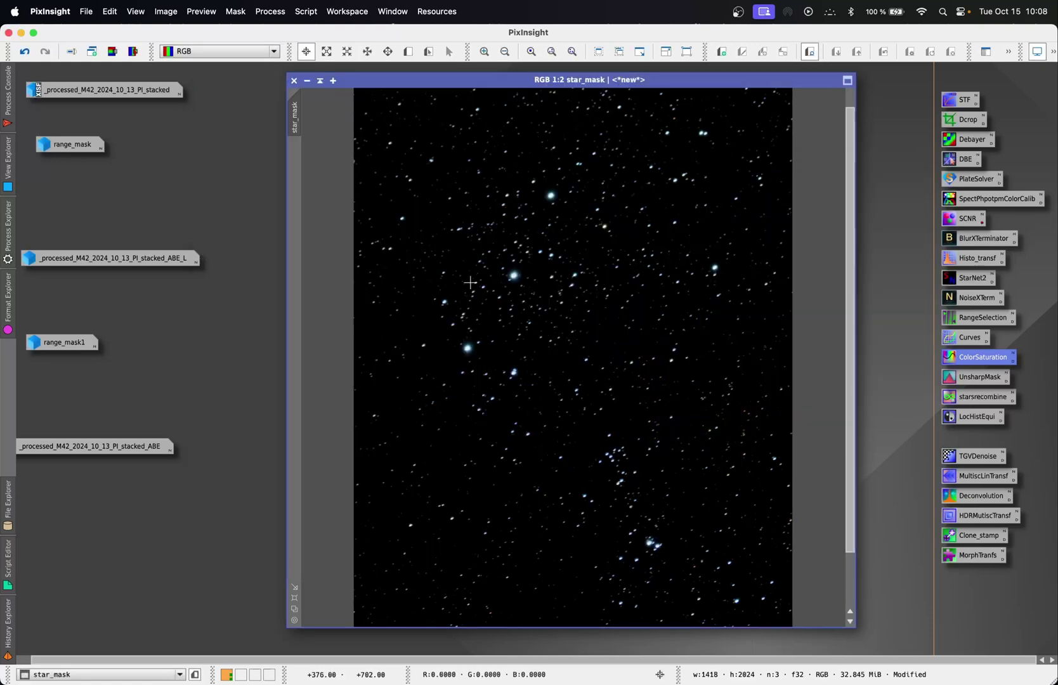
{"action": "scroll", "coordinate": [470, 283], "scroll_direction": "up", "scroll_amount": 1}
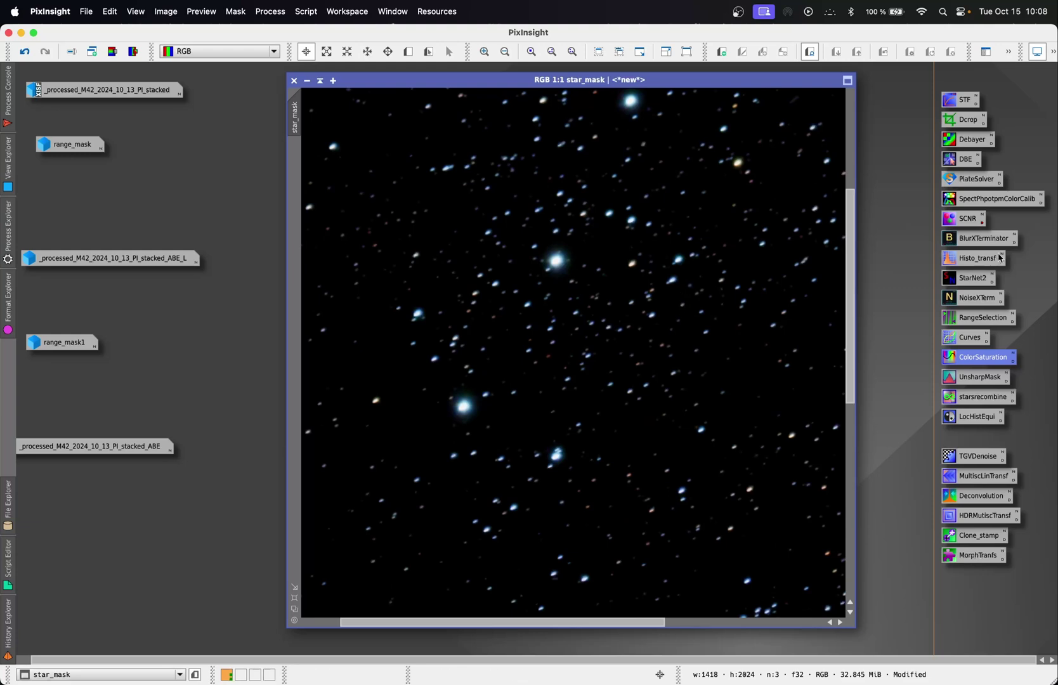
- Remove green from star_mask with SCNR at amount 0.59, using Average Neutral protection
{"action": "double_click", "coordinate": [958, 223]}
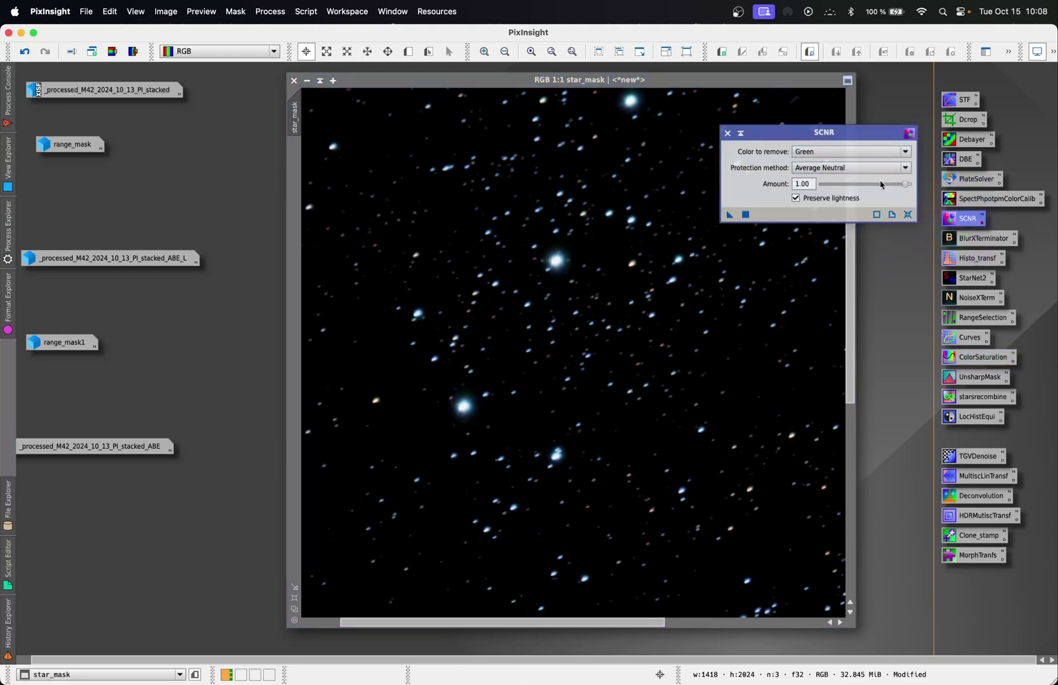
{"action": "left_click_drag", "start_coordinate": [907, 189], "coordinate": [879, 188]}
{"action": "left_click_drag", "start_coordinate": [728, 216], "coordinate": [653, 335]}
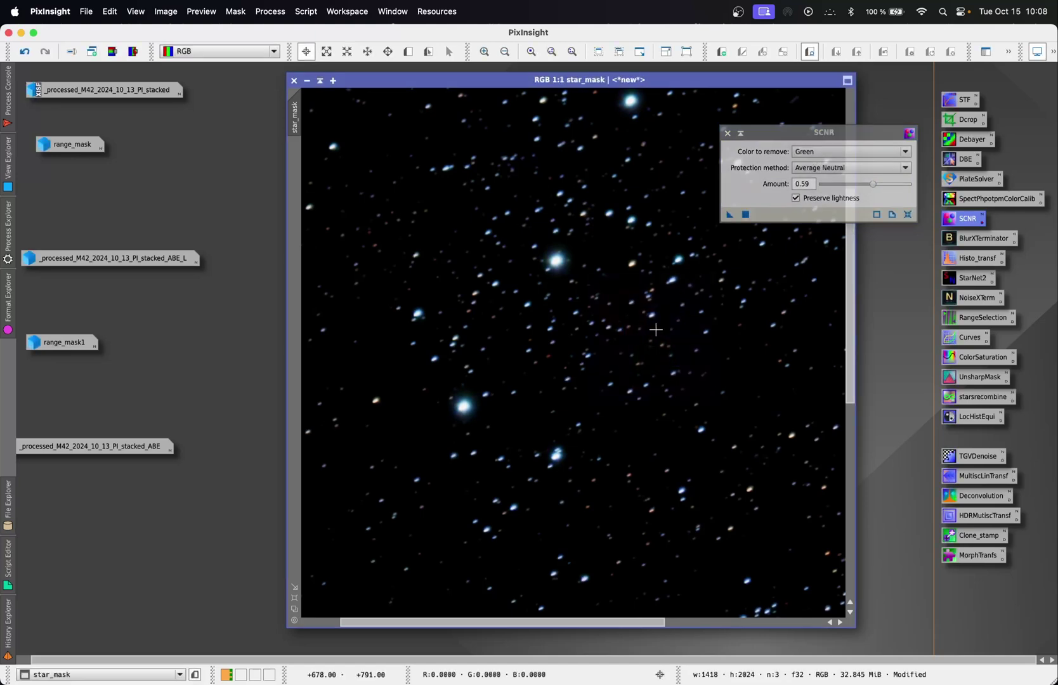
- Invert star_mask, apply the green SCNR at 0.59 to the negative to remove magenta, and invert the image back
{"action": "left_click", "coordinate": [172, 11]}
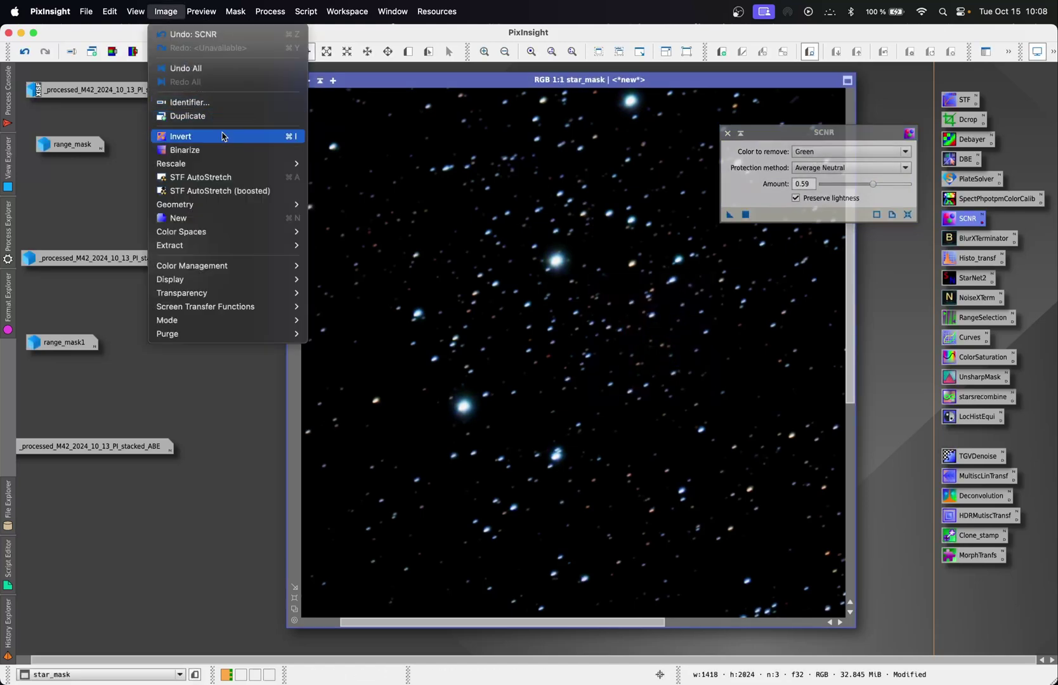
{"action": "left_click", "coordinate": [226, 135]}
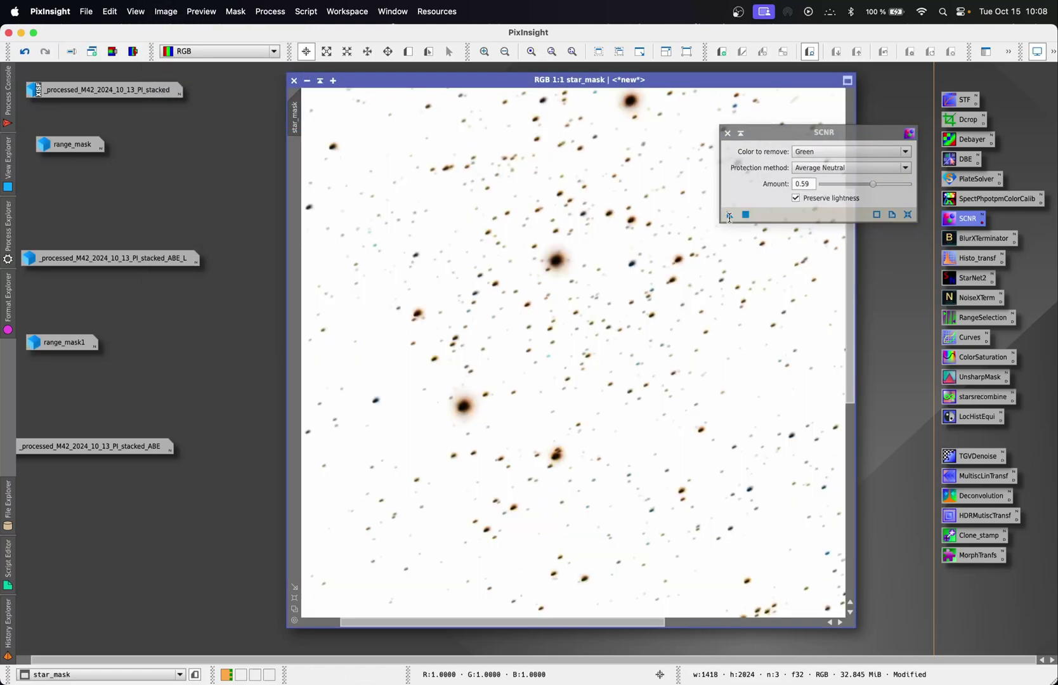
{"action": "left_click_drag", "start_coordinate": [729, 218], "coordinate": [615, 368]}
{"action": "left_click", "coordinate": [164, 14]}
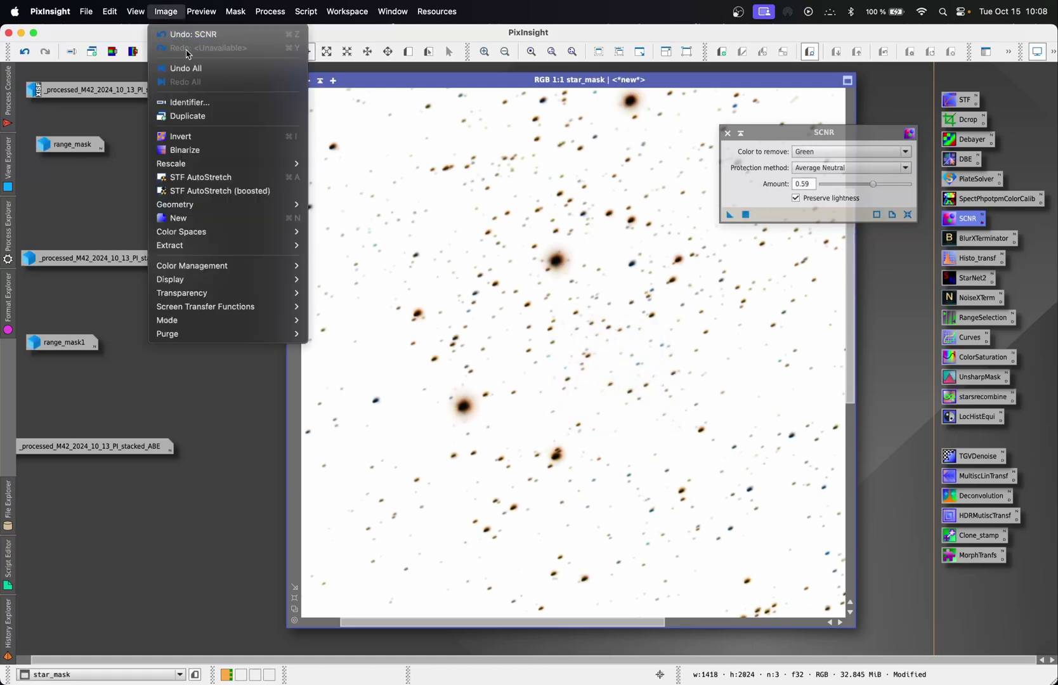
{"action": "left_click", "coordinate": [241, 141]}
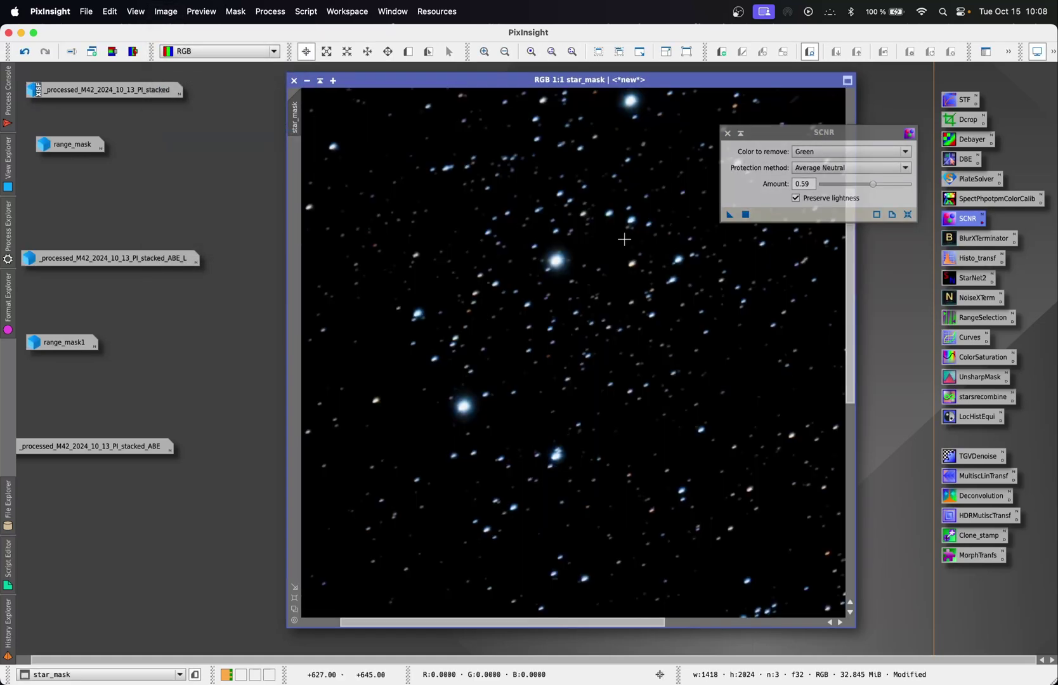
{"action": "key", "text": "super+shift+z"}
{"action": "scroll", "coordinate": [498, 337], "scroll_direction": "up", "scroll_amount": 3}
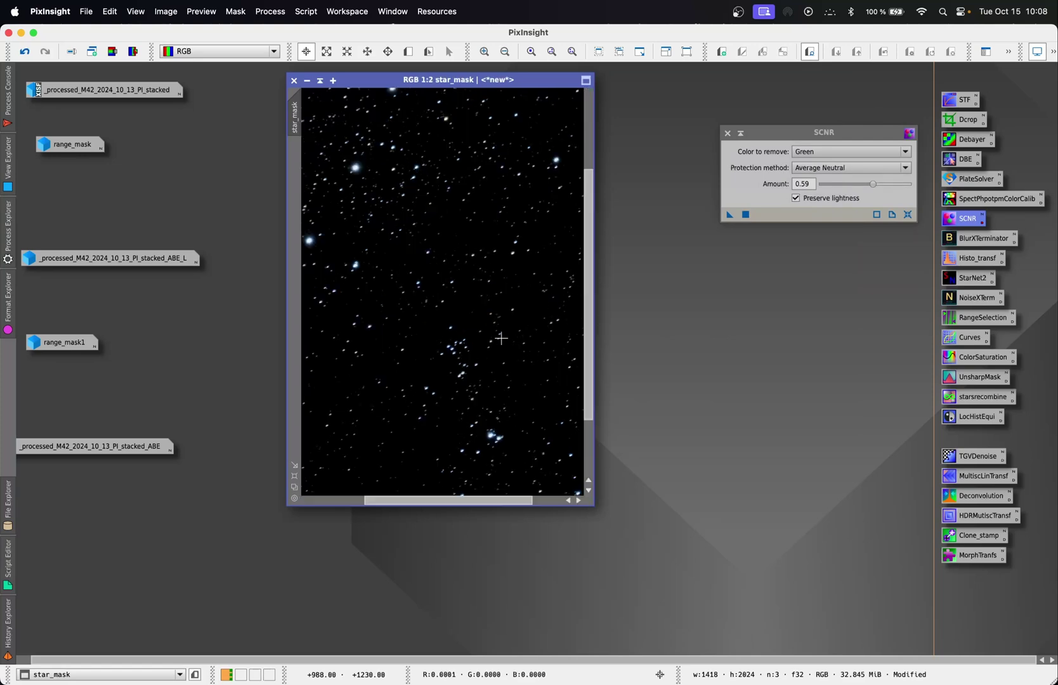
- Inspect the corrected star colours across star_mask at close and full view, and close the SCNR tool
{"action": "double_click", "coordinate": [593, 500]}
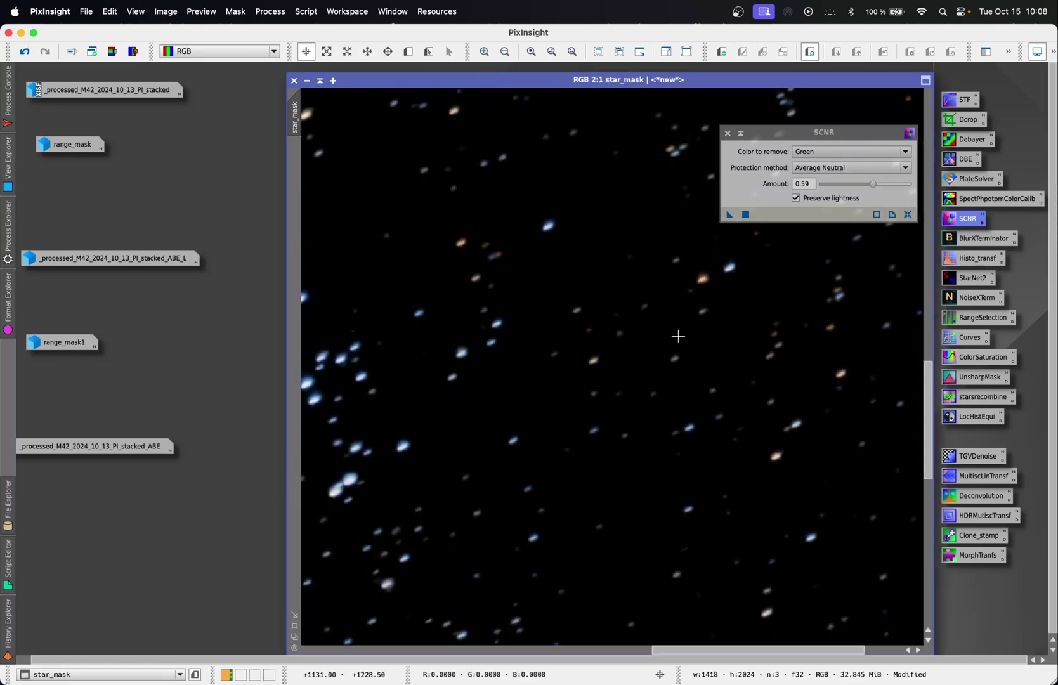
{"action": "scroll", "coordinate": [633, 248], "scroll_direction": "down", "scroll_amount": 1}
{"action": "scroll", "coordinate": [644, 288], "scroll_direction": "down", "scroll_amount": 3}
{"action": "scroll", "coordinate": [590, 307], "scroll_direction": "up", "scroll_amount": 4}
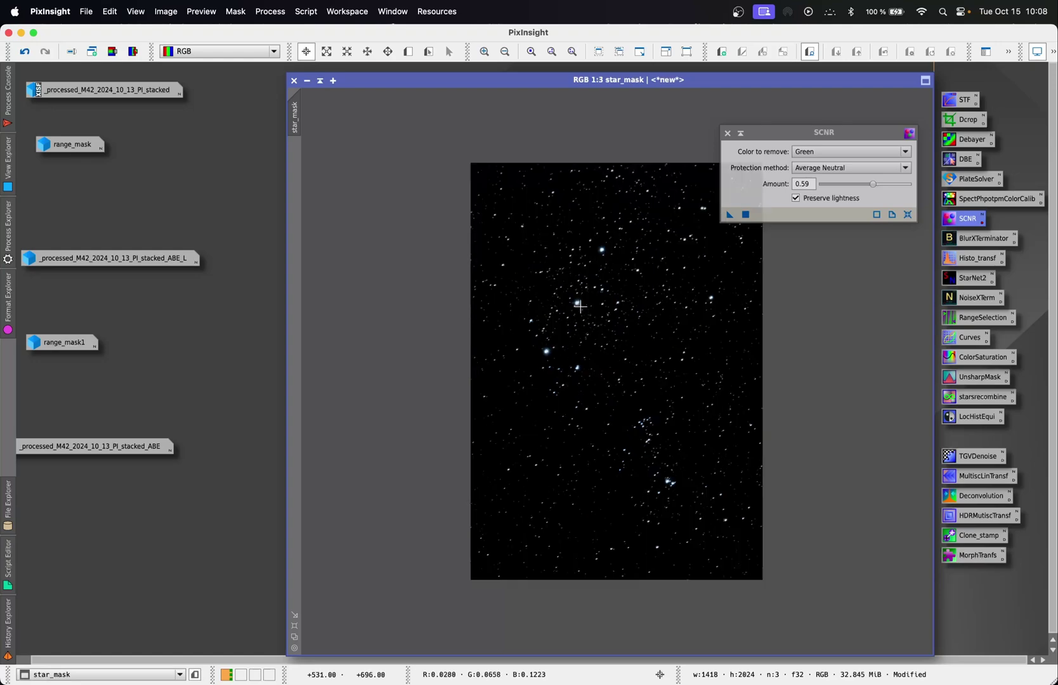
{"action": "left_click", "coordinate": [728, 134]}
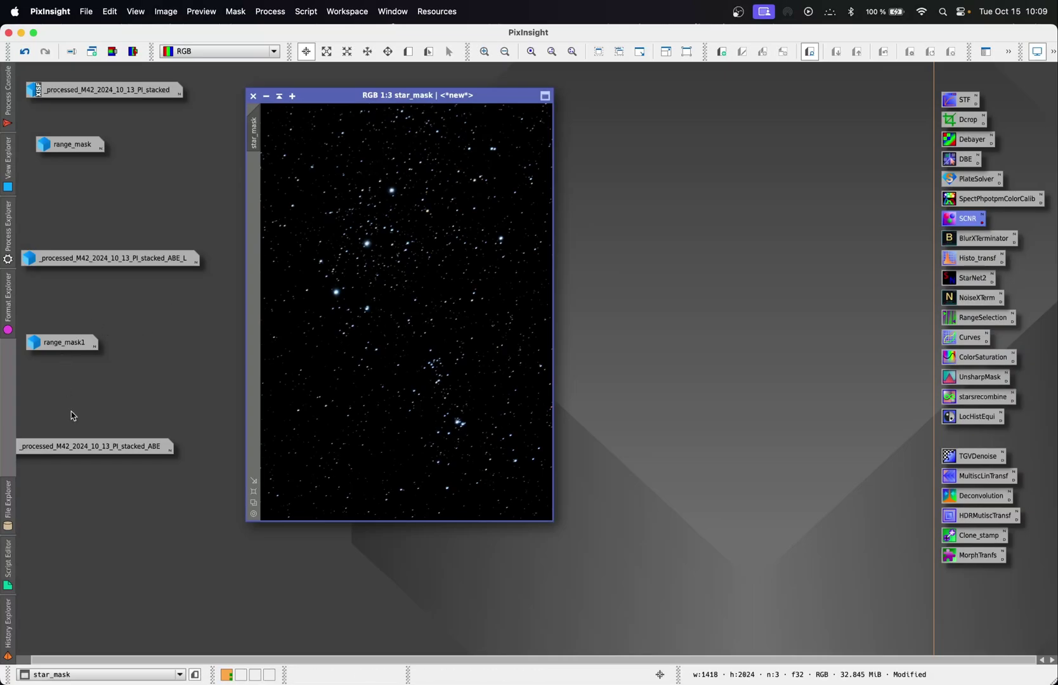
- Restore the minimized _processed_M42_2024_10_13_PI_stacked_ABE image, fit its window to the whole frame and place it beside star_mask
{"action": "double_click", "coordinate": [96, 447]}
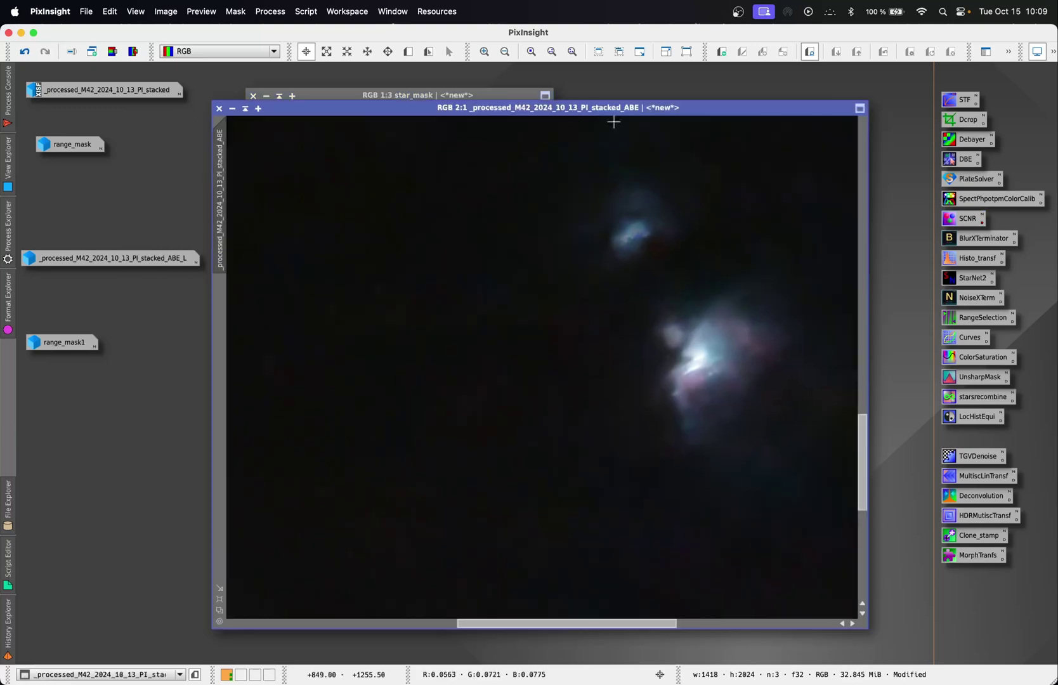
{"action": "right_click", "coordinate": [645, 140]}
{"action": "left_click", "coordinate": [751, 421]}
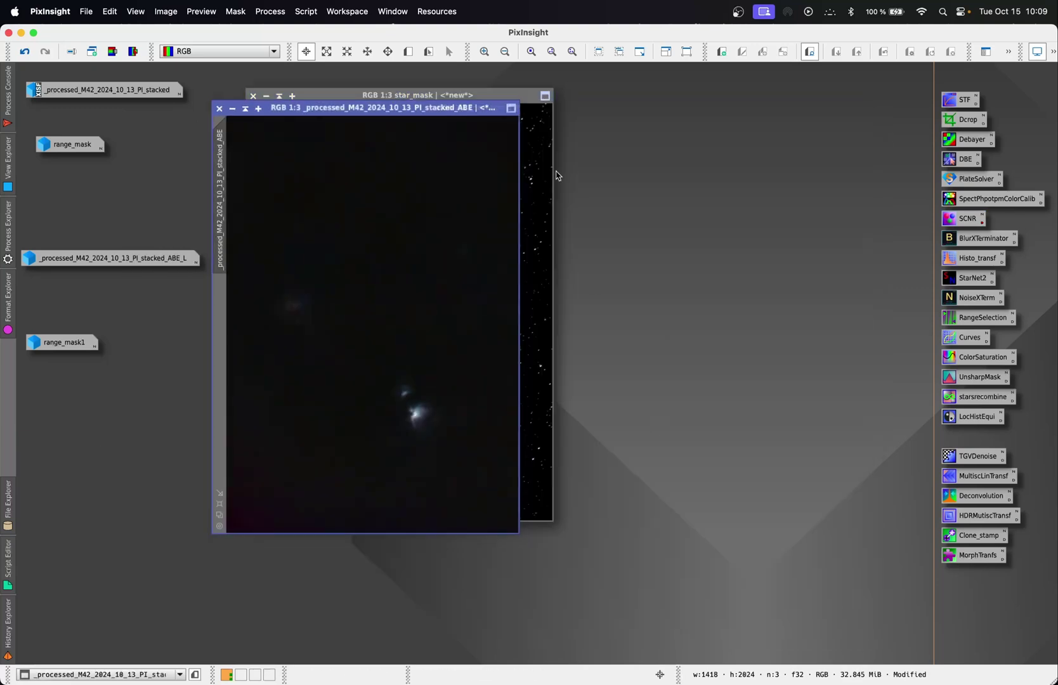
{"action": "left_click_drag", "start_coordinate": [414, 114], "coordinate": [773, 100]}
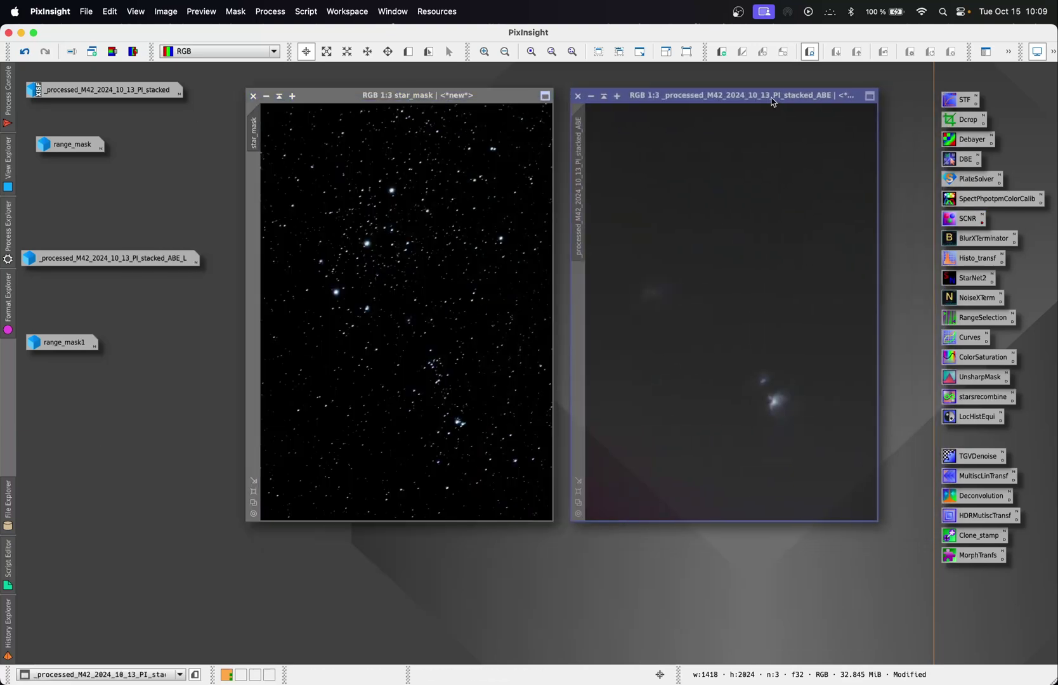
{"action": "scroll", "coordinate": [680, 358], "scroll_direction": "up", "scroll_amount": 3}
- Rename the star_mask image identifier as stars
{"action": "right_click", "coordinate": [260, 135]}
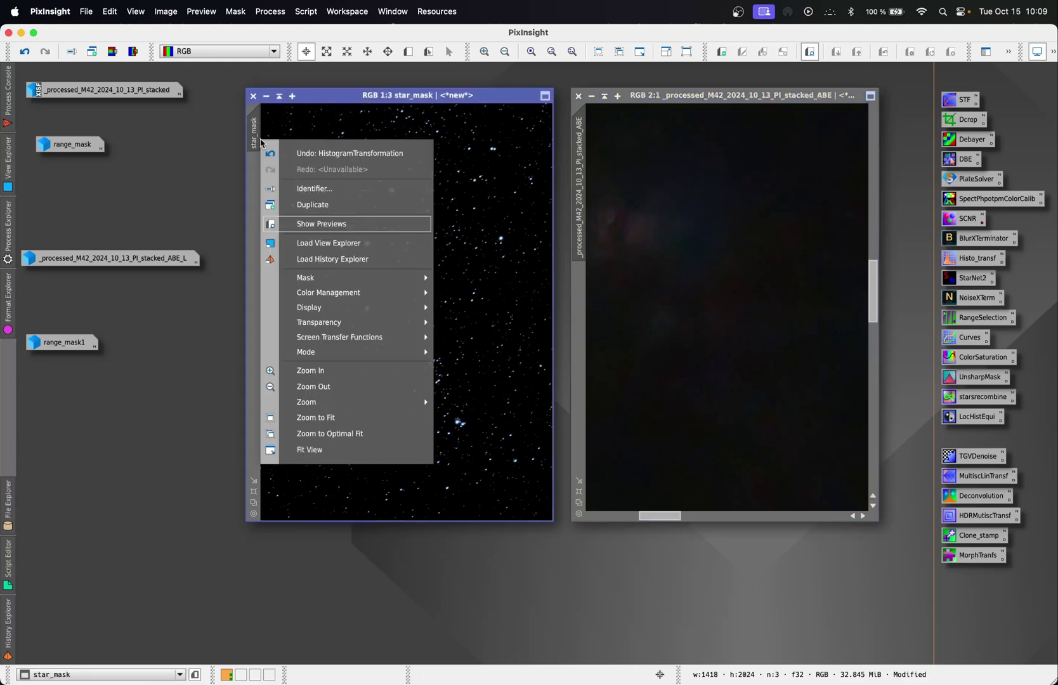
{"action": "left_click", "coordinate": [255, 127]}
{"action": "right_click", "coordinate": [255, 127]}
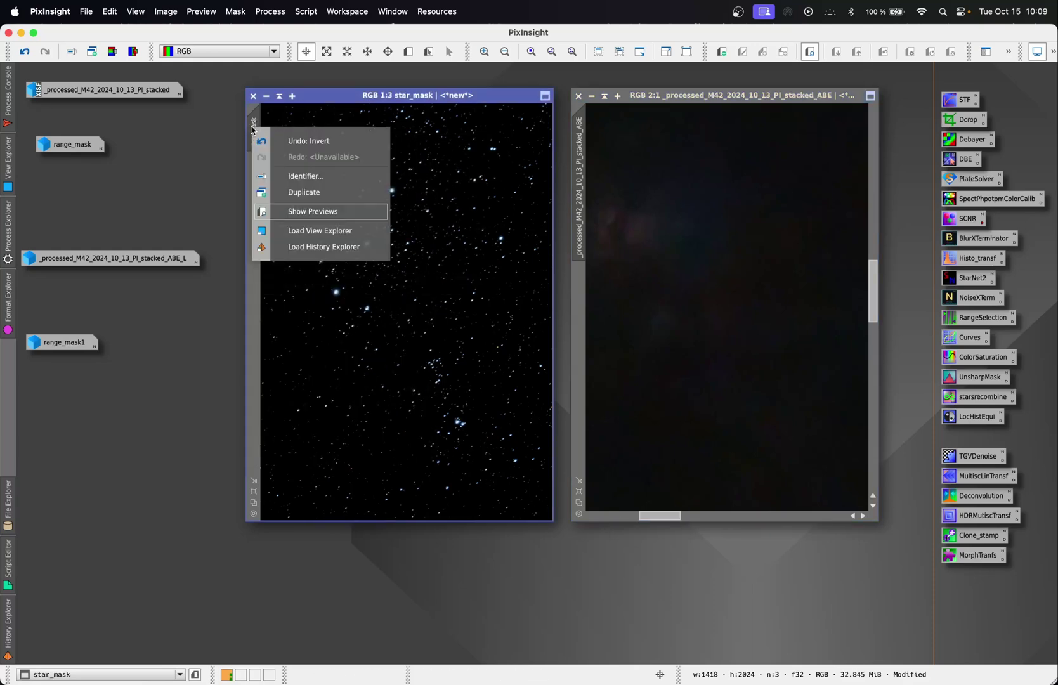
{"action": "left_click", "coordinate": [341, 183]}
{"action": "type", "text": "stars"}
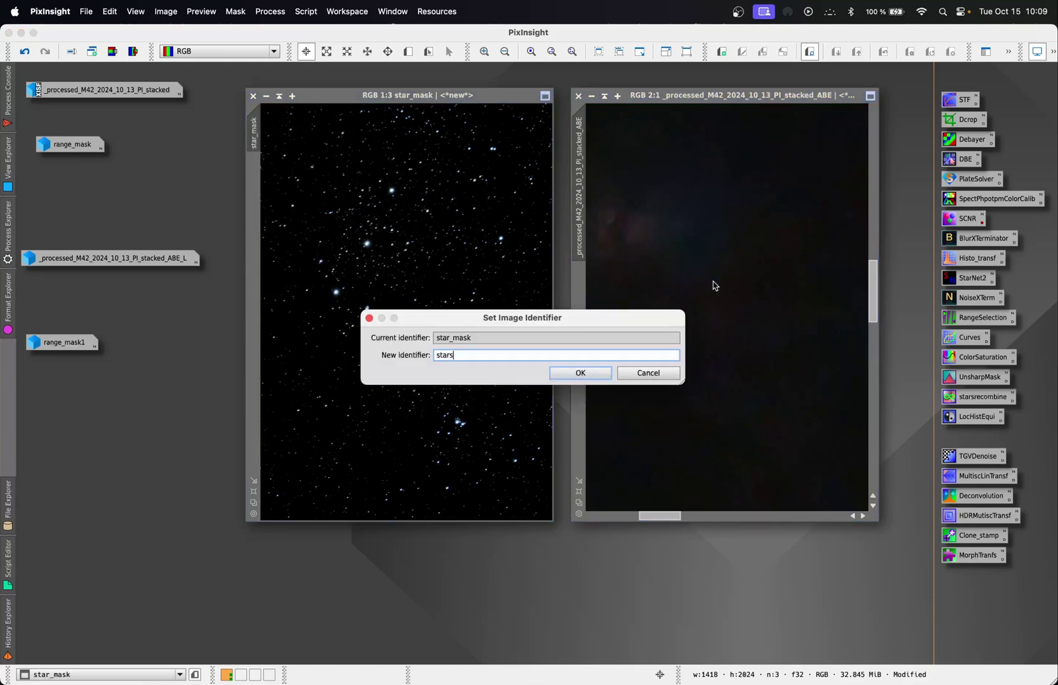
{"action": "left_click", "coordinate": [597, 373]}
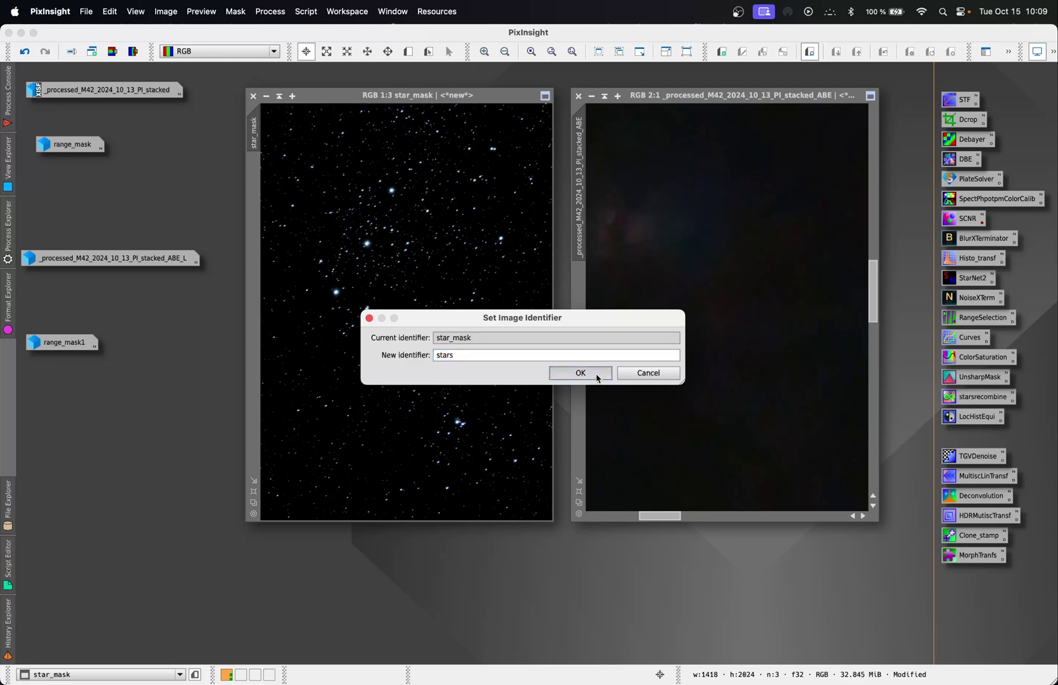
- Rename the _processed_M42_2024_10_13_PI_stacked_ABE image identifier as starless and zoom the image to optimal fit
{"action": "left_click", "coordinate": [710, 307]}
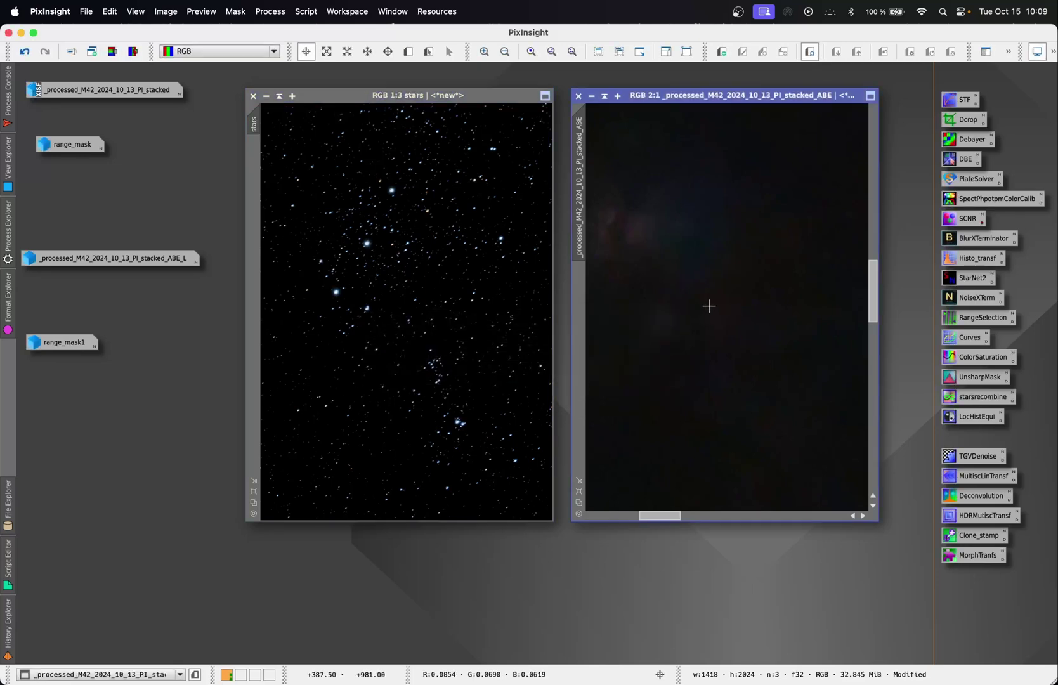
{"action": "right_click", "coordinate": [585, 188]}
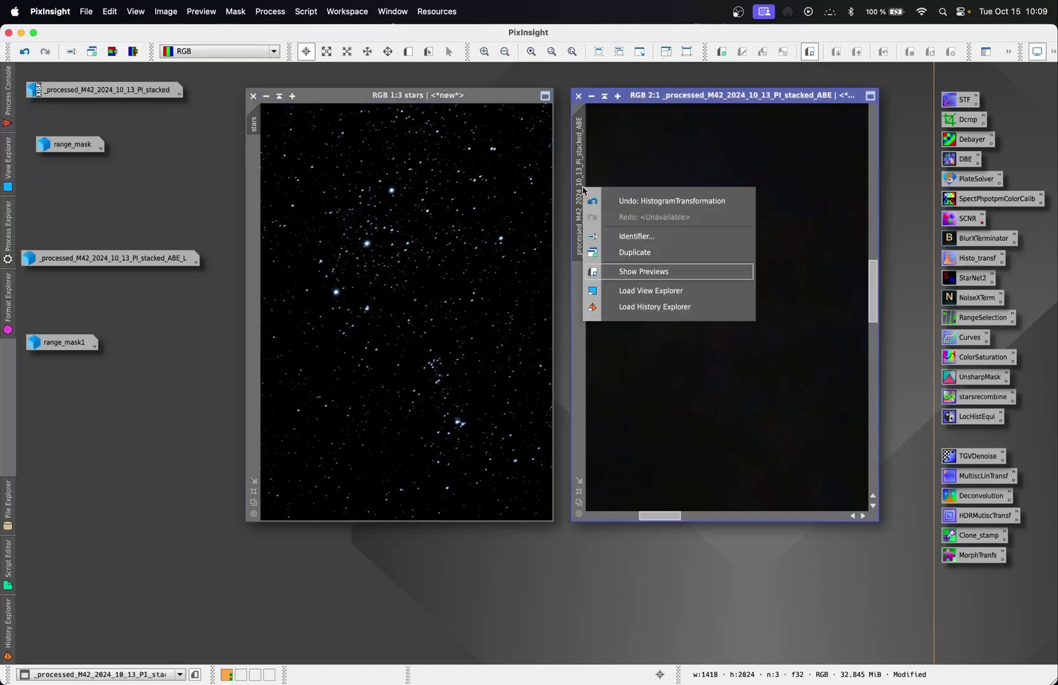
{"action": "left_click", "coordinate": [651, 237]}
{"action": "type", "text": "starless"}
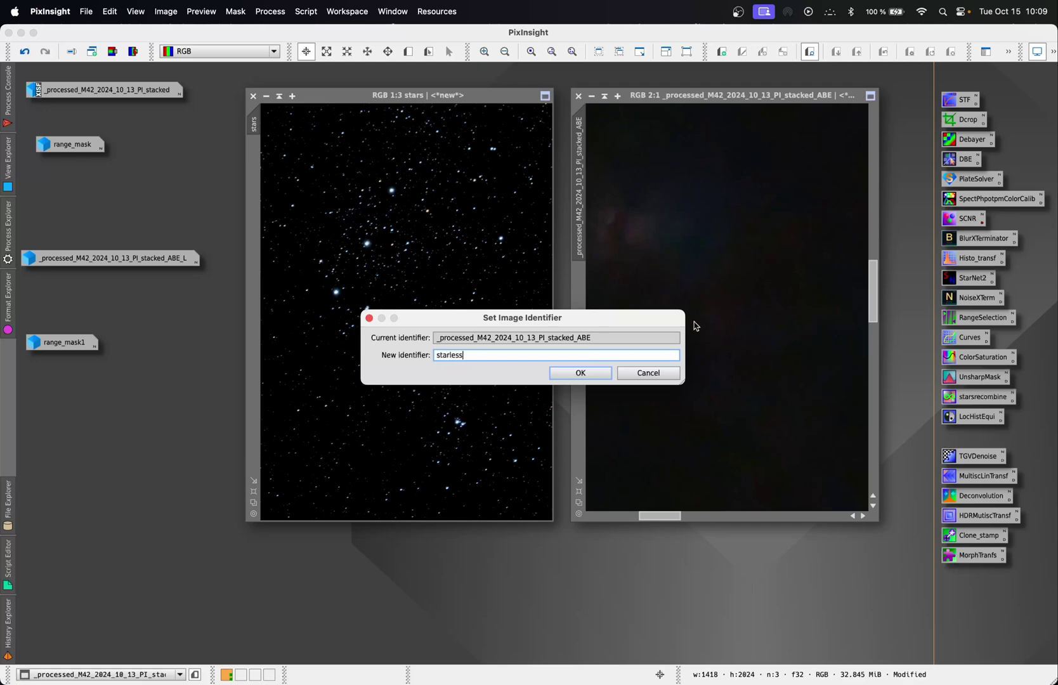
{"action": "left_click", "coordinate": [580, 373]}
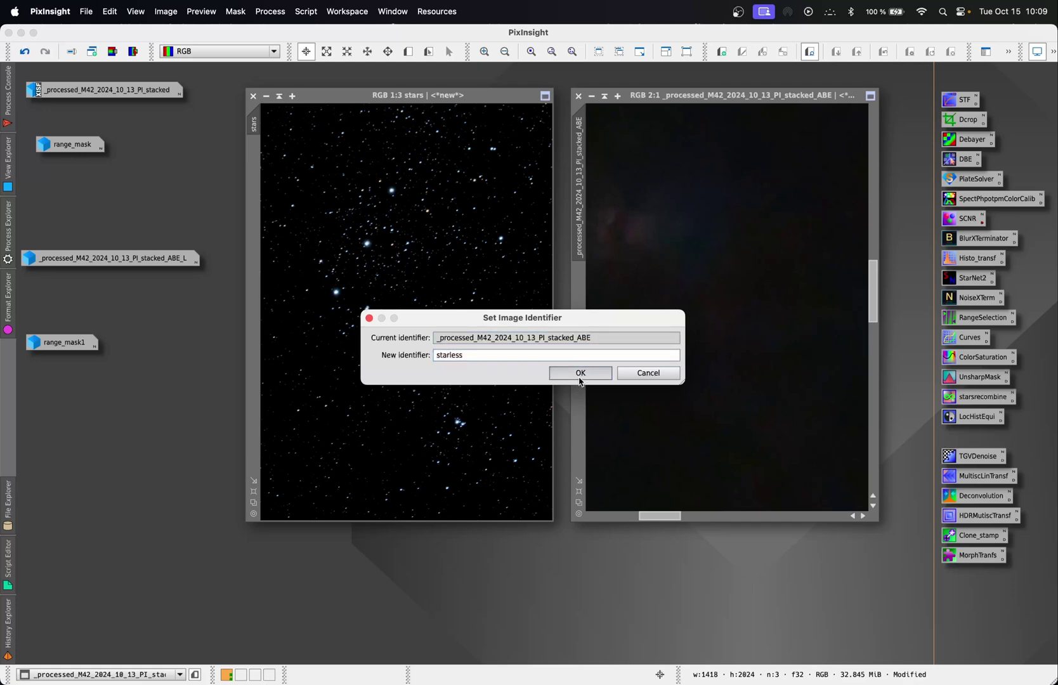
{"action": "right_click", "coordinate": [674, 324]}
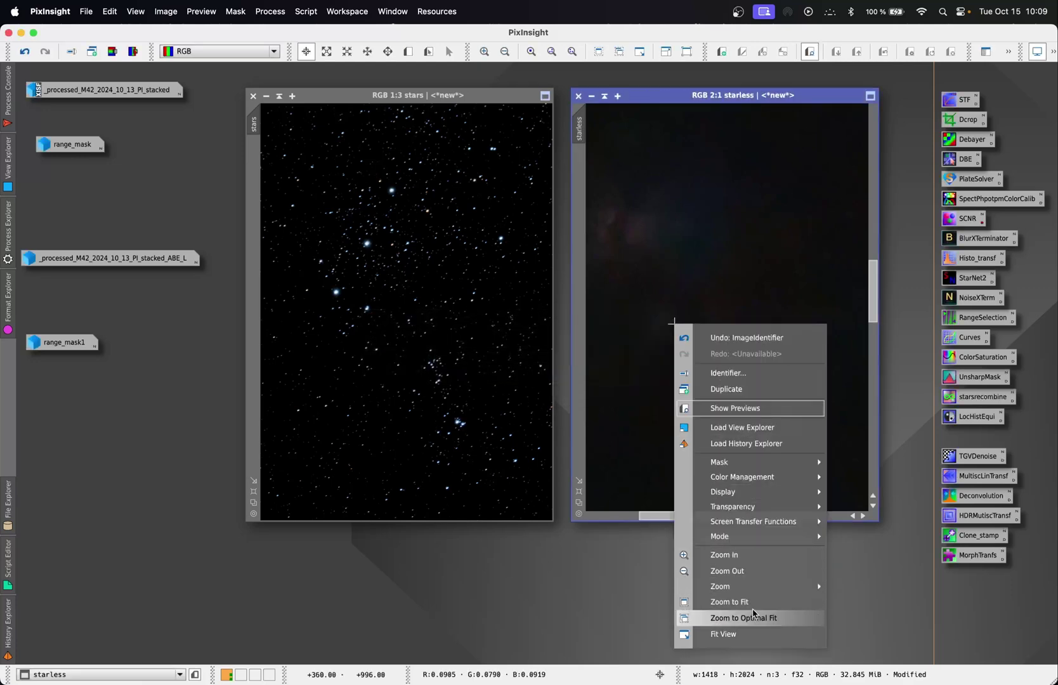
{"action": "left_click", "coordinate": [730, 617]}
{"action": "left_click", "coordinate": [270, 11]}
{"action": "mouse_move", "coordinate": [299, 29]}
{"action": "mouse_move", "coordinate": [270, 13]}
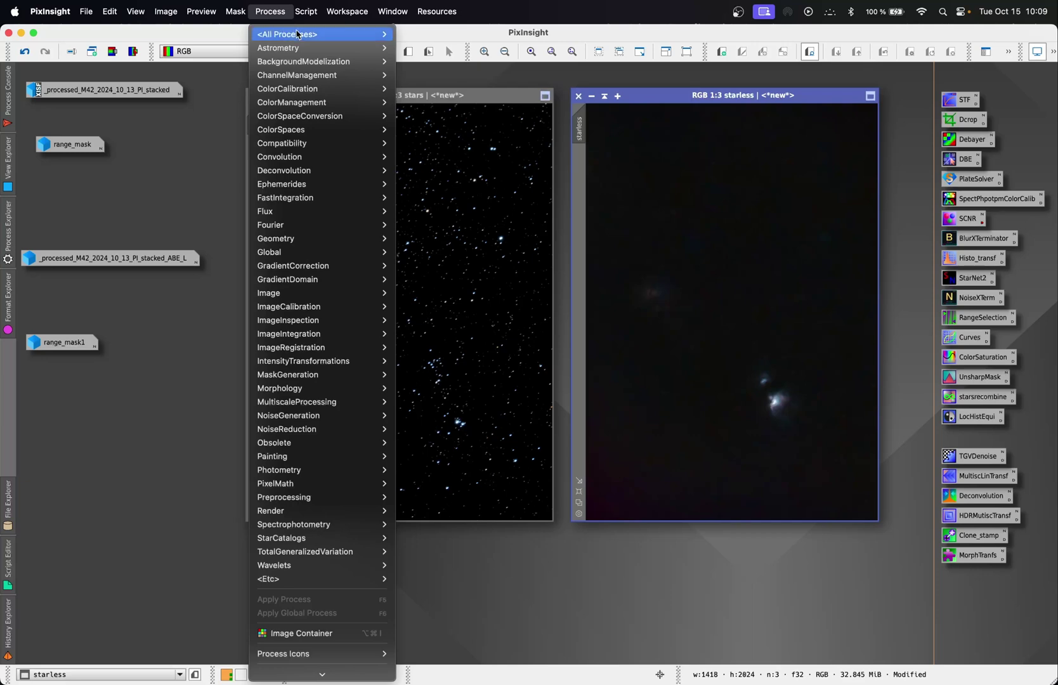
{"action": "type", "text": "pi"}
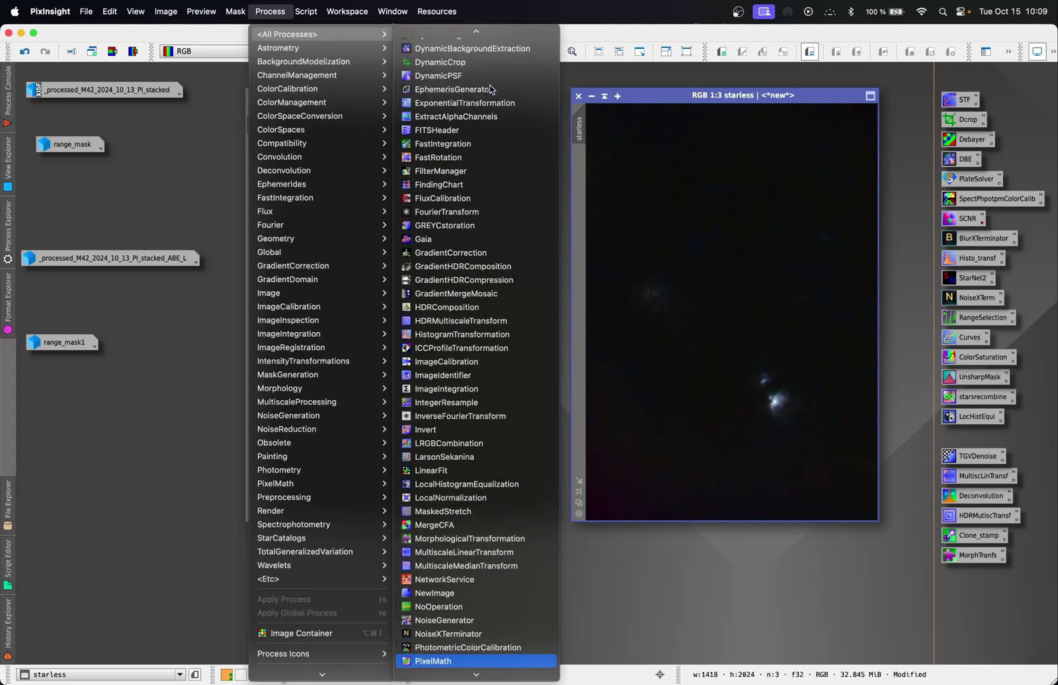
{"action": "left_click", "coordinate": [815, 369]}
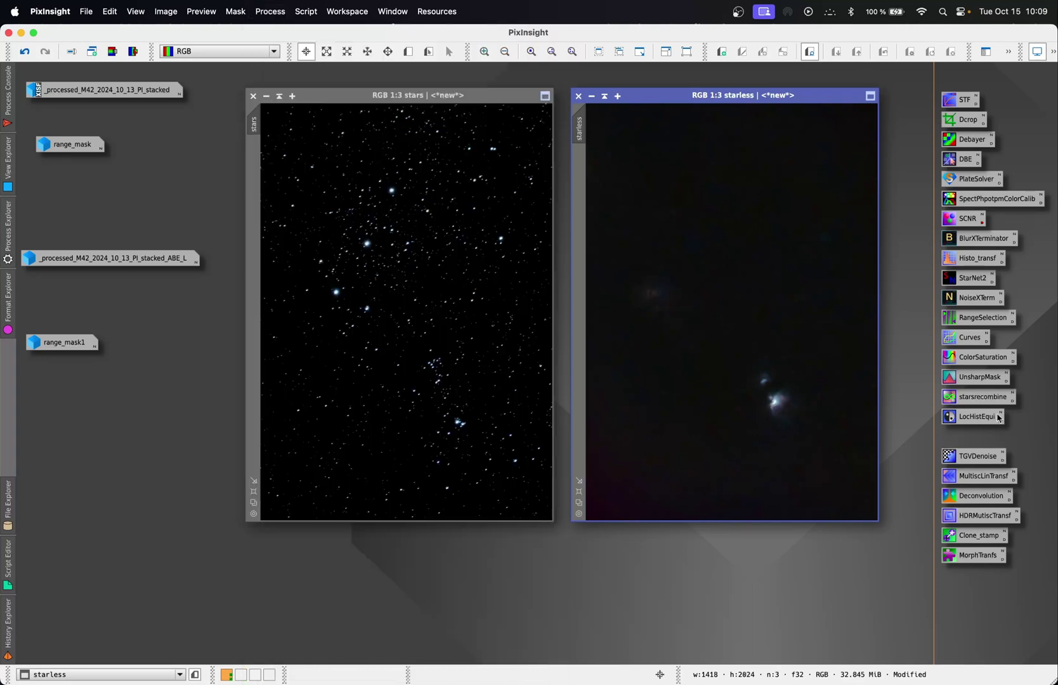
- Recombine the stars into the starless image with the saved starsrecombine PixelMath expression combine(starless,stars,op_screen()), and close PixelMath
{"action": "double_click", "coordinate": [983, 398]}
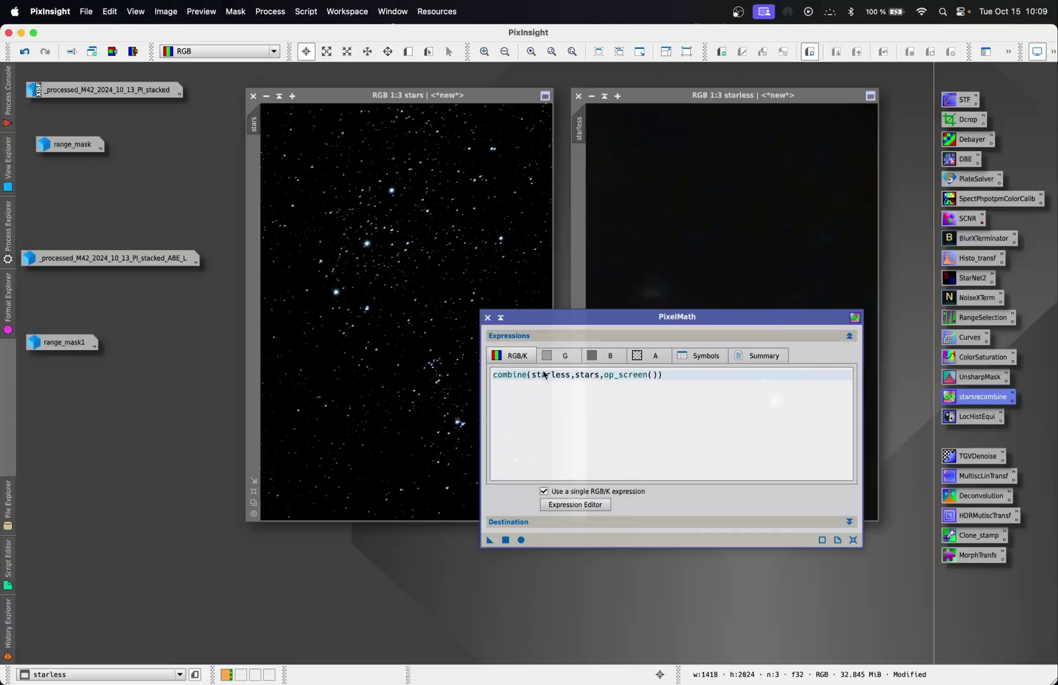
{"action": "left_click_drag", "start_coordinate": [544, 375], "coordinate": [563, 374]}
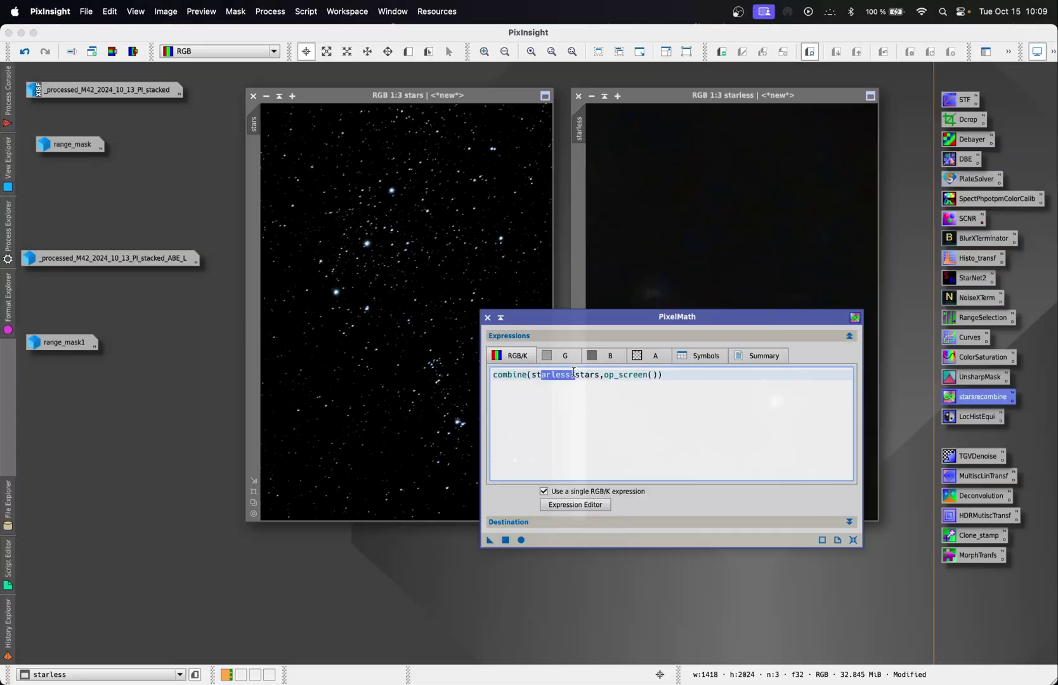
{"action": "left_click", "coordinate": [551, 384]}
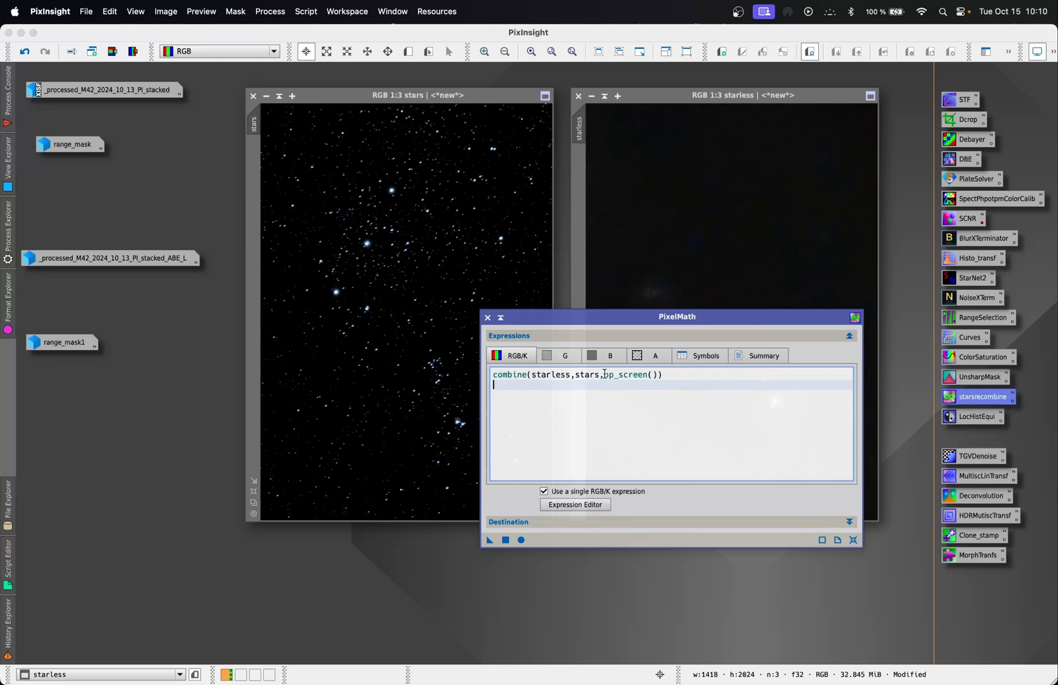
{"action": "left_click_drag", "start_coordinate": [605, 374], "coordinate": [658, 373]}
{"action": "left_click", "coordinate": [670, 406]}
{"action": "left_click", "coordinate": [505, 540]}
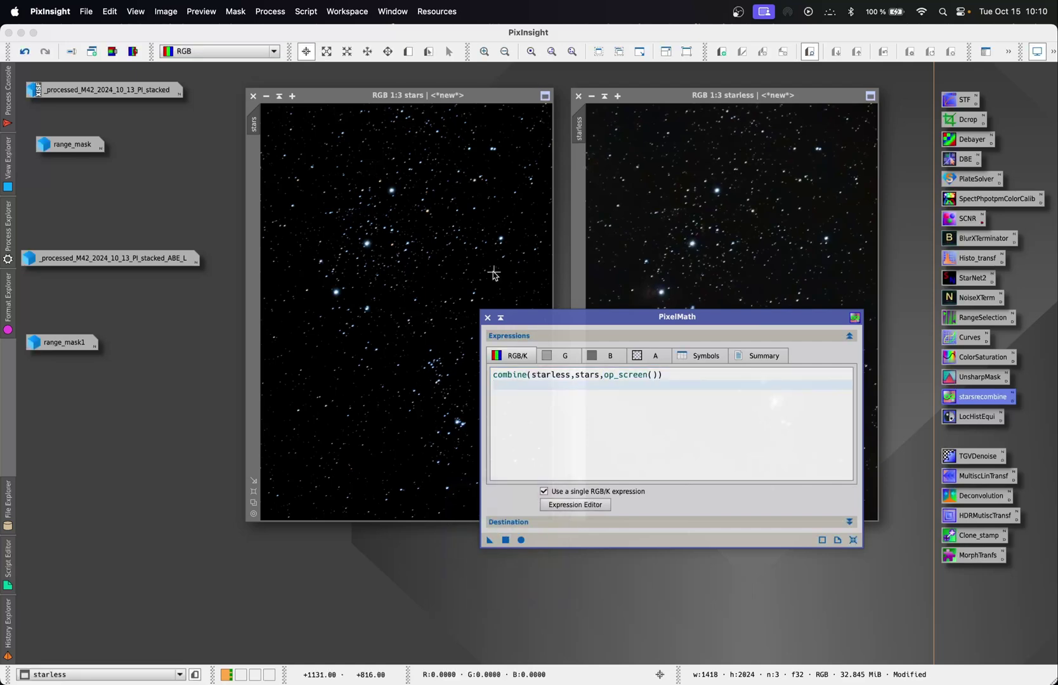
{"action": "left_click", "coordinate": [488, 317]}
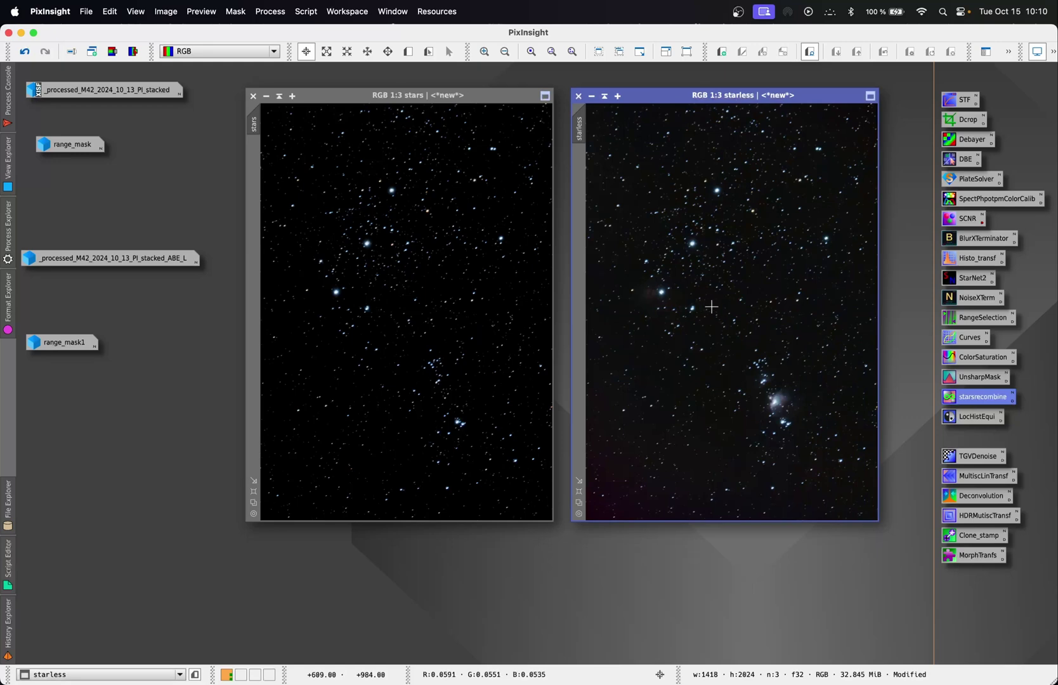
- Minimise the stars image to an icon, then reposition and enlarge the starless image window
{"action": "left_click", "coordinate": [265, 96]}
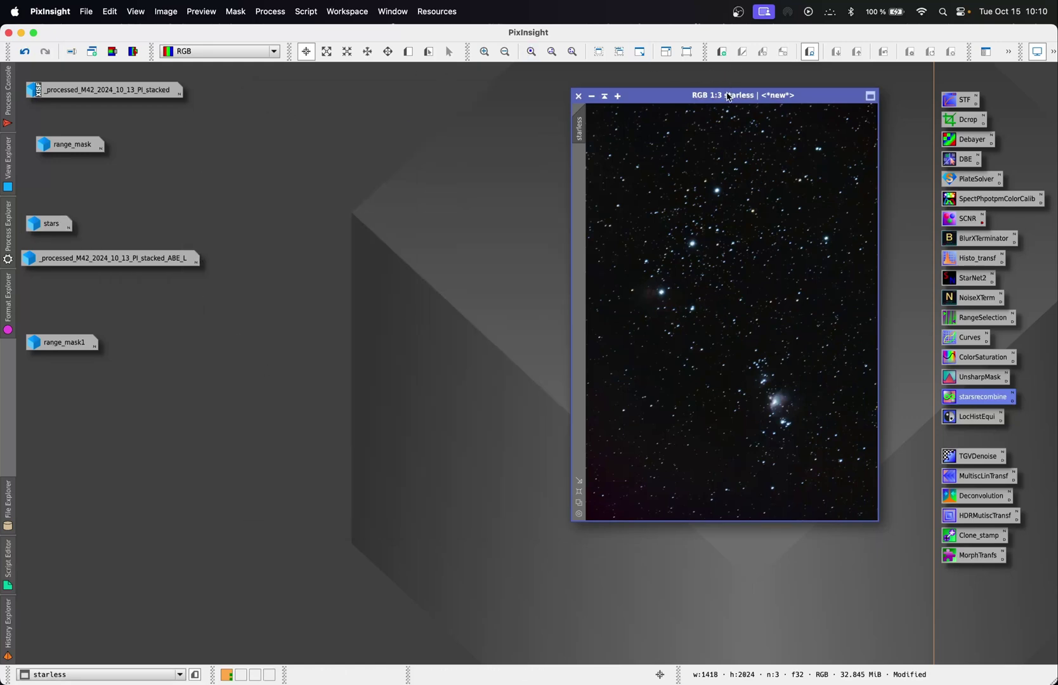
{"action": "left_click_drag", "start_coordinate": [728, 96], "coordinate": [443, 83]}
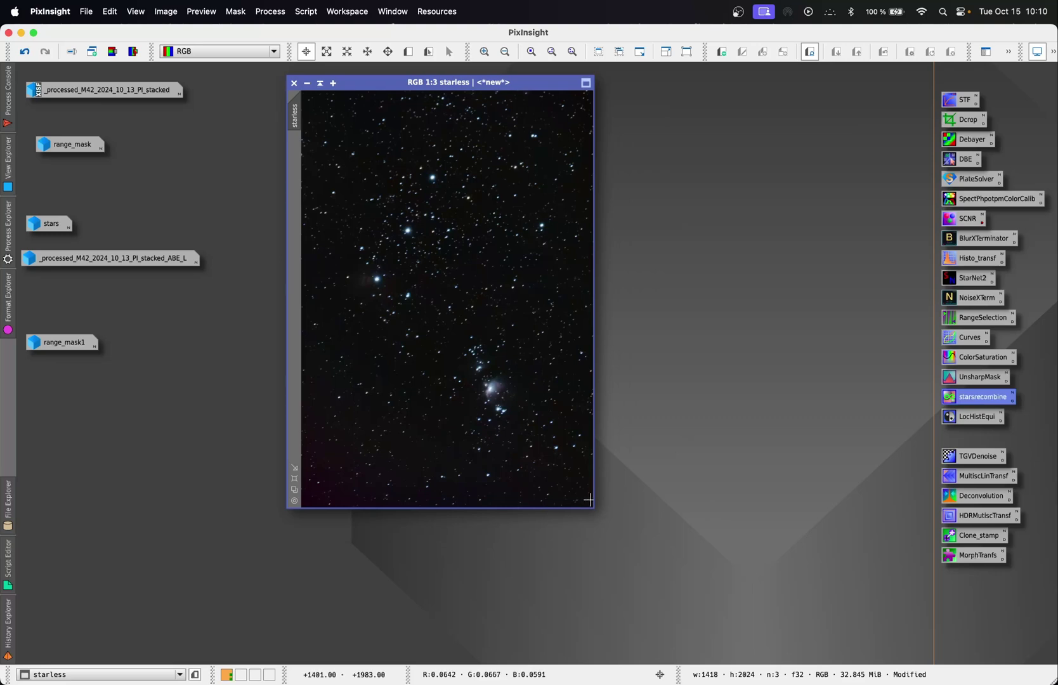
{"action": "left_click_drag", "start_coordinate": [593, 508], "coordinate": [900, 636]}
{"action": "scroll", "coordinate": [591, 404], "scroll_direction": "up", "scroll_amount": 1}
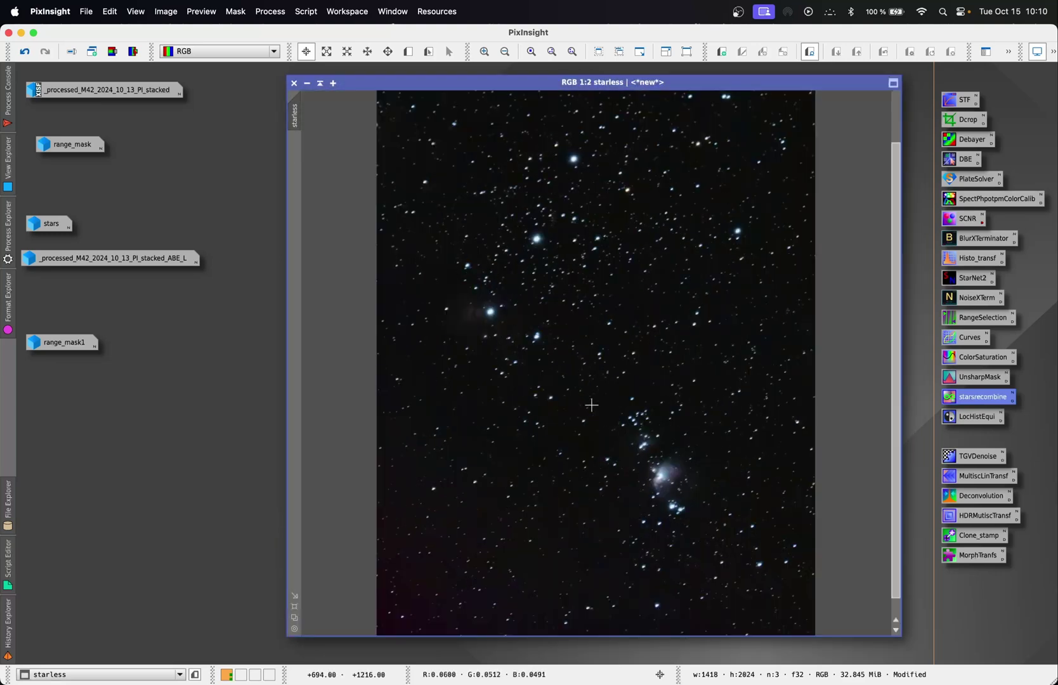
{"action": "scroll", "coordinate": [591, 404], "scroll_direction": "up", "scroll_amount": 1}
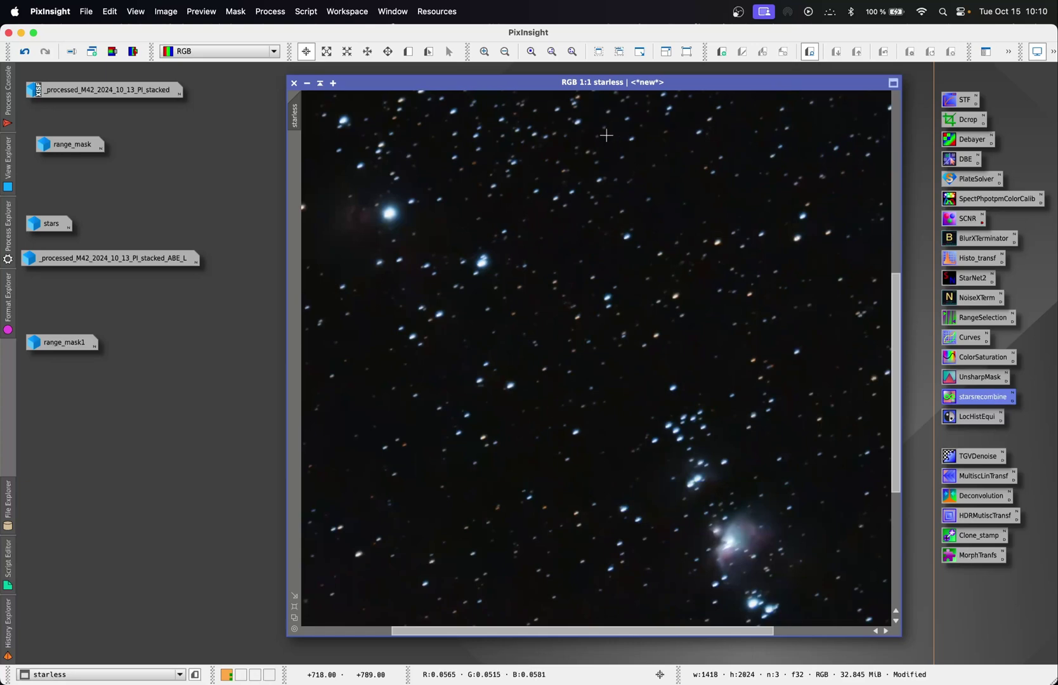
{"action": "left_click_drag", "start_coordinate": [561, 83], "coordinate": [497, 83]}
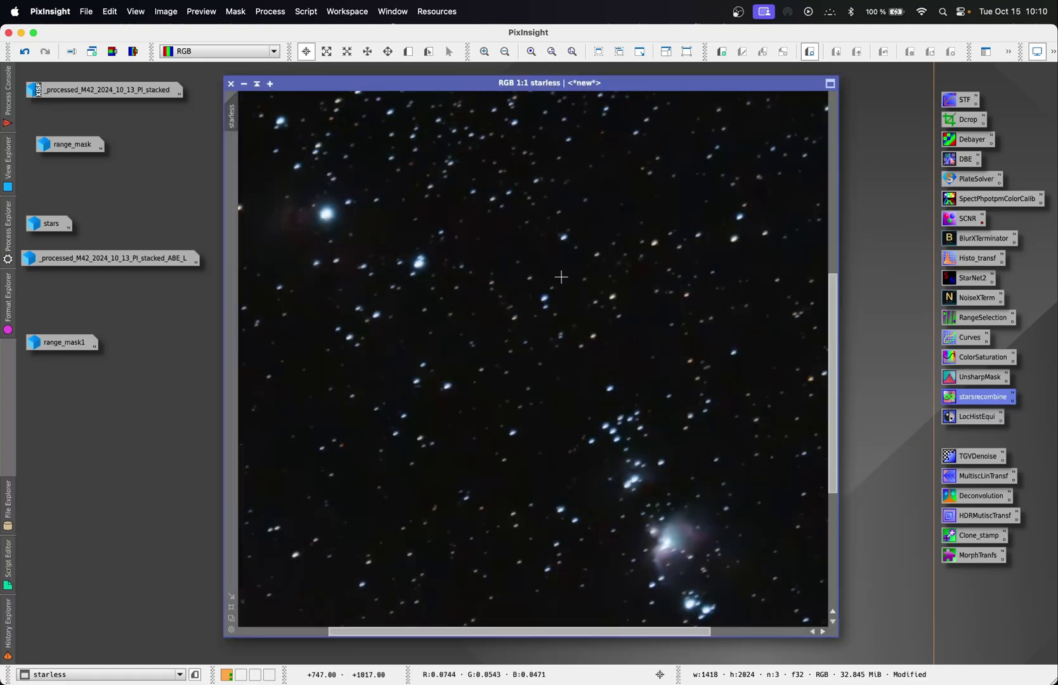
- Examine the star shapes and the Orion Nebula's detail in the starless image at several magnifications
{"action": "scroll", "coordinate": [561, 278], "scroll_direction": "up", "scroll_amount": 2}
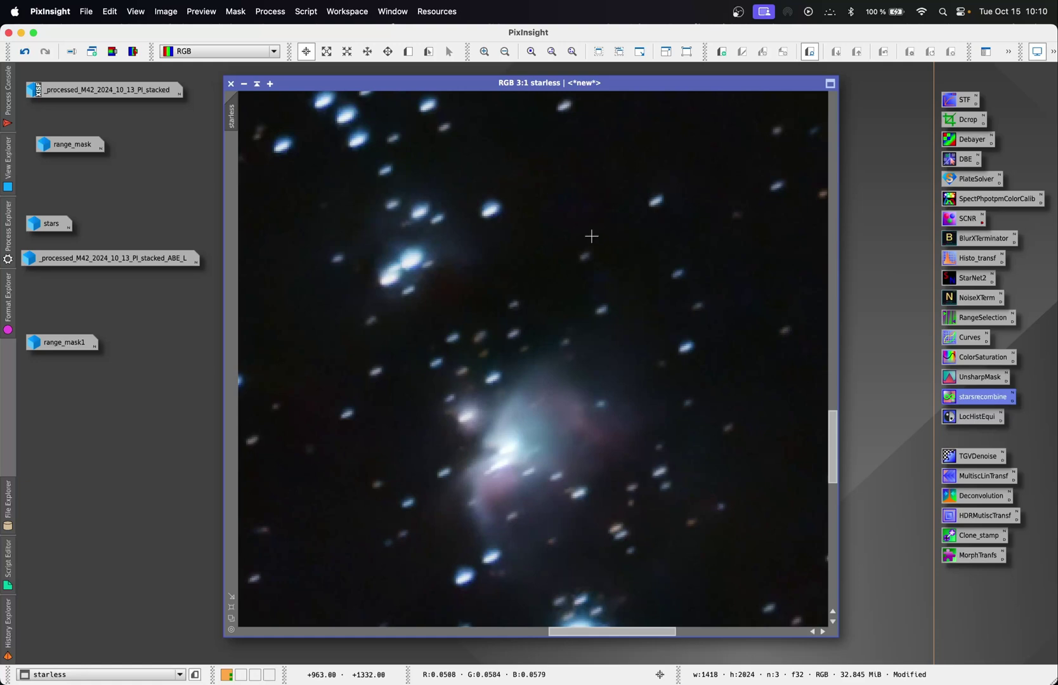
{"action": "scroll", "coordinate": [591, 236], "scroll_direction": "down", "scroll_amount": 3}
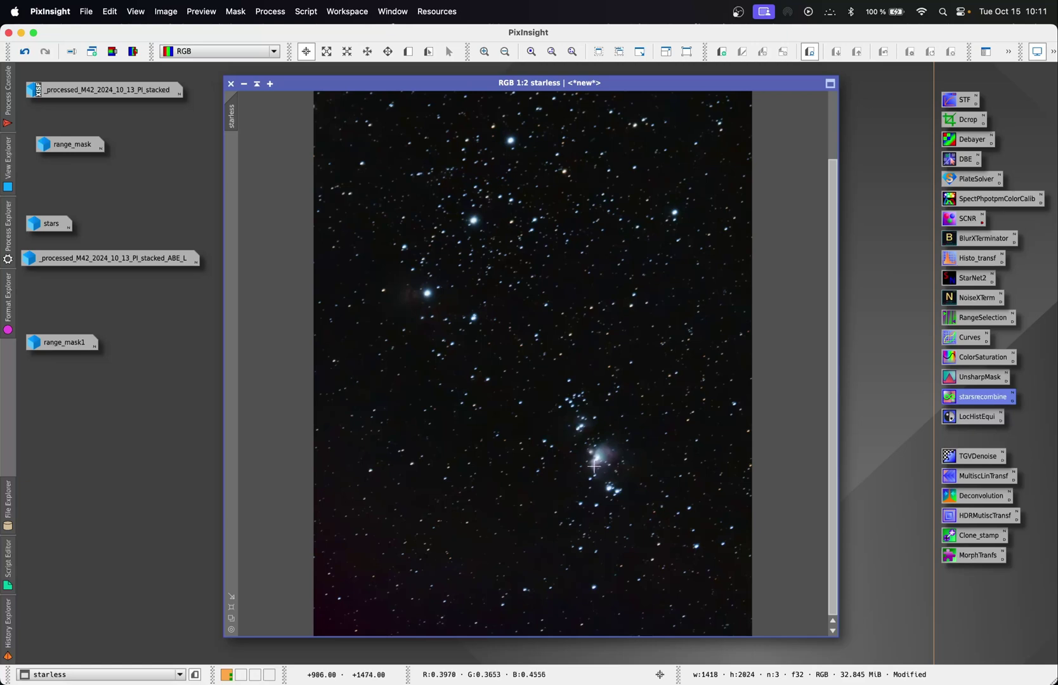
{"action": "scroll", "coordinate": [623, 450], "scroll_direction": "up", "scroll_amount": 3}
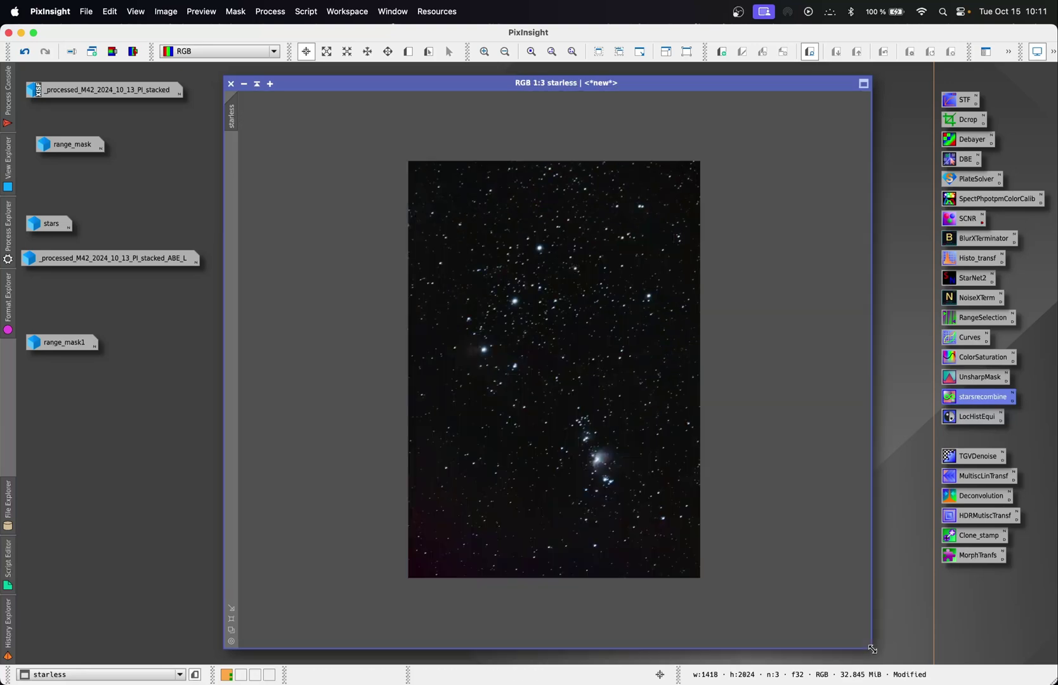
{"action": "scroll", "coordinate": [535, 236], "scroll_direction": "down", "scroll_amount": 4}
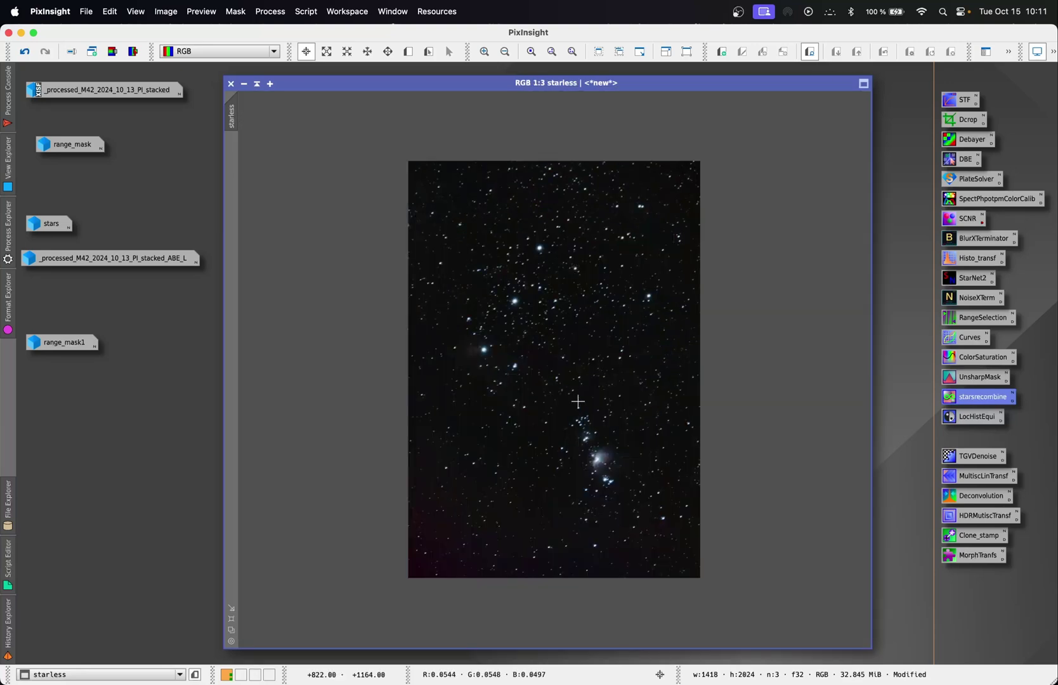
{"action": "scroll", "coordinate": [577, 401], "scroll_direction": "up", "scroll_amount": 1}
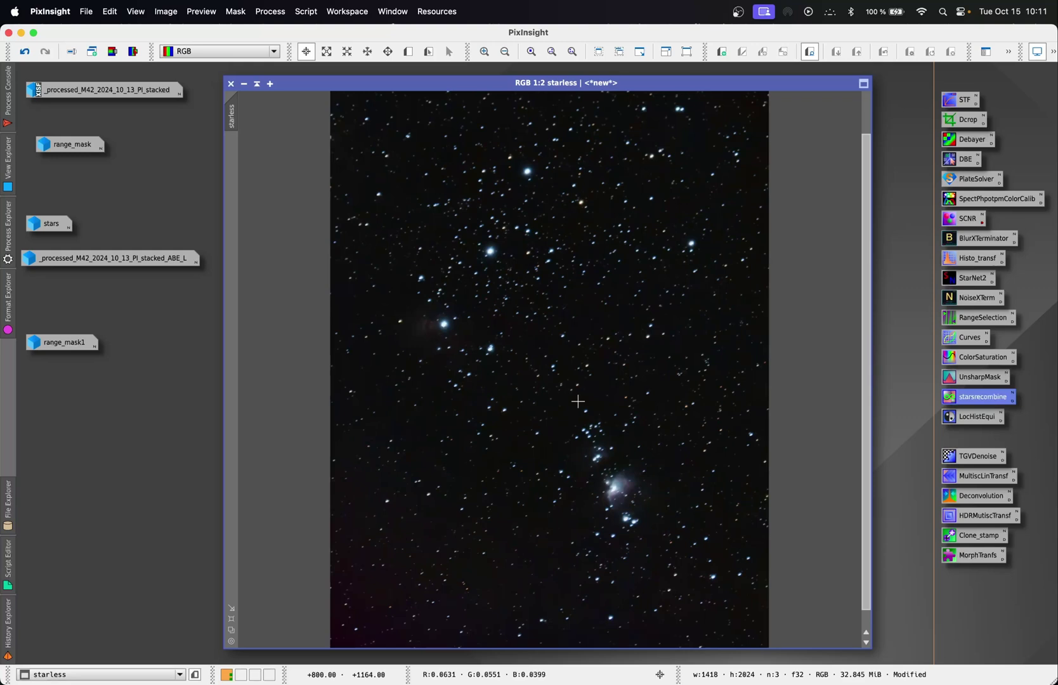
{"action": "scroll", "coordinate": [578, 401], "scroll_direction": "up", "scroll_amount": 1}
{"action": "left_click_drag", "start_coordinate": [862, 394], "coordinate": [876, 429]}
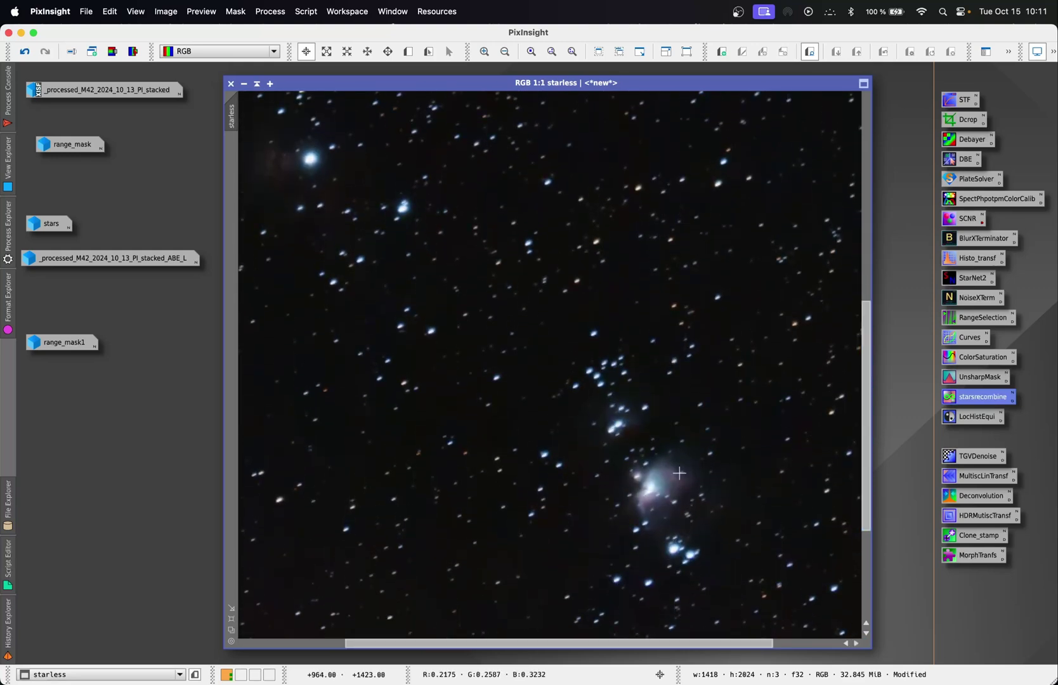
{"action": "scroll", "coordinate": [679, 473], "scroll_direction": "up", "scroll_amount": 1}
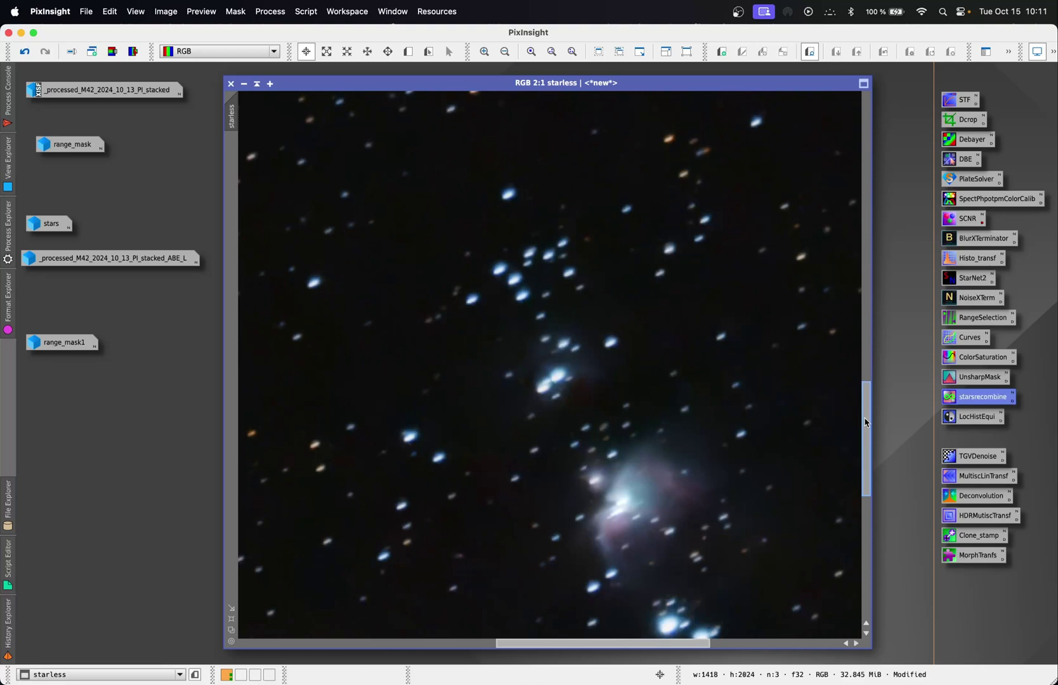
{"action": "left_click_drag", "start_coordinate": [867, 422], "coordinate": [867, 450]}
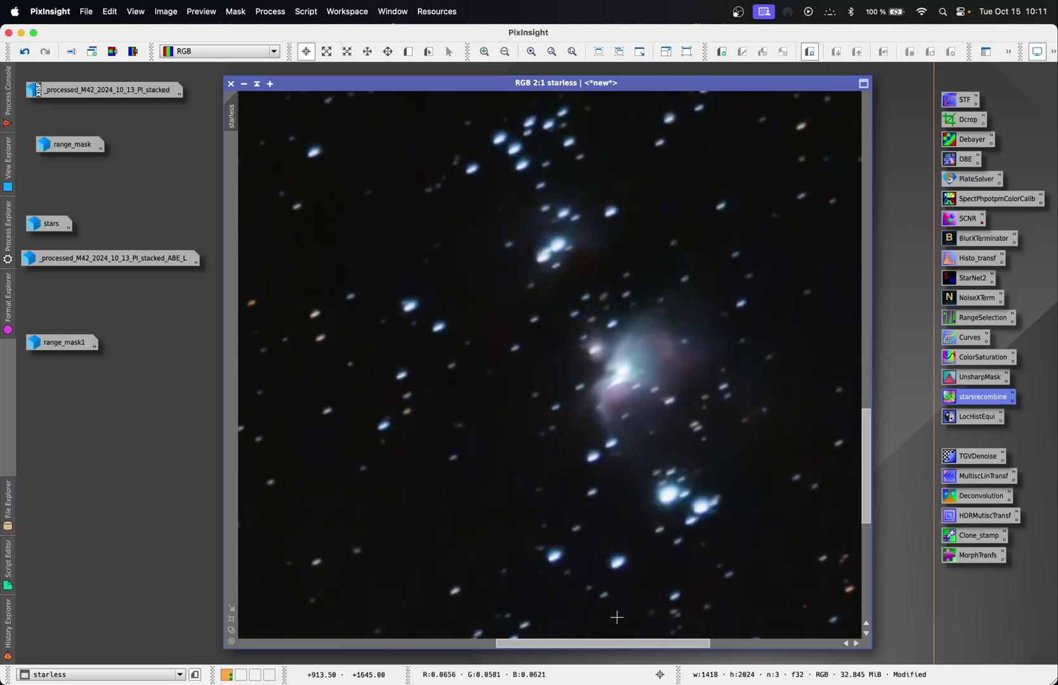
{"action": "left_click_drag", "start_coordinate": [608, 643], "coordinate": [632, 644]}
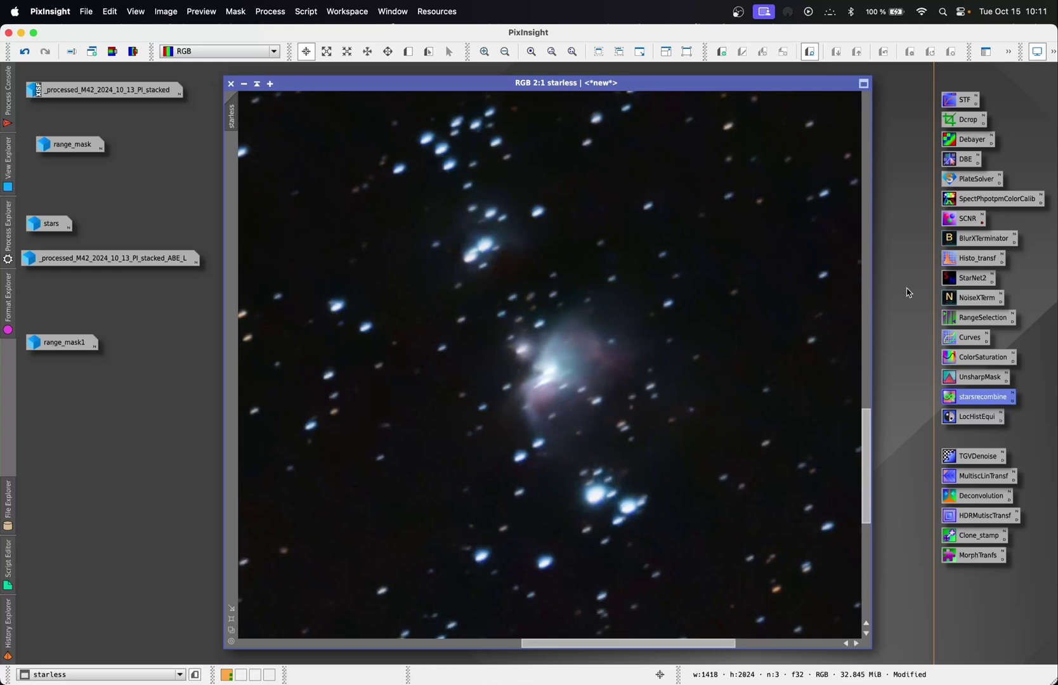
- Apply BlurXTerminator to the starless image using its existing settings, with Automatic PSF enabled, and close the tool
{"action": "double_click", "coordinate": [974, 241]}
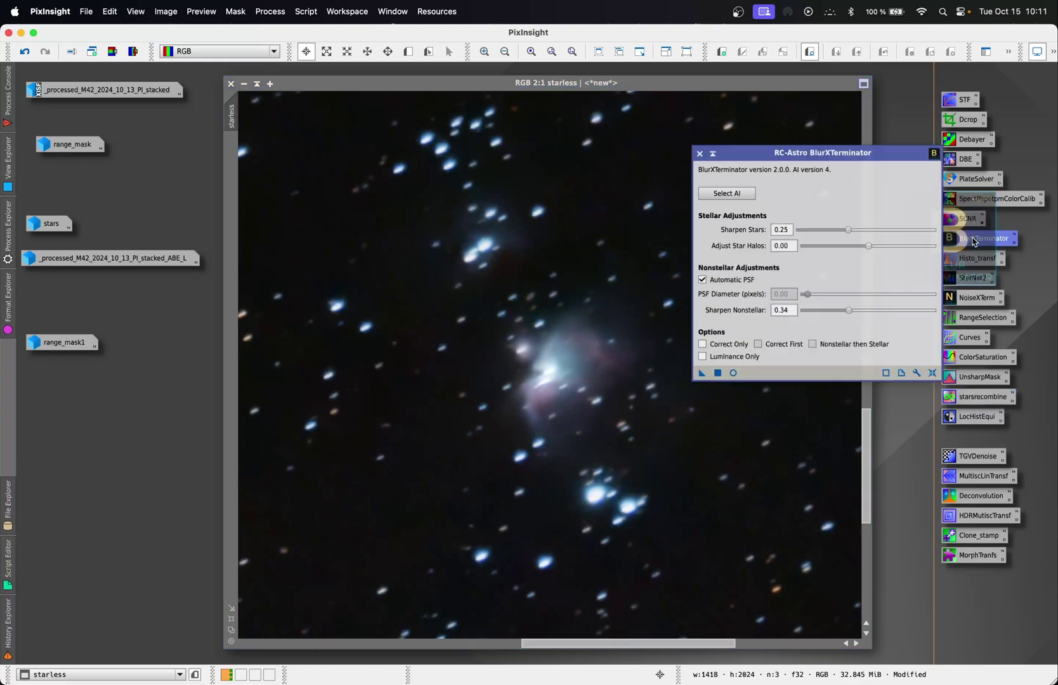
{"action": "left_click_drag", "start_coordinate": [813, 158], "coordinate": [863, 159]}
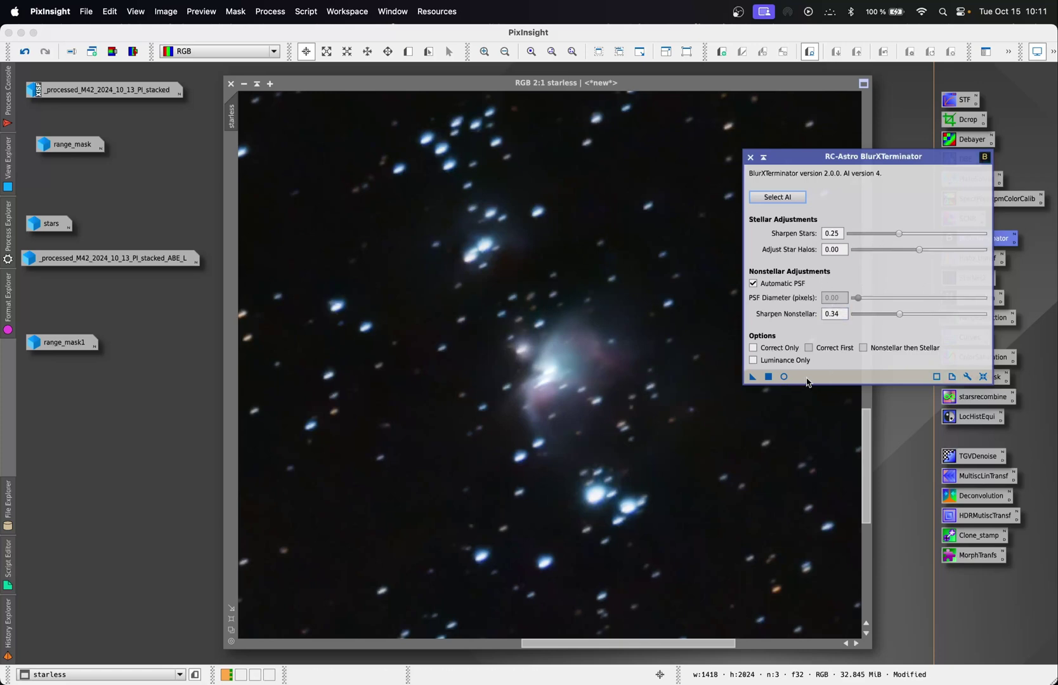
{"action": "left_click", "coordinate": [752, 377]}
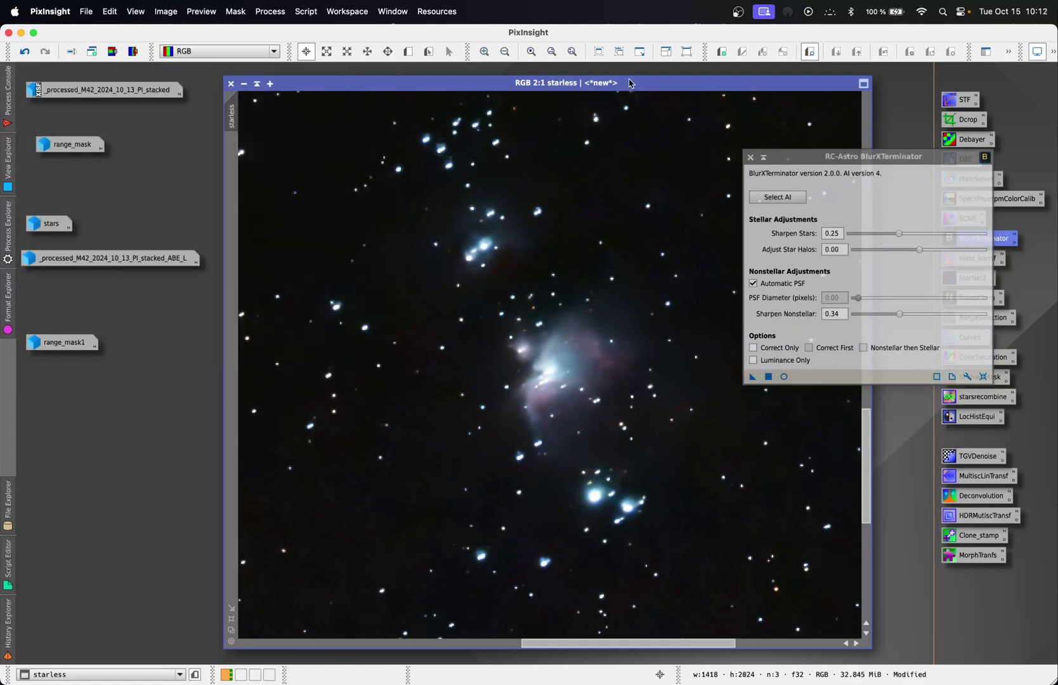
{"action": "left_click", "coordinate": [750, 158]}
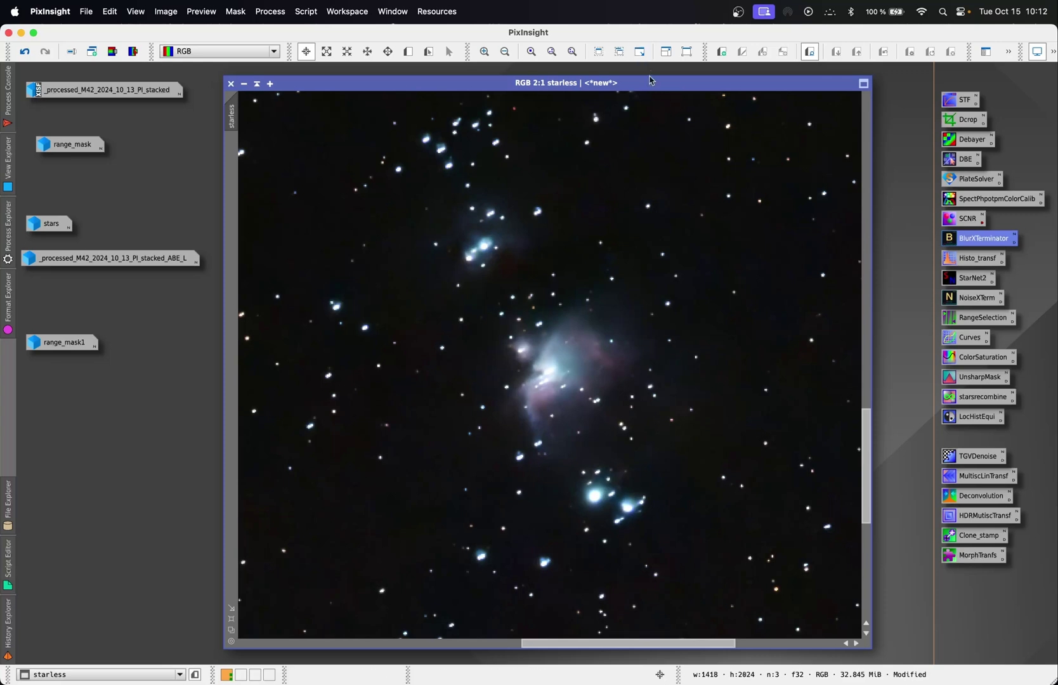
- Compare the starless image before and after the BlurXTerminator sharpening by repeatedly undoing and redoing it
{"action": "left_click_drag", "start_coordinate": [650, 80], "coordinate": [610, 79]}
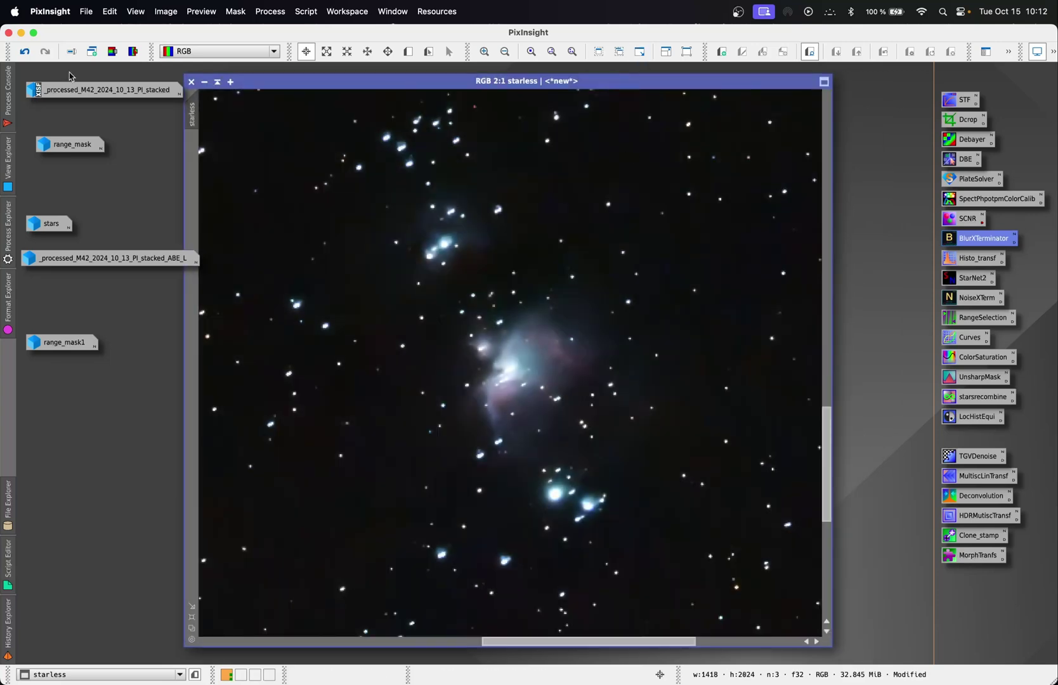
{"action": "left_click", "coordinate": [25, 53]}
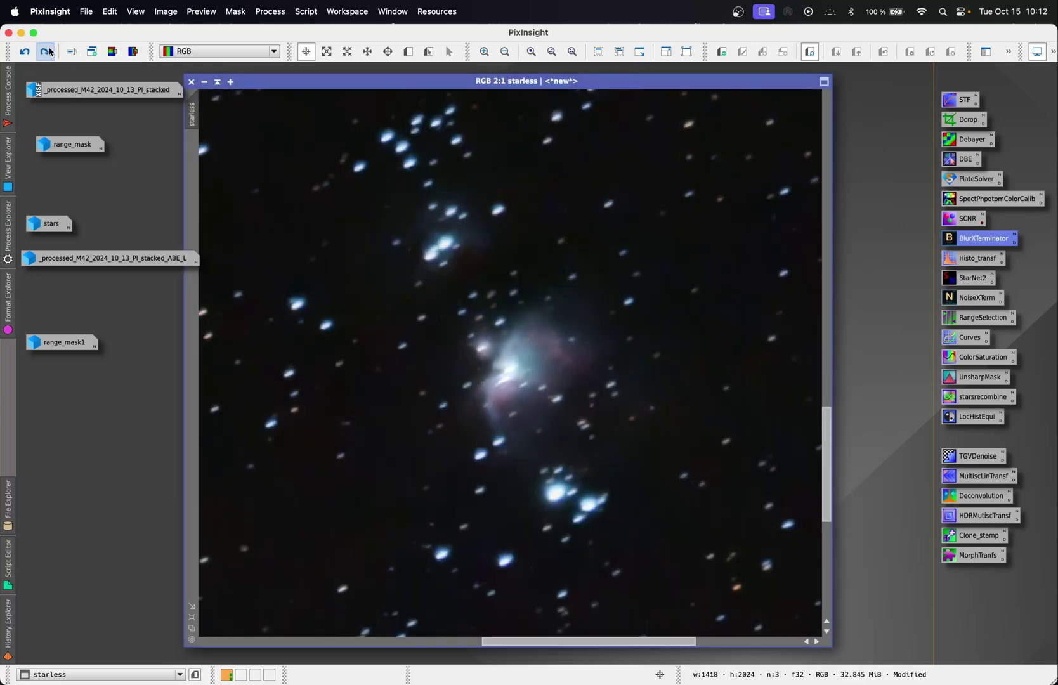
{"action": "left_click", "coordinate": [46, 52]}
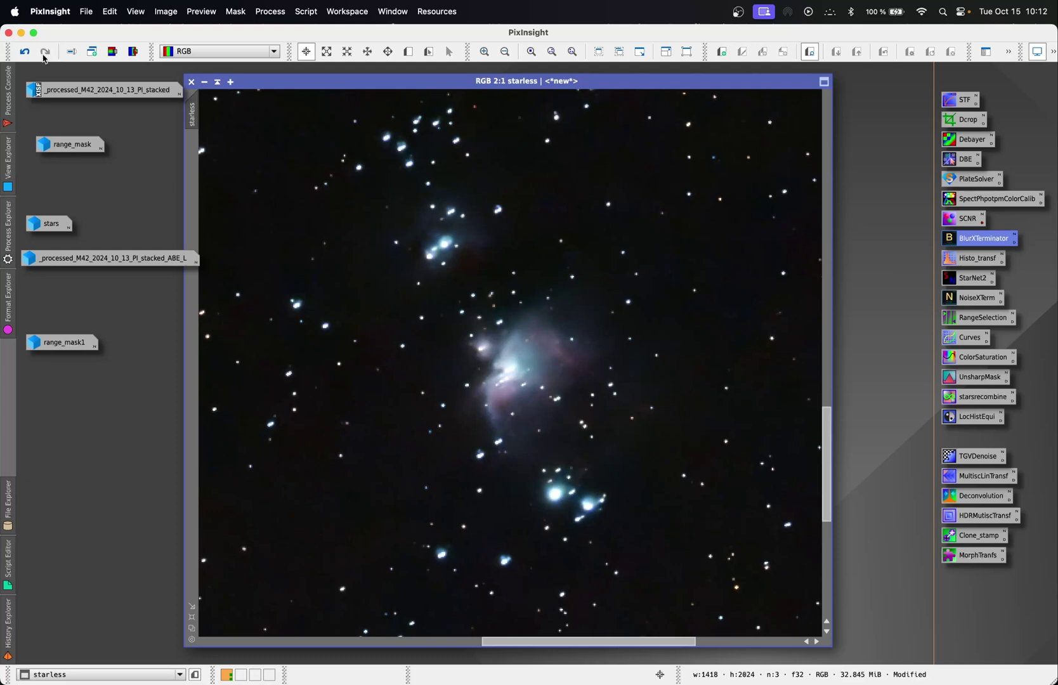
{"action": "left_click", "coordinate": [24, 54]}
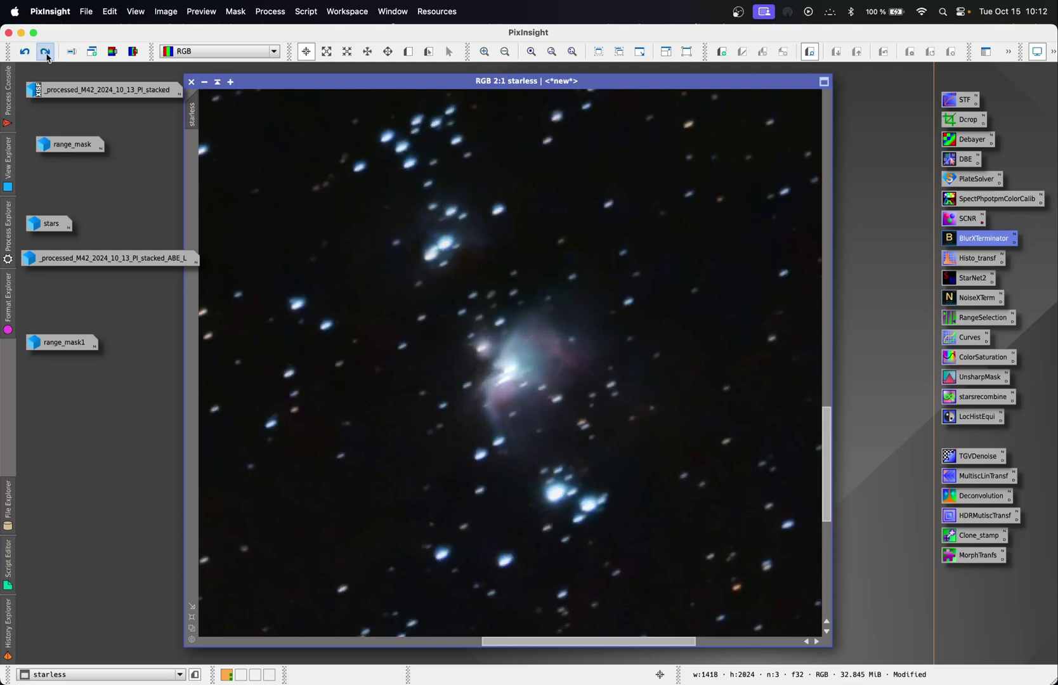
{"action": "left_click", "coordinate": [46, 56]}
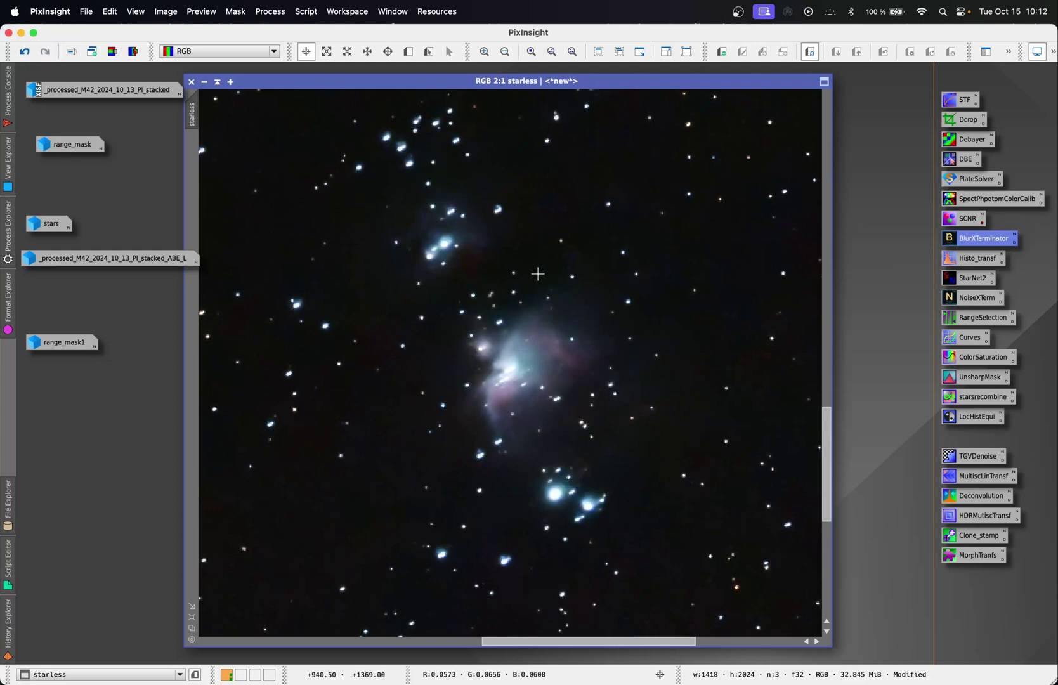
- Inspect the stars above and around the nebula at 3:1, alternating between the unsharpened and sharpened versions
{"action": "scroll", "coordinate": [482, 269], "scroll_direction": "up", "scroll_amount": 1}
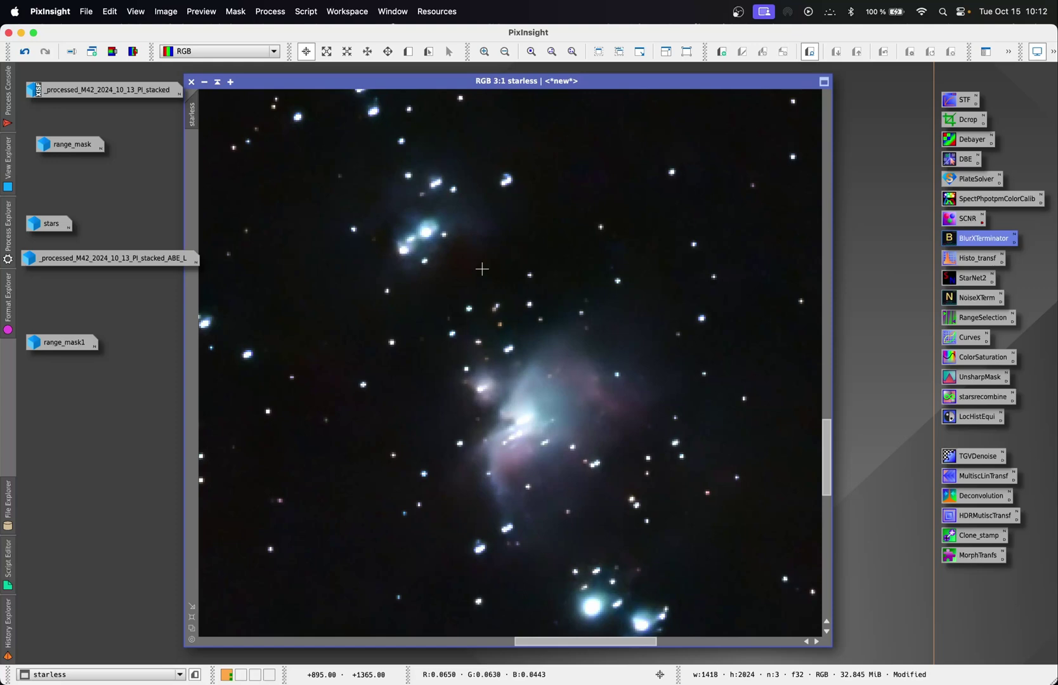
{"action": "left_click", "coordinate": [26, 52]}
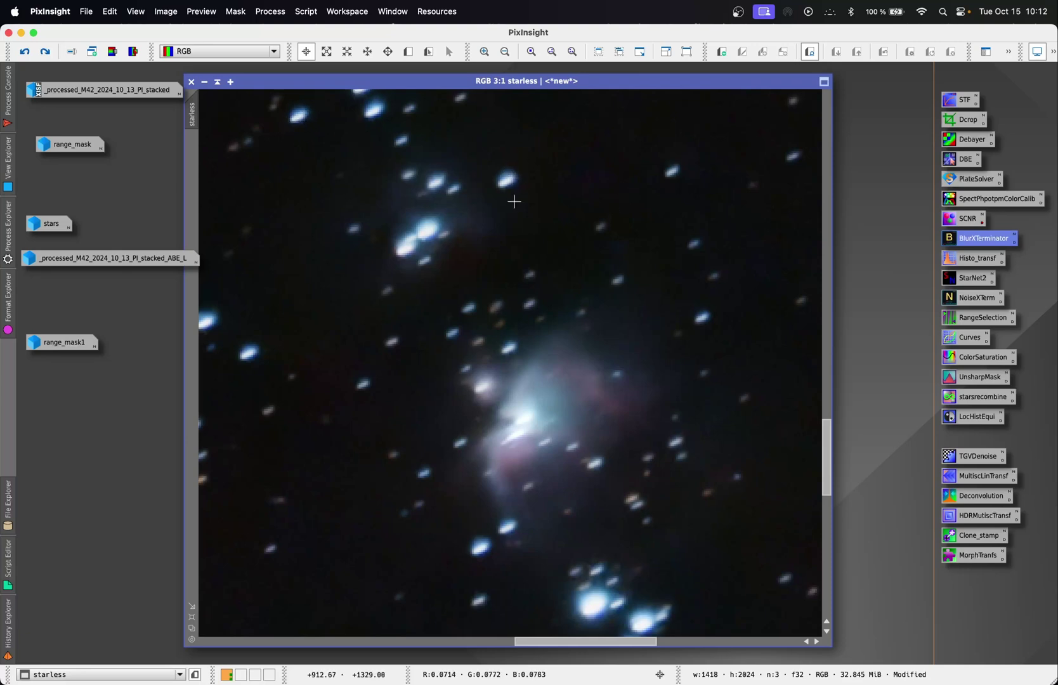
{"action": "left_click", "coordinate": [44, 52]}
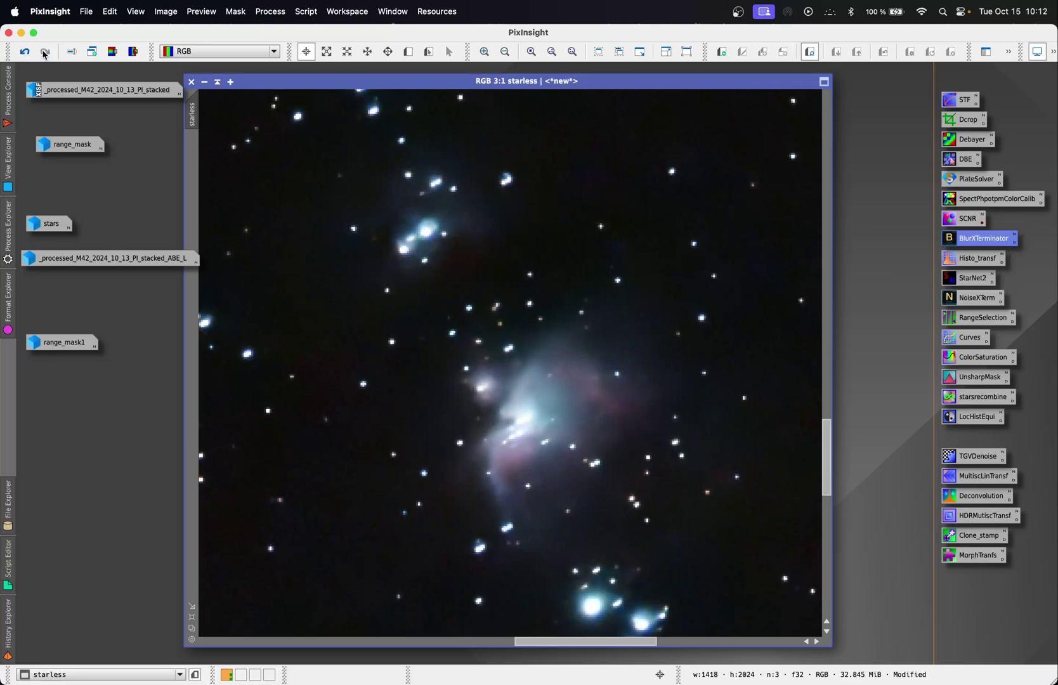
{"action": "left_click", "coordinate": [25, 52]}
{"action": "left_click", "coordinate": [45, 52]}
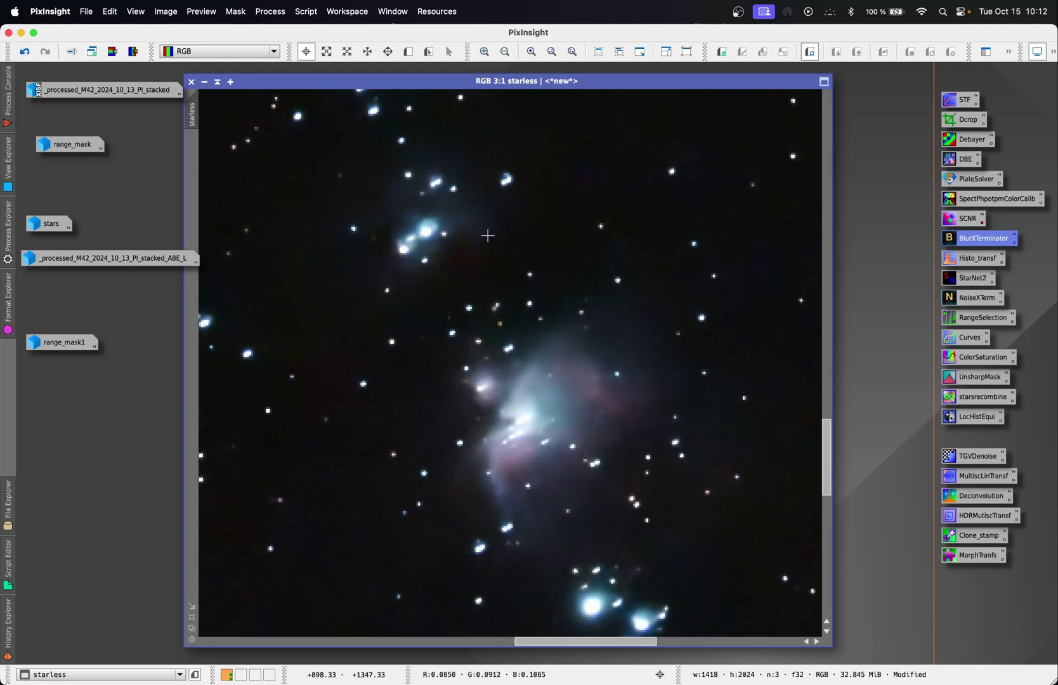
{"action": "left_click", "coordinate": [25, 56]}
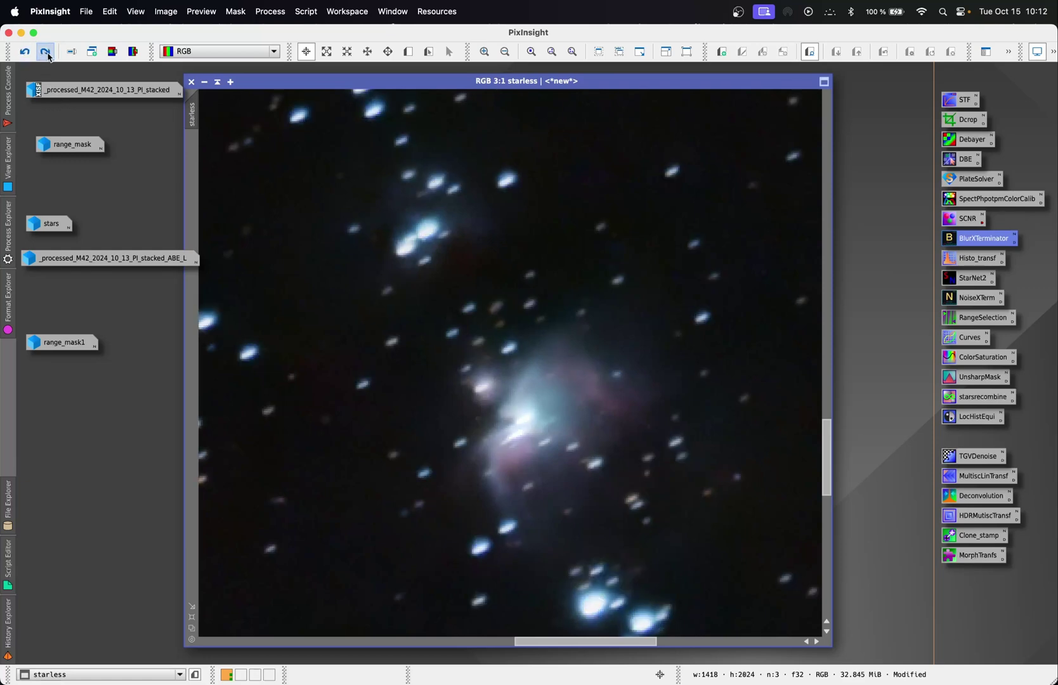
{"action": "left_click", "coordinate": [45, 52]}
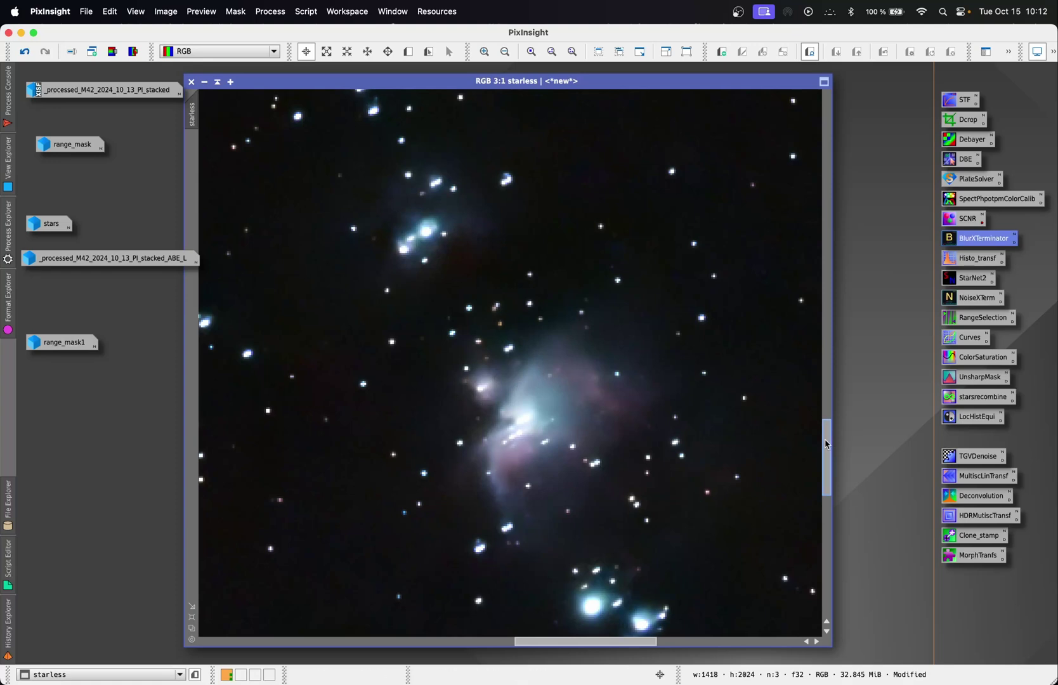
- Compare the Orion Nebula's core and nearby stars at 3:1 by repeatedly undoing and redoing the BlurXTerminator sharpening
{"action": "left_click_drag", "start_coordinate": [825, 438], "coordinate": [826, 451]}
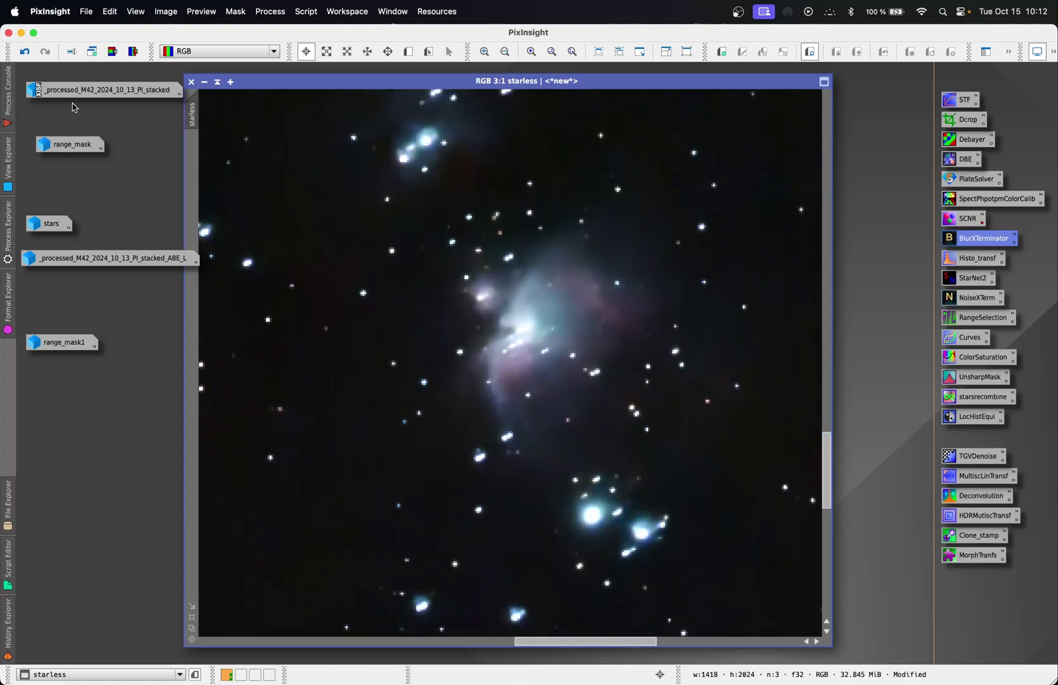
{"action": "left_click", "coordinate": [26, 52]}
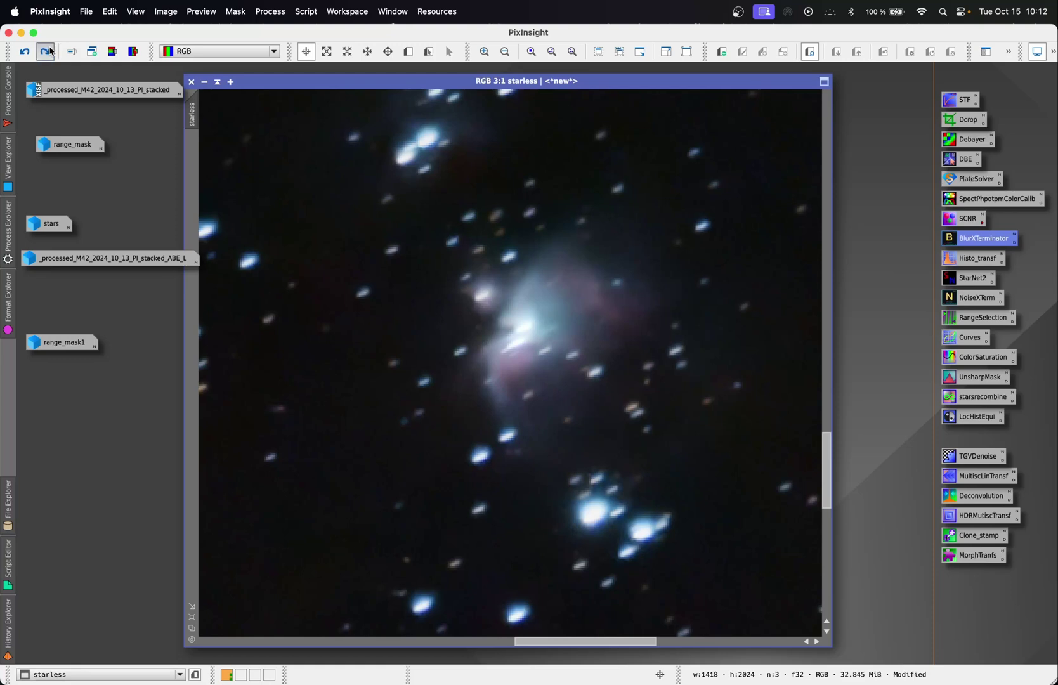
{"action": "left_click", "coordinate": [46, 52]}
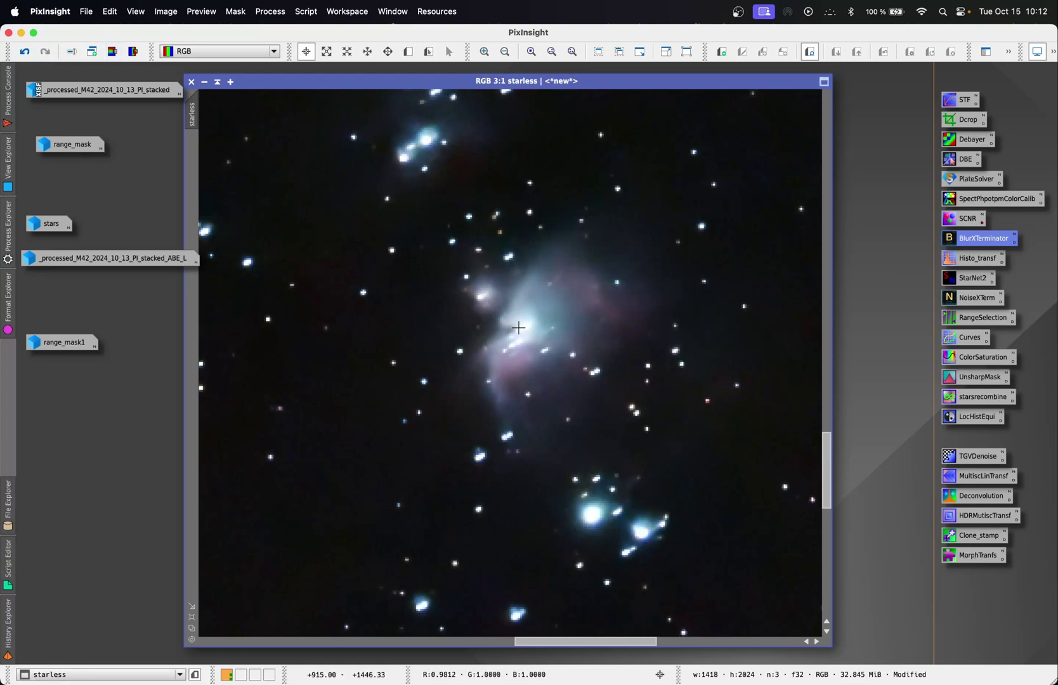
{"action": "left_click", "coordinate": [27, 54]}
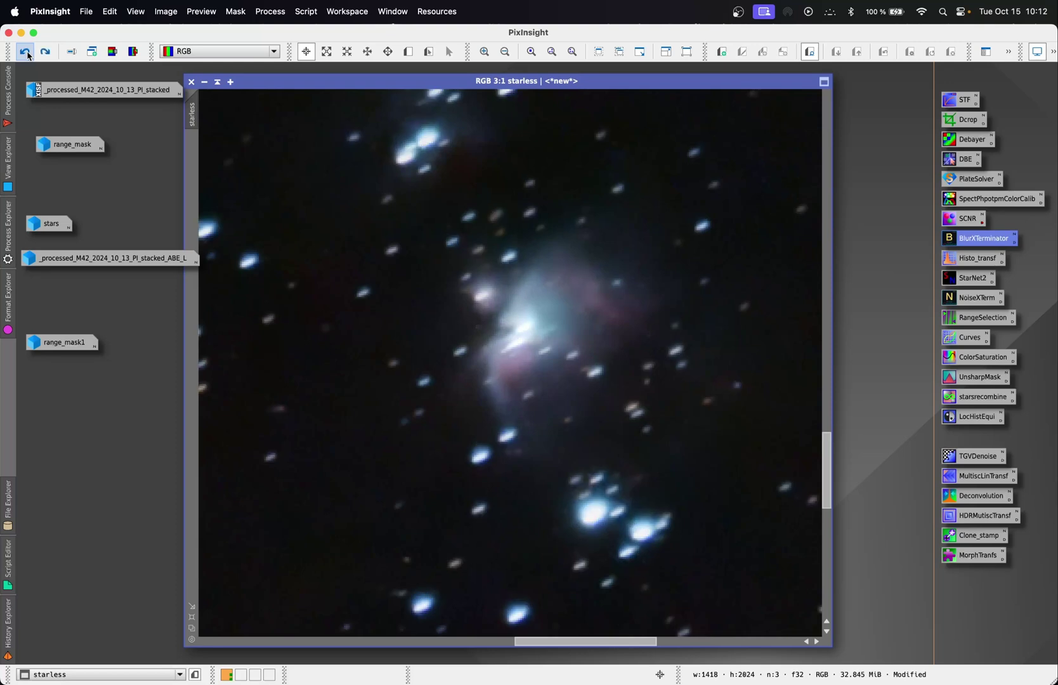
{"action": "left_click", "coordinate": [46, 53]}
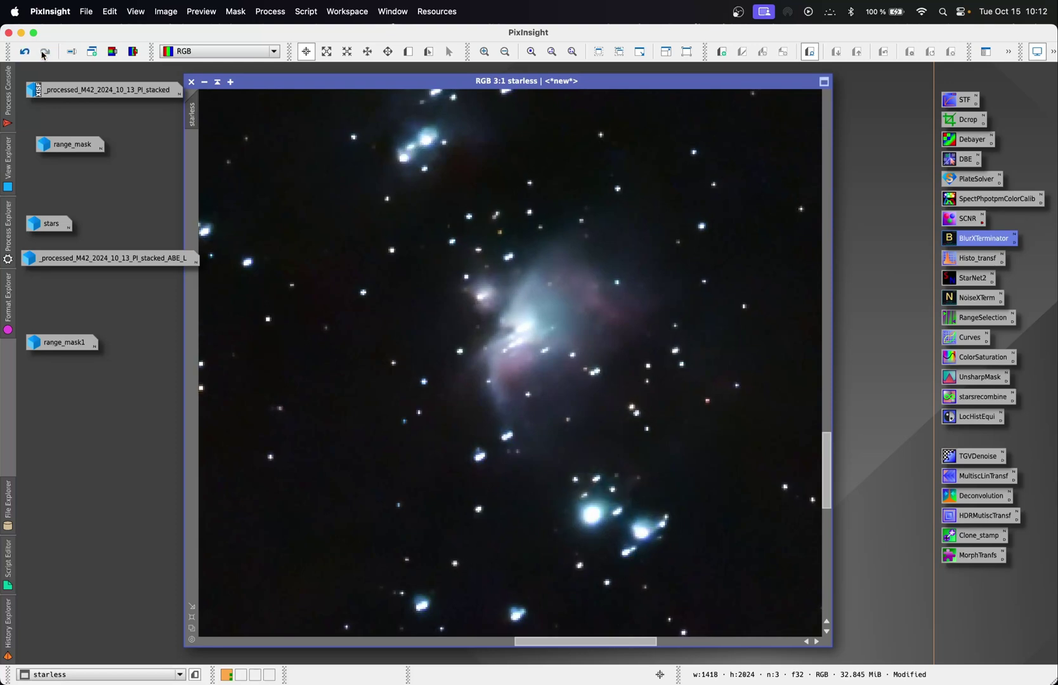
{"action": "left_click", "coordinate": [26, 55]}
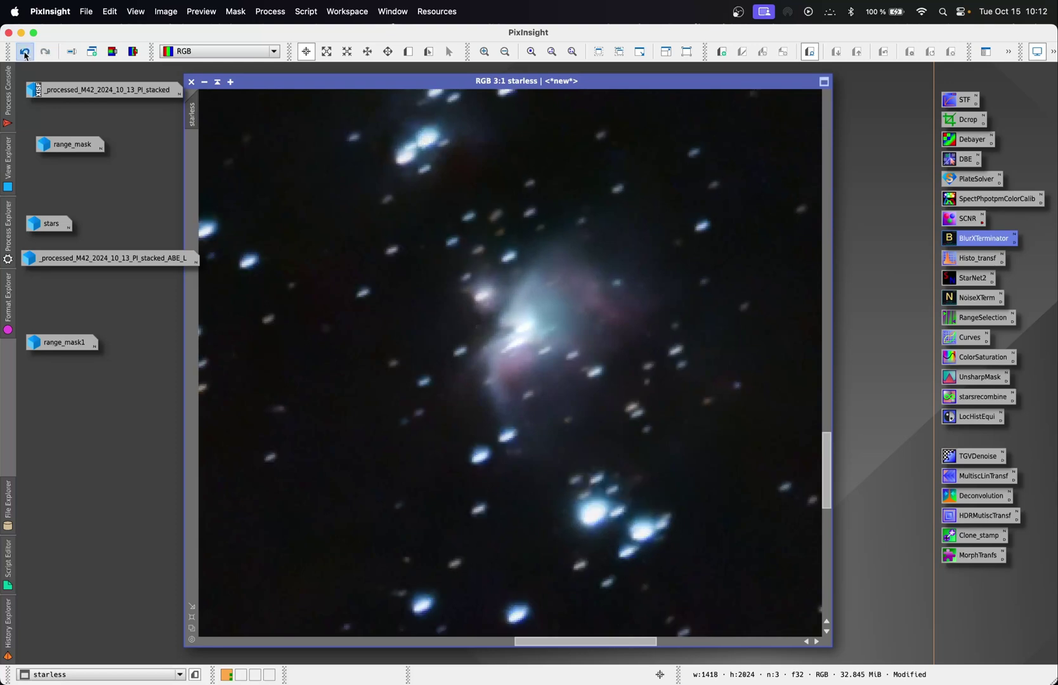
{"action": "left_click", "coordinate": [45, 53]}
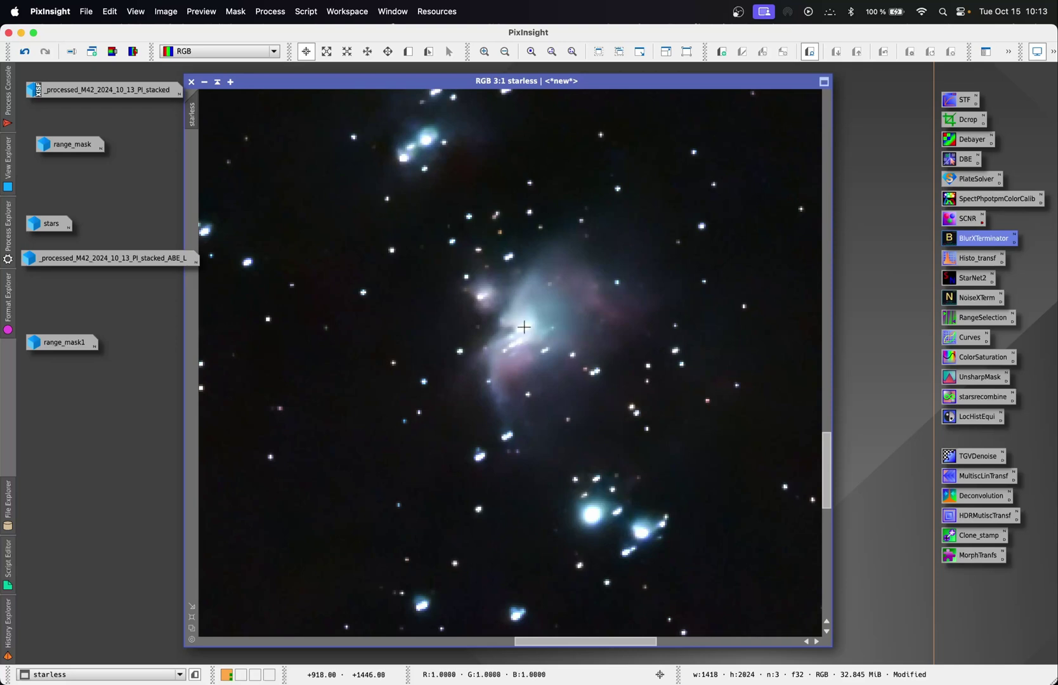
{"action": "key", "text": "super+z"}
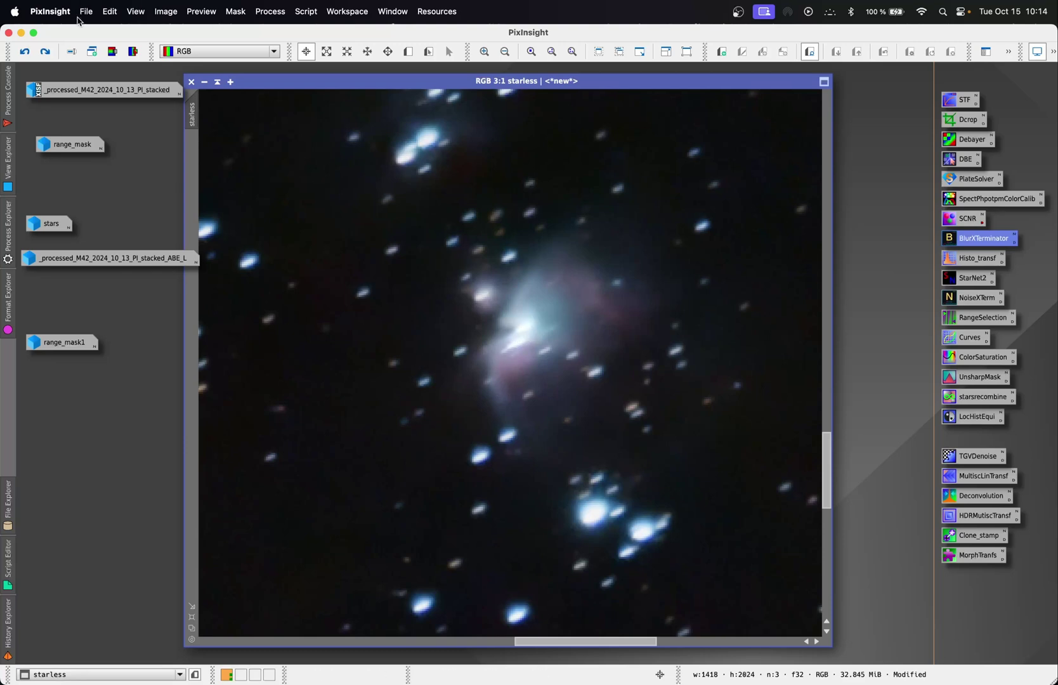
{"action": "left_click", "coordinate": [47, 55]}
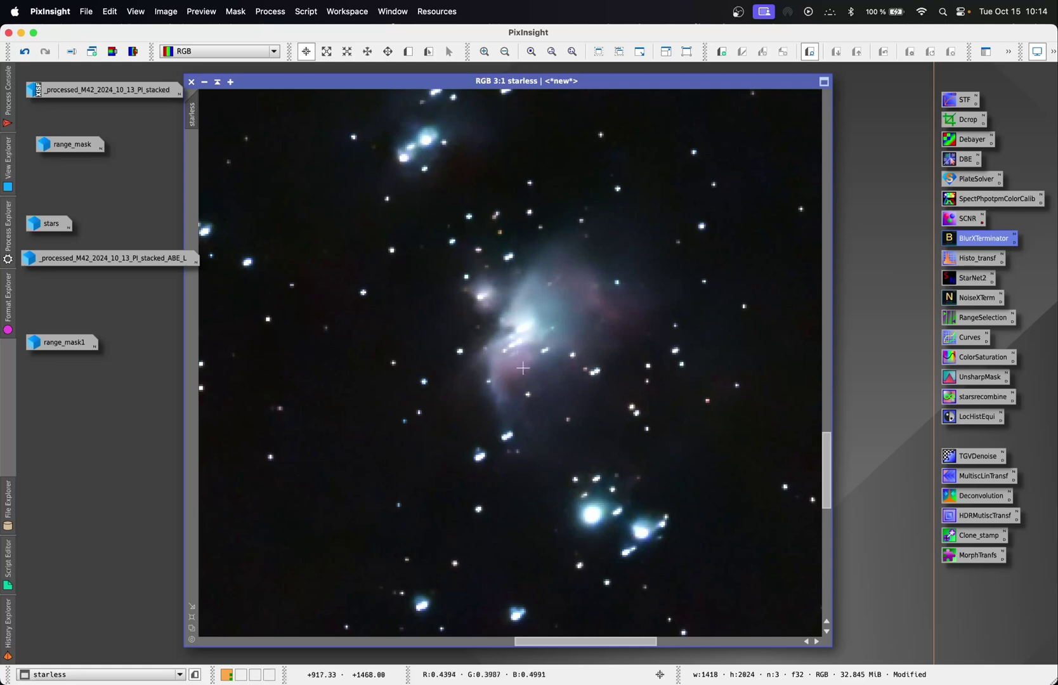
- Examine the nebula's core at 5:1 and 4:1, comparing it once more without and with the BlurXTerminator sharpening
{"action": "scroll", "coordinate": [519, 338], "scroll_direction": "up", "scroll_amount": 2}
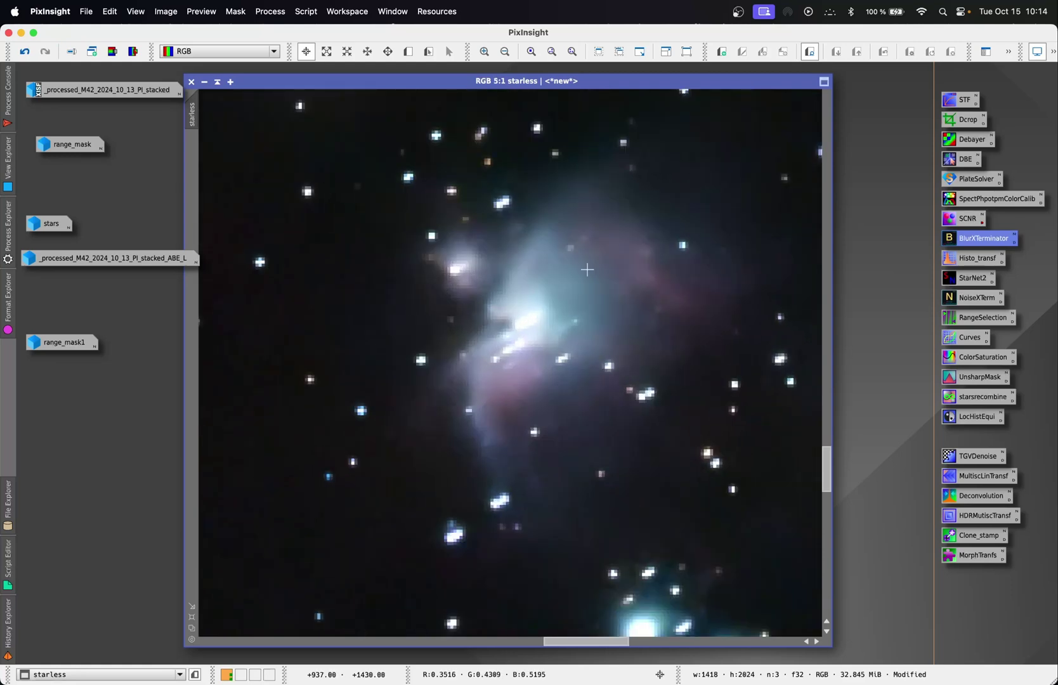
{"action": "scroll", "coordinate": [586, 269], "scroll_direction": "down", "scroll_amount": 1}
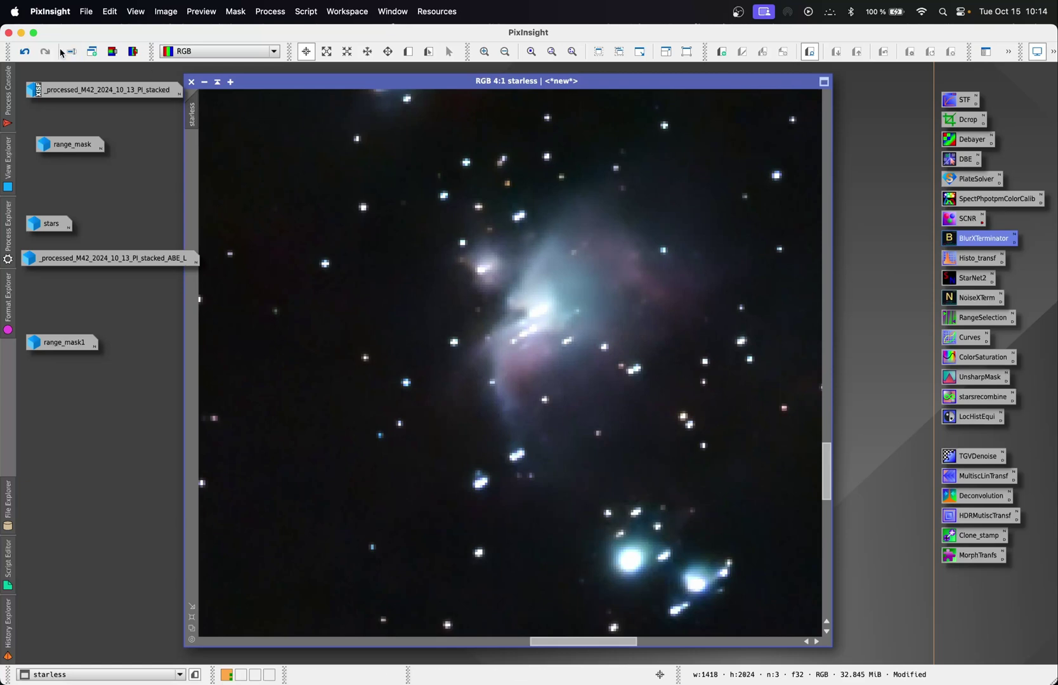
{"action": "left_click", "coordinate": [24, 51]}
{"action": "left_click", "coordinate": [45, 52]}
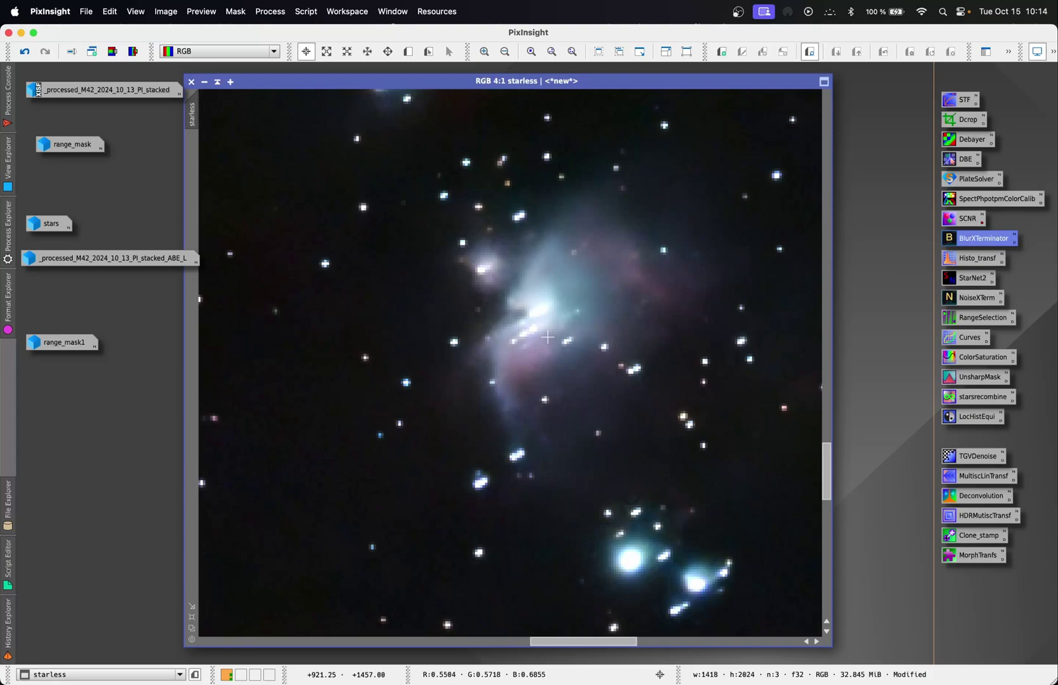
- Switch to the browser's Messier 42 reference photo, enlarge its core, compare it with the processed nebula, and return to PixInsight
{"action": "key", "text": "ctrl+Right"}
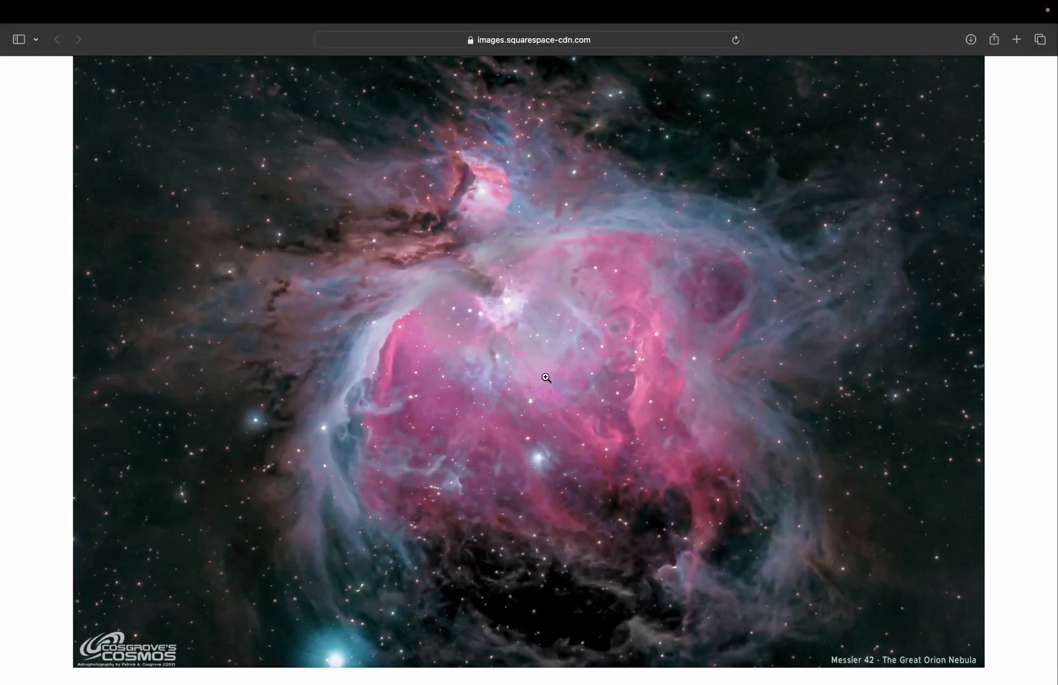
{"action": "mouse_move", "coordinate": [517, 30]}
{"action": "left_click", "coordinate": [468, 315]}
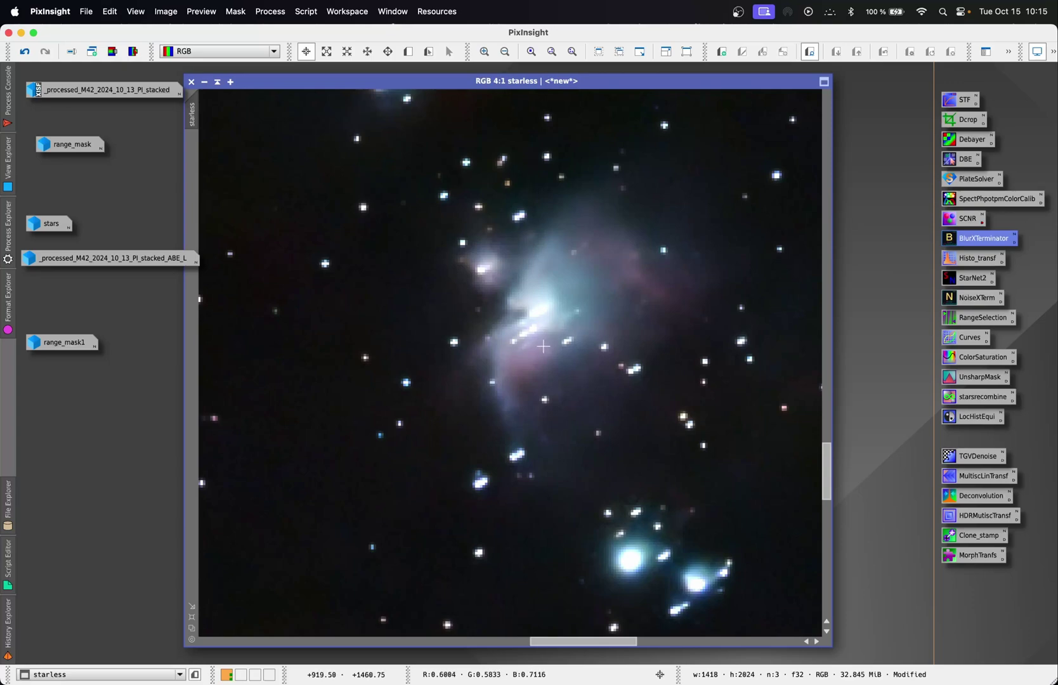
{"action": "key", "text": "ctrl+Right"}
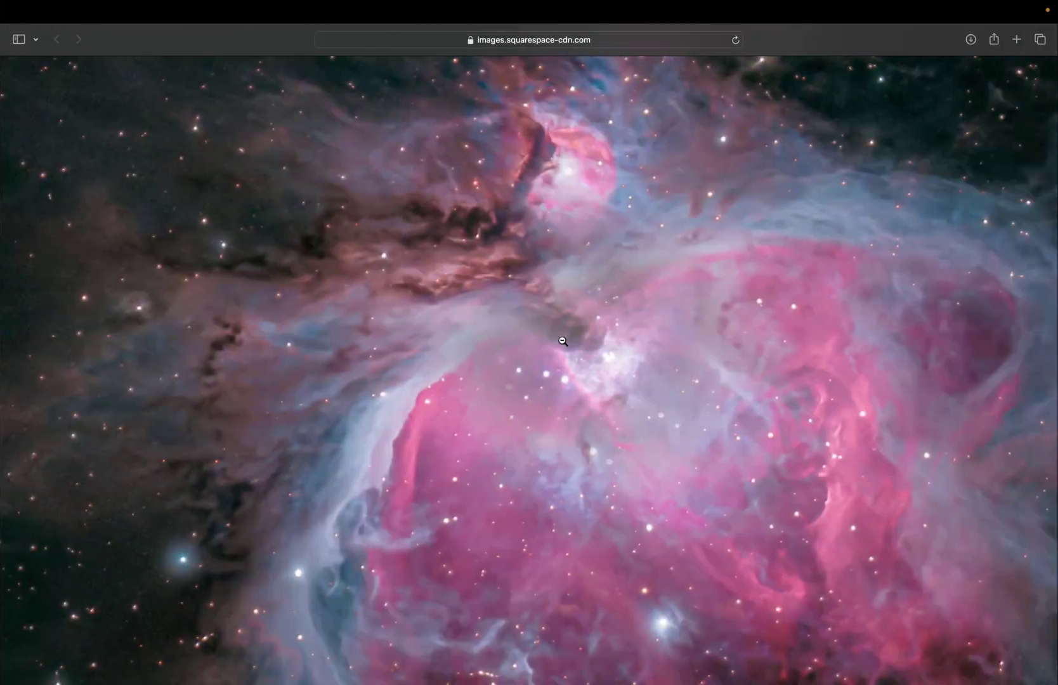
{"action": "key", "text": "ctrl+Left"}
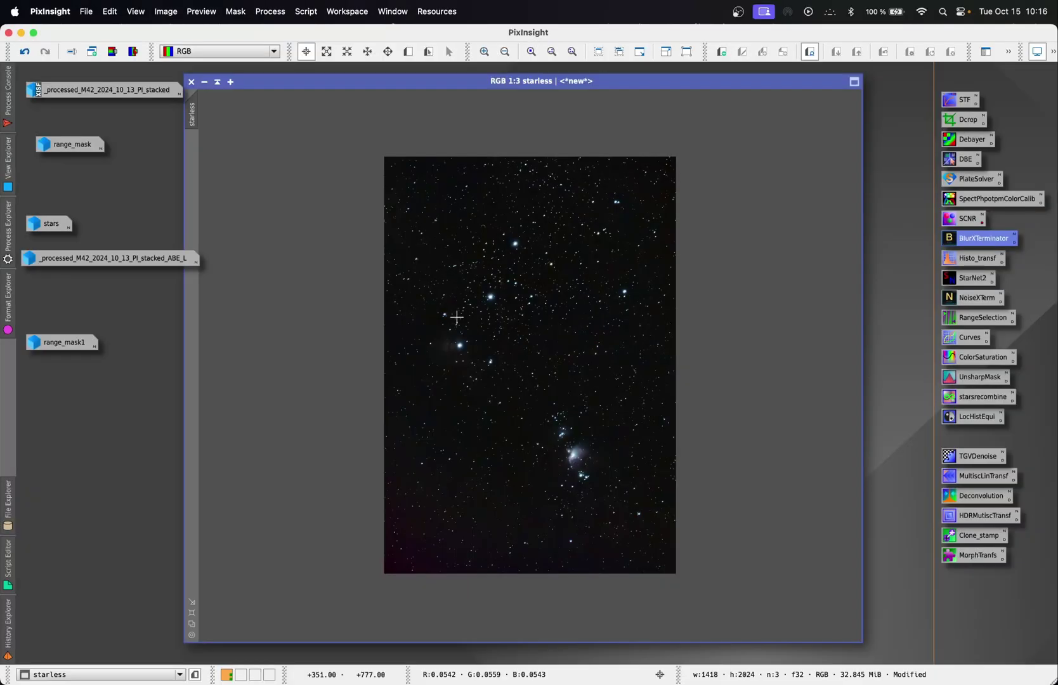
- Compare the bright star and the faint reddish nebula beside it at 3:1 without and with the BlurXTerminator sharpening
{"action": "scroll", "coordinate": [454, 314], "scroll_direction": "up", "scroll_amount": 4}
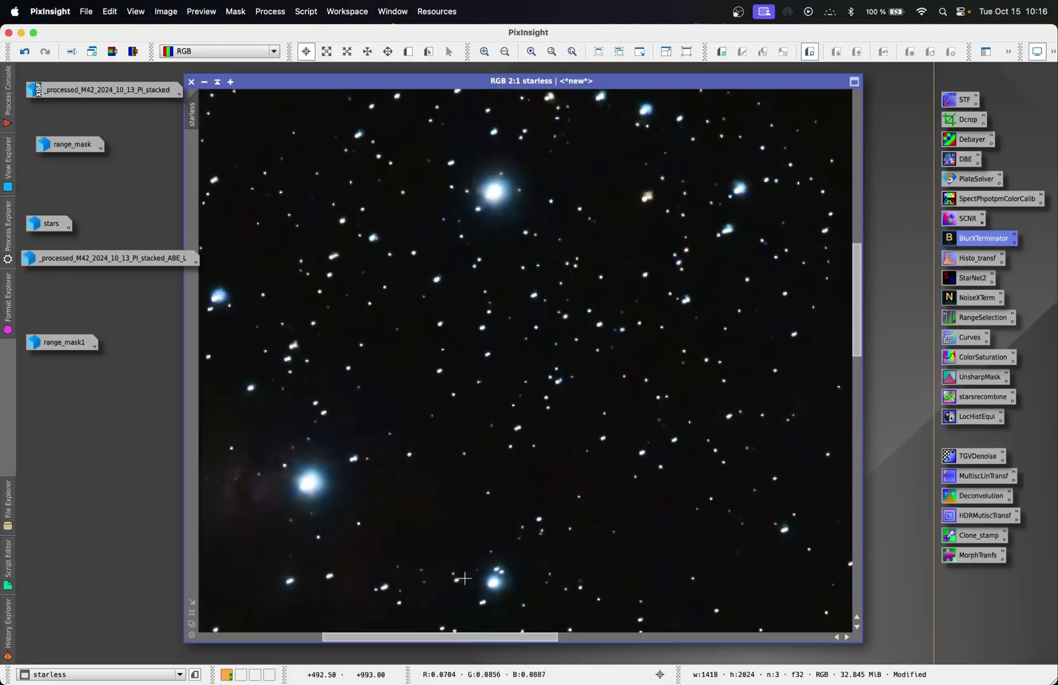
{"action": "left_click_drag", "start_coordinate": [453, 638], "coordinate": [376, 633]}
{"action": "scroll", "coordinate": [451, 474], "scroll_direction": "up", "scroll_amount": 1}
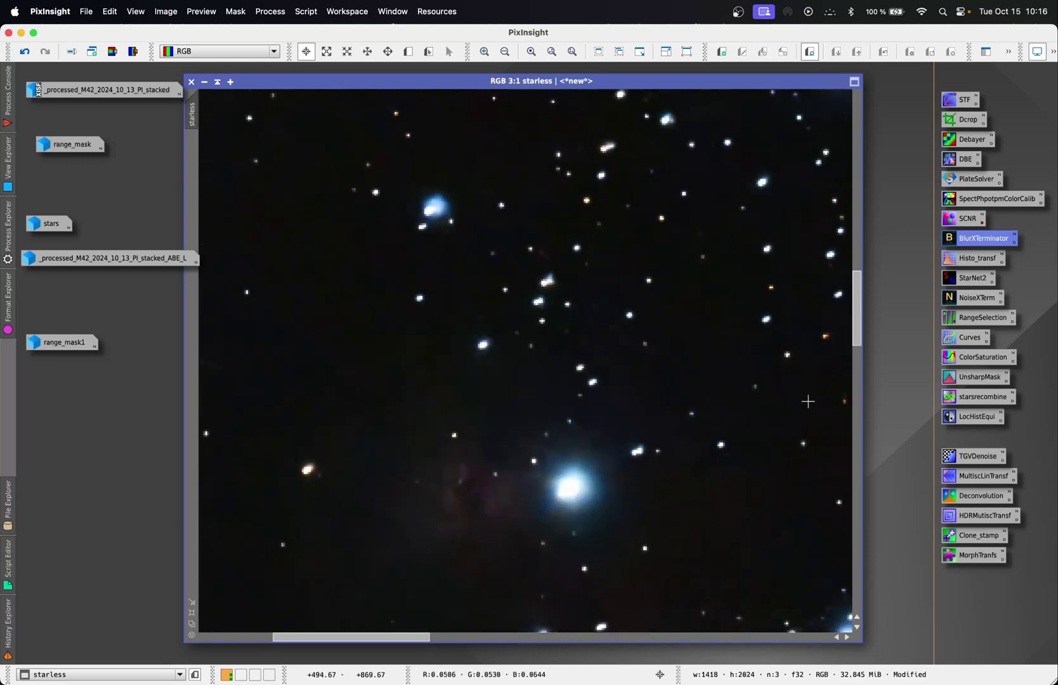
{"action": "mouse_move", "coordinate": [858, 311]}
{"action": "left_mouse_down"}
{"action": "mouse_move", "coordinate": [857, 368]}
{"action": "mouse_move", "coordinate": [864, 322]}
{"action": "left_mouse_up"}
{"action": "left_click", "coordinate": [46, 53]}
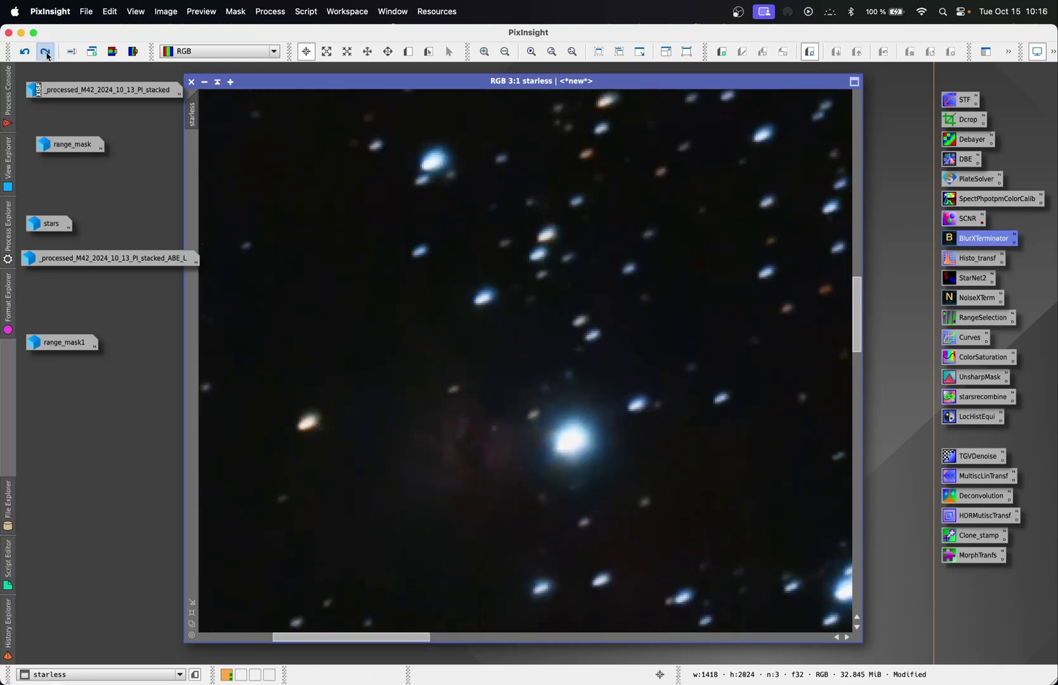
{"action": "left_click", "coordinate": [47, 52]}
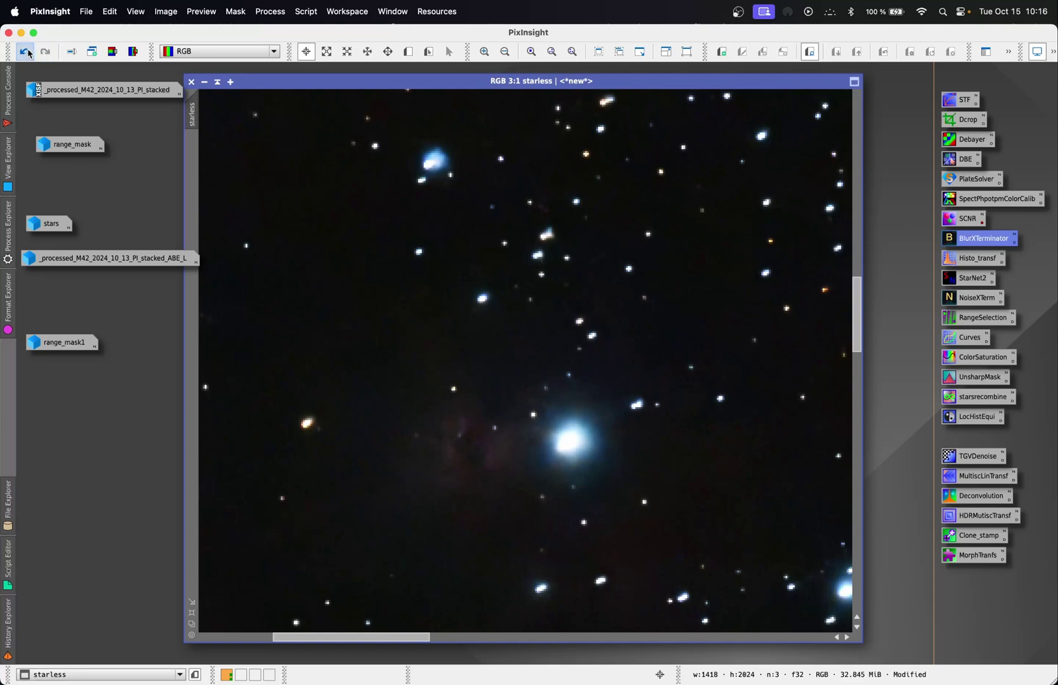
{"action": "left_click", "coordinate": [25, 52]}
{"action": "left_click", "coordinate": [46, 52]}
- Fit the whole starless image in view, enlarge its window, and examine the Orion Nebula region at 1:1
{"action": "right_click", "coordinate": [677, 227]}
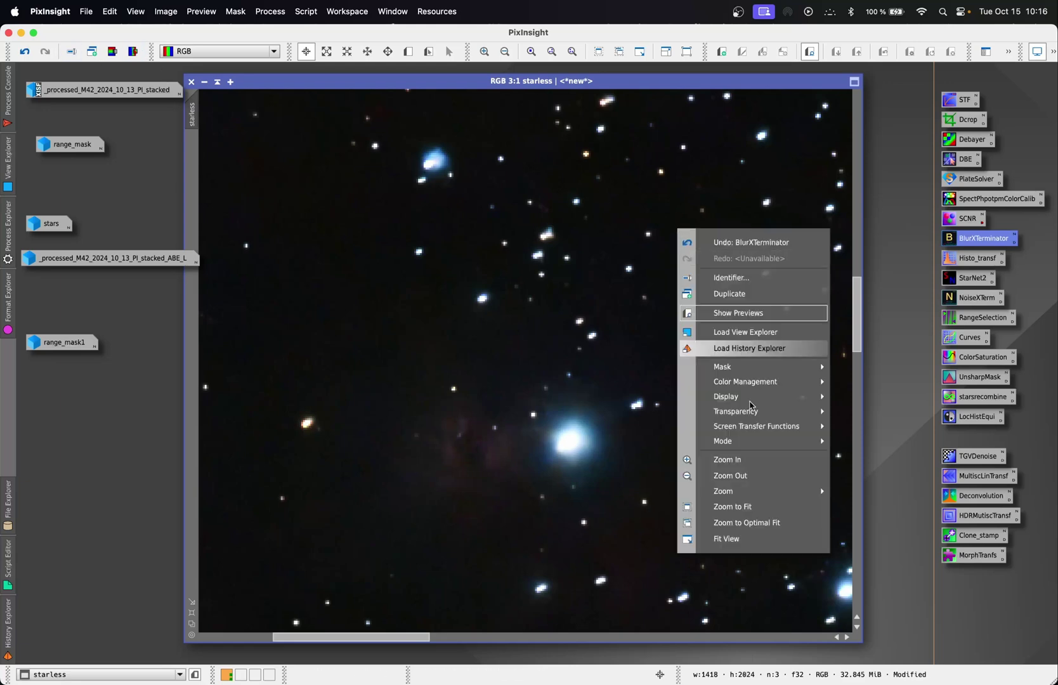
{"action": "left_click", "coordinate": [795, 507]}
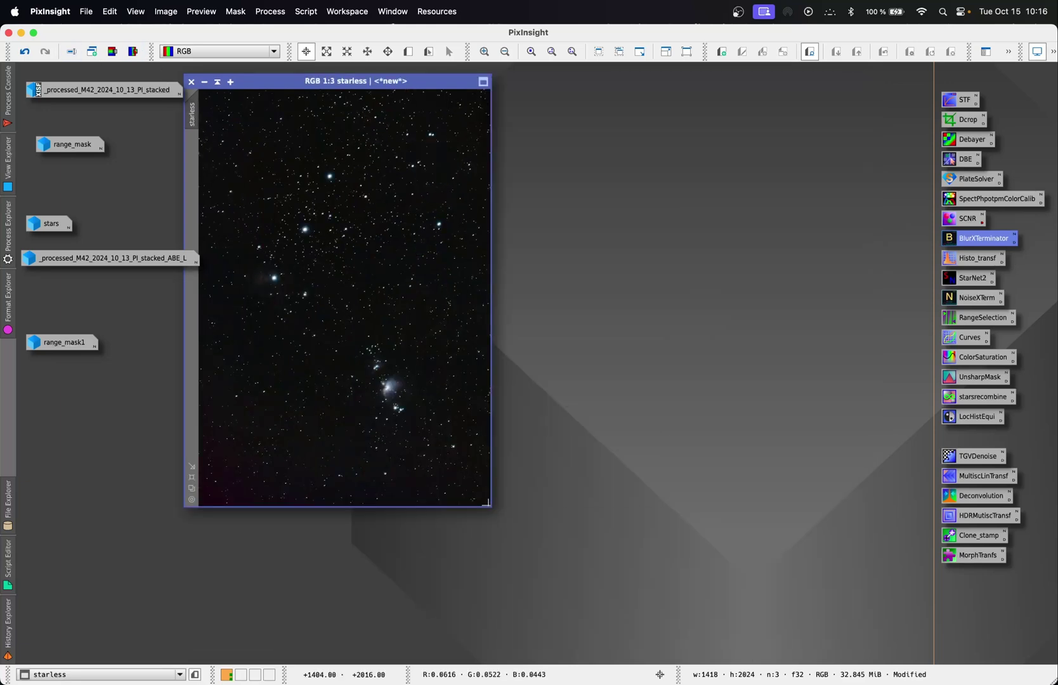
{"action": "left_click_drag", "start_coordinate": [489, 504], "coordinate": [845, 641]}
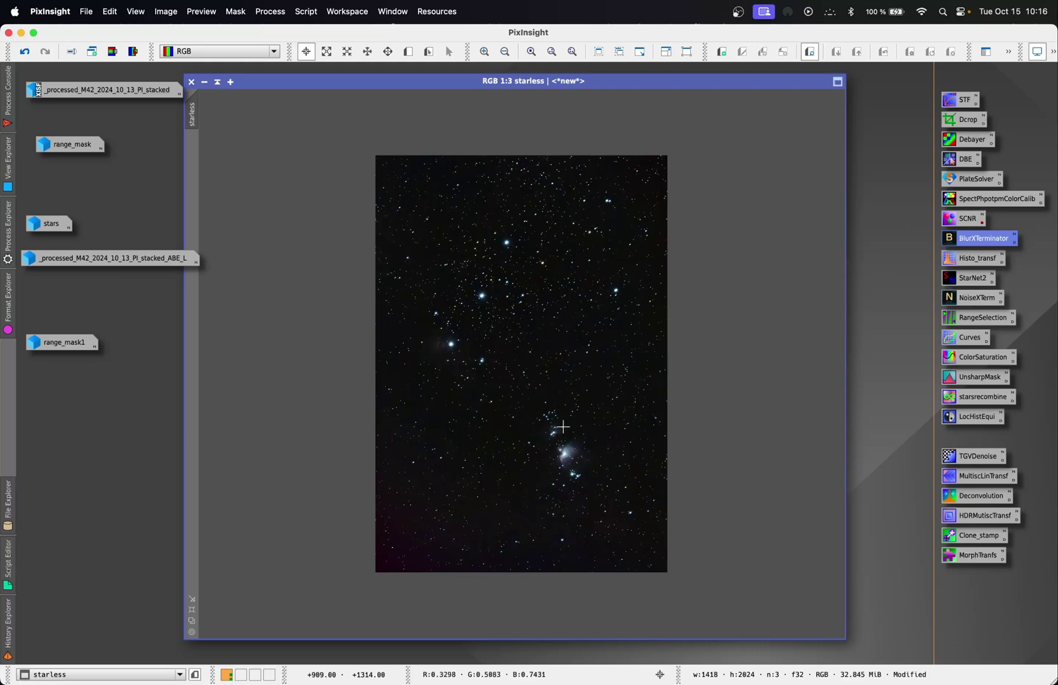
{"action": "scroll", "coordinate": [549, 444], "scroll_direction": "up", "scroll_amount": 1}
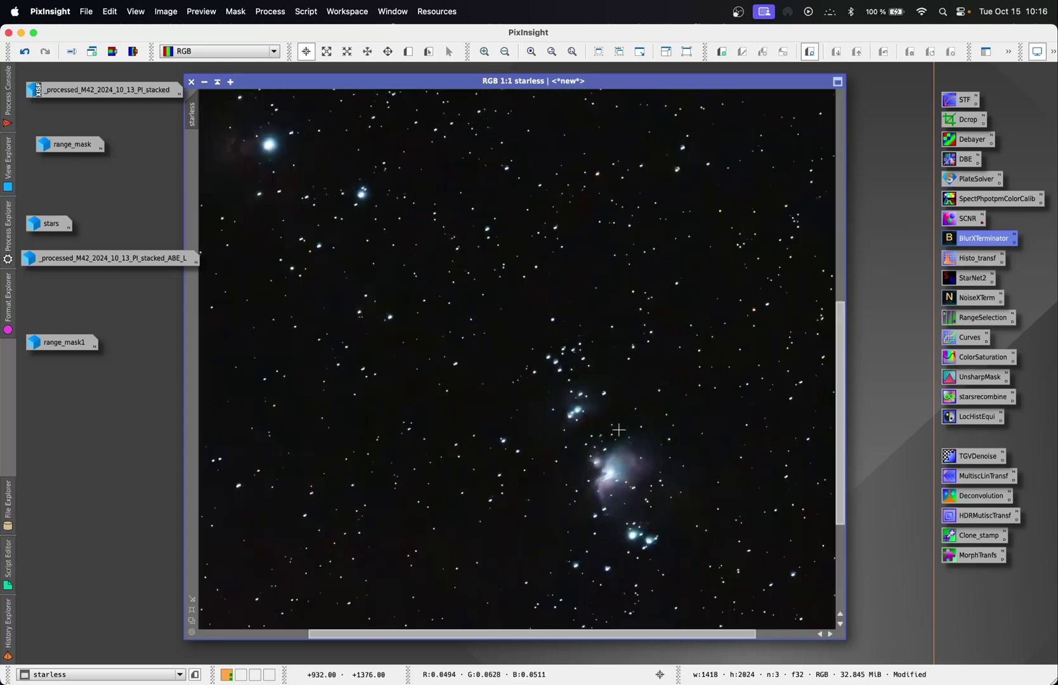
{"action": "left_click_drag", "start_coordinate": [666, 633], "coordinate": [651, 633]}
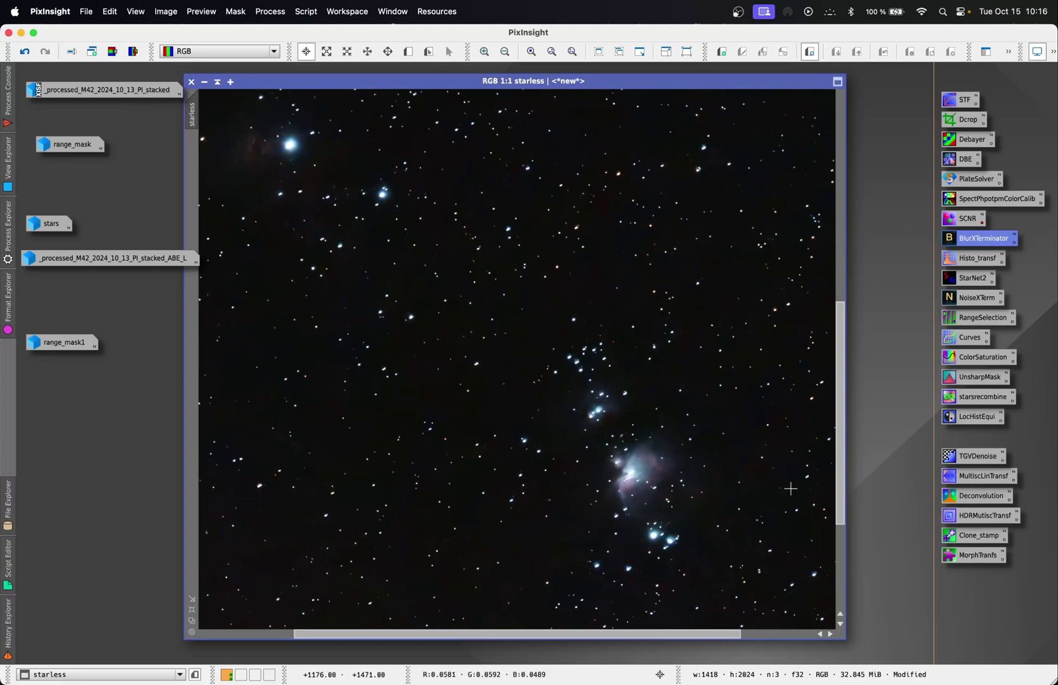
{"action": "left_click_drag", "start_coordinate": [840, 446], "coordinate": [840, 430]}
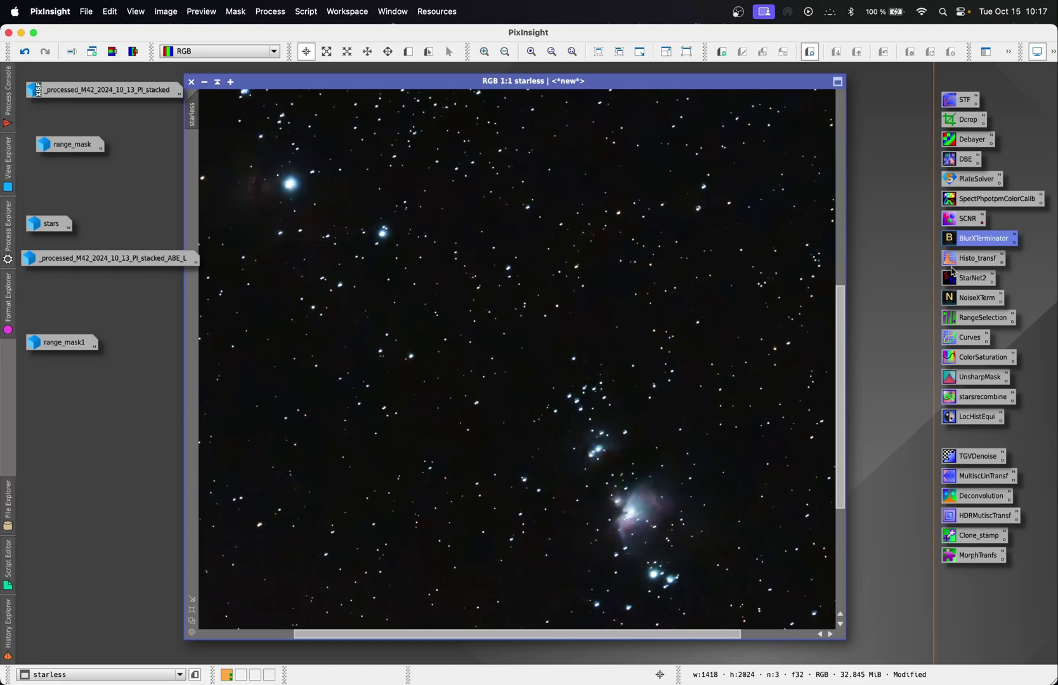
- Boost the starless image's saturation with CurvesTransformation, using a curve point at input 0.39474, output 0.50263 and a nebula-area preview, and reset the curve
{"action": "double_click", "coordinate": [970, 338]}
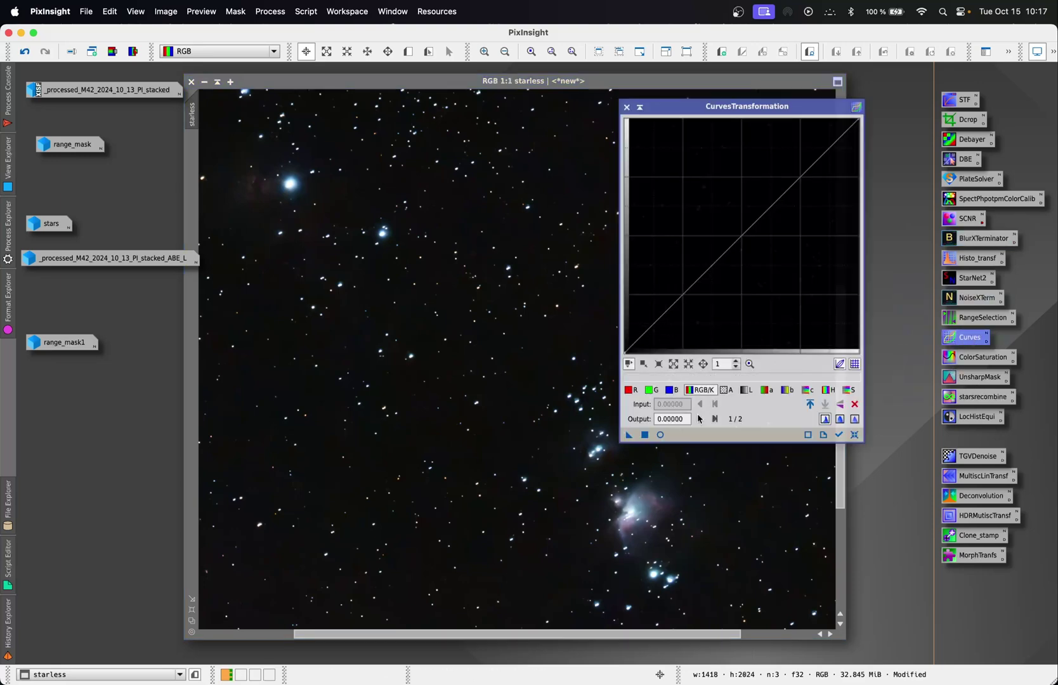
{"action": "left_click", "coordinate": [660, 435]}
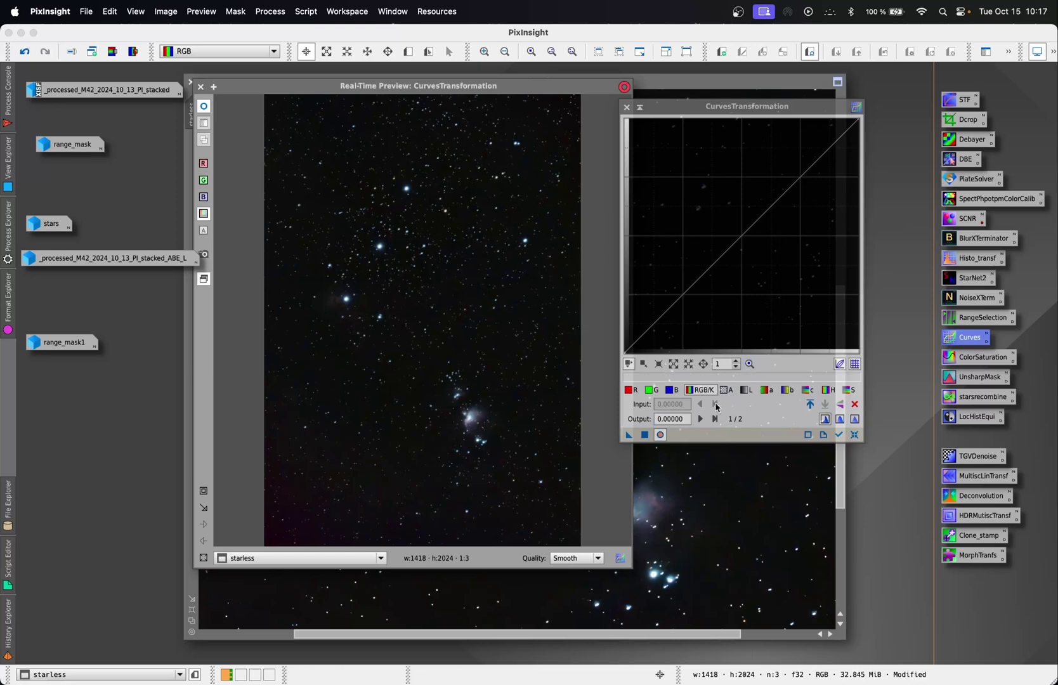
{"action": "left_click", "coordinate": [205, 489]}
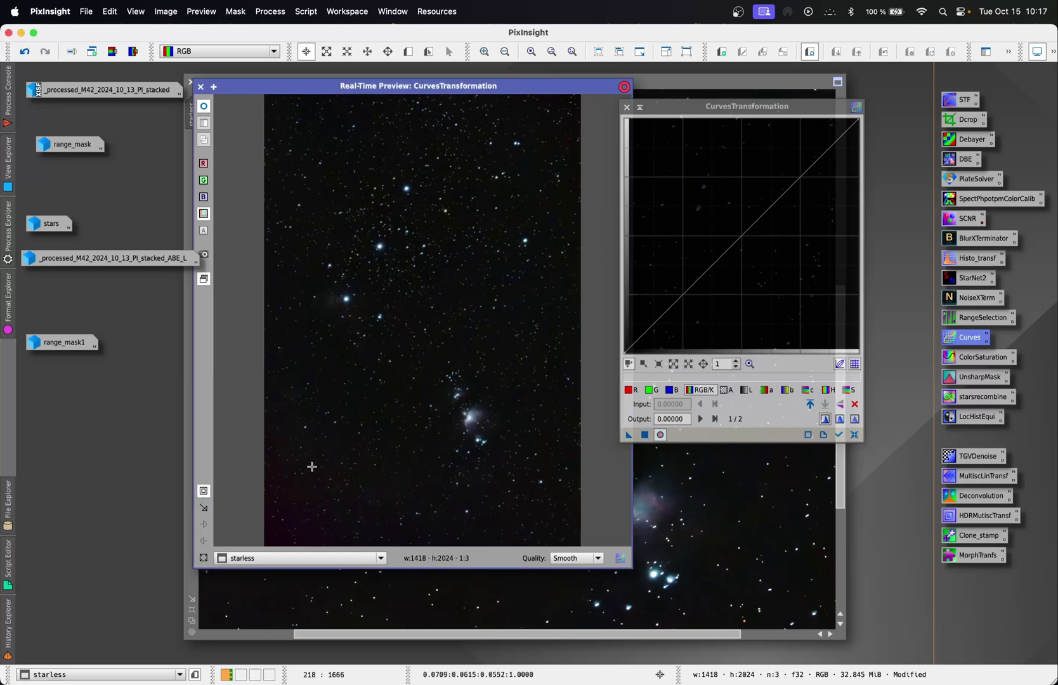
{"action": "left_click_drag", "start_coordinate": [315, 472], "coordinate": [504, 284]}
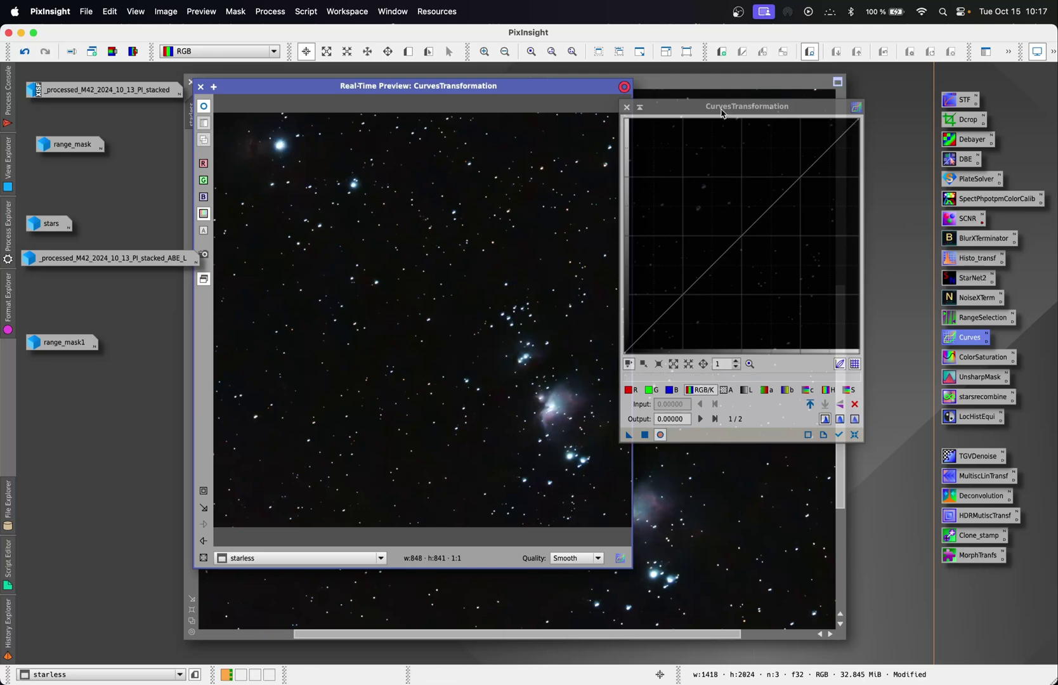
{"action": "left_click_drag", "start_coordinate": [719, 108], "coordinate": [789, 113]}
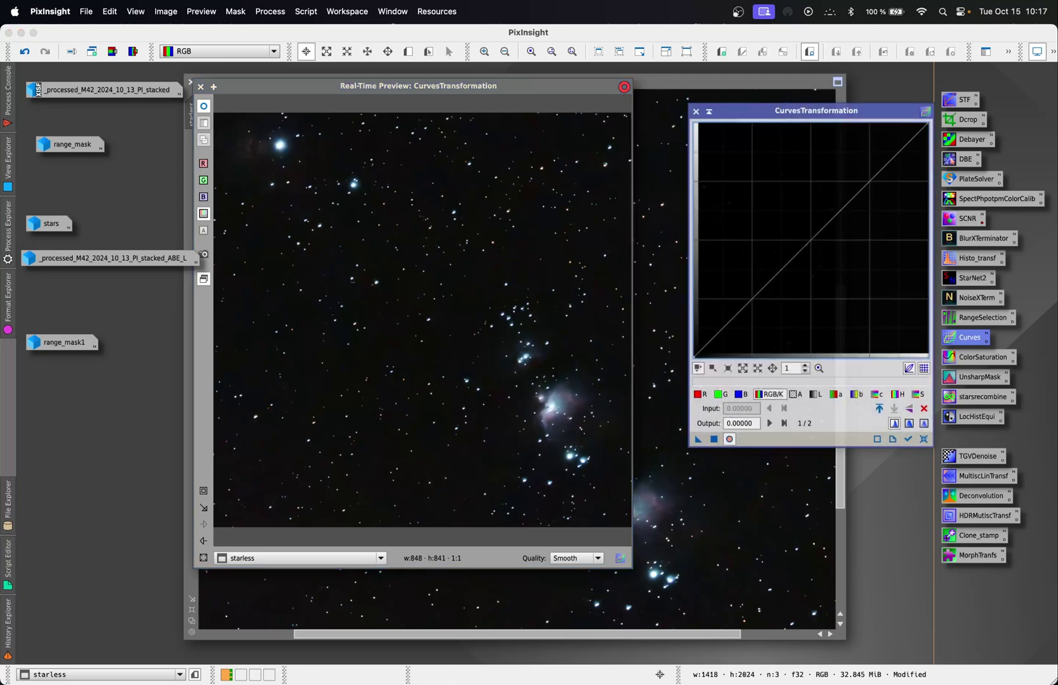
{"action": "left_click", "coordinate": [920, 395]}
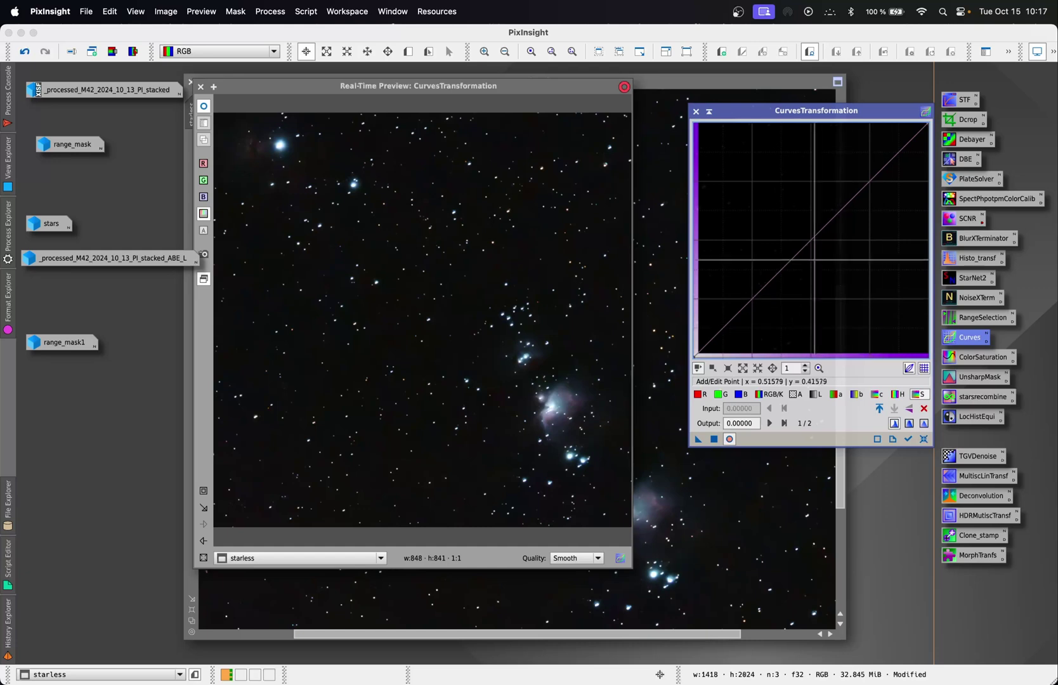
{"action": "mouse_move", "coordinate": [799, 249]}
{"action": "left_mouse_down"}
{"action": "mouse_move", "coordinate": [778, 238]}
{"action": "mouse_move", "coordinate": [789, 238]}
{"action": "left_mouse_up"}
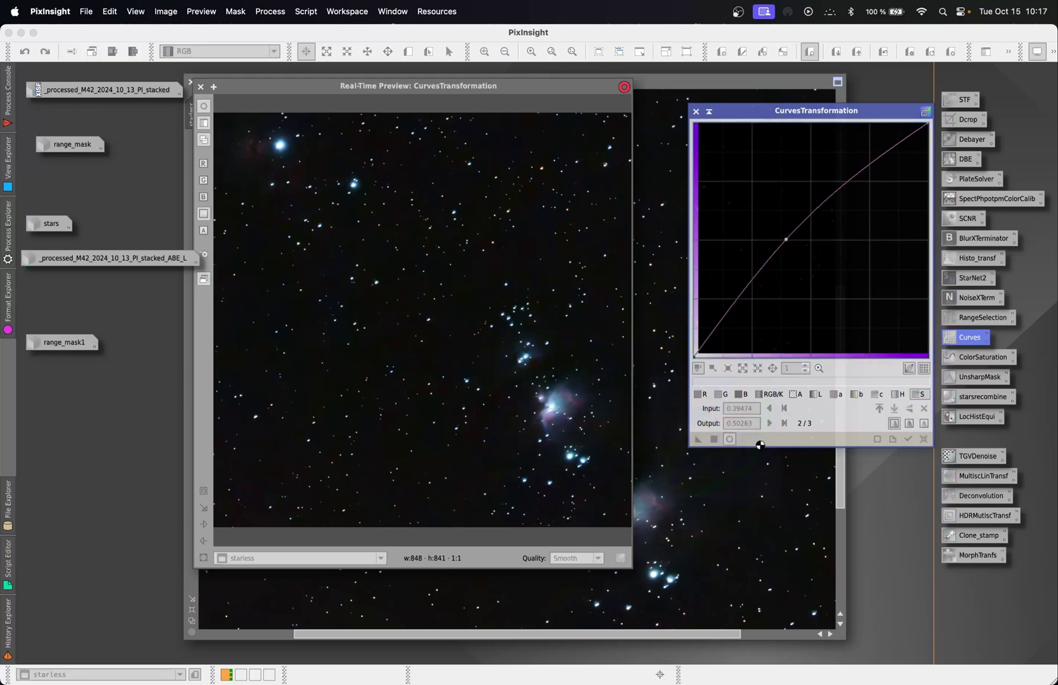
{"action": "left_click", "coordinate": [923, 440]}
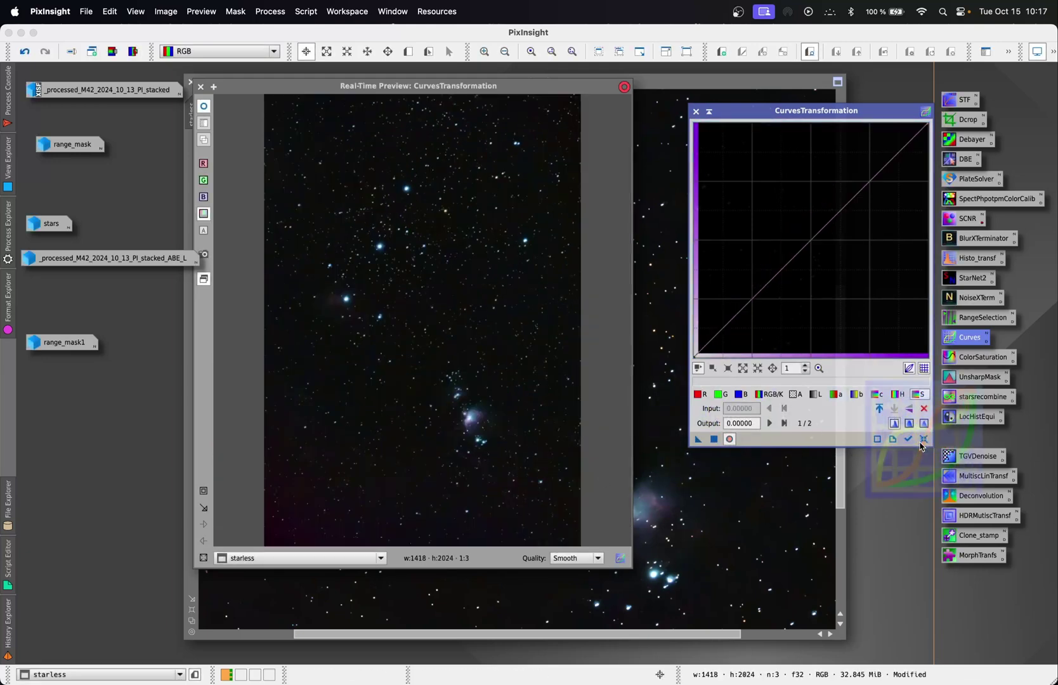
- Preview the Orion Nebula area, try raising the red curve with a point at input 0.40000, output 0.52105, and reset the curve
{"action": "left_click", "coordinate": [204, 493]}
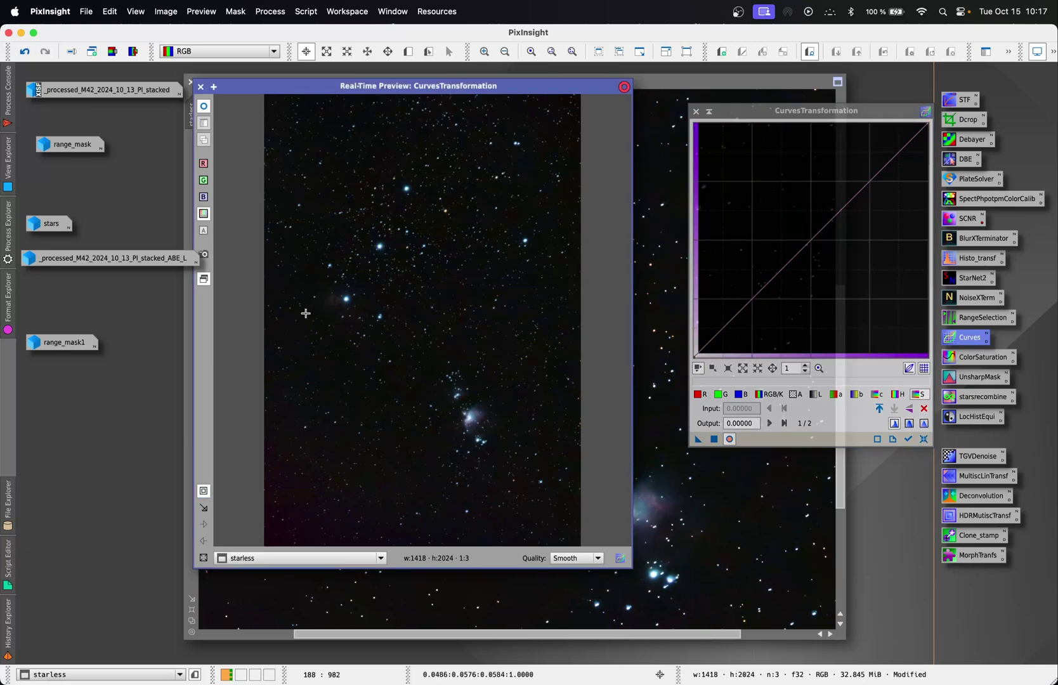
{"action": "left_click_drag", "start_coordinate": [308, 287], "coordinate": [517, 462]}
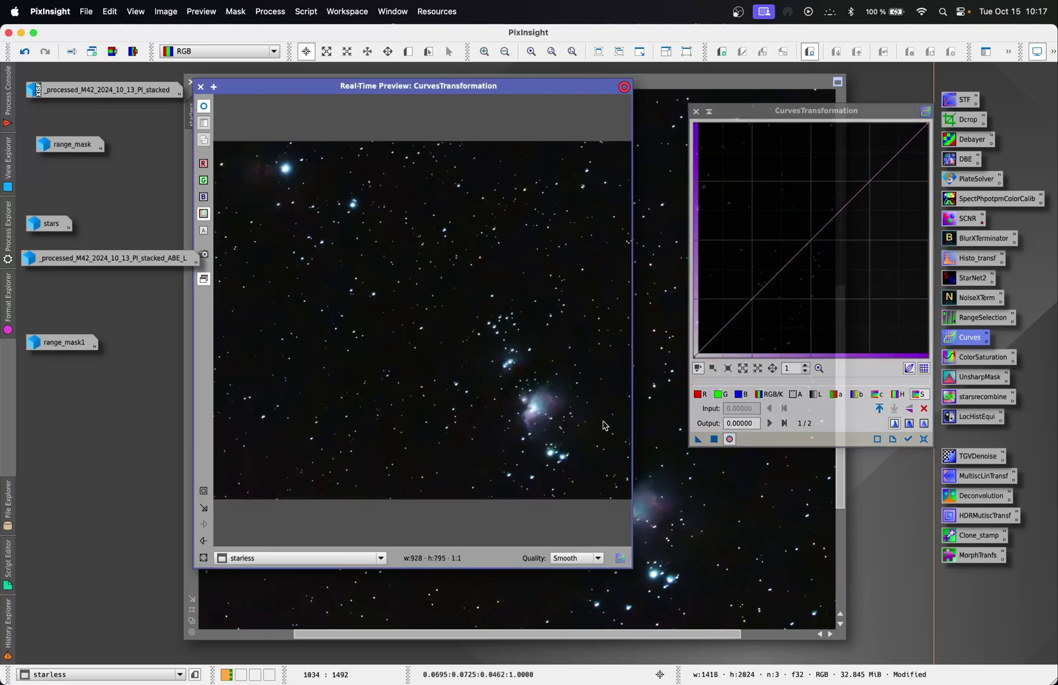
{"action": "left_click", "coordinate": [701, 397]}
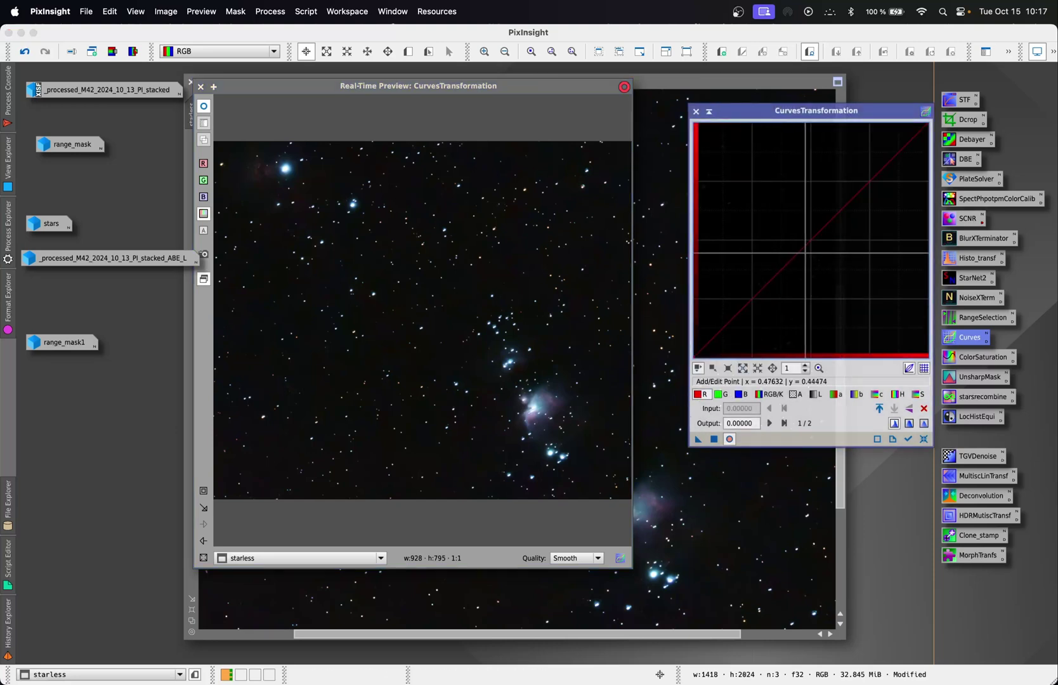
{"action": "left_click_drag", "start_coordinate": [801, 250], "coordinate": [787, 235]}
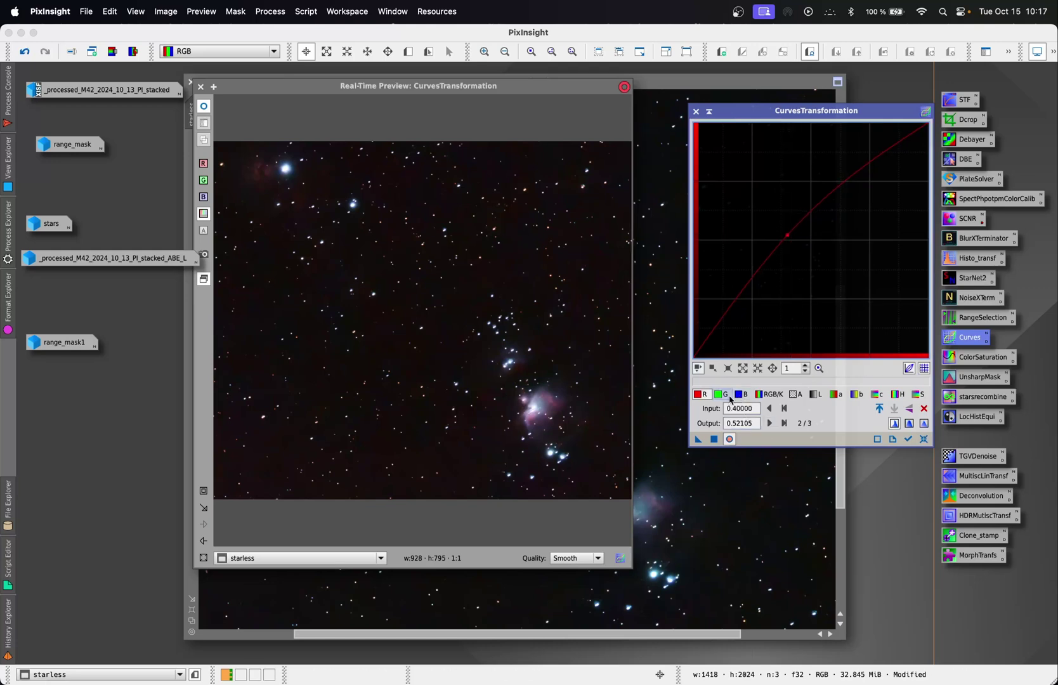
{"action": "left_click", "coordinate": [924, 439]}
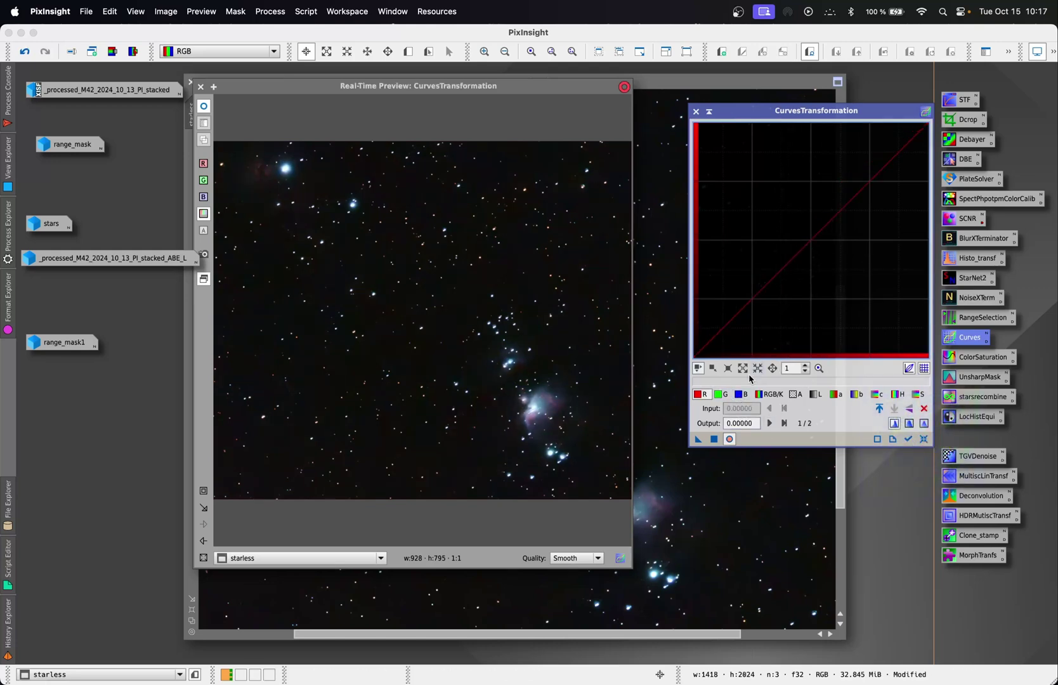
- Try raising the green curve and the blue curve, the latter at input 0.41579, output 0.46053, resetting each one
{"action": "left_click", "coordinate": [719, 394]}
{"action": "left_click_drag", "start_coordinate": [801, 252], "coordinate": [785, 238]}
{"action": "left_click", "coordinate": [925, 439]}
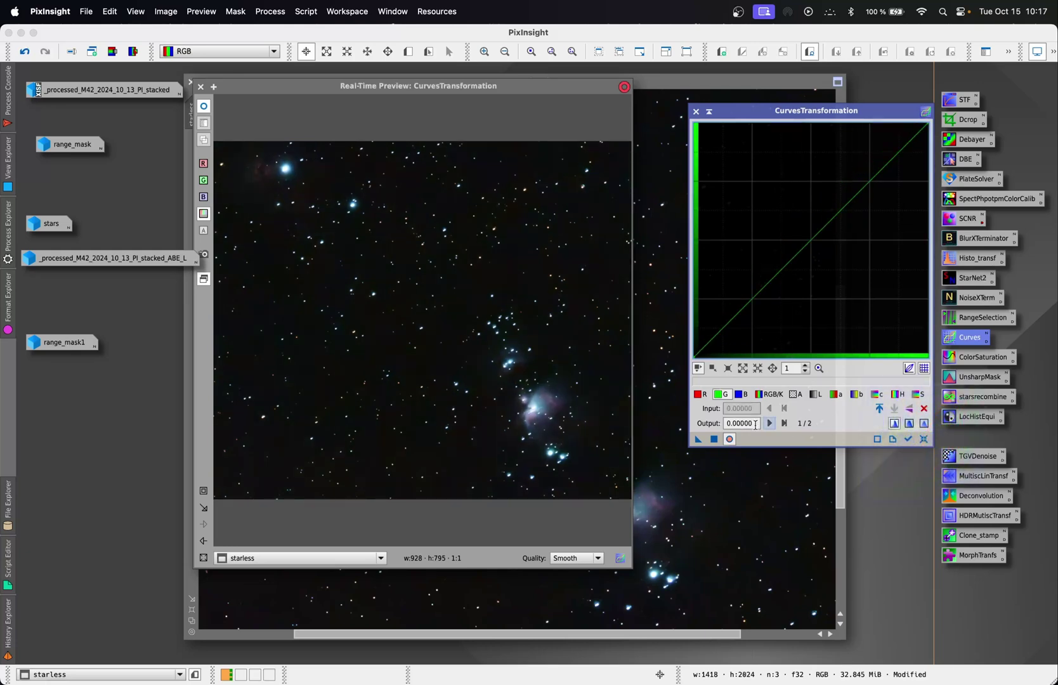
{"action": "left_click", "coordinate": [749, 397]}
{"action": "left_click_drag", "start_coordinate": [797, 256], "coordinate": [791, 249]}
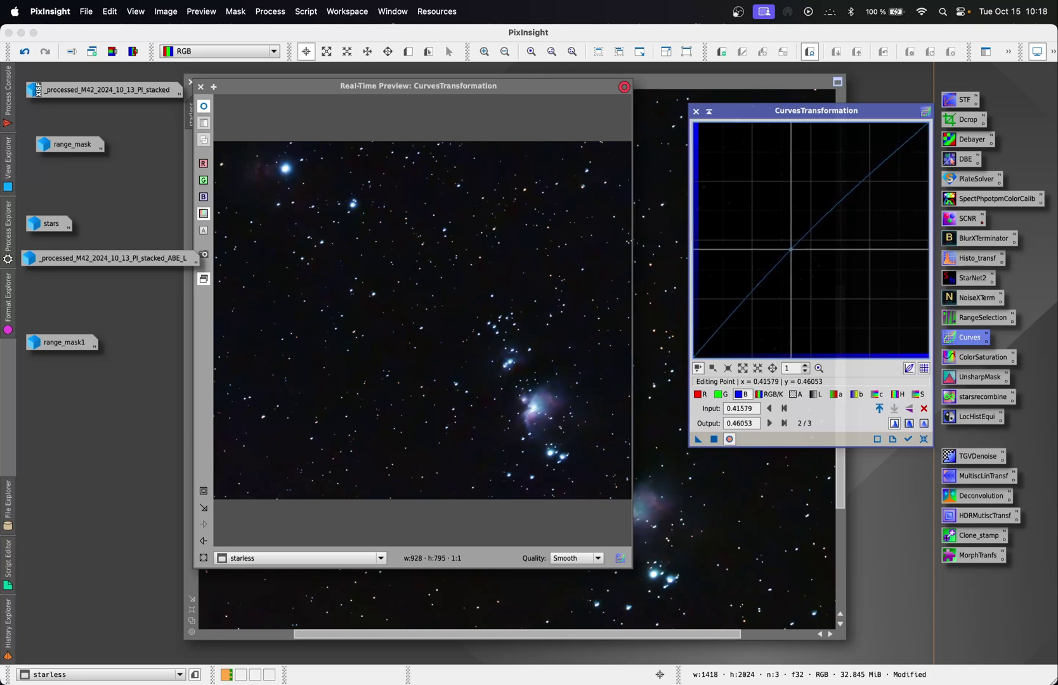
{"action": "left_click", "coordinate": [923, 439]}
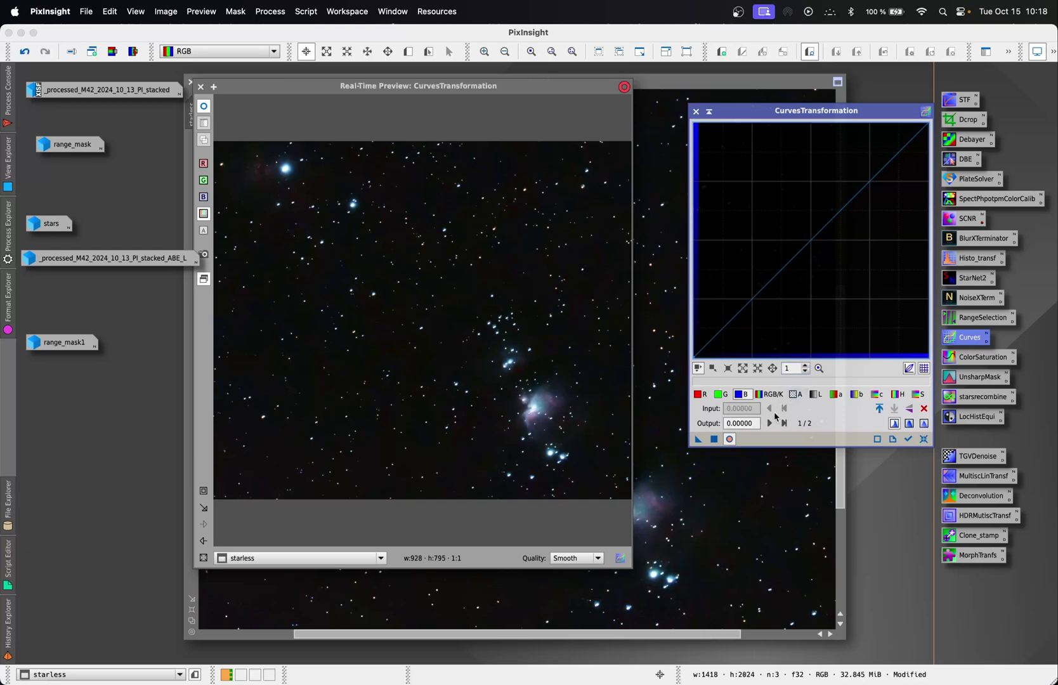
- Try raising the alpha curve with a point at input 0.42632, output 0.60526, and reset it
{"action": "left_click", "coordinate": [798, 396]}
{"action": "left_click_drag", "start_coordinate": [810, 224], "coordinate": [794, 215]}
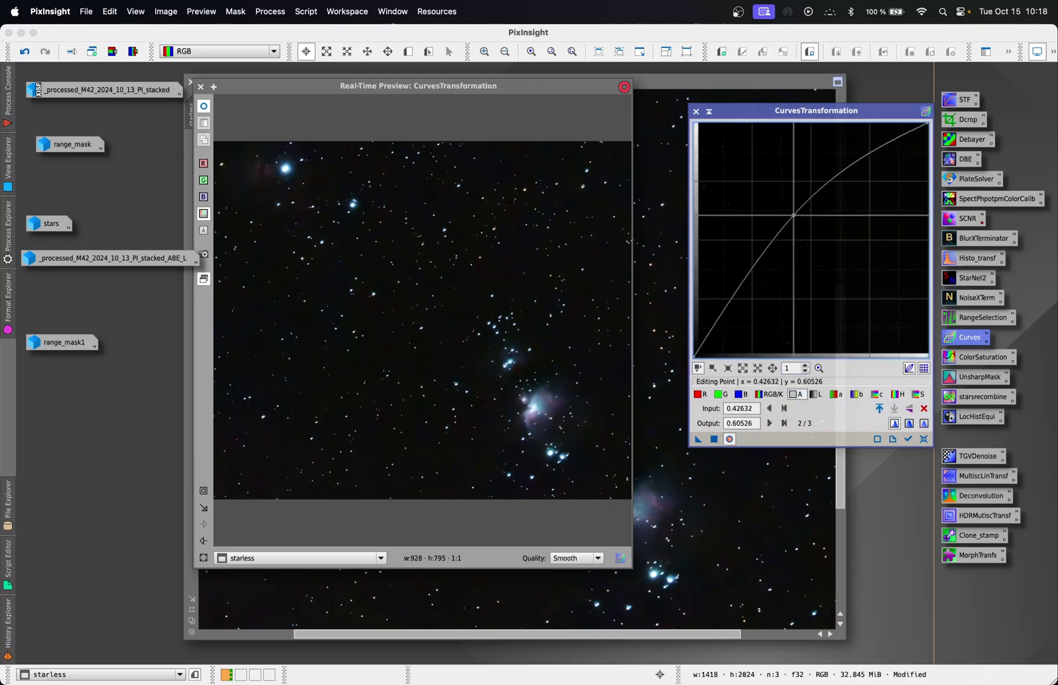
{"action": "left_click", "coordinate": [923, 440]}
- Try raising the a curve at input 0.45789, output 0.52105, and the b curve at input 0.44474, output 0.50789
{"action": "left_click", "coordinate": [836, 395]}
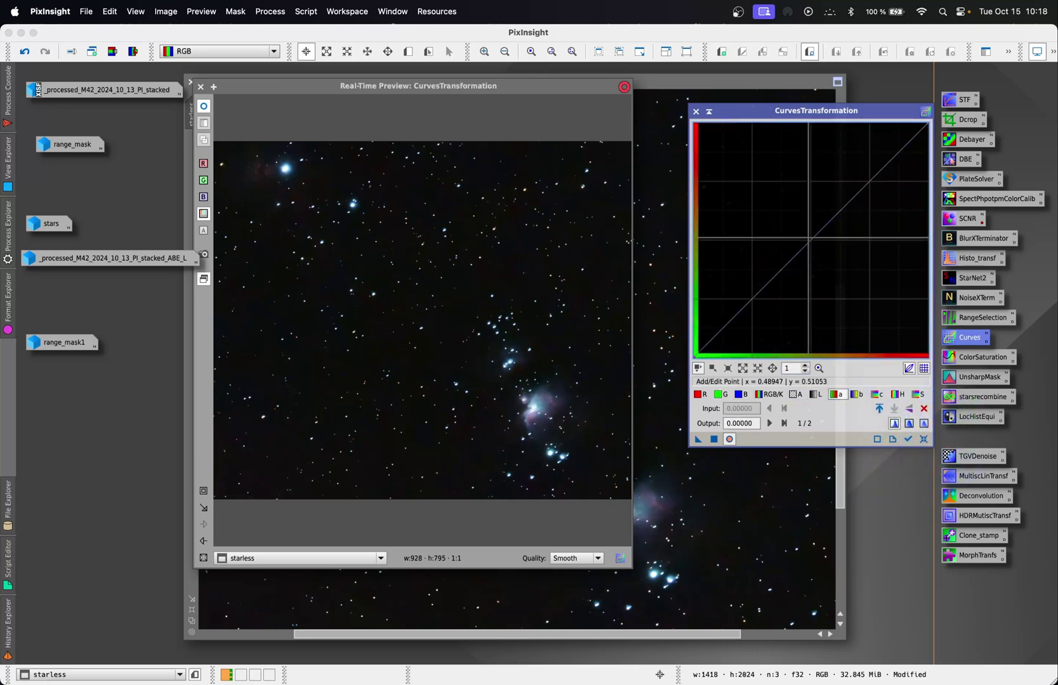
{"action": "mouse_move", "coordinate": [803, 244]}
{"action": "left_mouse_down"}
{"action": "mouse_move", "coordinate": [821, 245]}
{"action": "mouse_move", "coordinate": [820, 256]}
{"action": "mouse_move", "coordinate": [796, 214]}
{"action": "mouse_move", "coordinate": [808, 241]}
{"action": "mouse_move", "coordinate": [801, 235]}
{"action": "left_mouse_up"}
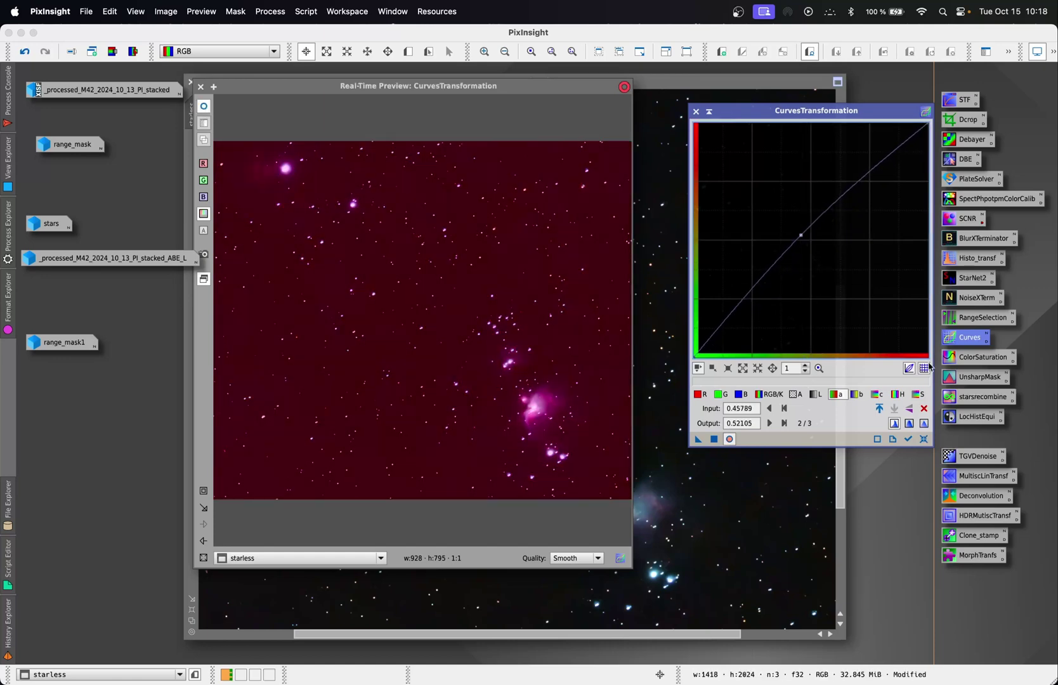
{"action": "left_click", "coordinate": [923, 439]}
{"action": "left_click", "coordinate": [856, 394]}
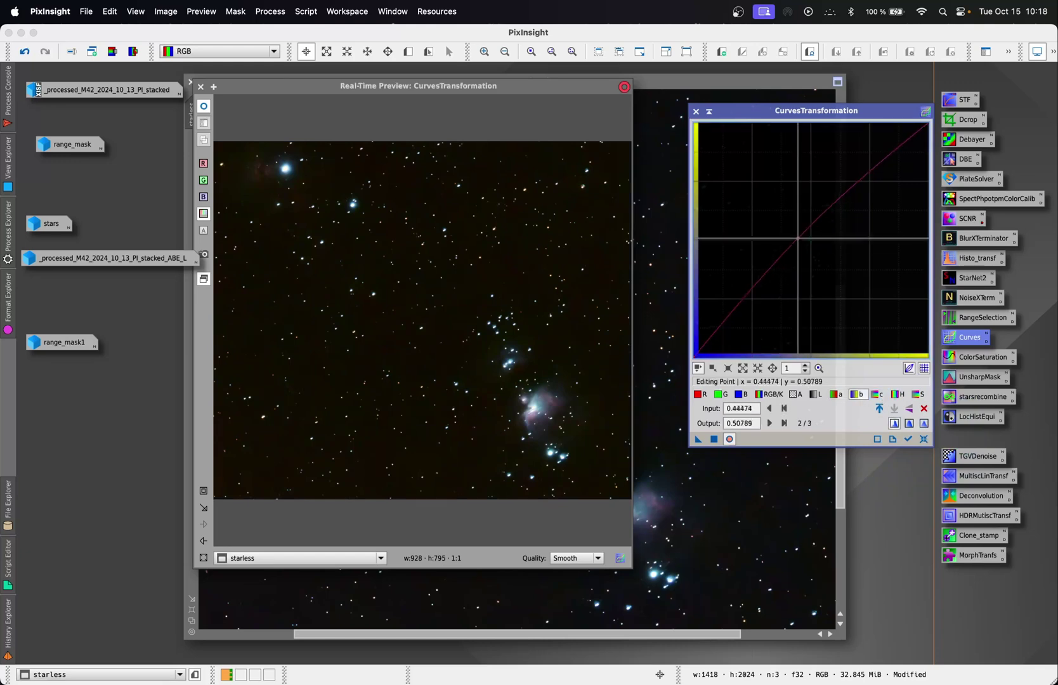
- Raise the c curve at input 0.42368, output 0.49737, apply it to the starless image, and reset and close CurvesTransformation
{"action": "left_click", "coordinate": [881, 395]}
{"action": "mouse_move", "coordinate": [801, 250]}
{"action": "left_mouse_down"}
{"action": "mouse_move", "coordinate": [780, 204]}
{"action": "mouse_move", "coordinate": [794, 248]}
{"action": "left_mouse_up"}
{"action": "left_click", "coordinate": [923, 438]}
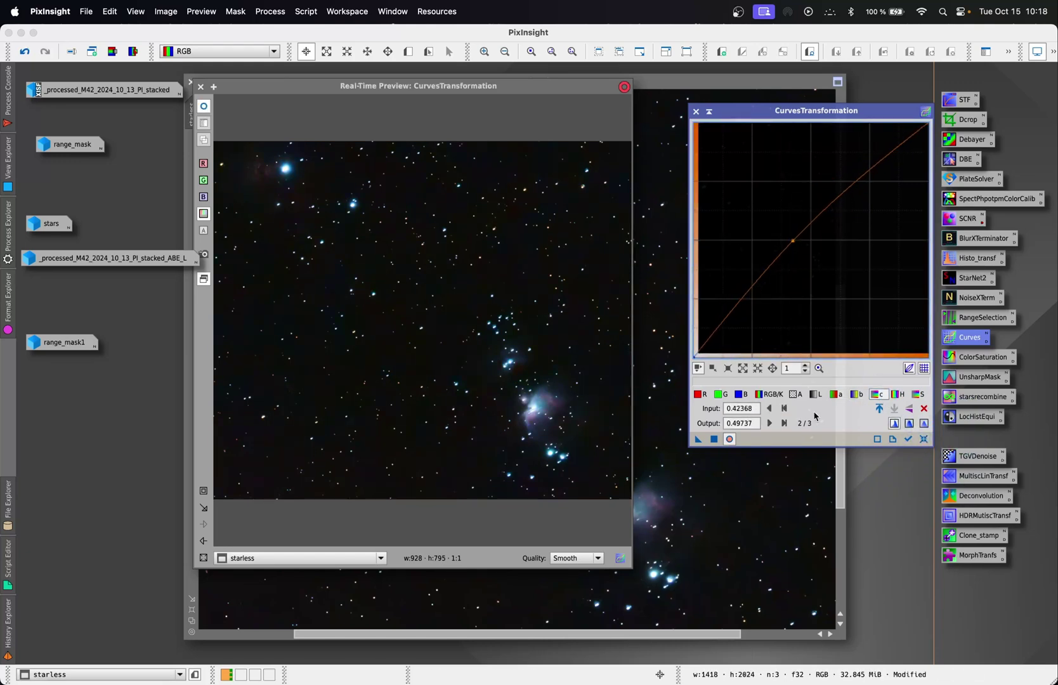
{"action": "left_click", "coordinate": [715, 438]}
{"action": "left_click", "coordinate": [924, 439]}
{"action": "left_click", "coordinate": [696, 112]}
- Open RangeSelection for the starless image with a real-time preview and reset its parameters
{"action": "left_click", "coordinate": [272, 14]}
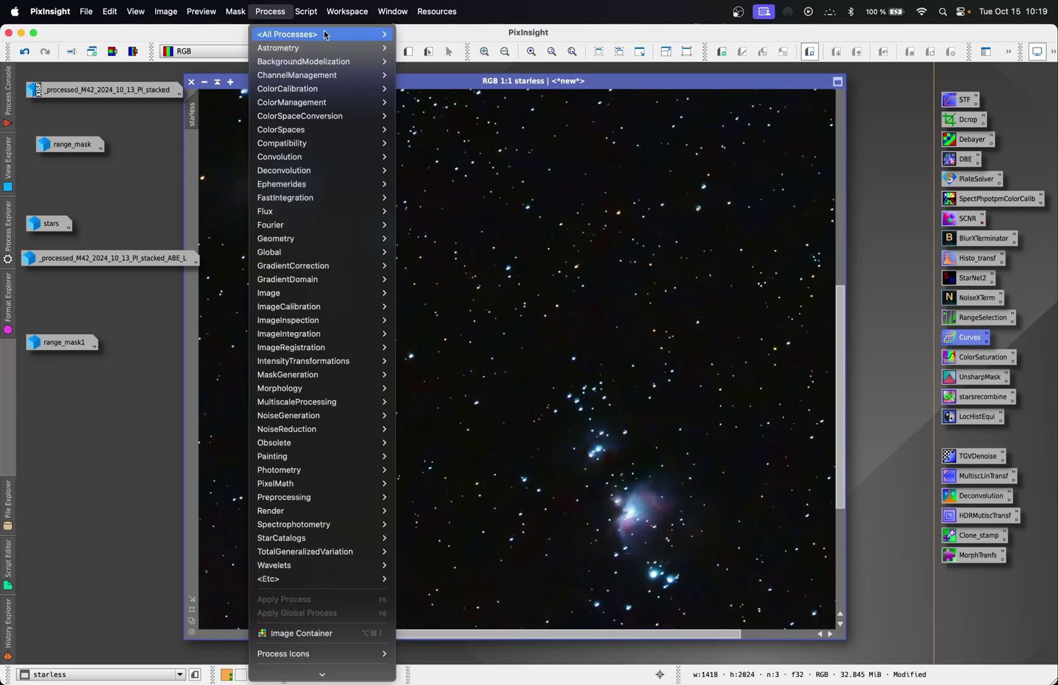
{"action": "mouse_move", "coordinate": [320, 34]}
{"action": "scroll", "coordinate": [444, 659], "scroll_direction": "down", "scroll_amount": 15}
{"action": "left_click", "coordinate": [444, 660]}
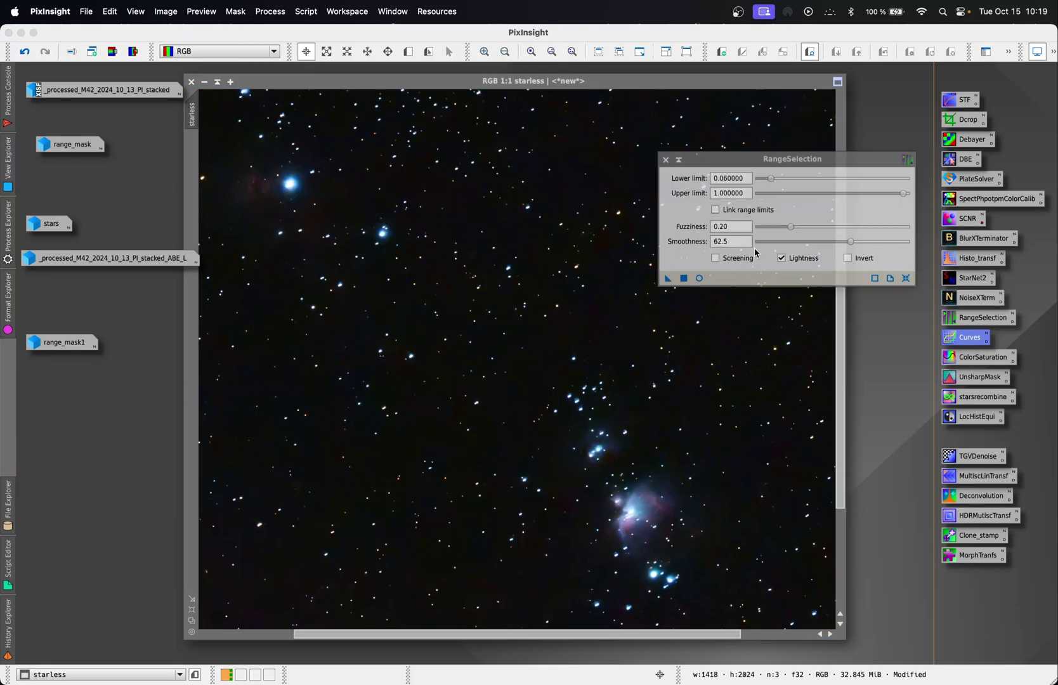
{"action": "left_click", "coordinate": [700, 279]}
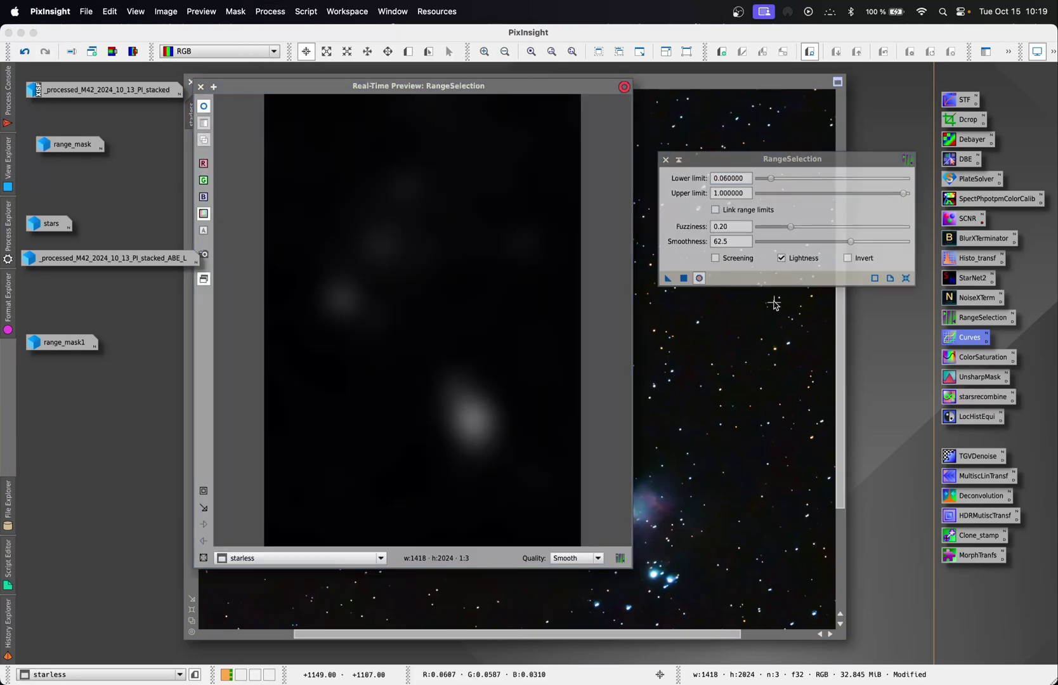
{"action": "left_click", "coordinate": [907, 278]}
- Try a range mask with lower limit 0.06, upper limit 0.38 and fuzziness 0.01, and reset the parameters
{"action": "left_click_drag", "start_coordinate": [761, 180], "coordinate": [773, 179]}
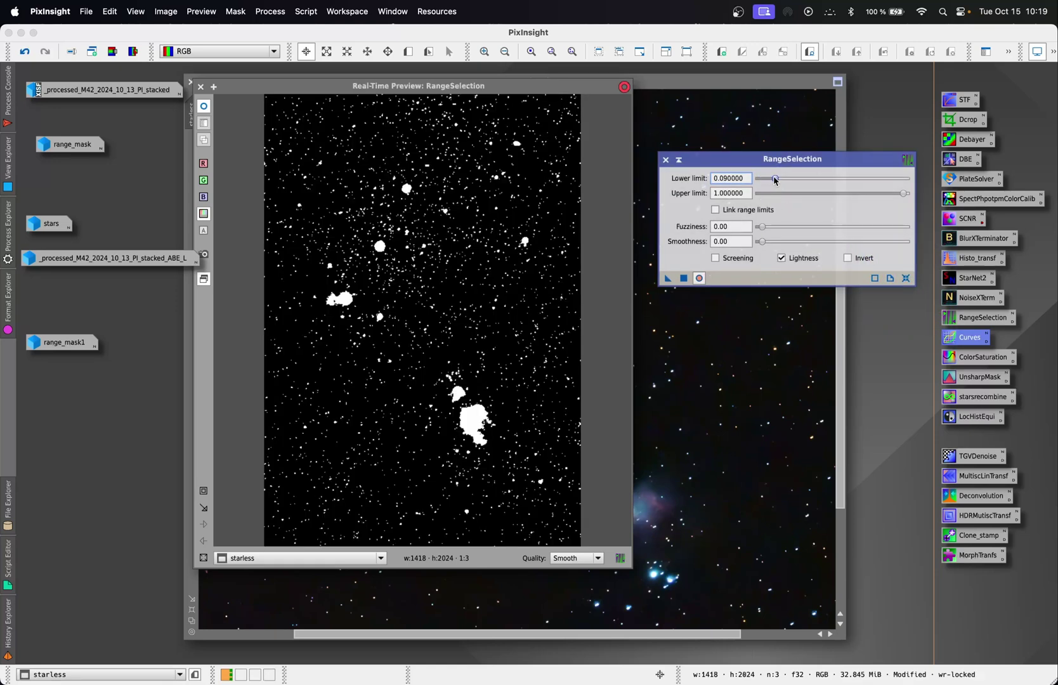
{"action": "left_click_drag", "start_coordinate": [763, 229], "coordinate": [773, 223]}
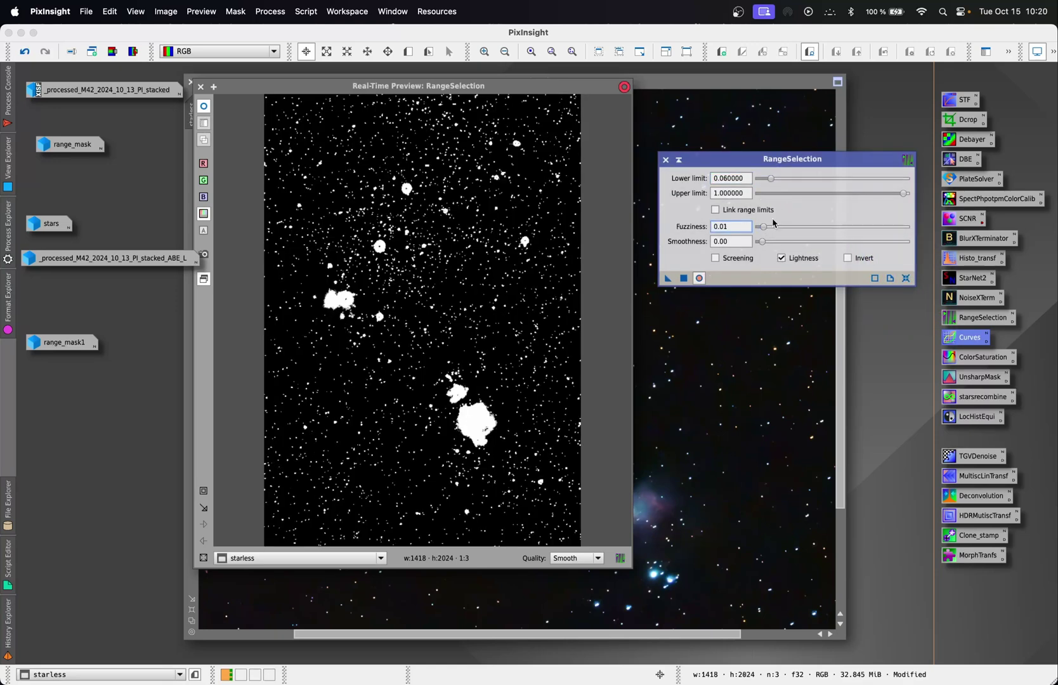
{"action": "left_click_drag", "start_coordinate": [852, 195], "coordinate": [818, 197]}
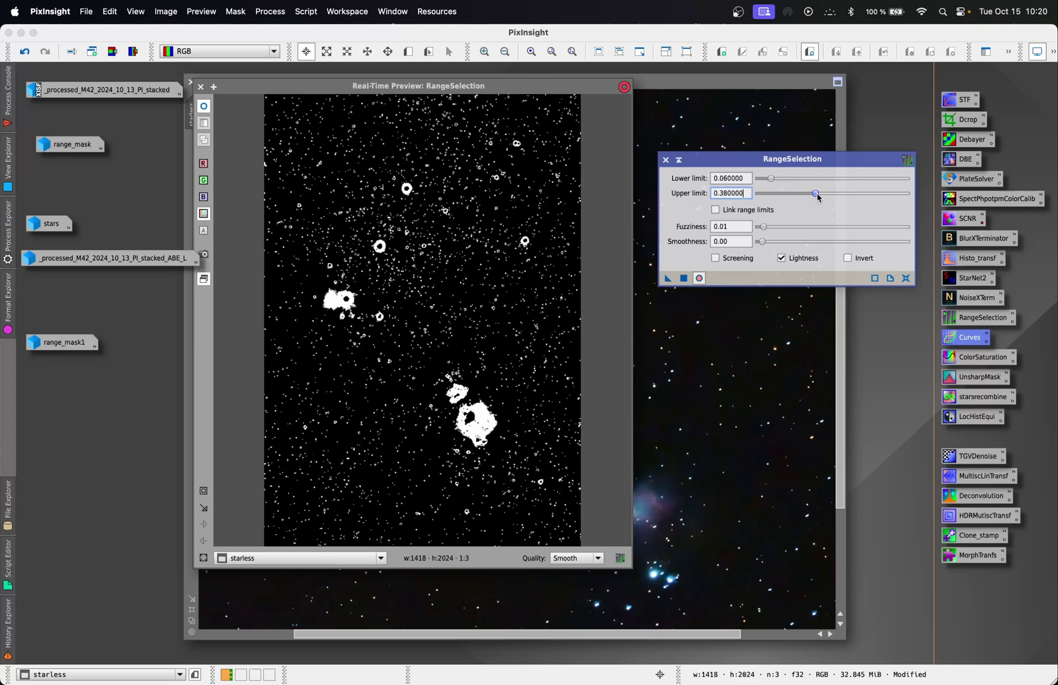
{"action": "left_click", "coordinate": [903, 277]}
- Create a range mask with lower limit 0.06, upper limit 0.59, fuzziness 0.06 and smoothness 16.0, and close RangeSelection and its preview
{"action": "left_click_drag", "start_coordinate": [760, 179], "coordinate": [779, 180]}
{"action": "left_click_drag", "start_coordinate": [760, 242], "coordinate": [775, 245]}
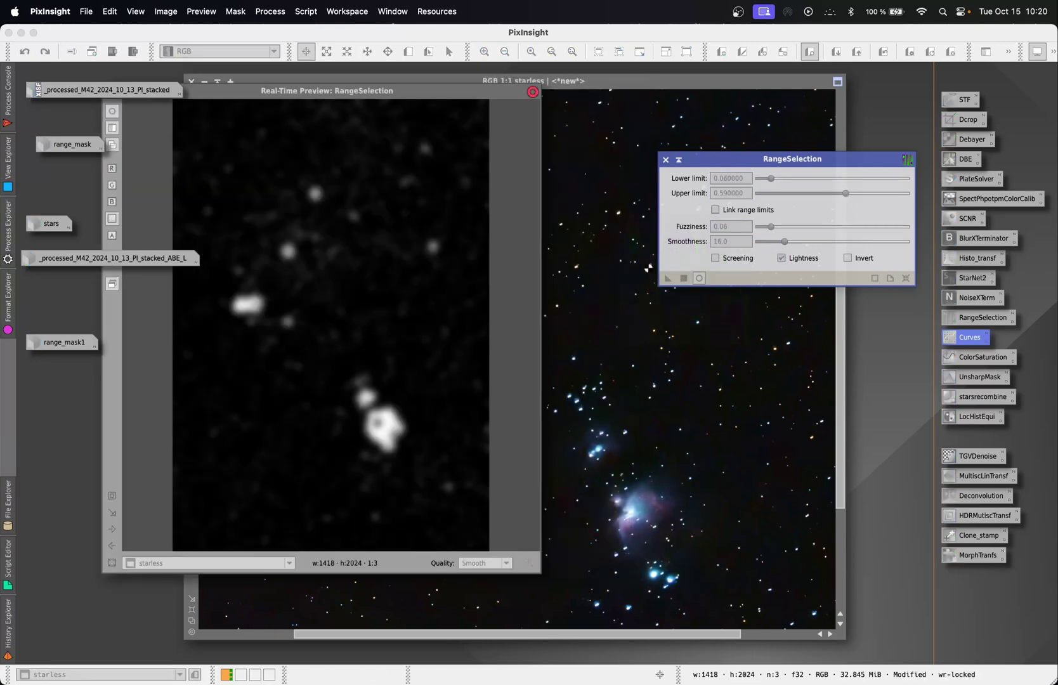
{"action": "left_click", "coordinate": [684, 278]}
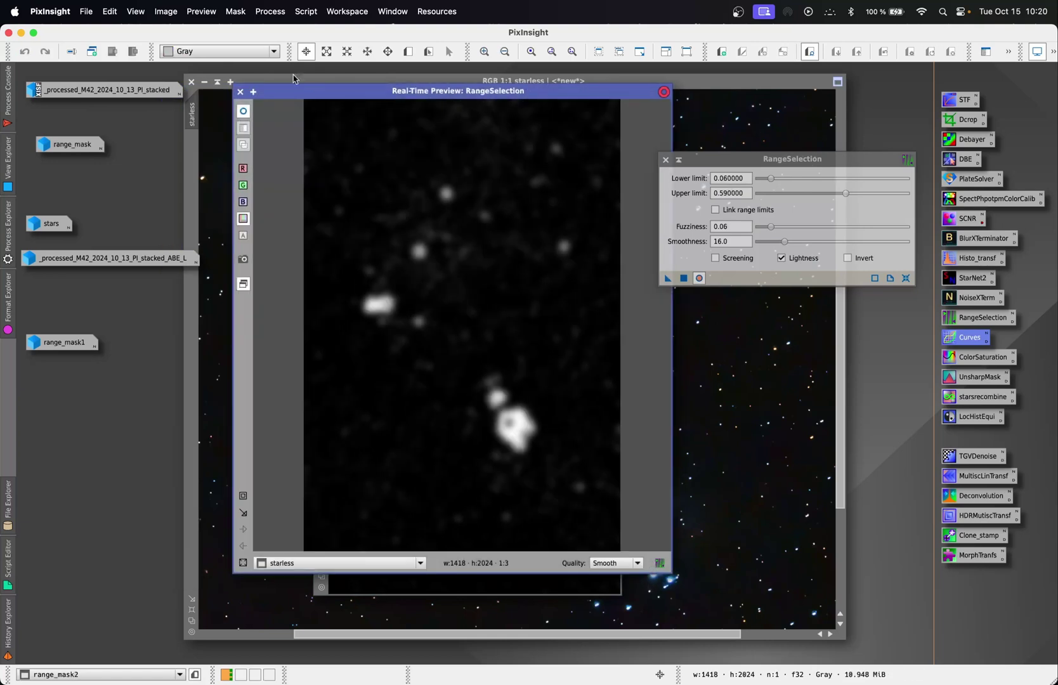
{"action": "left_click", "coordinate": [240, 91]}
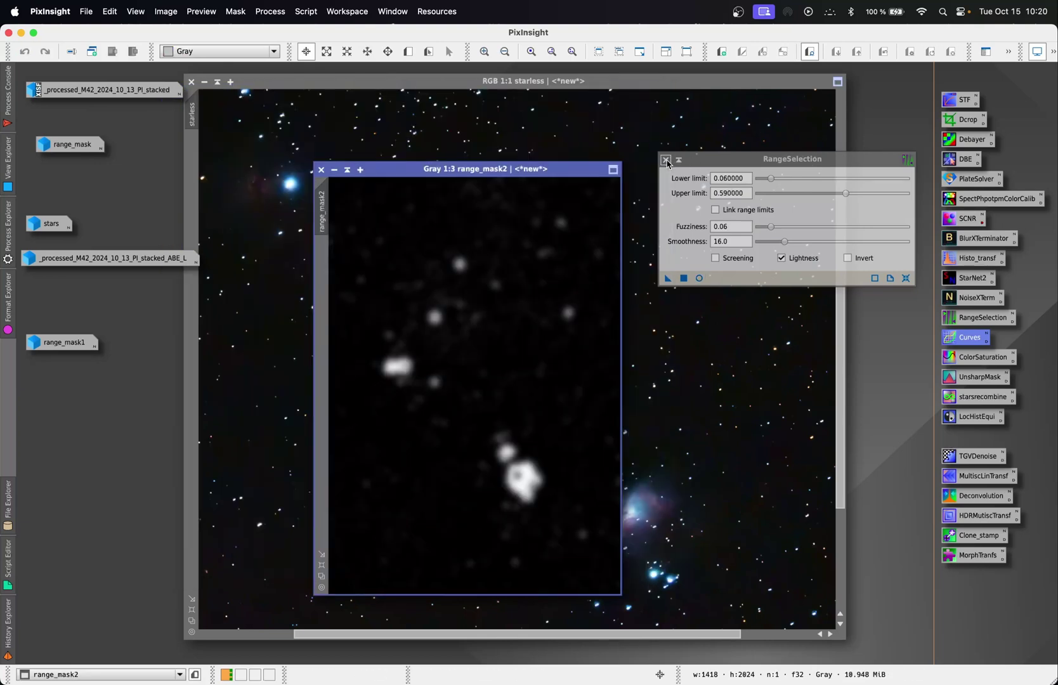
{"action": "left_click", "coordinate": [665, 160]}
- Apply the new range mask to the starless image and show the mask overlay
{"action": "left_click_drag", "start_coordinate": [327, 214], "coordinate": [191, 172]}
{"action": "left_click", "coordinate": [399, 85]}
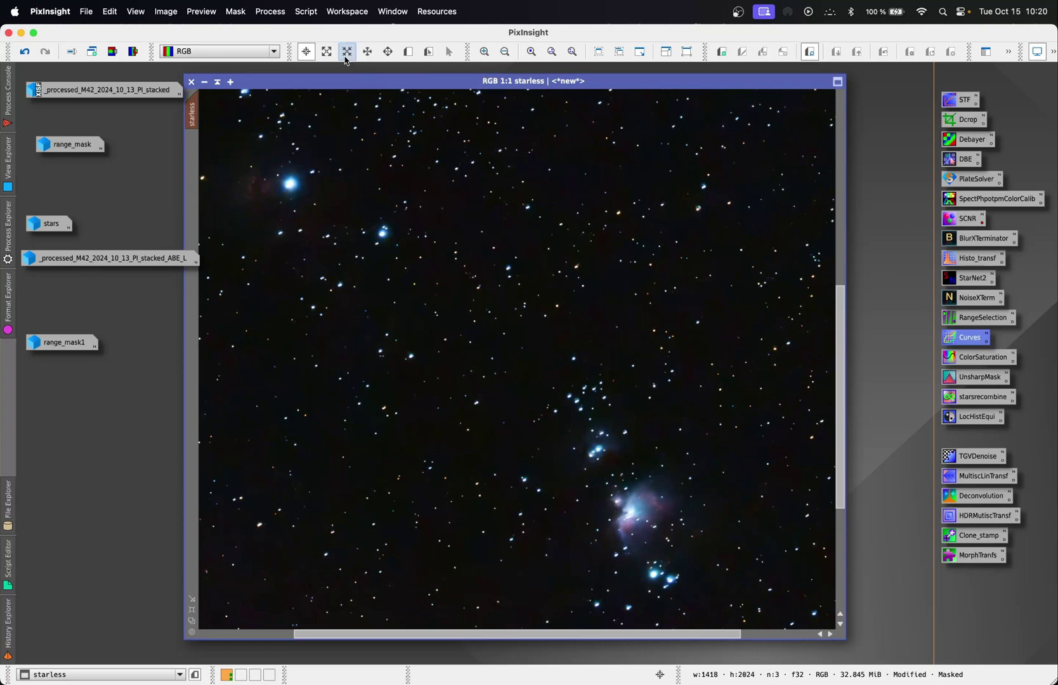
{"action": "left_click", "coordinate": [236, 11]}
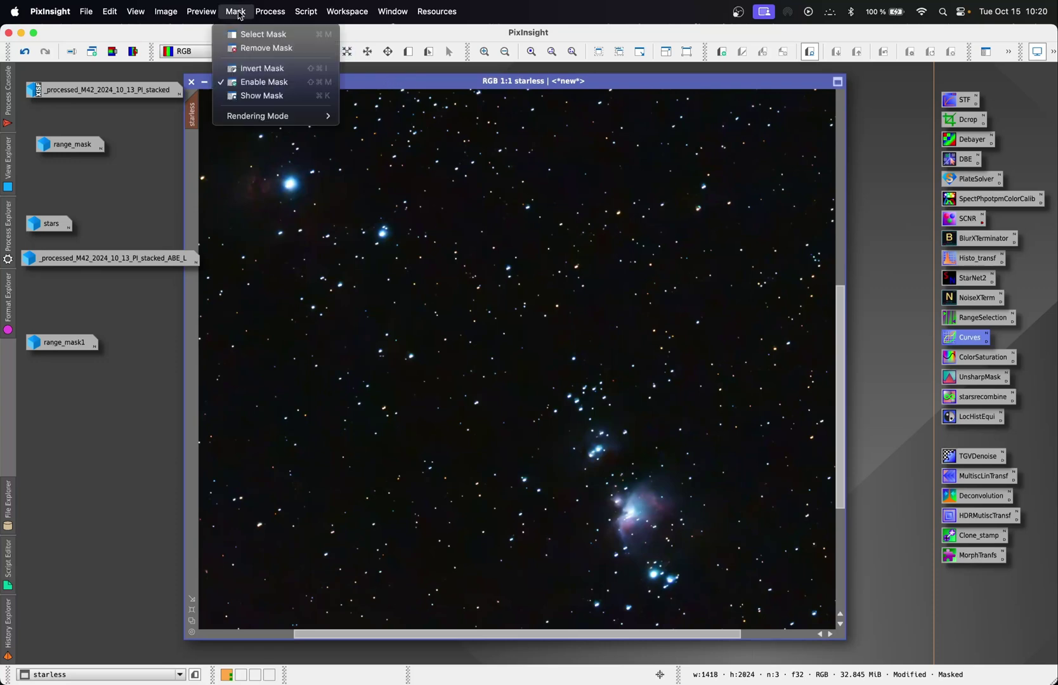
{"action": "left_click", "coordinate": [279, 97]}
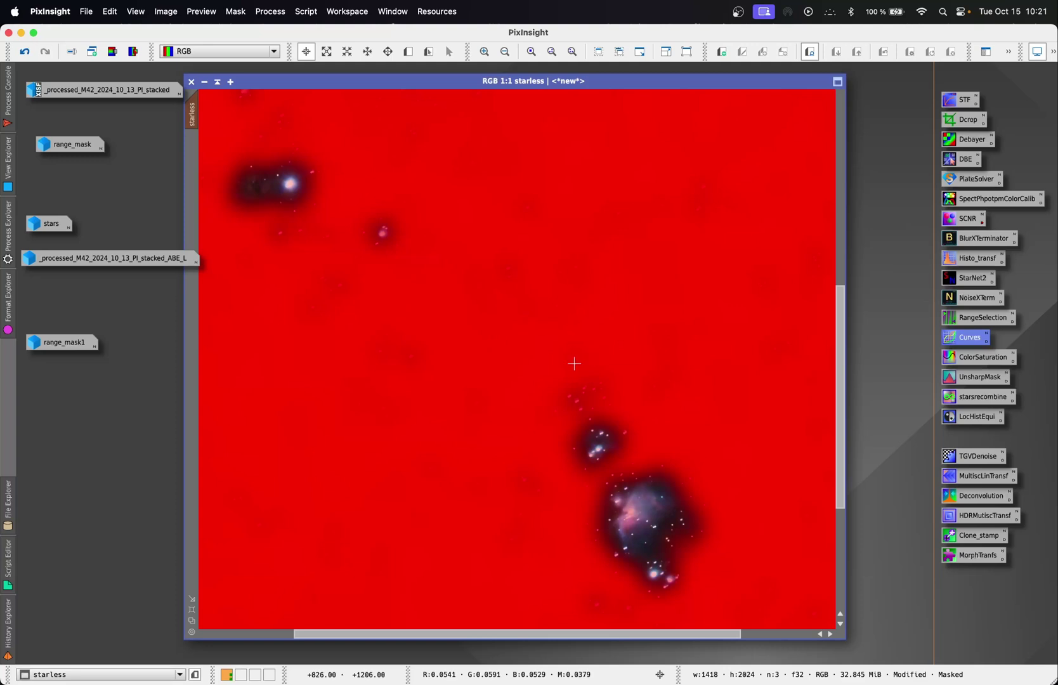
- Check the masked areas across the starless image at 1:2 in an enlarged window, and hide the mask overlay
{"action": "right_click", "coordinate": [562, 363]}
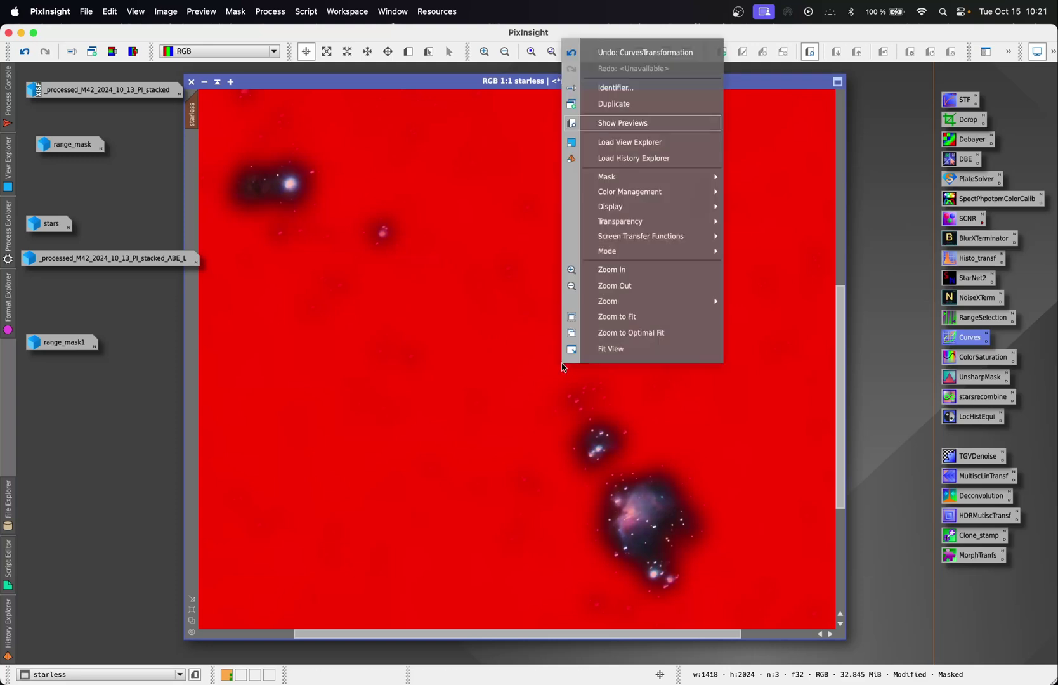
{"action": "left_click", "coordinate": [643, 337]}
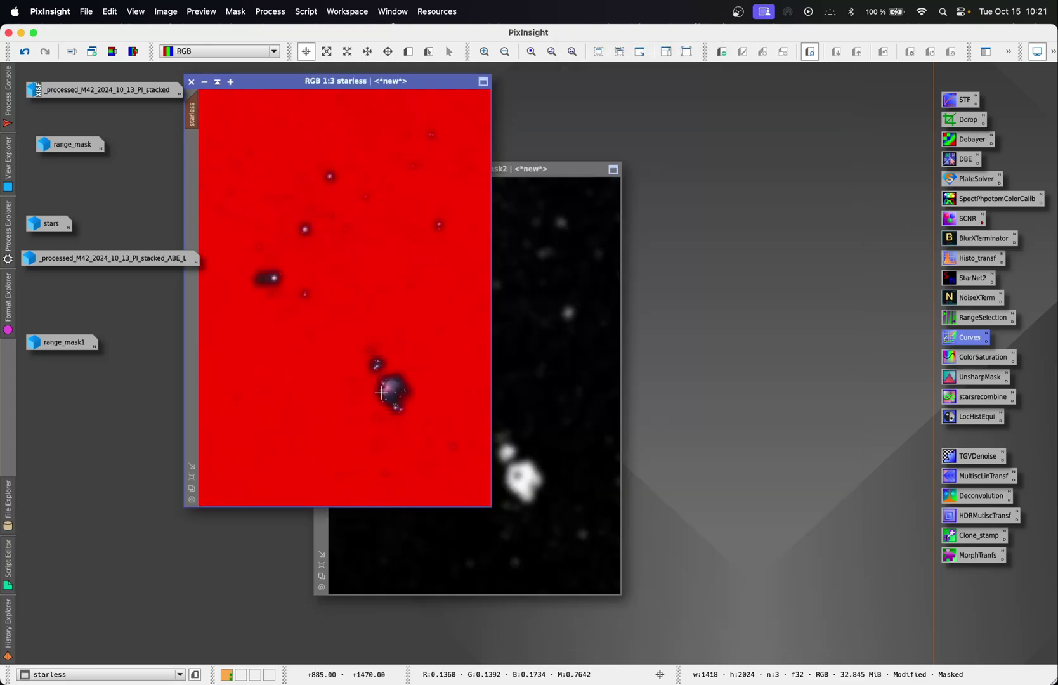
{"action": "scroll", "coordinate": [381, 392], "scroll_direction": "up", "scroll_amount": 1}
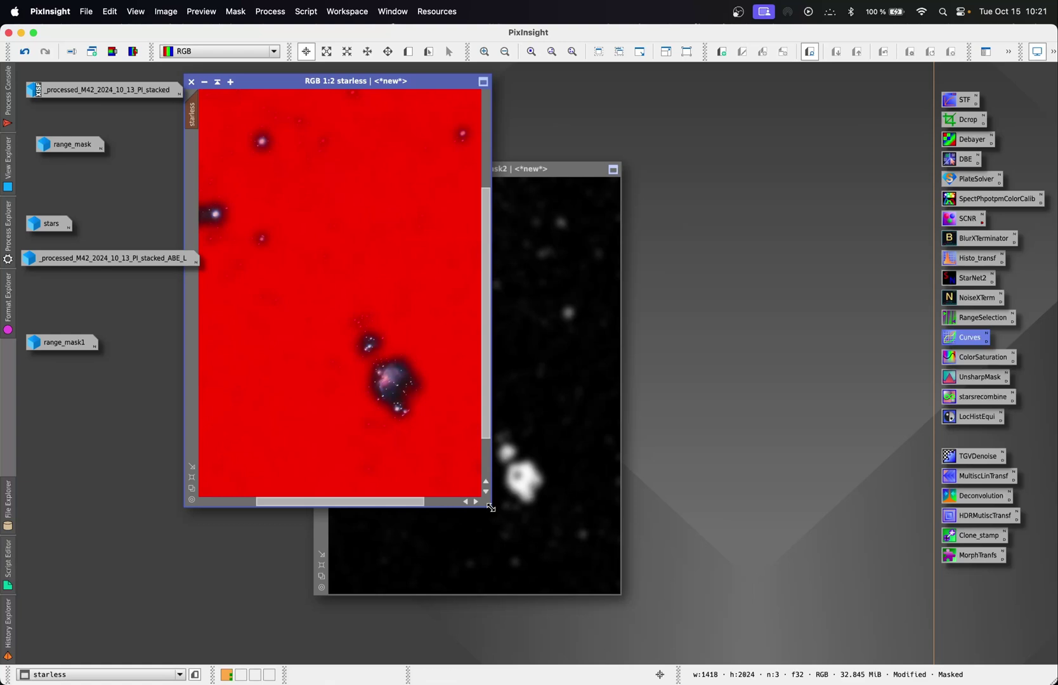
{"action": "left_click_drag", "start_coordinate": [492, 512], "coordinate": [914, 617]}
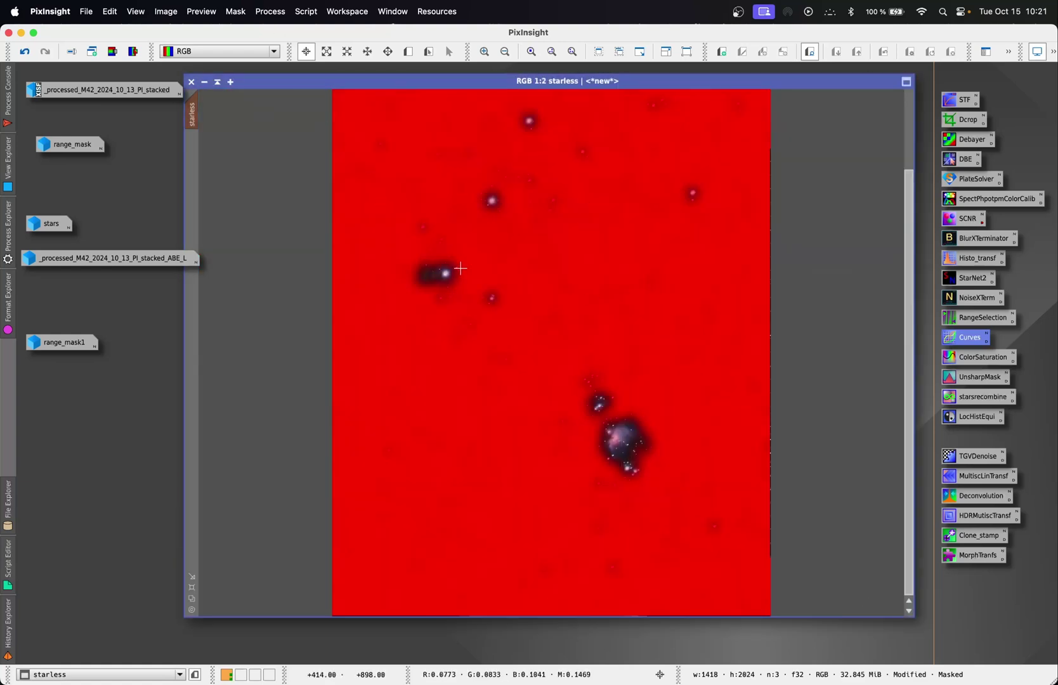
{"action": "left_click", "coordinate": [191, 14]}
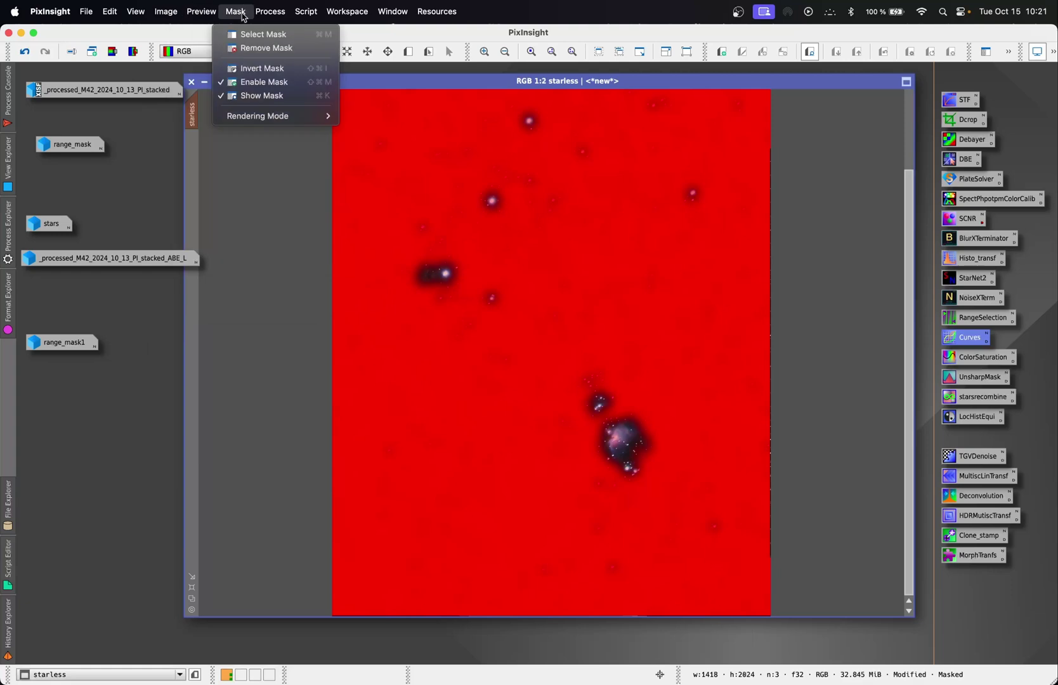
{"action": "left_click", "coordinate": [267, 96]}
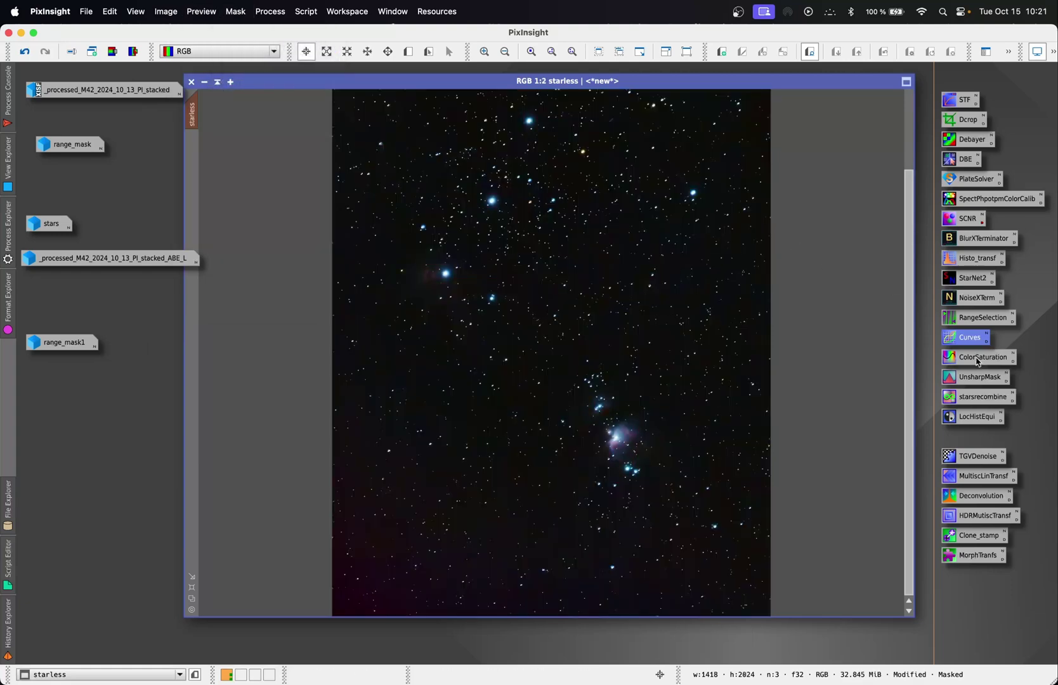
- Try a uniform color saturation boost on the masked starless image in a real-time preview, reset it, and close ColorSaturation
{"action": "double_click", "coordinate": [977, 361]}
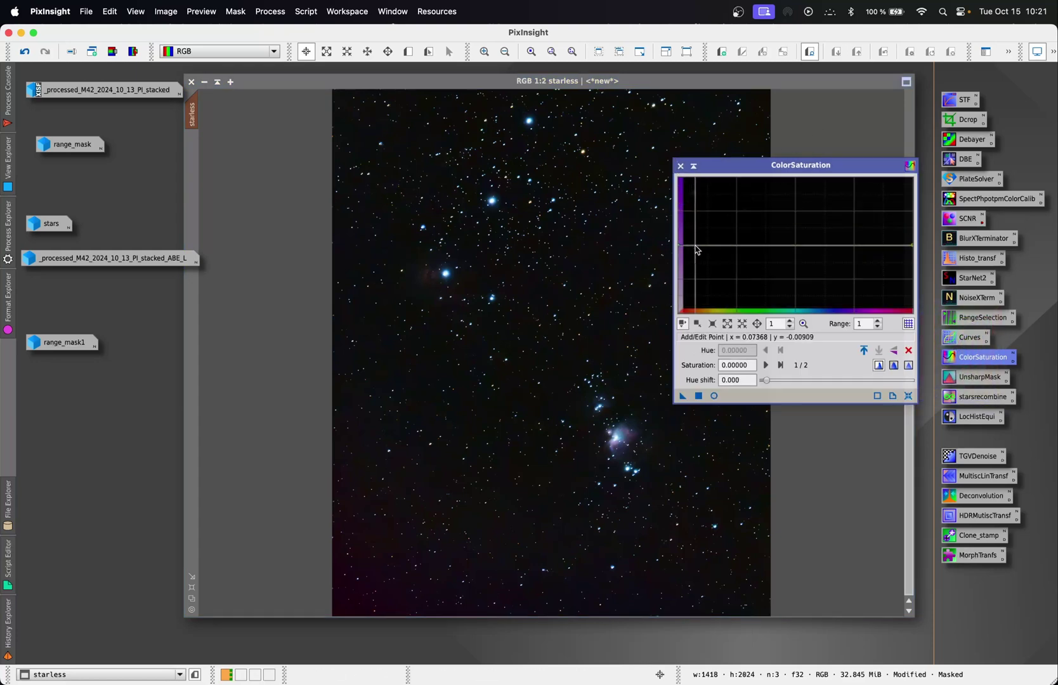
{"action": "left_click", "coordinate": [714, 396]}
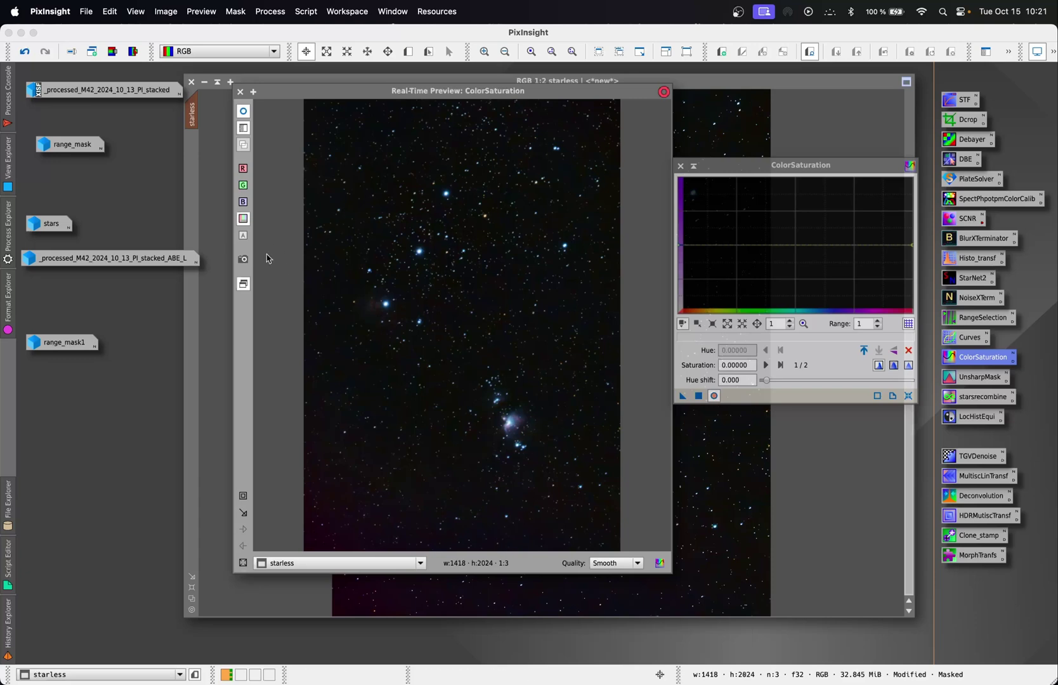
{"action": "left_click", "coordinate": [243, 497]}
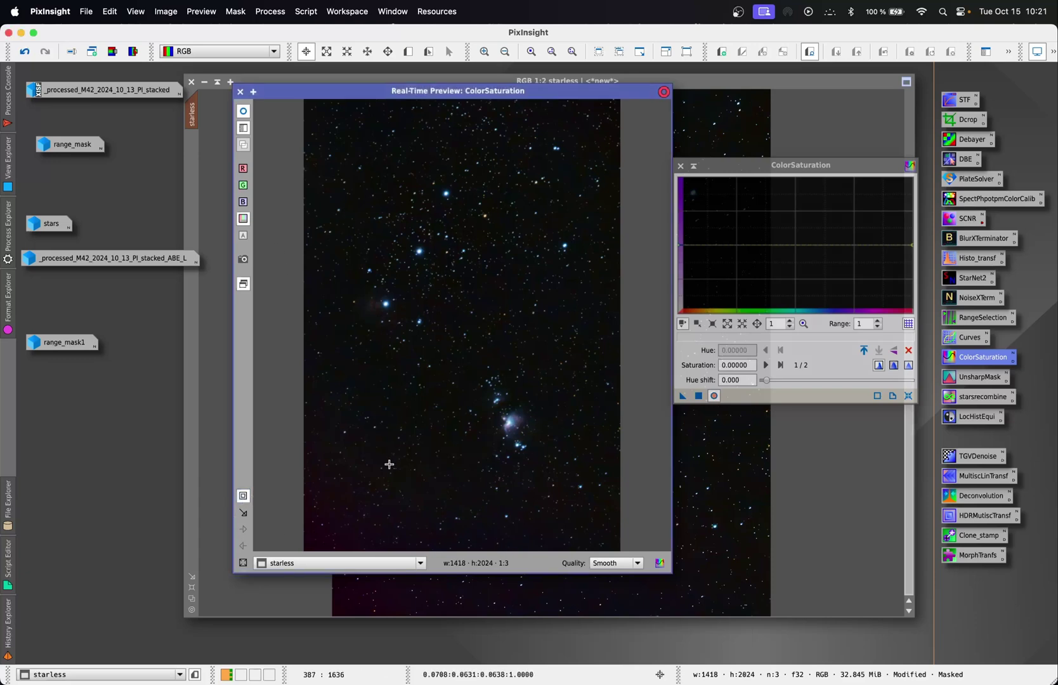
{"action": "left_click_drag", "start_coordinate": [365, 472], "coordinate": [550, 287]}
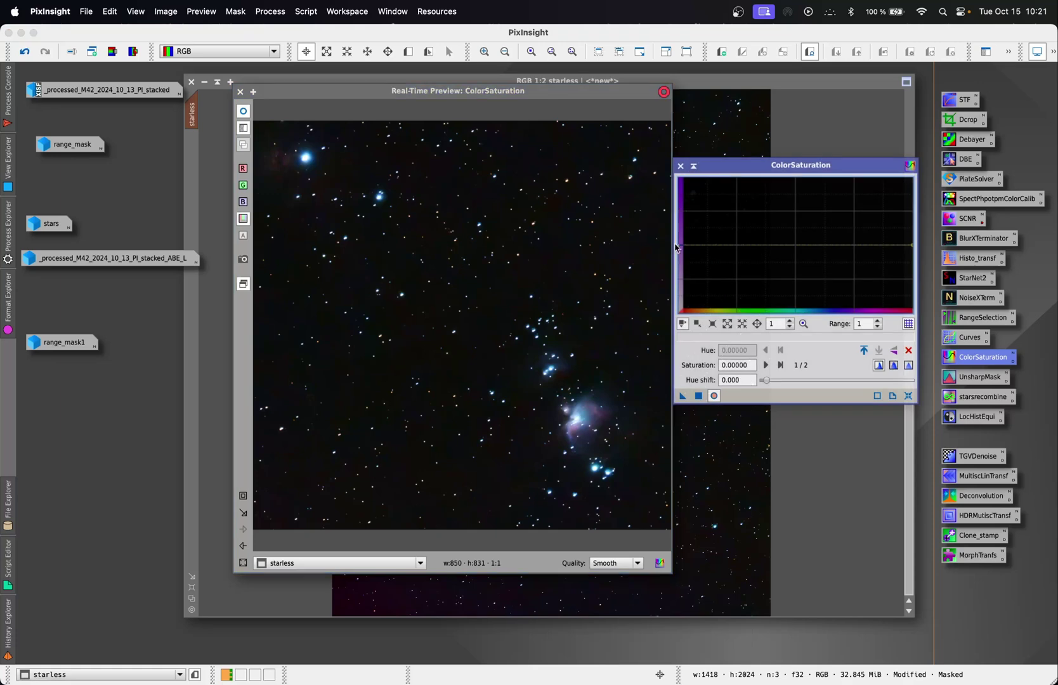
{"action": "left_click_drag", "start_coordinate": [681, 245], "coordinate": [680, 213]}
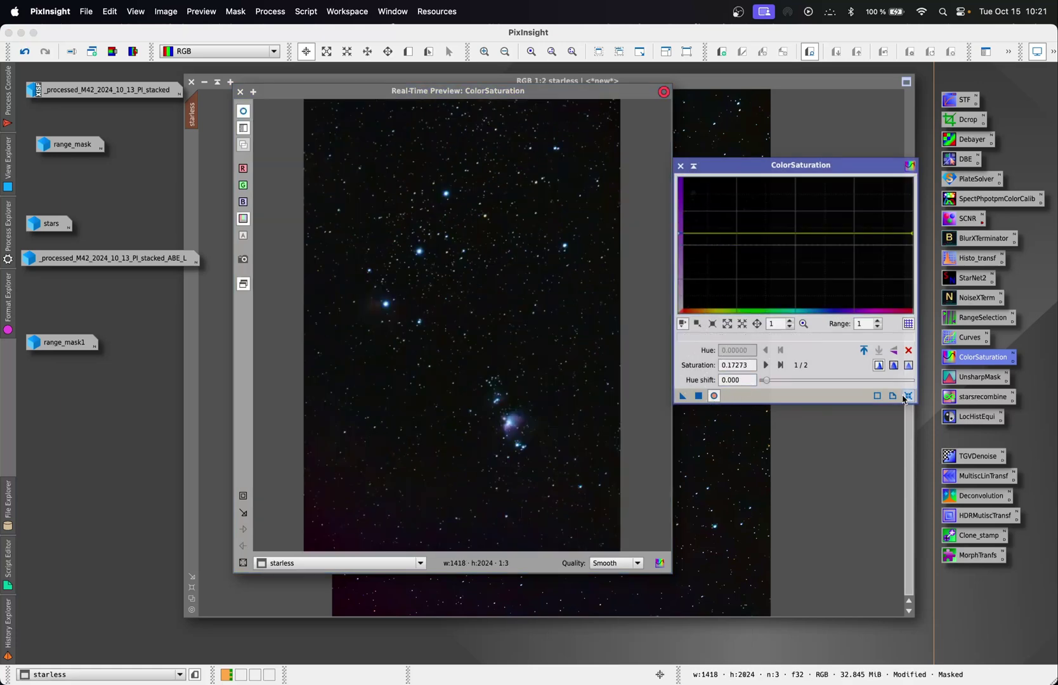
{"action": "left_click", "coordinate": [908, 396]}
{"action": "left_click", "coordinate": [681, 165]}
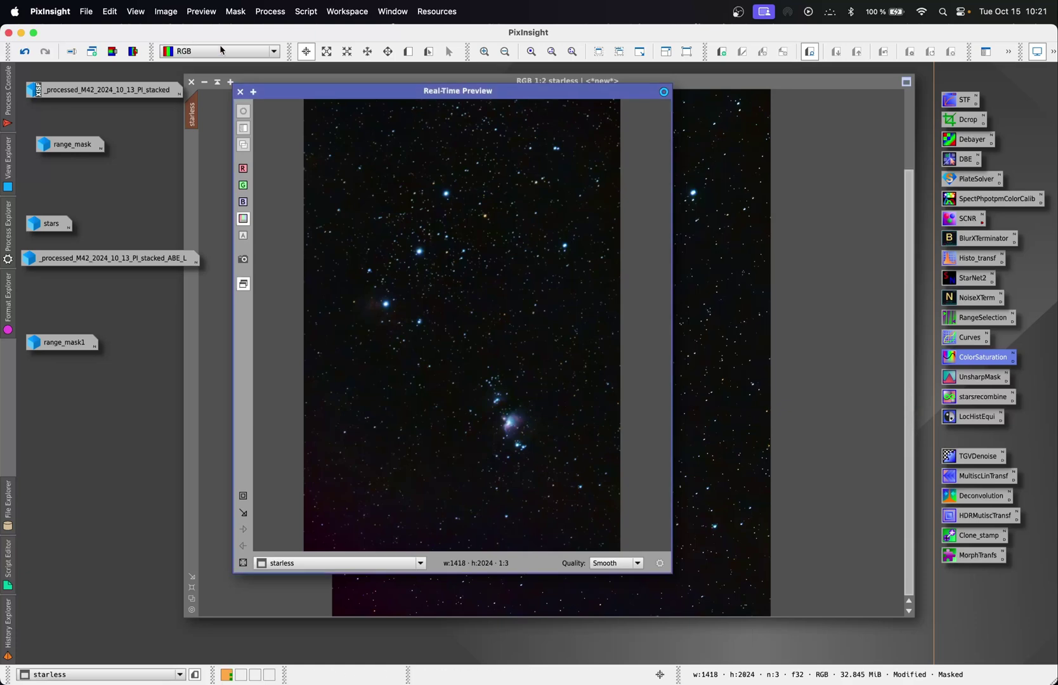
- Enlarge the starless image window and remove the mask from the image
{"action": "right_click", "coordinate": [613, 519]}
{"action": "left_click", "coordinate": [631, 474]}
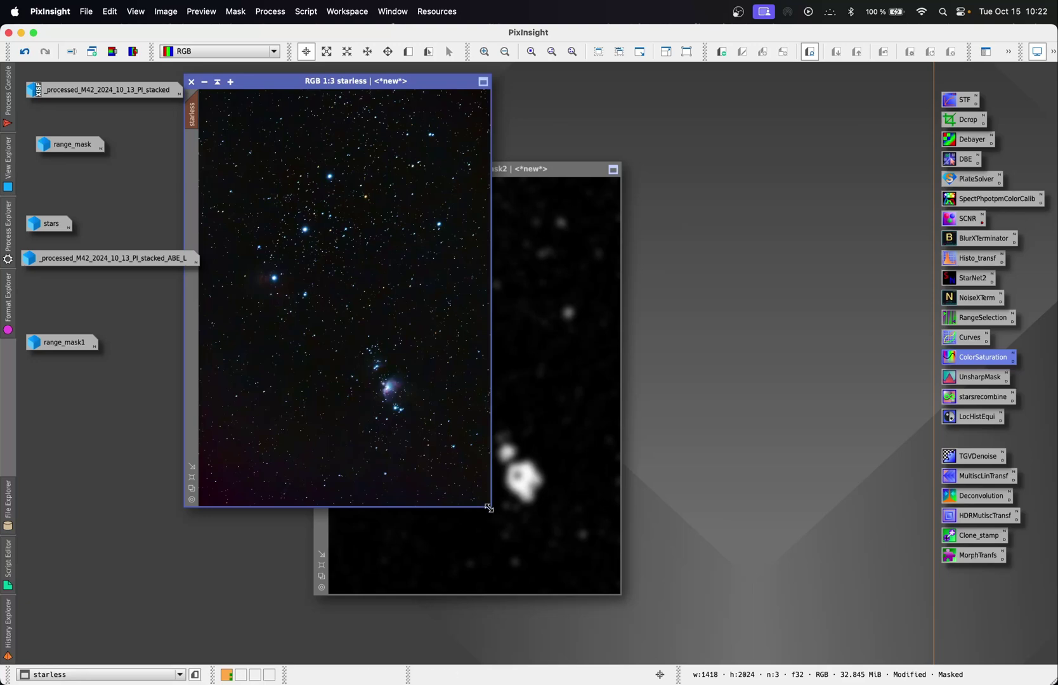
{"action": "left_click_drag", "start_coordinate": [490, 505], "coordinate": [854, 663]}
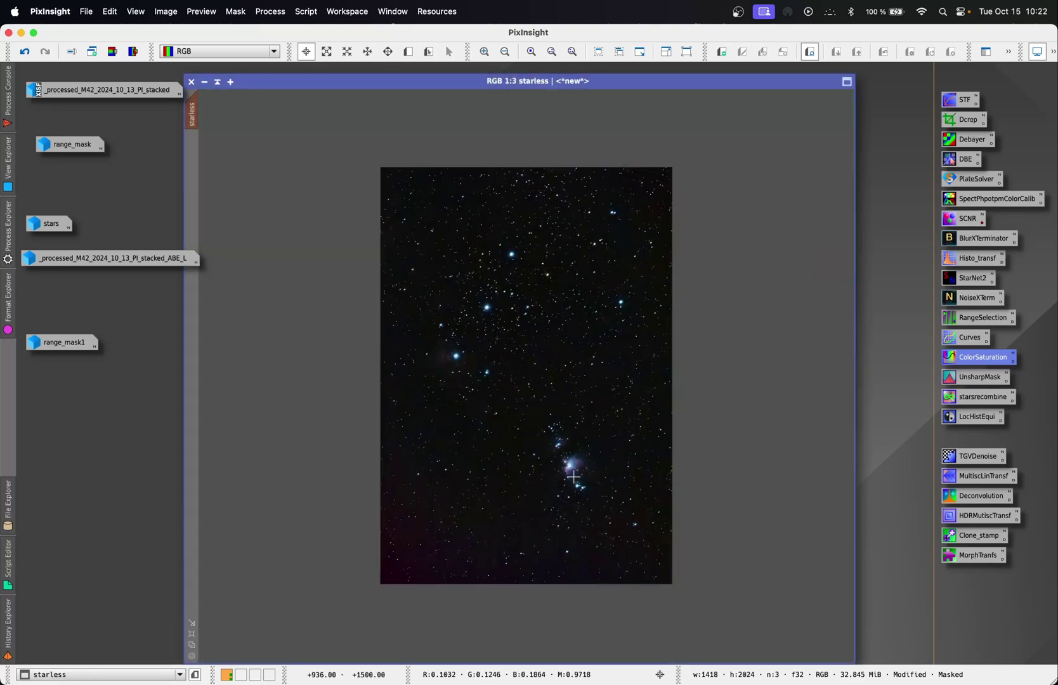
{"action": "left_click", "coordinate": [235, 11]}
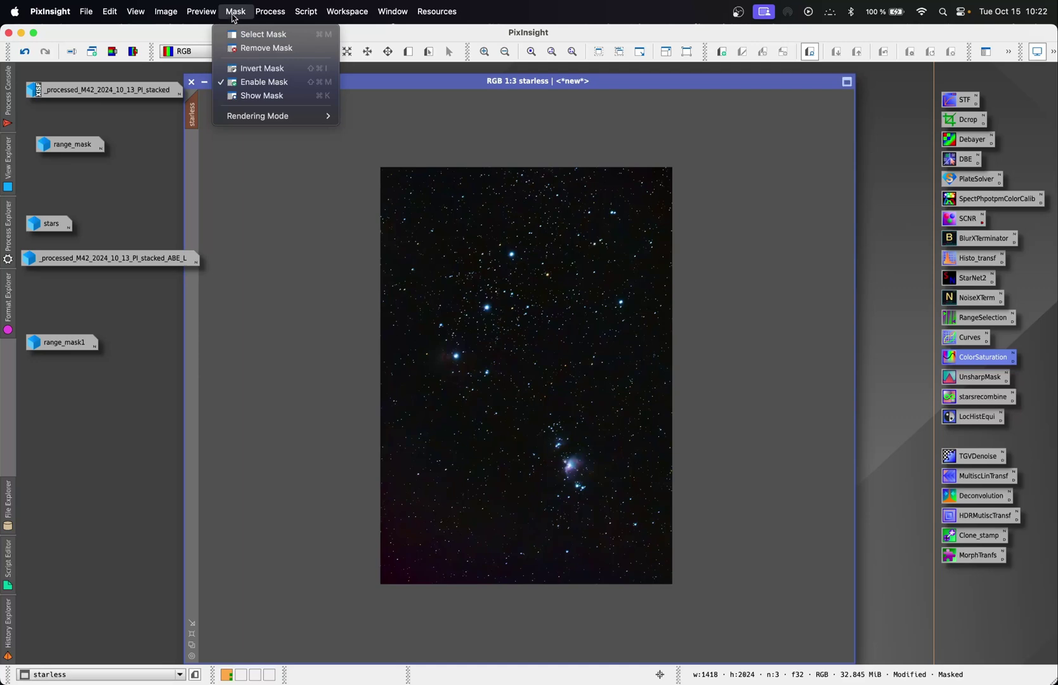
{"action": "left_click", "coordinate": [270, 49]}
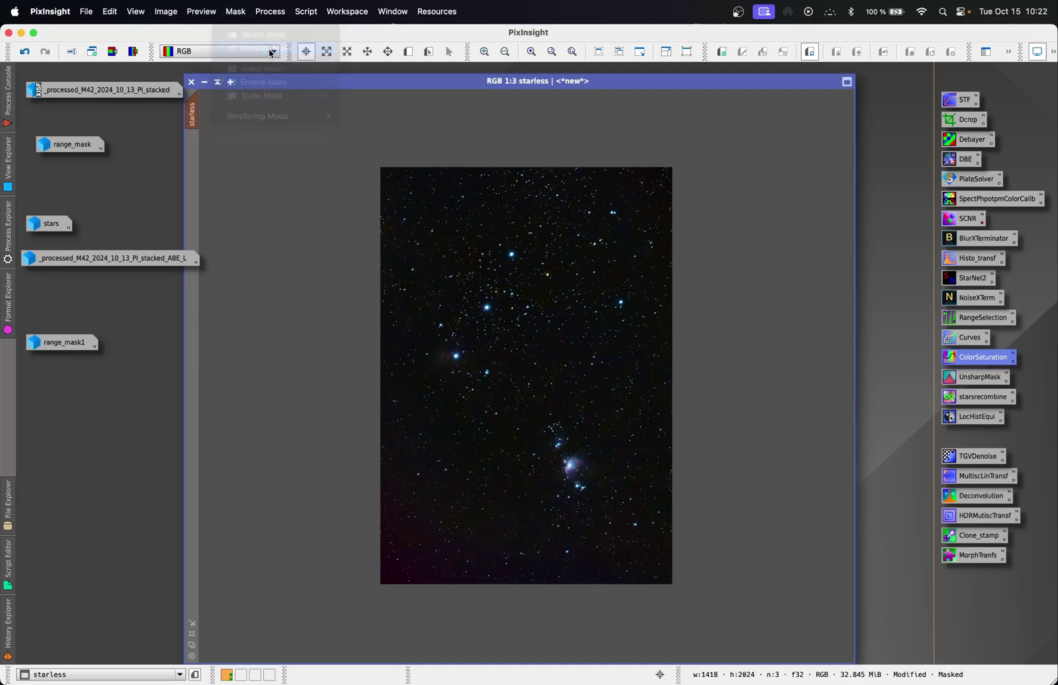
- Open RangeSelection with a real-time preview of the starless image and reset its parameters
{"action": "left_click", "coordinate": [276, 12]}
{"action": "mouse_move", "coordinate": [320, 35]}
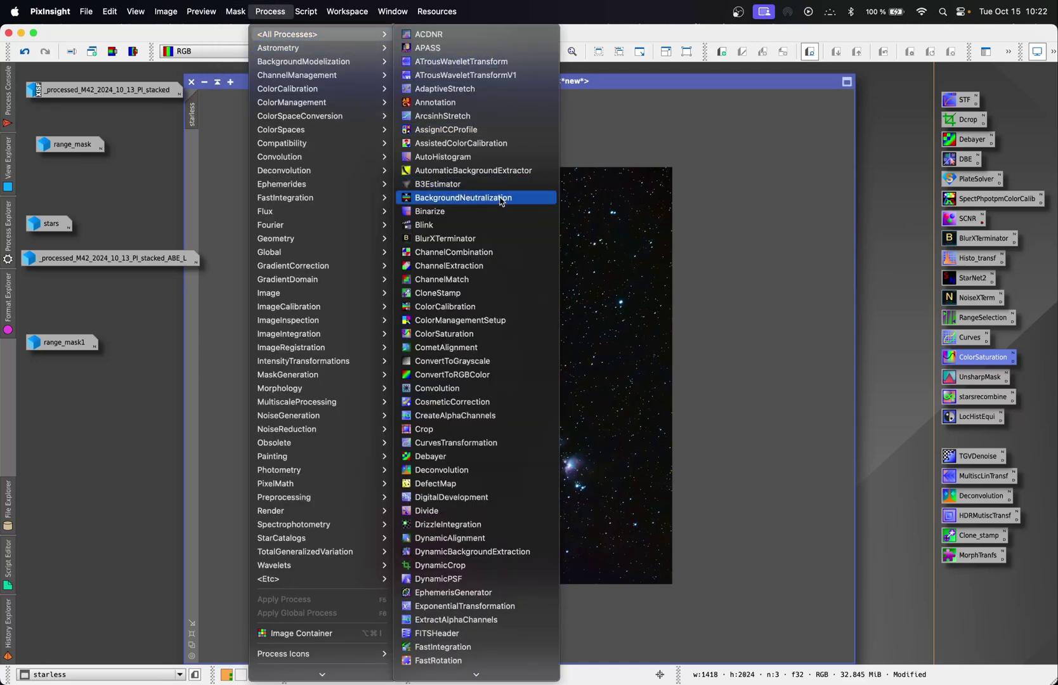
{"action": "key", "text": "r"}
{"action": "key", "text": "Return"}
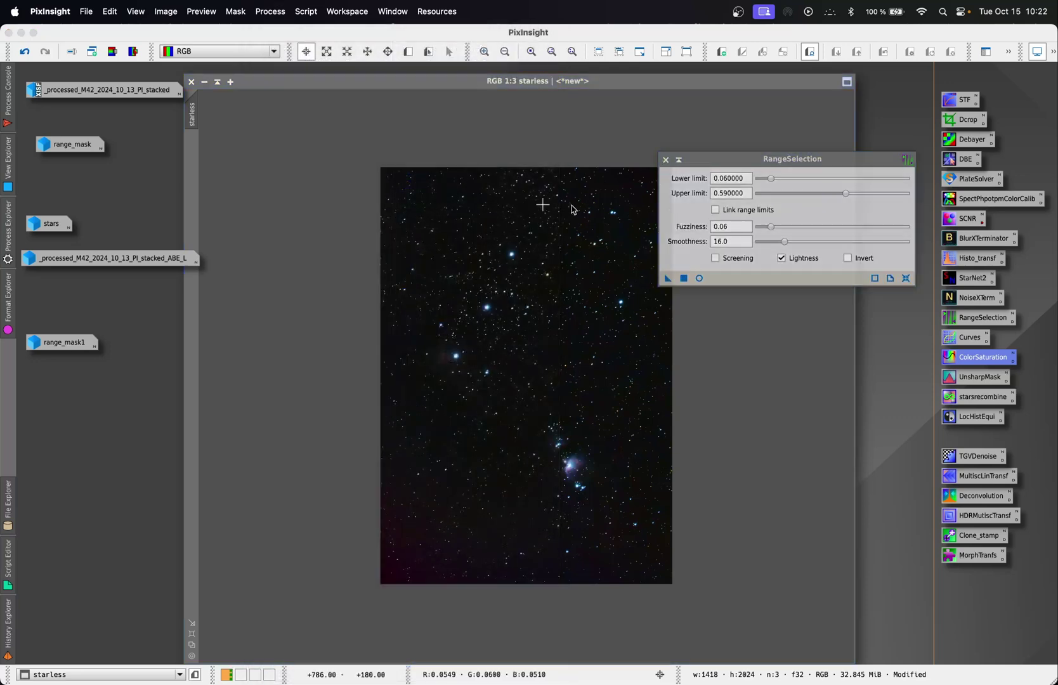
{"action": "left_click", "coordinate": [699, 278]}
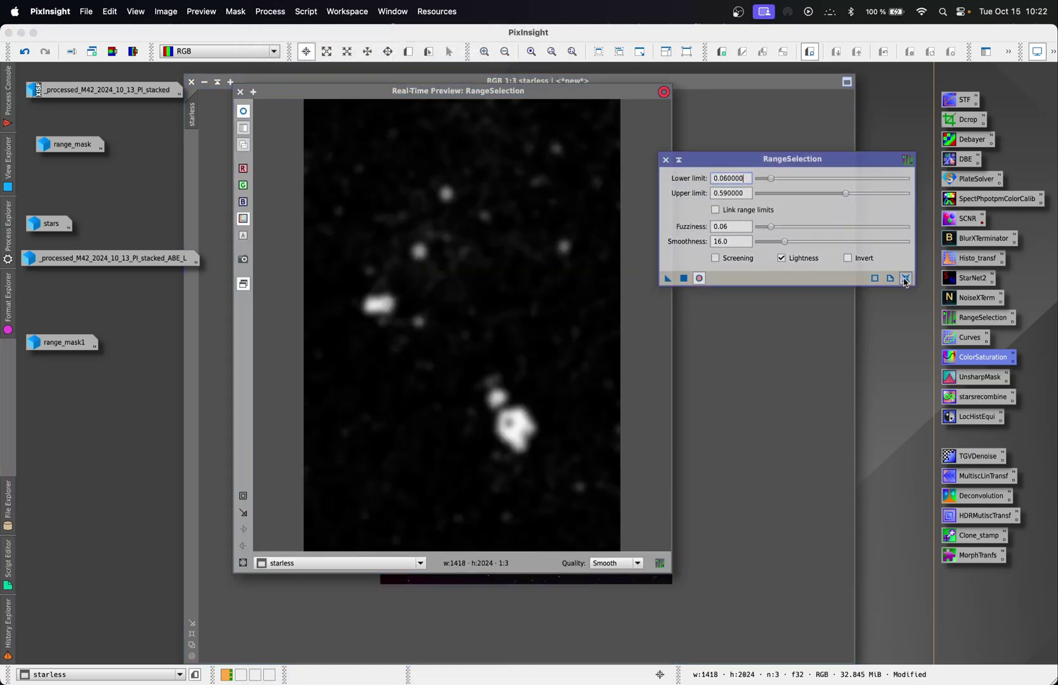
{"action": "left_click", "coordinate": [905, 279]}
- Create a range mask with lower limit 0.15, upper limit 0.50, fuzziness 0.30 and smoothness 41.0, and close the preview
{"action": "left_click_drag", "start_coordinate": [763, 183], "coordinate": [771, 181]}
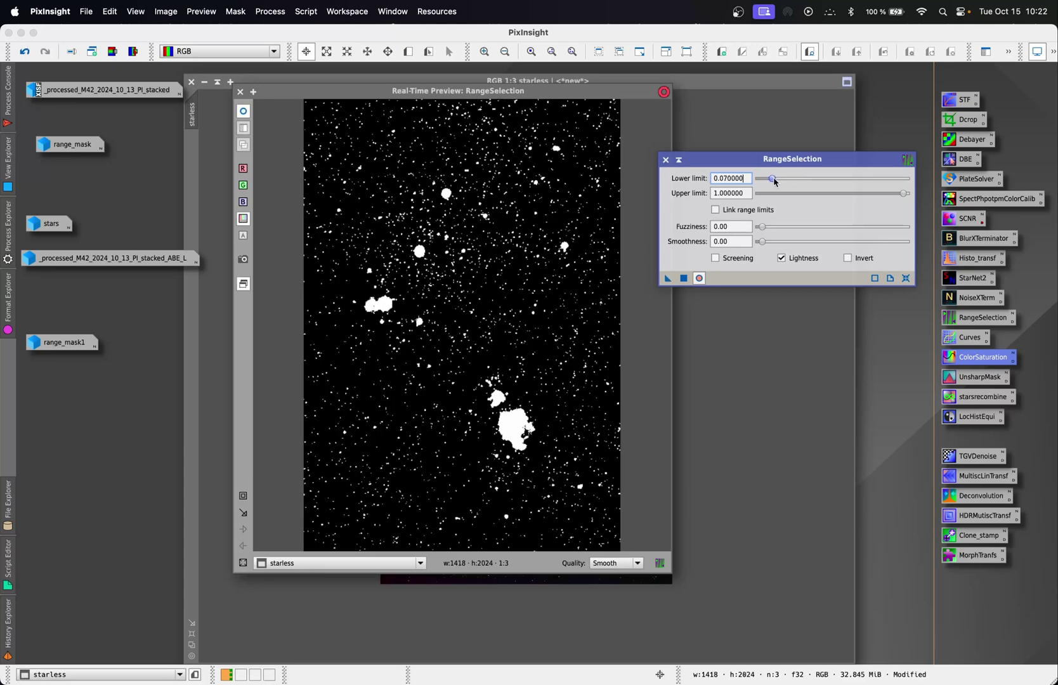
{"action": "left_click_drag", "start_coordinate": [762, 242], "coordinate": [823, 243]}
{"action": "left_click_drag", "start_coordinate": [770, 179], "coordinate": [832, 193]}
{"action": "left_click_drag", "start_coordinate": [833, 226], "coordinate": [785, 180]}
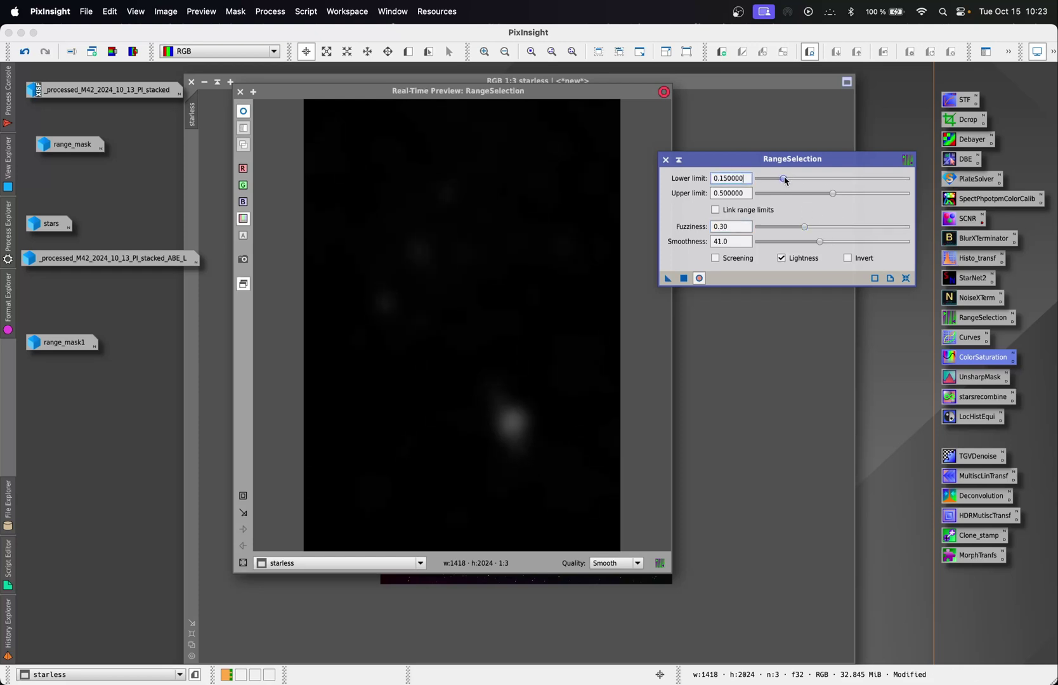
{"action": "left_click", "coordinate": [683, 279]}
{"action": "left_click", "coordinate": [684, 278]}
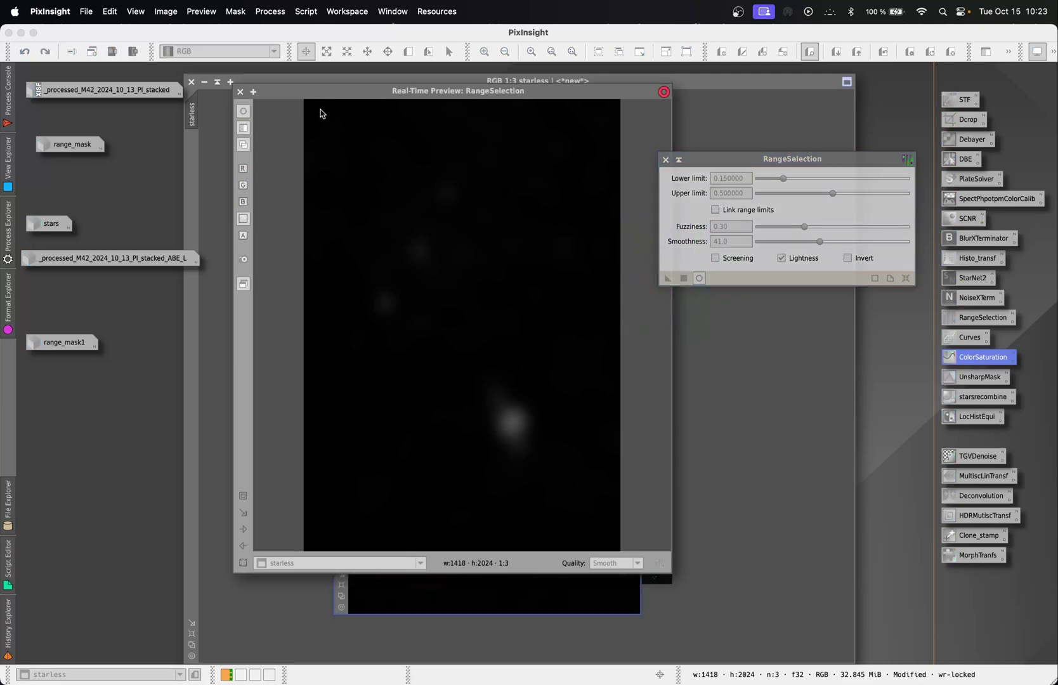
{"action": "left_click", "coordinate": [240, 91]}
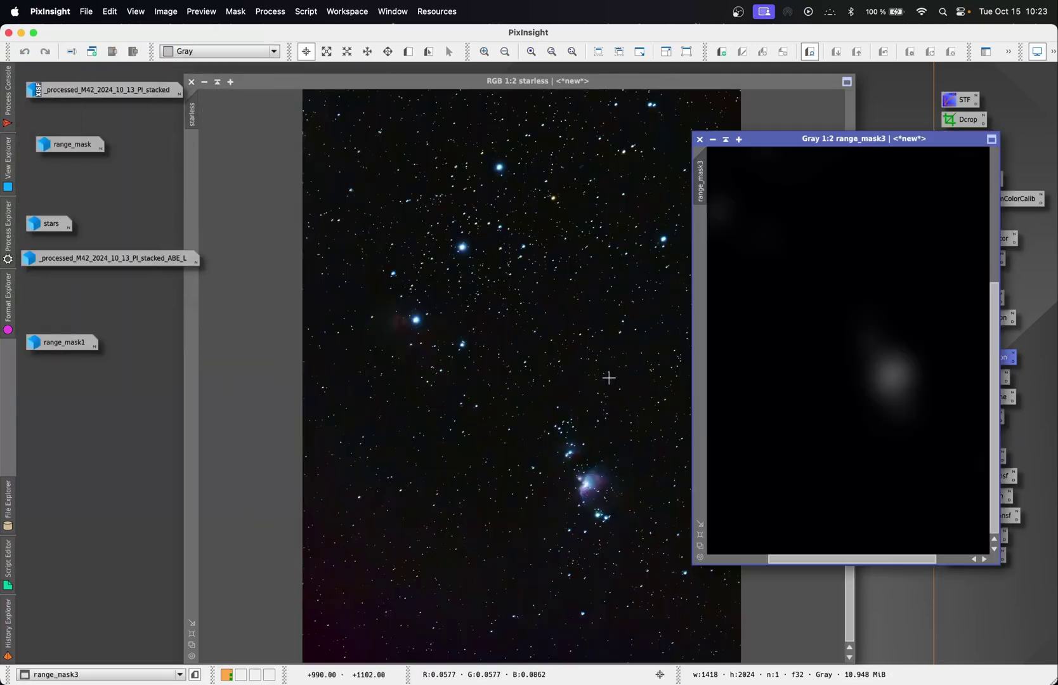
- Apply range_mask3 as the mask of the starless image and show the mask overlay
{"action": "left_click_drag", "start_coordinate": [700, 181], "coordinate": [198, 180]}
{"action": "left_click", "coordinate": [564, 287]}
{"action": "left_click", "coordinate": [235, 12]}
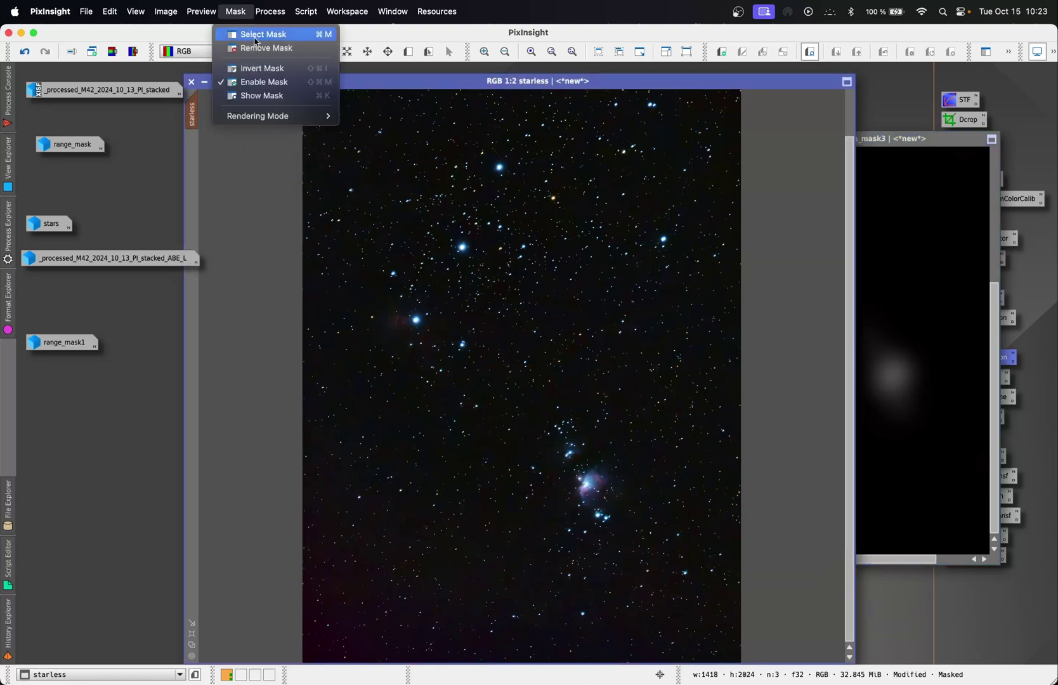
{"action": "left_click", "coordinate": [275, 96]}
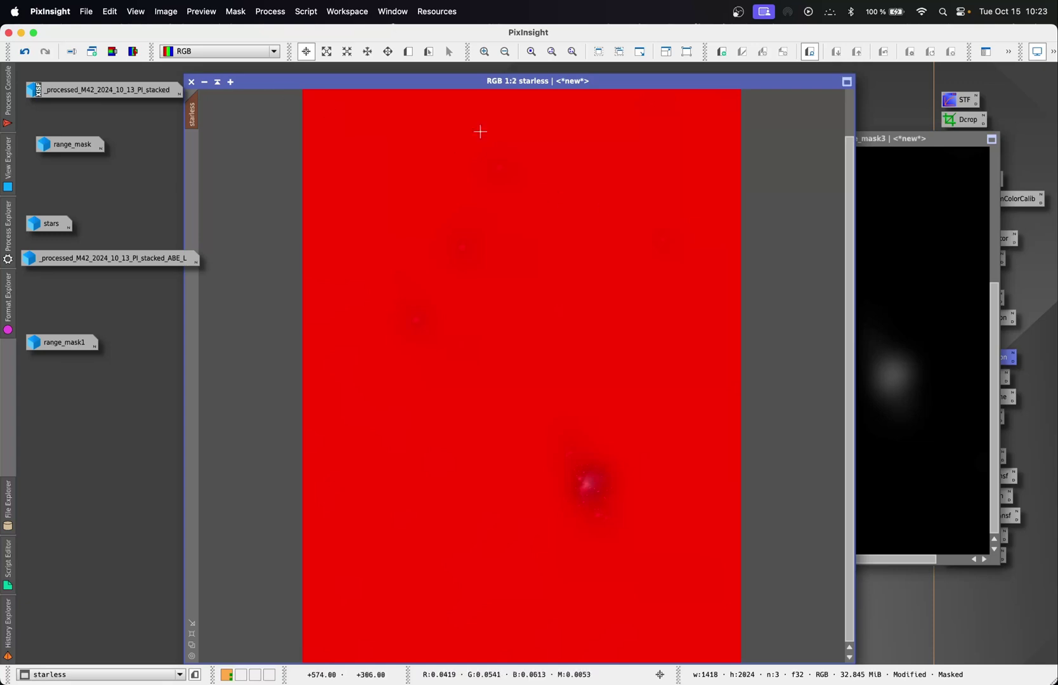
- Invert the mask, check the nebula at 5:1 with the overlay on, and reverse the inversion
{"action": "left_click", "coordinate": [235, 12]}
{"action": "left_click", "coordinate": [274, 95]}
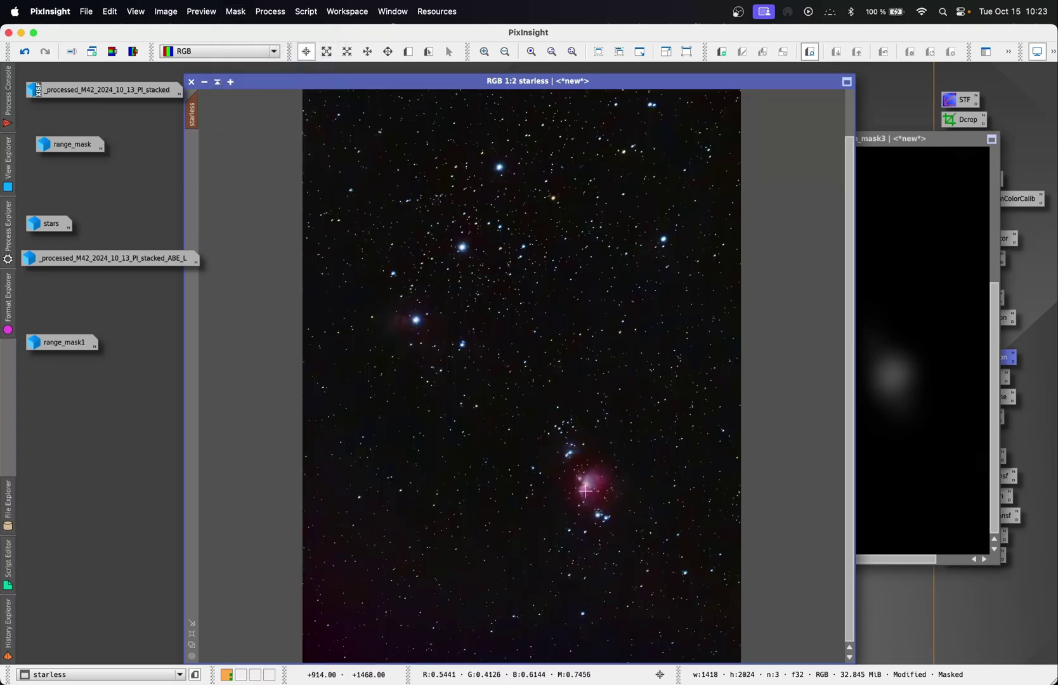
{"action": "scroll", "coordinate": [585, 491], "scroll_direction": "up", "scroll_amount": 5}
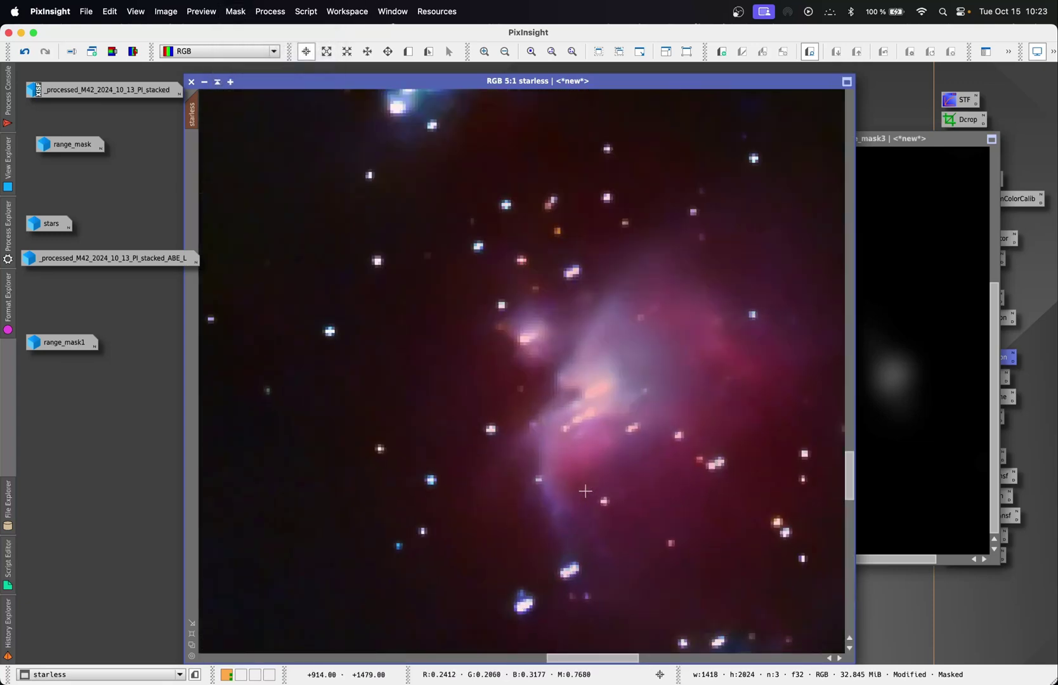
{"action": "scroll", "coordinate": [585, 491], "scroll_direction": "down", "scroll_amount": 5}
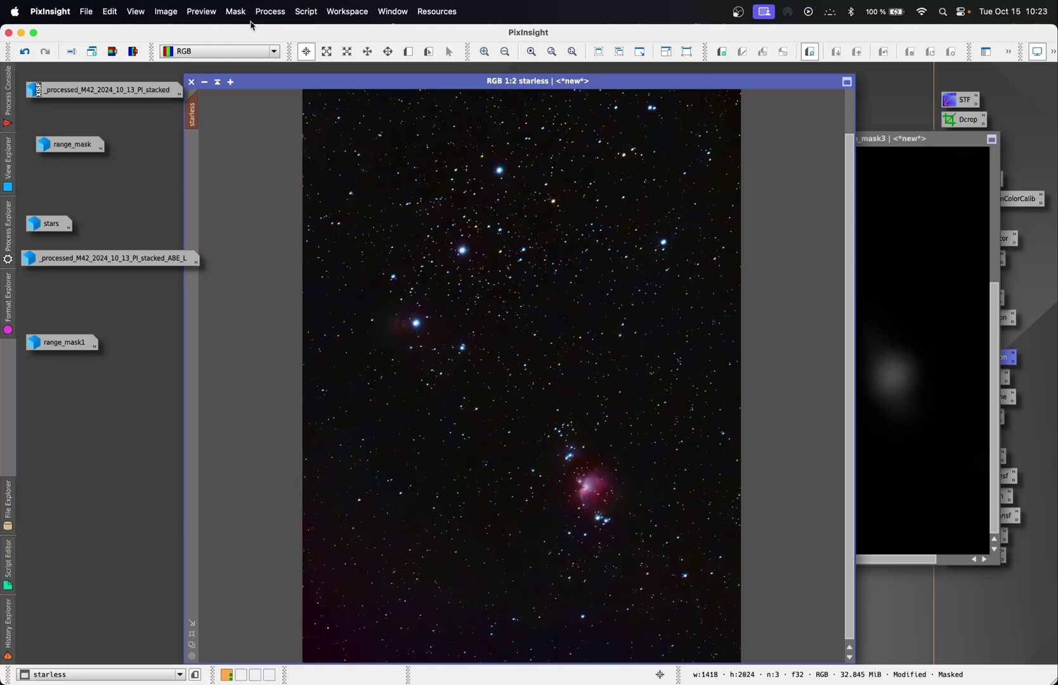
{"action": "left_click", "coordinate": [235, 9]}
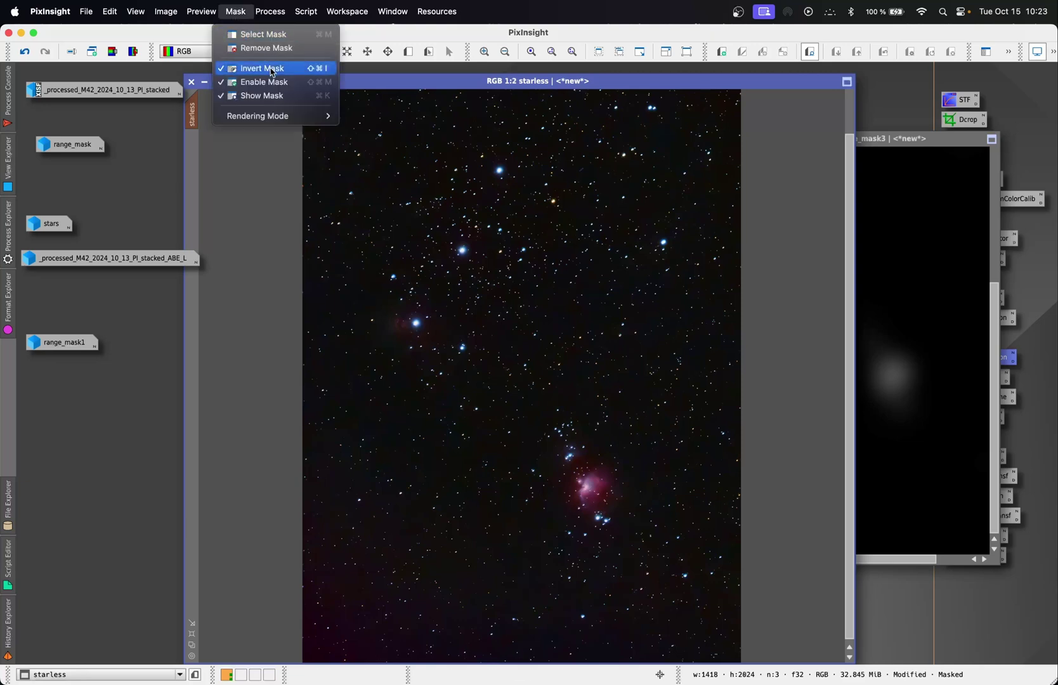
{"action": "left_click", "coordinate": [266, 68]}
- Hide the mask overlay, iconize the range_mask3 image, and park its icon below range_mask1
{"action": "left_click", "coordinate": [243, 5]}
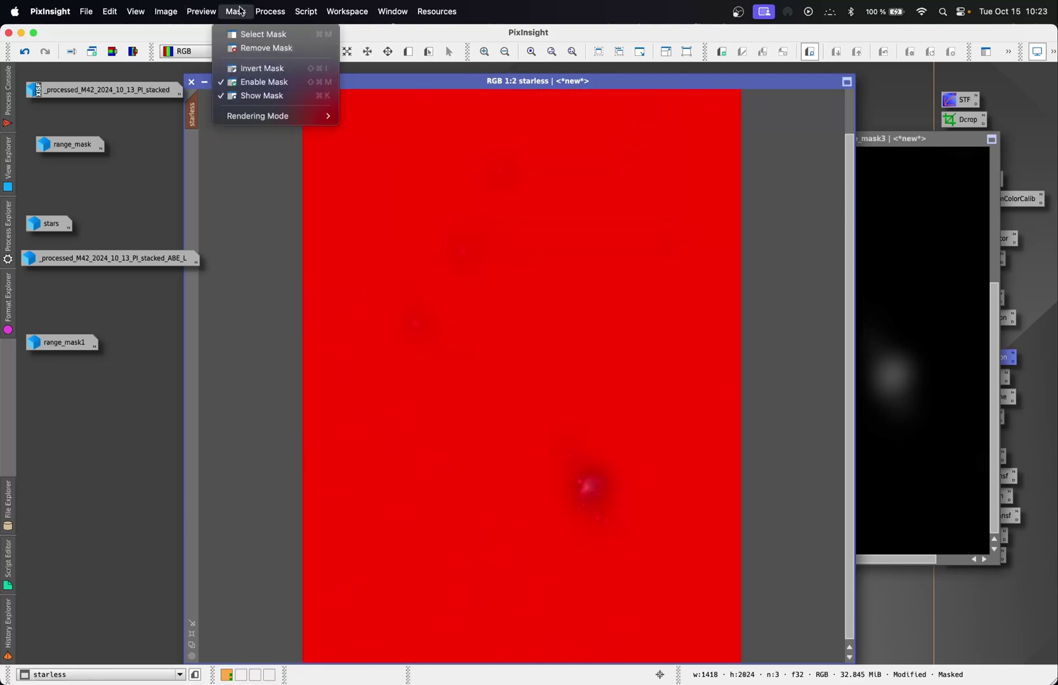
{"action": "left_click", "coordinate": [281, 98]}
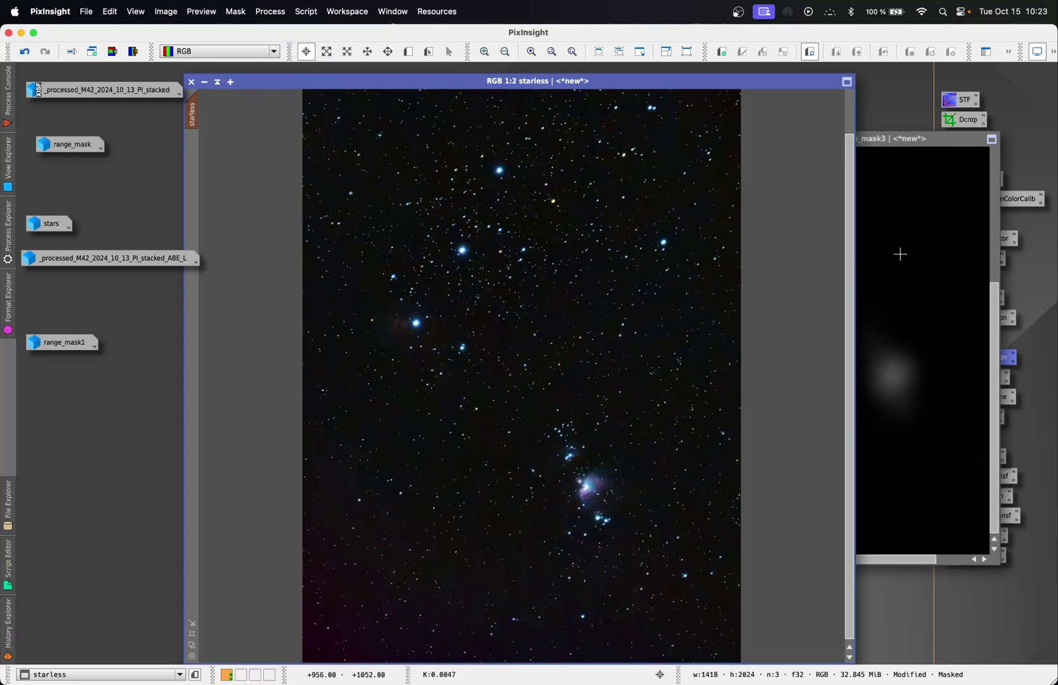
{"action": "left_click", "coordinate": [901, 252]}
{"action": "left_click", "coordinate": [714, 139]}
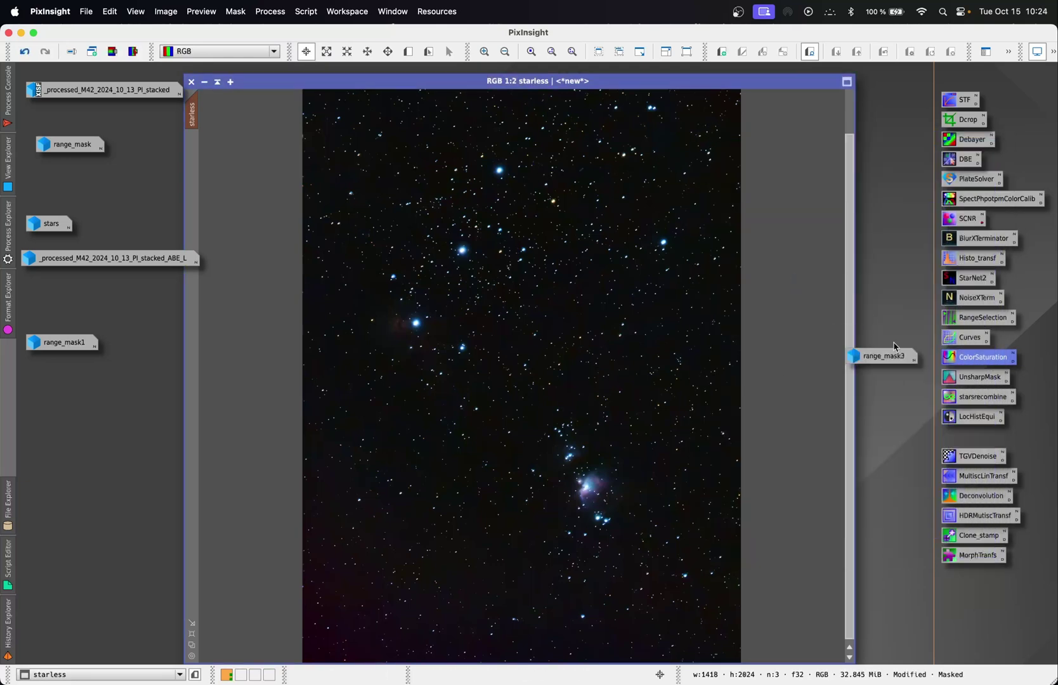
{"action": "left_click_drag", "start_coordinate": [891, 361], "coordinate": [85, 414]}
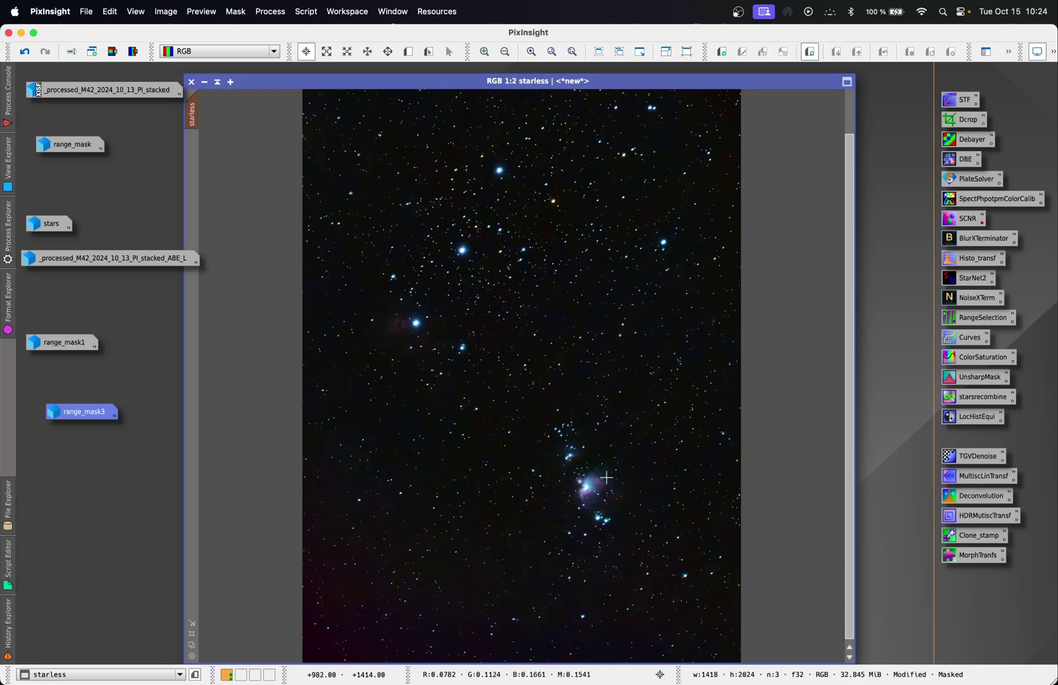
- Open CurvesTransformation with a real-time preview of the starless image and select the b channel curve
{"action": "scroll", "coordinate": [589, 511], "scroll_direction": "up", "scroll_amount": 1}
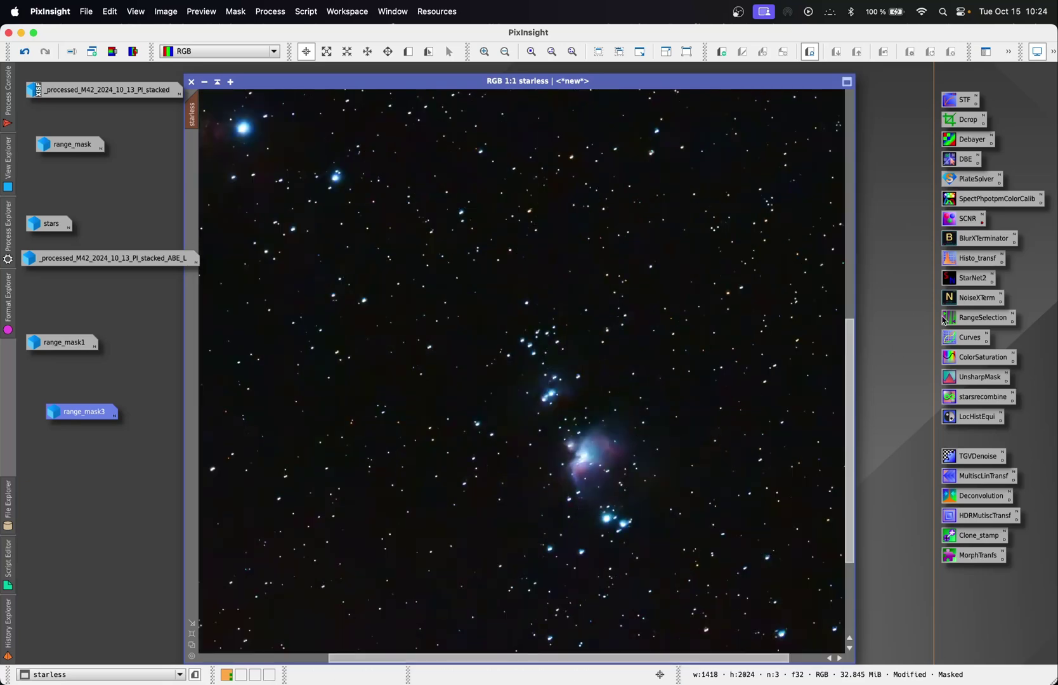
{"action": "double_click", "coordinate": [968, 344]}
{"action": "left_click", "coordinate": [730, 439]}
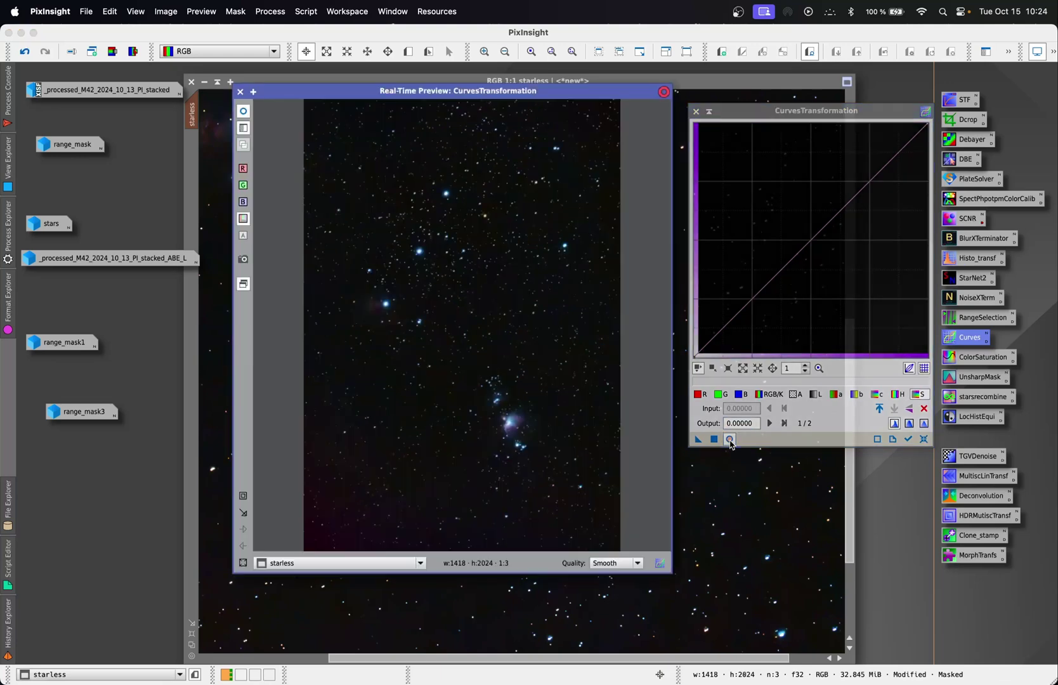
{"action": "left_click", "coordinate": [853, 397]}
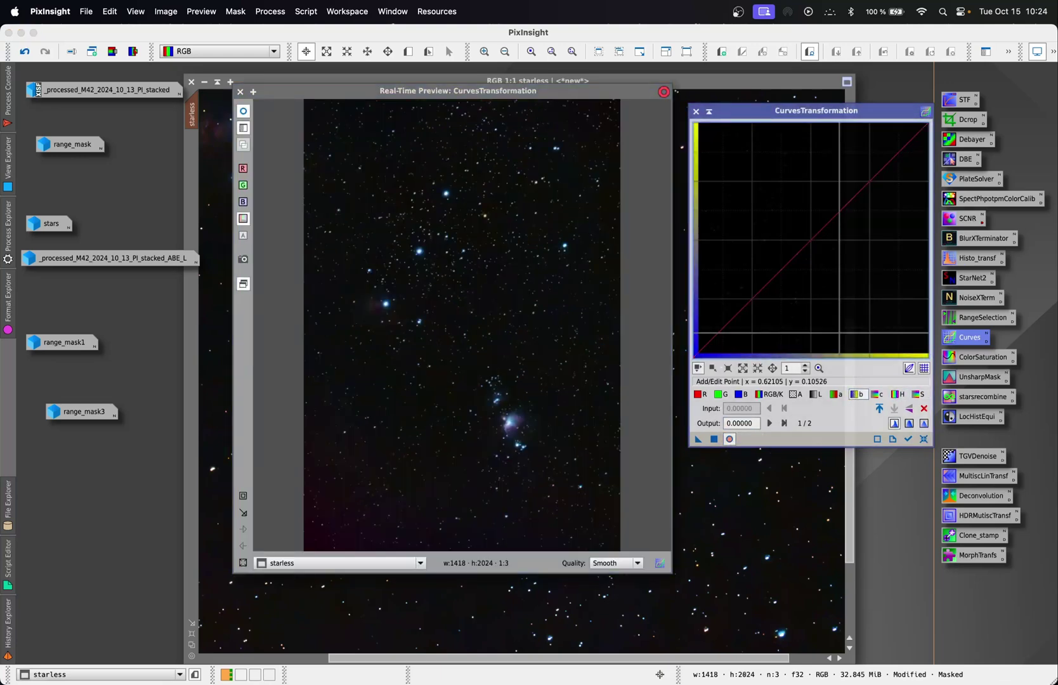
{"action": "left_click", "coordinate": [807, 238]}
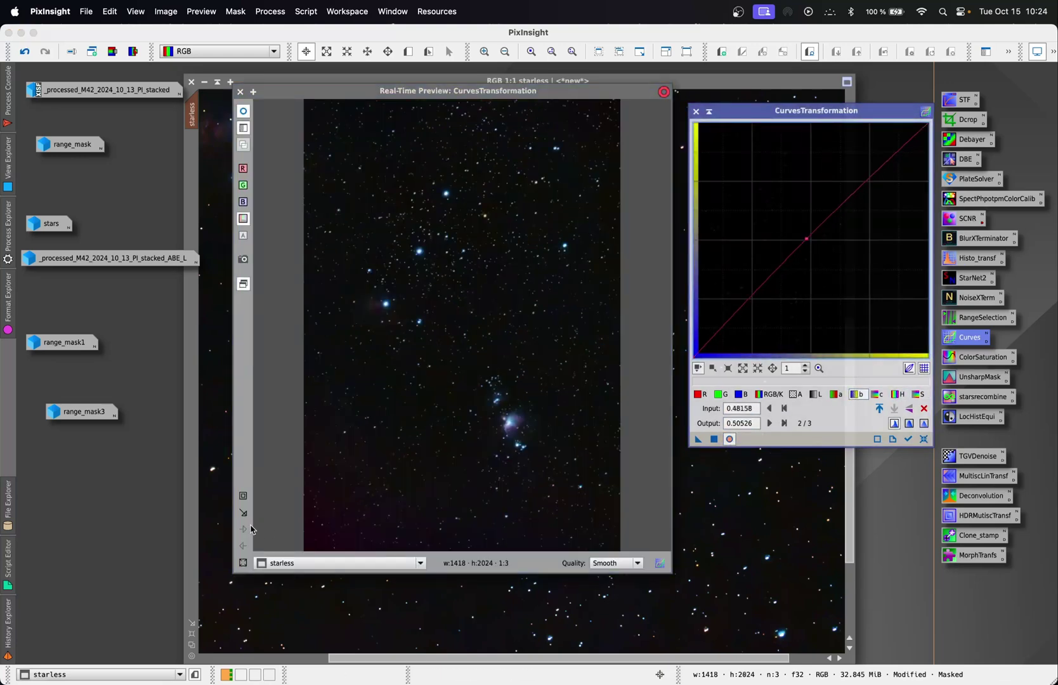
{"action": "left_click", "coordinate": [242, 500]}
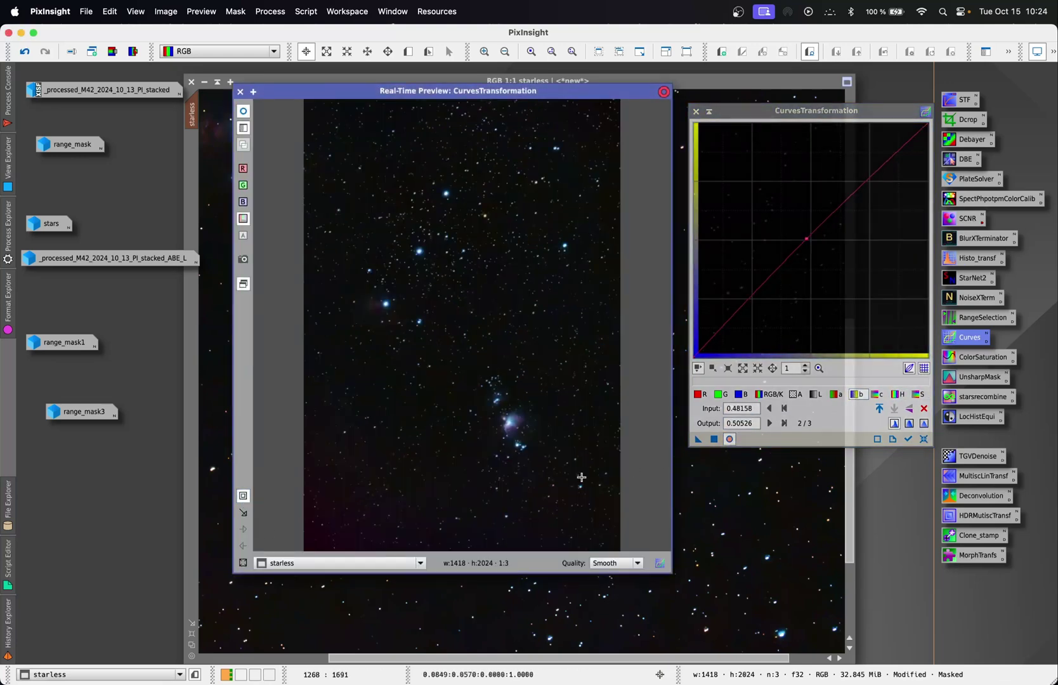
{"action": "left_click", "coordinate": [926, 440]}
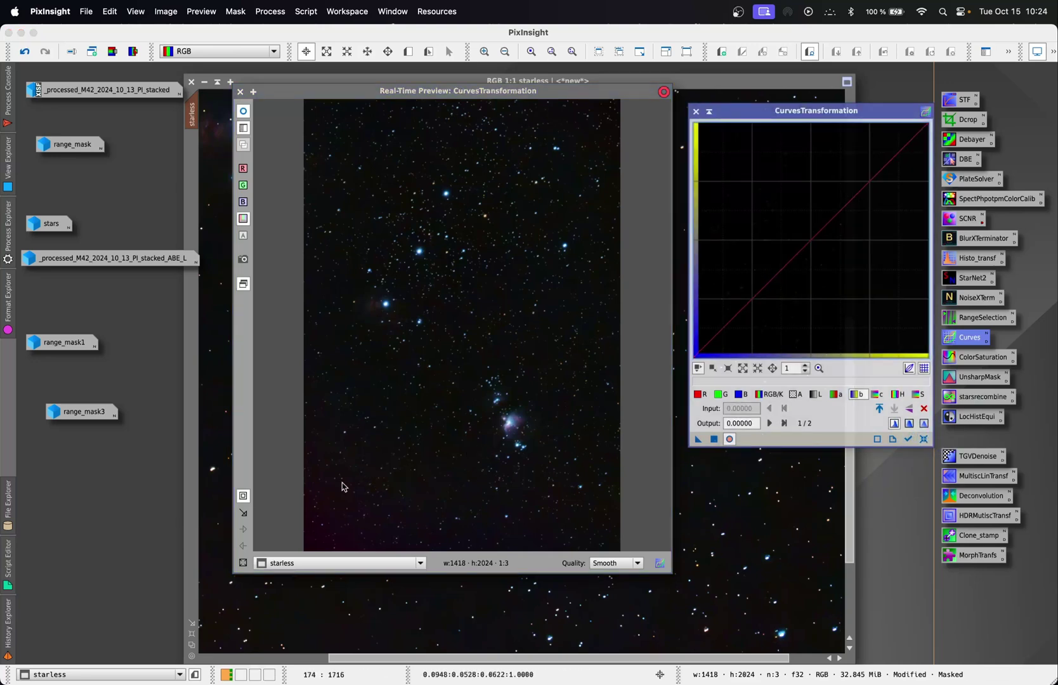
- Preview the nebula area up close and raise the b curve to output 0.55526 at input 0.42632
{"action": "left_click_drag", "start_coordinate": [469, 468], "coordinate": [557, 383]}
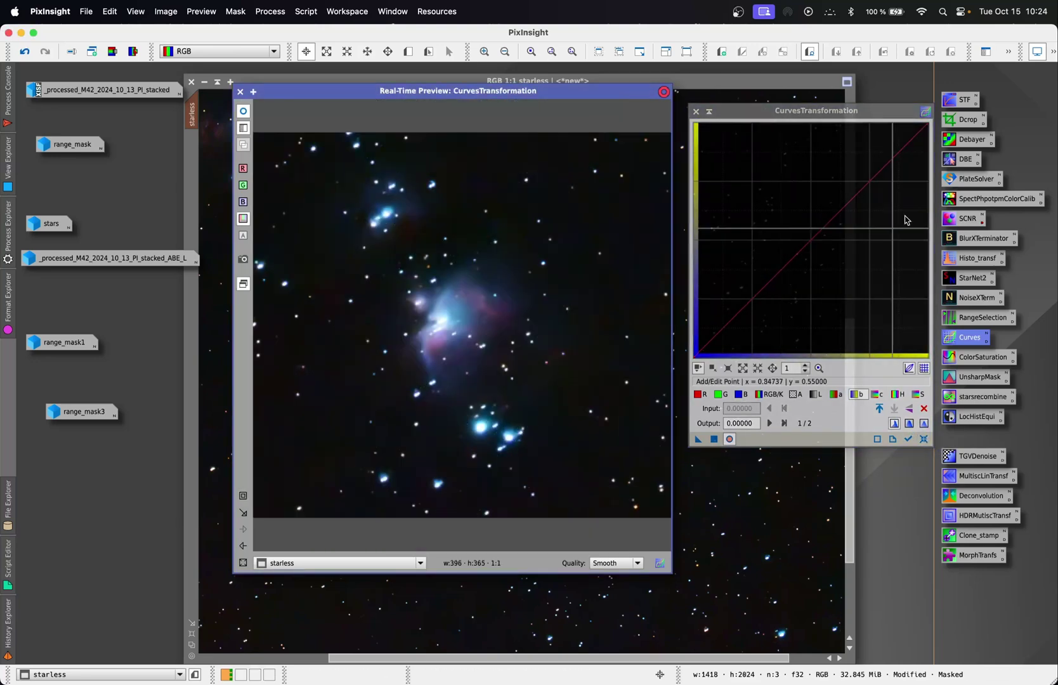
{"action": "left_click_drag", "start_coordinate": [809, 242], "coordinate": [793, 227]}
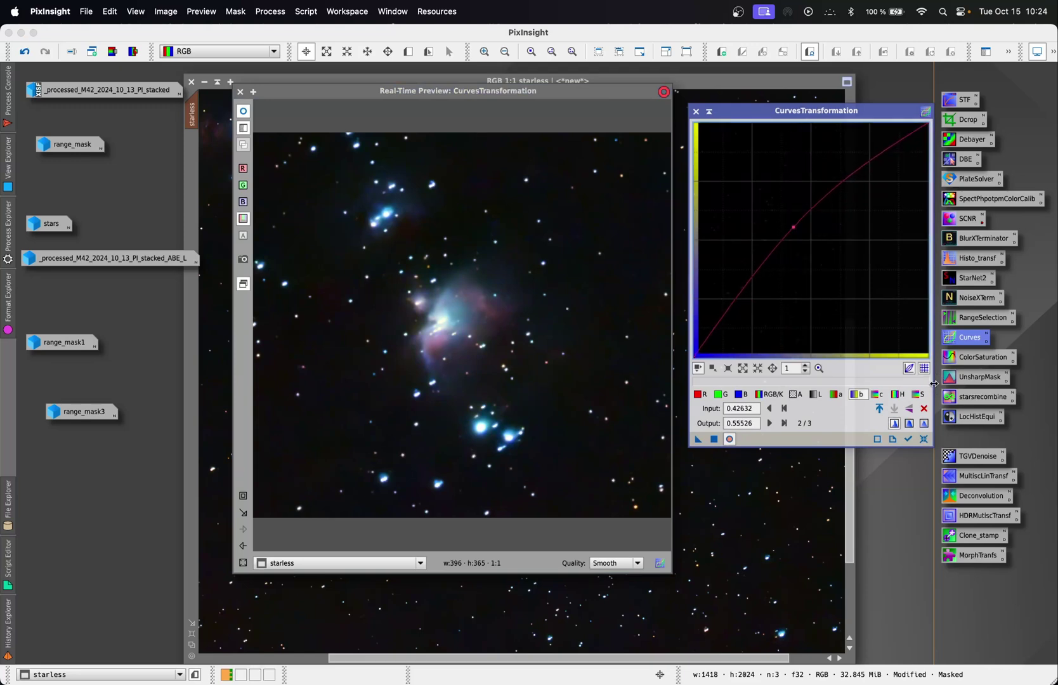
- Reset the curves, raise the a curve to 0.47632 and the b curve to 0.48684 at input 0.46316, and reset again
{"action": "left_click", "coordinate": [923, 443]}
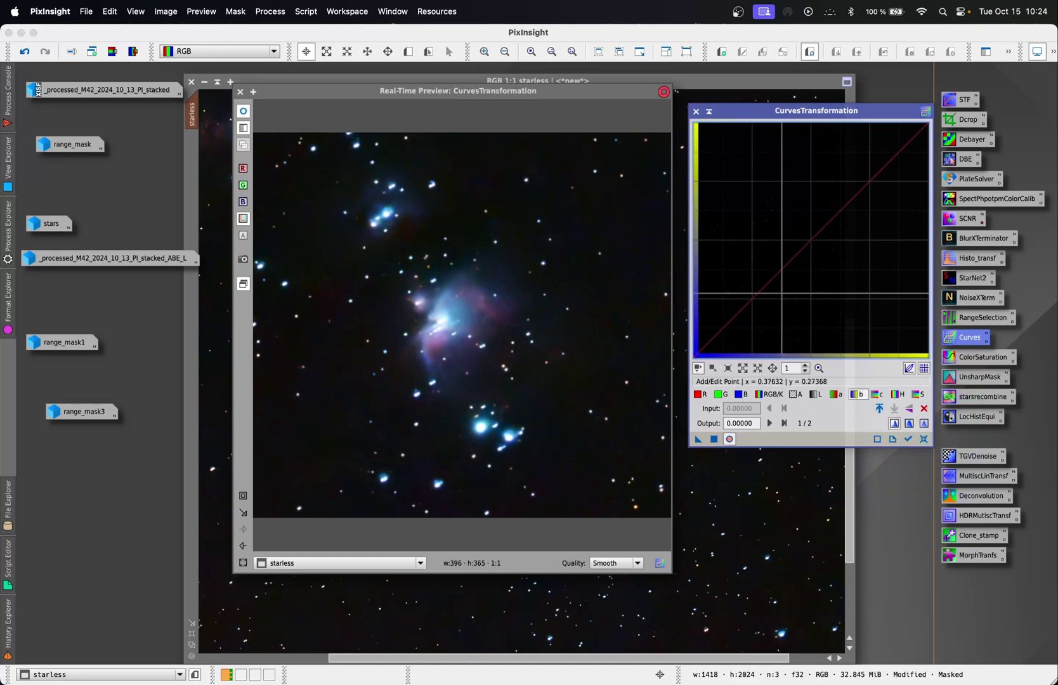
{"action": "left_click", "coordinate": [835, 394]}
{"action": "mouse_move", "coordinate": [789, 261]}
{"action": "left_mouse_down"}
{"action": "mouse_move", "coordinate": [790, 234]}
{"action": "mouse_move", "coordinate": [801, 243]}
{"action": "left_mouse_up"}
{"action": "left_click", "coordinate": [923, 439]}
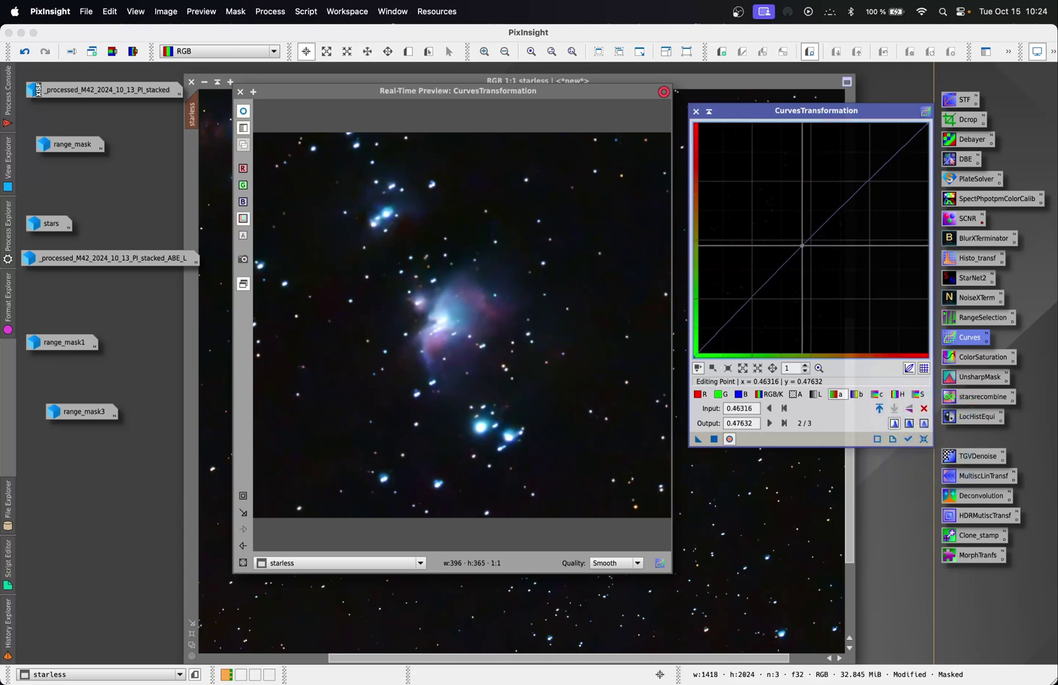
{"action": "left_click", "coordinate": [801, 244]}
{"action": "left_click", "coordinate": [857, 395]}
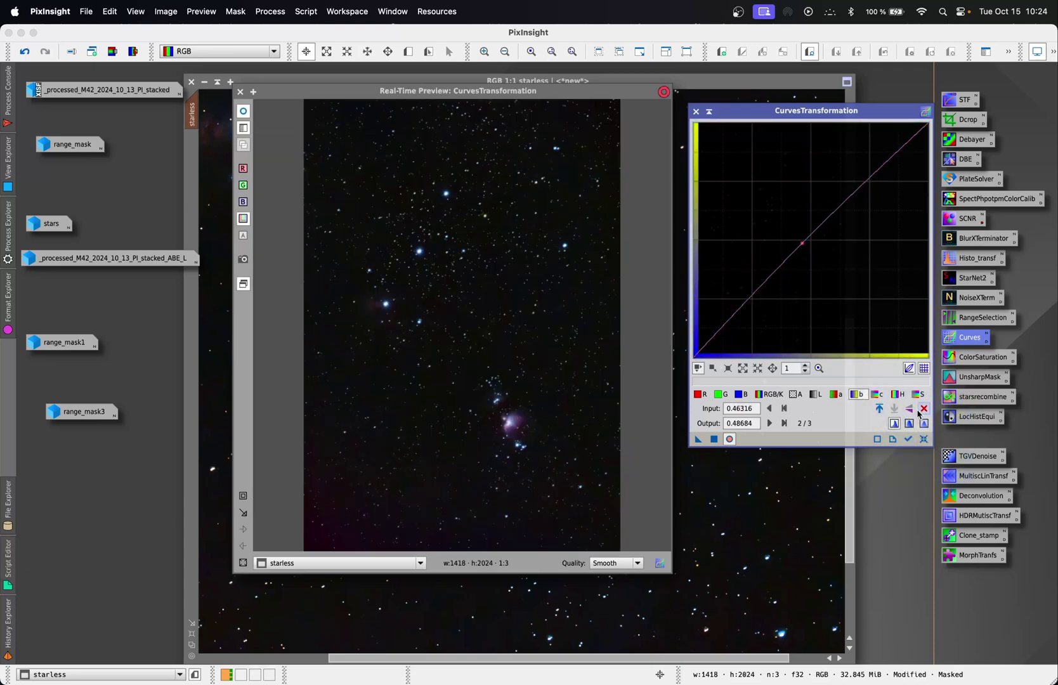
{"action": "left_click", "coordinate": [923, 439]}
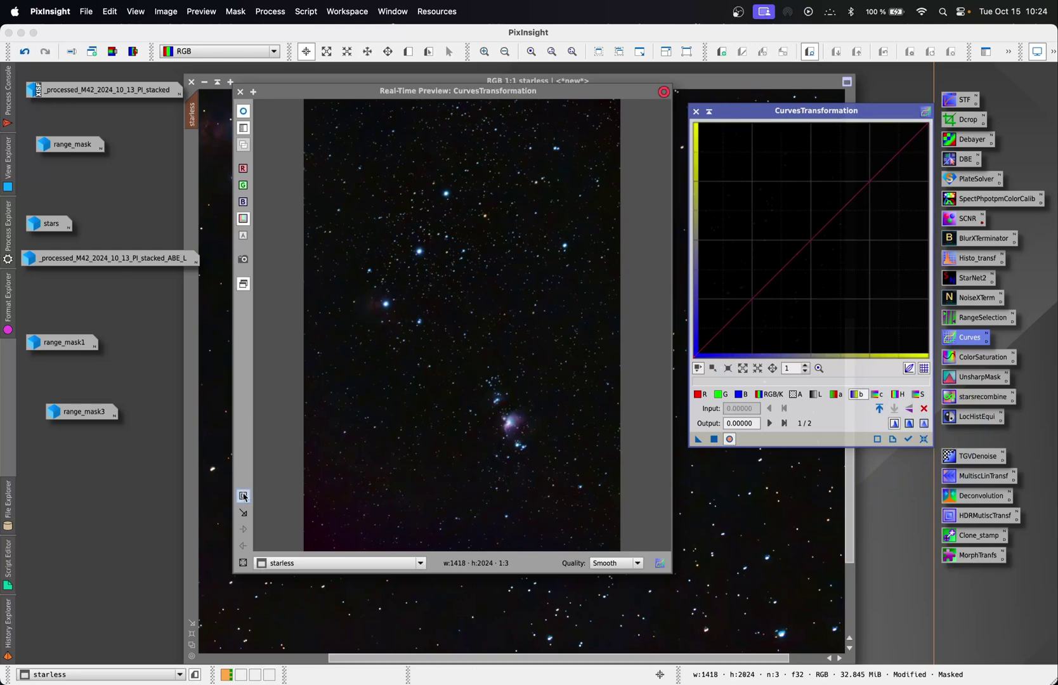
- Preview the nebula up close, raise the midsection of the c curve, and reset the curves
{"action": "left_click", "coordinate": [244, 497]}
{"action": "left_click_drag", "start_coordinate": [477, 463], "coordinate": [544, 393]}
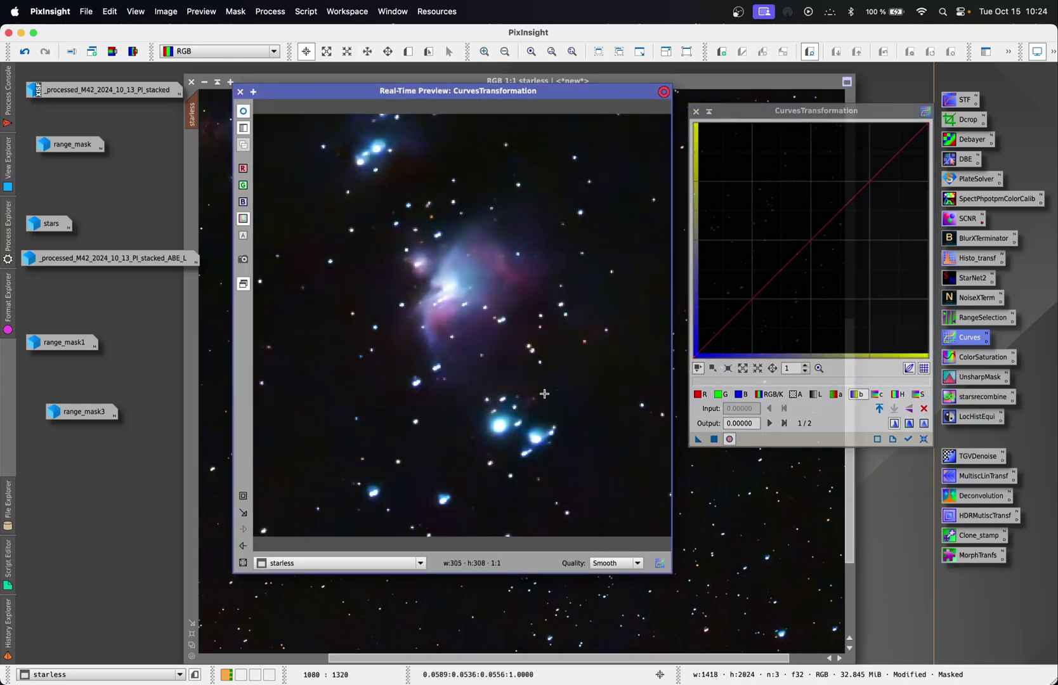
{"action": "left_click", "coordinate": [877, 394]}
{"action": "left_click_drag", "start_coordinate": [815, 236], "coordinate": [779, 189]}
{"action": "left_click", "coordinate": [924, 439]}
- Lower the S curve to output 0.48684 at input 0.50000 and close CurvesTransformation along with its real-time preview
{"action": "left_click", "coordinate": [897, 394]}
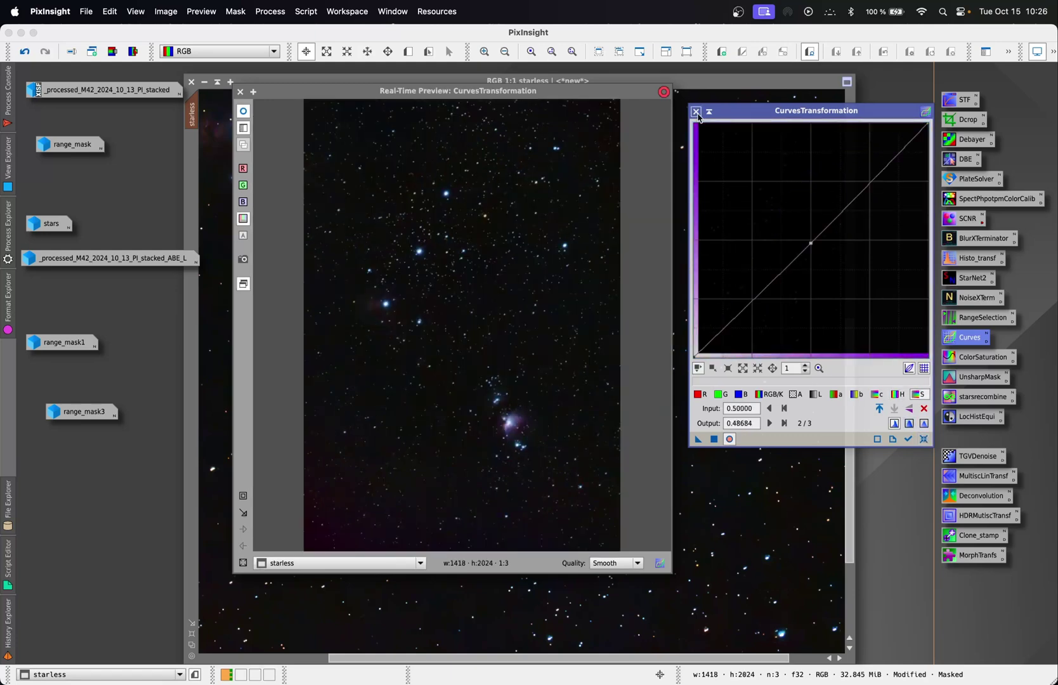
{"action": "left_click", "coordinate": [695, 112]}
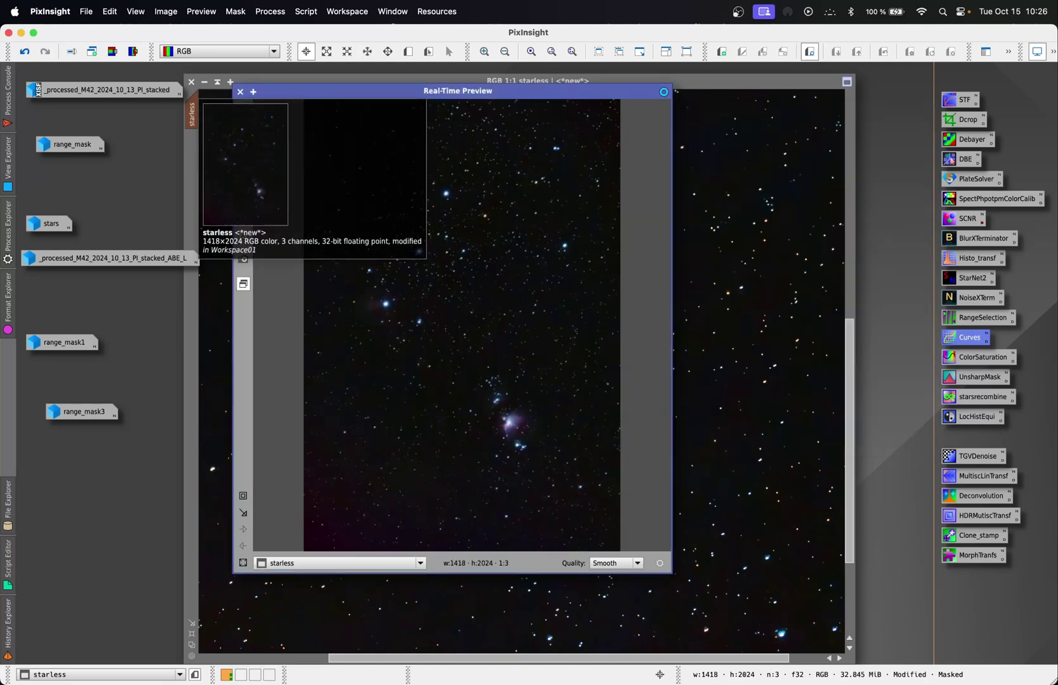
{"action": "left_click", "coordinate": [241, 92]}
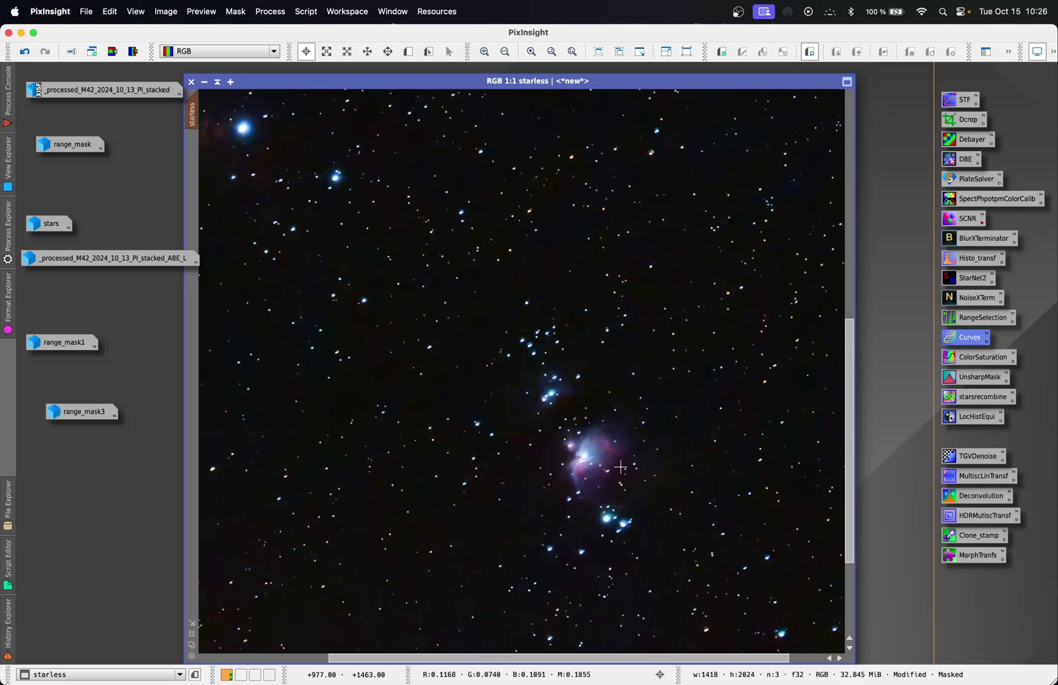
- Shift the starless image window slightly up and remove the mask from the image
{"action": "scroll", "coordinate": [650, 509], "scroll_direction": "up", "scroll_amount": 2}
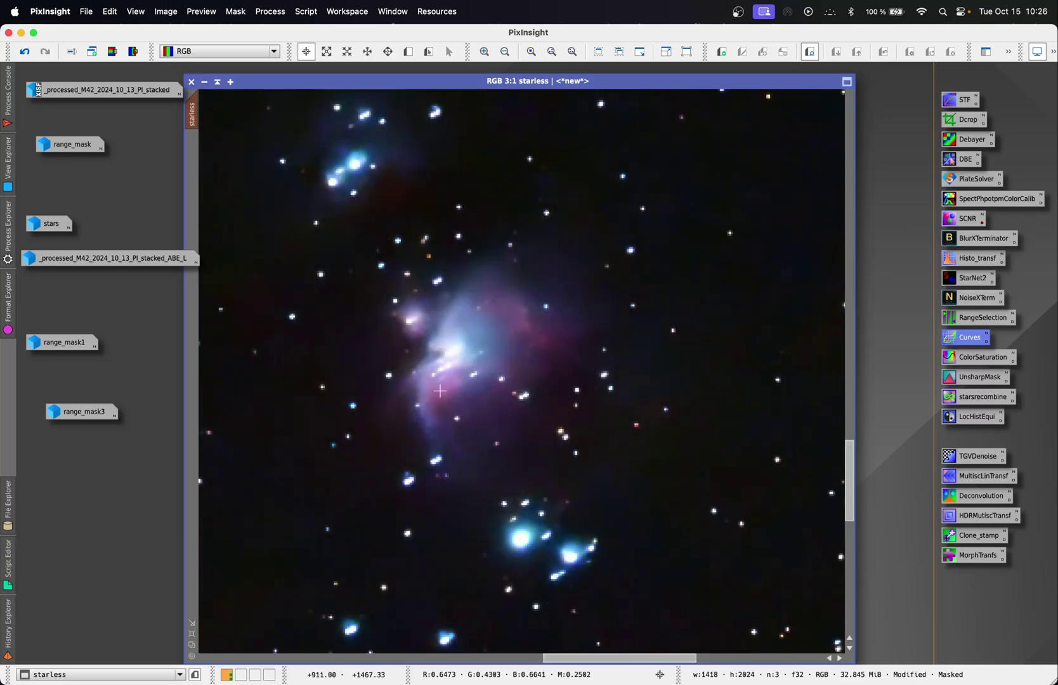
{"action": "scroll", "coordinate": [539, 335], "scroll_direction": "down", "scroll_amount": 3}
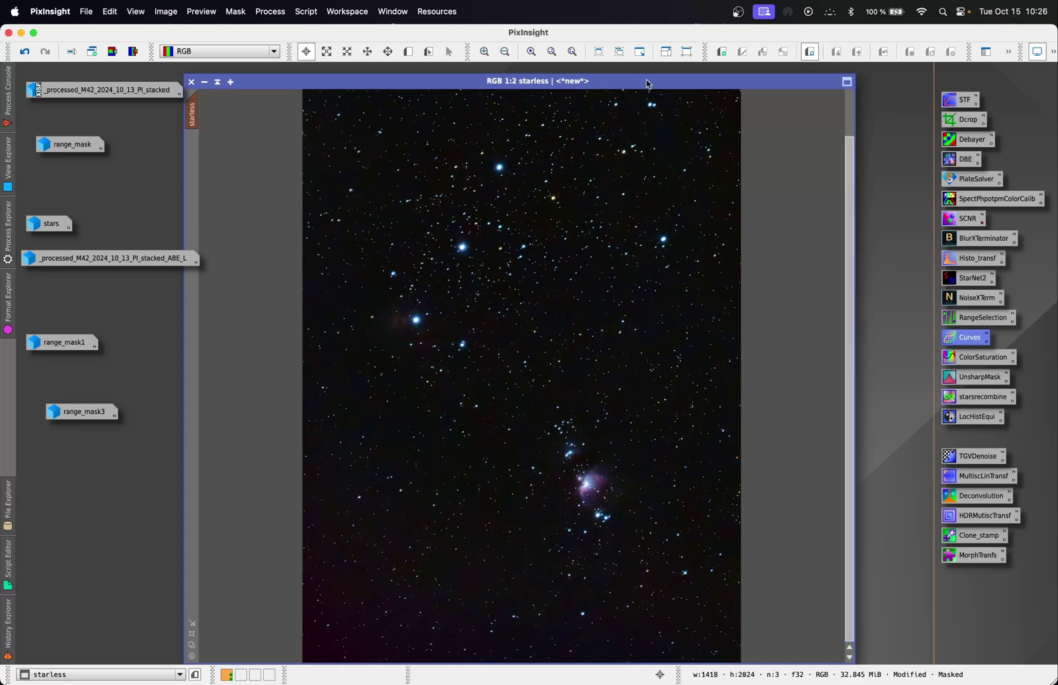
{"action": "left_click_drag", "start_coordinate": [647, 84], "coordinate": [650, 73]}
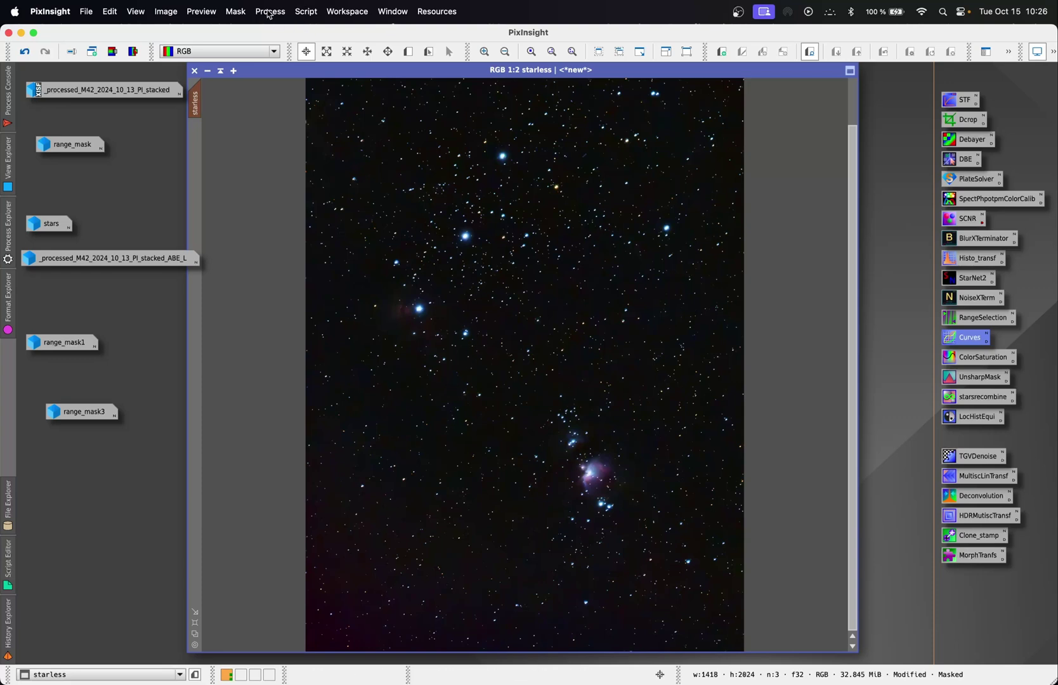
{"action": "left_click", "coordinate": [235, 12]}
{"action": "left_click", "coordinate": [258, 54]}
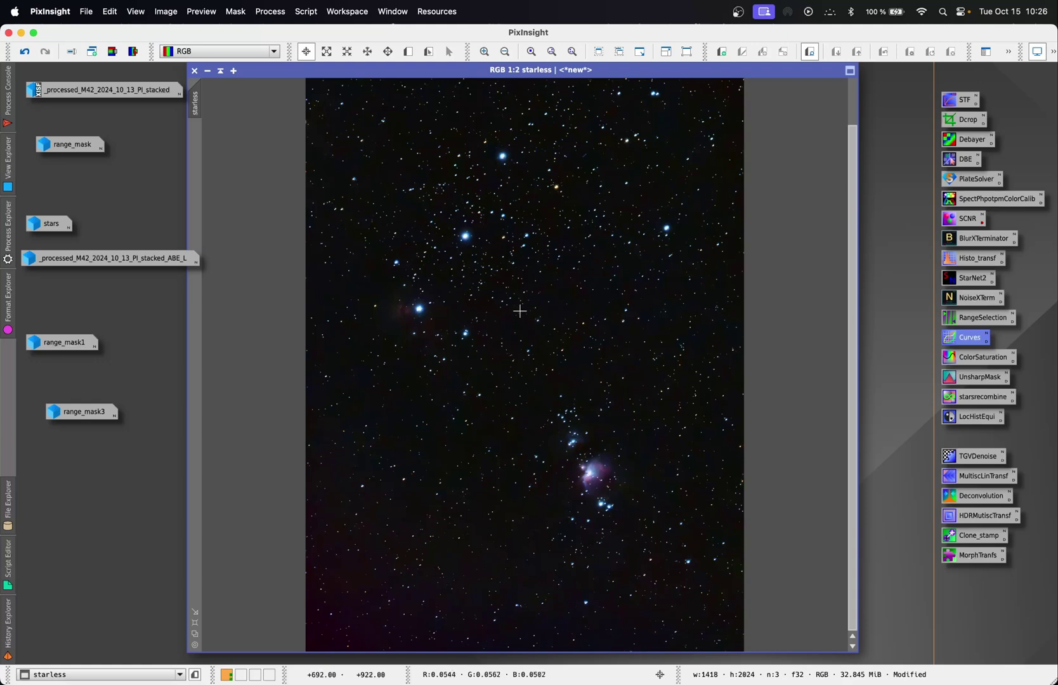
- Apply GradientCorrection to the starless image with its current settings and close the process
{"action": "left_click", "coordinate": [265, 10]}
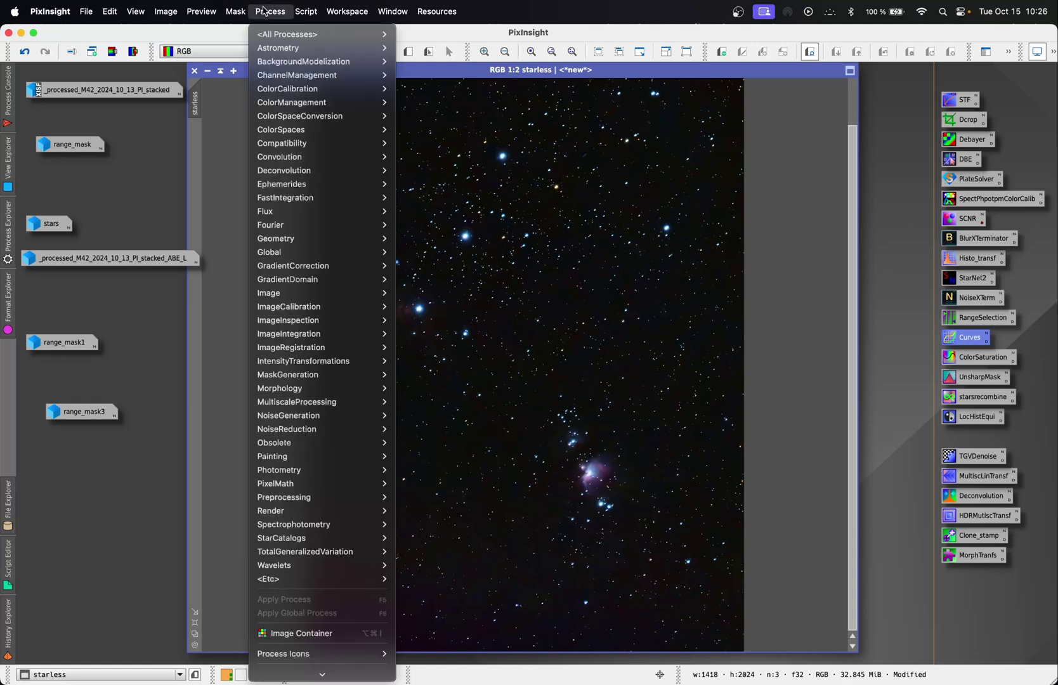
{"action": "mouse_move", "coordinate": [330, 34]}
{"action": "type", "text": "gra"}
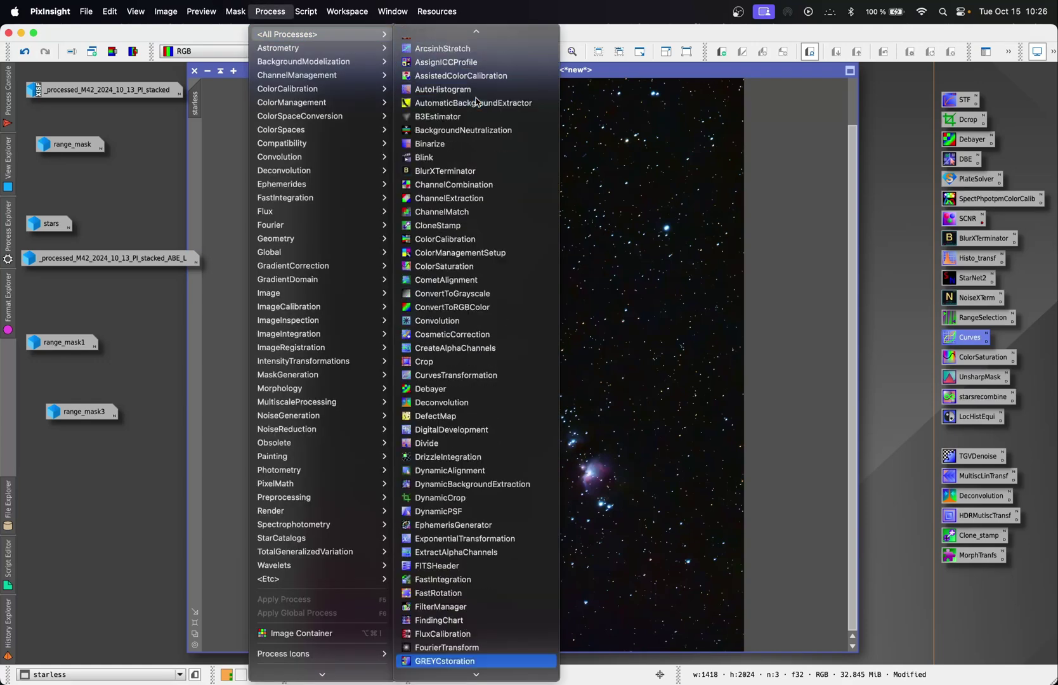
{"action": "key", "text": "Return"}
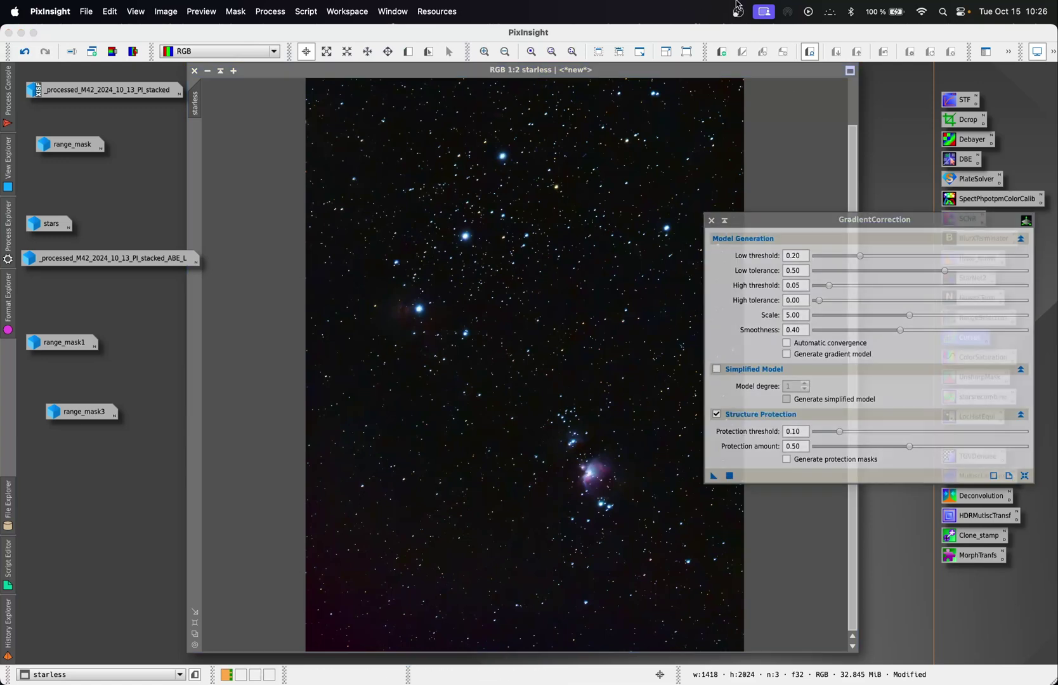
{"action": "left_click_drag", "start_coordinate": [713, 479], "coordinate": [454, 482]}
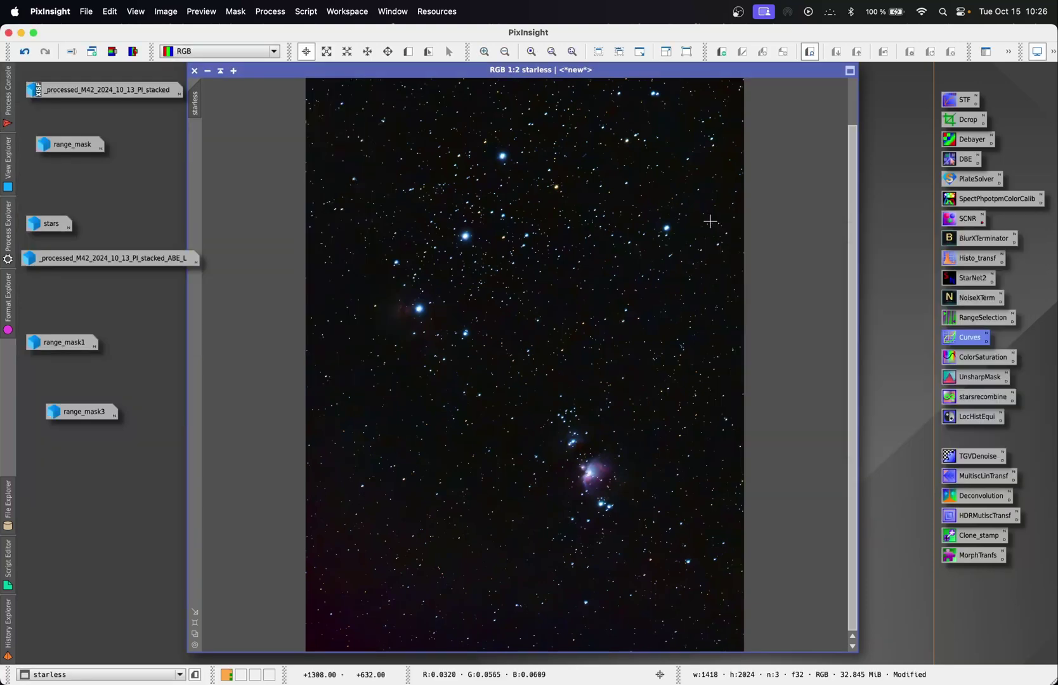
{"action": "left_click", "coordinate": [711, 221]}
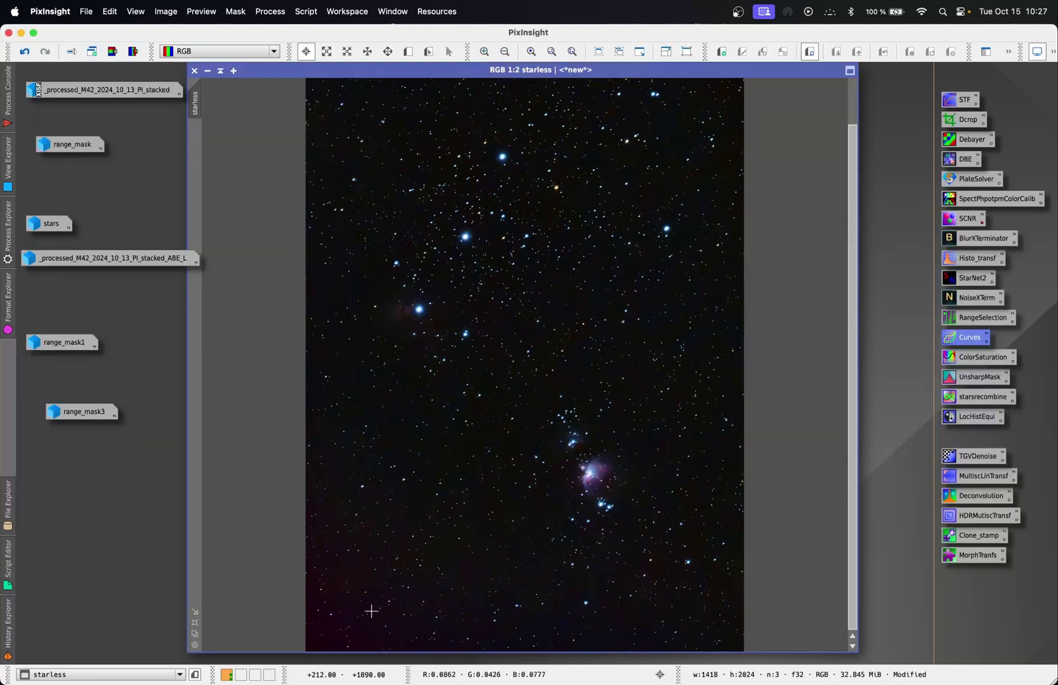
- Extract the lightness component of the starless_clone image as a separate grayscale image
{"action": "scroll", "coordinate": [513, 384], "scroll_direction": "down", "scroll_amount": 2}
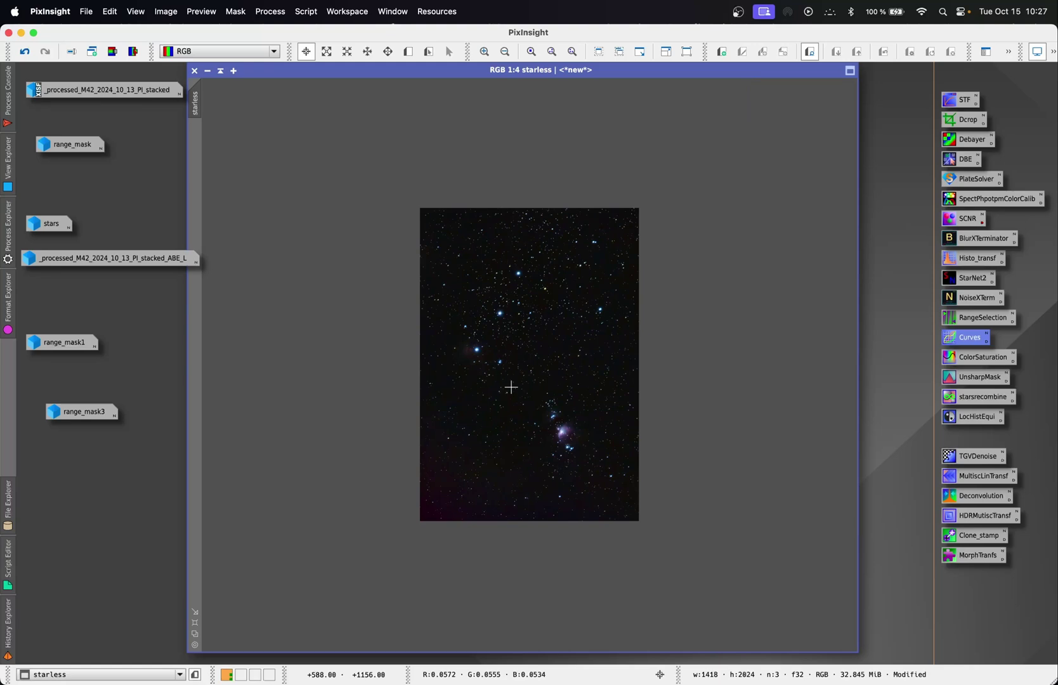
{"action": "scroll", "coordinate": [511, 387], "scroll_direction": "up", "scroll_amount": 2}
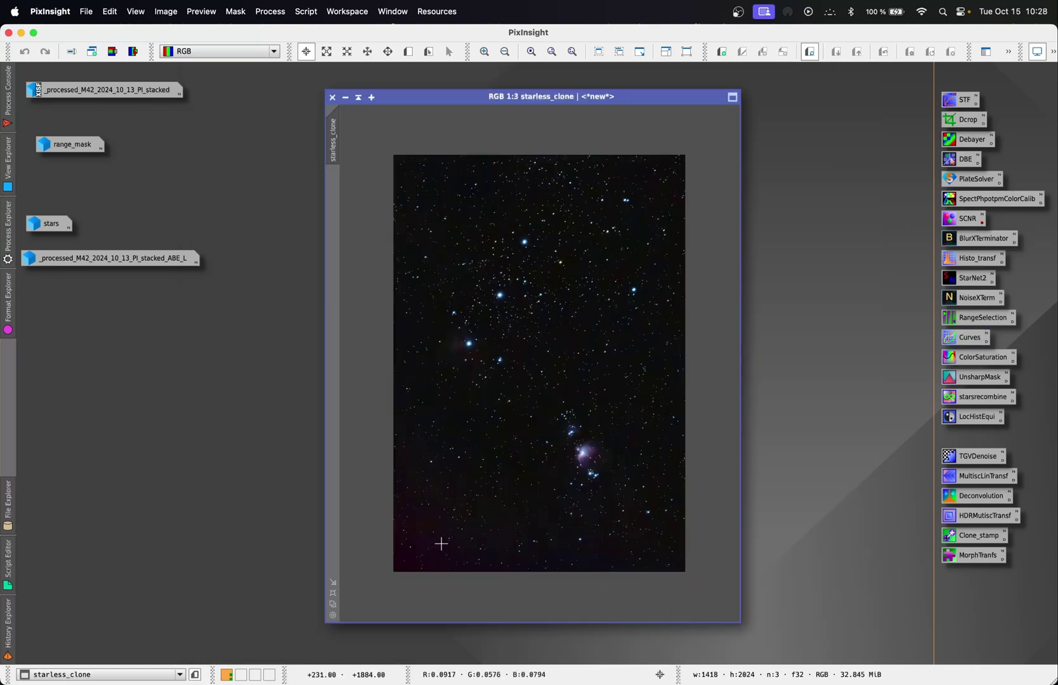
{"action": "scroll", "coordinate": [437, 548], "scroll_direction": "up", "scroll_amount": 2}
{"action": "scroll", "coordinate": [441, 544], "scroll_direction": "up", "scroll_amount": 2}
{"action": "scroll", "coordinate": [441, 545], "scroll_direction": "down", "scroll_amount": 3}
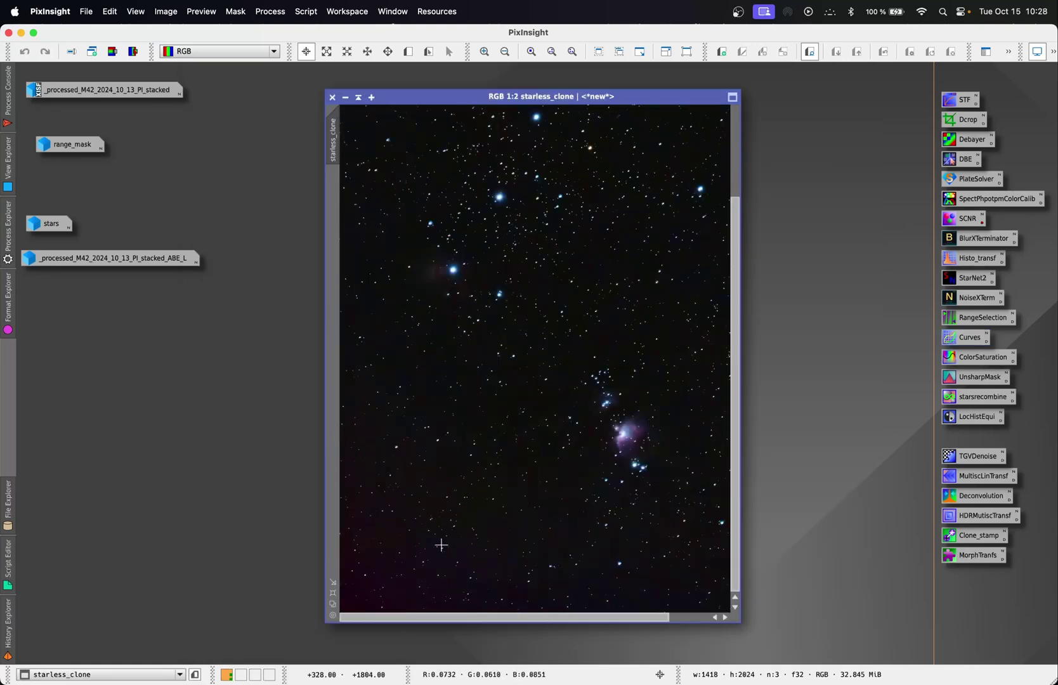
{"action": "left_click", "coordinate": [236, 12]}
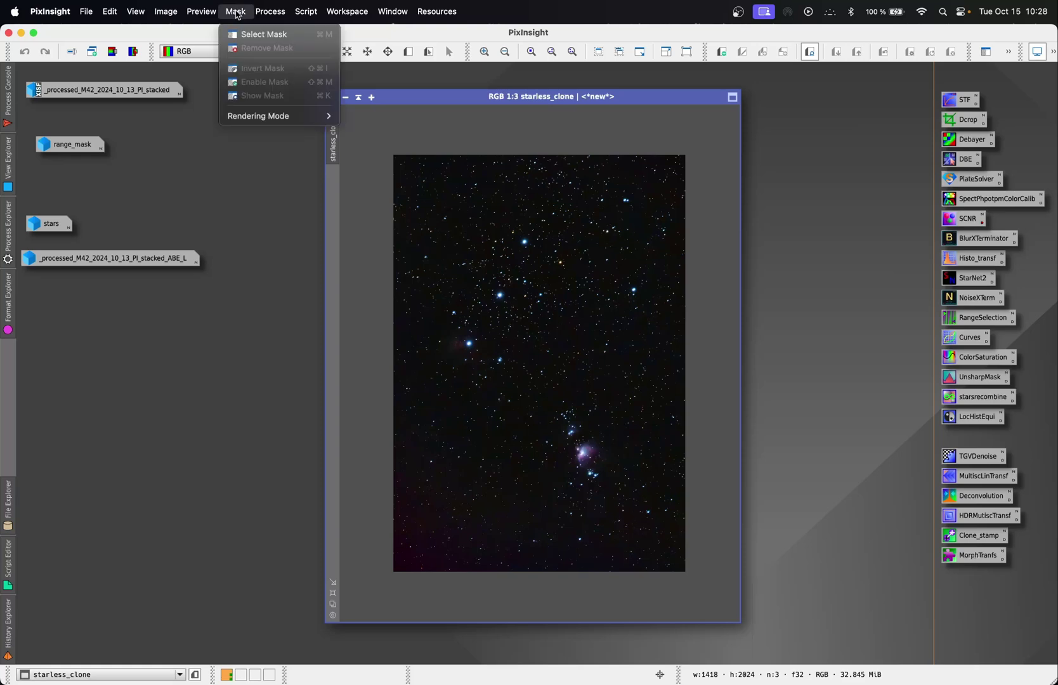
{"action": "left_click", "coordinate": [109, 66]}
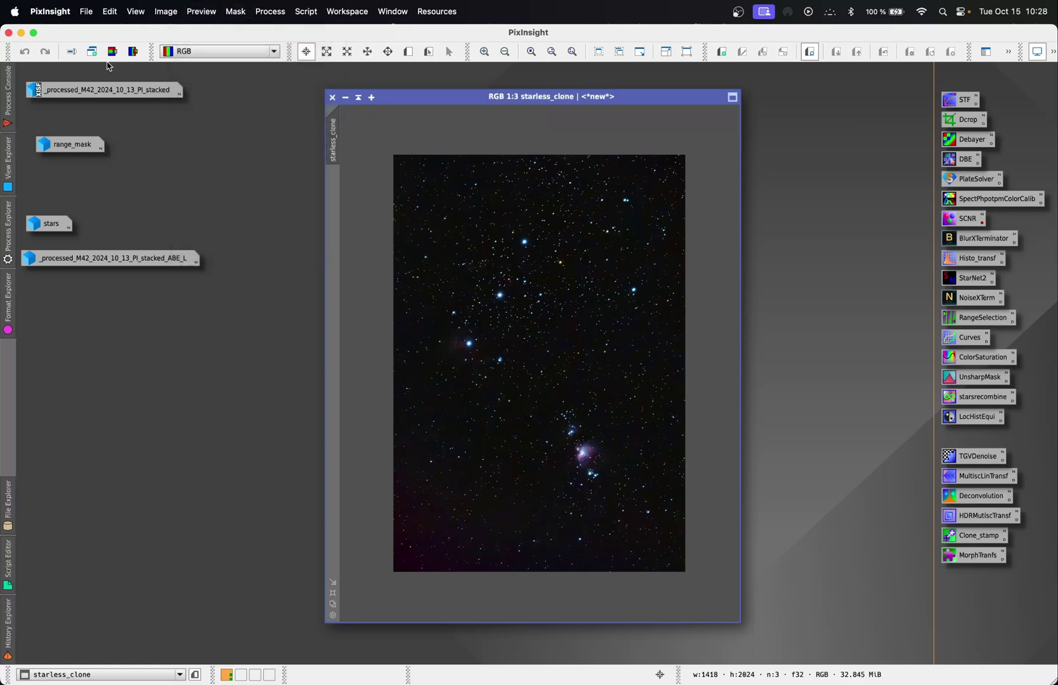
{"action": "left_click", "coordinate": [113, 53]}
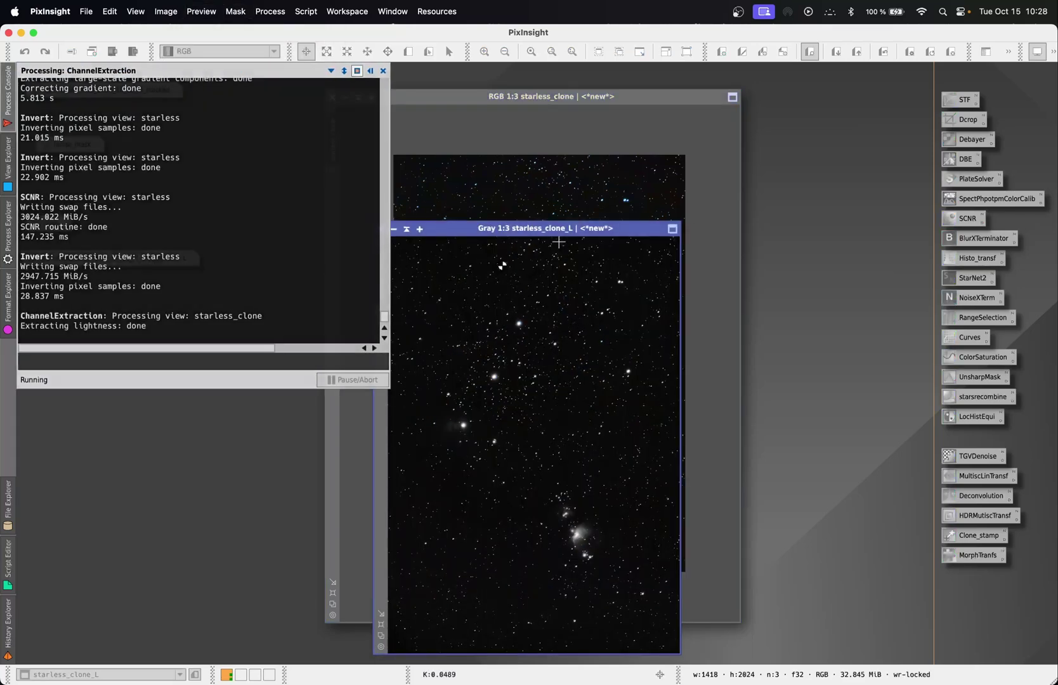
- Stretch starless_clone_L with HistogramTransformation at midtones 0.40759494 using a real-time preview, and close the process and preview
{"action": "double_click", "coordinate": [969, 257]}
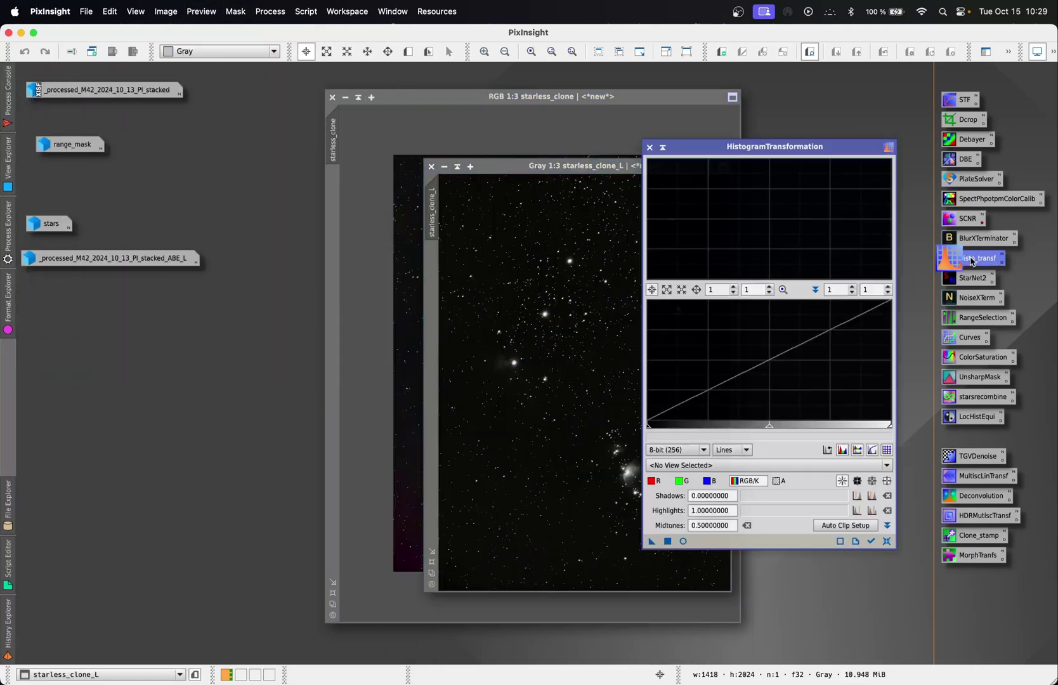
{"action": "left_click", "coordinate": [684, 541]}
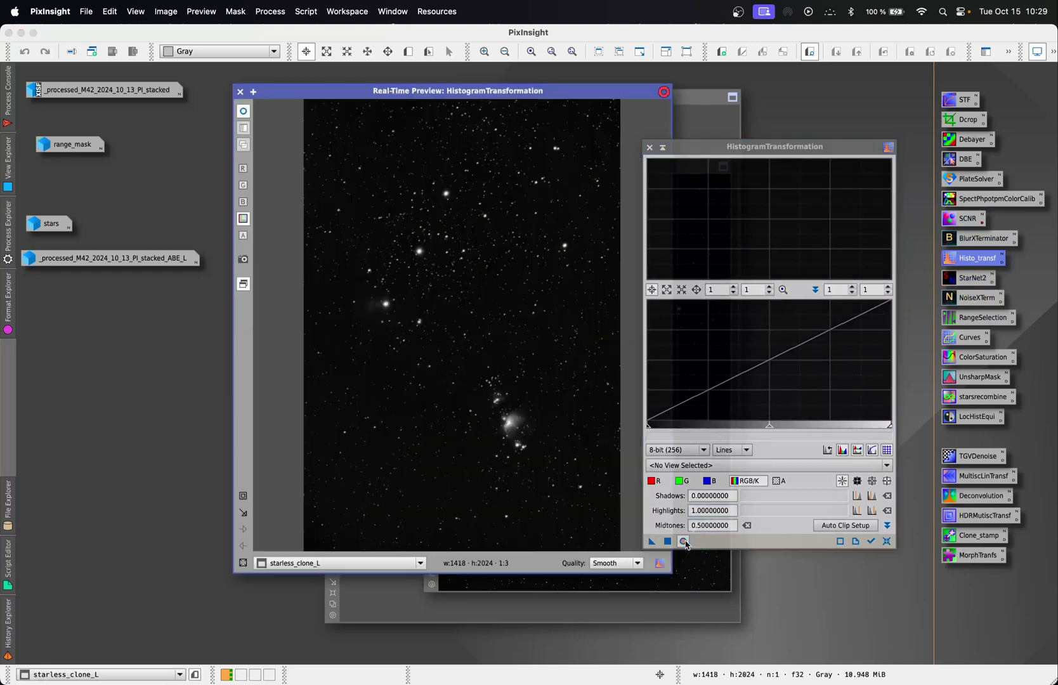
{"action": "left_click", "coordinate": [871, 542]}
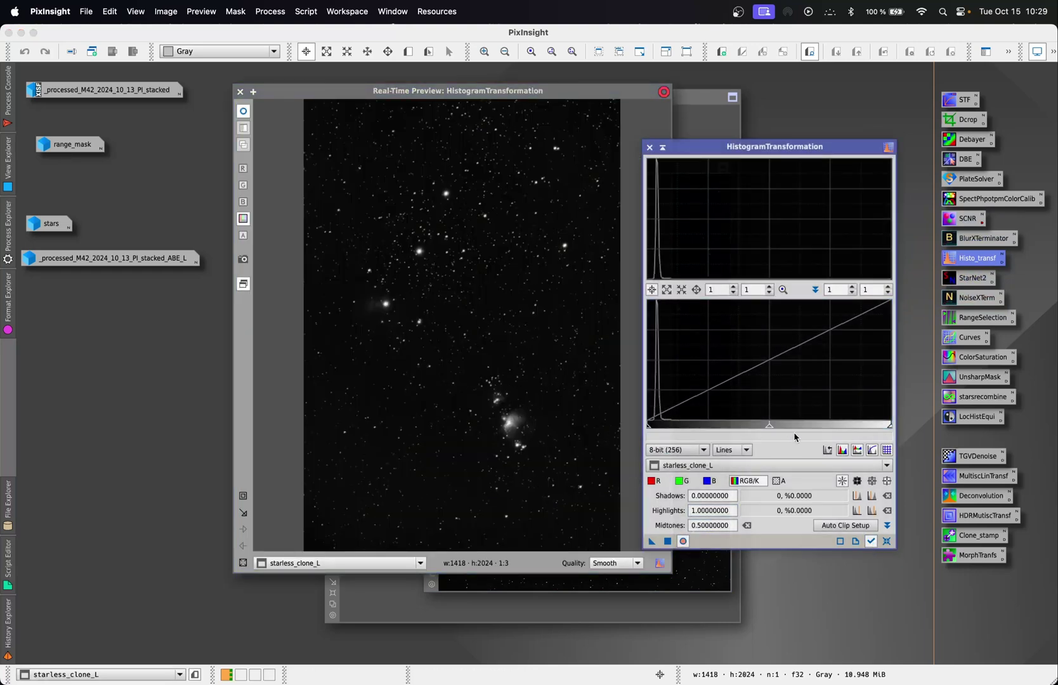
{"action": "left_click_drag", "start_coordinate": [767, 430], "coordinate": [747, 424]}
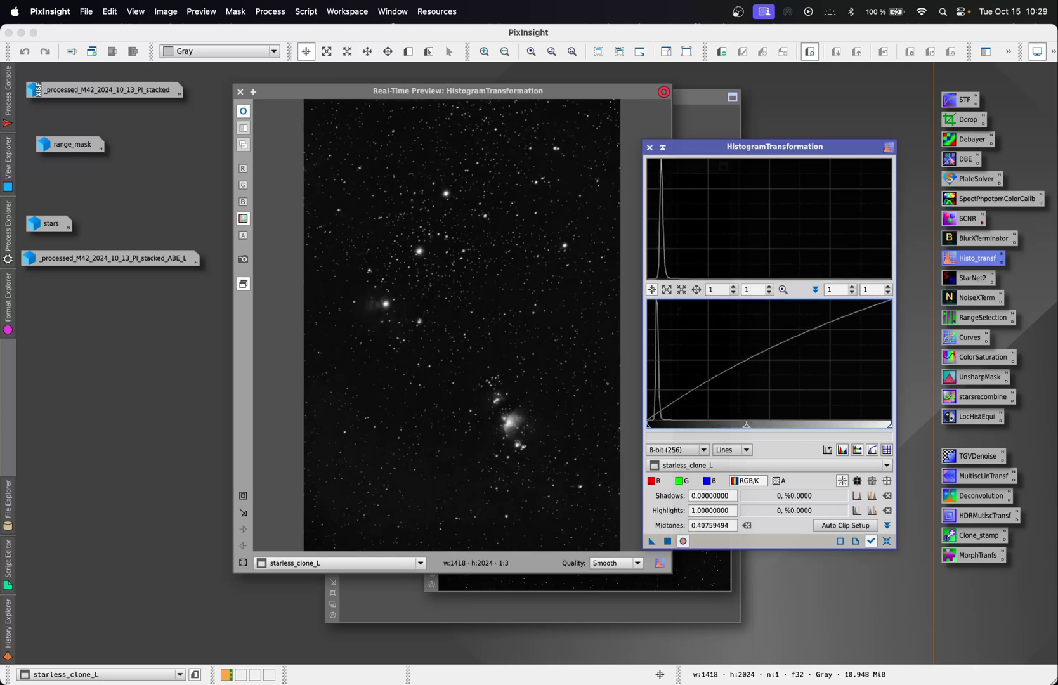
{"action": "left_click", "coordinate": [668, 543]}
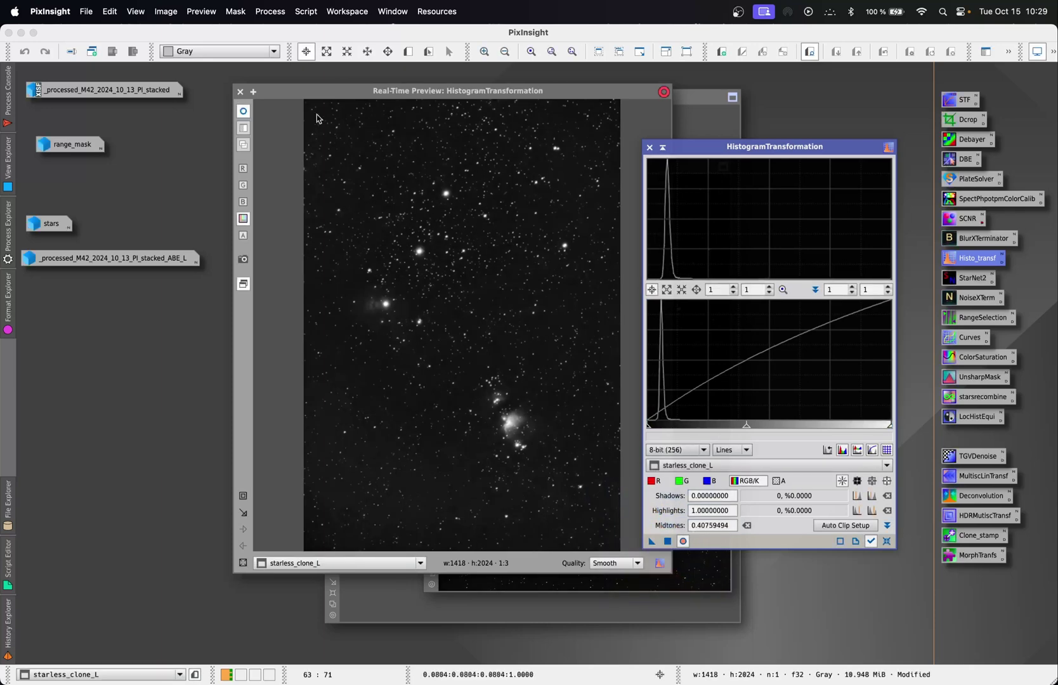
{"action": "left_click", "coordinate": [239, 93]}
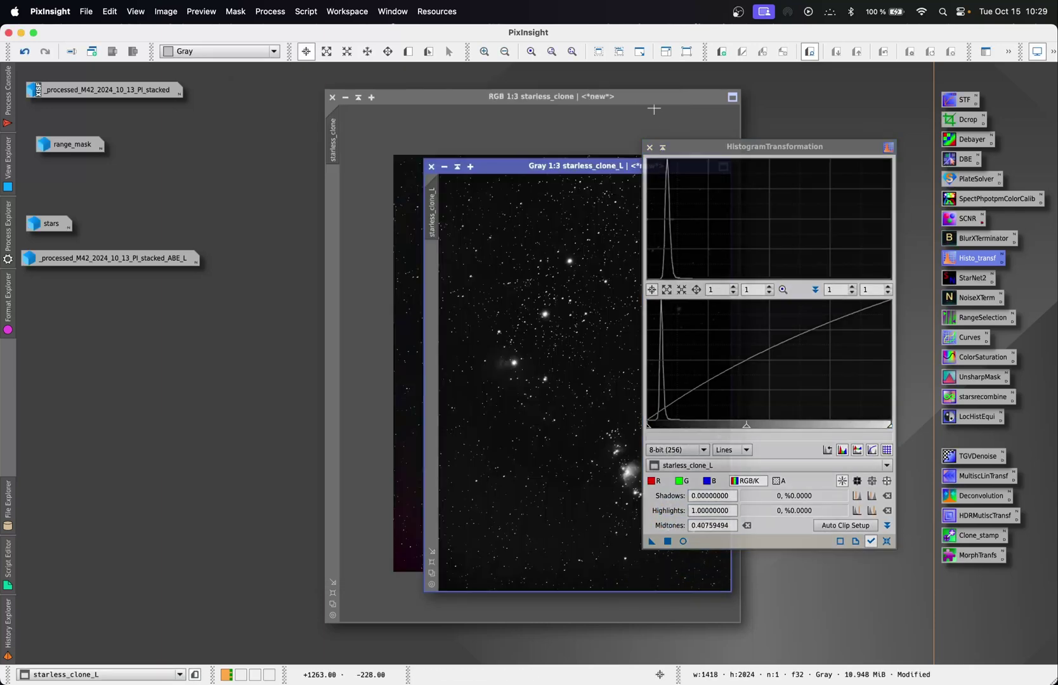
{"action": "left_click", "coordinate": [650, 147]}
- Place starless_clone_L beside the starless_clone image and apply it as that image's mask
{"action": "left_click_drag", "start_coordinate": [566, 172], "coordinate": [744, 120]}
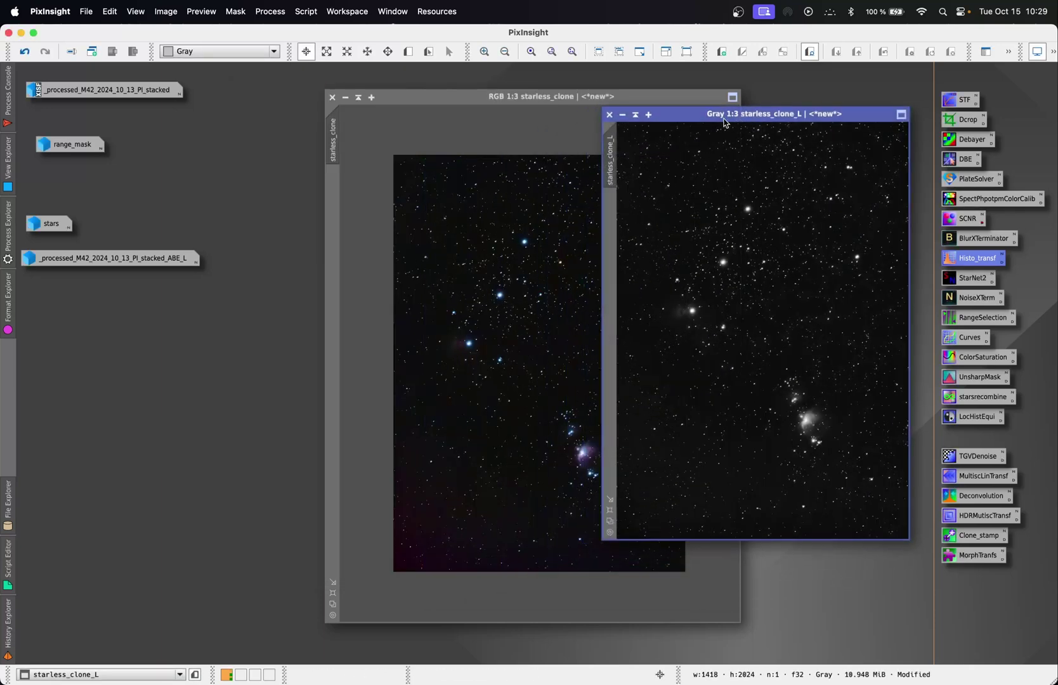
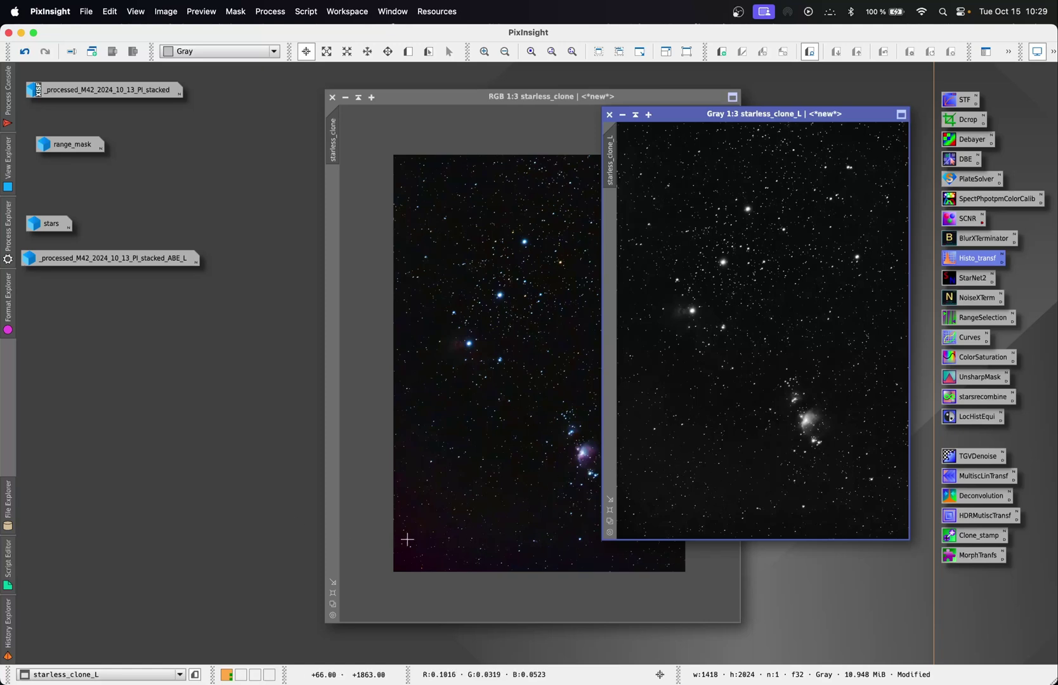
{"action": "mouse_move", "coordinate": [616, 155]}
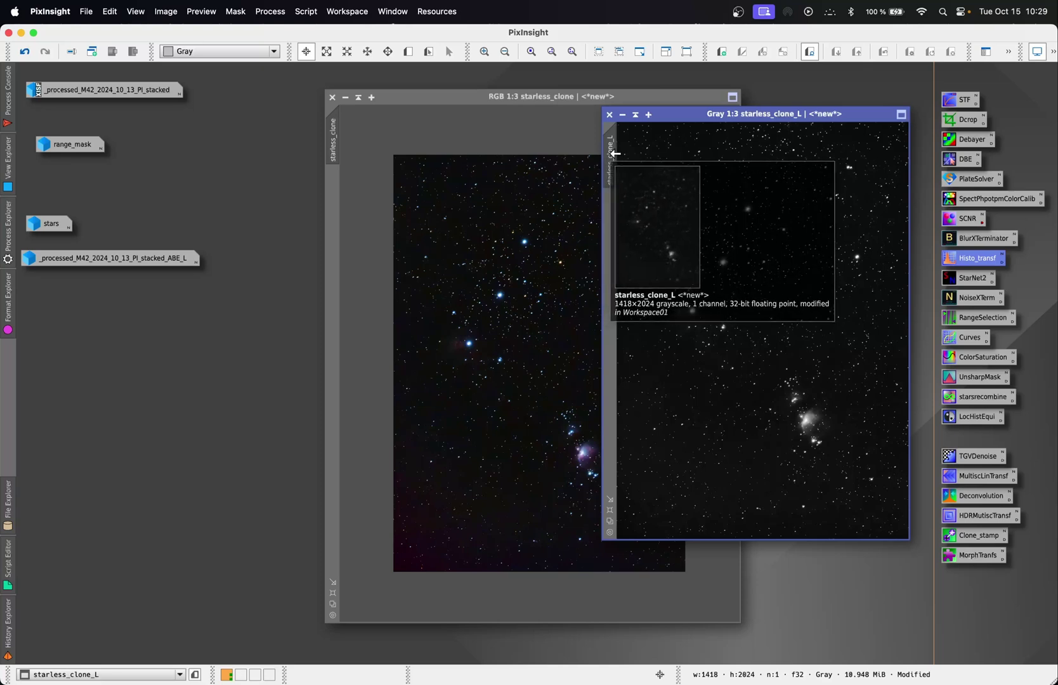
{"action": "left_click_drag", "start_coordinate": [616, 156], "coordinate": [342, 233]}
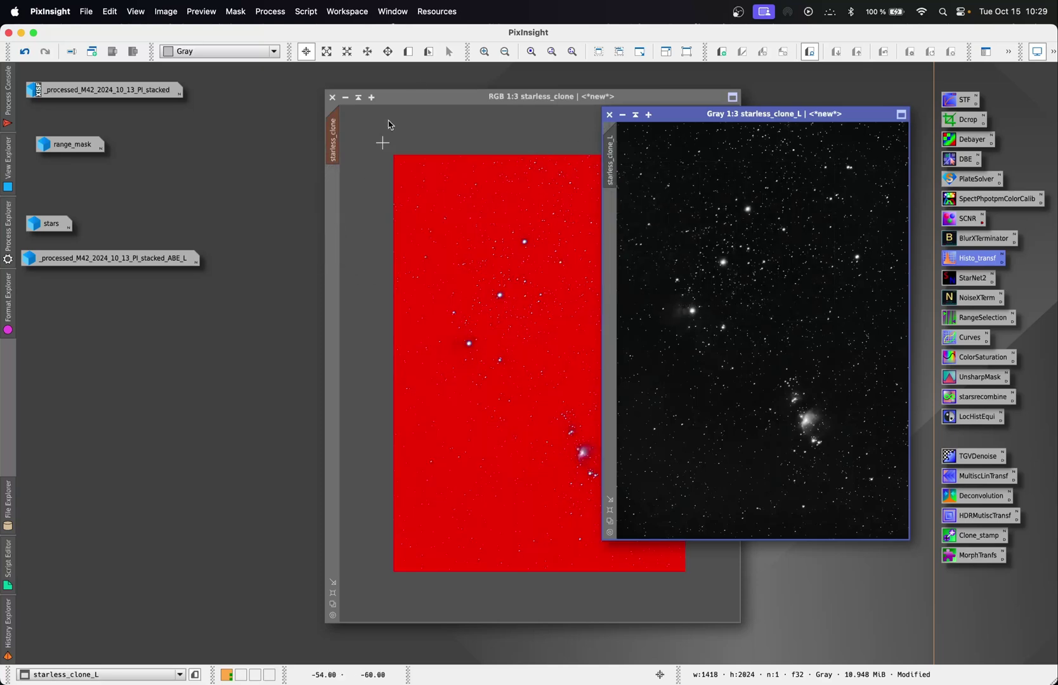
- Move the starless_clone image clear of starless_clone_L, invert its mask, and hide the mask overlay
{"action": "left_click_drag", "start_coordinate": [427, 103], "coordinate": [324, 93]}
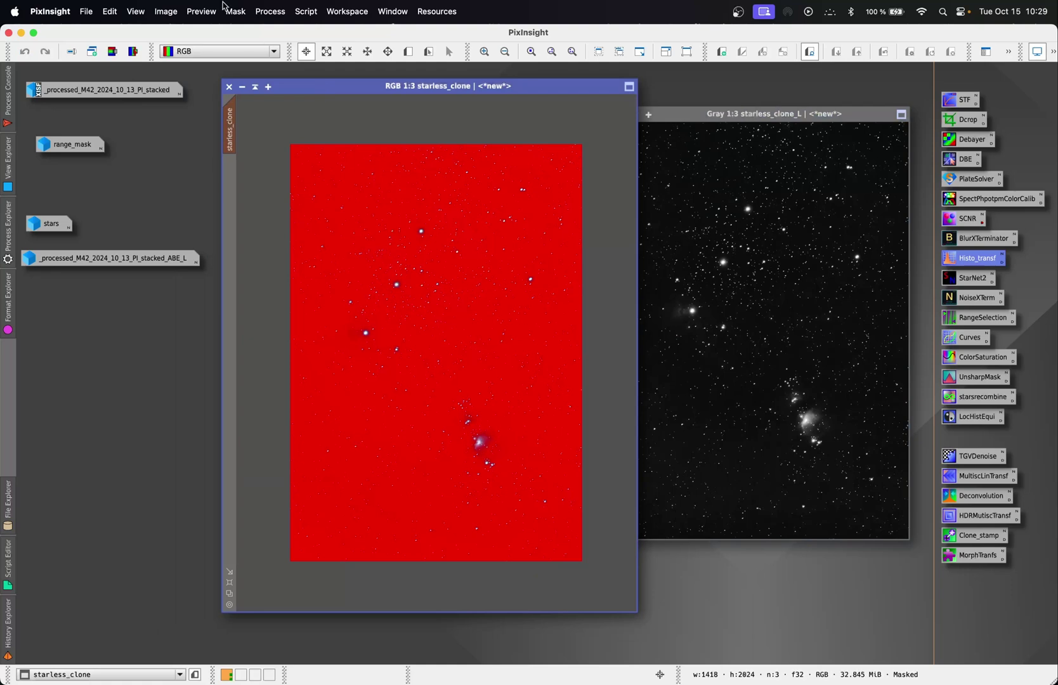
{"action": "left_click", "coordinate": [240, 11]}
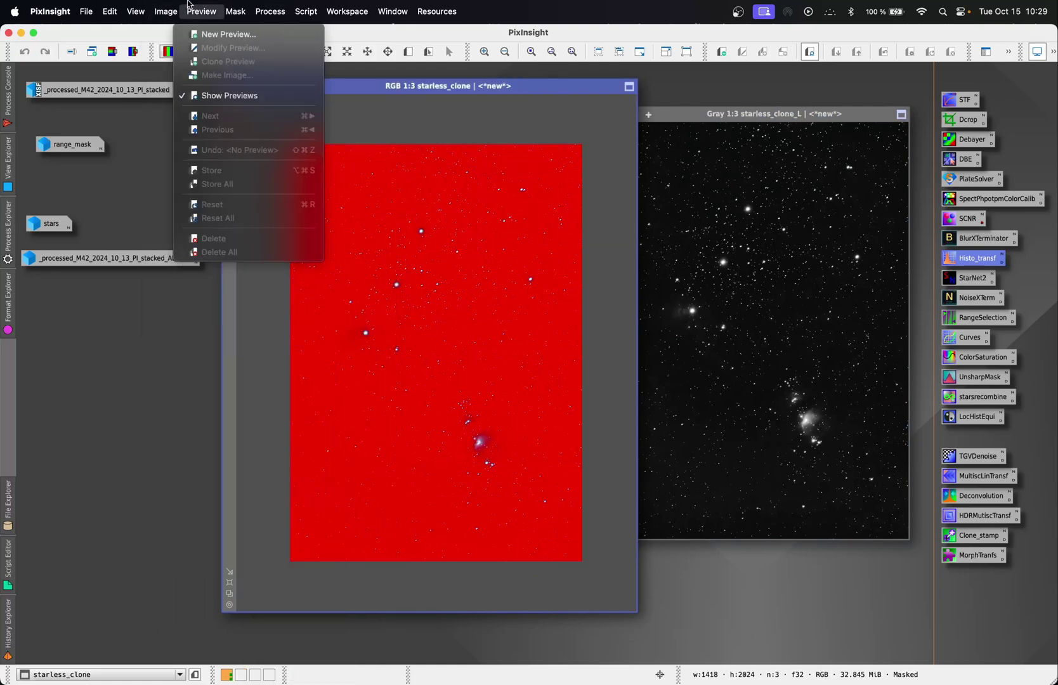
{"action": "left_click", "coordinate": [273, 69]}
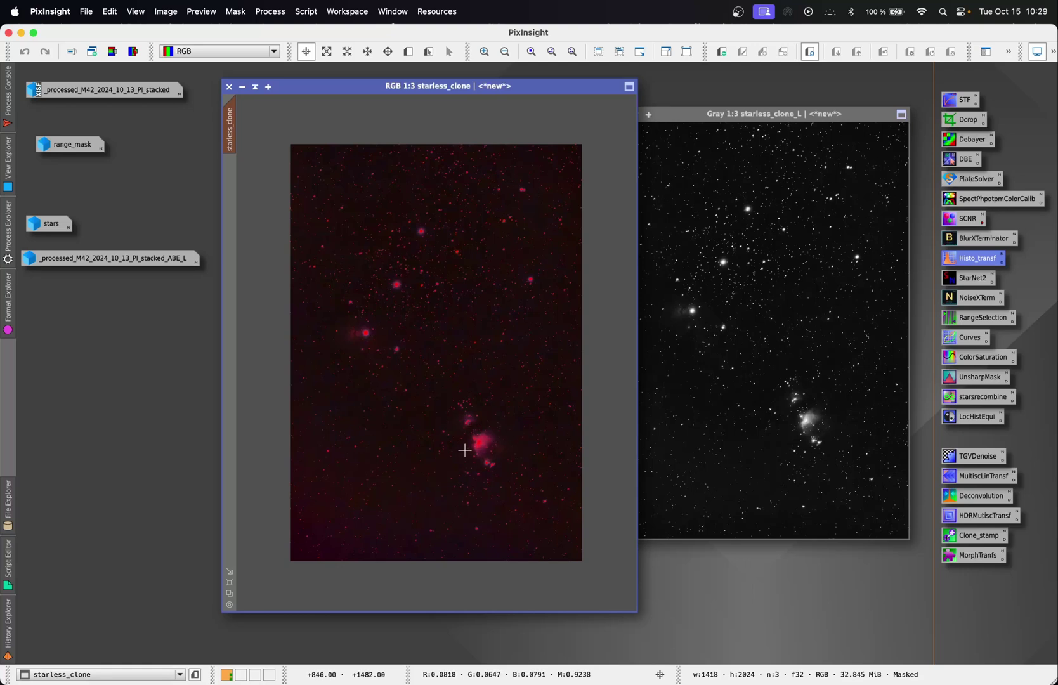
{"action": "left_click", "coordinate": [238, 14]}
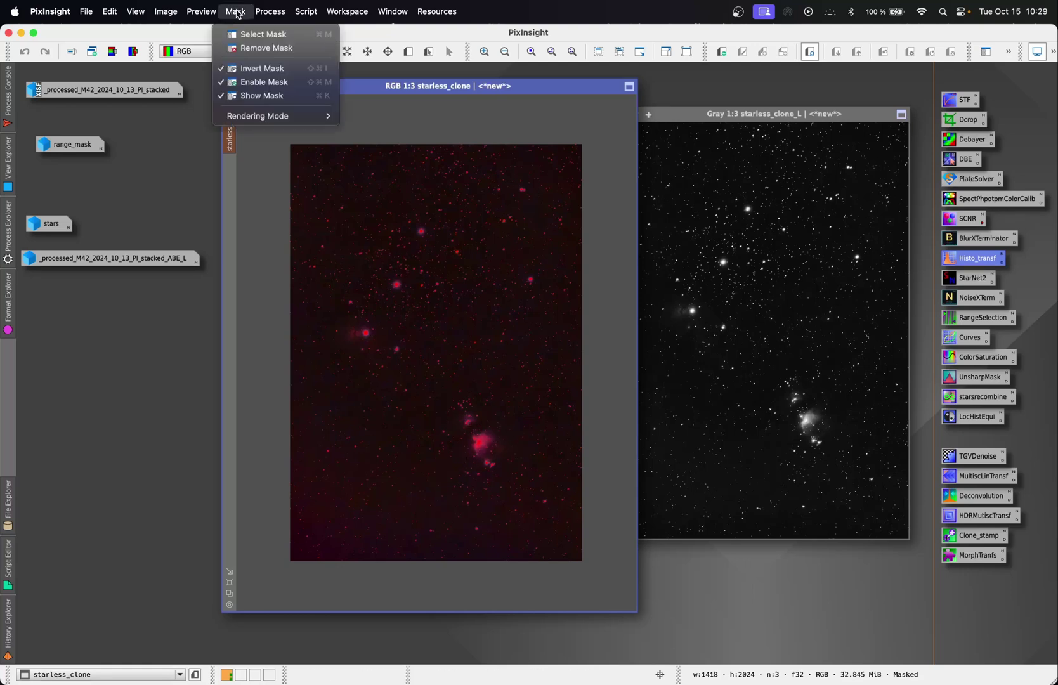
{"action": "left_click", "coordinate": [282, 98]}
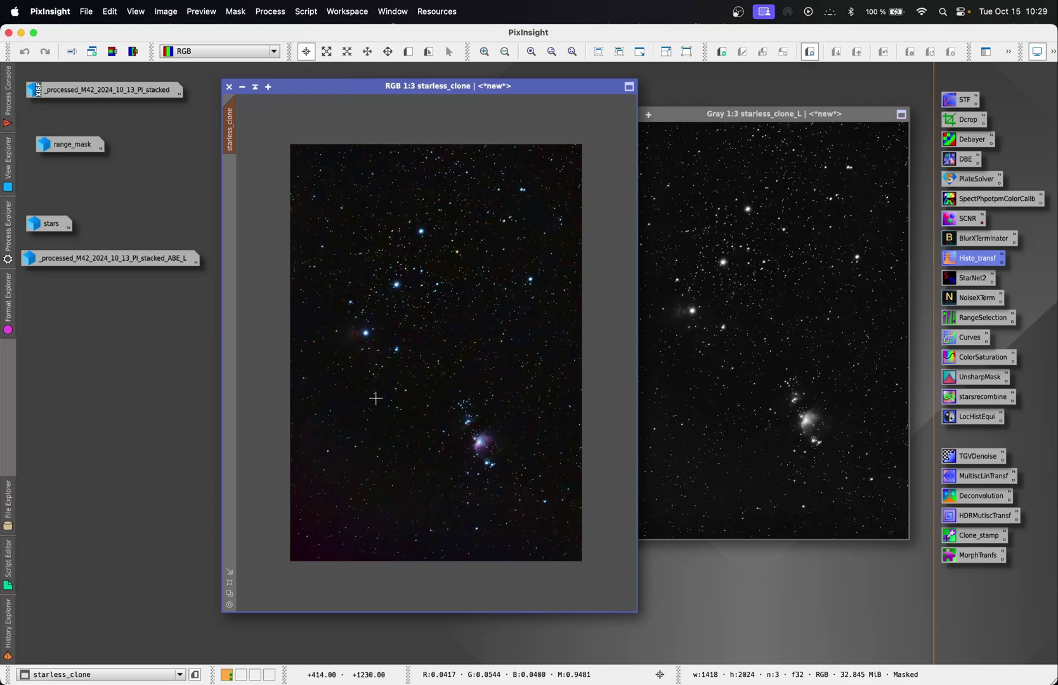
- Apply SCNR to the masked starless_clone image to remove red with the Average Neutral method at amount 0.59
{"action": "double_click", "coordinate": [965, 218]}
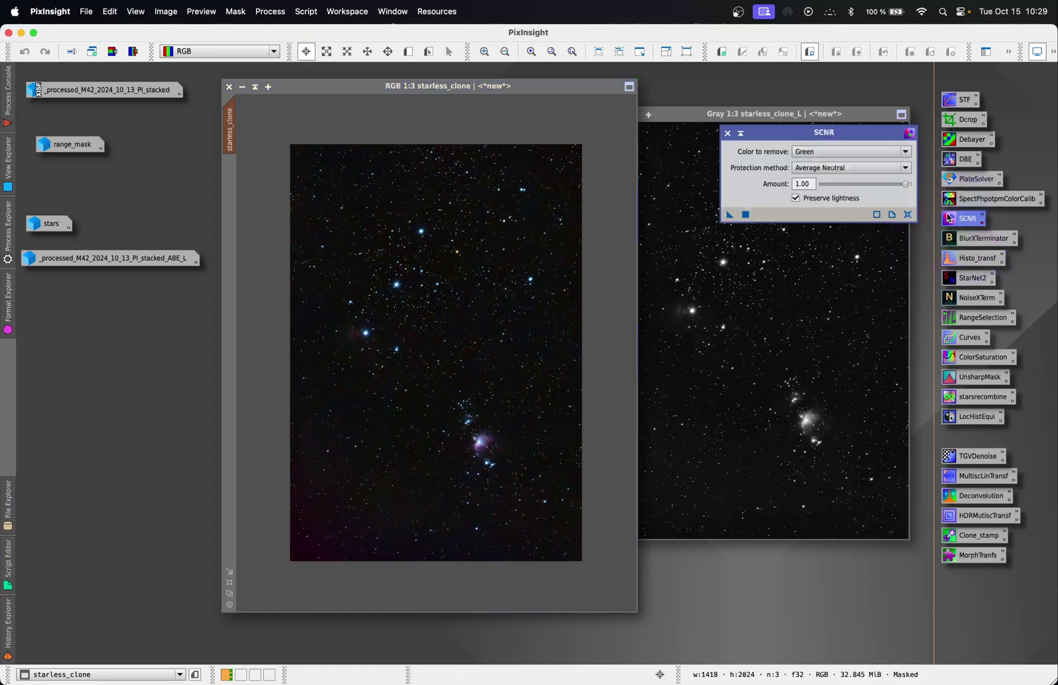
{"action": "left_click", "coordinate": [905, 153]}
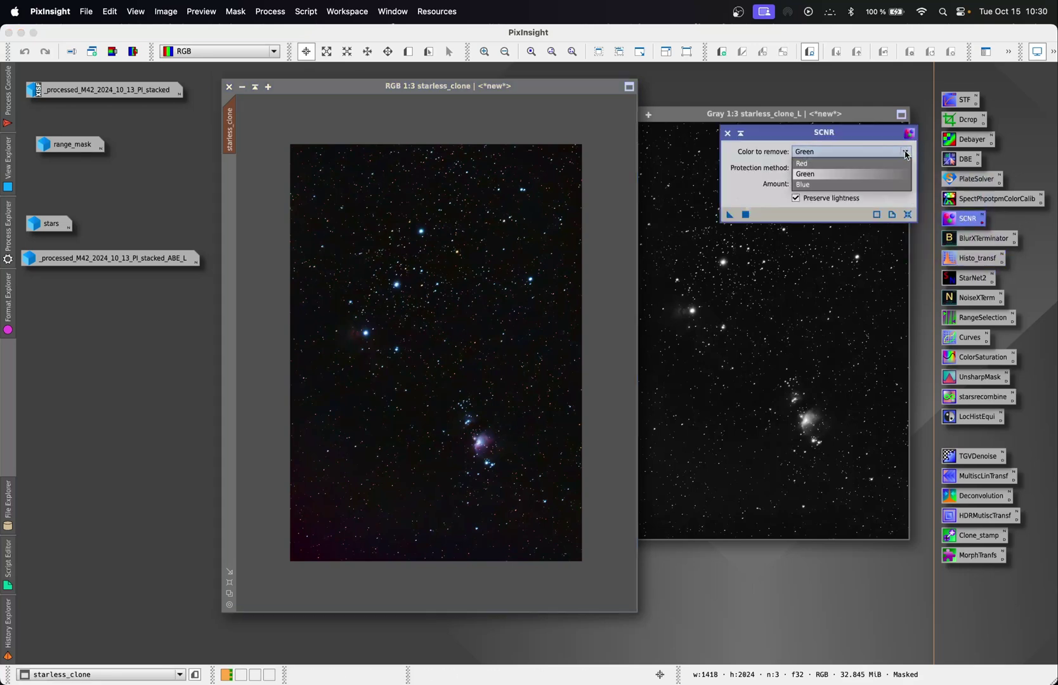
{"action": "left_click", "coordinate": [837, 164]}
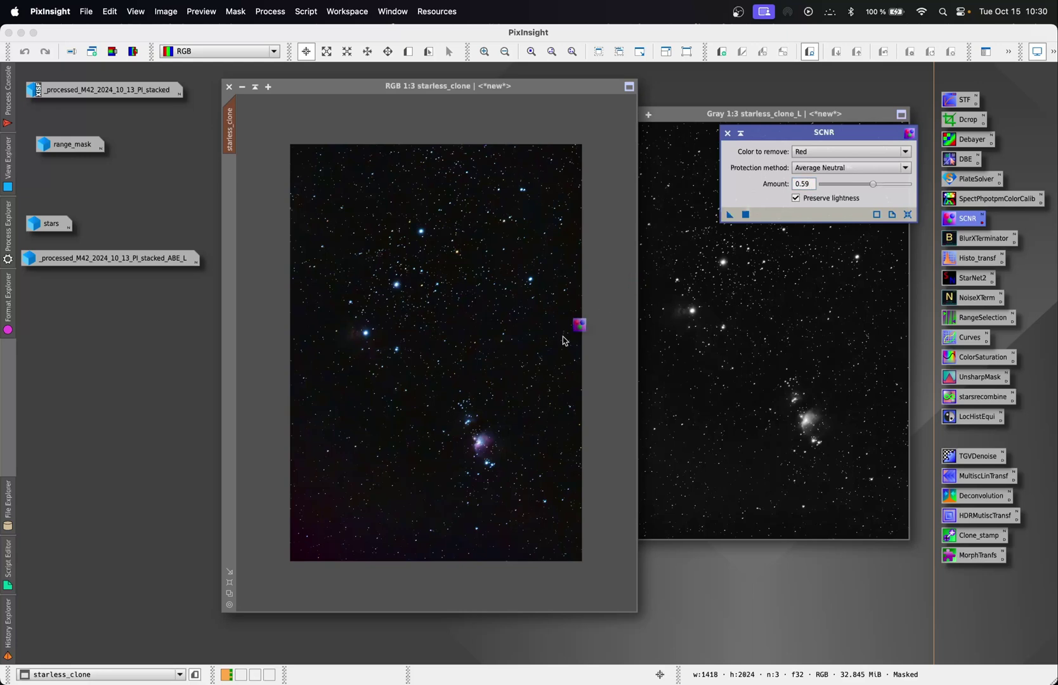
{"action": "left_click_drag", "start_coordinate": [563, 340], "coordinate": [414, 436]}
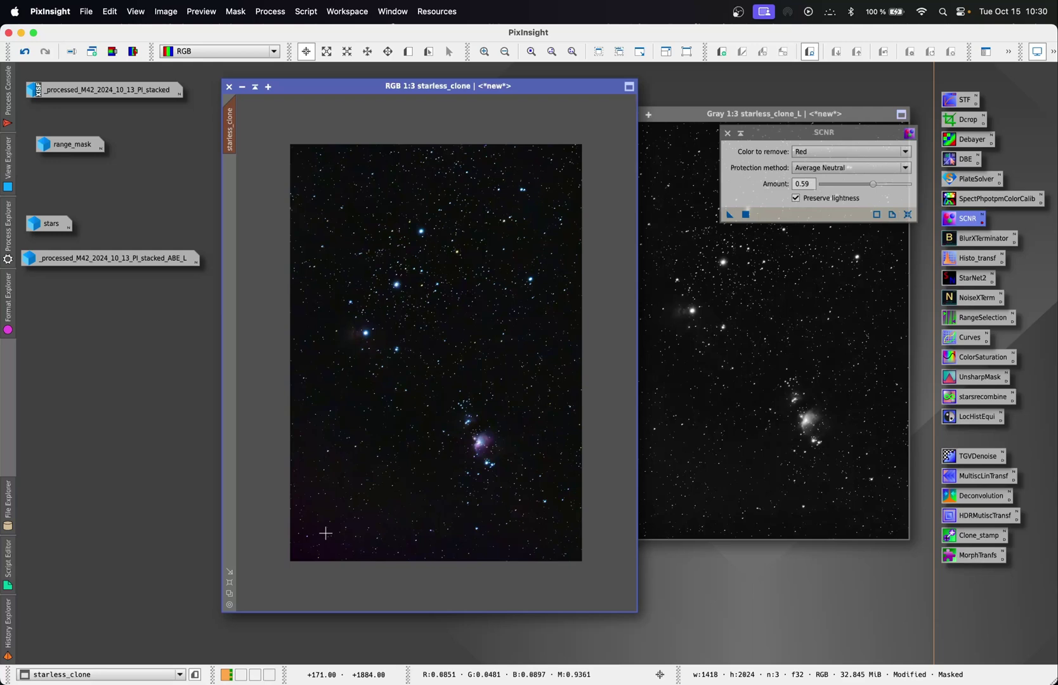
- Enlarge the starless_clone image and compare it before and after the red SCNR by repeatedly undoing and redoing it
{"action": "scroll", "coordinate": [325, 533], "scroll_direction": "up", "scroll_amount": 1}
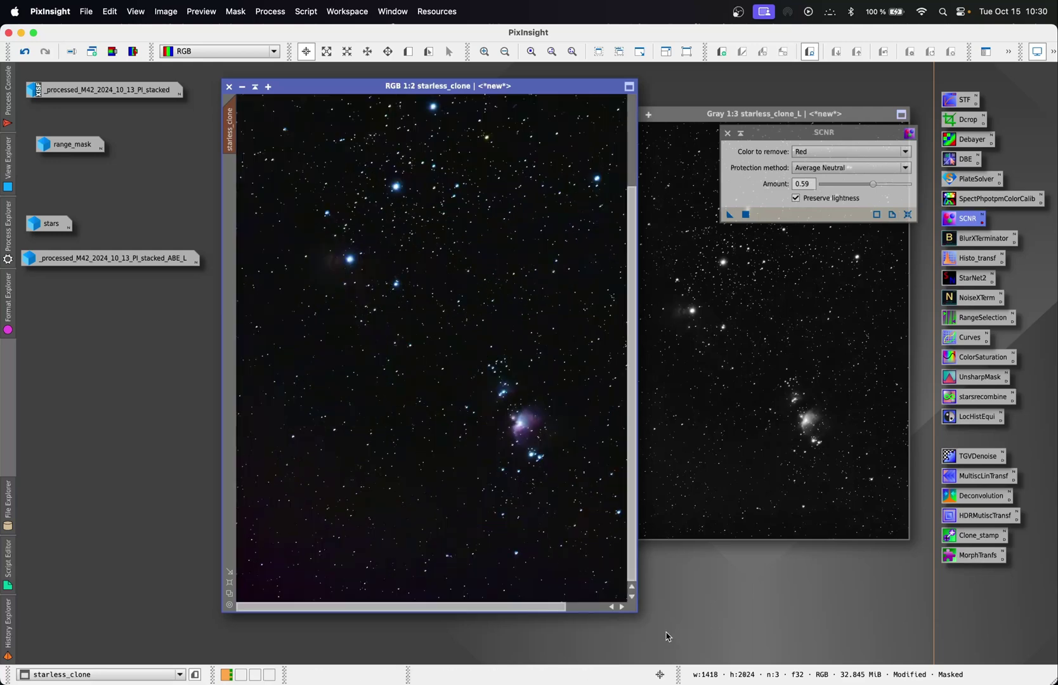
{"action": "left_click_drag", "start_coordinate": [636, 612], "coordinate": [870, 663]}
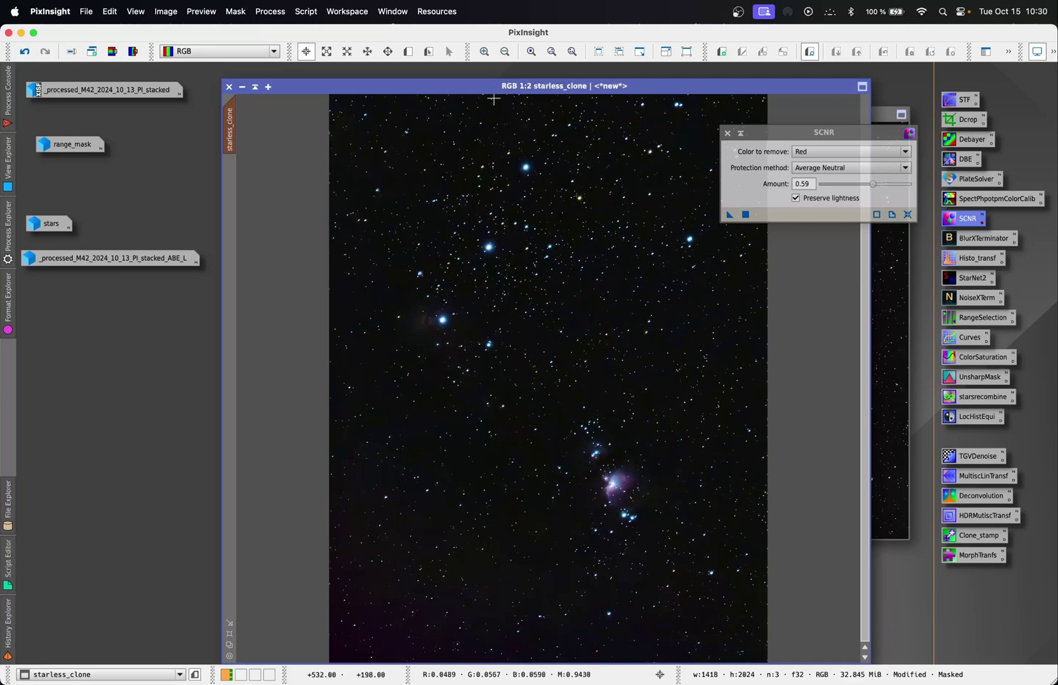
{"action": "left_click_drag", "start_coordinate": [476, 88], "coordinate": [450, 65]}
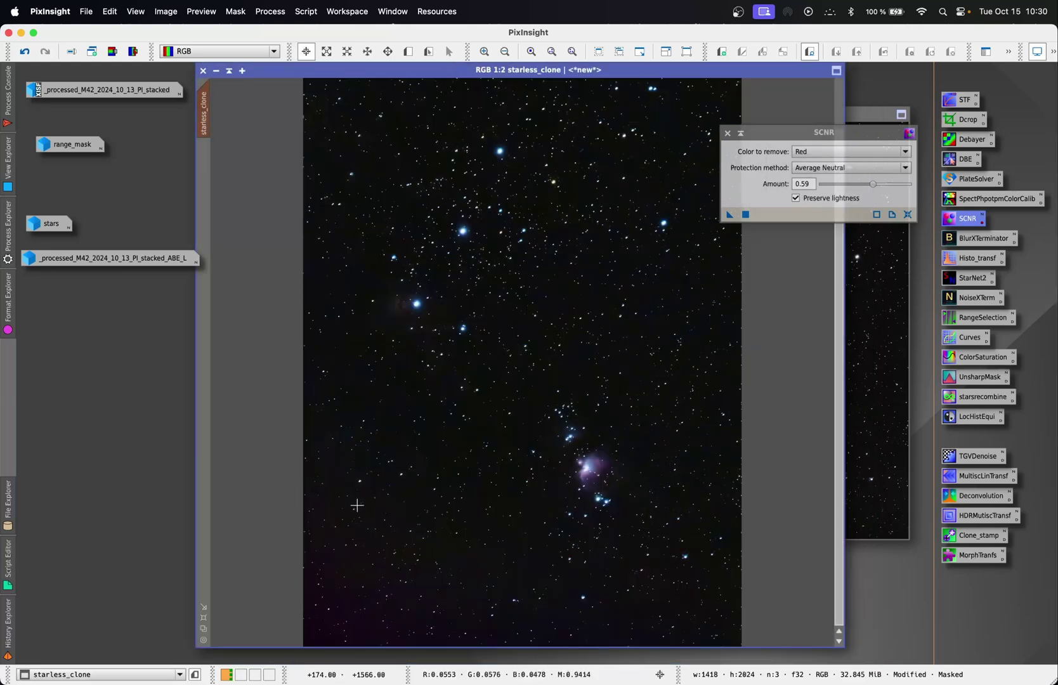
{"action": "left_click", "coordinate": [28, 55]}
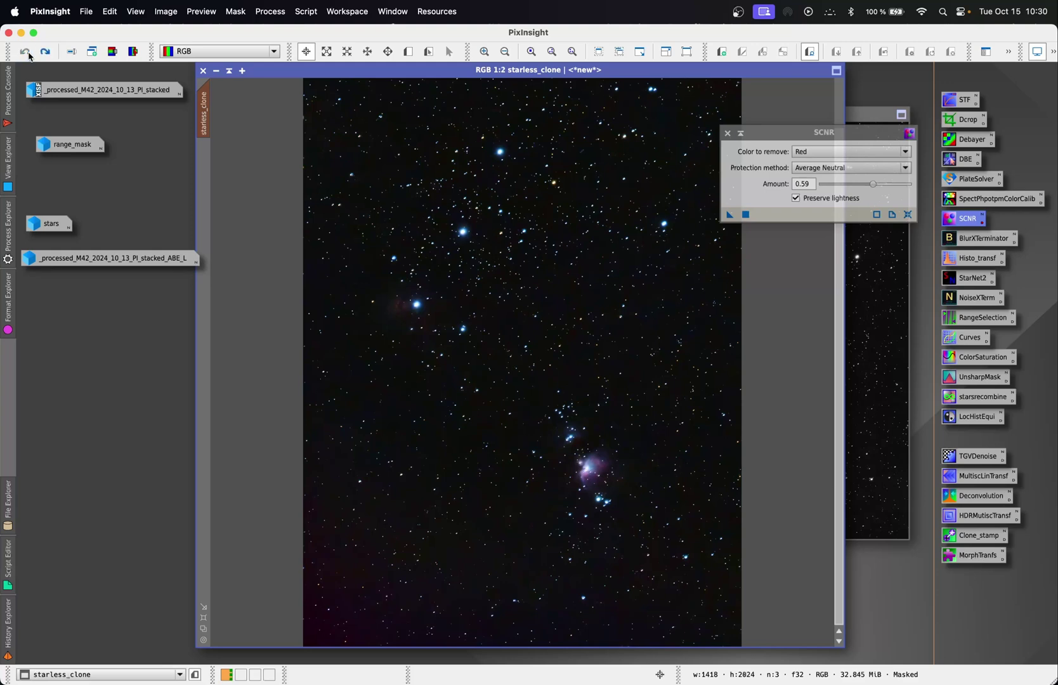
{"action": "left_click", "coordinate": [46, 52]}
{"action": "left_click", "coordinate": [25, 53]}
{"action": "left_click", "coordinate": [46, 52]}
{"action": "scroll", "coordinate": [398, 303], "scroll_direction": "up", "scroll_amount": 3}
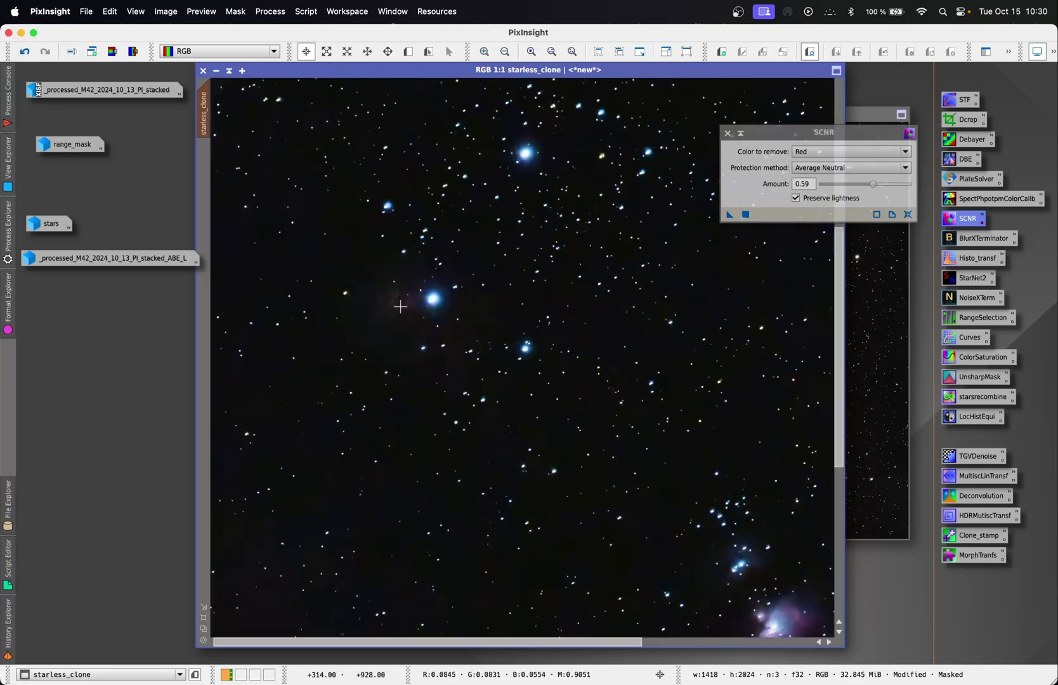
{"action": "scroll", "coordinate": [400, 306], "scroll_direction": "up", "scroll_amount": 1}
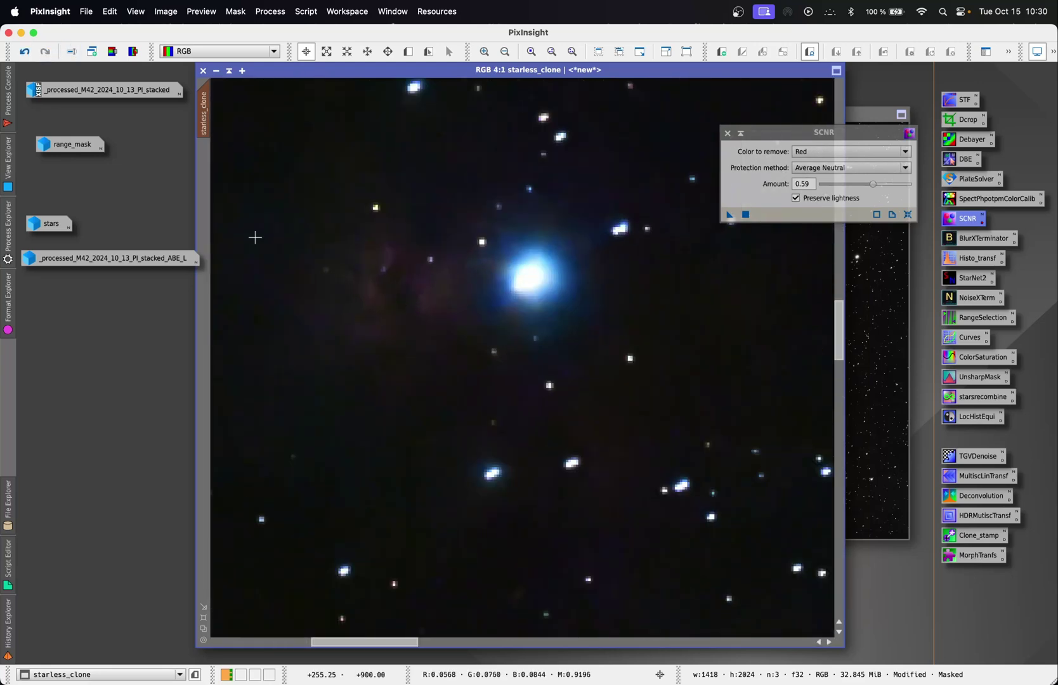
- Compare the nebulosity beside the bright star once more, undo the red SCNR, and close the process
{"action": "left_click", "coordinate": [24, 54]}
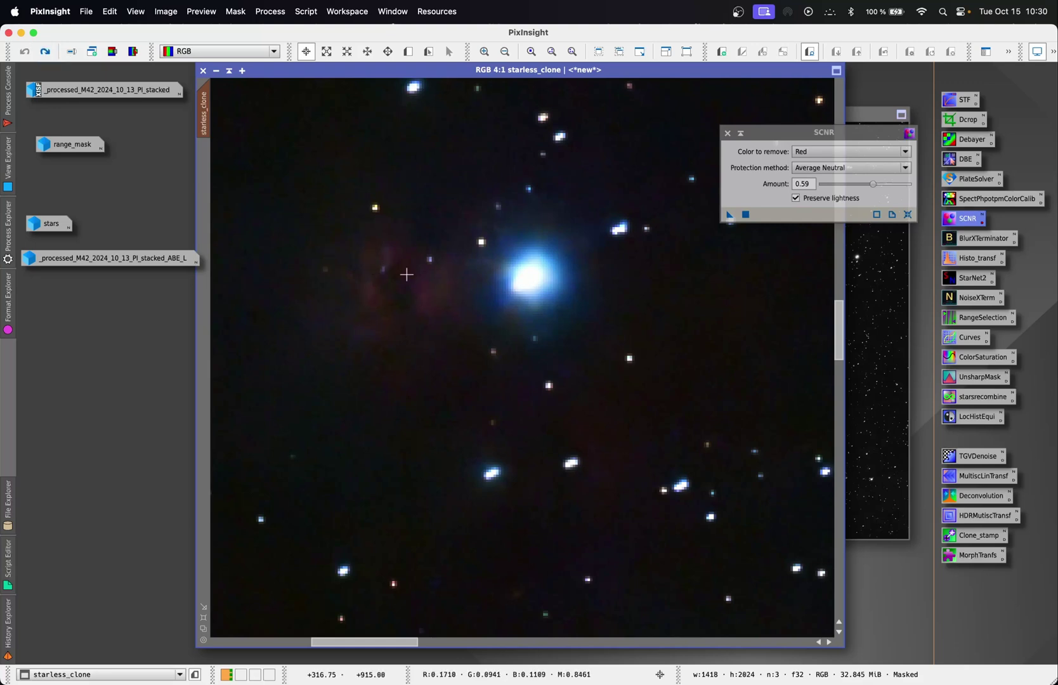
{"action": "left_click", "coordinate": [48, 51]}
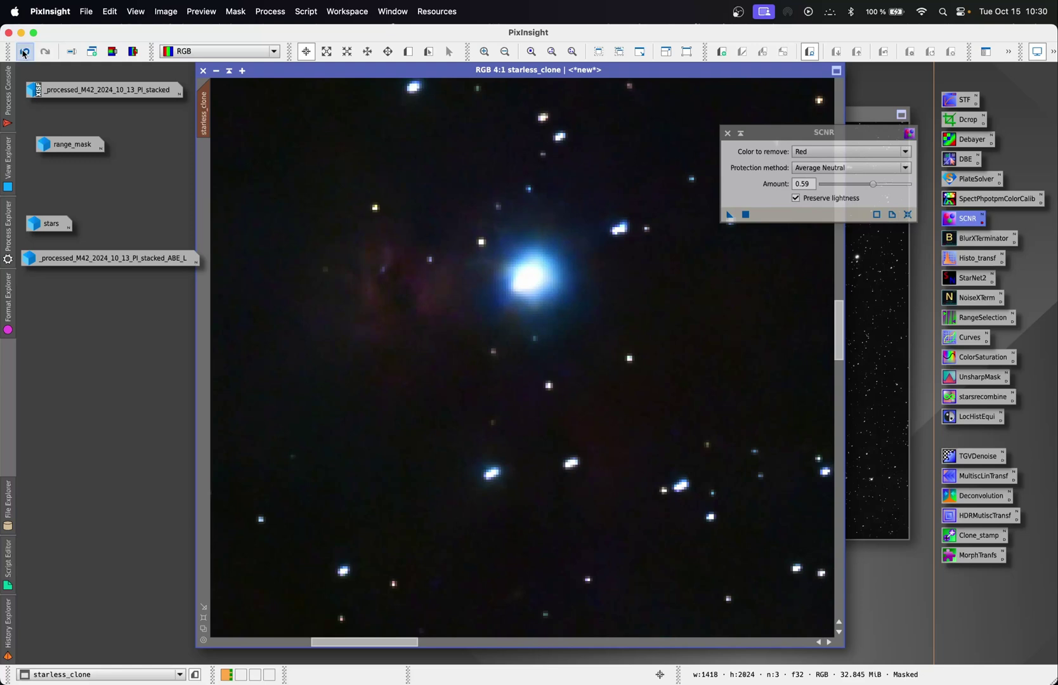
{"action": "right_click", "coordinate": [512, 201]}
{"action": "left_click", "coordinate": [618, 481]}
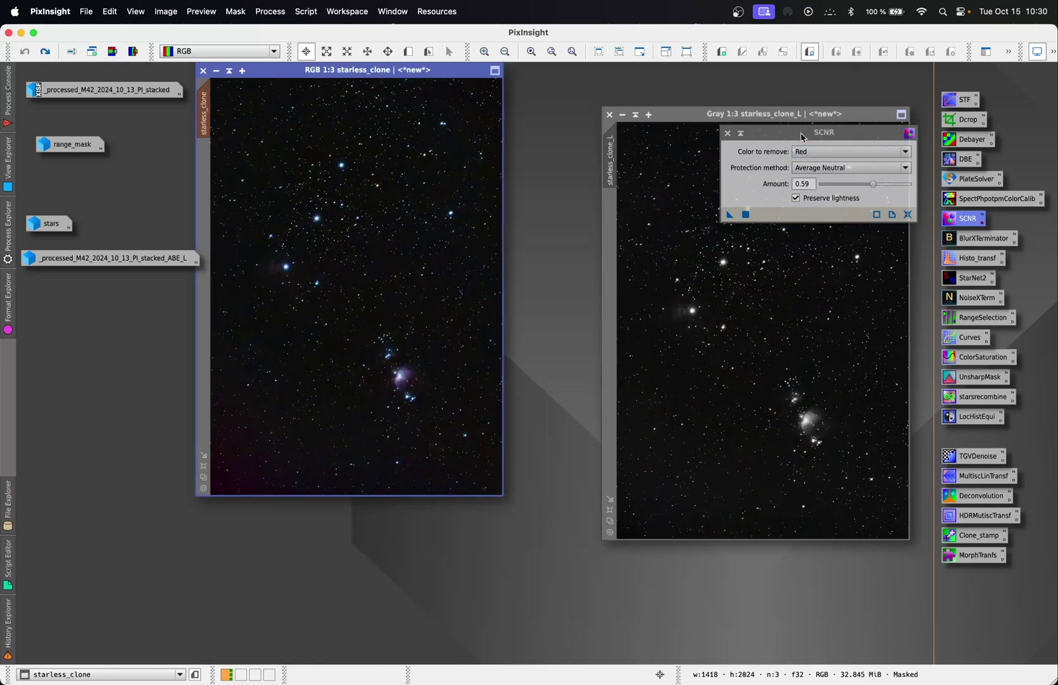
{"action": "left_click", "coordinate": [727, 134]}
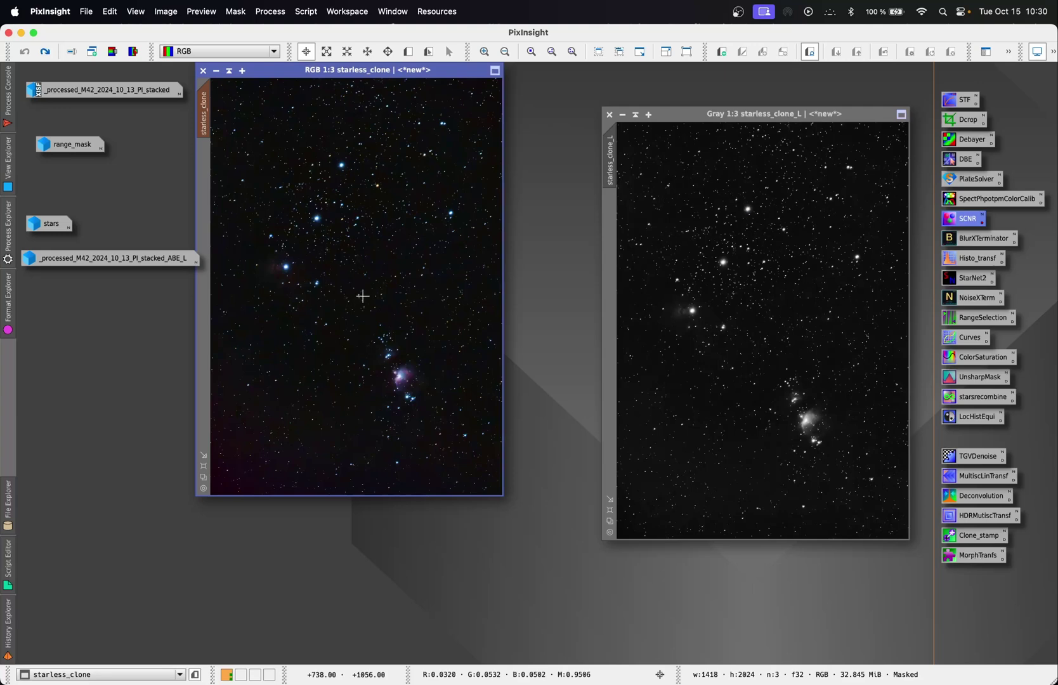
- Remove the lightness mask from the starless_clone image
{"action": "left_click", "coordinate": [241, 13]}
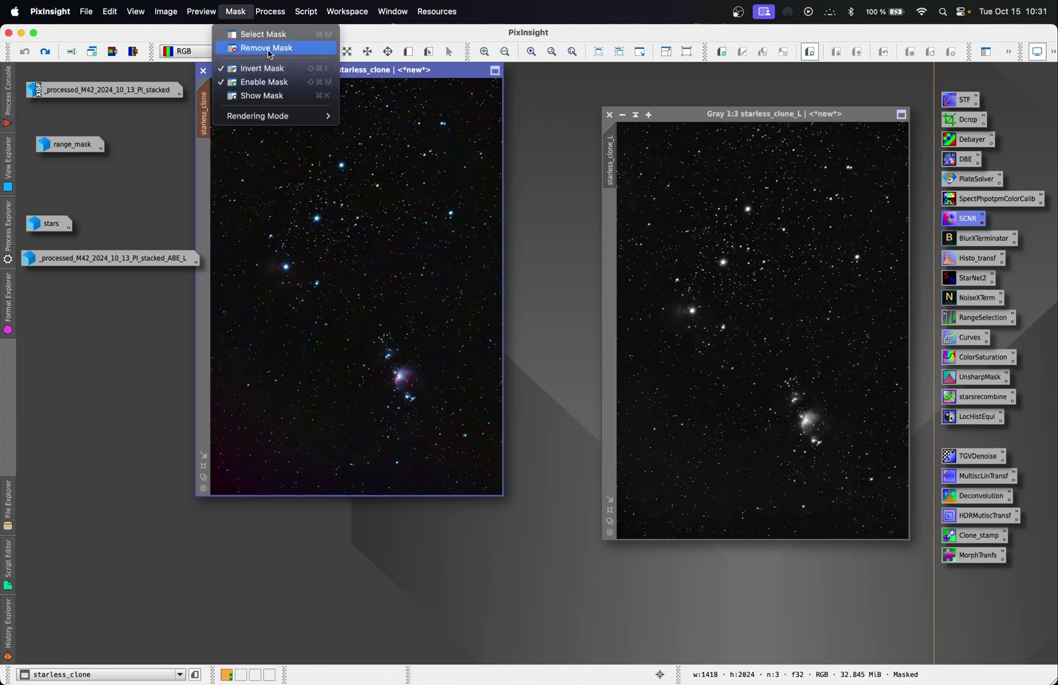
{"action": "left_click", "coordinate": [246, 48]}
- Reset RangeSelection with a real-time preview of starless_clone, and set the lower limit to 0.05 and smoothness to 16.5
{"action": "left_click", "coordinate": [237, 13]}
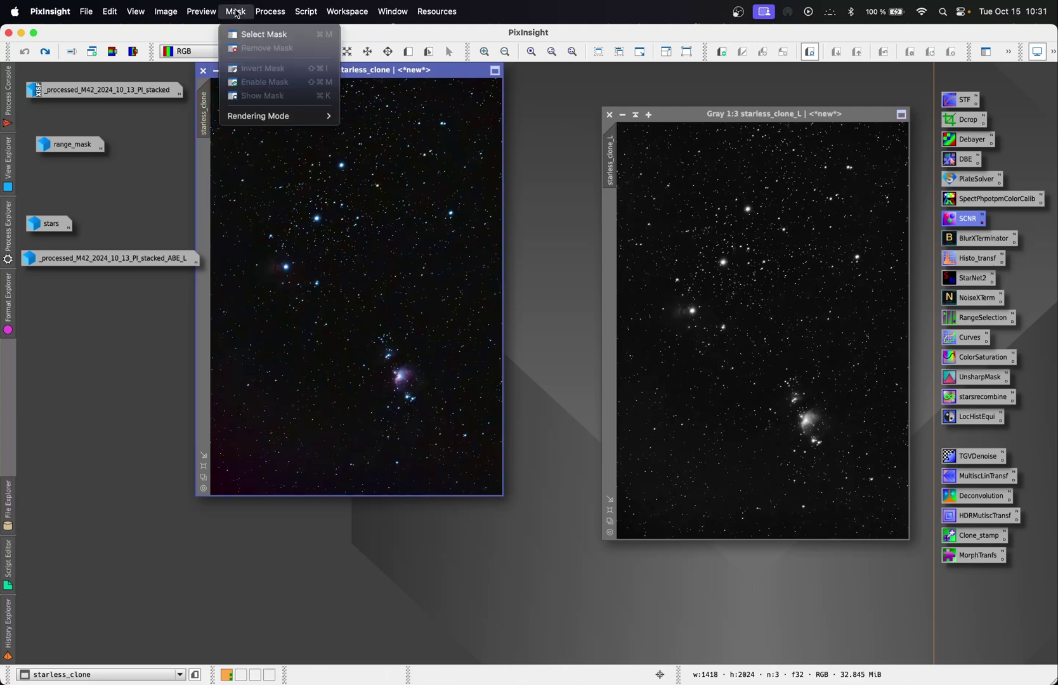
{"action": "mouse_move", "coordinate": [261, 13]}
{"action": "mouse_move", "coordinate": [317, 33]}
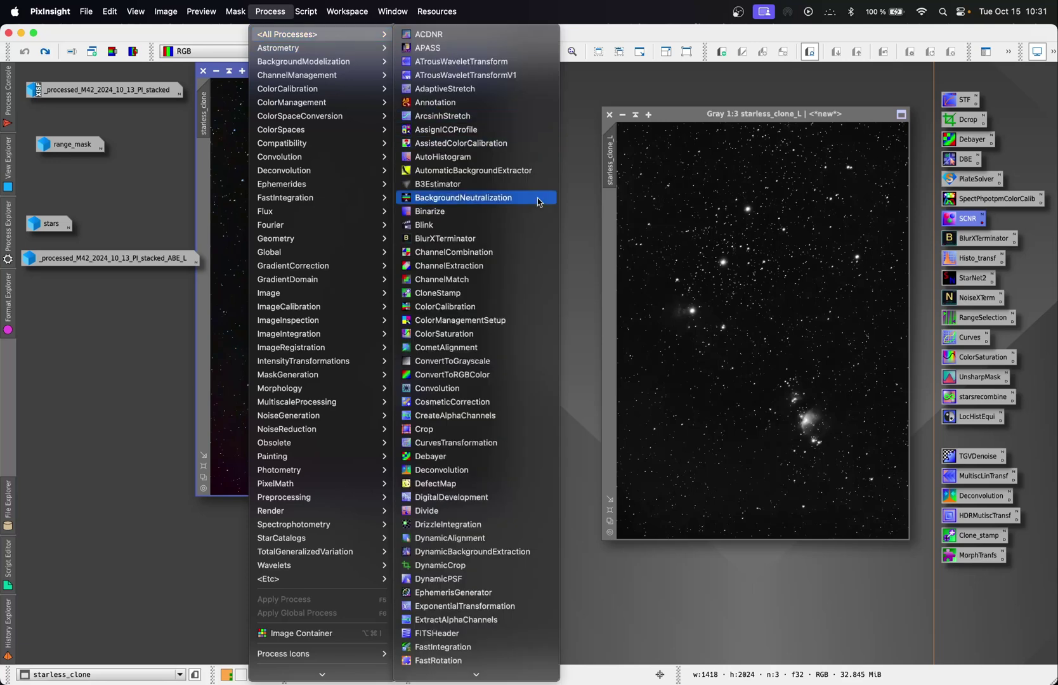
{"action": "key", "text": "r"}
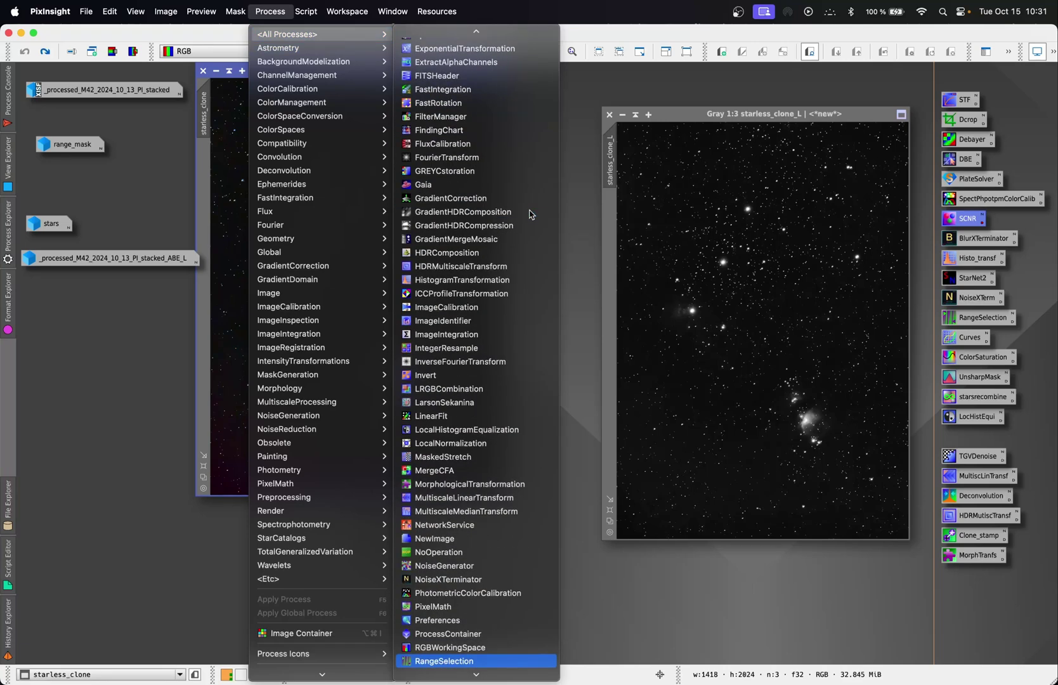
{"action": "key", "text": "Return"}
{"action": "left_click", "coordinate": [698, 278]}
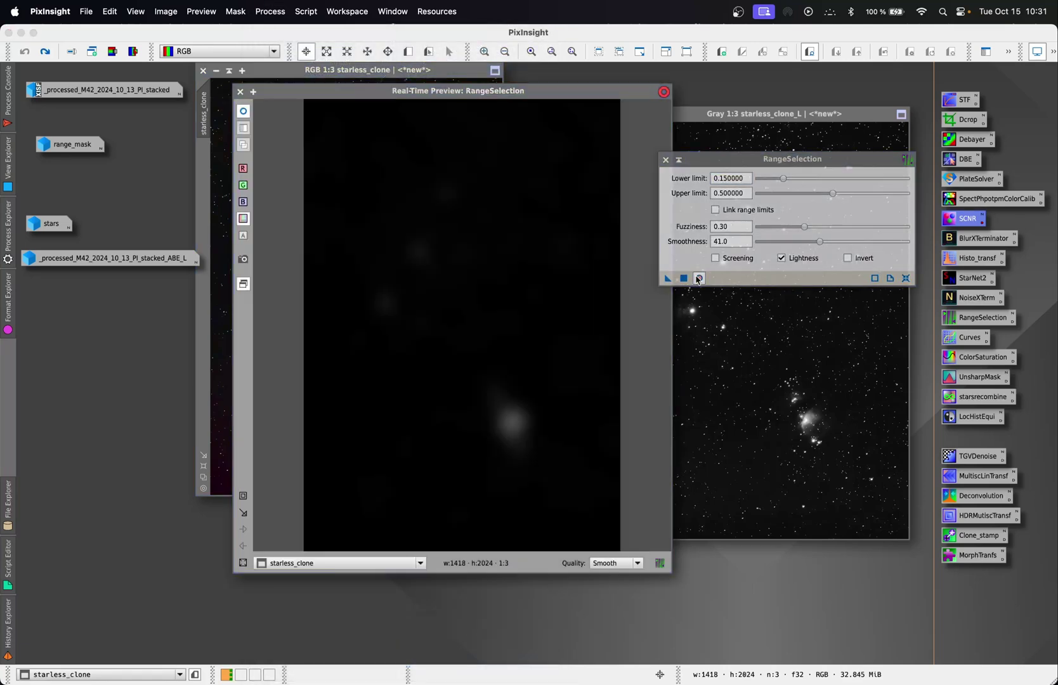
{"action": "left_click", "coordinate": [905, 278]}
{"action": "left_click_drag", "start_coordinate": [760, 179], "coordinate": [770, 180]}
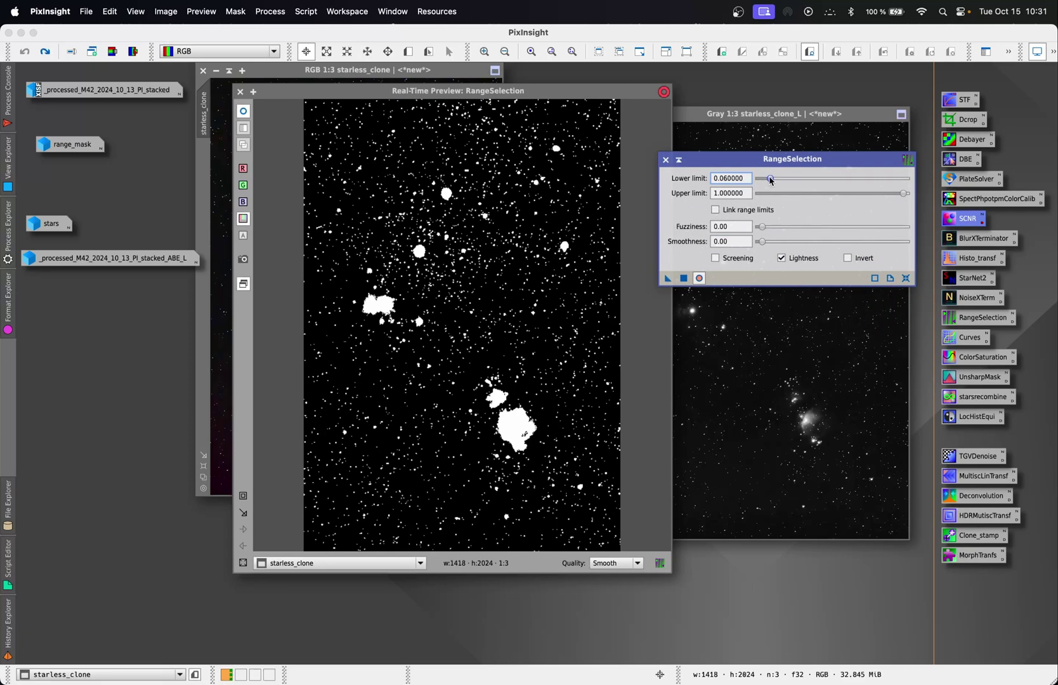
{"action": "left_click_drag", "start_coordinate": [771, 180], "coordinate": [769, 180]}
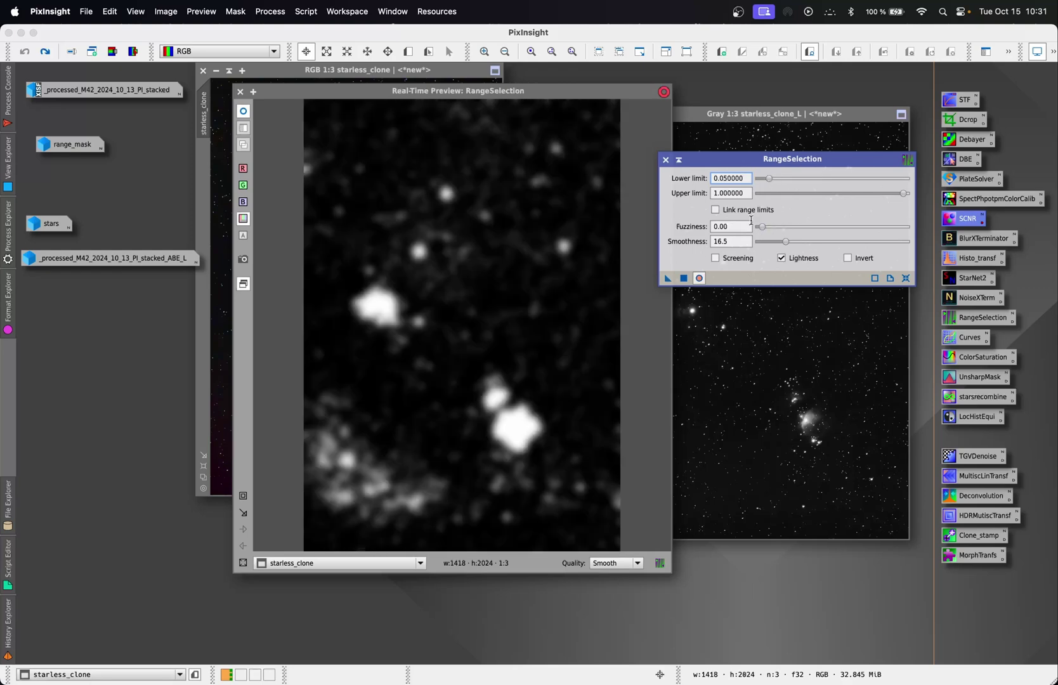
- Generate the range mask from the current RangeSelection settings and close the preview and process
{"action": "left_click", "coordinate": [683, 278]}
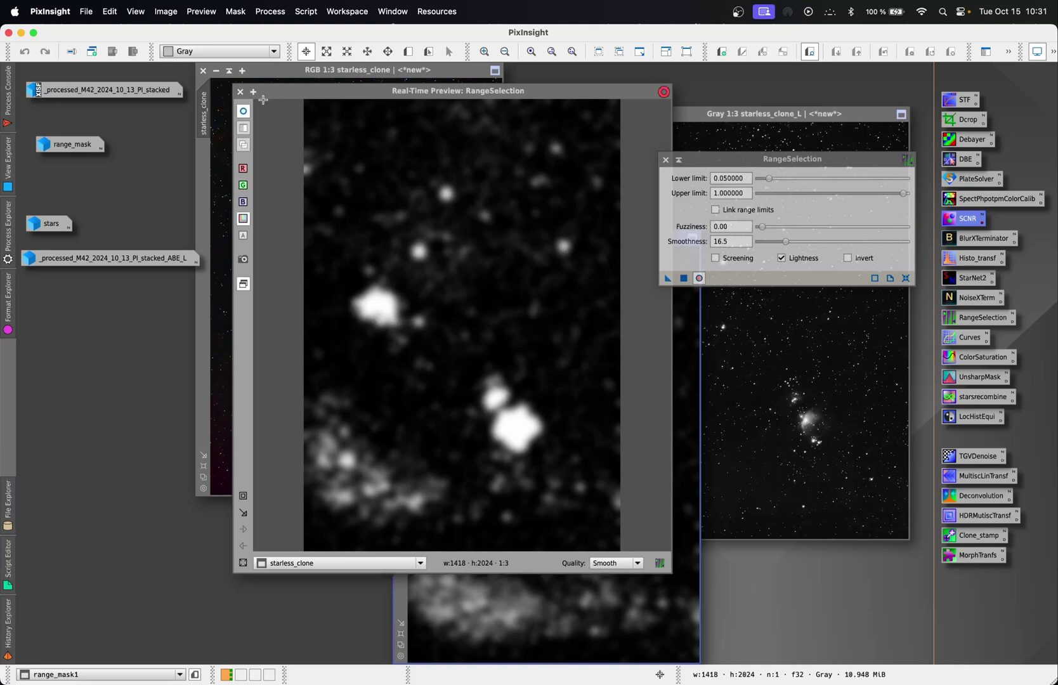
{"action": "left_click", "coordinate": [240, 92]}
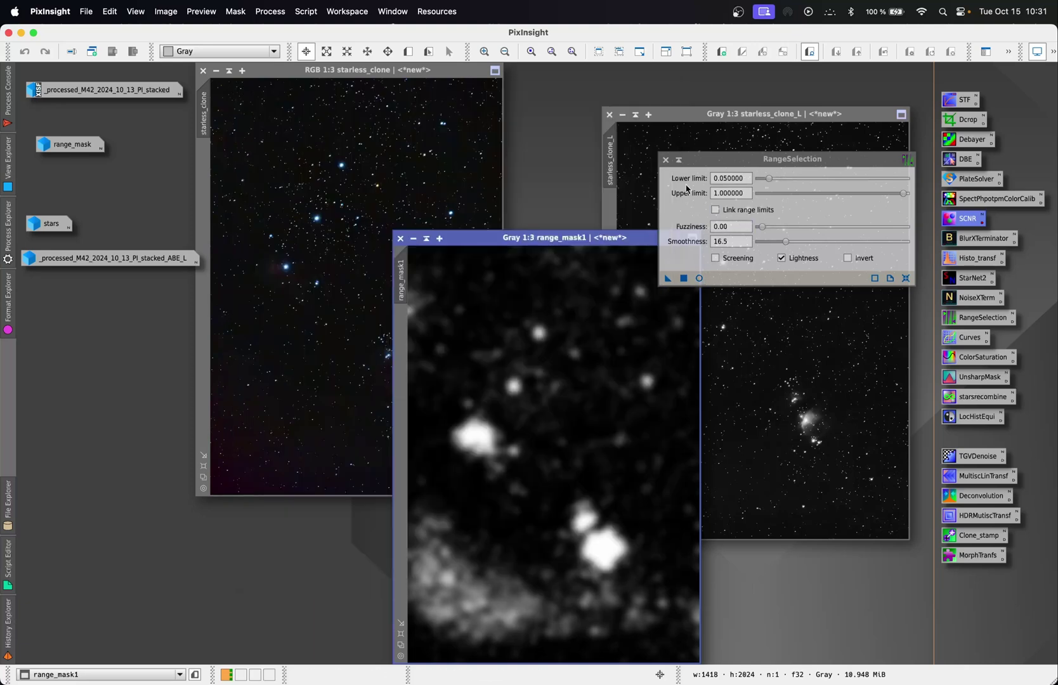
{"action": "left_click", "coordinate": [666, 160]}
- Close the starless_clone_L image without saving, accepting that its existing mask references are broken
{"action": "left_click", "coordinate": [610, 114]}
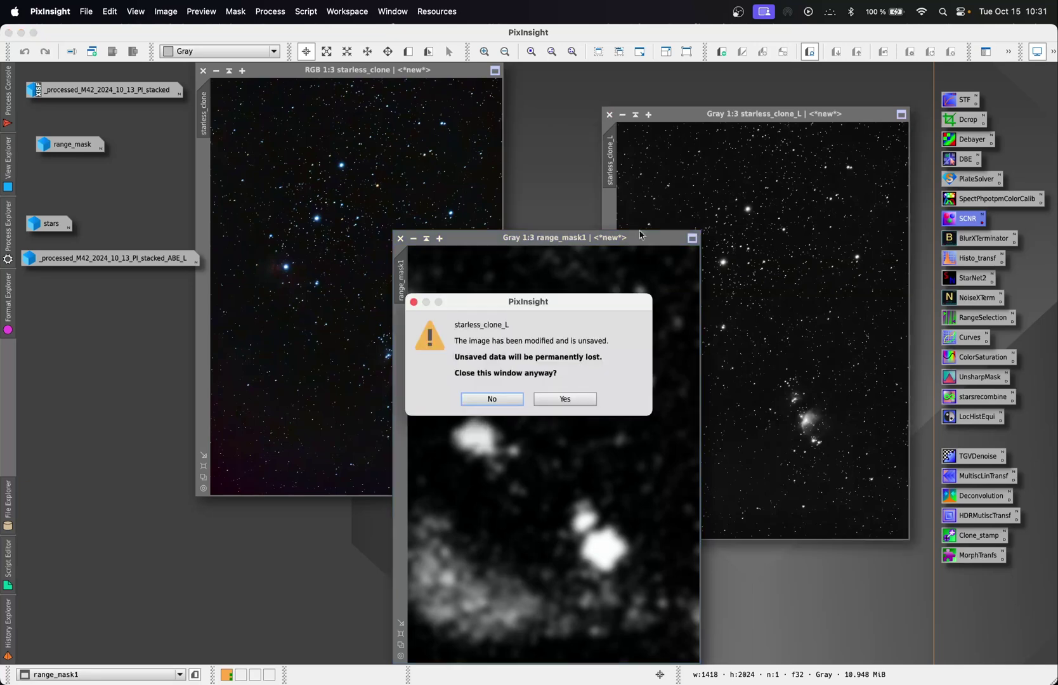
{"action": "left_click", "coordinate": [564, 398]}
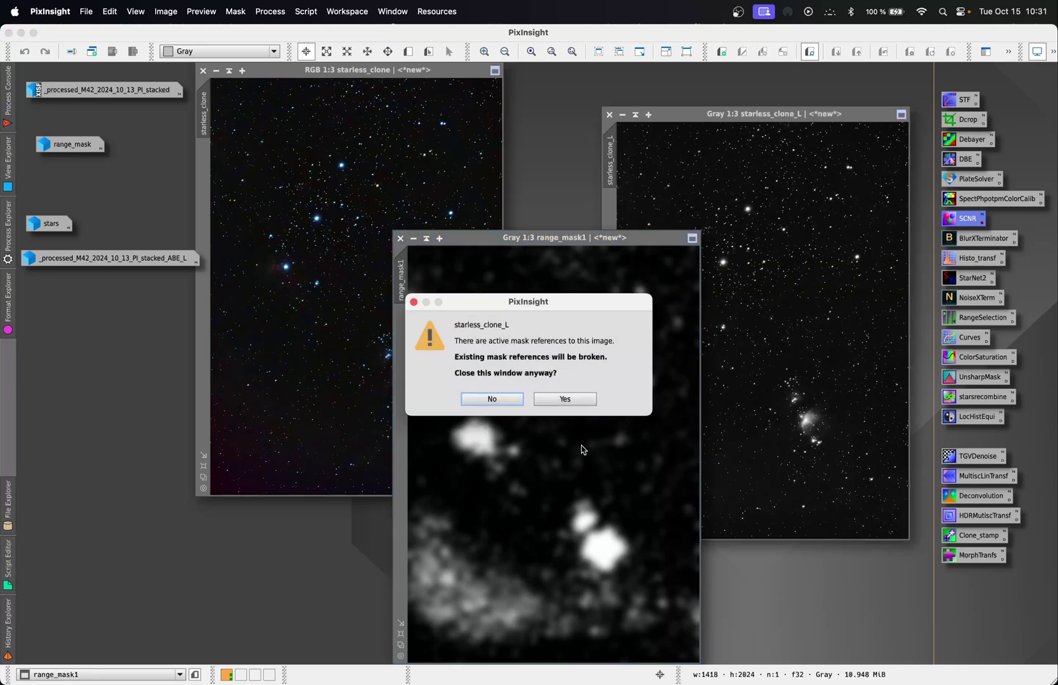
{"action": "left_click", "coordinate": [562, 399]}
- Apply range_mask1 as the mask of the starless_clone image and place the two images side by side
{"action": "mouse_move", "coordinate": [409, 275]}
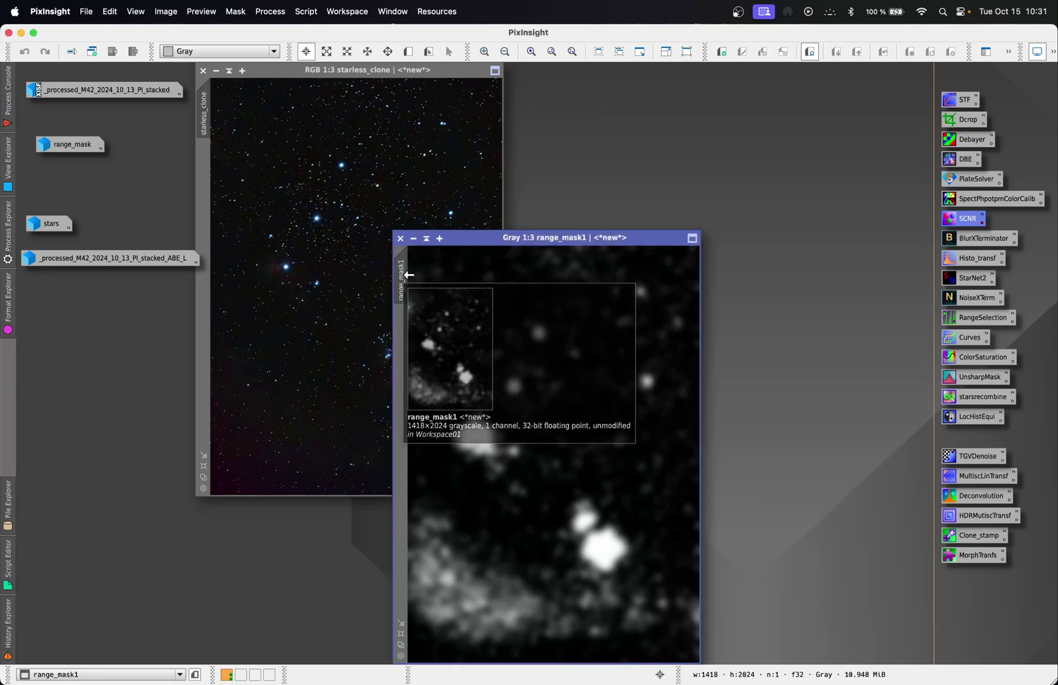
{"action": "left_click_drag", "start_coordinate": [409, 275], "coordinate": [203, 159]}
{"action": "left_click_drag", "start_coordinate": [556, 238], "coordinate": [726, 93]}
- Display the mask overlay on starless_clone, invert the mask, and hide the overlay again
{"action": "left_click", "coordinate": [371, 224]}
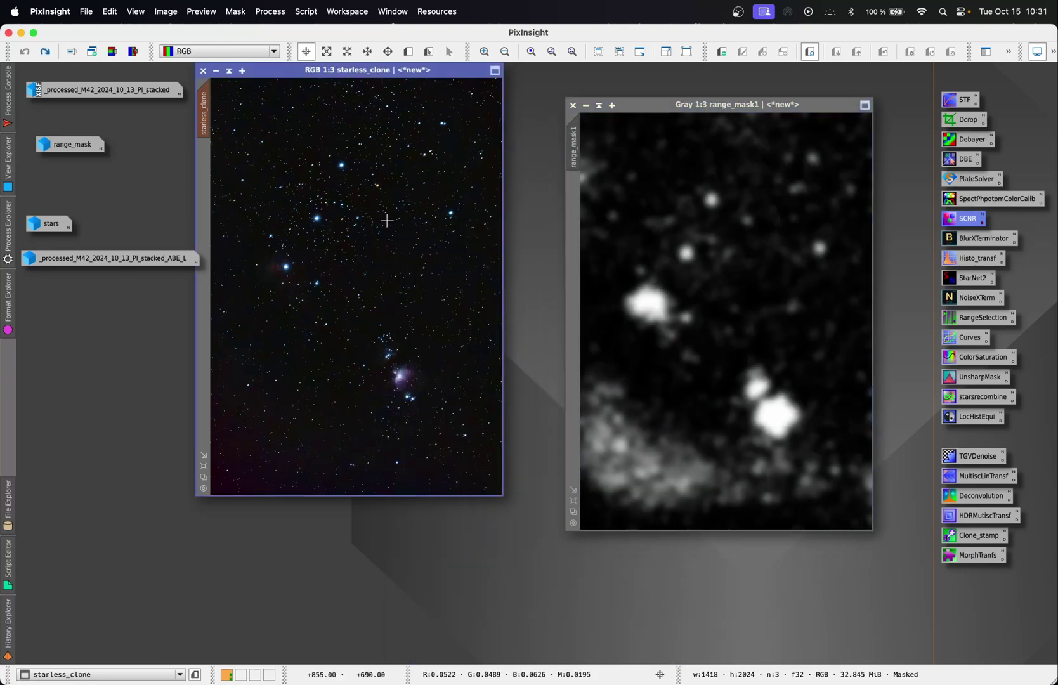
{"action": "left_click", "coordinate": [233, 11]}
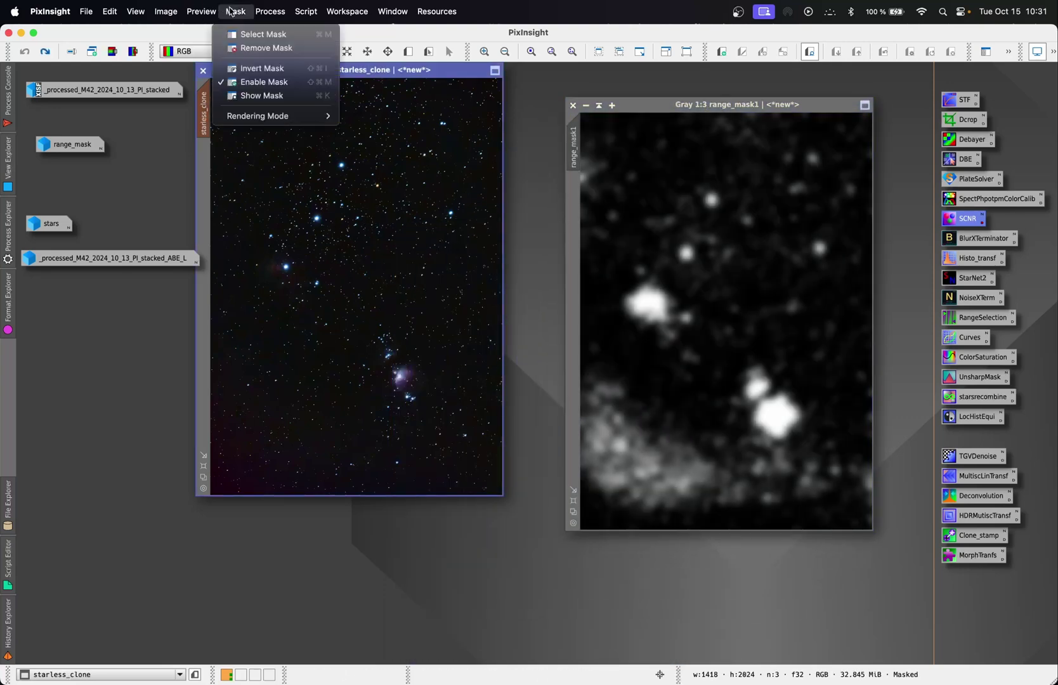
{"action": "left_click", "coordinate": [277, 95]}
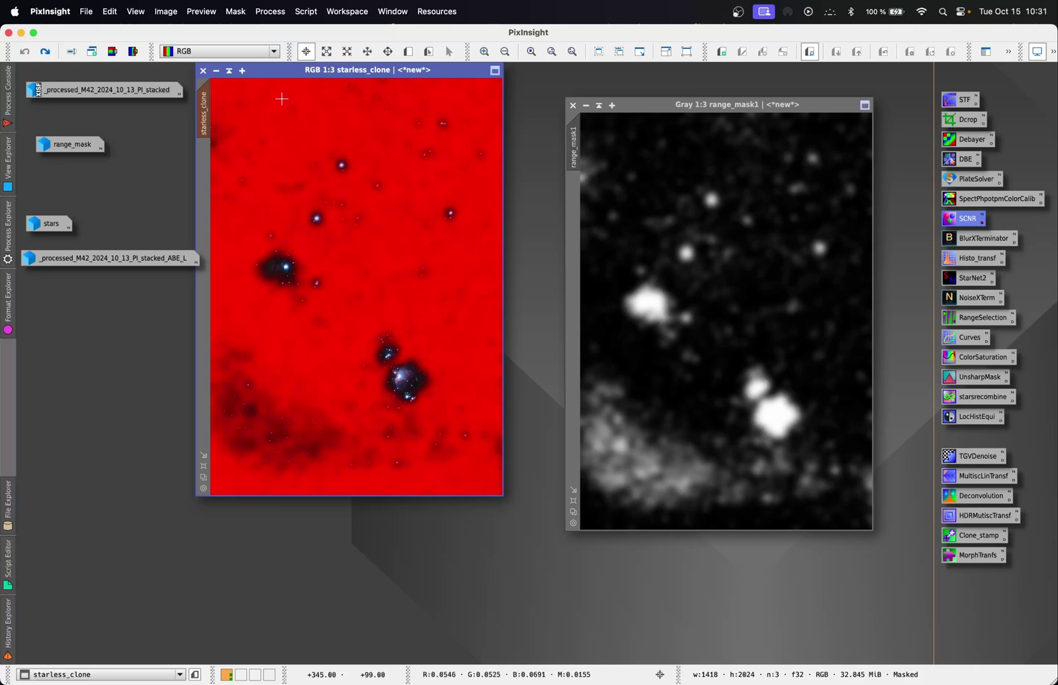
{"action": "left_click", "coordinate": [235, 11]}
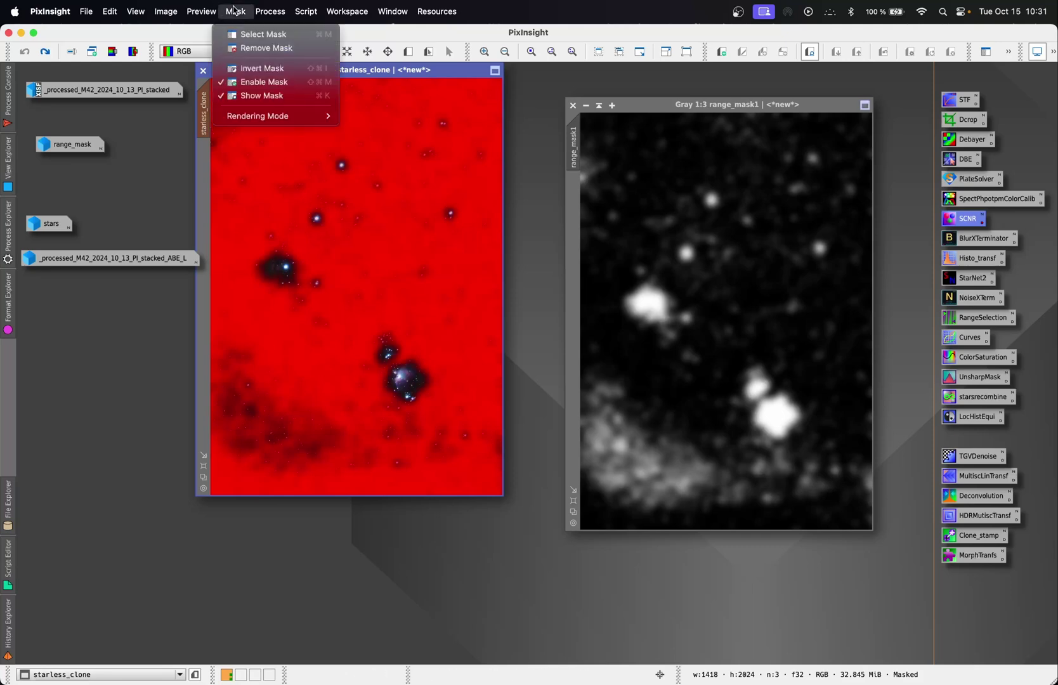
{"action": "left_click", "coordinate": [269, 68]}
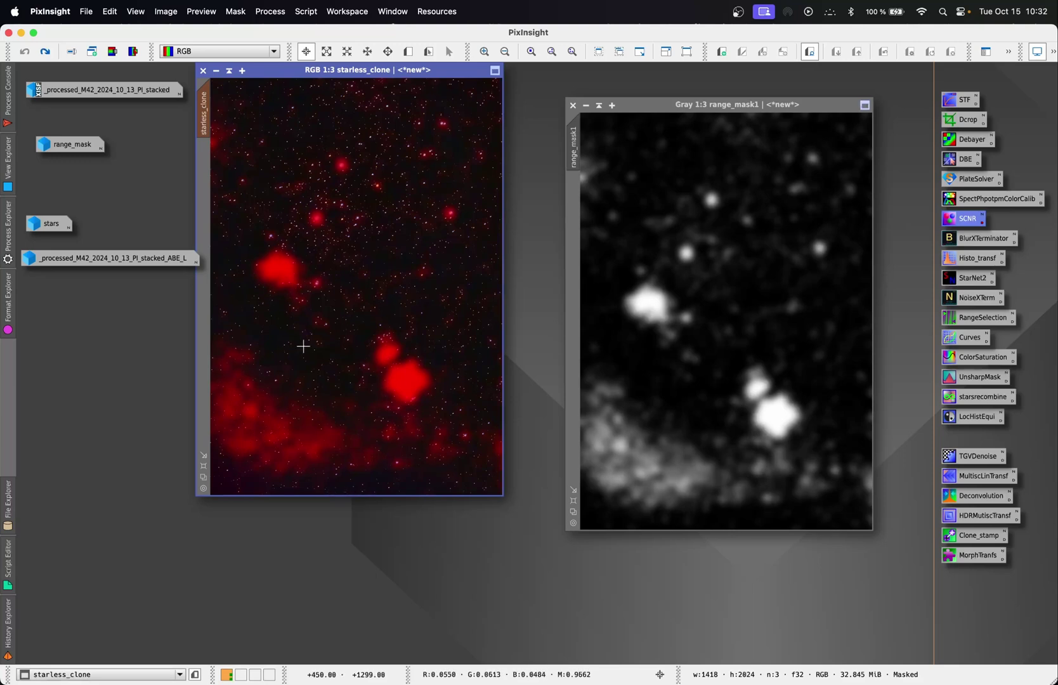
{"action": "left_click", "coordinate": [235, 11]}
{"action": "left_click", "coordinate": [273, 95]}
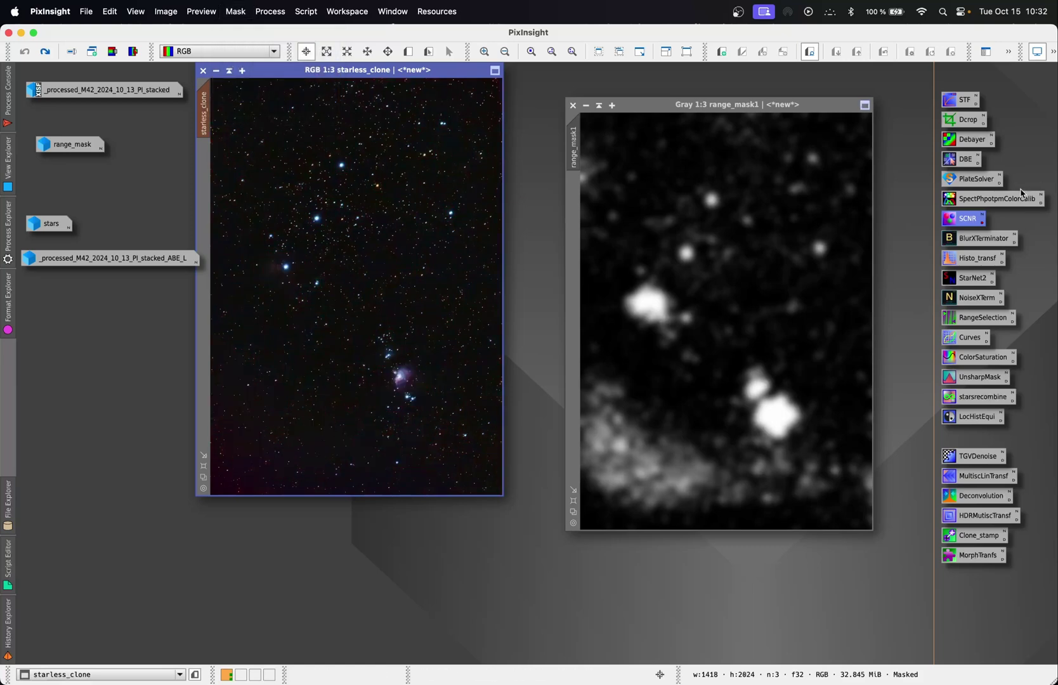
- Apply SCNR to starless_clone with Red as the color to remove and an amount of 0.59
{"action": "double_click", "coordinate": [965, 221]}
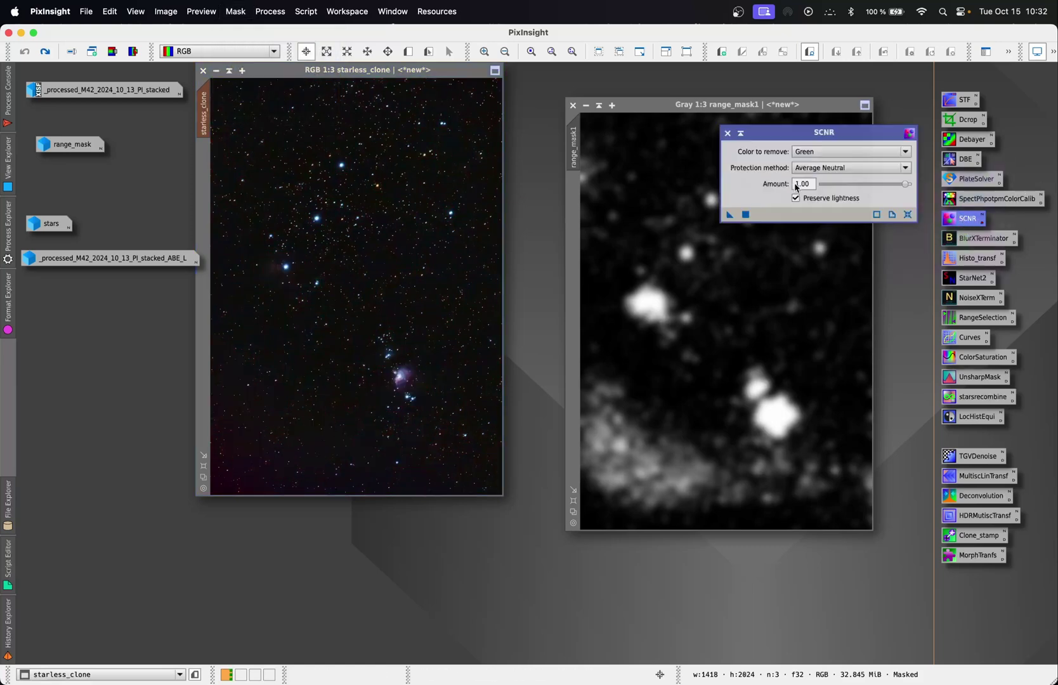
{"action": "left_click", "coordinate": [903, 152]}
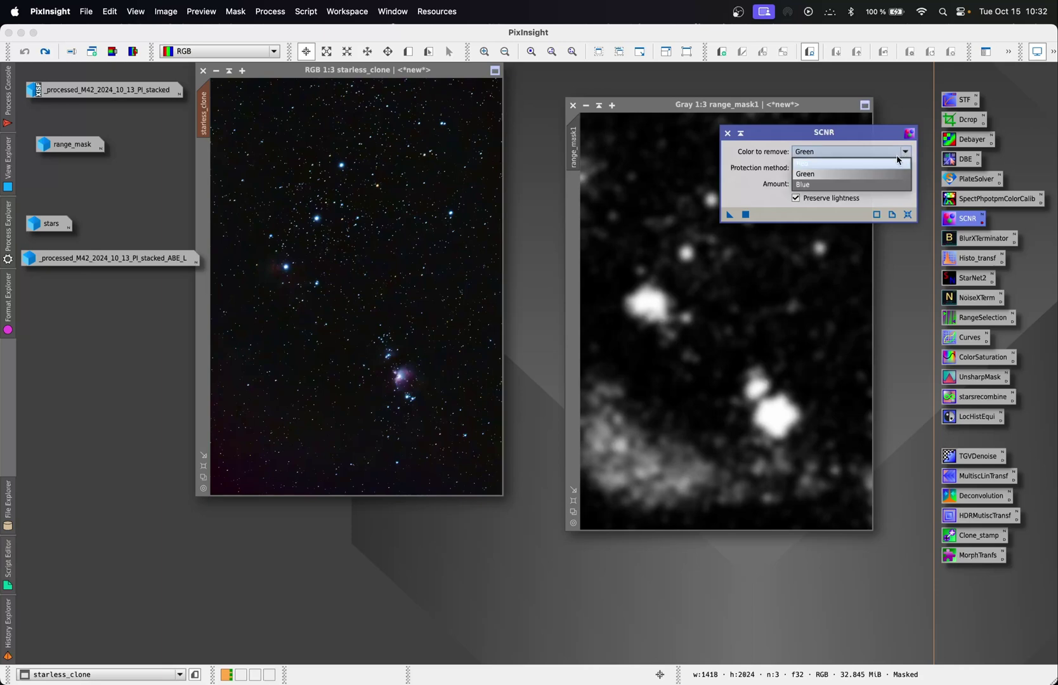
{"action": "left_click", "coordinate": [893, 163]}
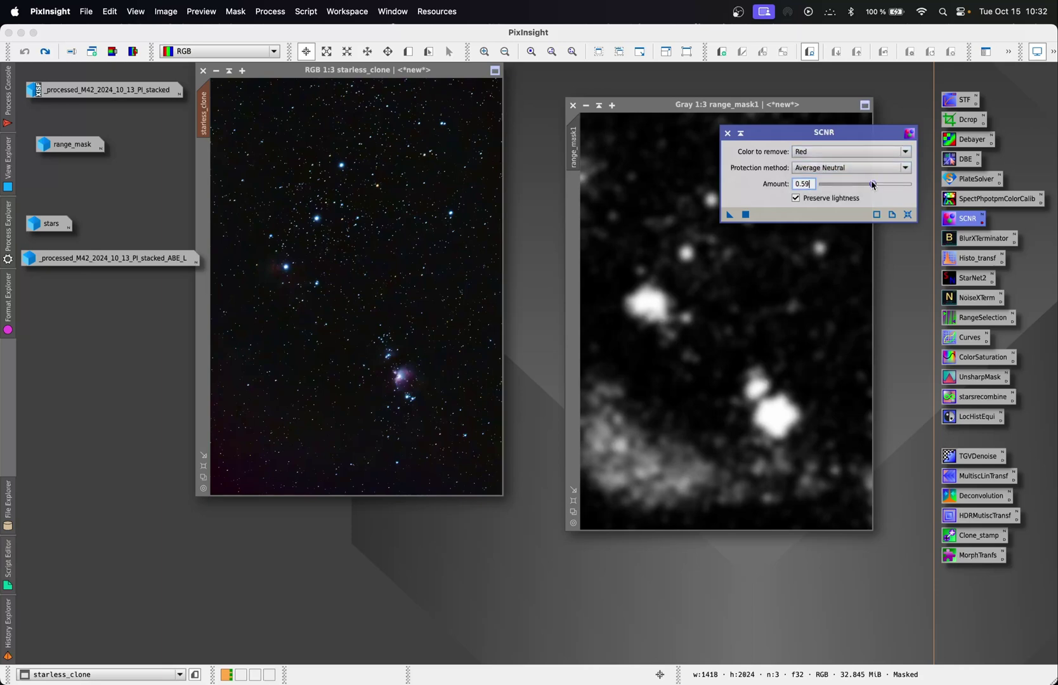
{"action": "left_click_drag", "start_coordinate": [730, 218], "coordinate": [302, 360]}
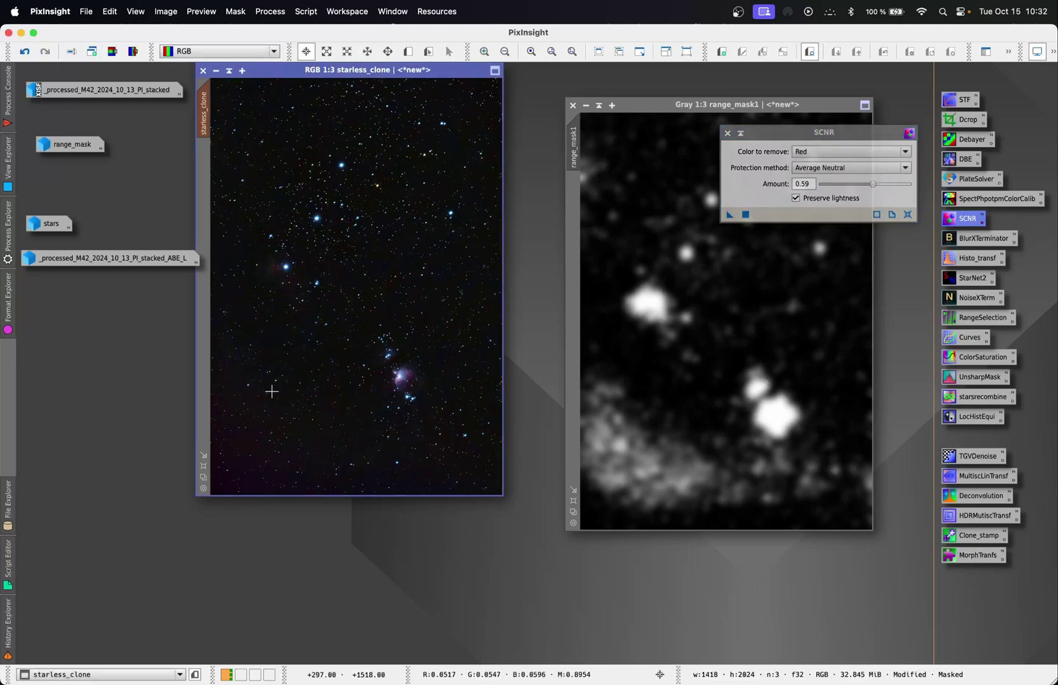
- Enlarge the starless_clone window and compare the image before and after the red removal by repeatedly undoing and redoing it
{"action": "scroll", "coordinate": [271, 388], "scroll_direction": "up", "scroll_amount": 1}
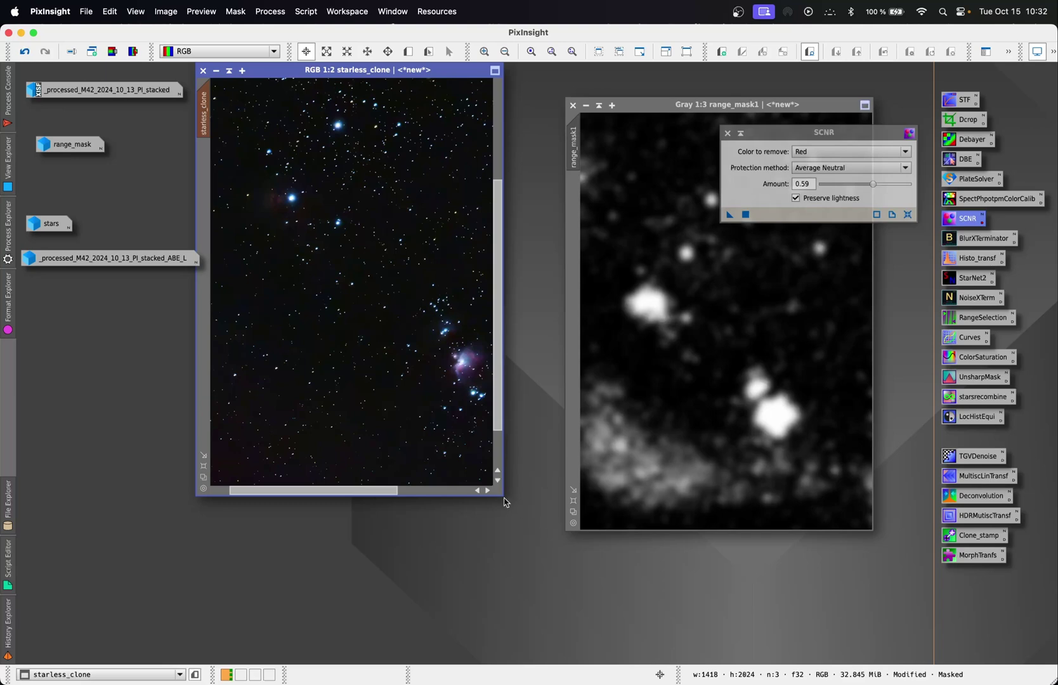
{"action": "left_click_drag", "start_coordinate": [501, 495], "coordinate": [872, 629]}
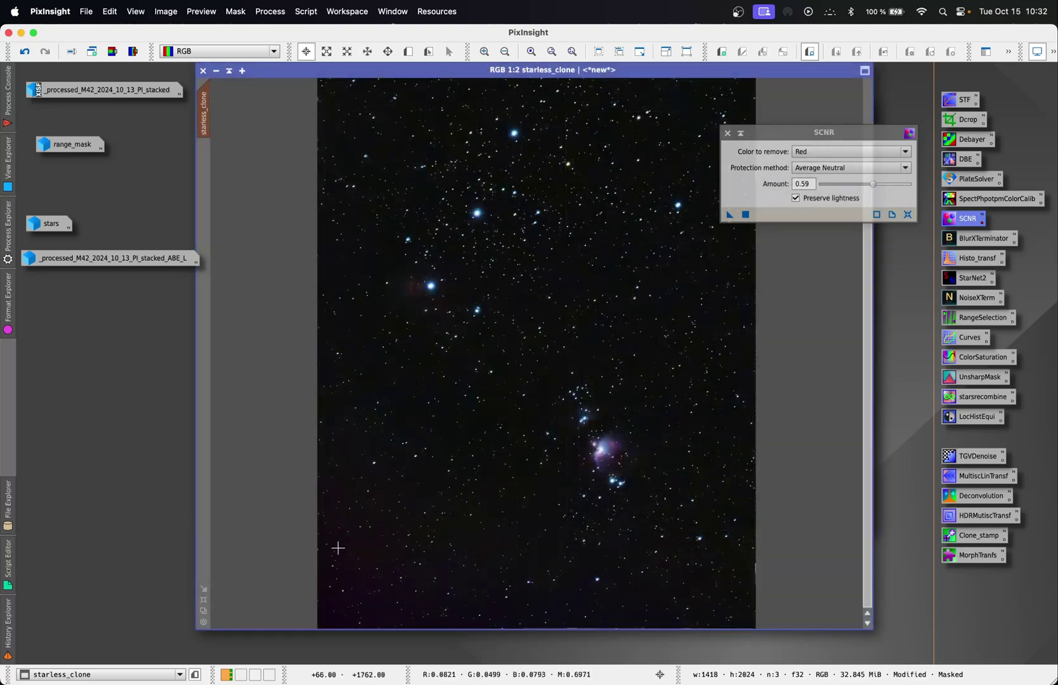
{"action": "left_click", "coordinate": [24, 52]}
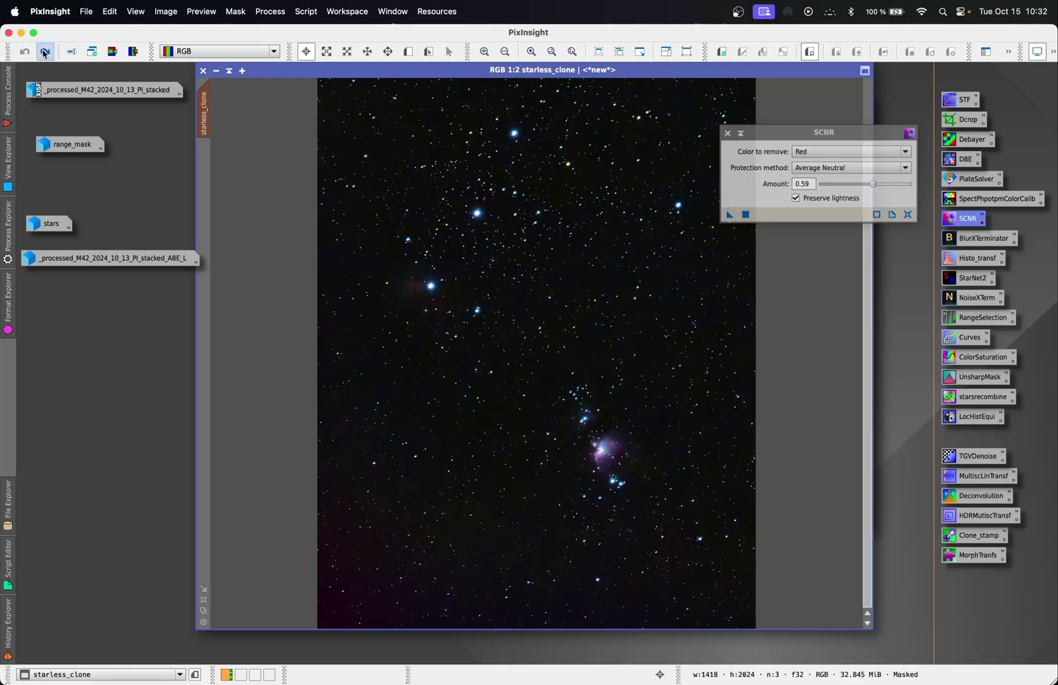
{"action": "left_click", "coordinate": [44, 54]}
{"action": "left_click", "coordinate": [28, 56]}
{"action": "left_click", "coordinate": [46, 52]}
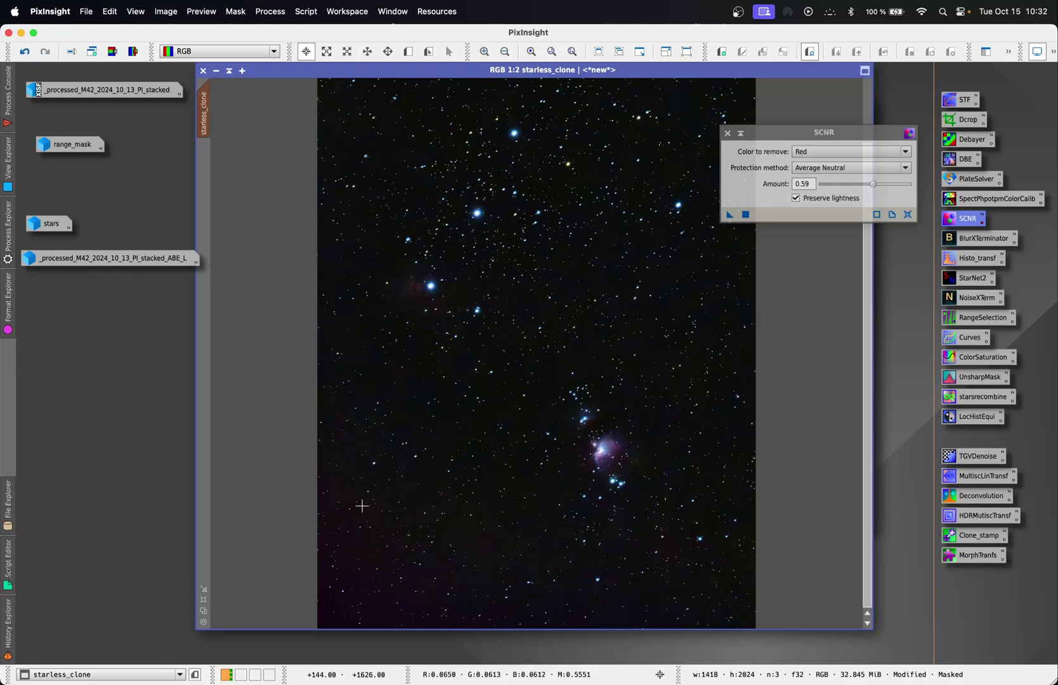
{"action": "left_click", "coordinate": [25, 52]}
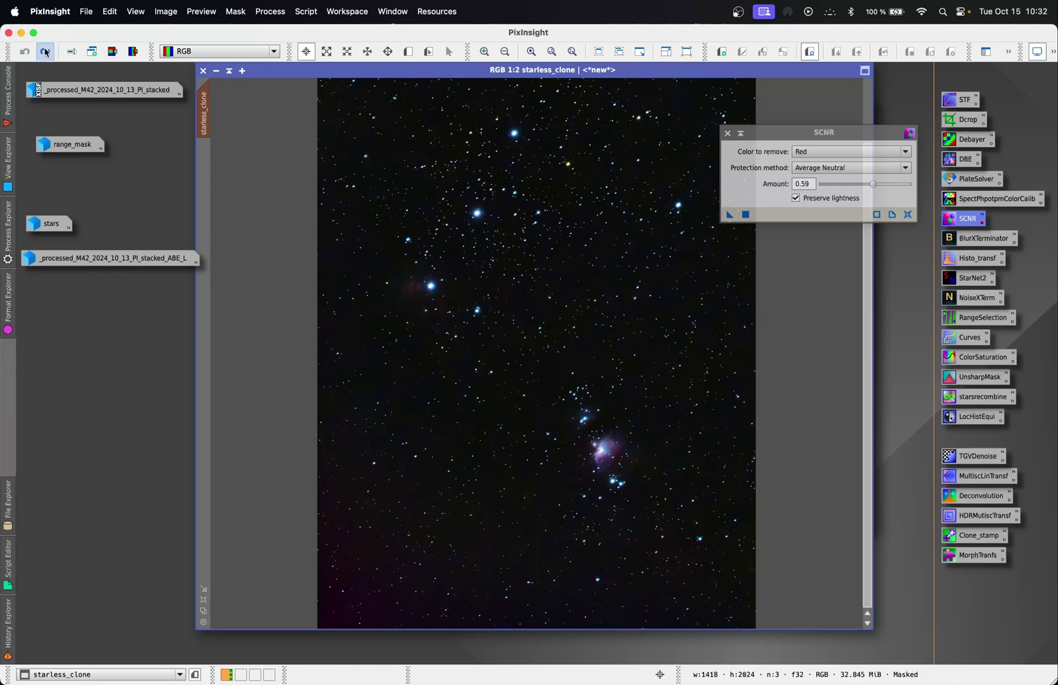
{"action": "left_click", "coordinate": [53, 52]}
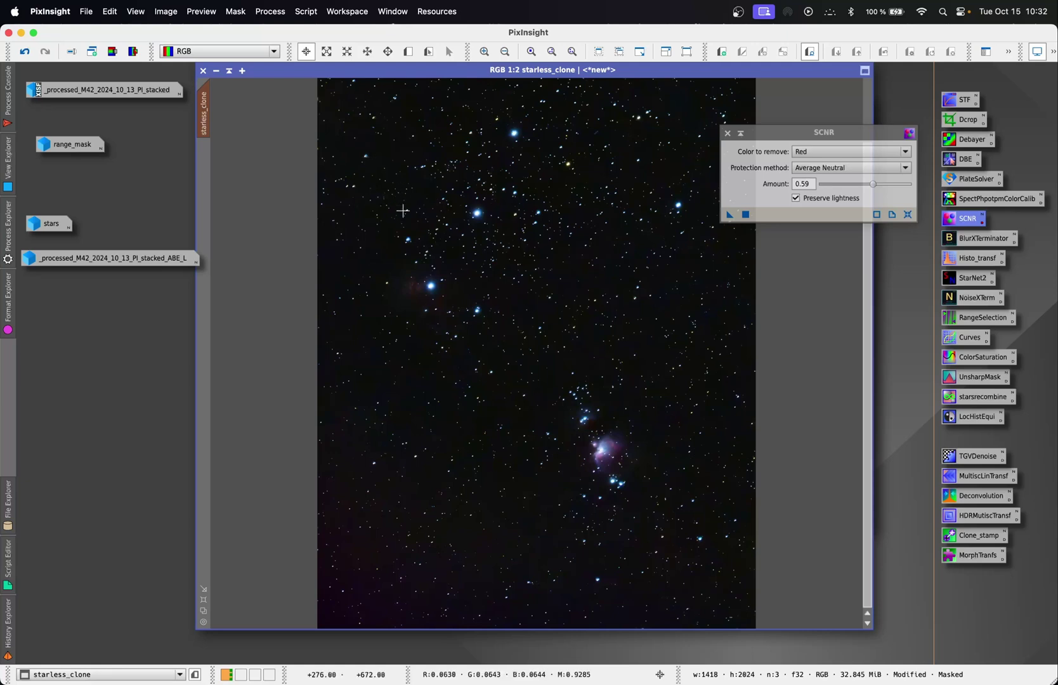
- Examine the faint red nebula beside the bright star with and without the red removal, and check the whole image
{"action": "scroll", "coordinate": [429, 266], "scroll_direction": "up", "scroll_amount": 2}
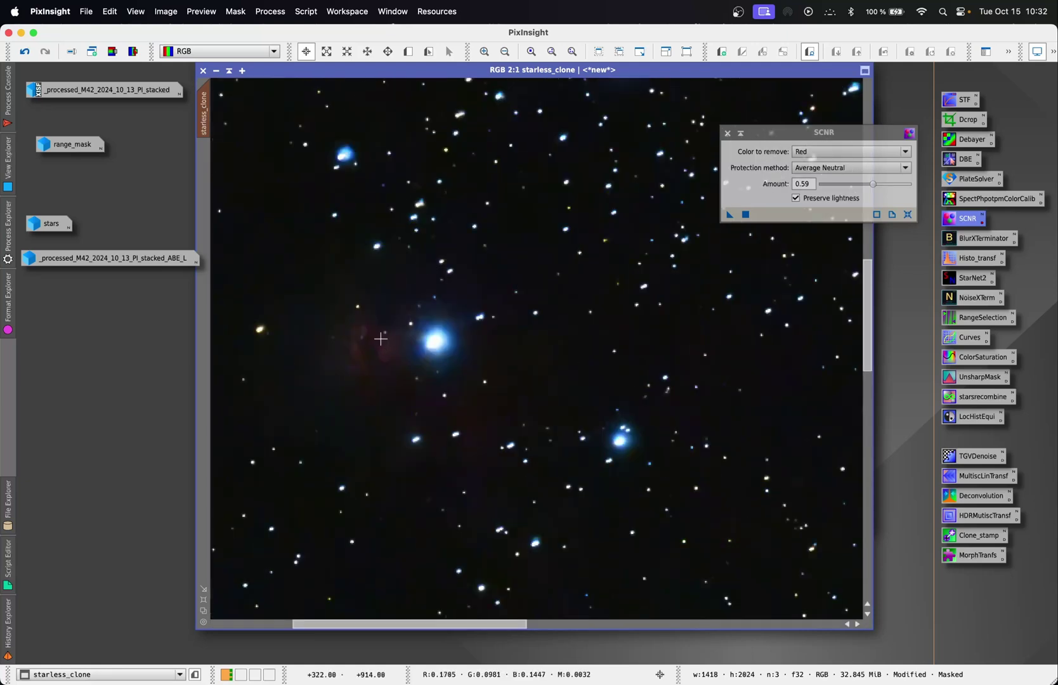
{"action": "left_click", "coordinate": [26, 52]}
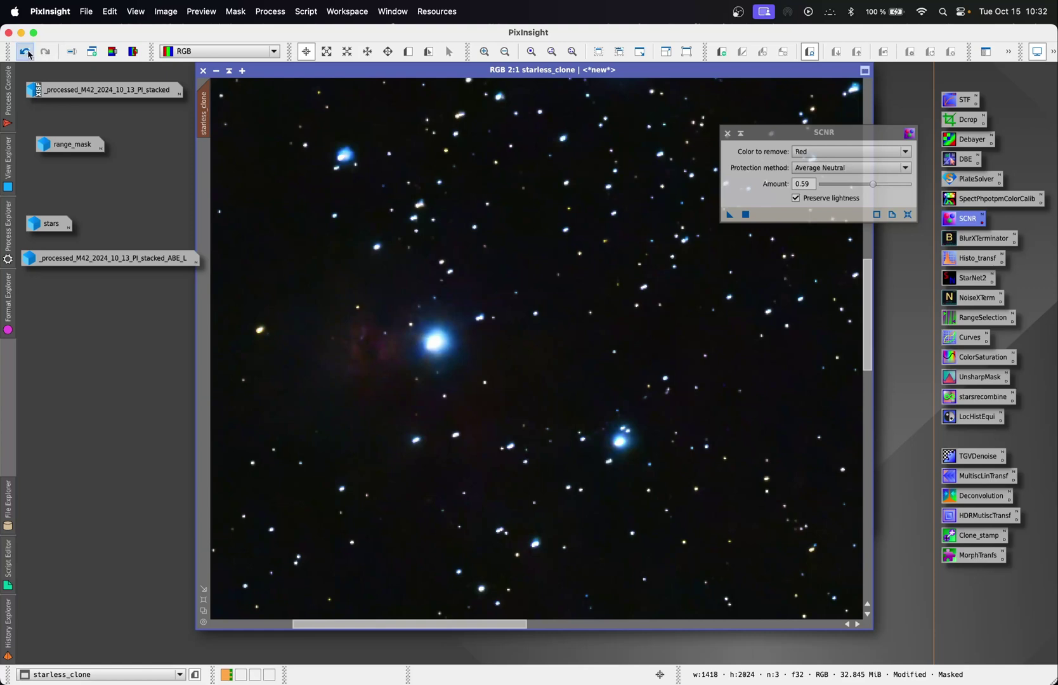
{"action": "scroll", "coordinate": [341, 350], "scroll_direction": "up", "scroll_amount": 1}
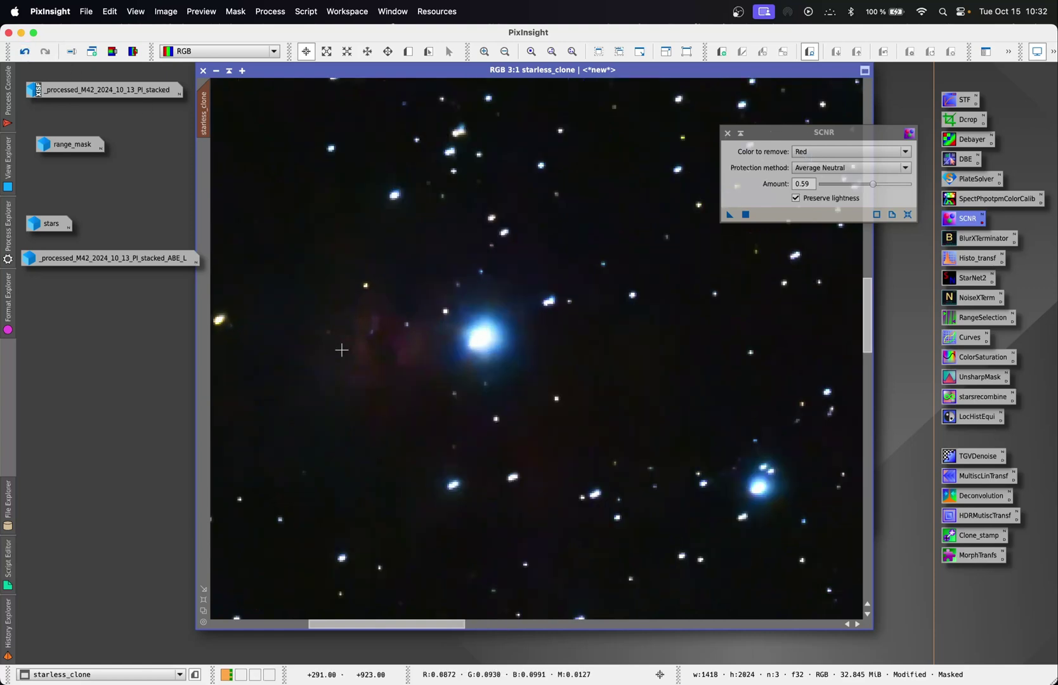
{"action": "left_click", "coordinate": [25, 53]}
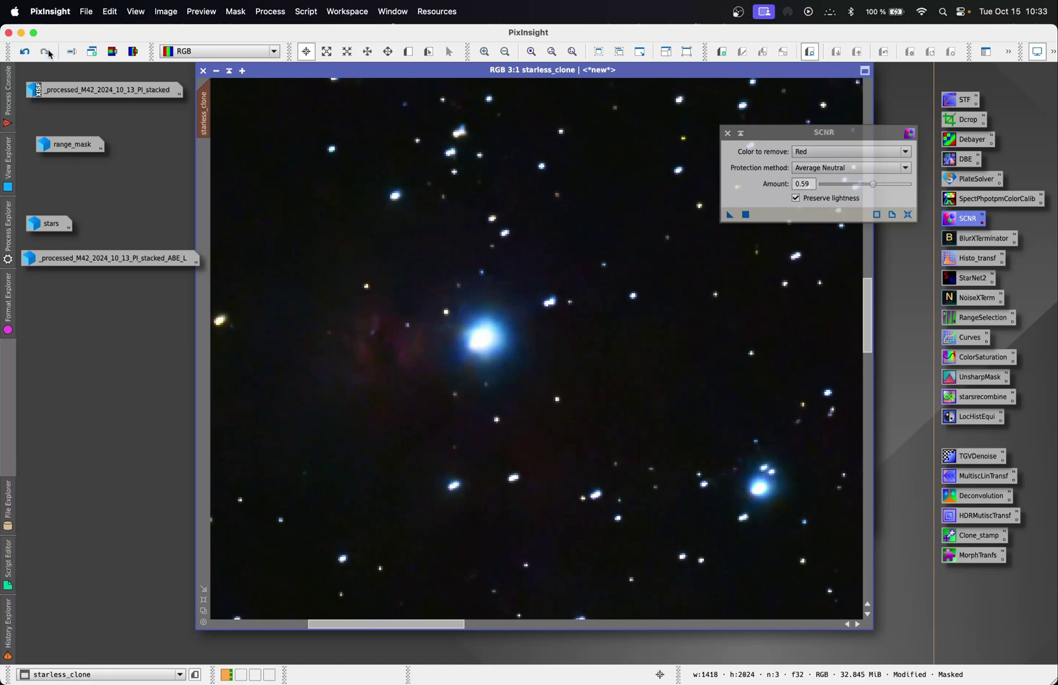
{"action": "scroll", "coordinate": [413, 251], "scroll_direction": "down", "scroll_amount": 6}
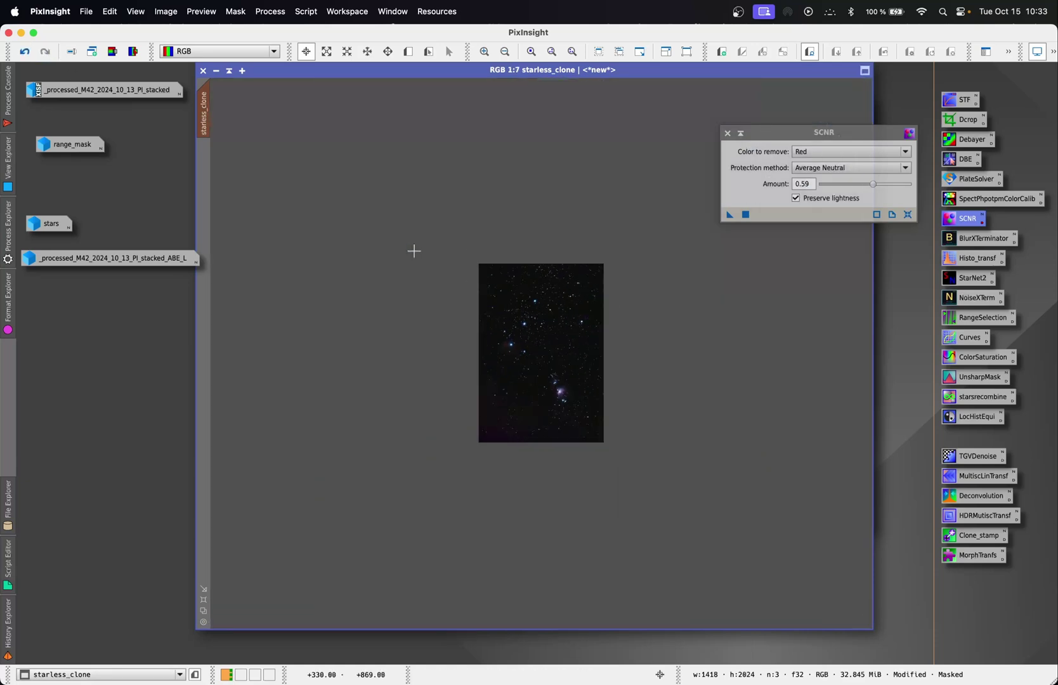
{"action": "scroll", "coordinate": [413, 251], "scroll_direction": "up", "scroll_amount": 2}
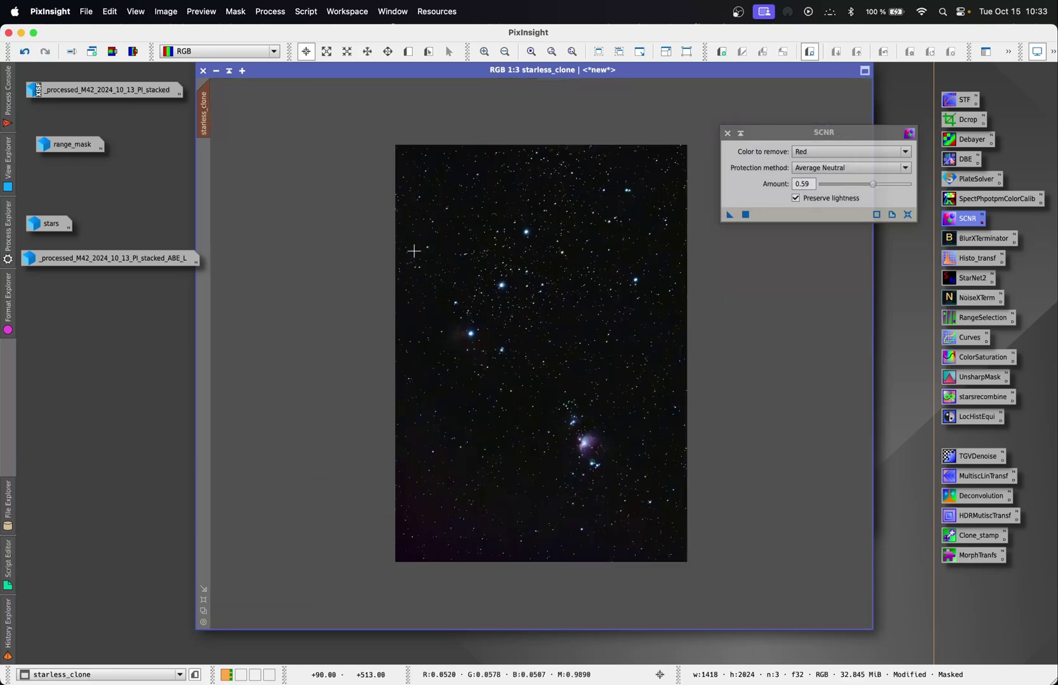
{"action": "scroll", "coordinate": [413, 251], "scroll_direction": "up", "scroll_amount": 2}
{"action": "scroll", "coordinate": [414, 251], "scroll_direction": "down", "scroll_amount": 2}
{"action": "scroll", "coordinate": [529, 304], "scroll_direction": "up", "scroll_amount": 1}
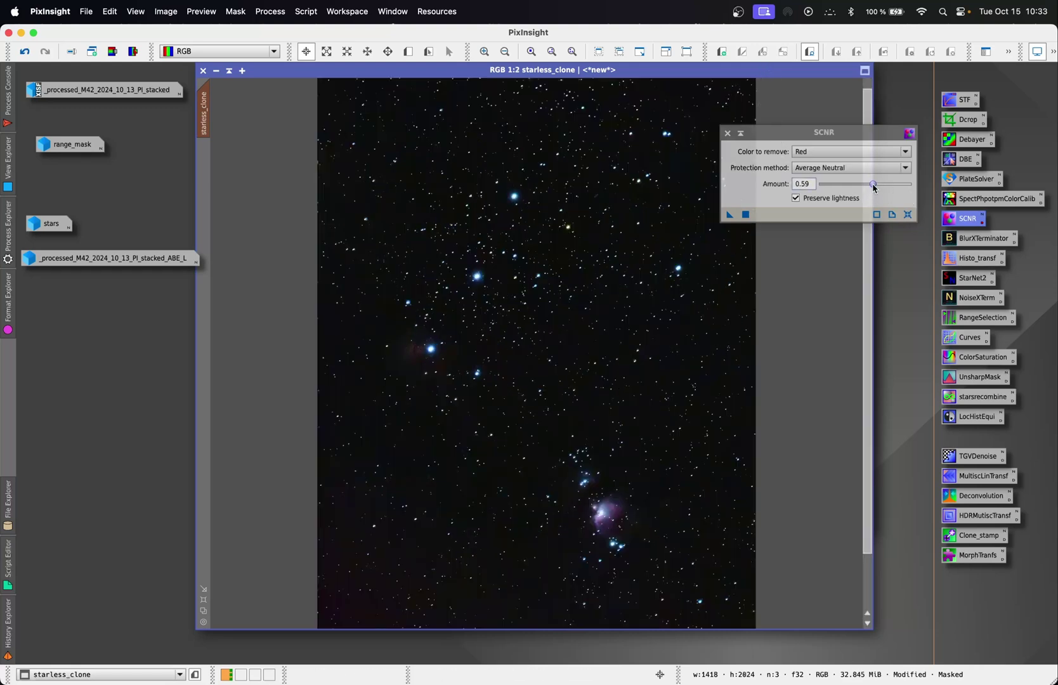
- Apply SCNR to starless_clone again, removing red with an amount of 0.46, and compare the result with the previous state
{"action": "left_click_drag", "start_coordinate": [874, 185], "coordinate": [871, 185]}
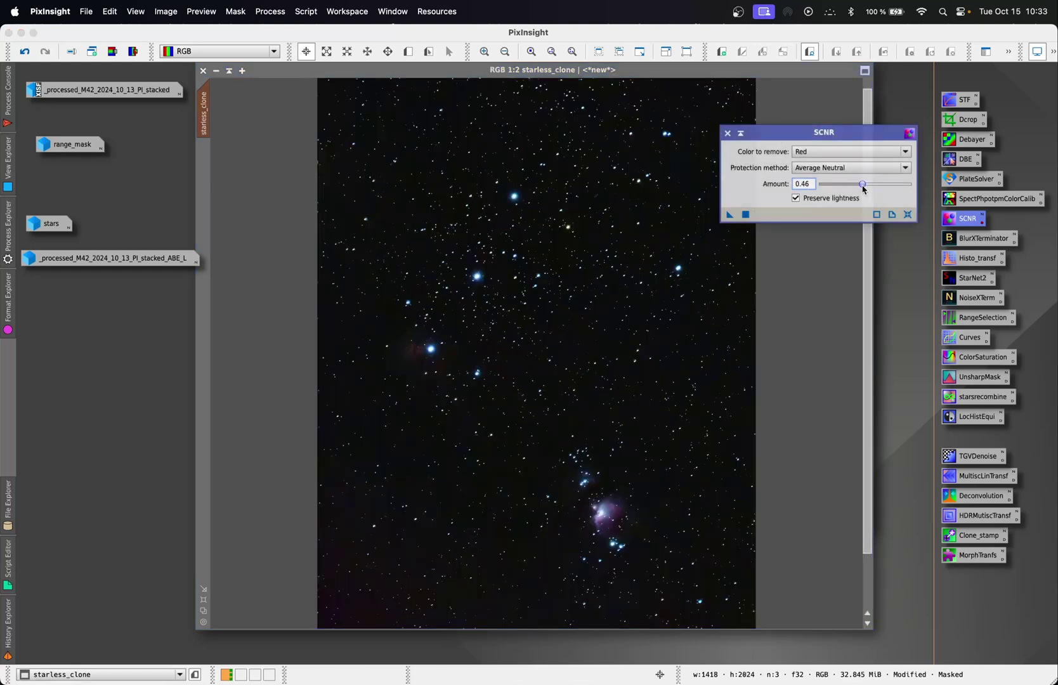
{"action": "left_click_drag", "start_coordinate": [730, 216], "coordinate": [482, 463]}
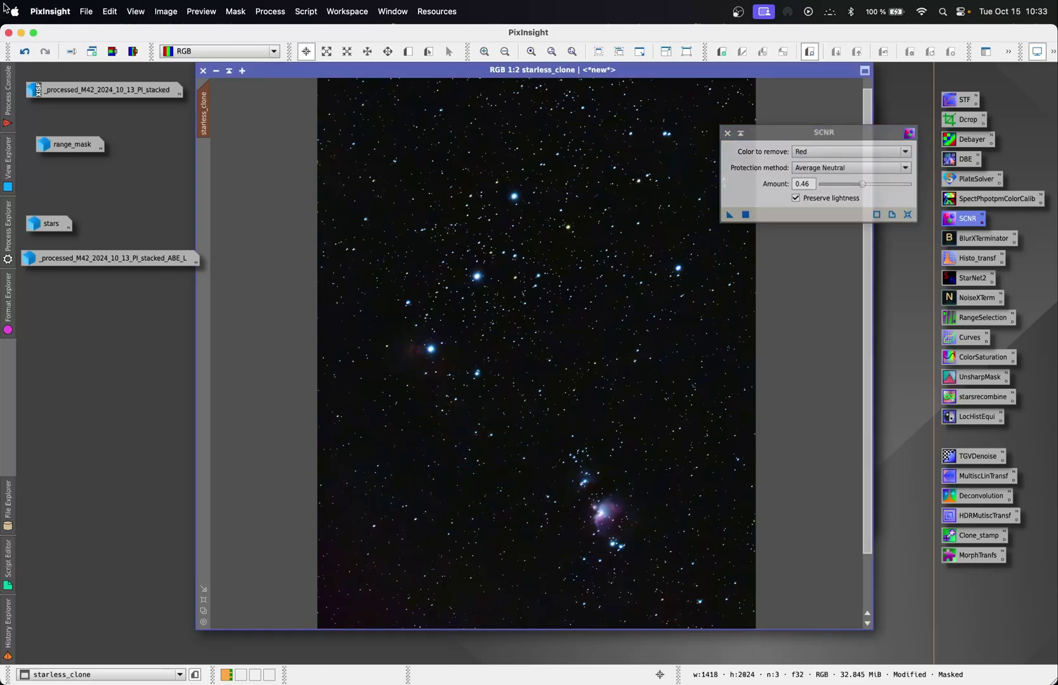
{"action": "left_click", "coordinate": [25, 54]}
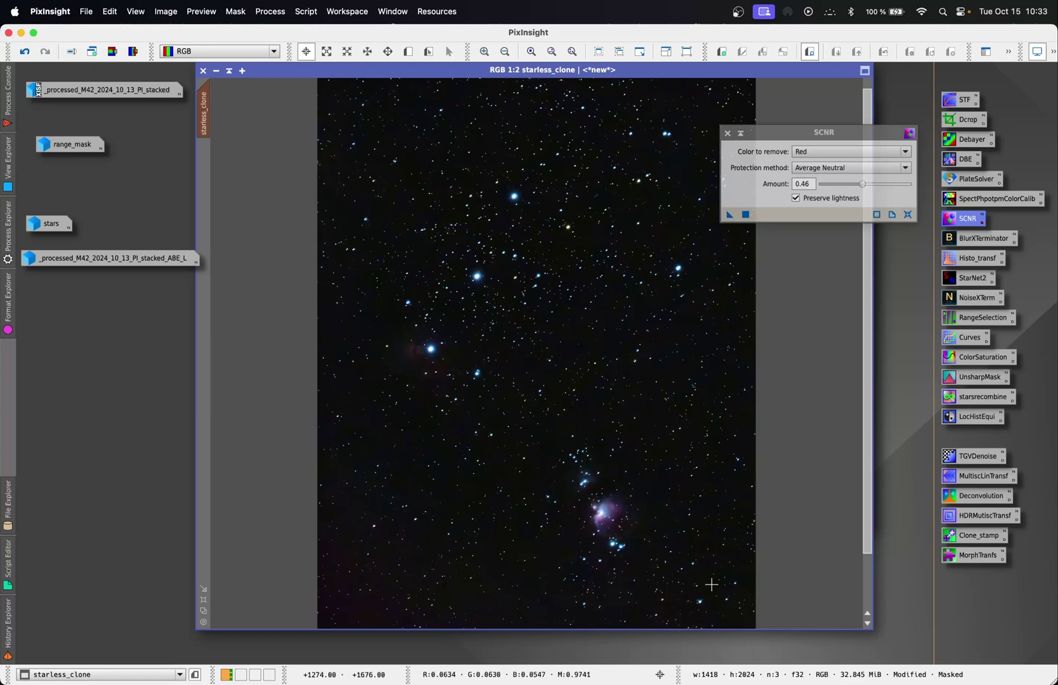
- Compare the Orion Nebula's core before and after the second red removal and inspect the bright star beside the faint red nebula
{"action": "scroll", "coordinate": [600, 527], "scroll_direction": "up", "scroll_amount": 4}
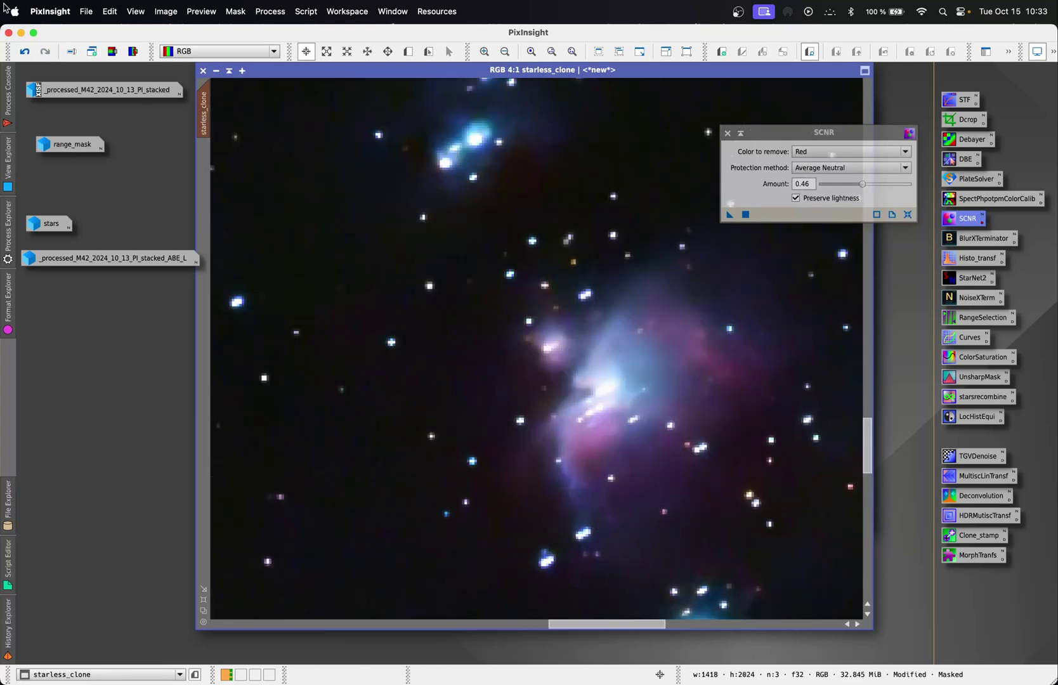
{"action": "left_click", "coordinate": [25, 49]}
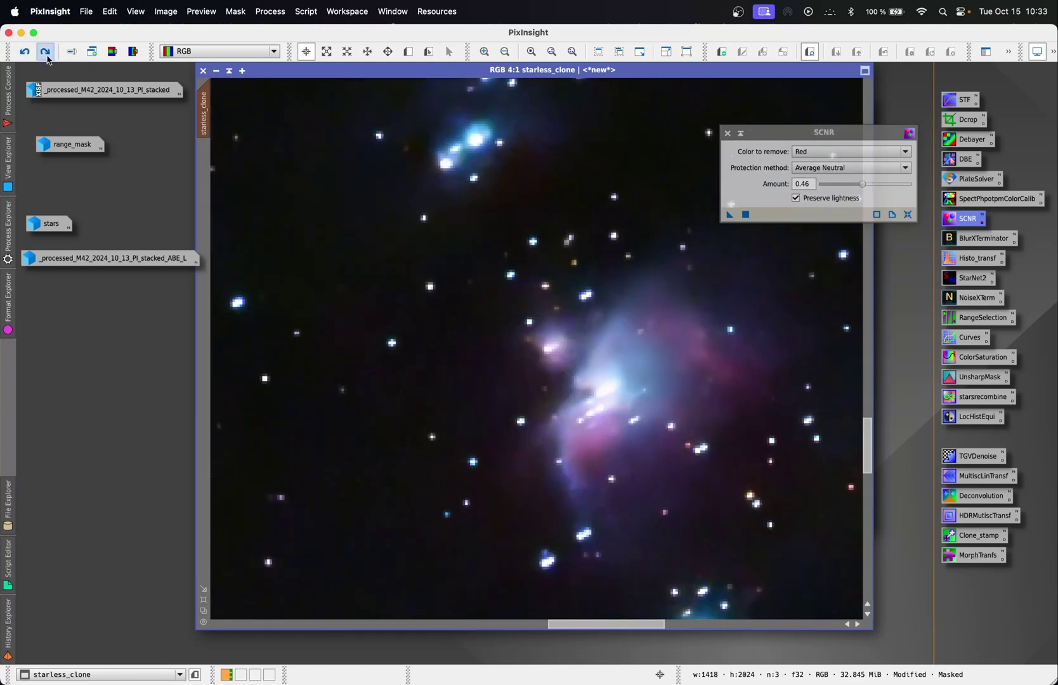
{"action": "scroll", "coordinate": [507, 185], "scroll_direction": "down", "scroll_amount": 7}
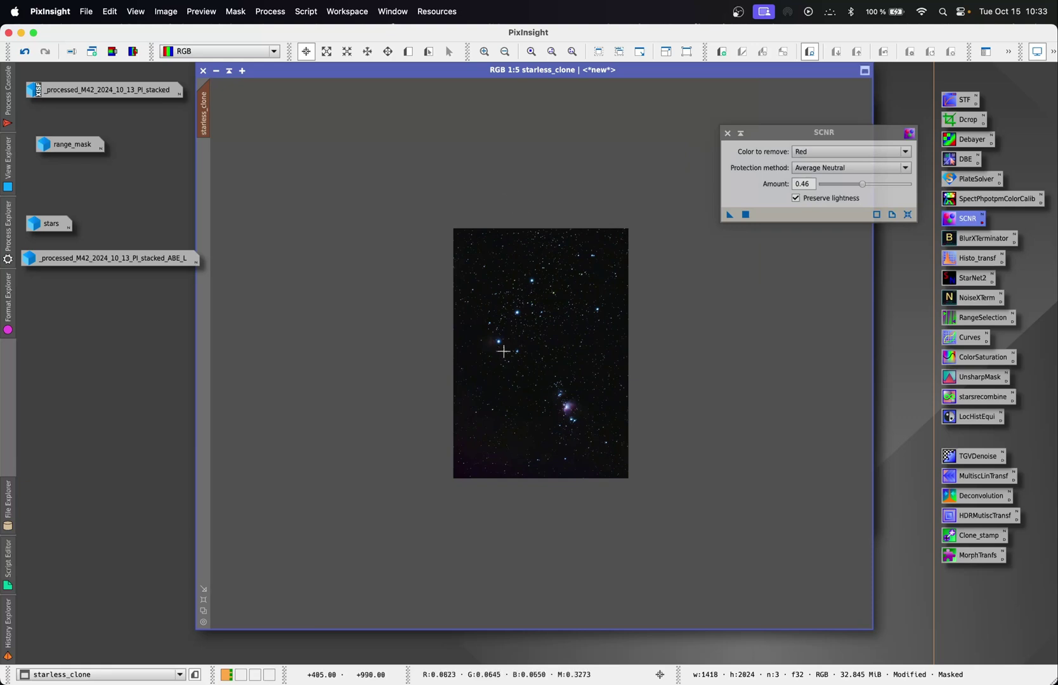
{"action": "scroll", "coordinate": [494, 345], "scroll_direction": "up", "scroll_amount": 3}
{"action": "scroll", "coordinate": [400, 317], "scroll_direction": "up", "scroll_amount": 4}
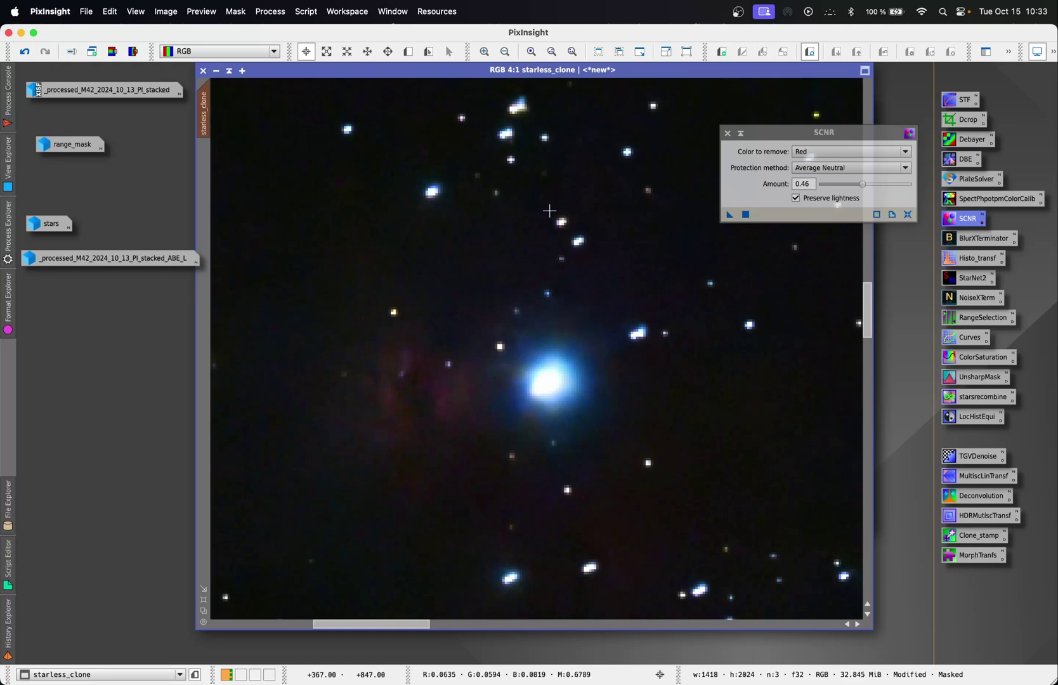
- Return starless_clone to a 1:3 view in a fitted window and place it directly beside range_mask1
{"action": "right_click", "coordinate": [550, 212]}
{"action": "left_click", "coordinate": [685, 489]}
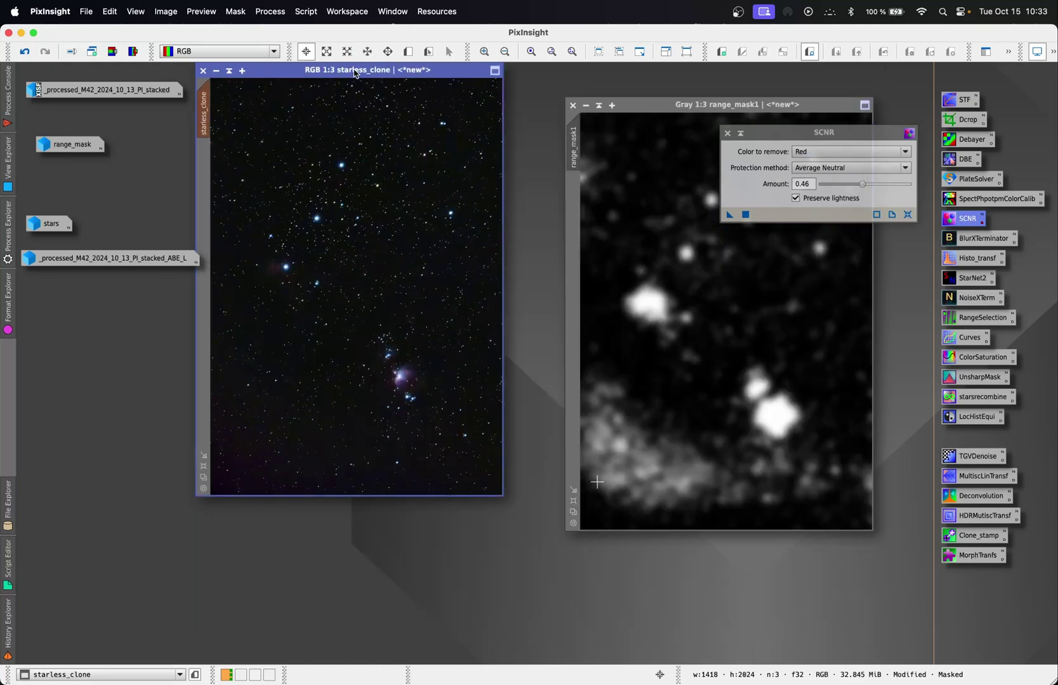
{"action": "left_click_drag", "start_coordinate": [355, 74], "coordinate": [416, 109]}
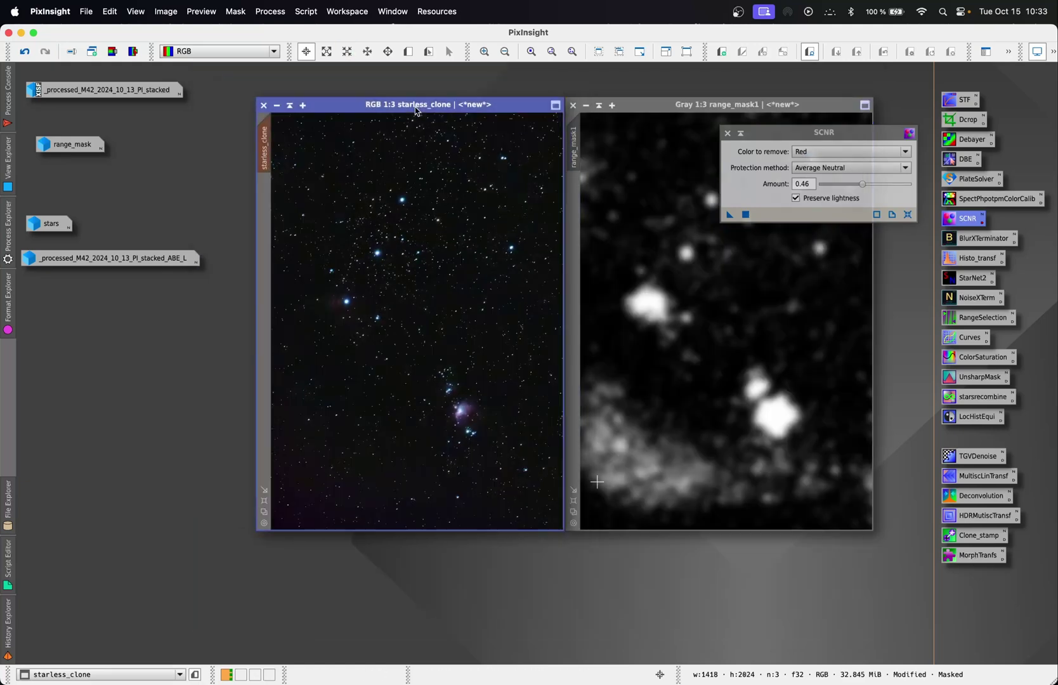
- Close range_mask1, accepting that its mask references are broken, and close the SCNR and BlurXTerminator processes
{"action": "left_click", "coordinate": [574, 106]}
{"action": "left_click", "coordinate": [571, 398]}
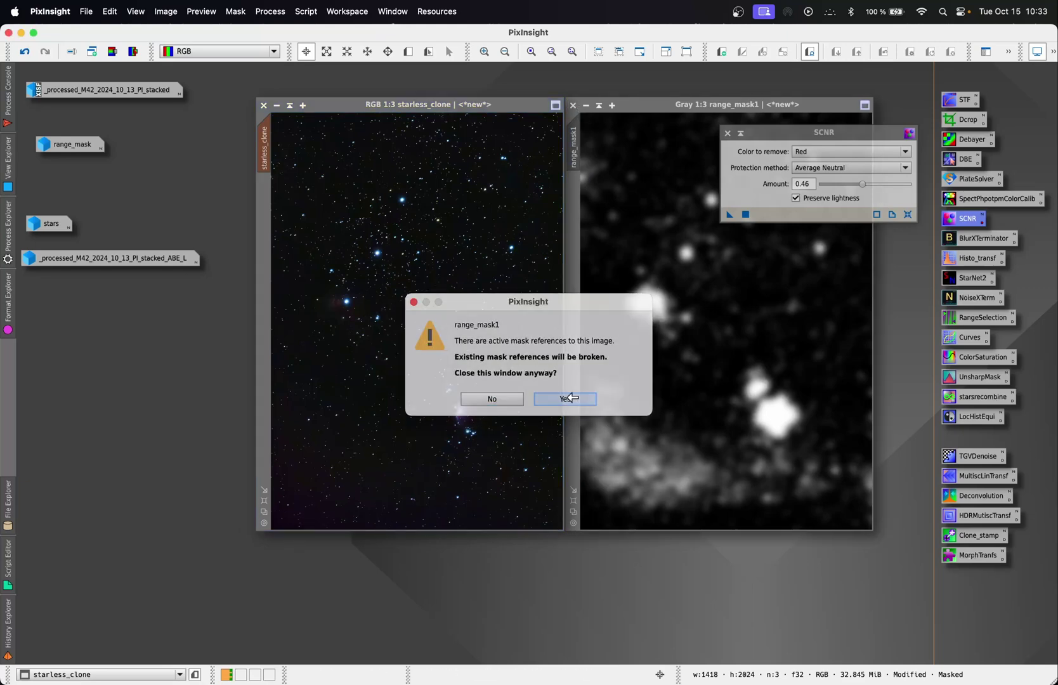
{"action": "left_click", "coordinate": [727, 134]}
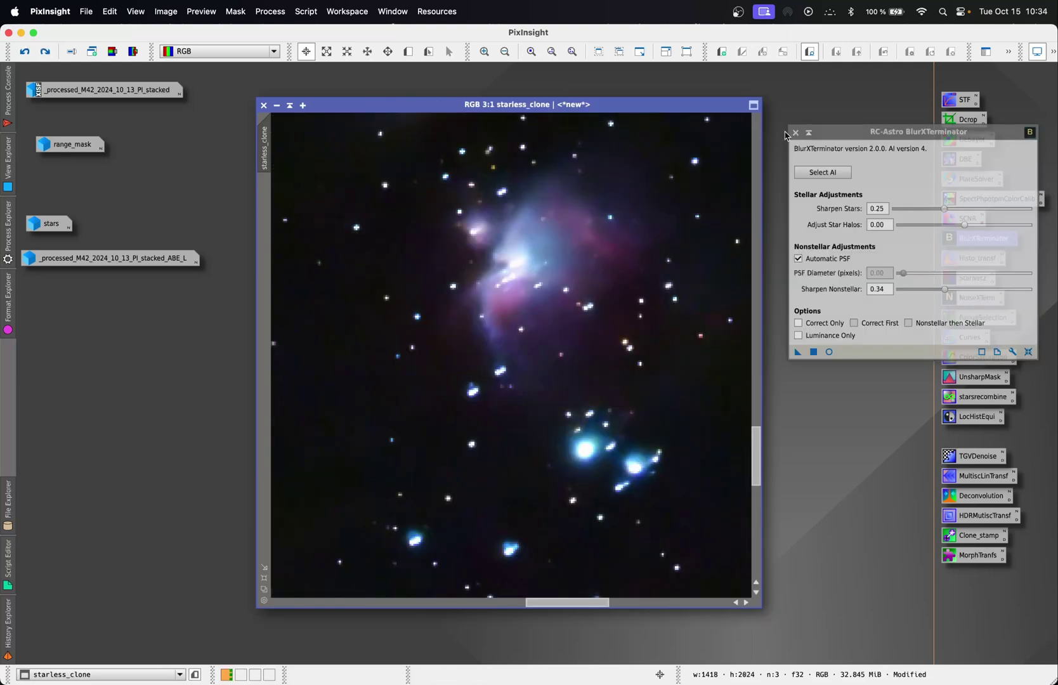
{"action": "left_click", "coordinate": [795, 133]}
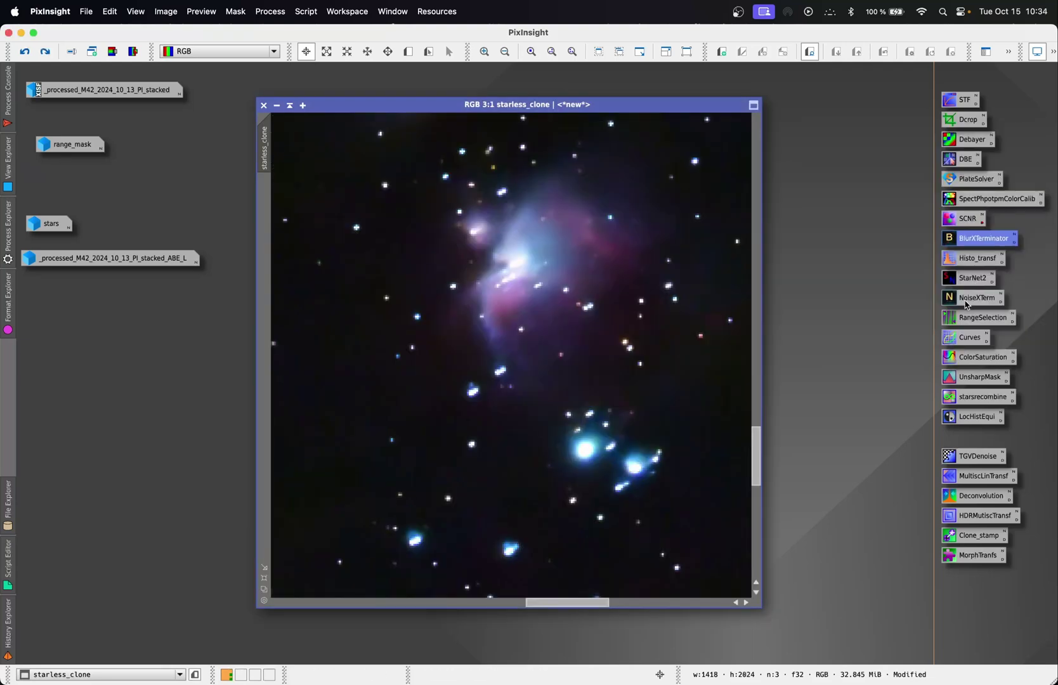
- Denoise starless_clone using NoiseXTerminator with Denoise 0.55 and Detail 0.15, and compare the result around the bright star beside the red nebula
{"action": "double_click", "coordinate": [966, 303]}
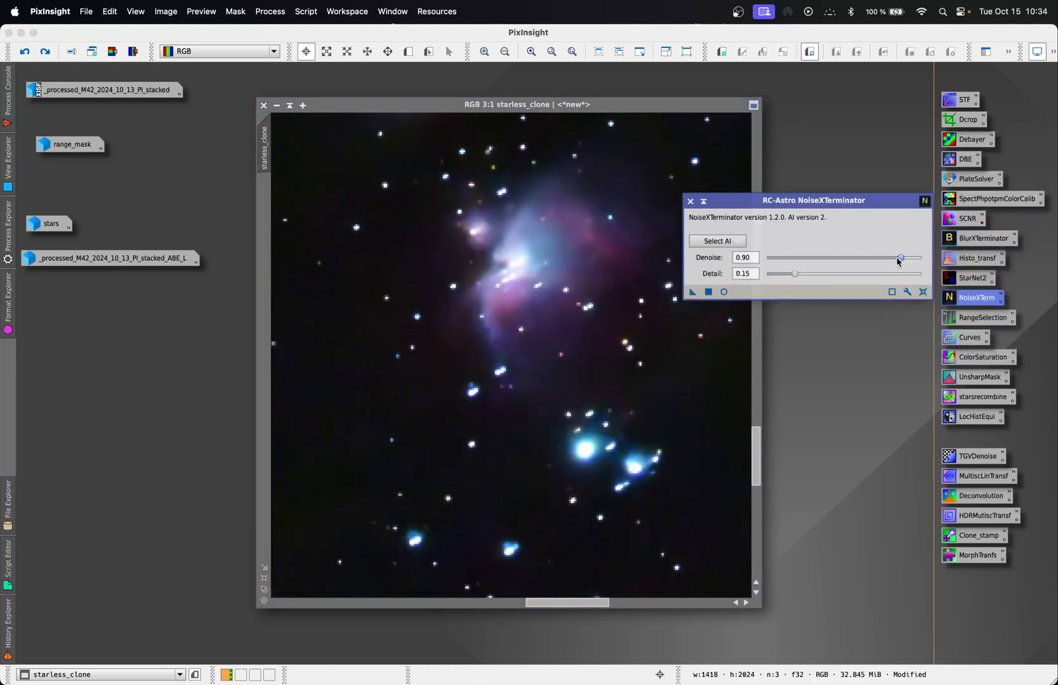
{"action": "left_click_drag", "start_coordinate": [899, 261], "coordinate": [846, 260]}
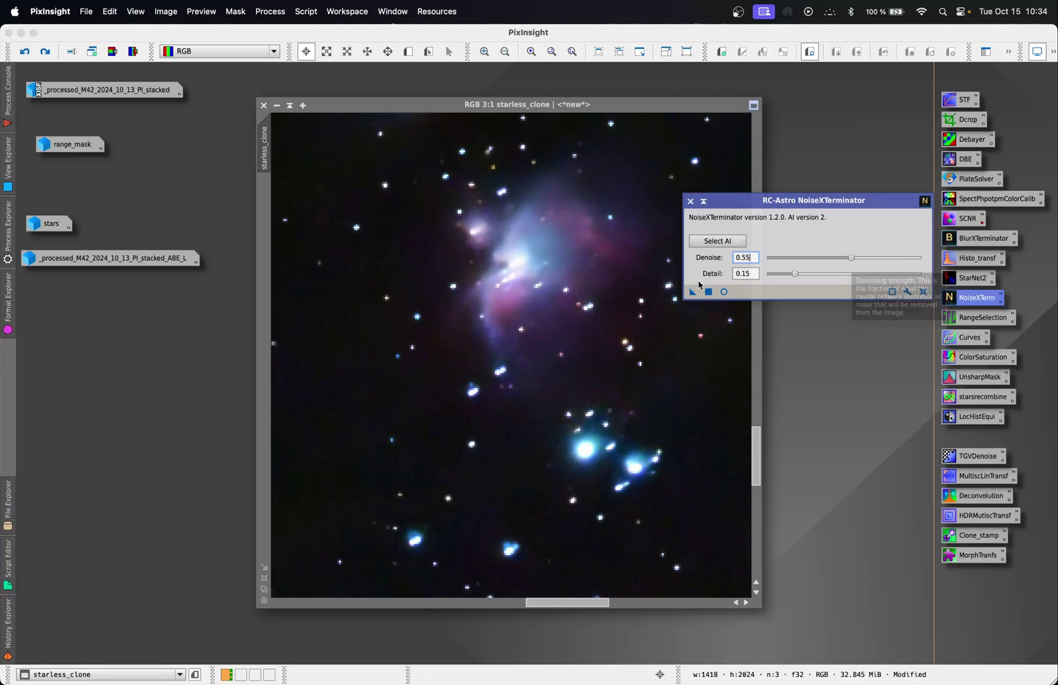
{"action": "left_click_drag", "start_coordinate": [692, 291], "coordinate": [582, 334]}
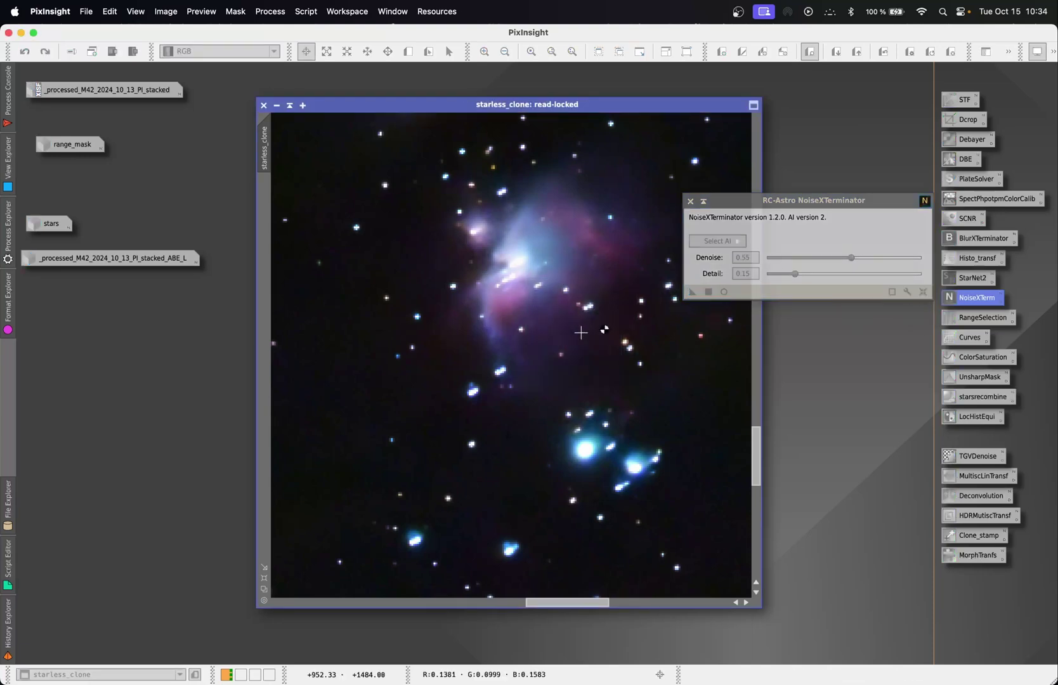
{"action": "left_click", "coordinate": [690, 201]}
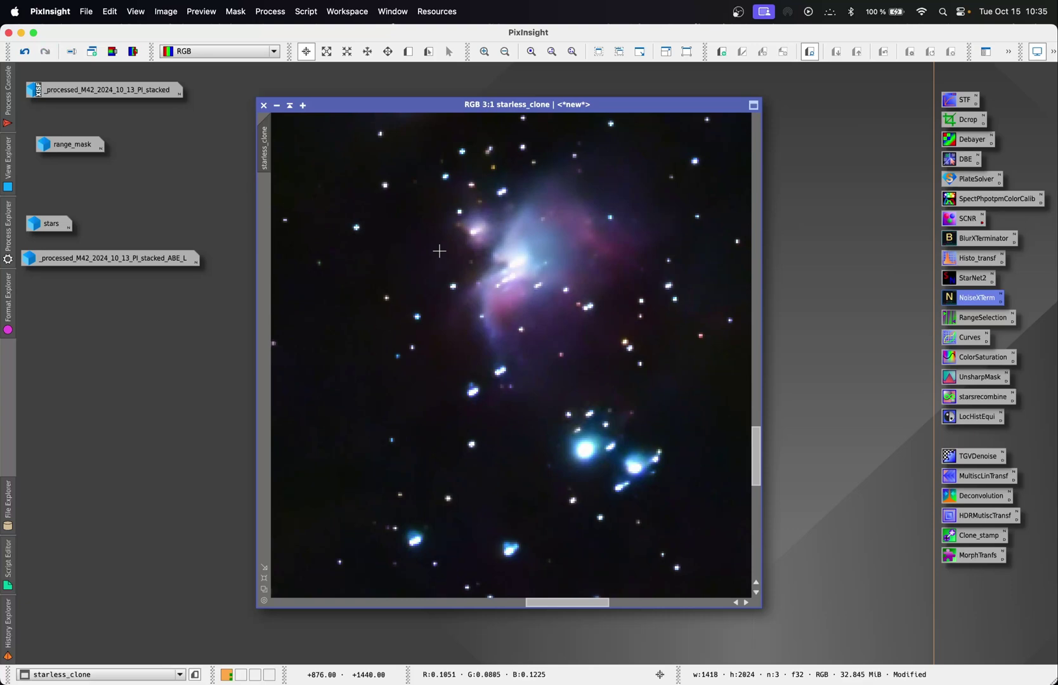
{"action": "scroll", "coordinate": [439, 250], "scroll_direction": "down", "scroll_amount": 3}
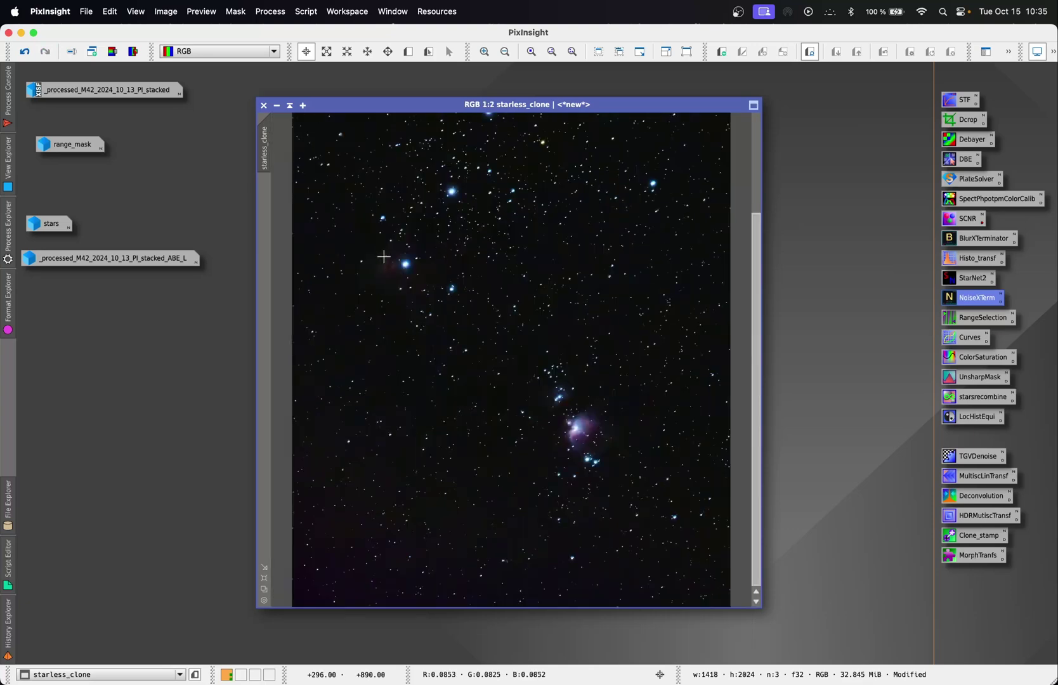
{"action": "scroll", "coordinate": [383, 256], "scroll_direction": "up", "scroll_amount": 4}
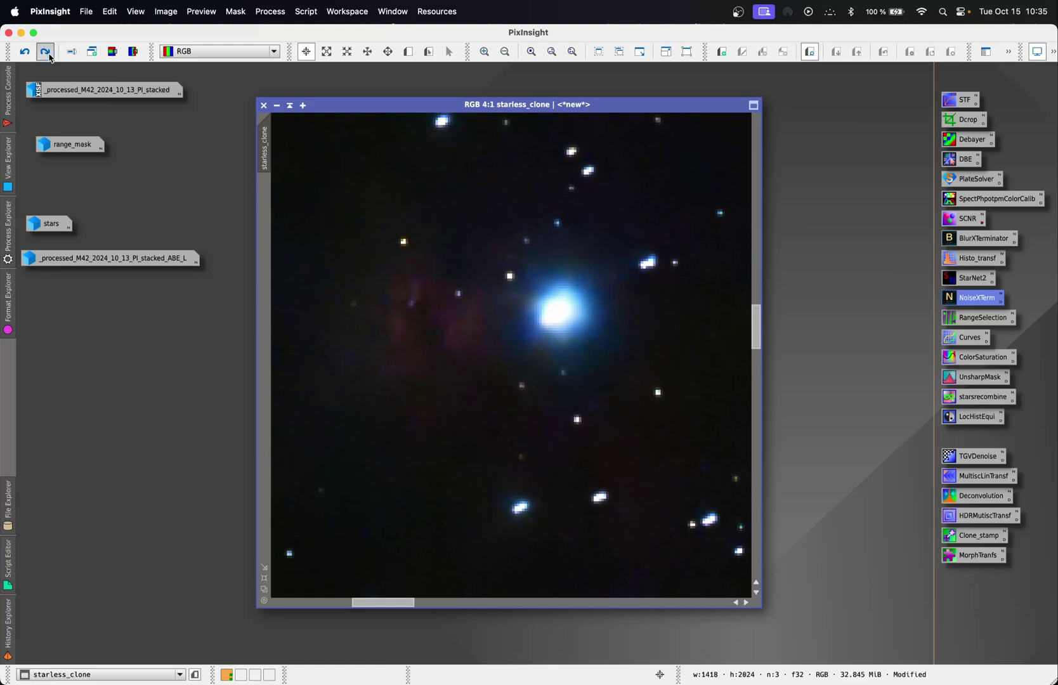
{"action": "left_click", "coordinate": [46, 52]}
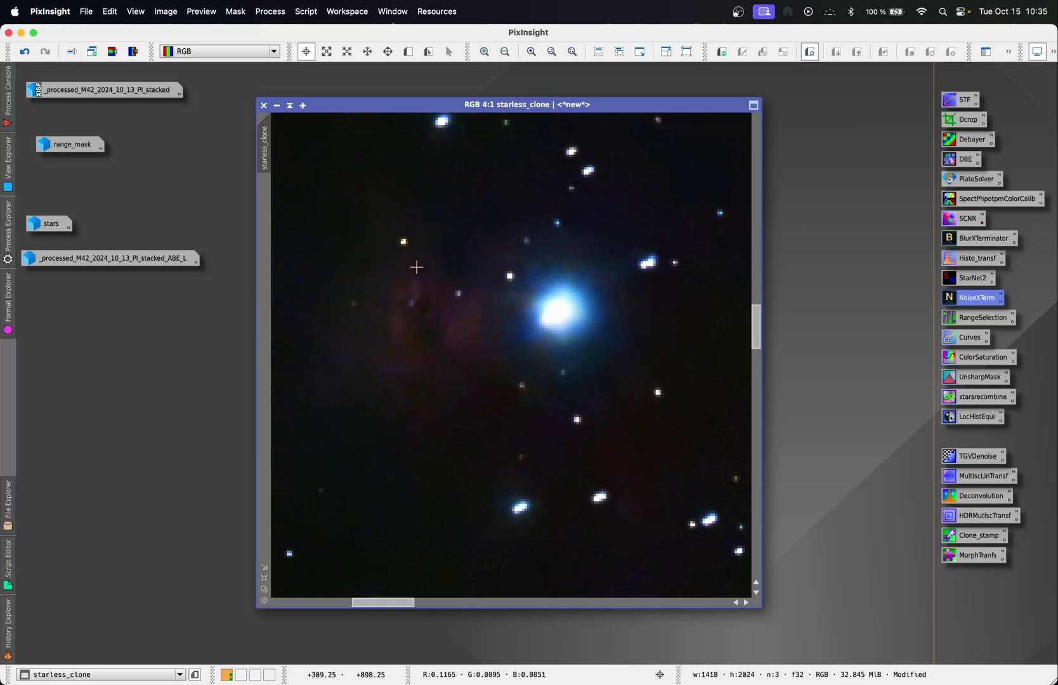
- Execute the GAME.js script to open the Interactive Galaxy Mask Editor for starless_clone
{"action": "left_click", "coordinate": [270, 12]}
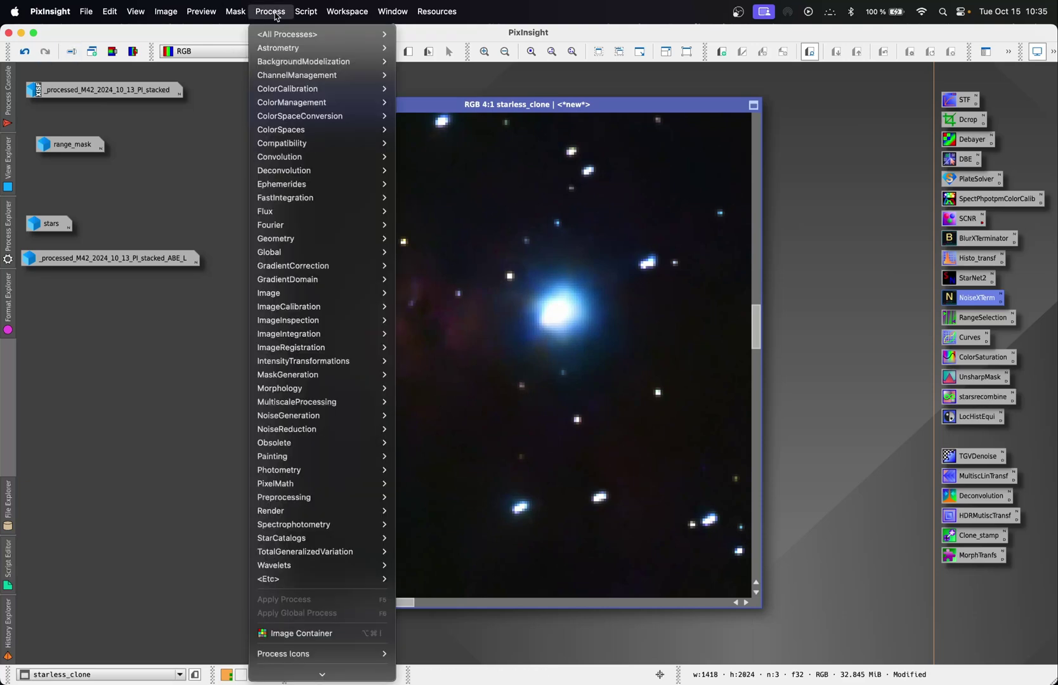
{"action": "mouse_move", "coordinate": [348, 43]}
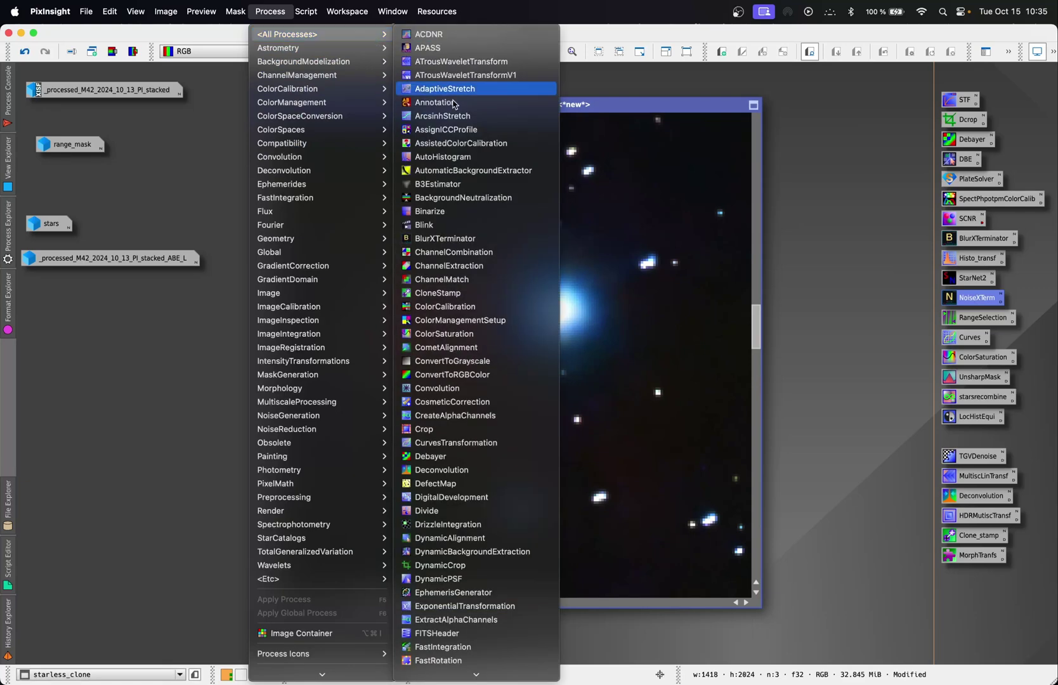
{"action": "scroll", "coordinate": [470, 210], "scroll_direction": "down", "scroll_amount": 6}
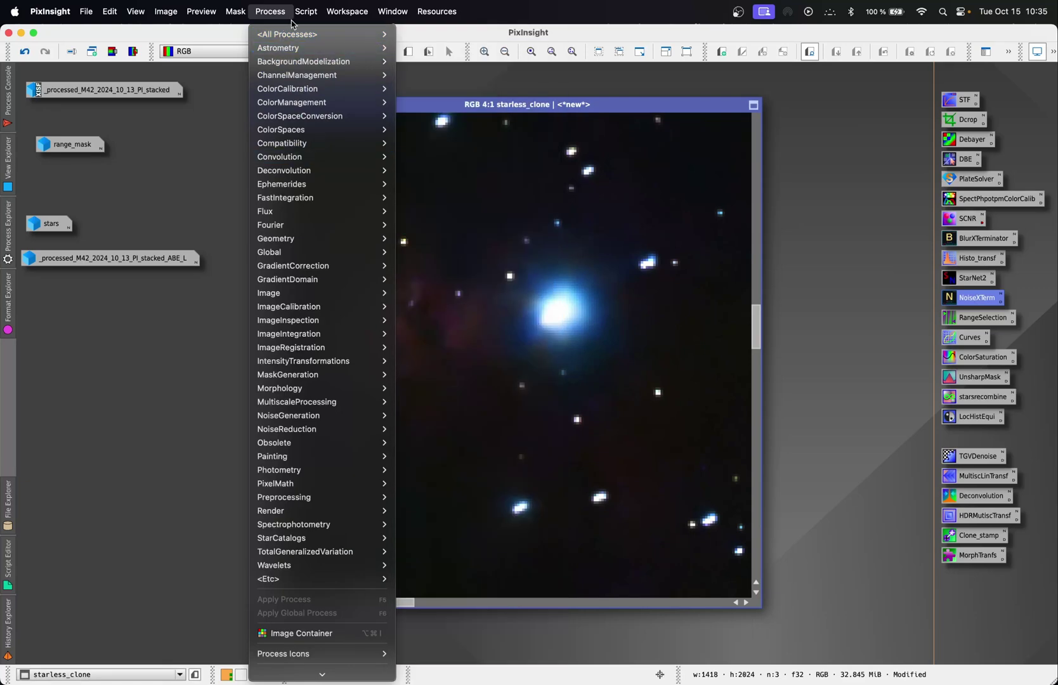
{"action": "mouse_move", "coordinate": [309, 14]}
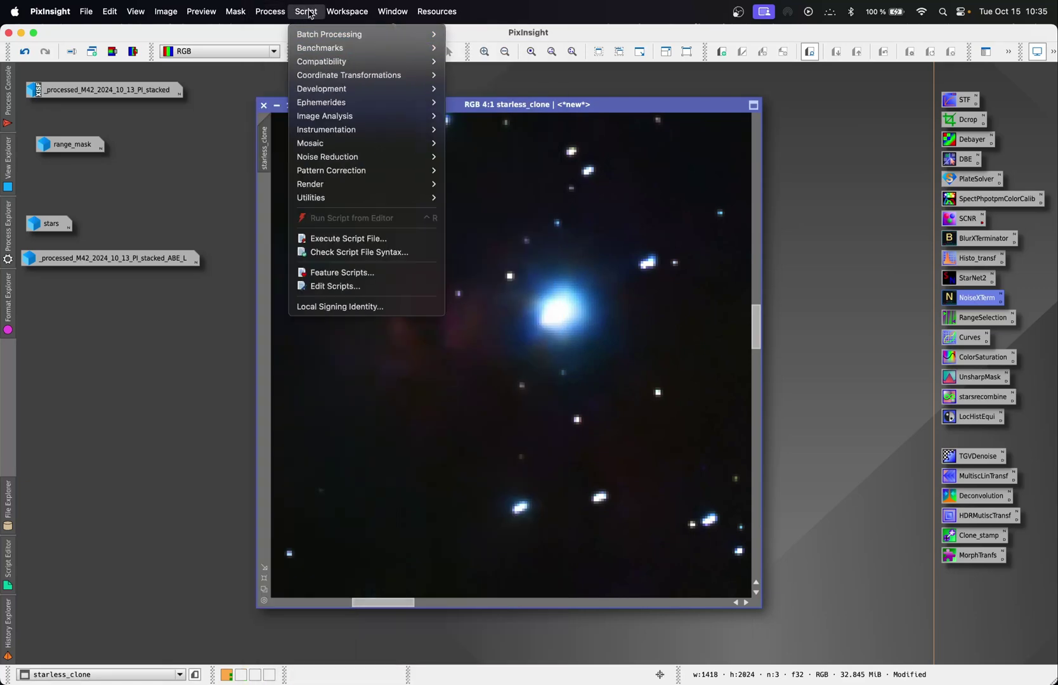
{"action": "left_click", "coordinate": [398, 239]}
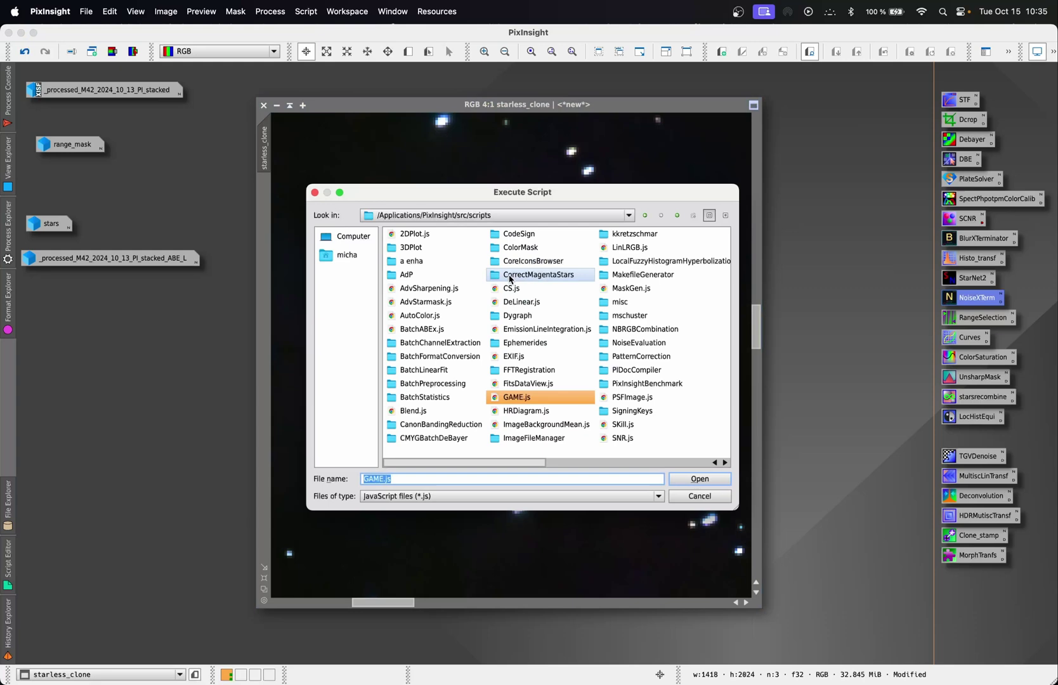
{"action": "double_click", "coordinate": [528, 397]}
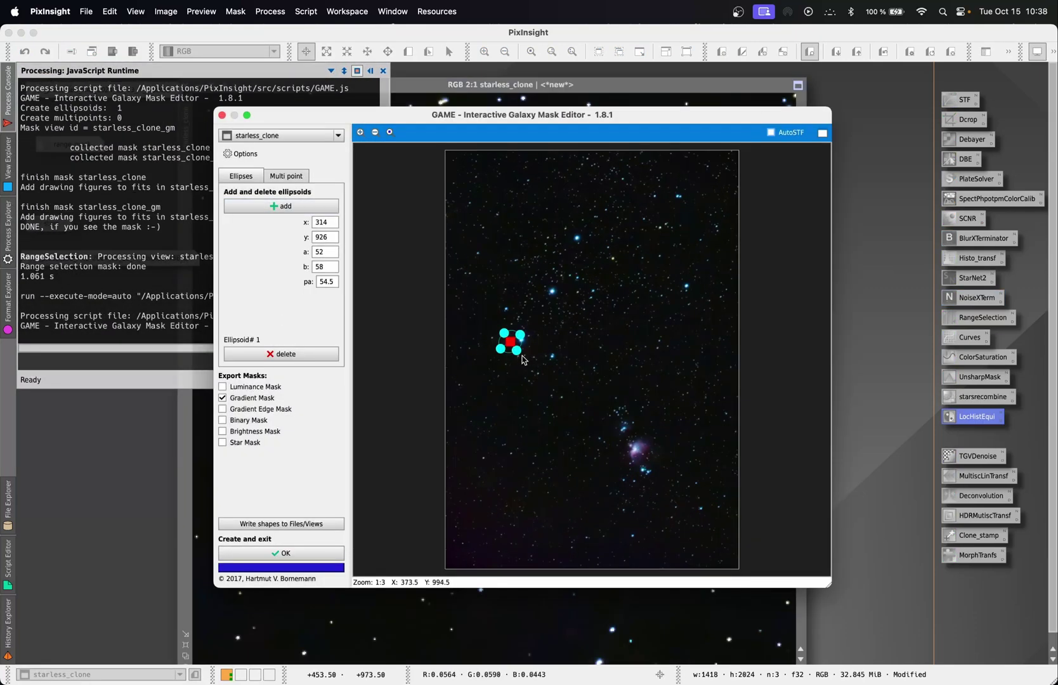
- Narrow the ellipse over the faint red nebula to a 39 and b 58, and create its gradient mask
{"action": "left_click", "coordinate": [517, 350]}
{"action": "left_click_drag", "start_coordinate": [518, 356], "coordinate": [516, 353]}
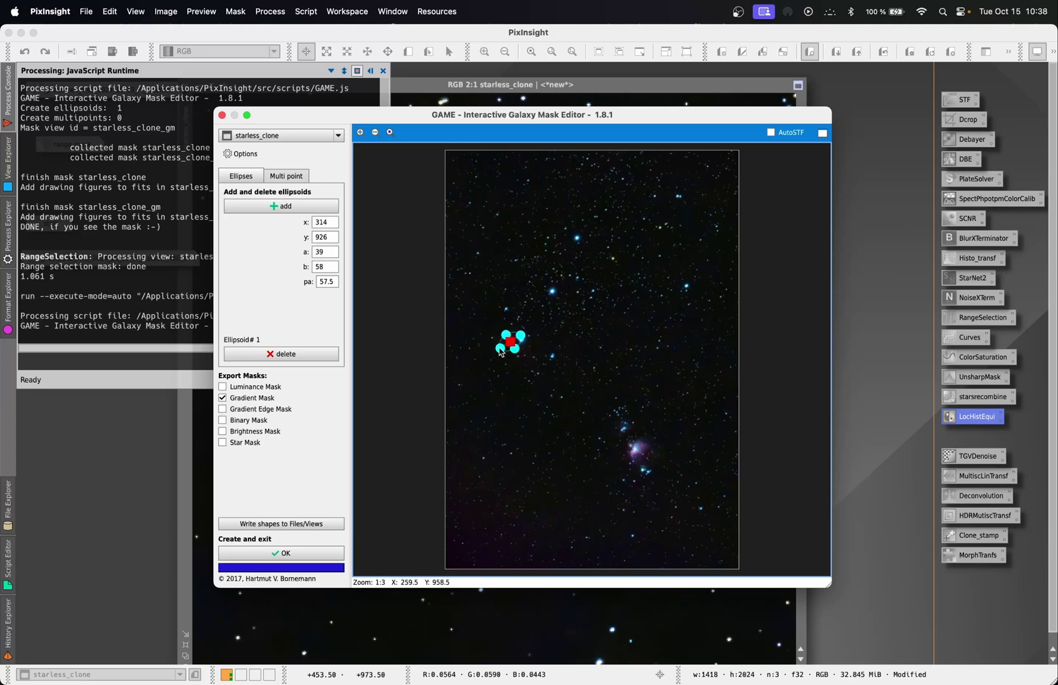
{"action": "left_click", "coordinate": [290, 553]}
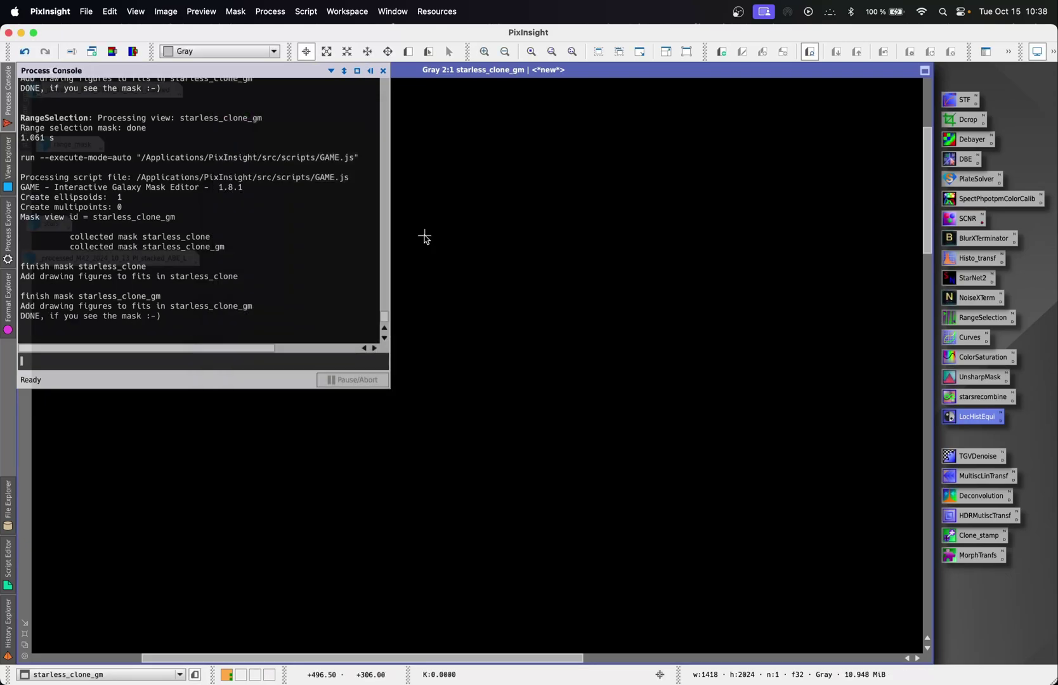
- Create a range mask from starless_clone_gm with lower limit 0.02, upper limit 0.70, fuzziness 0.27 and smoothness 51, and close RangeSelection
{"action": "right_click", "coordinate": [471, 185]}
{"action": "right_click", "coordinate": [562, 328]}
{"action": "left_click", "coordinate": [674, 608]}
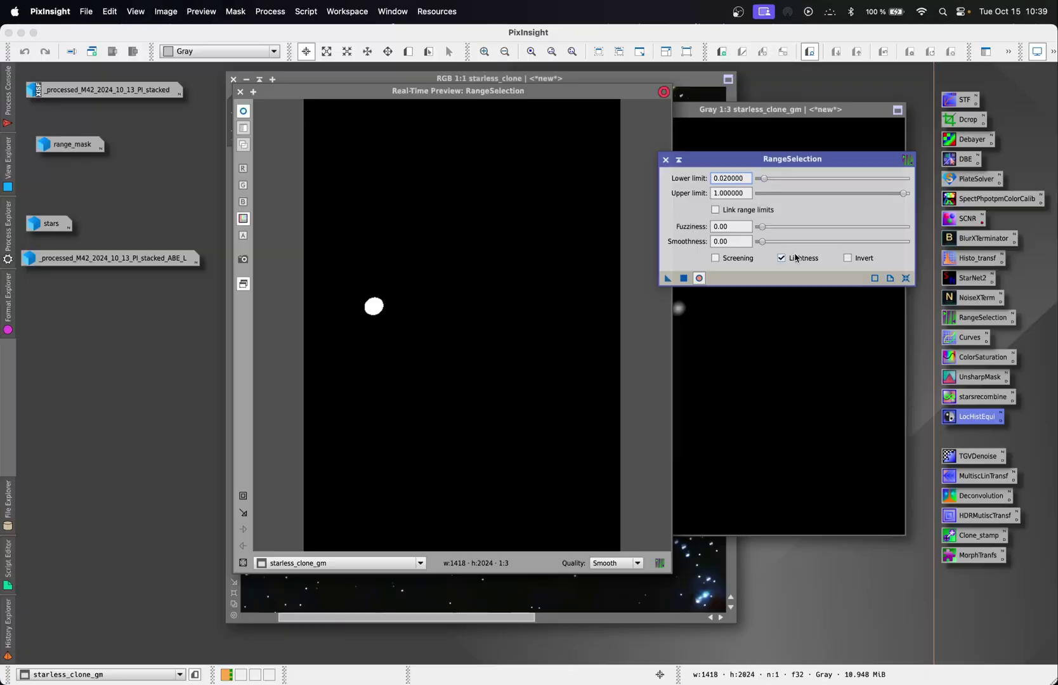
{"action": "left_click_drag", "start_coordinate": [762, 242], "coordinate": [833, 234]}
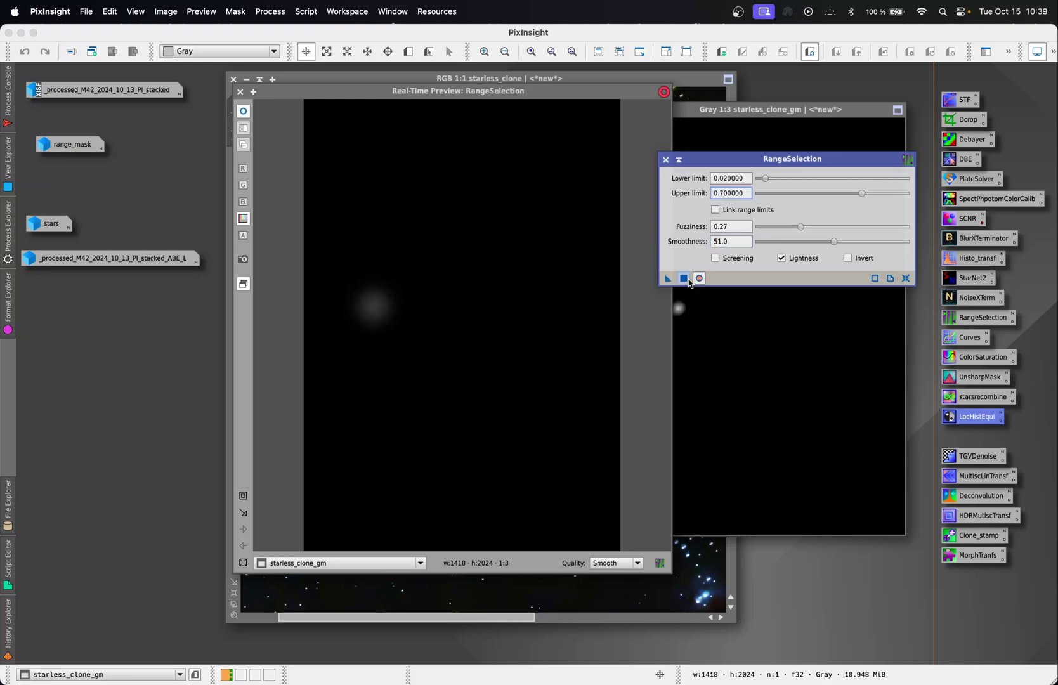
{"action": "left_click", "coordinate": [685, 279]}
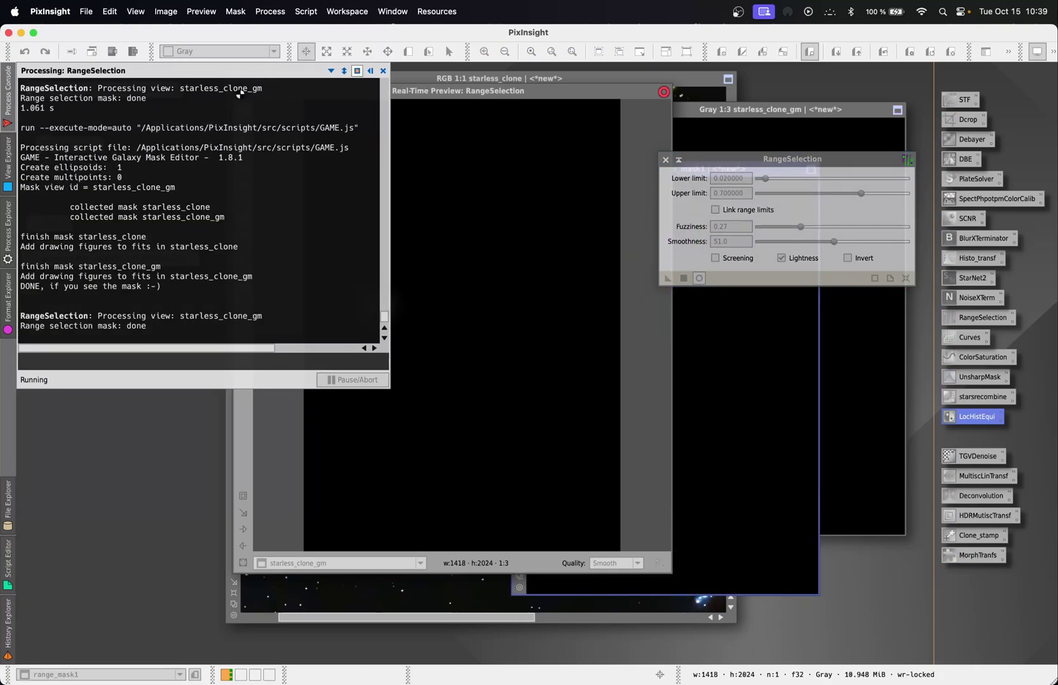
{"action": "left_click", "coordinate": [240, 91]}
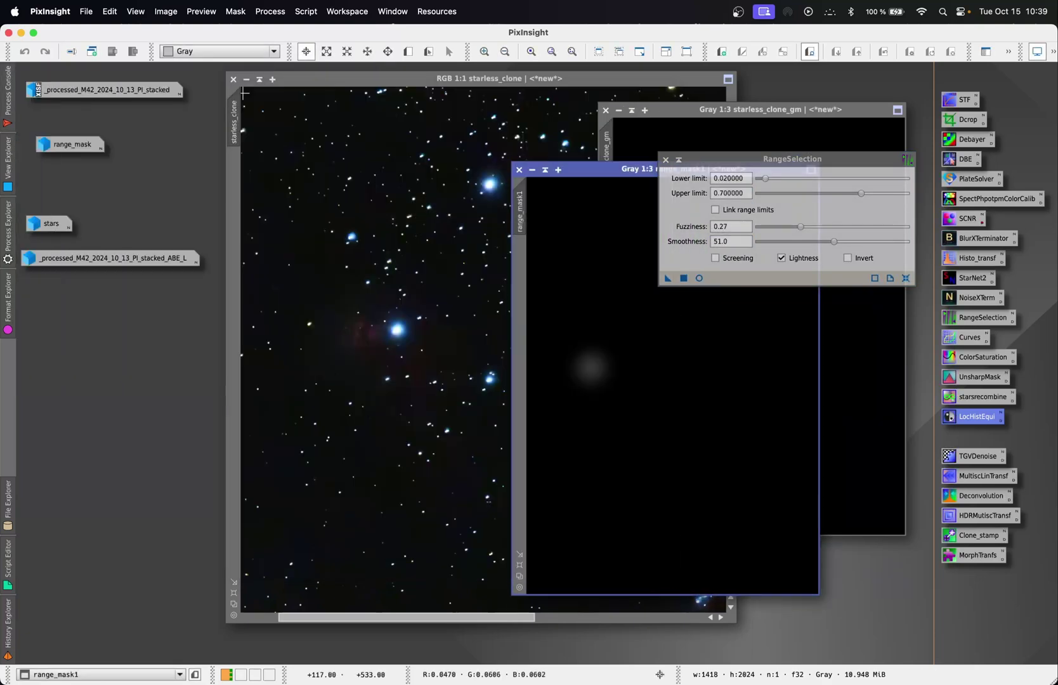
{"action": "left_click", "coordinate": [665, 160]}
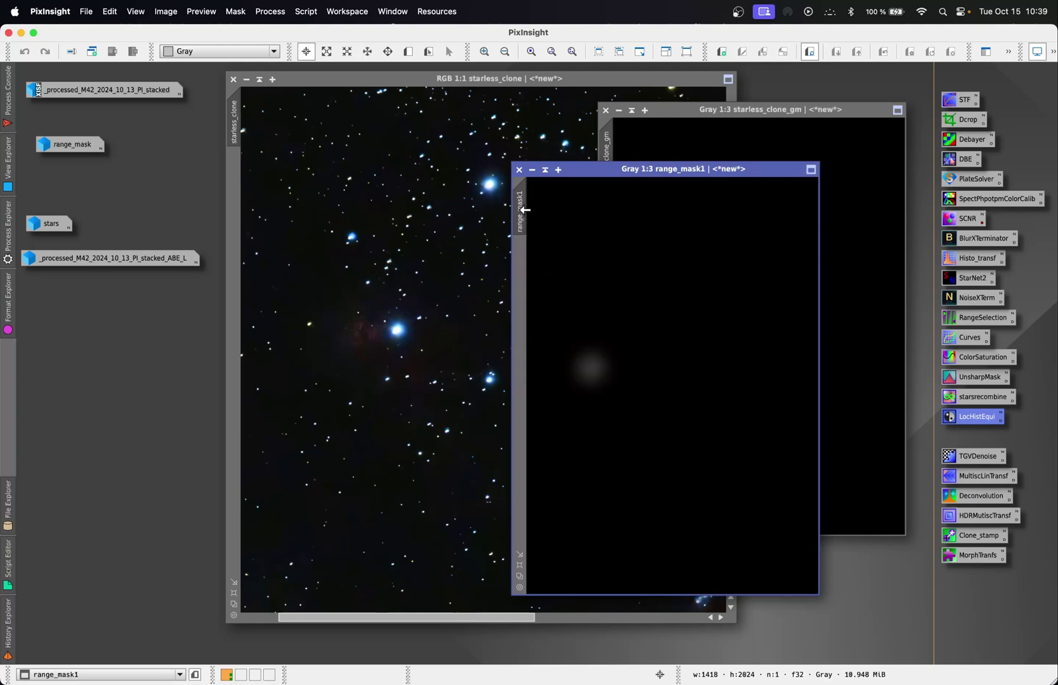
- Apply range_mask1 as the mask of starless_clone and invert it
{"action": "left_click_drag", "start_coordinate": [524, 209], "coordinate": [236, 184]}
{"action": "left_click", "coordinate": [371, 203]}
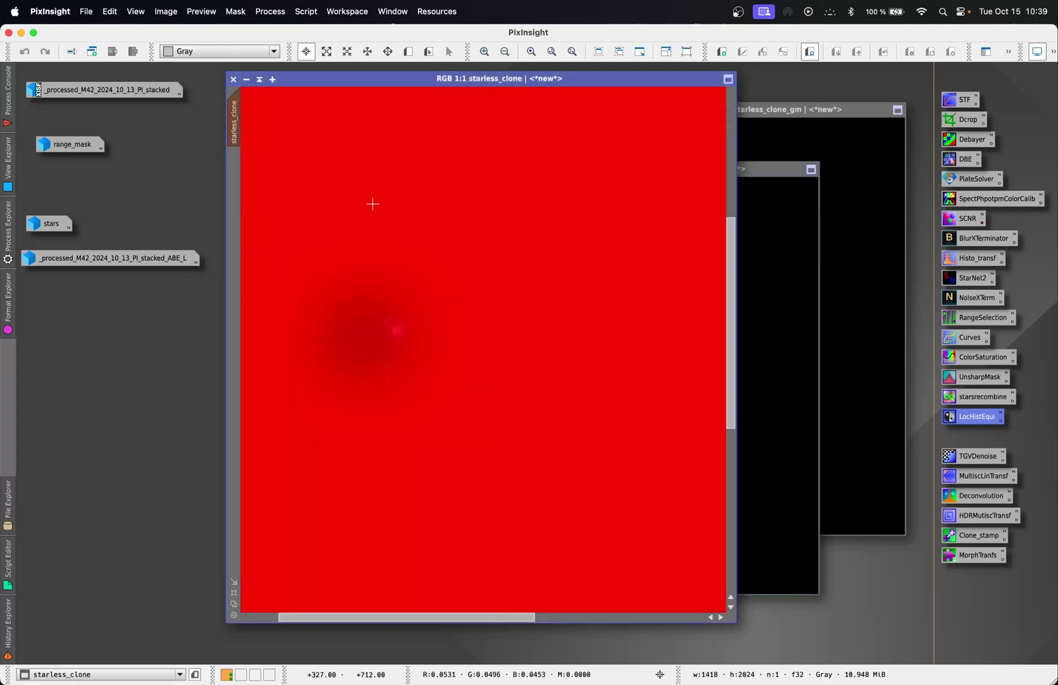
{"action": "left_click", "coordinate": [236, 11]}
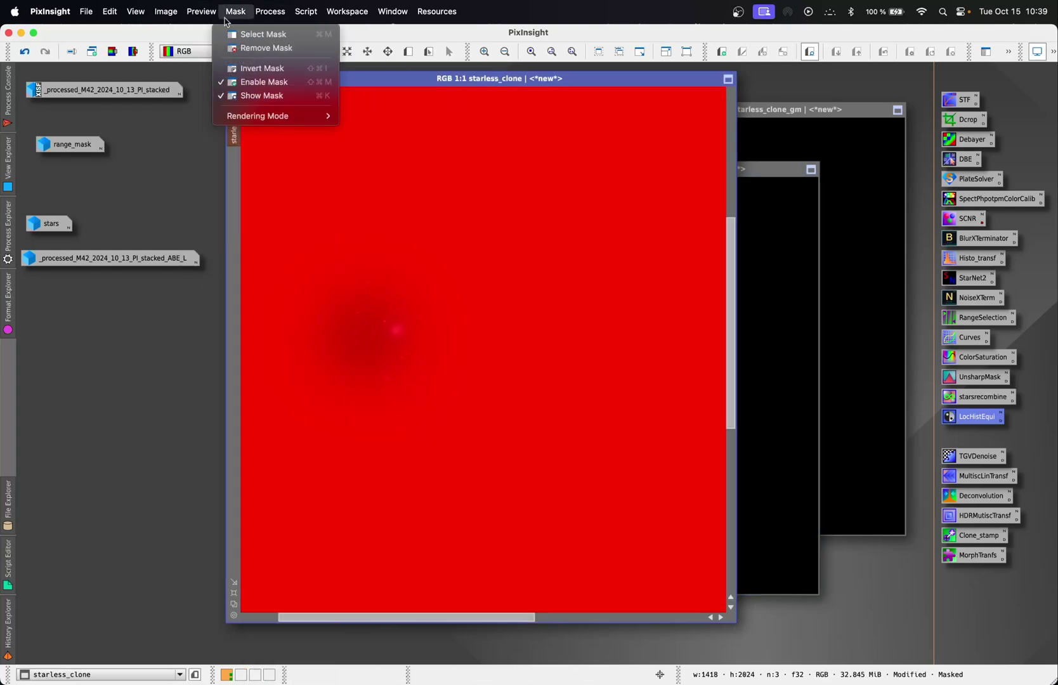
{"action": "left_click", "coordinate": [272, 69]}
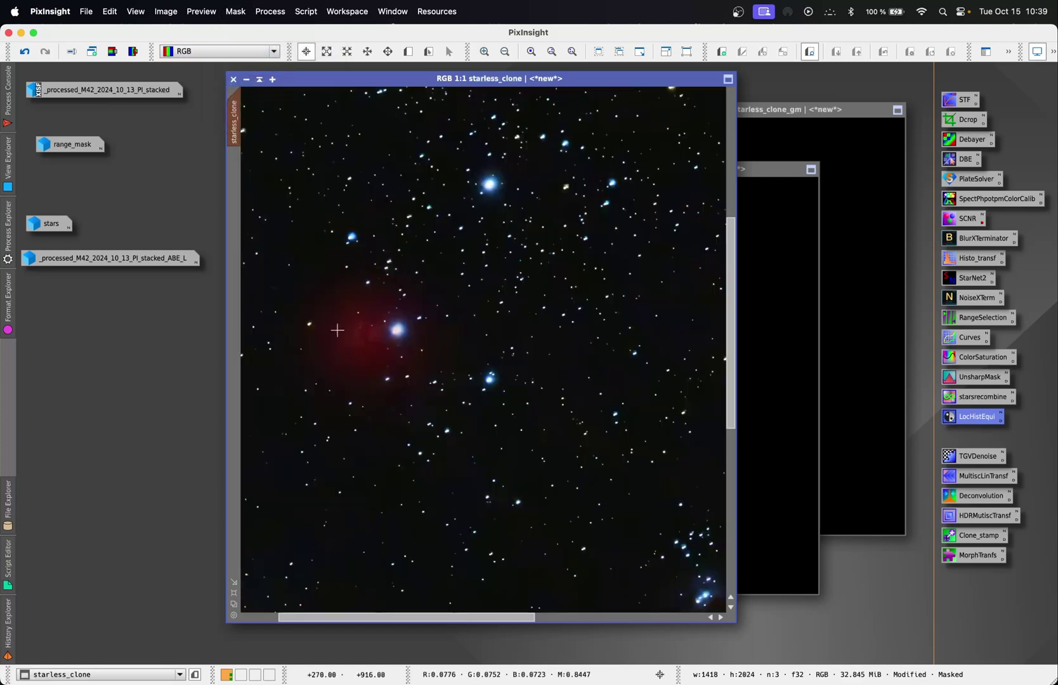
- Return the mask on starless_clone to its non-inverted state, exposing only the red nebula region, and hide the mask overlay
{"action": "left_click", "coordinate": [237, 11]}
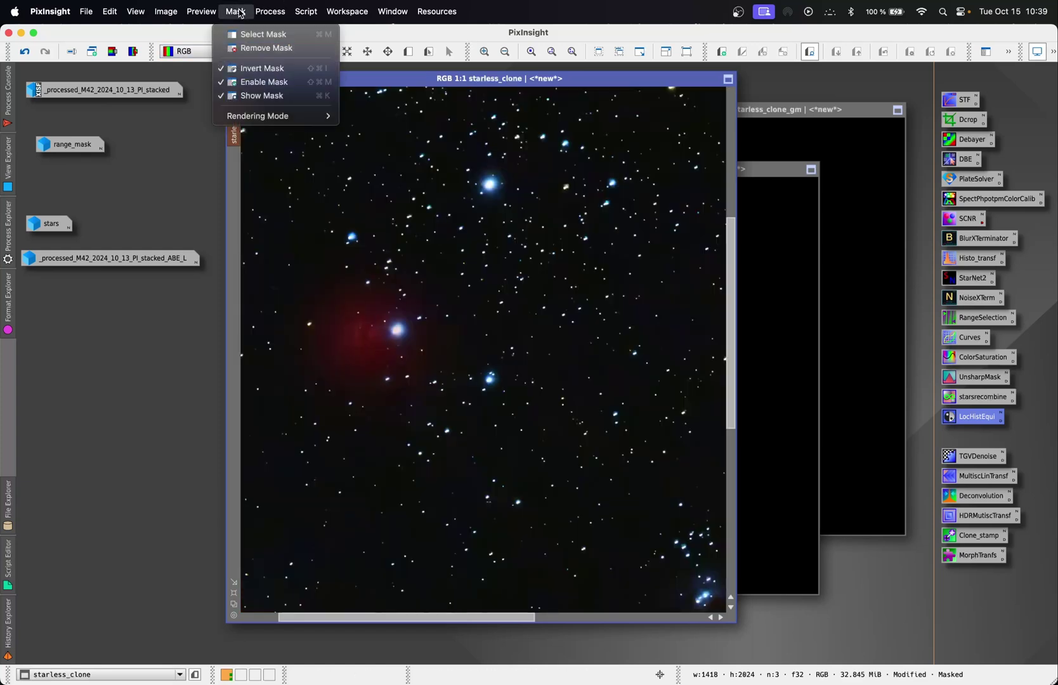
{"action": "left_click", "coordinate": [269, 96]}
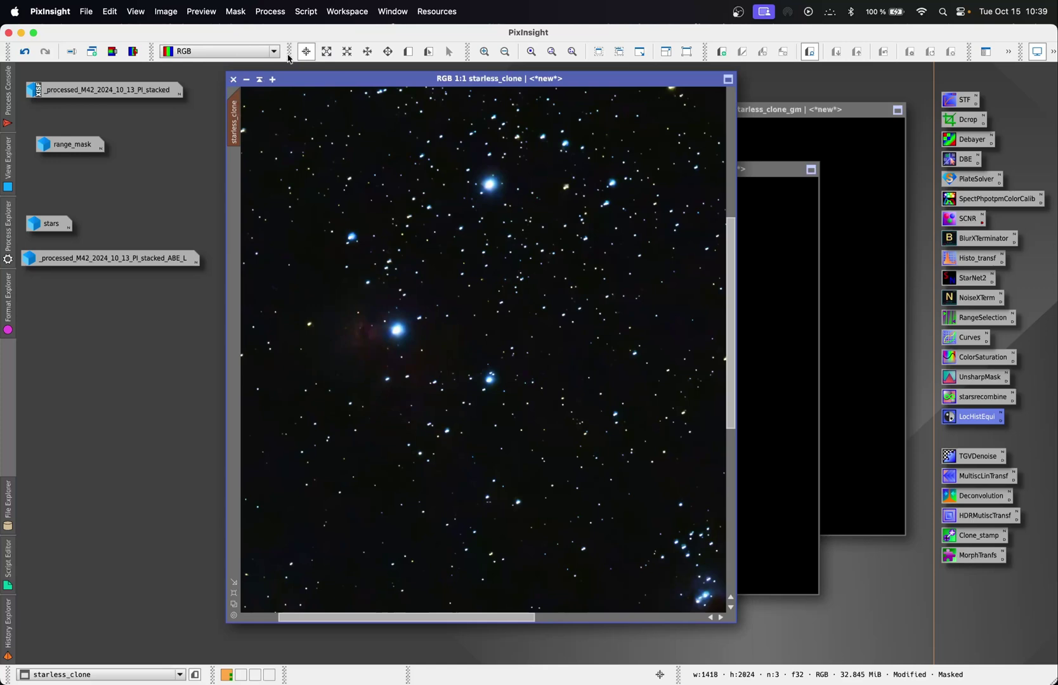
{"action": "left_click", "coordinate": [237, 11]}
{"action": "left_click", "coordinate": [266, 96]}
{"action": "left_click", "coordinate": [237, 11]}
{"action": "left_click", "coordinate": [266, 96]}
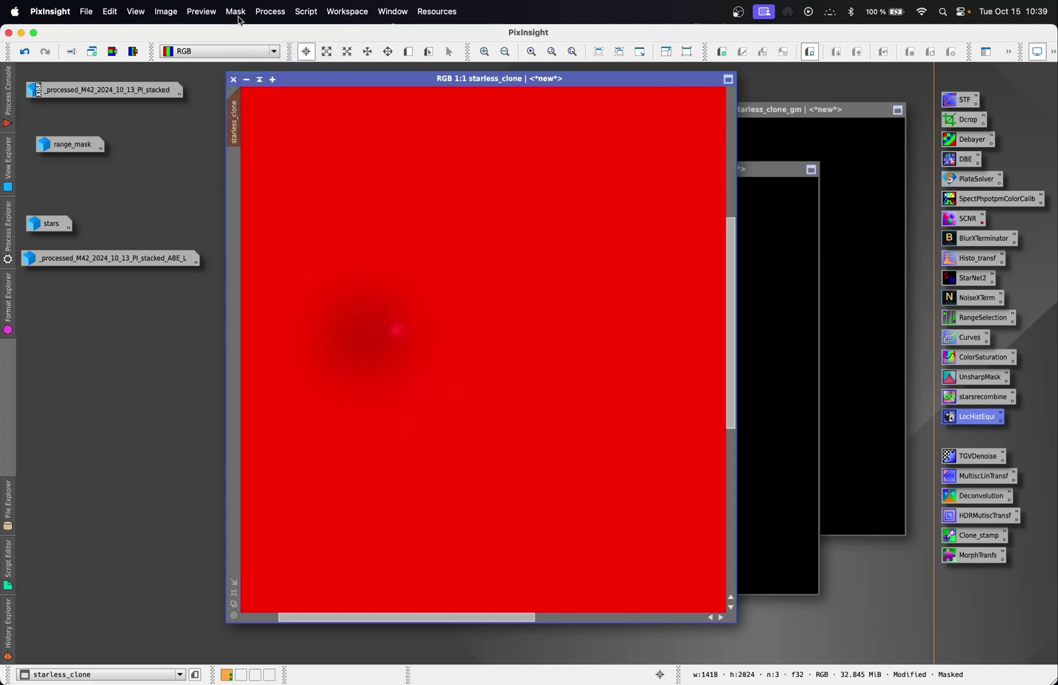
{"action": "left_click", "coordinate": [239, 13]}
{"action": "left_click", "coordinate": [267, 96]}
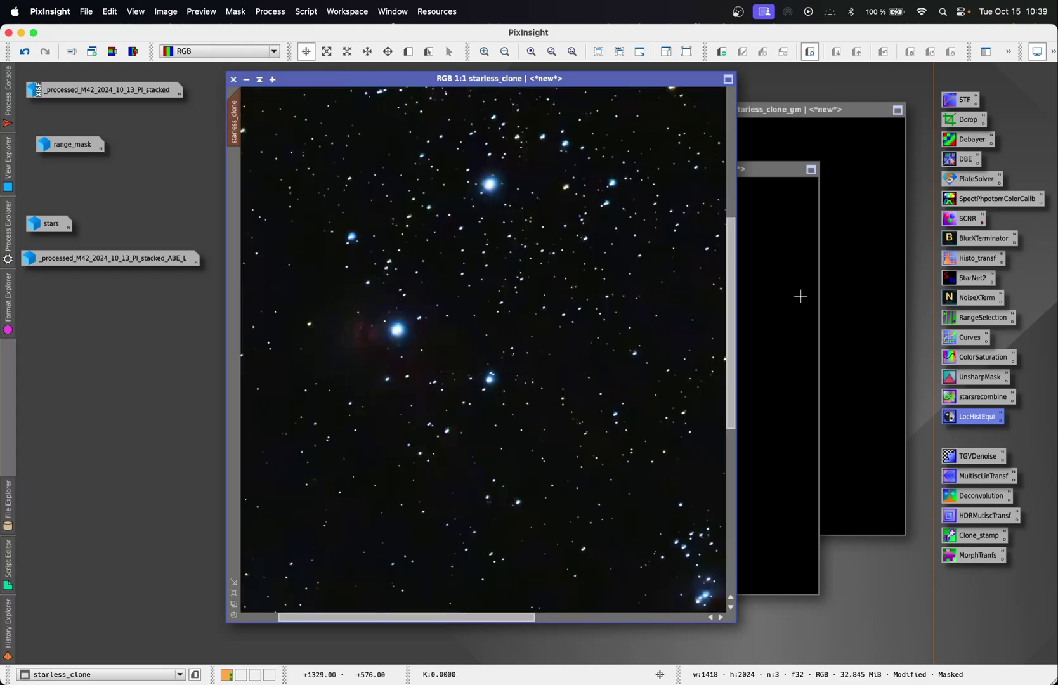
{"action": "left_click", "coordinate": [800, 296]}
{"action": "left_click", "coordinate": [374, 298]}
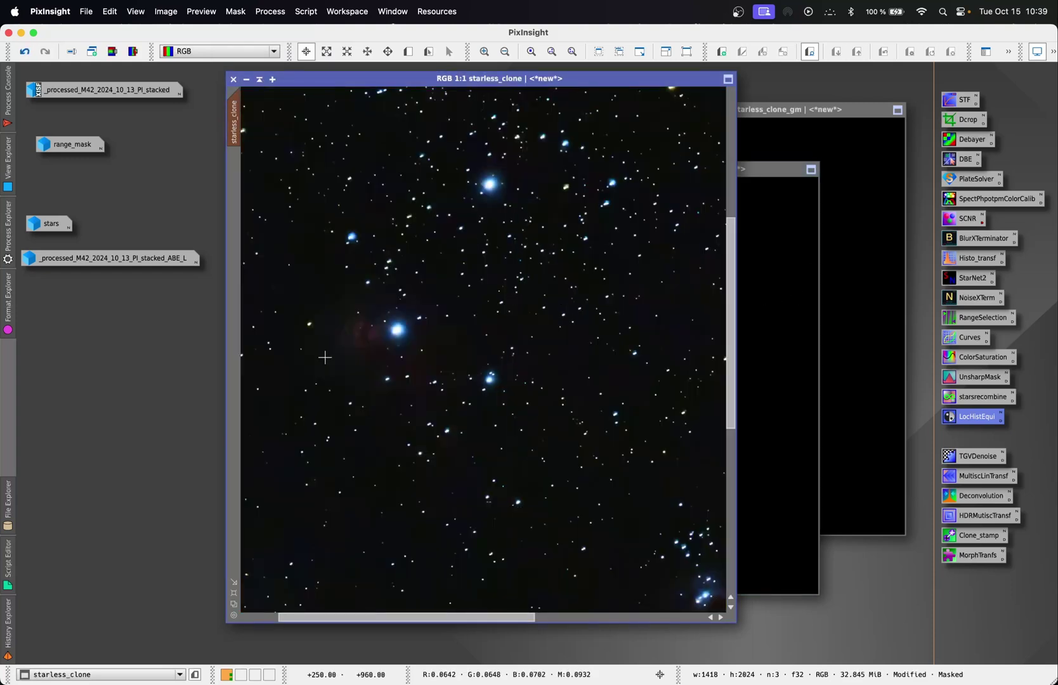
- Start a real-time preview of LocalHistogramEqualization on starless_clone, limited to the area around the red nebula and its bright star
{"action": "scroll", "coordinate": [326, 337], "scroll_direction": "up", "scroll_amount": 1}
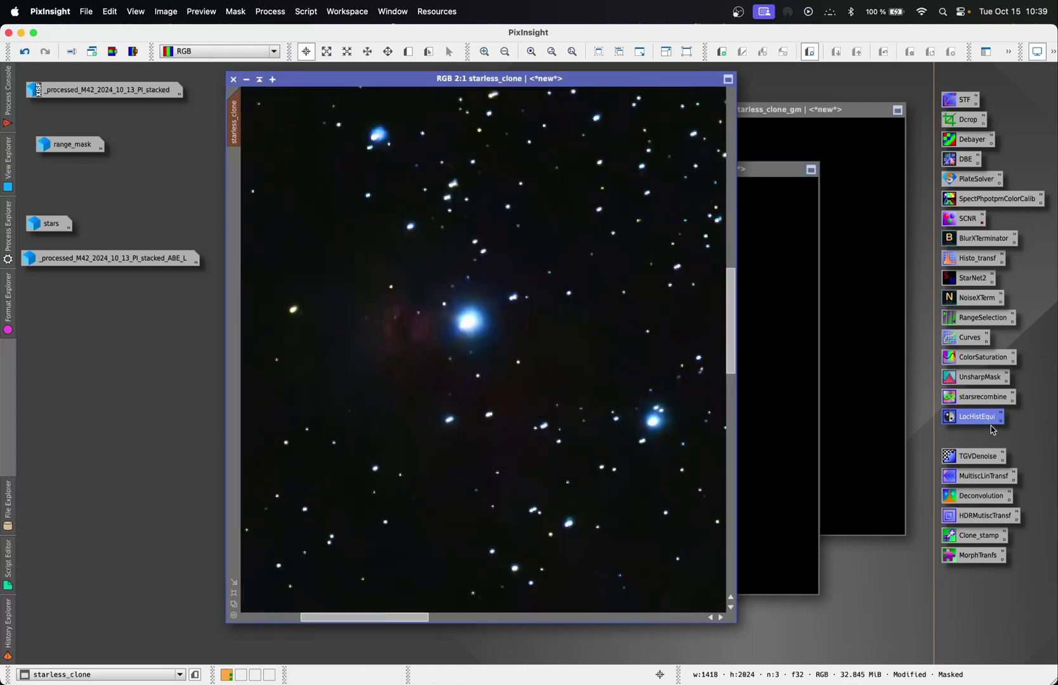
{"action": "double_click", "coordinate": [985, 426]}
{"action": "left_click", "coordinate": [722, 338]}
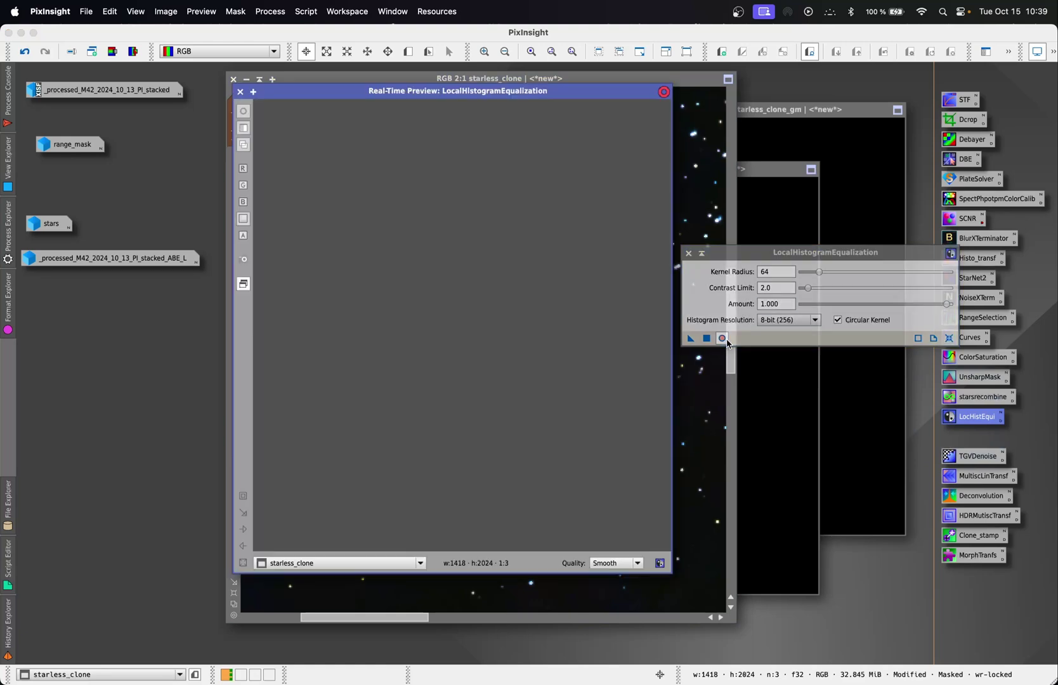
{"action": "left_click", "coordinate": [243, 496]}
{"action": "left_click_drag", "start_coordinate": [350, 332], "coordinate": [410, 278]}
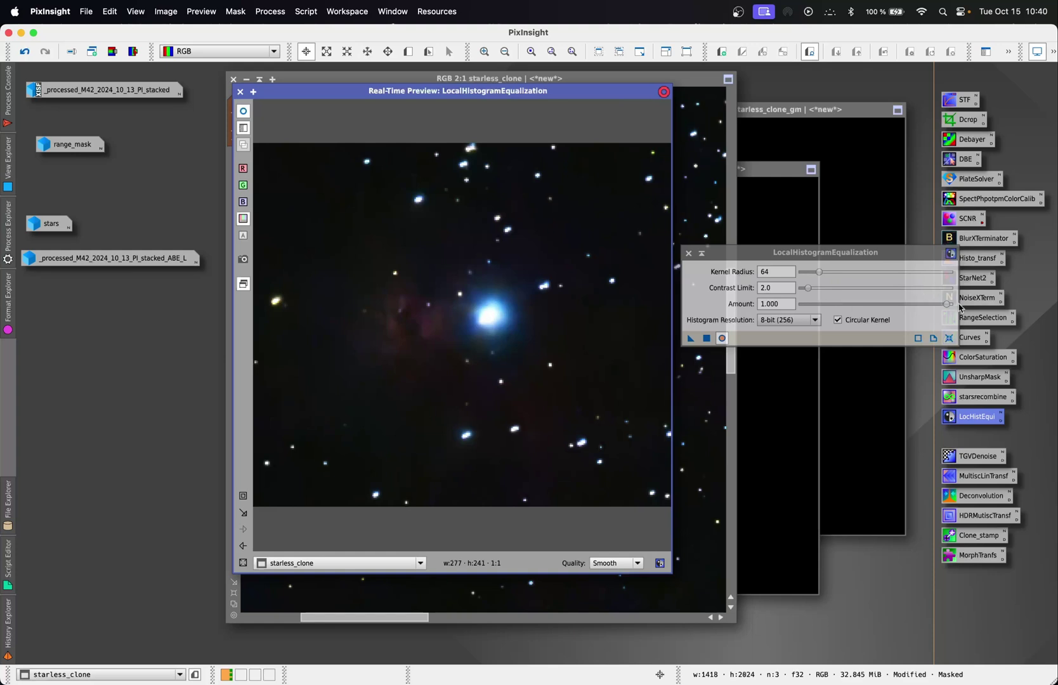
- Apply LocalHistogramEqualization to the masked starless_clone with an amount of 0.620, close the preview, and step back to compare with the previous state
{"action": "left_click_drag", "start_coordinate": [948, 305], "coordinate": [846, 306]}
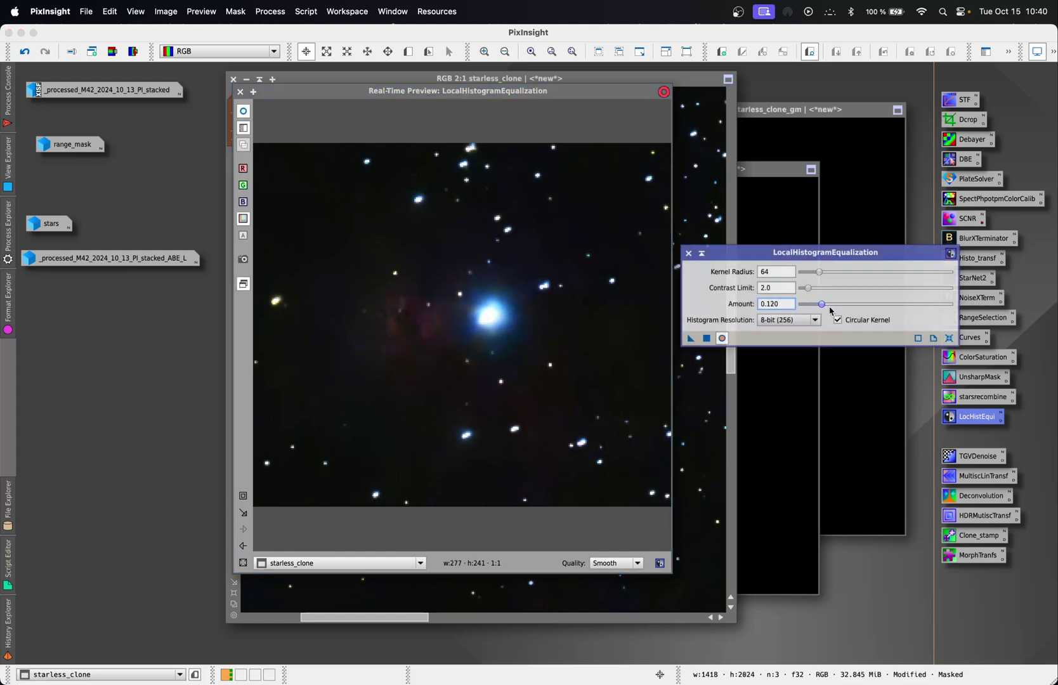
{"action": "left_click_drag", "start_coordinate": [830, 310], "coordinate": [885, 306]}
{"action": "left_click", "coordinate": [706, 338]}
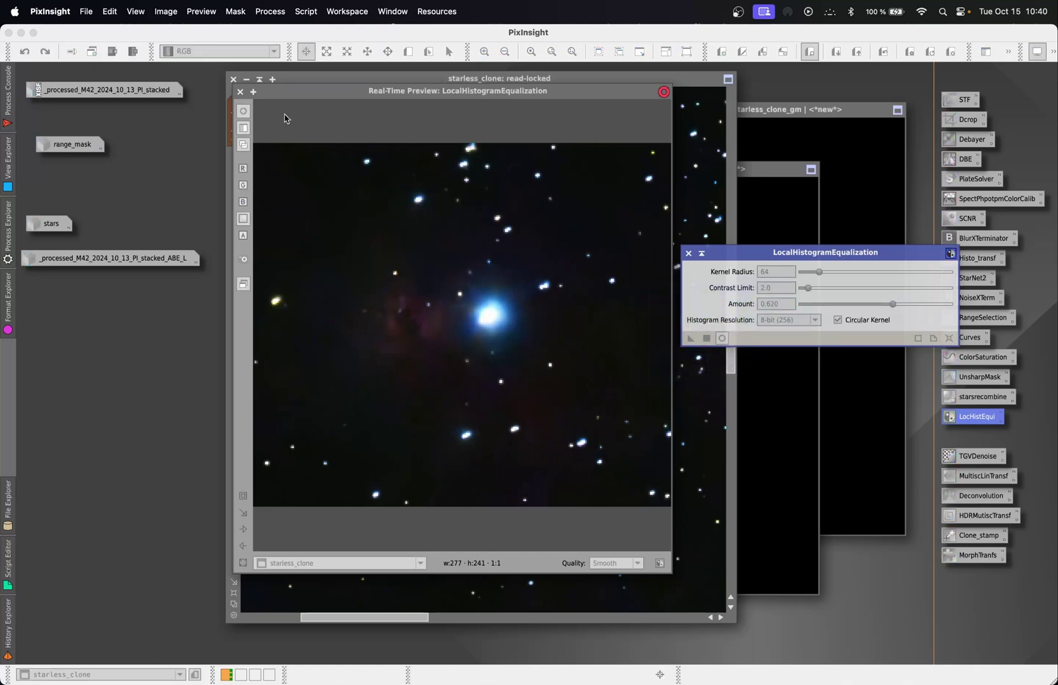
{"action": "left_click", "coordinate": [240, 92]}
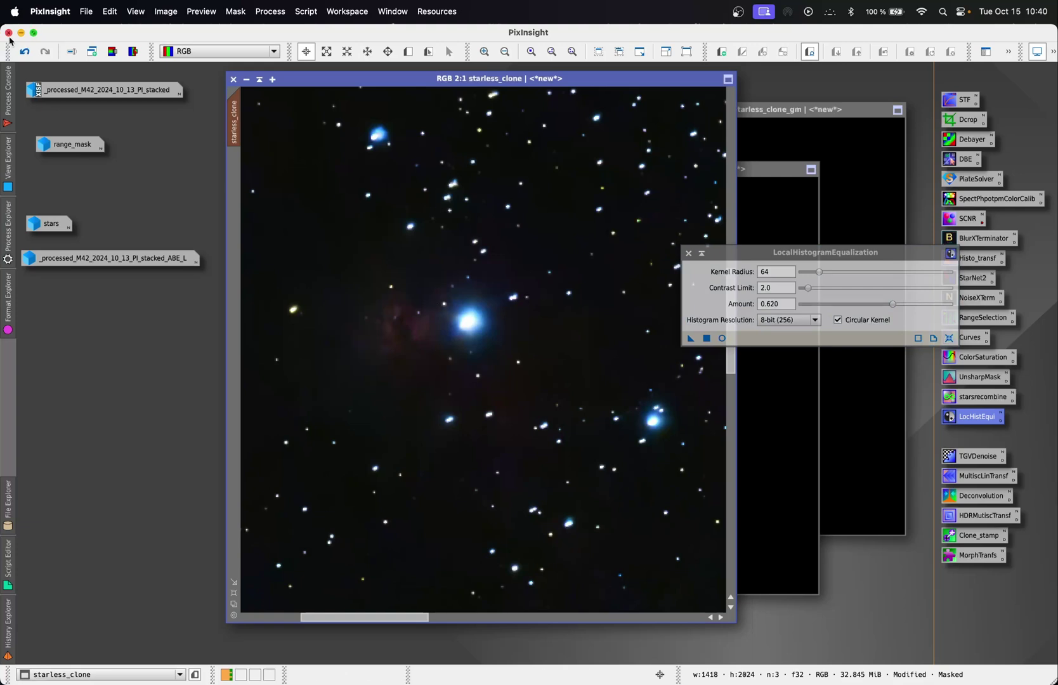
{"action": "left_click", "coordinate": [24, 52]}
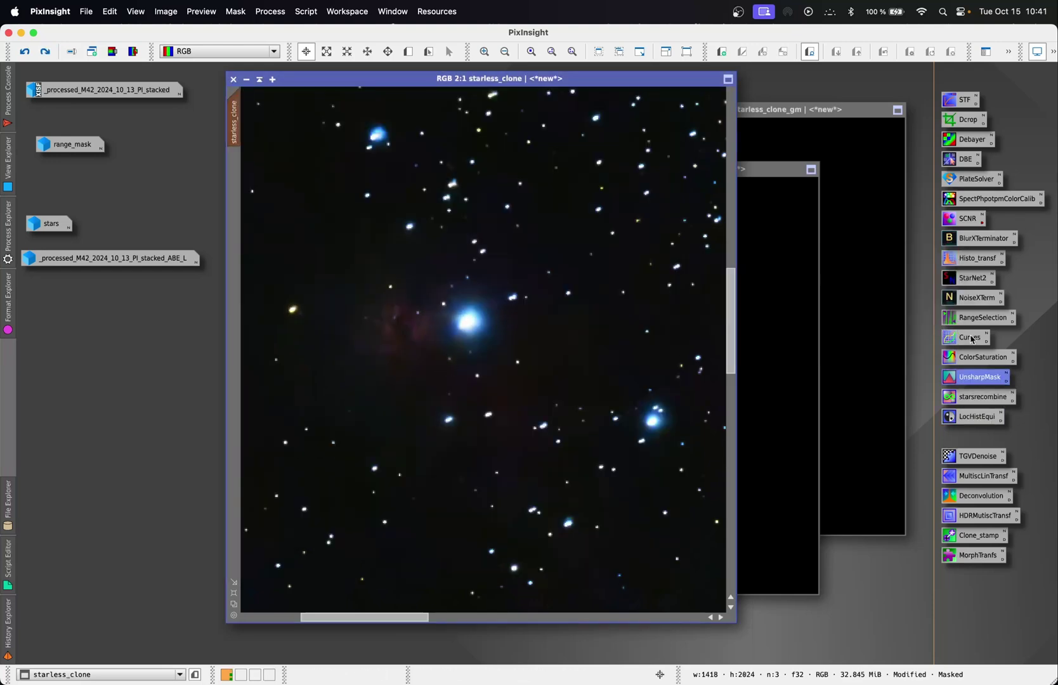
- Start a real-time preview of CurvesTransformation on starless_clone, limited to the area around the red nebula and its bright star
{"action": "double_click", "coordinate": [971, 339]}
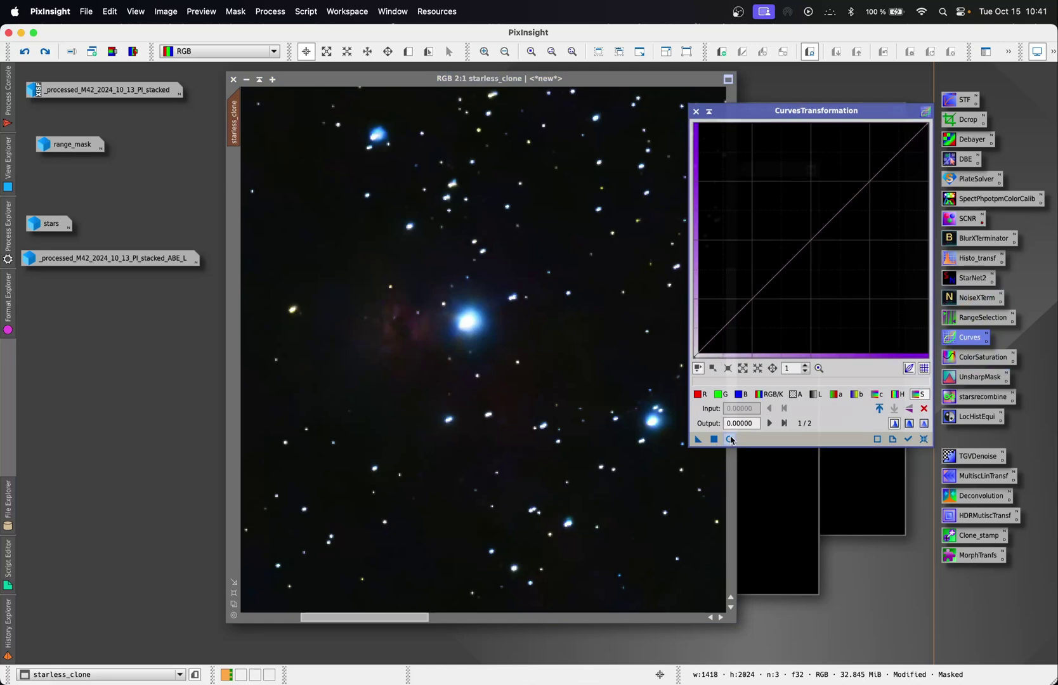
{"action": "left_click", "coordinate": [730, 439]}
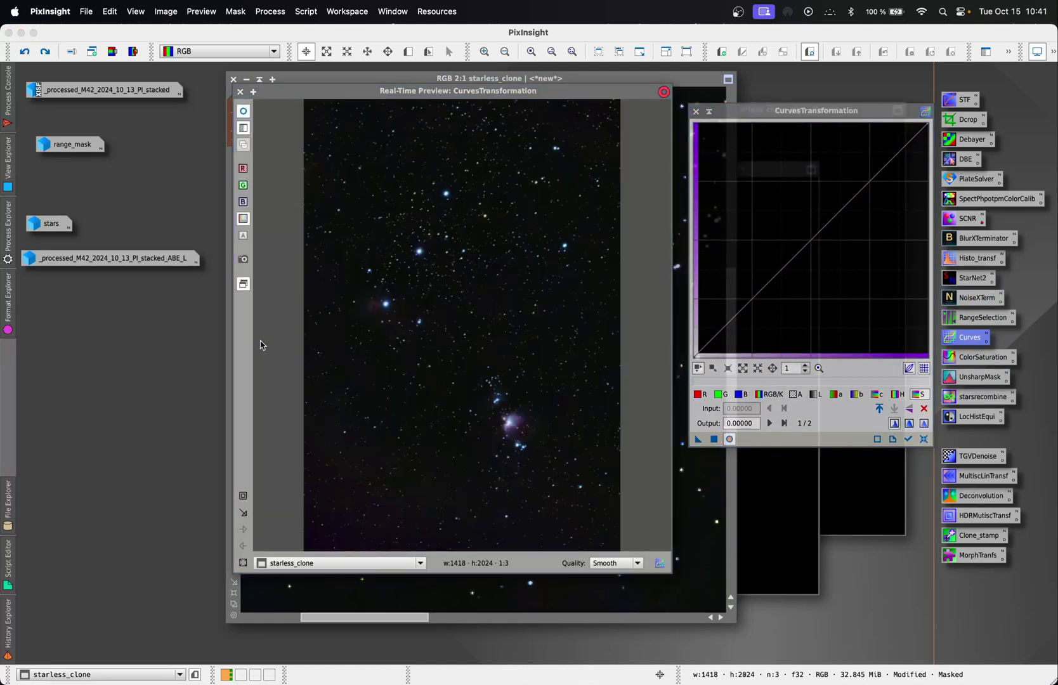
{"action": "left_click_drag", "start_coordinate": [348, 321], "coordinate": [409, 287]}
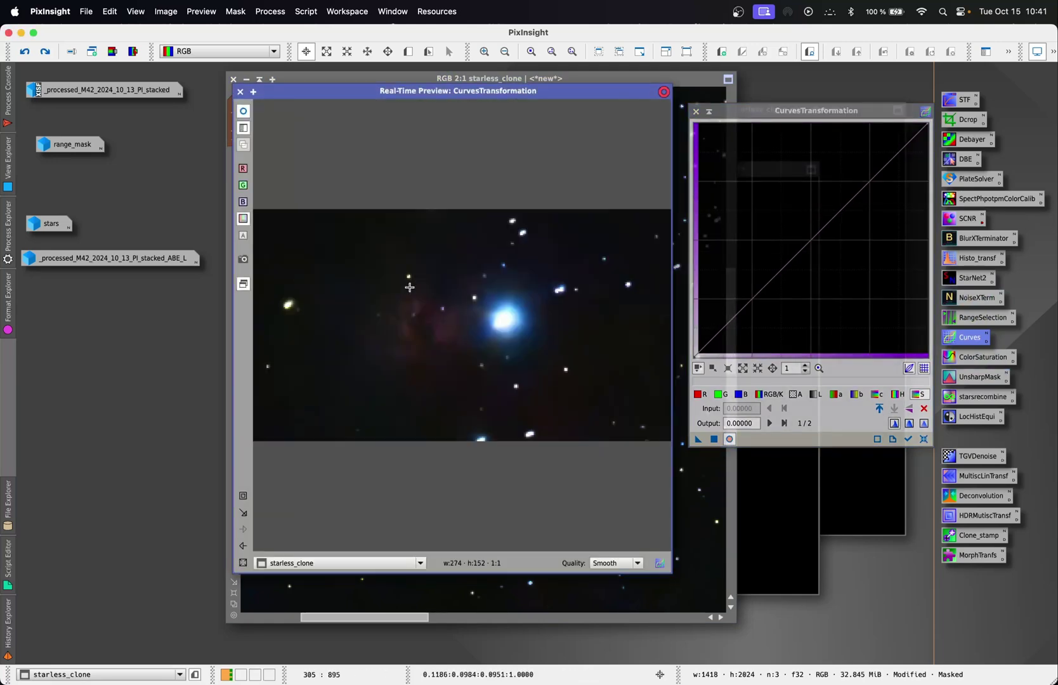
- Try a midtone point on the saturation curve and an RGB/K point at input 0.20789, output 0.63158, resetting the curves after each attempt
{"action": "left_click", "coordinate": [807, 245]}
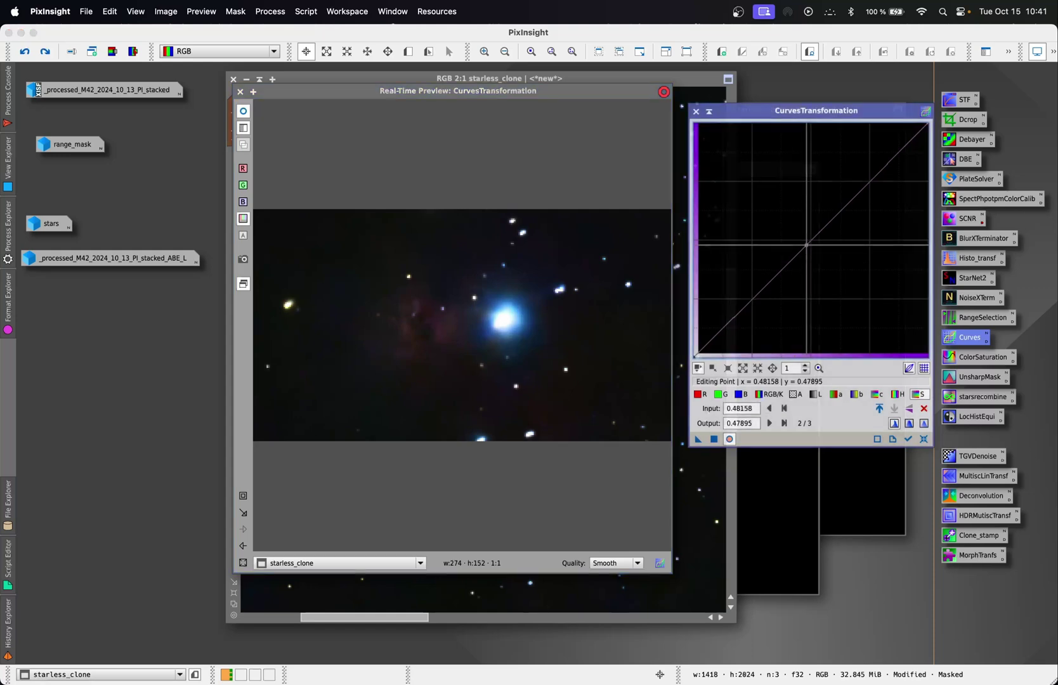
{"action": "left_click", "coordinate": [923, 439]}
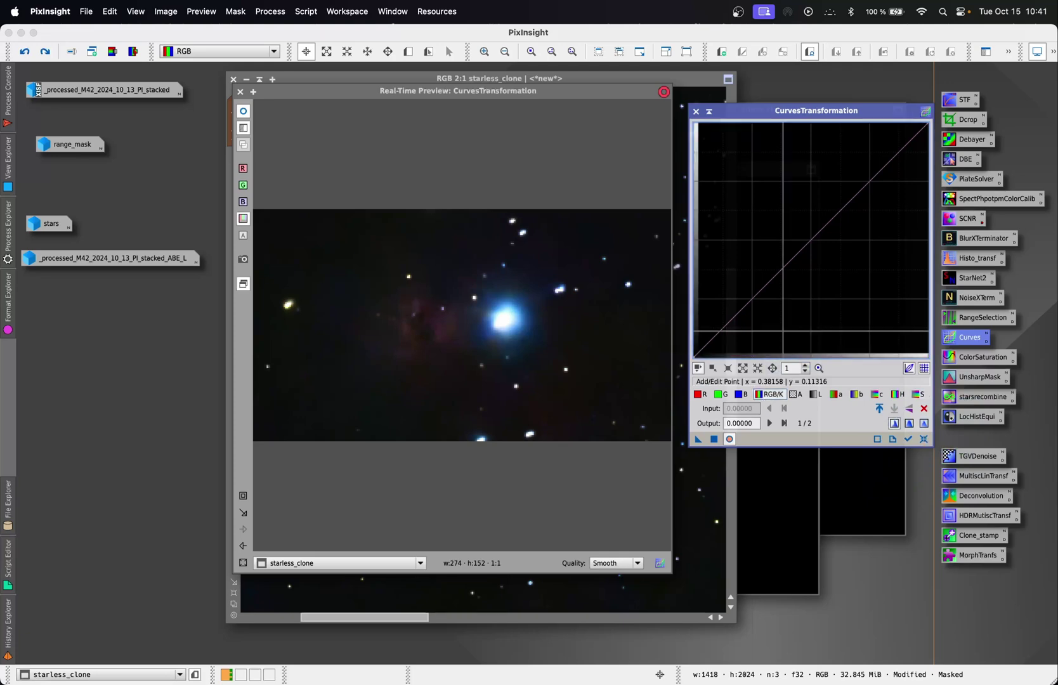
{"action": "left_click", "coordinate": [805, 246]}
{"action": "left_click_drag", "start_coordinate": [805, 246], "coordinate": [742, 209]}
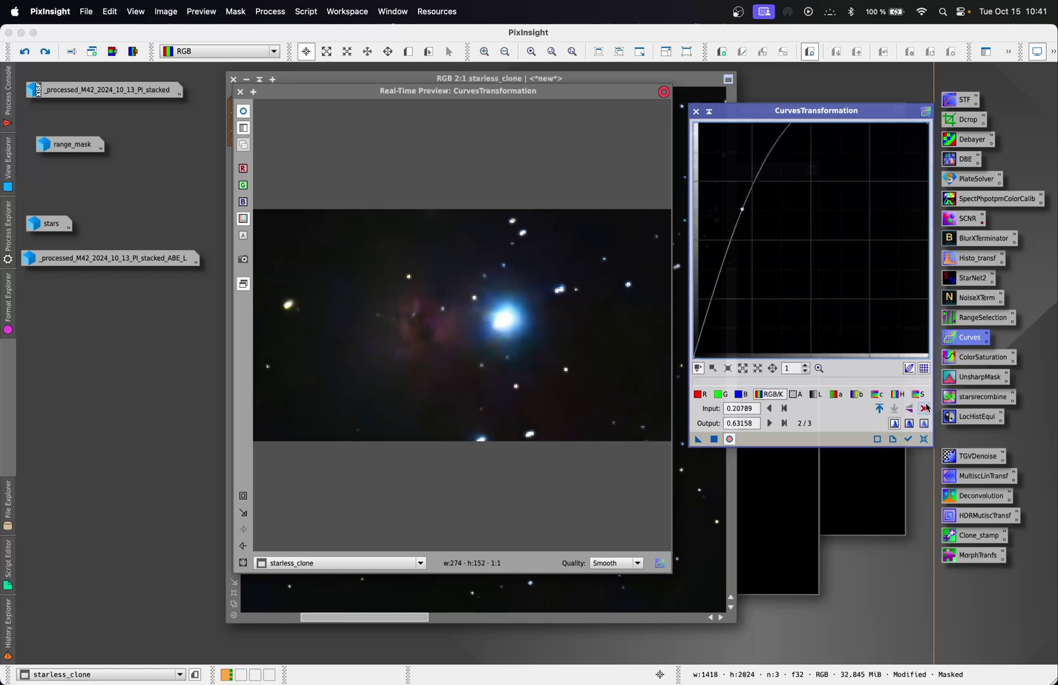
{"action": "left_click", "coordinate": [924, 440]}
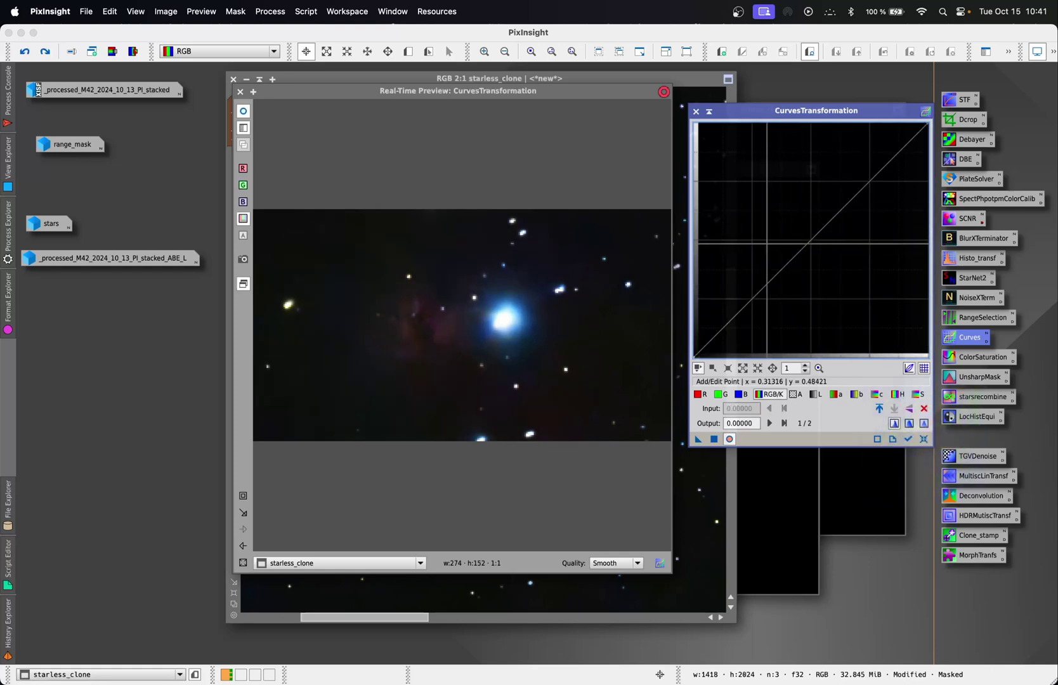
- Apply an RGB/K curve with points at 0.23421/0.23421 and 0.11316/0.15789 to the masked starless_clone, and close the preview
{"action": "left_click", "coordinate": [406, 329]}
{"action": "left_click_drag", "start_coordinate": [406, 330], "coordinate": [445, 308]}
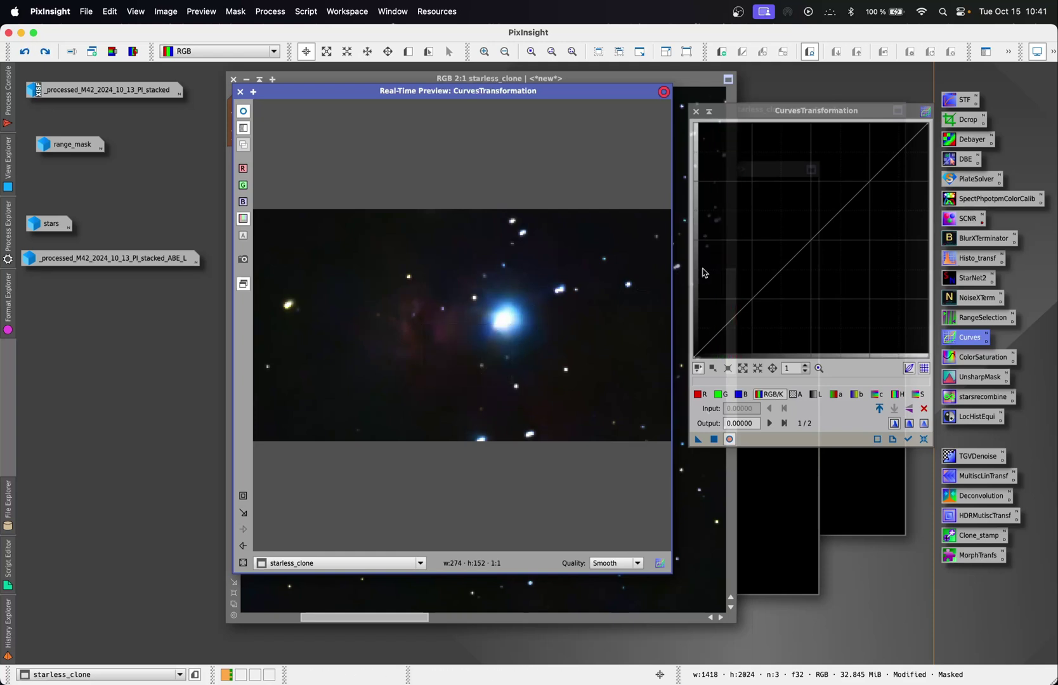
{"action": "left_click", "coordinate": [749, 302]}
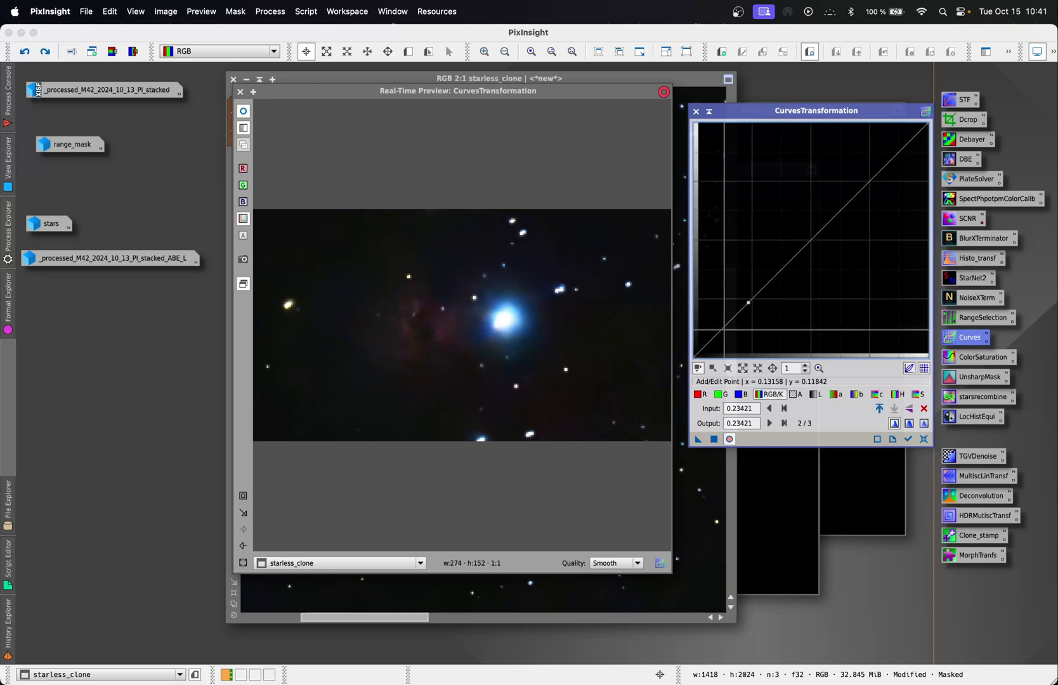
{"action": "left_click_drag", "start_coordinate": [723, 329], "coordinate": [719, 320]}
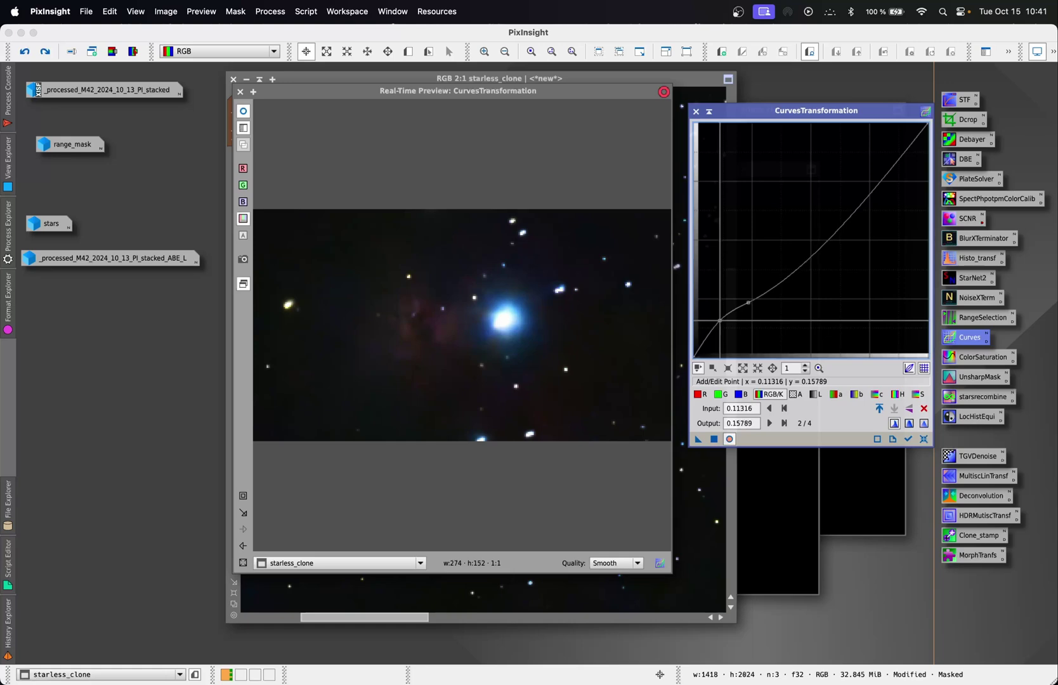
{"action": "left_click", "coordinate": [714, 439]}
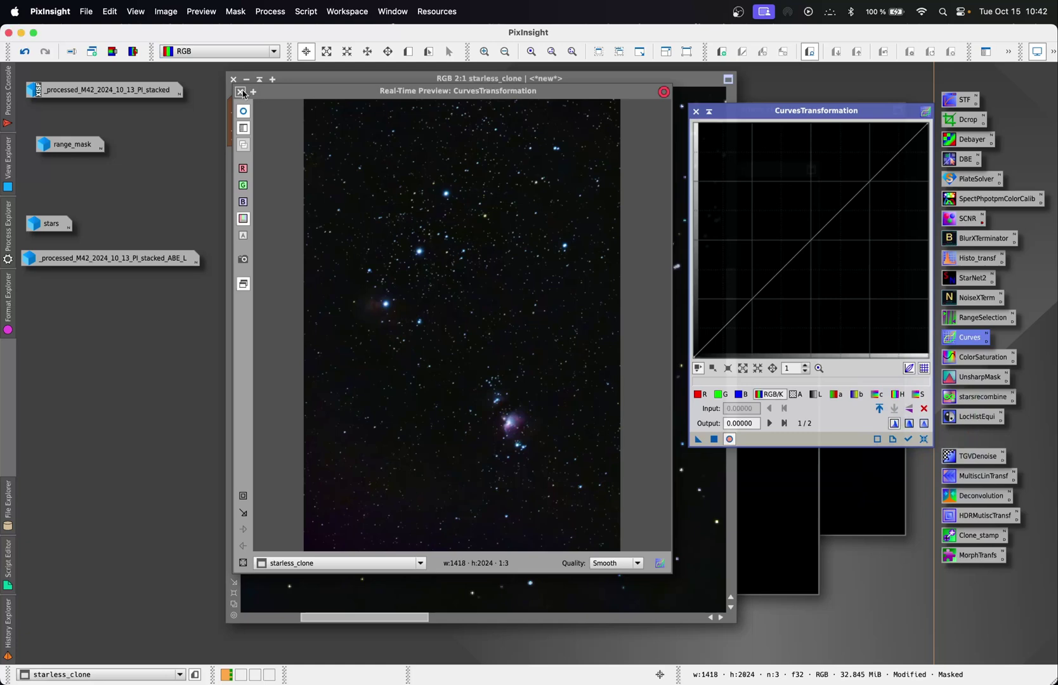
{"action": "left_click", "coordinate": [243, 93]}
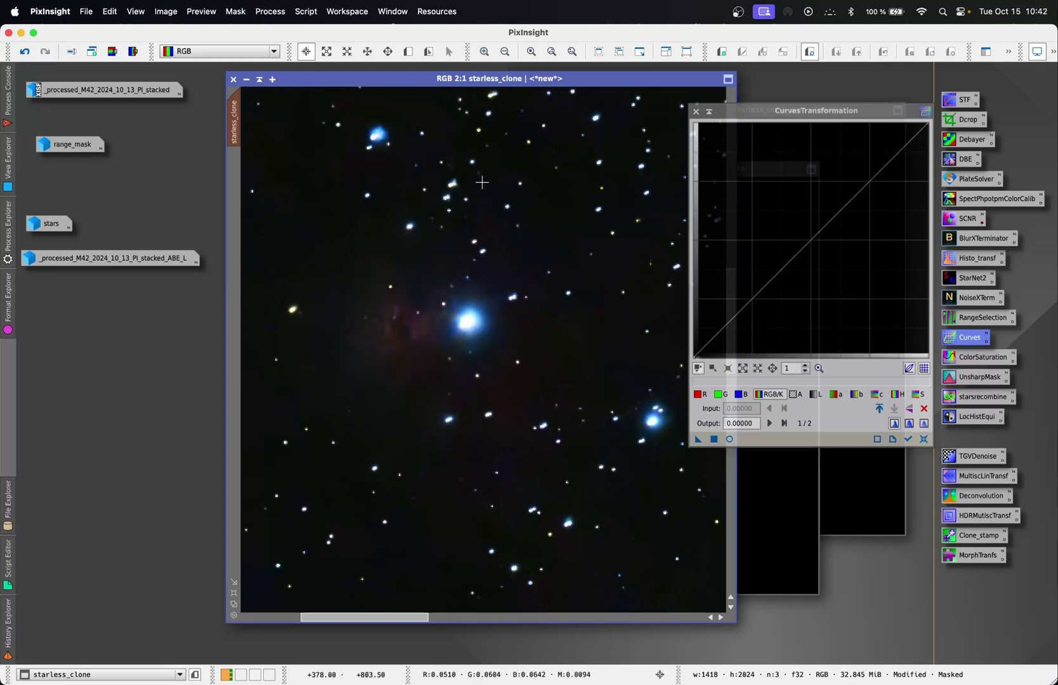
- Reopen the CurvesTransformation real-time preview with reset curves, limited to the area around the red nebula and its bright star
{"action": "scroll", "coordinate": [462, 320], "scroll_direction": "down", "scroll_amount": 4}
{"action": "scroll", "coordinate": [463, 320], "scroll_direction": "up", "scroll_amount": 1}
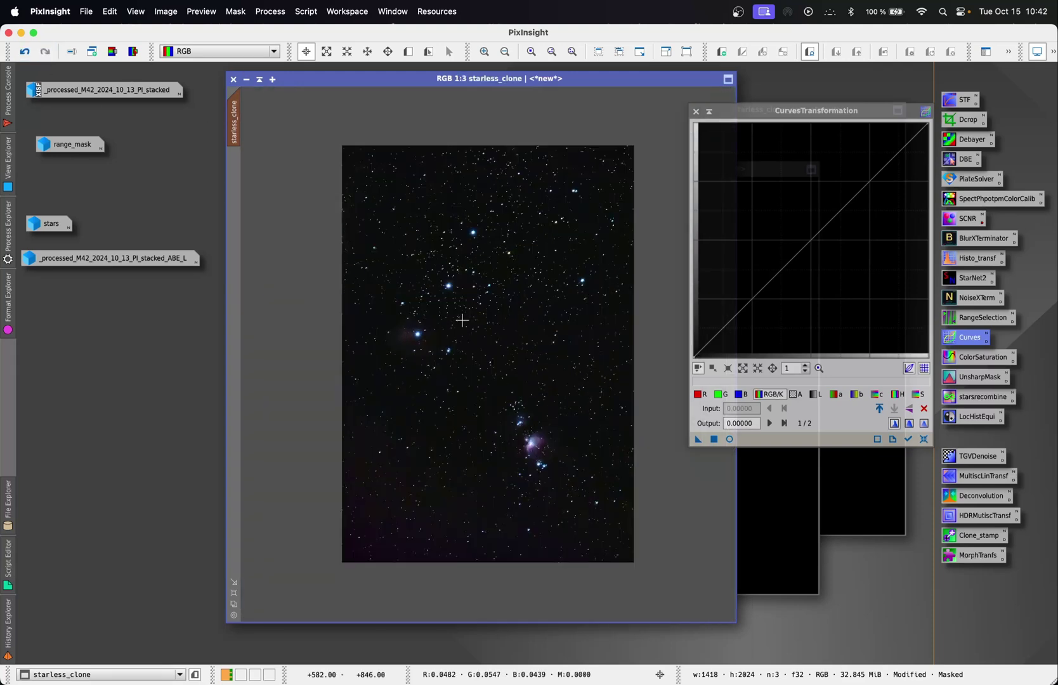
{"action": "scroll", "coordinate": [396, 329], "scroll_direction": "up", "scroll_amount": 3}
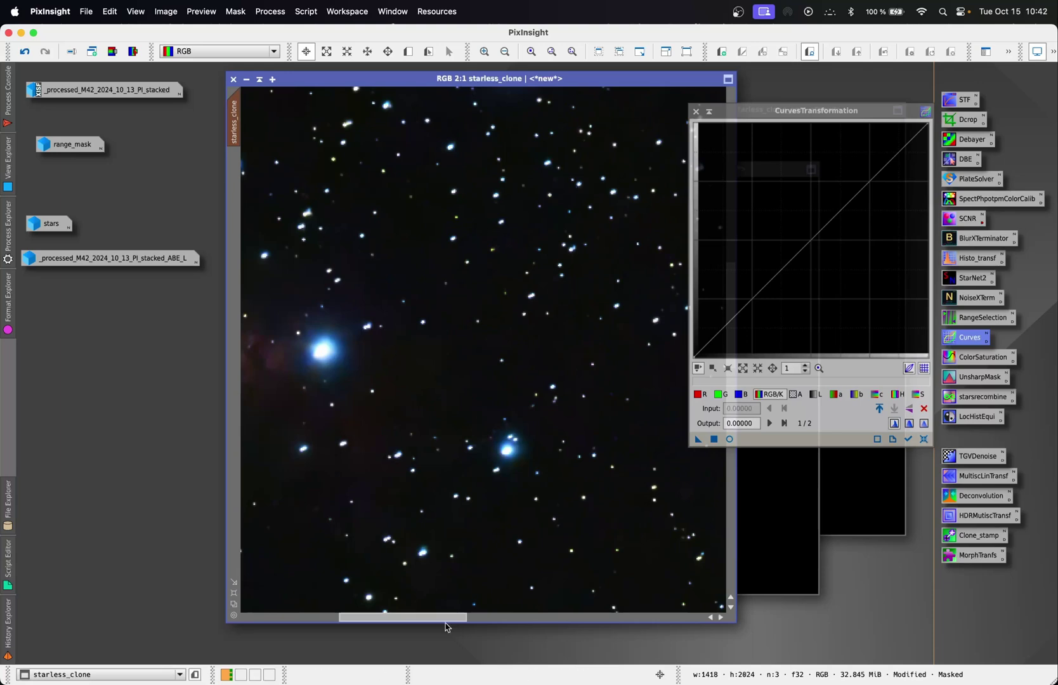
{"action": "left_click_drag", "start_coordinate": [449, 620], "coordinate": [404, 620]}
{"action": "left_click", "coordinate": [730, 438]}
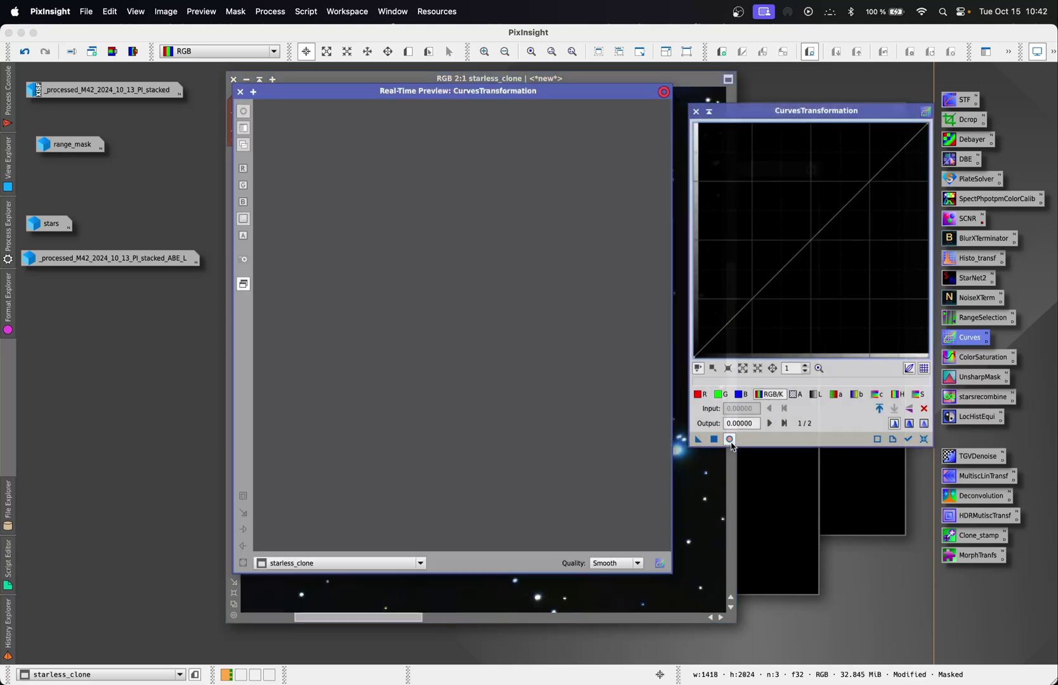
{"action": "left_click", "coordinate": [924, 438]}
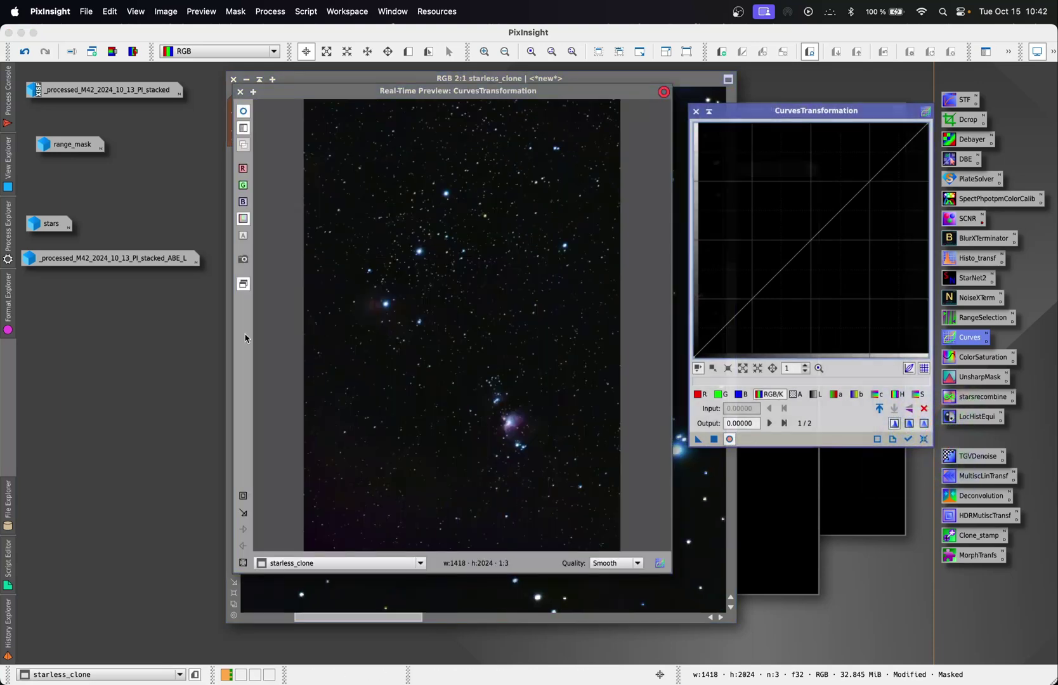
{"action": "left_click", "coordinate": [243, 495]}
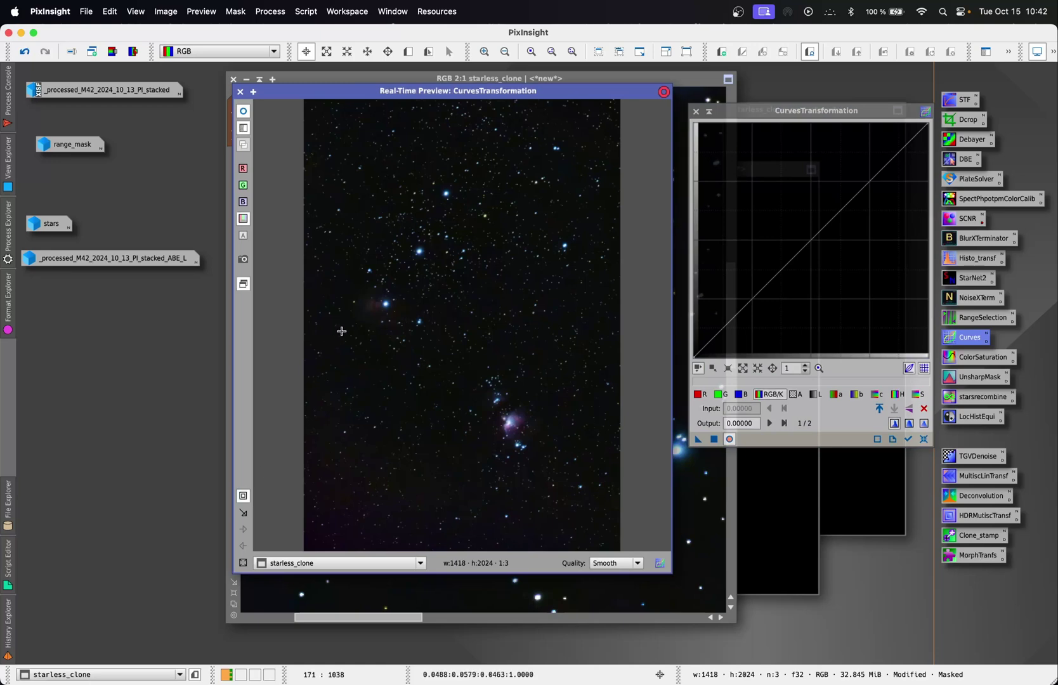
{"action": "left_click_drag", "start_coordinate": [342, 330], "coordinate": [400, 287]}
- Apply a red-channel curve adjustment to the masked starless_clone, and close CurvesTransformation and its preview
{"action": "left_click", "coordinate": [919, 395]}
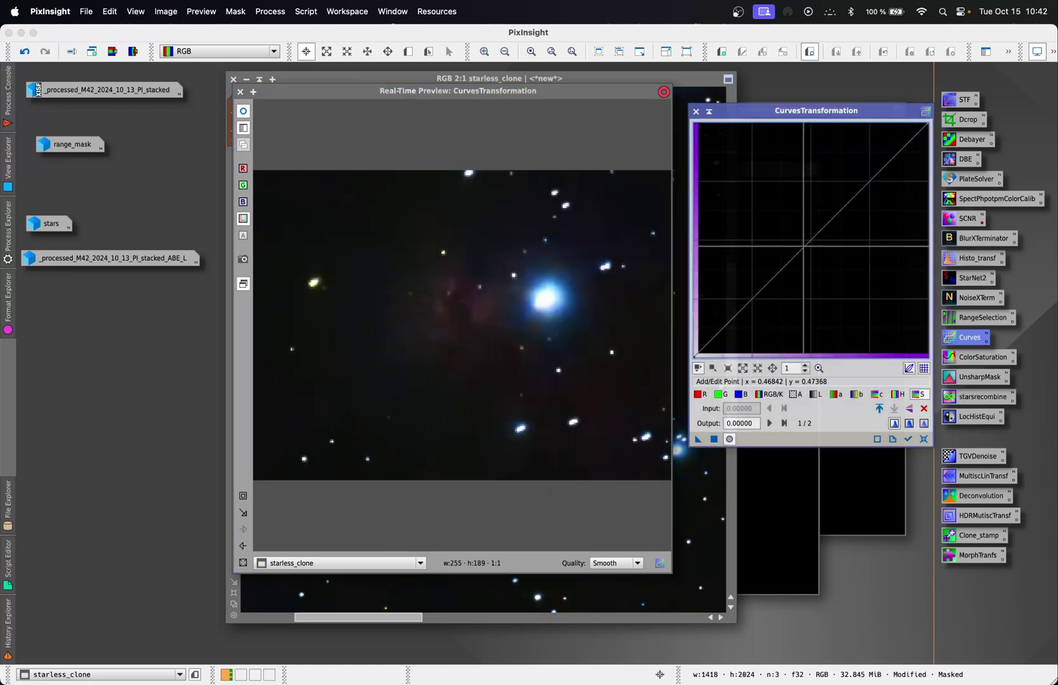
{"action": "left_click_drag", "start_coordinate": [797, 248], "coordinate": [727, 402]}
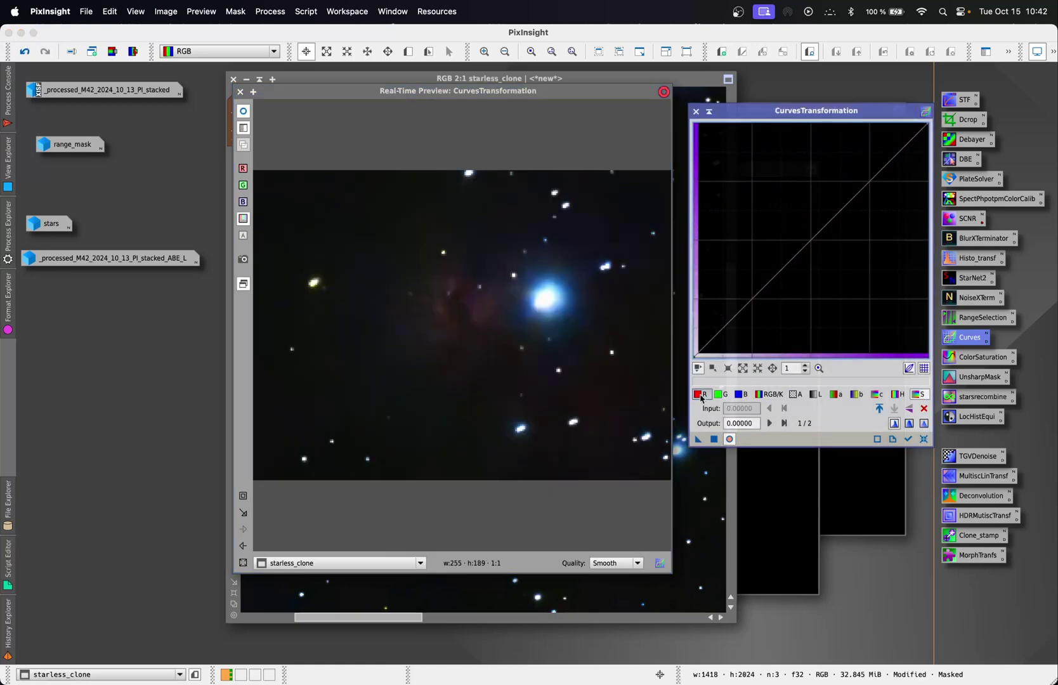
{"action": "left_click", "coordinate": [700, 395]}
{"action": "left_click", "coordinate": [784, 249]}
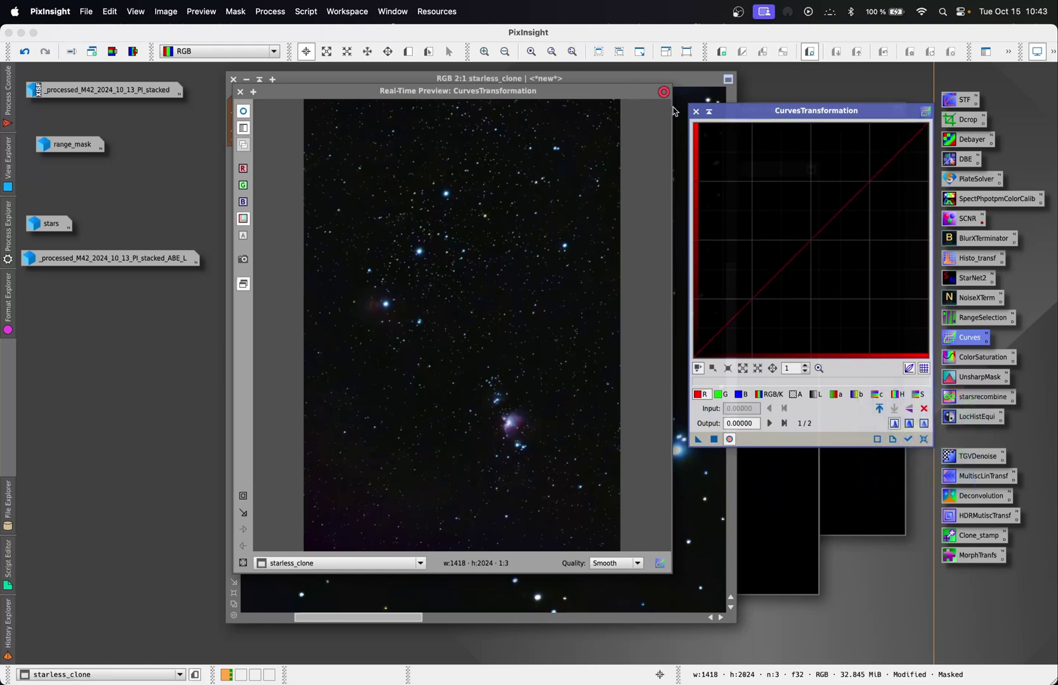
{"action": "left_click", "coordinate": [696, 111]}
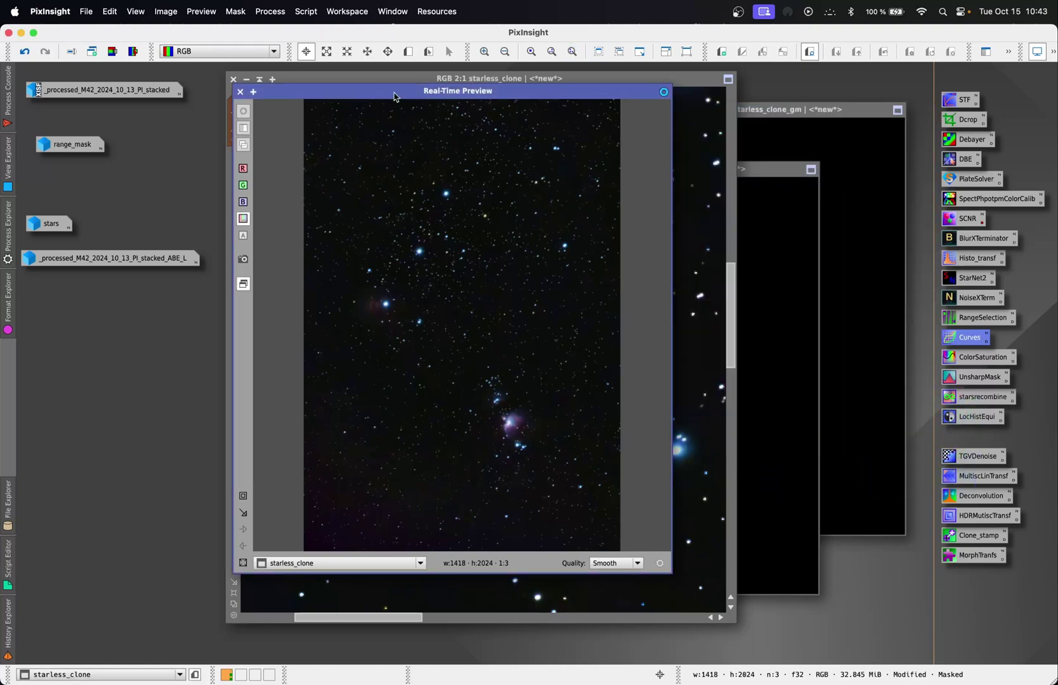
{"action": "left_click", "coordinate": [239, 92]}
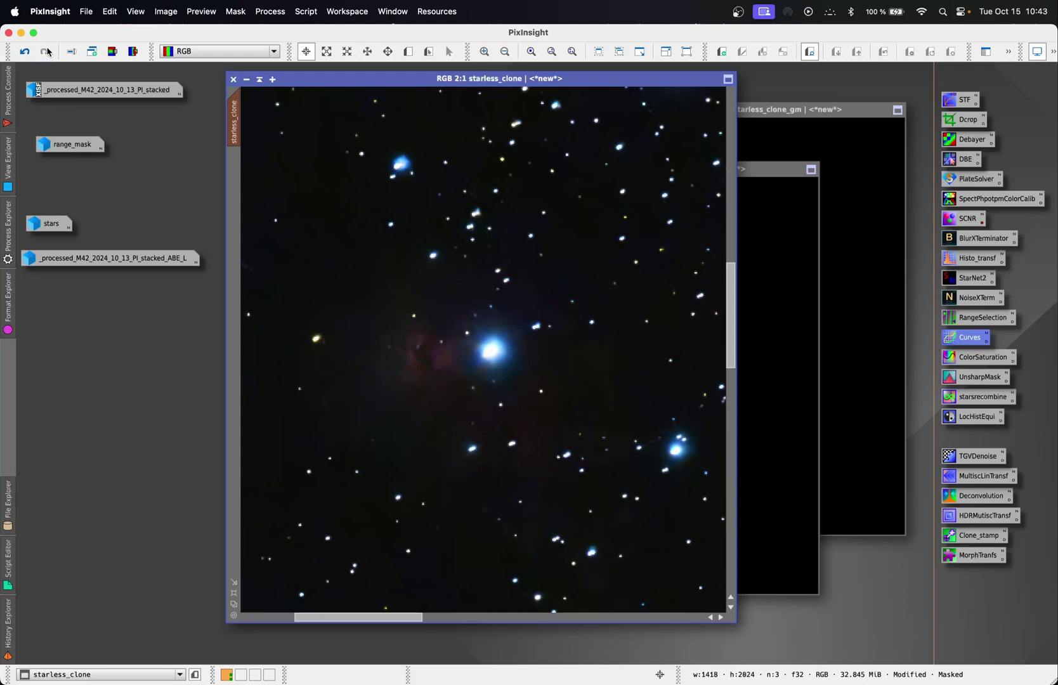
- Compare starless_clone before and after the last curve adjustment by stepping back and forth, examining the red nebula and the Orion Nebula
{"action": "left_click", "coordinate": [25, 53]}
{"action": "left_click", "coordinate": [45, 53]}
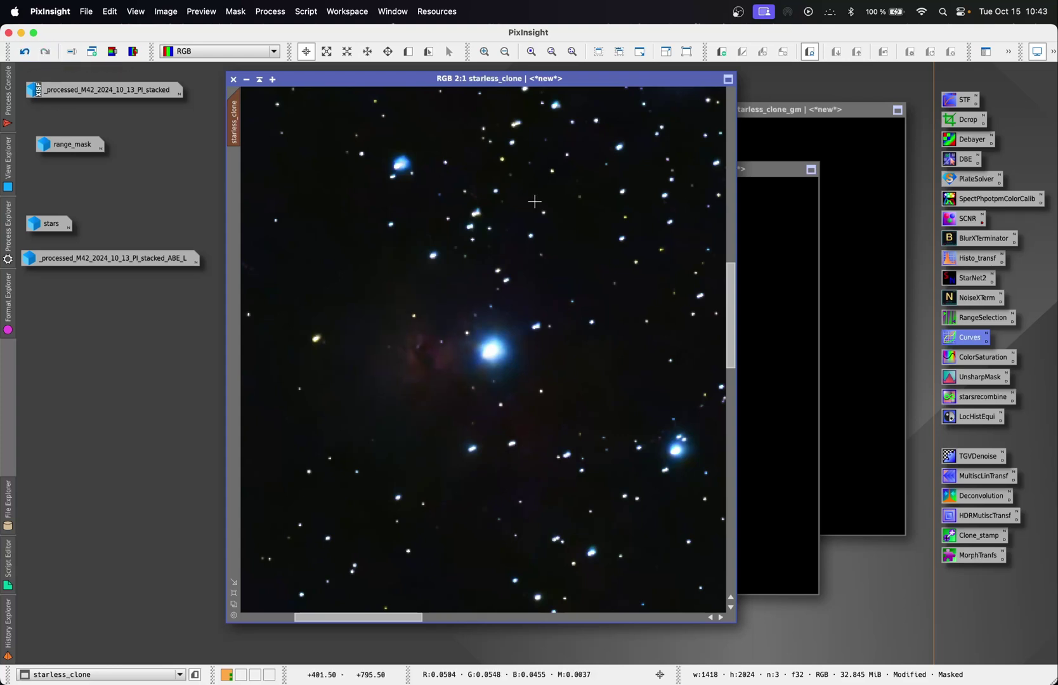
{"action": "right_click", "coordinate": [530, 201]}
{"action": "right_click", "coordinate": [565, 313]}
{"action": "left_click", "coordinate": [639, 599]}
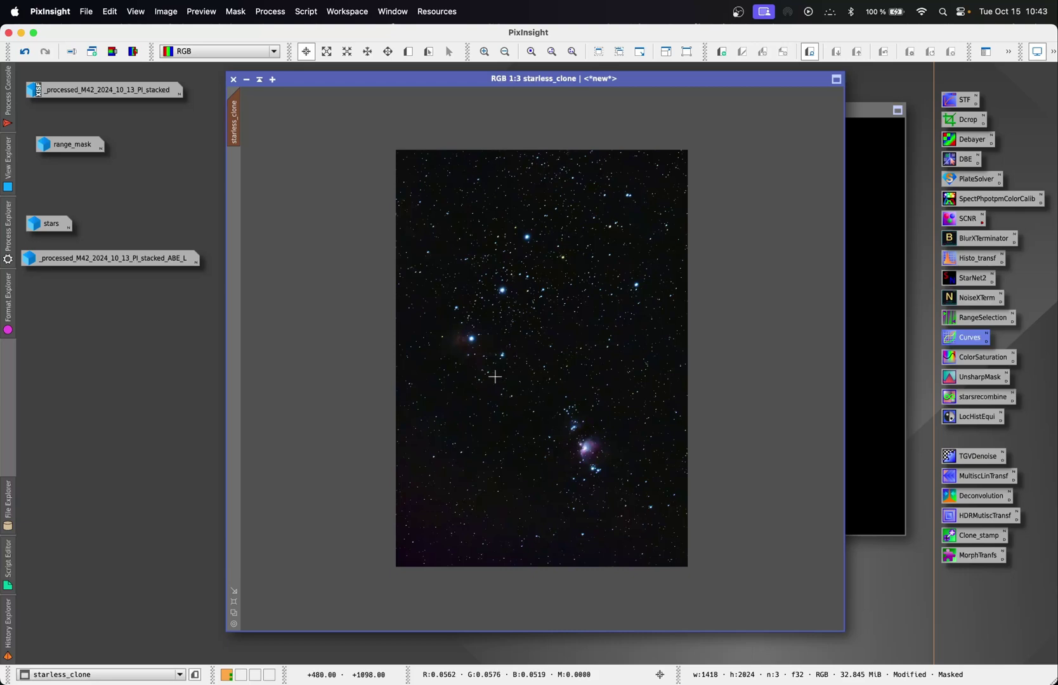
{"action": "scroll", "coordinate": [494, 377], "scroll_direction": "up", "scroll_amount": 1}
{"action": "scroll", "coordinate": [495, 377], "scroll_direction": "up", "scroll_amount": 1}
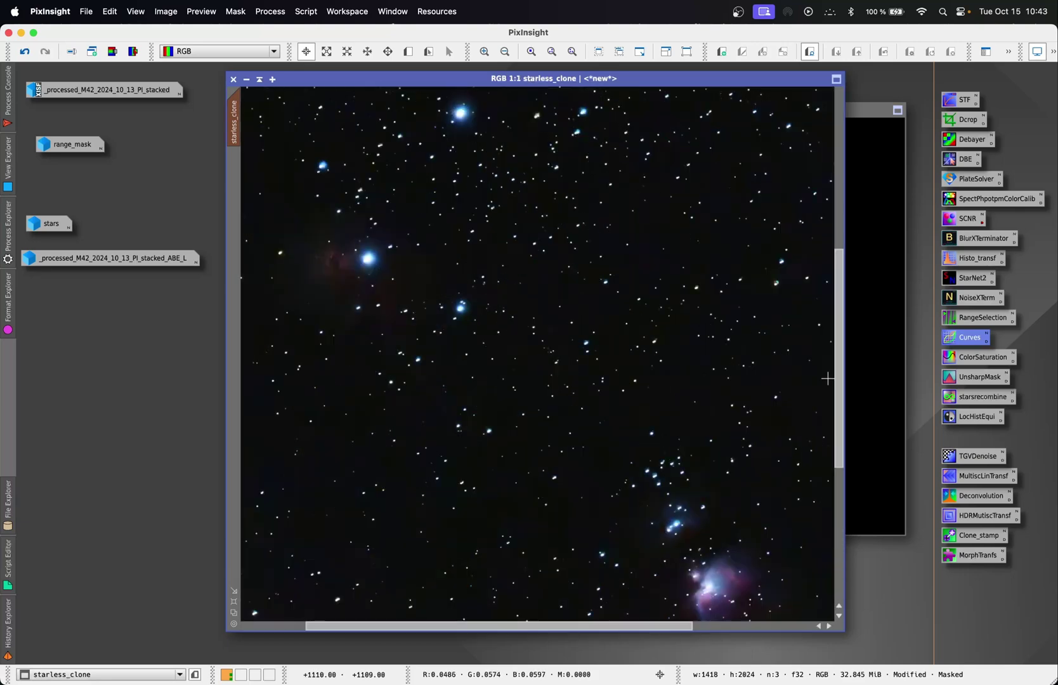
{"action": "left_click_drag", "start_coordinate": [838, 379], "coordinate": [853, 418]}
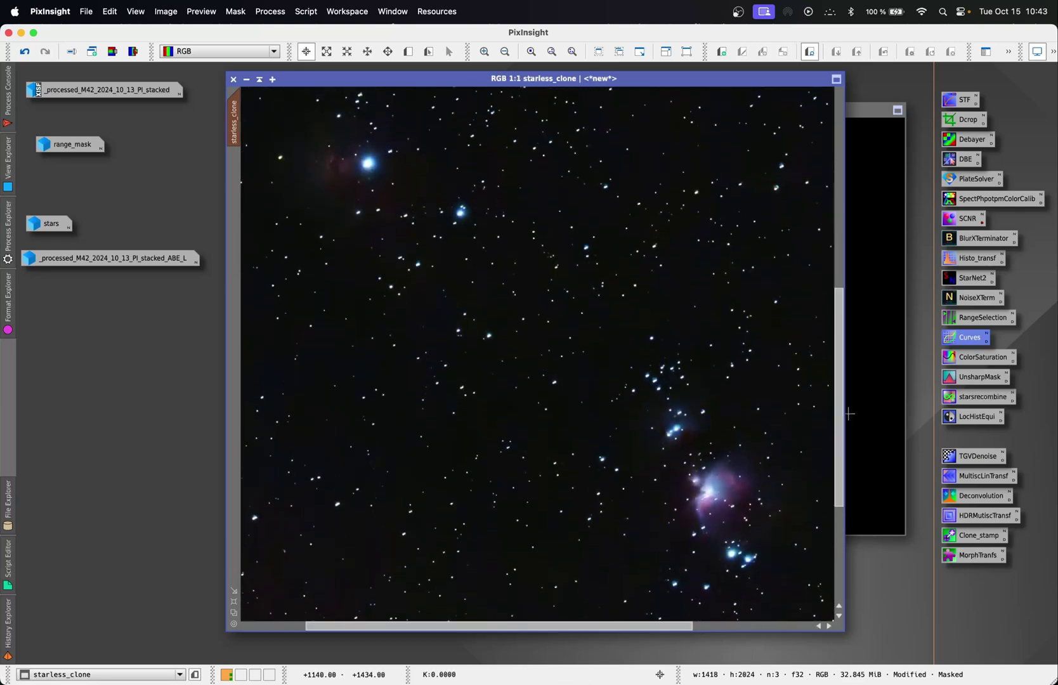
{"action": "left_click", "coordinate": [25, 52]}
{"action": "left_click", "coordinate": [48, 53]}
{"action": "left_click", "coordinate": [24, 54]}
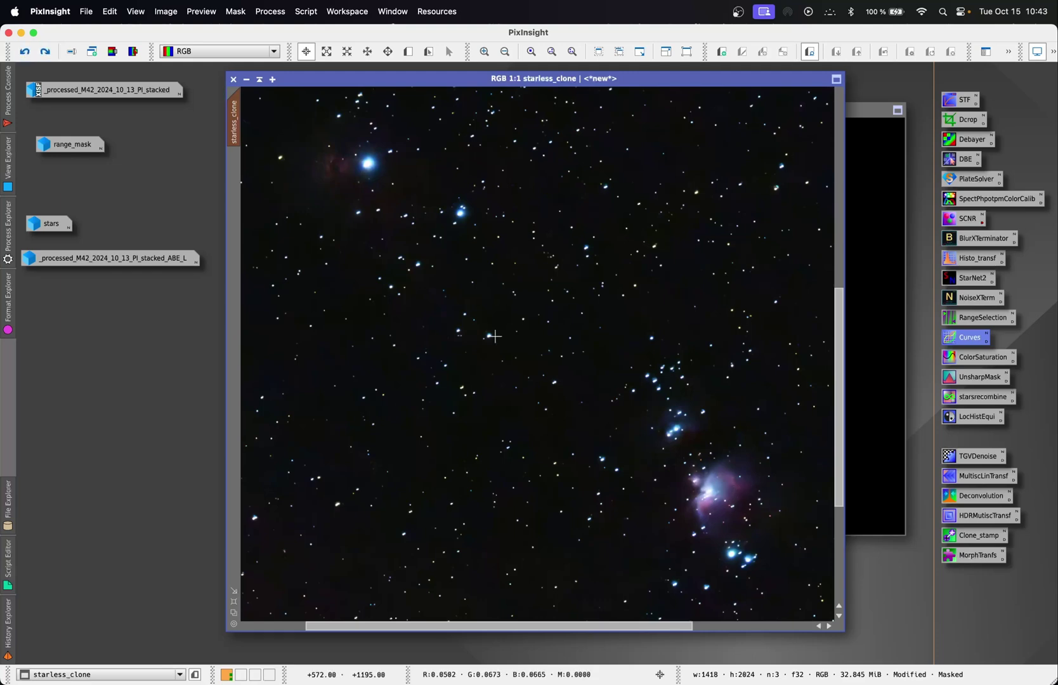
{"action": "left_click", "coordinate": [47, 55]}
- Remove the mask from starless_clone and close the range_mask1, starless_clone_gm and _processed_M42_2024_10_13_PI_stacked_ABE_L images
{"action": "right_click", "coordinate": [654, 449]}
{"action": "left_click", "coordinate": [692, 402]}
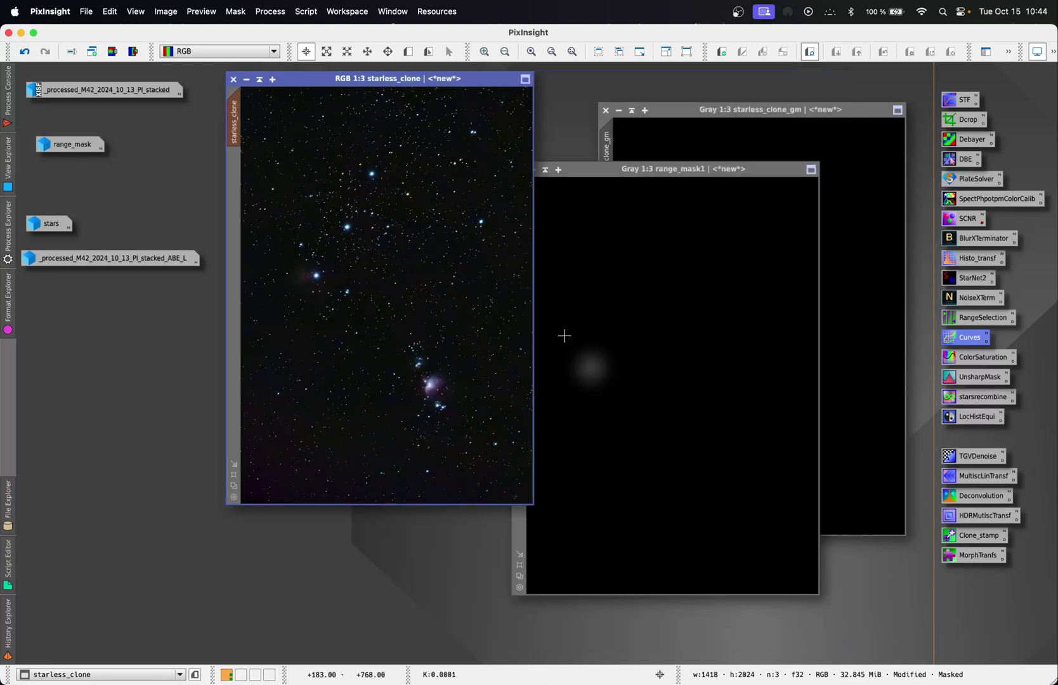
{"action": "left_click", "coordinate": [675, 281]}
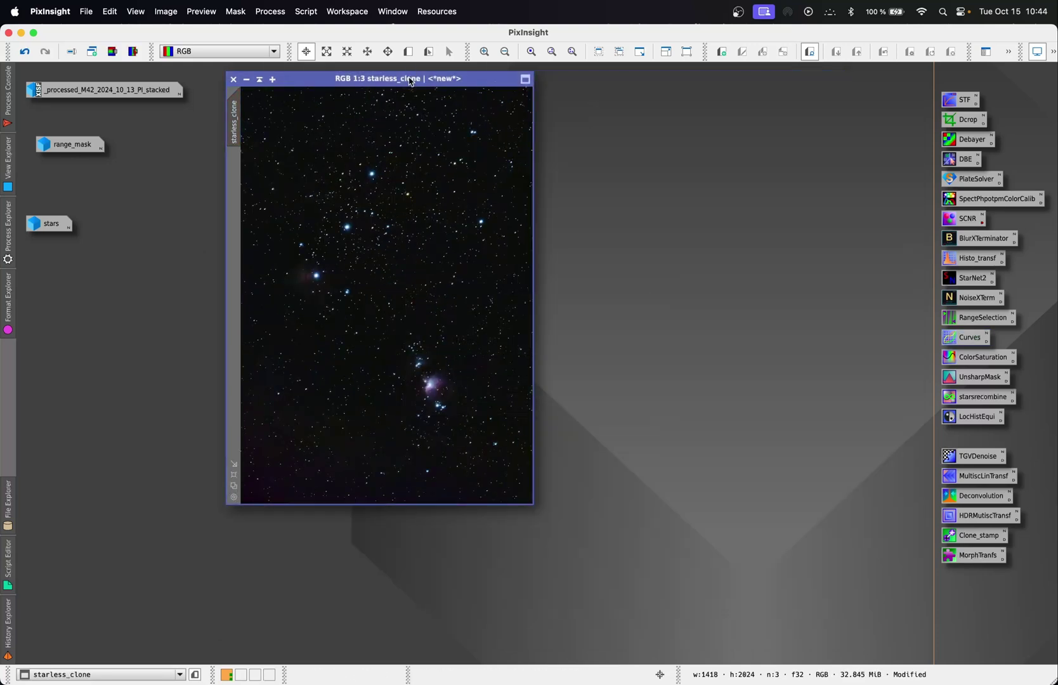
{"action": "left_click_drag", "start_coordinate": [411, 82], "coordinate": [486, 116]}
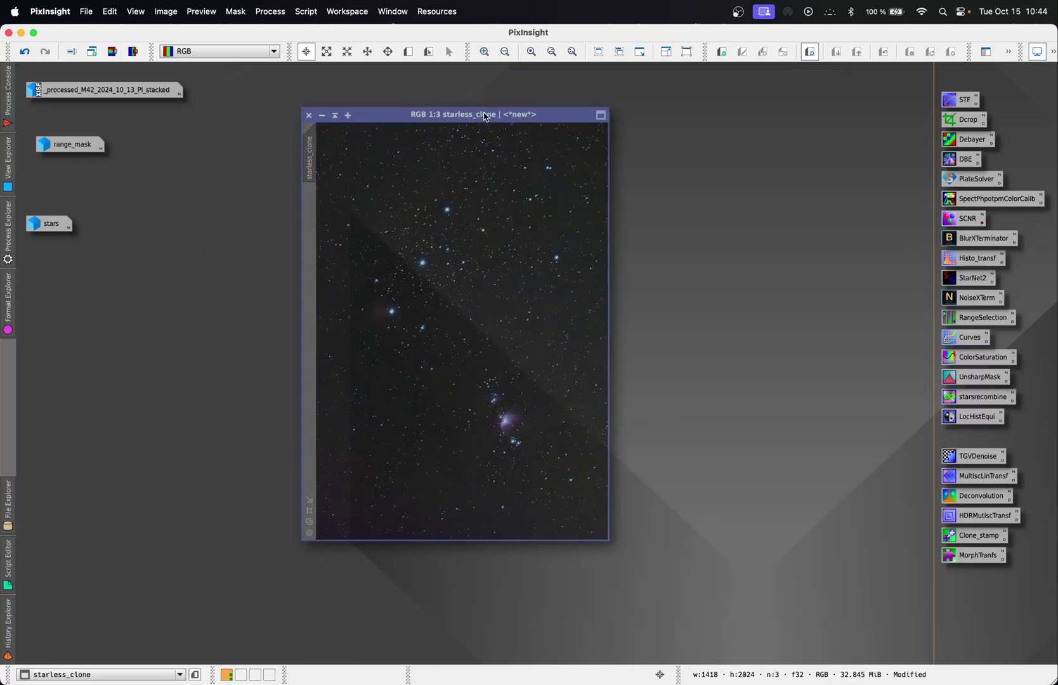
- Save starless_clone to the Desktop as M42_PI-processed in XISF format, keeping the 32-bit IEEE 754 floating point sample format
{"action": "left_click", "coordinate": [85, 15]}
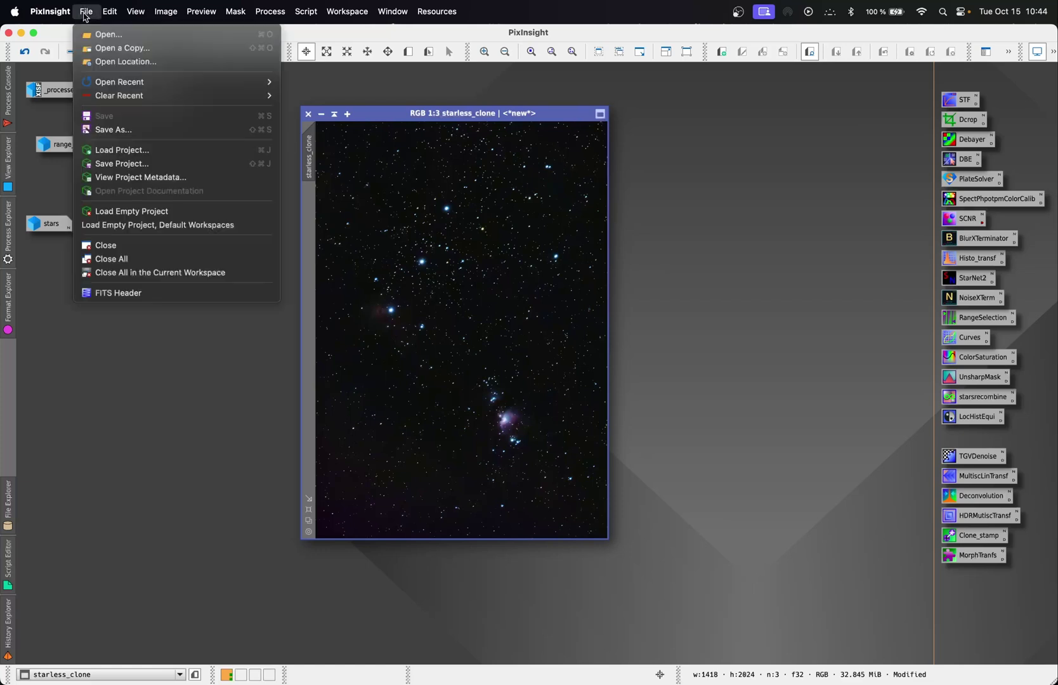
{"action": "left_click", "coordinate": [153, 135]}
{"action": "left_click", "coordinate": [543, 257]}
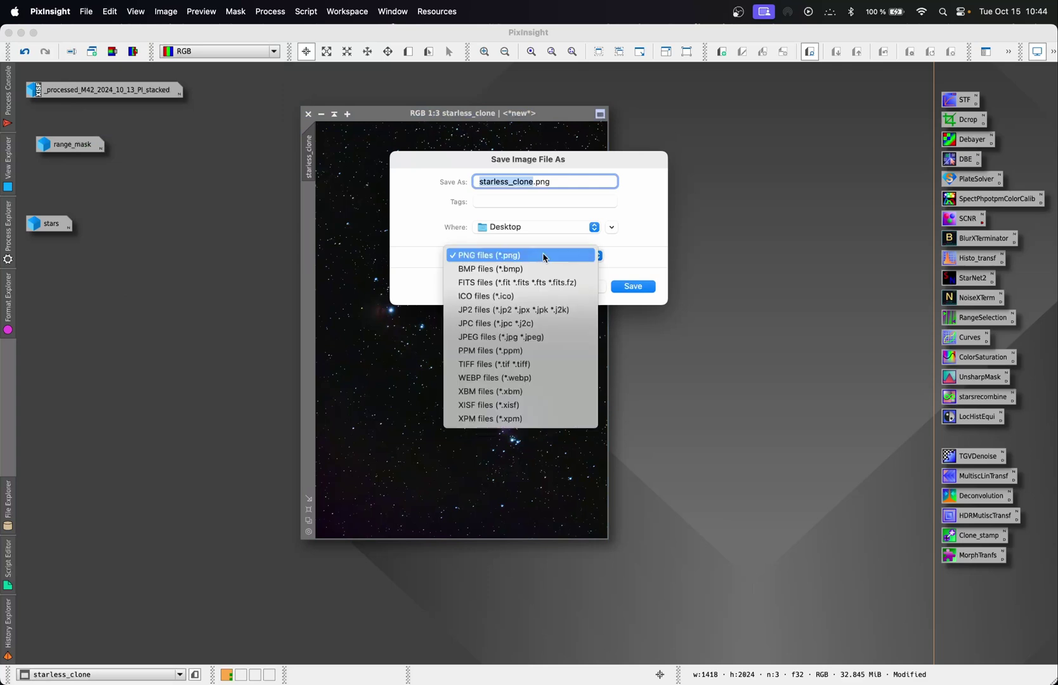
{"action": "left_click", "coordinate": [530, 406]}
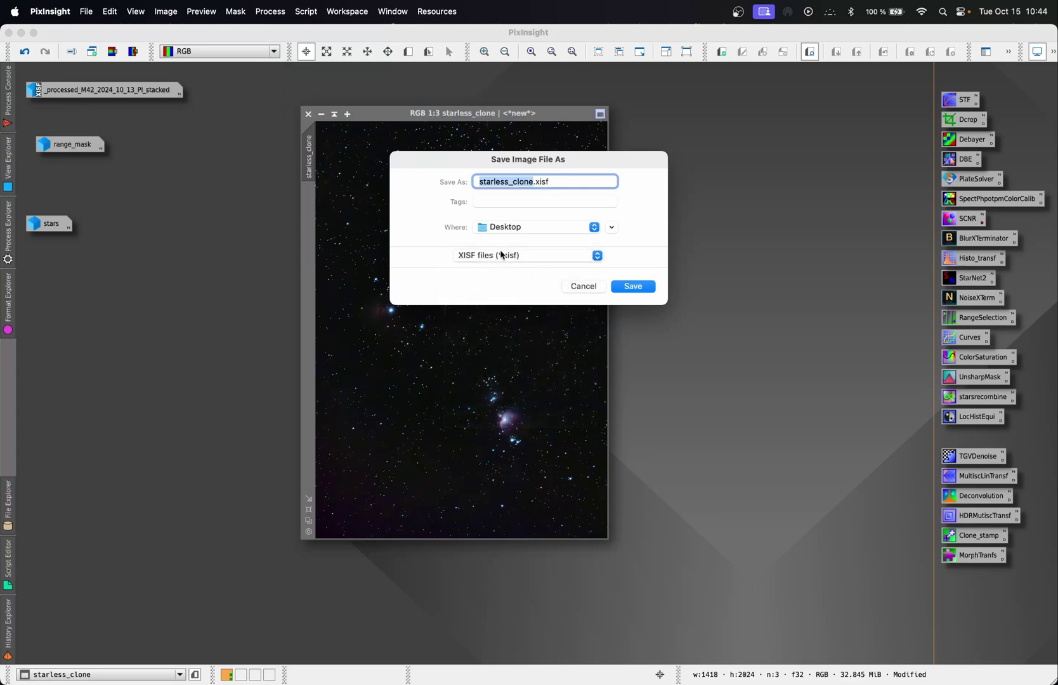
{"action": "type", "text": "M"}
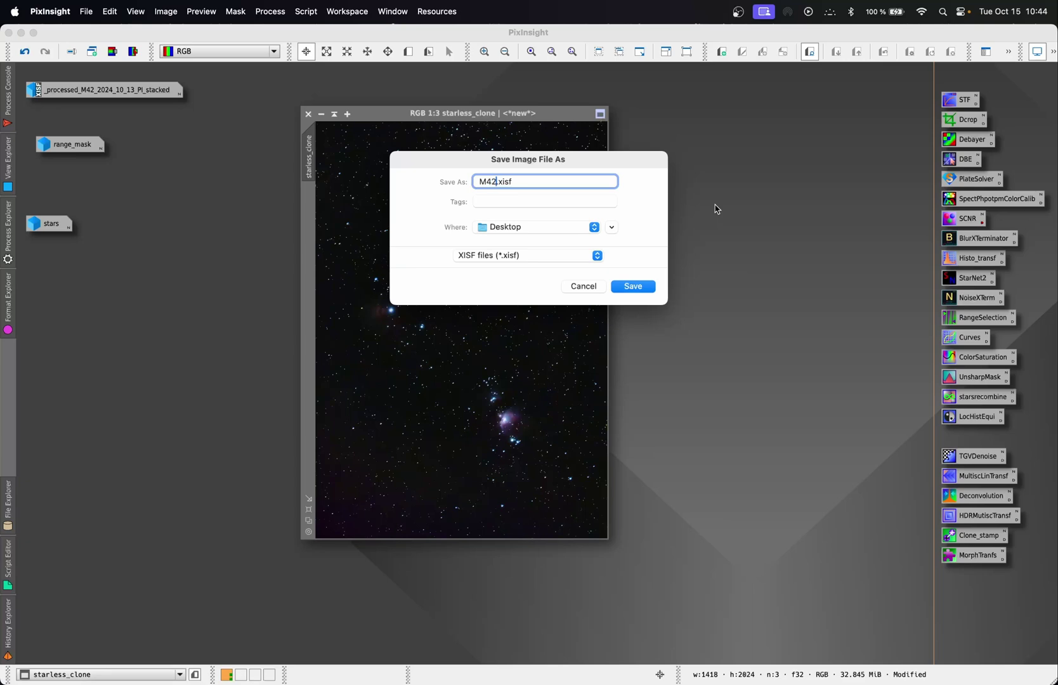
{"action": "type", "text": "42_PI-processed"}
{"action": "left_click", "coordinate": [637, 288]}
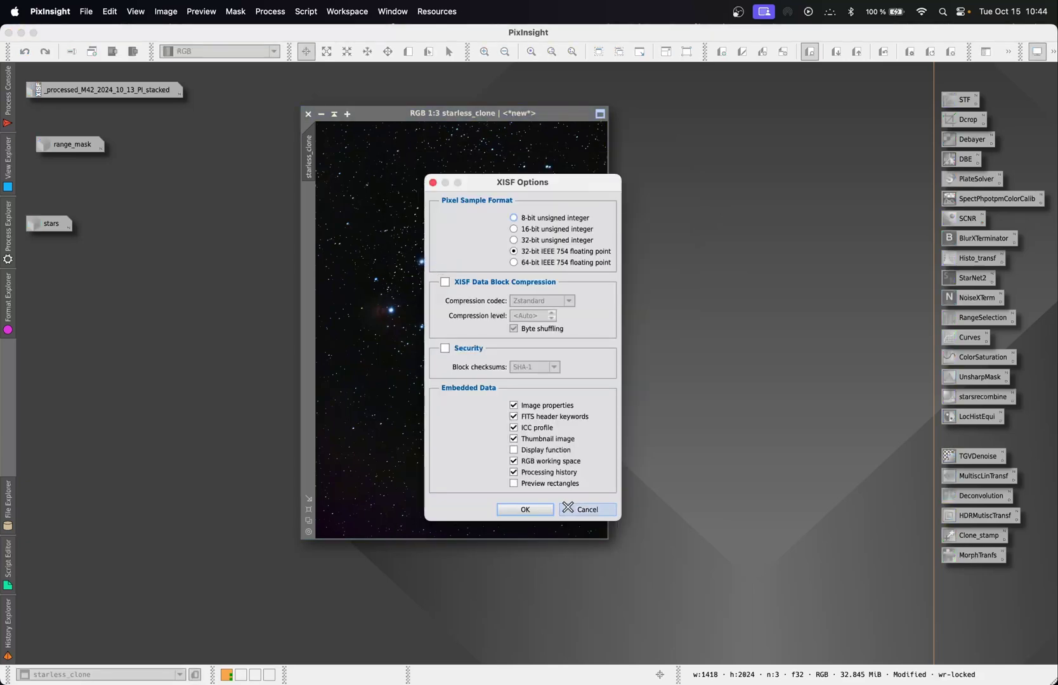
{"action": "left_click", "coordinate": [539, 510]}
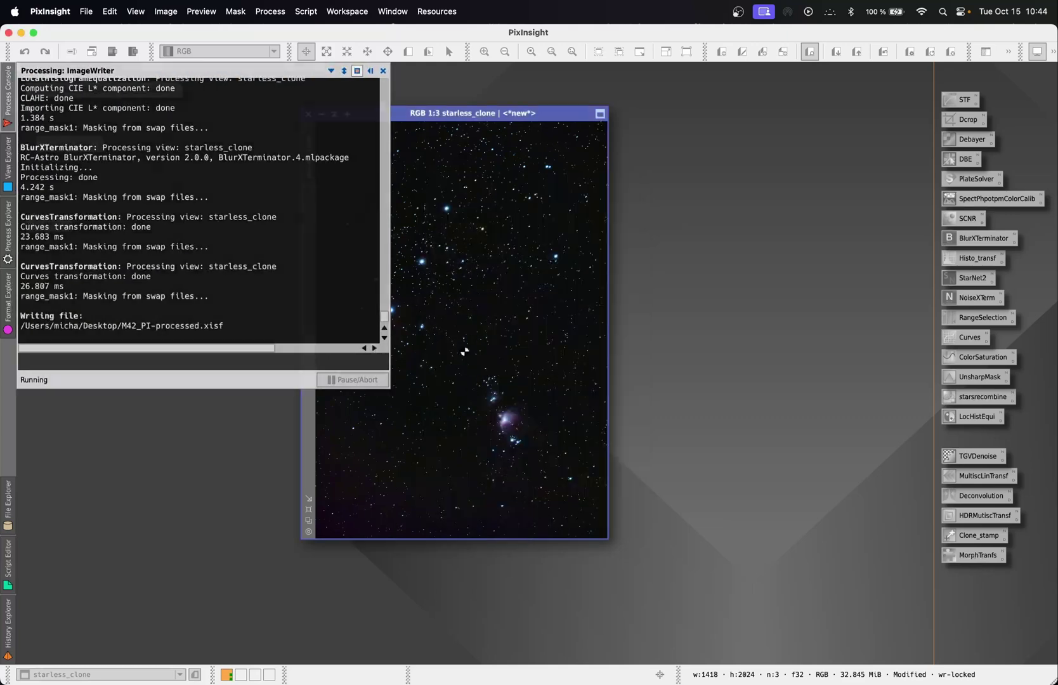
- Save the image to the Desktop again under the name M42_PI-processed, this time in PNG format
{"action": "left_click", "coordinate": [87, 12]}
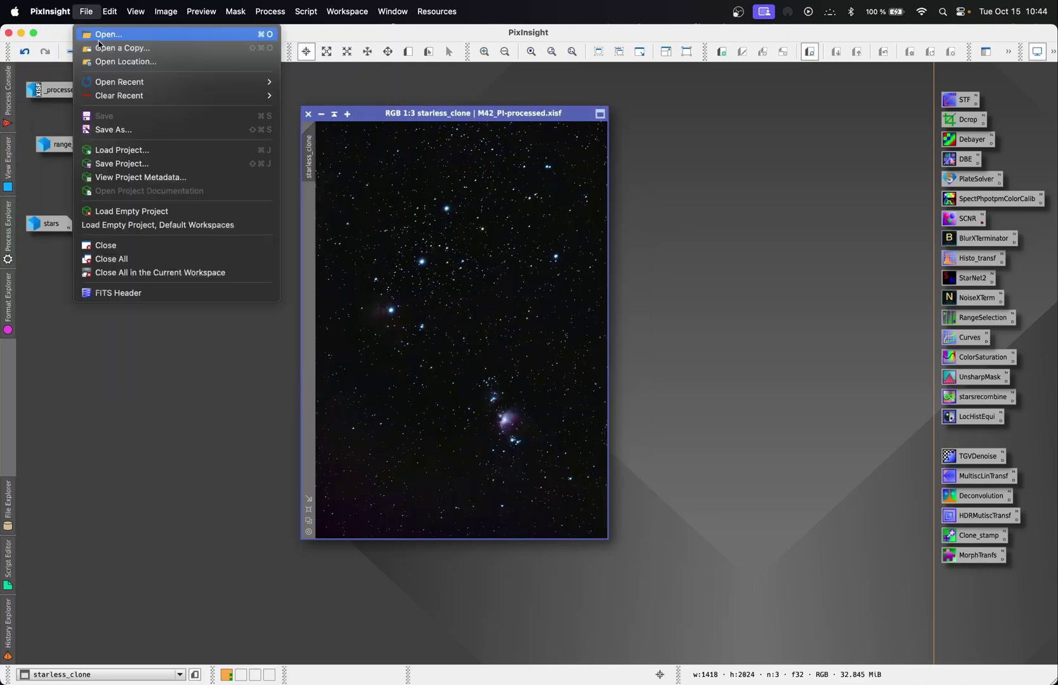
{"action": "left_click", "coordinate": [151, 127]}
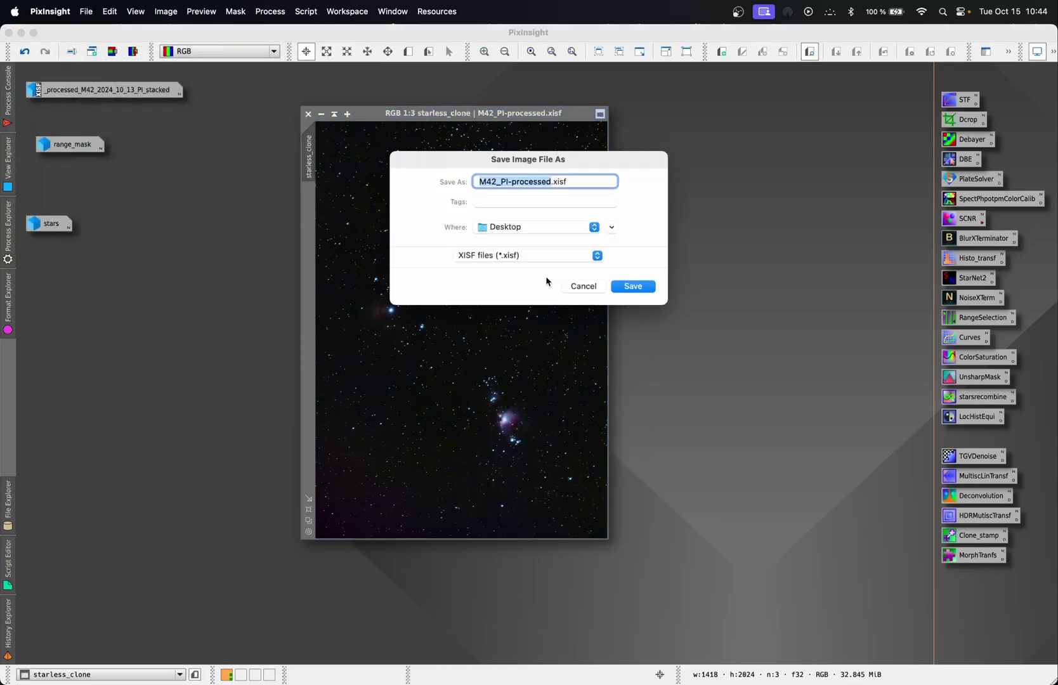
{"action": "left_click", "coordinate": [549, 257]}
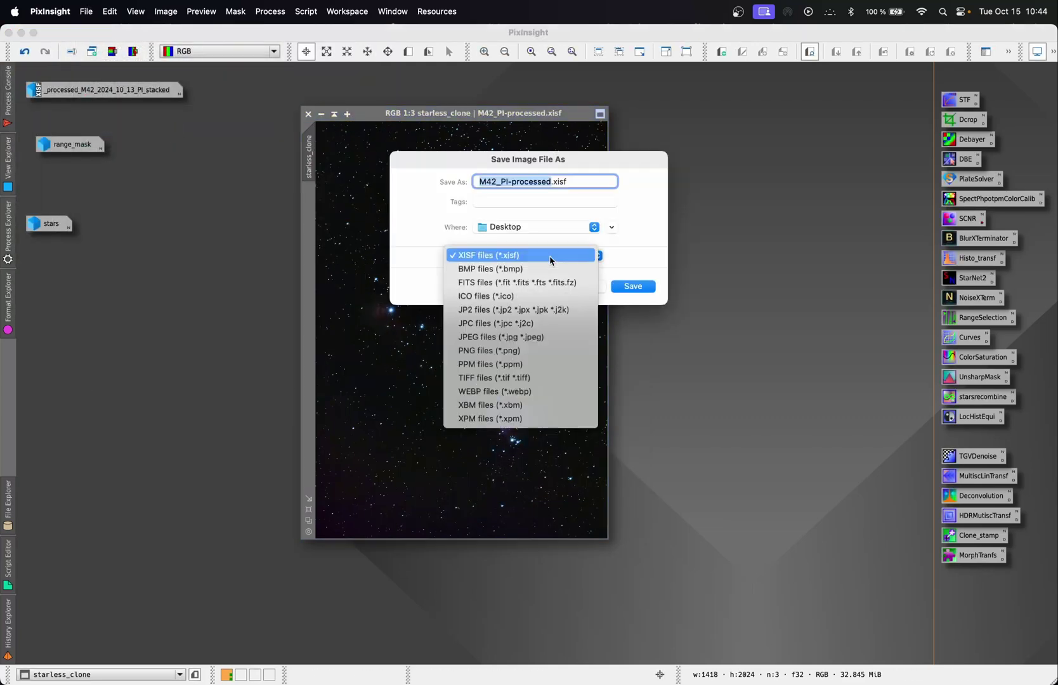
{"action": "left_click", "coordinate": [548, 351]}
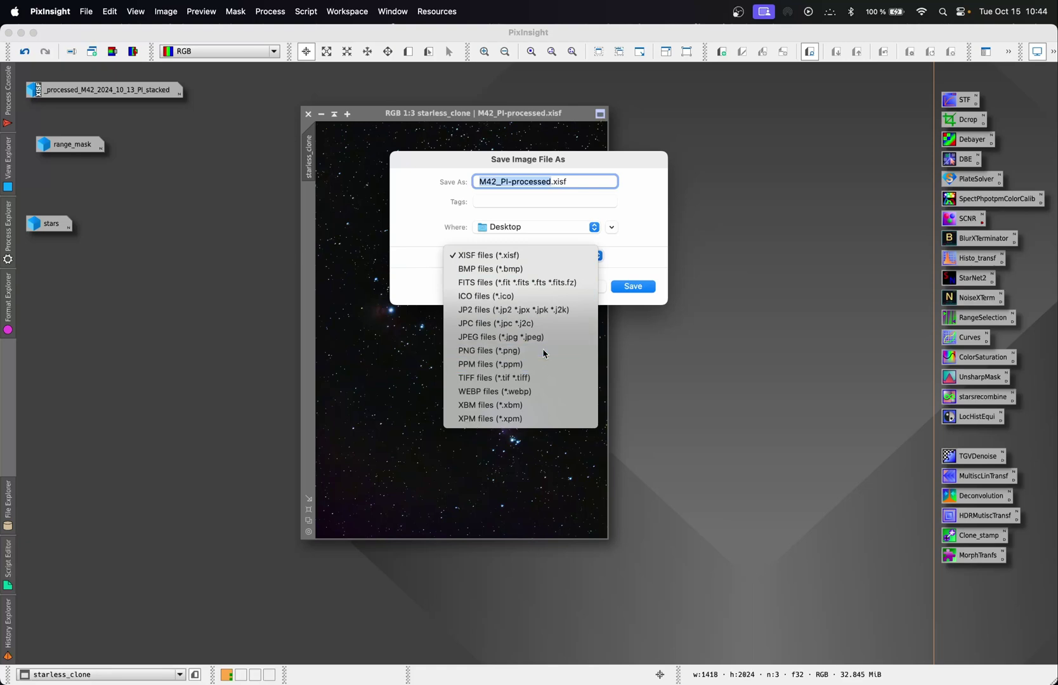
{"action": "left_click", "coordinate": [627, 286]}
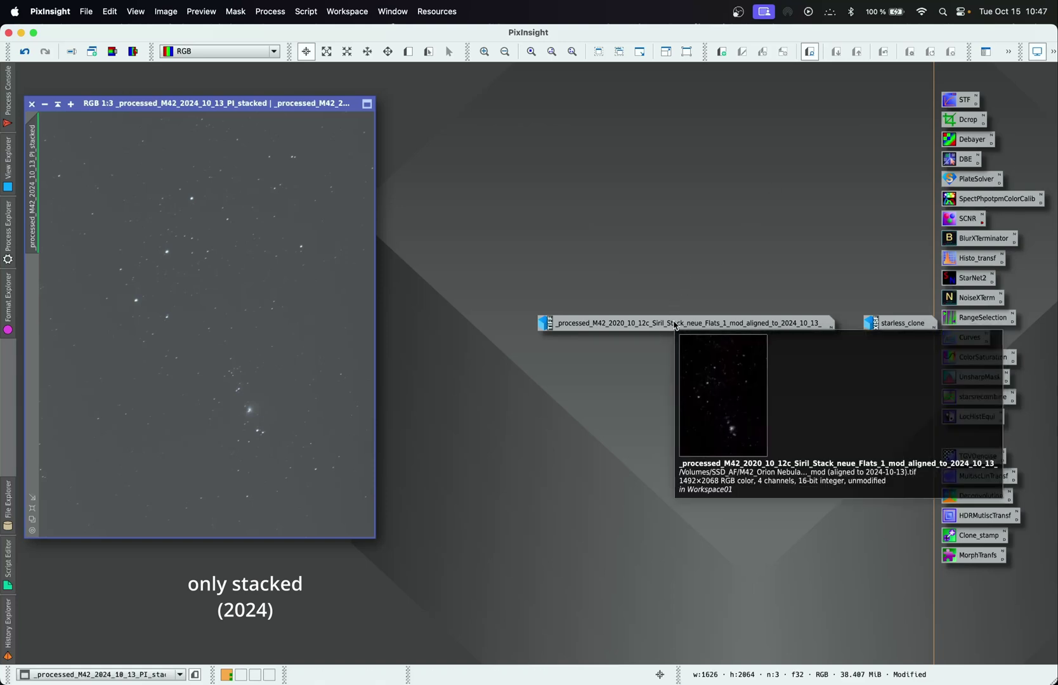
- Restore the iconized 2020 image and examine its Orion Nebula up close, ending with the whole image fitted in the window
{"action": "double_click", "coordinate": [676, 326]}
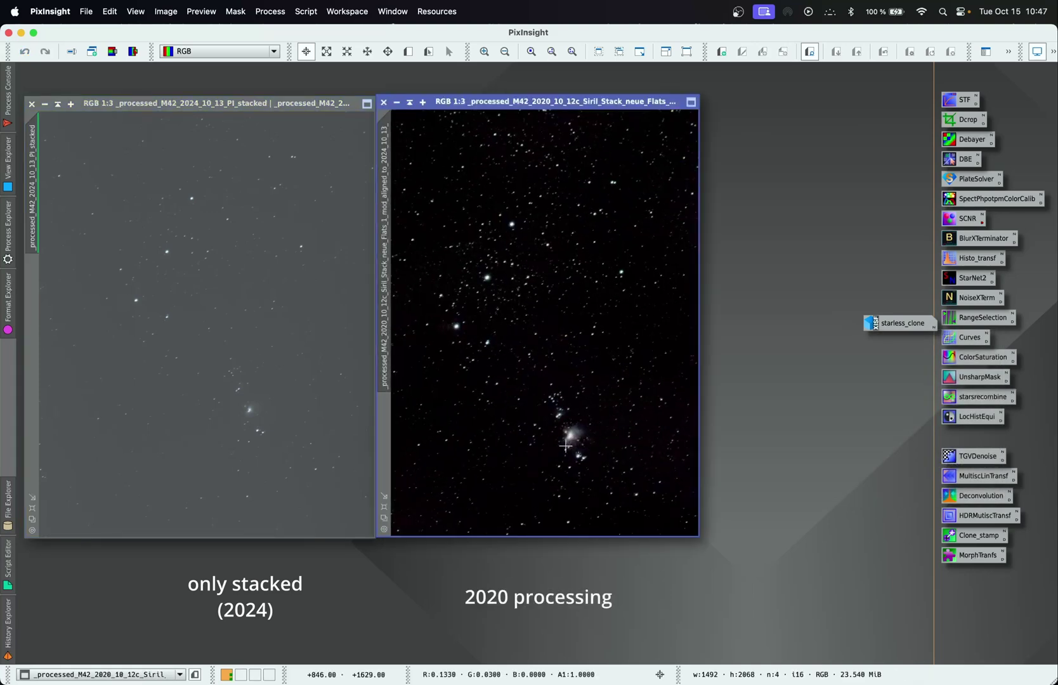
{"action": "scroll", "coordinate": [569, 449], "scroll_direction": "up", "scroll_amount": 2}
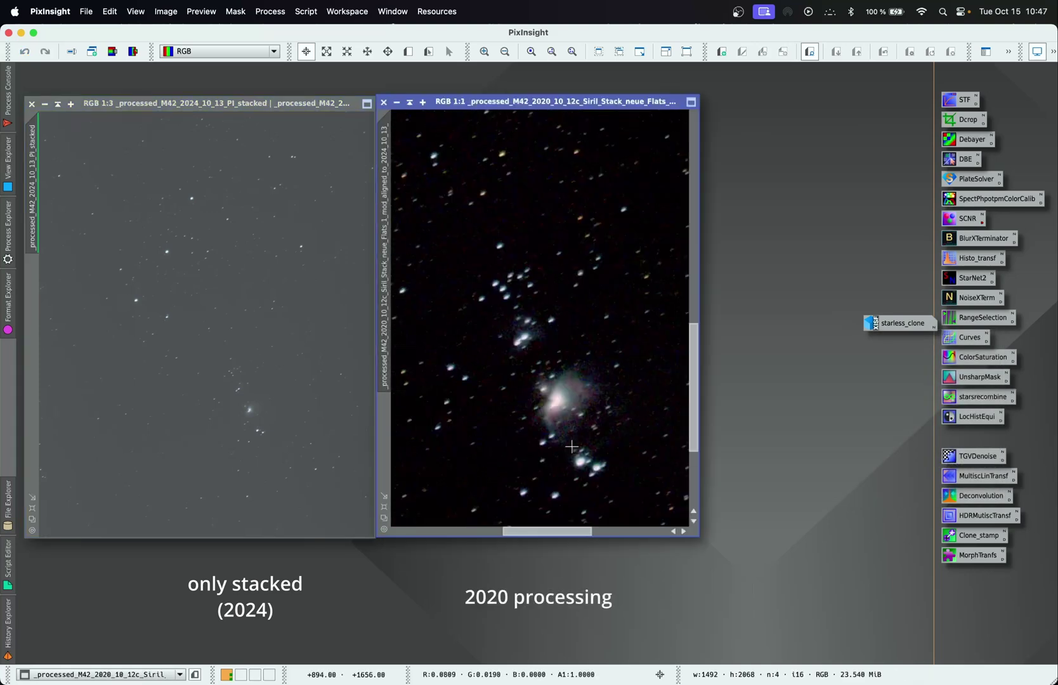
{"action": "scroll", "coordinate": [572, 447], "scroll_direction": "up", "scroll_amount": 1}
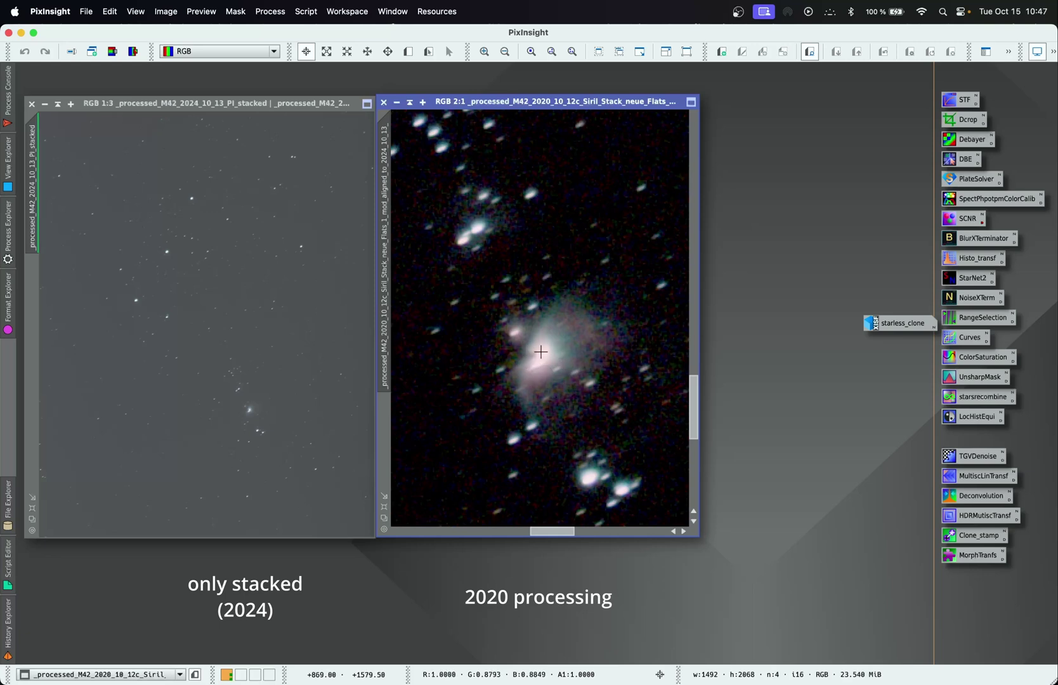
{"action": "scroll", "coordinate": [540, 352], "scroll_direction": "up", "scroll_amount": 1}
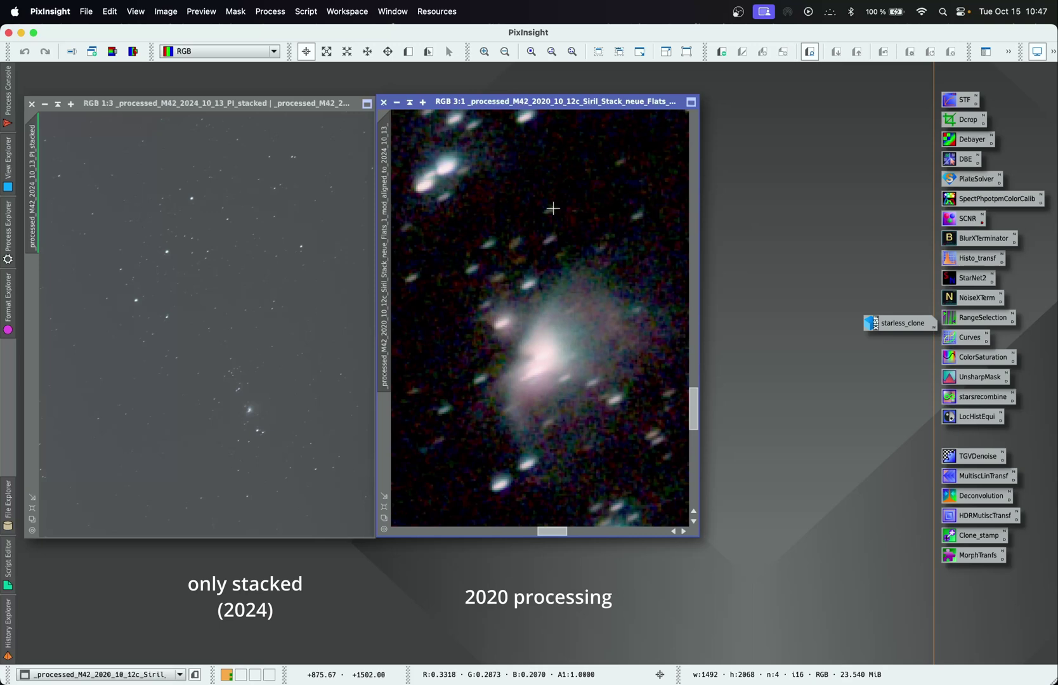
{"action": "scroll", "coordinate": [552, 209], "scroll_direction": "down", "scroll_amount": 2}
{"action": "left_click_drag", "start_coordinate": [694, 374], "coordinate": [694, 351]}
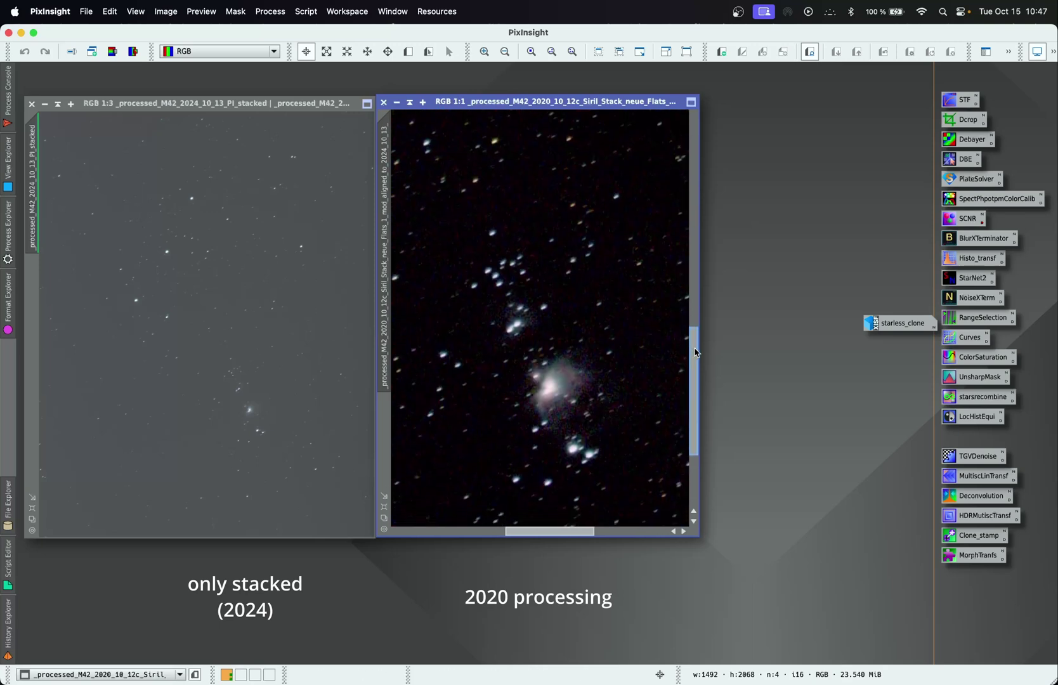
{"action": "right_click", "coordinate": [575, 260]}
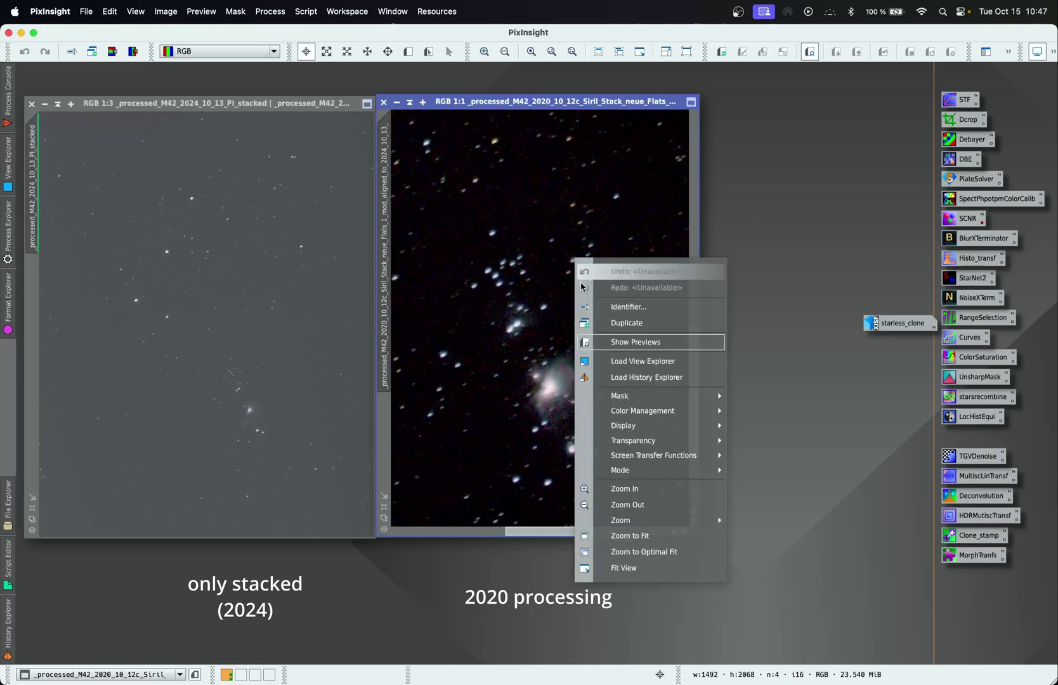
{"action": "left_click", "coordinate": [657, 540]}
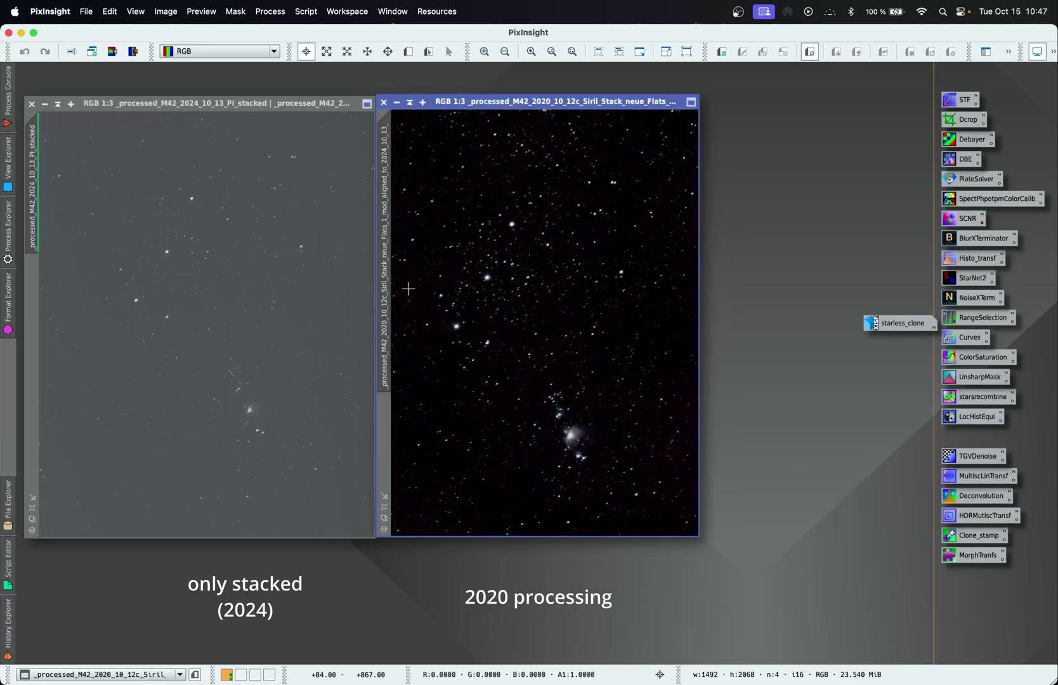
- Examine the bright star and faint red nebula in the 2020 image at 2:1, and fit the whole image again
{"action": "scroll", "coordinate": [446, 320], "scroll_direction": "up", "scroll_amount": 2}
{"action": "scroll", "coordinate": [445, 320], "scroll_direction": "up", "scroll_amount": 1}
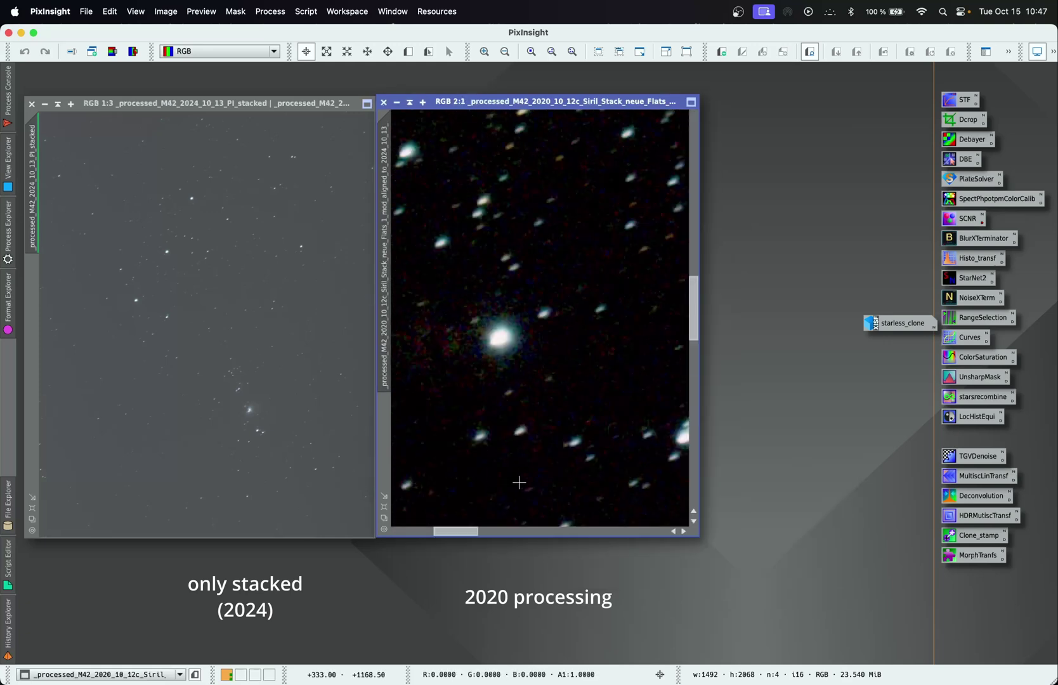
{"action": "left_click_drag", "start_coordinate": [470, 531], "coordinate": [461, 532]}
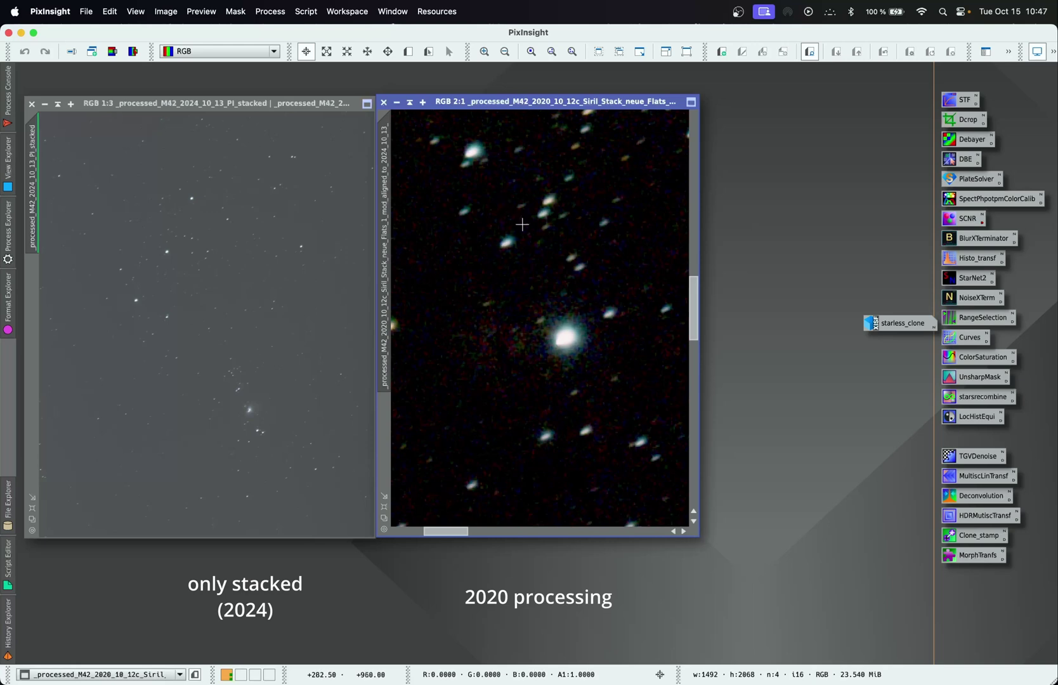
{"action": "right_click", "coordinate": [586, 217]}
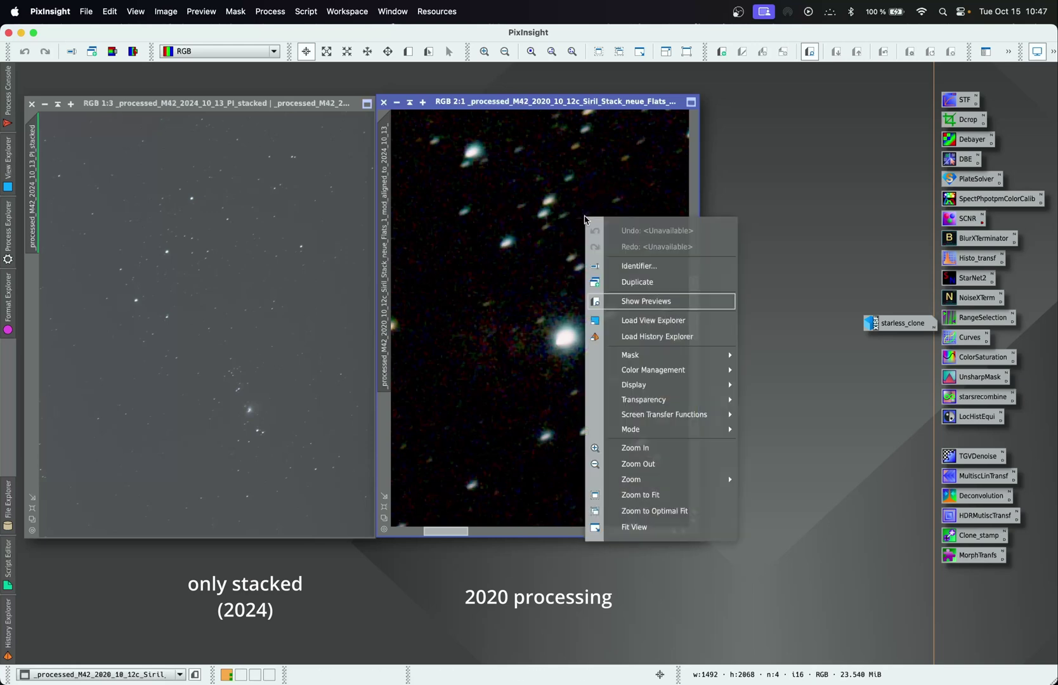
{"action": "left_click", "coordinate": [690, 501]}
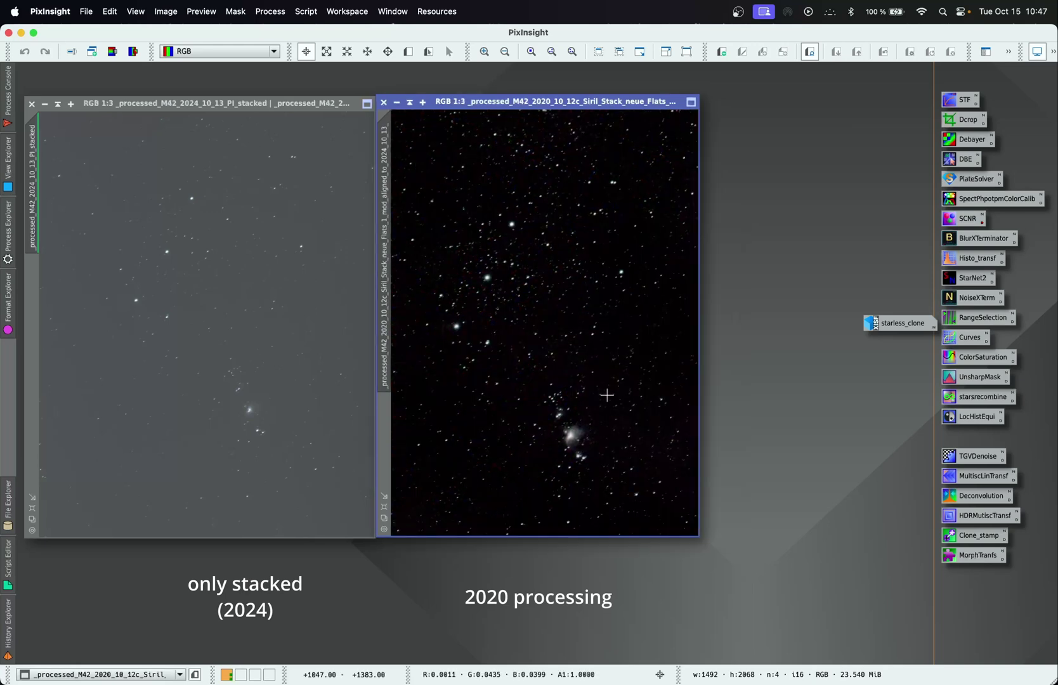
- Restore starless_clone beside the other two images and inspect the Orion Nebula in the 2020 image at 1:1
{"action": "double_click", "coordinate": [897, 328]}
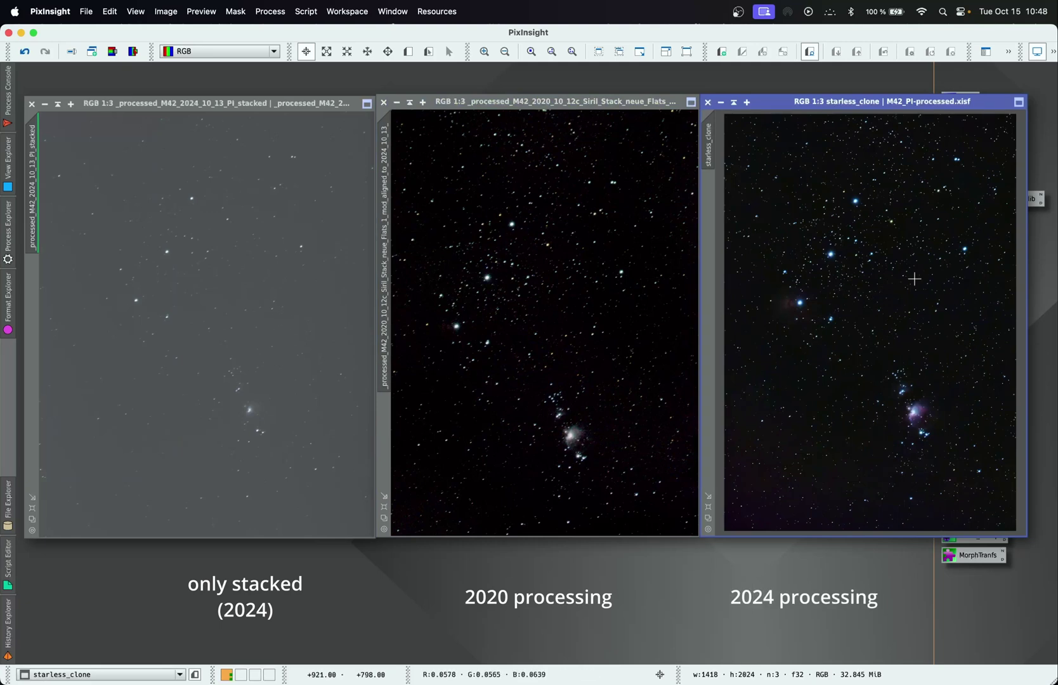
{"action": "left_click", "coordinate": [516, 418]}
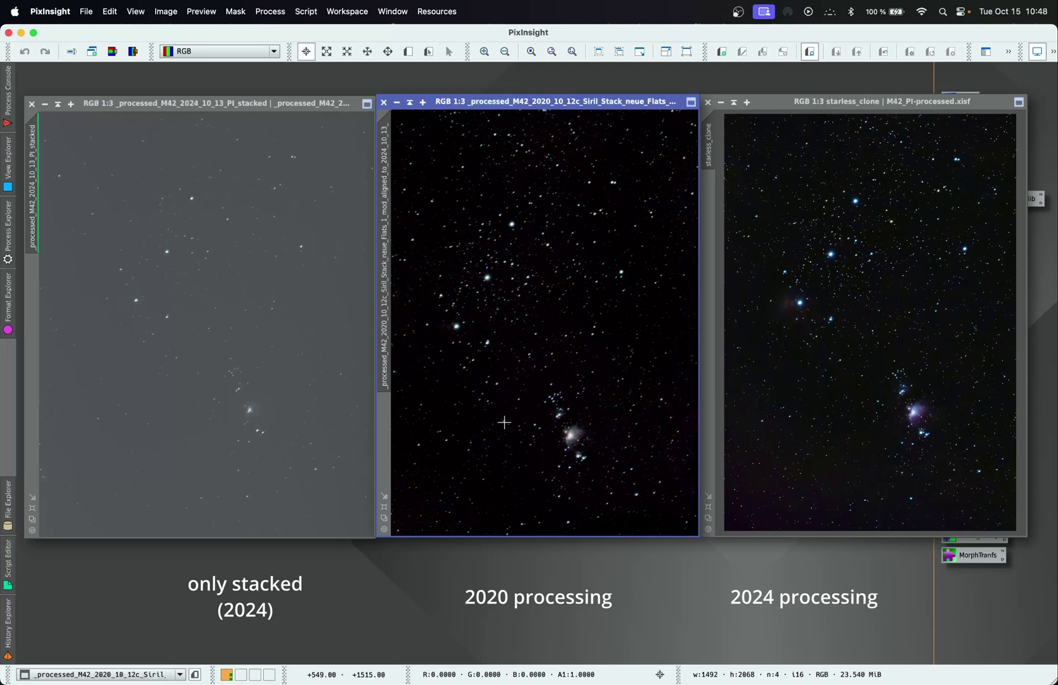
{"action": "scroll", "coordinate": [574, 455], "scroll_direction": "up", "scroll_amount": 1}
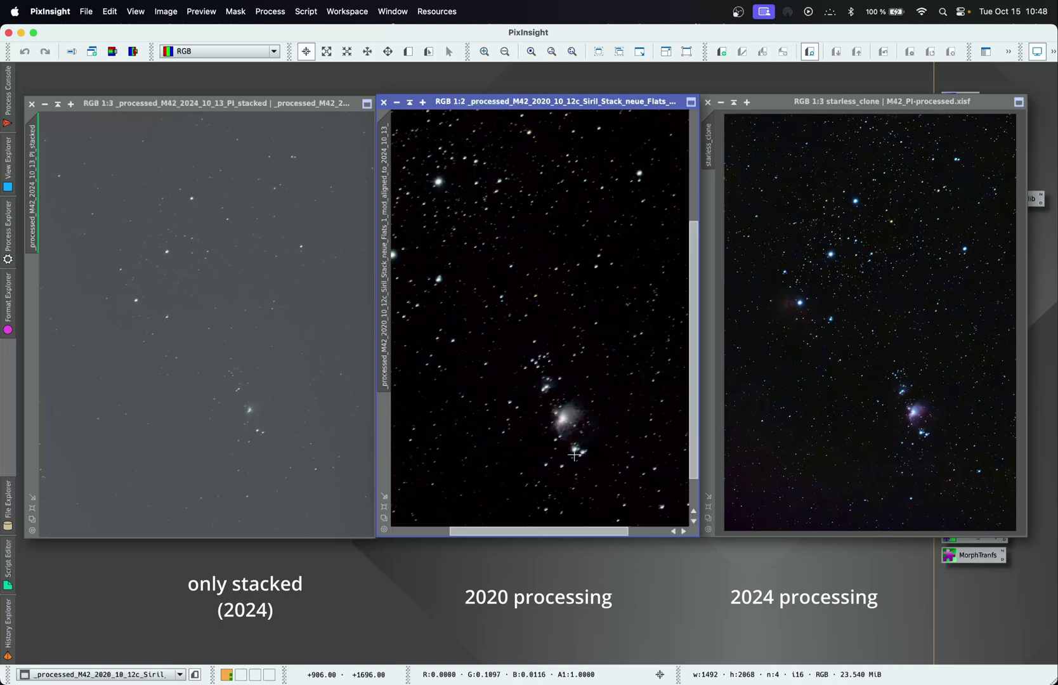
{"action": "scroll", "coordinate": [574, 455], "scroll_direction": "up", "scroll_amount": 1}
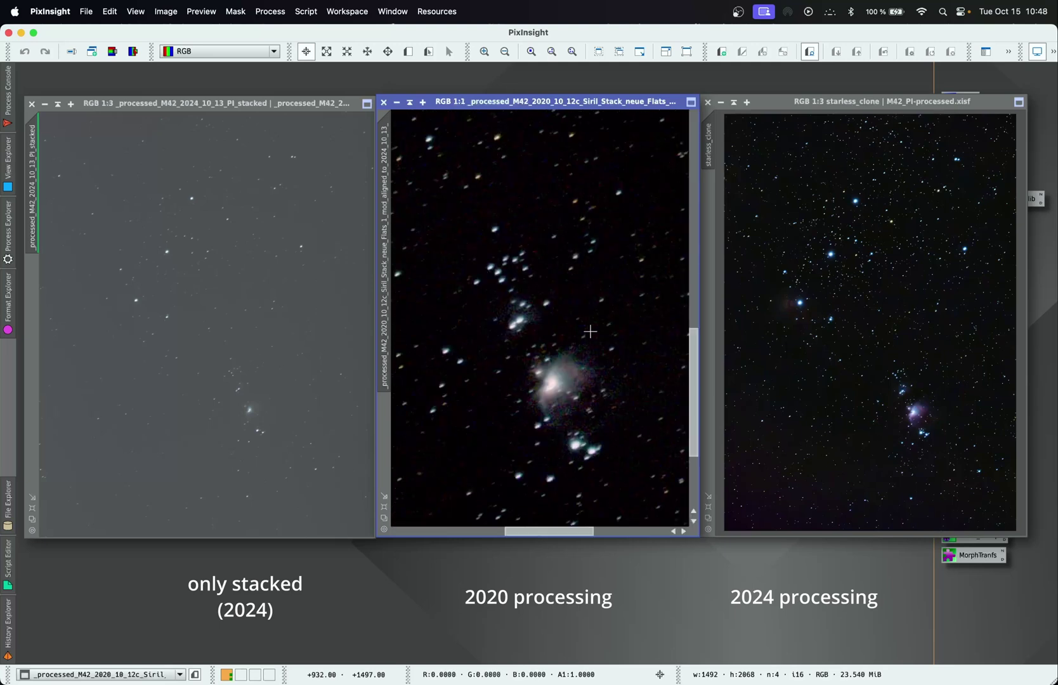
{"action": "right_click", "coordinate": [590, 279]}
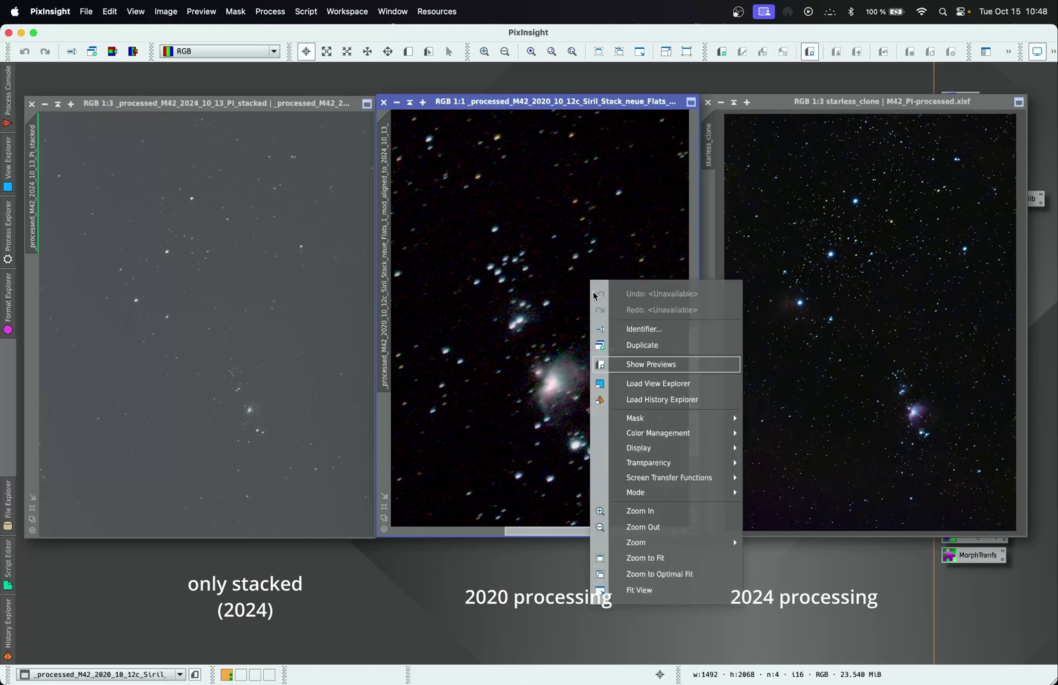
{"action": "left_click", "coordinate": [519, 433]}
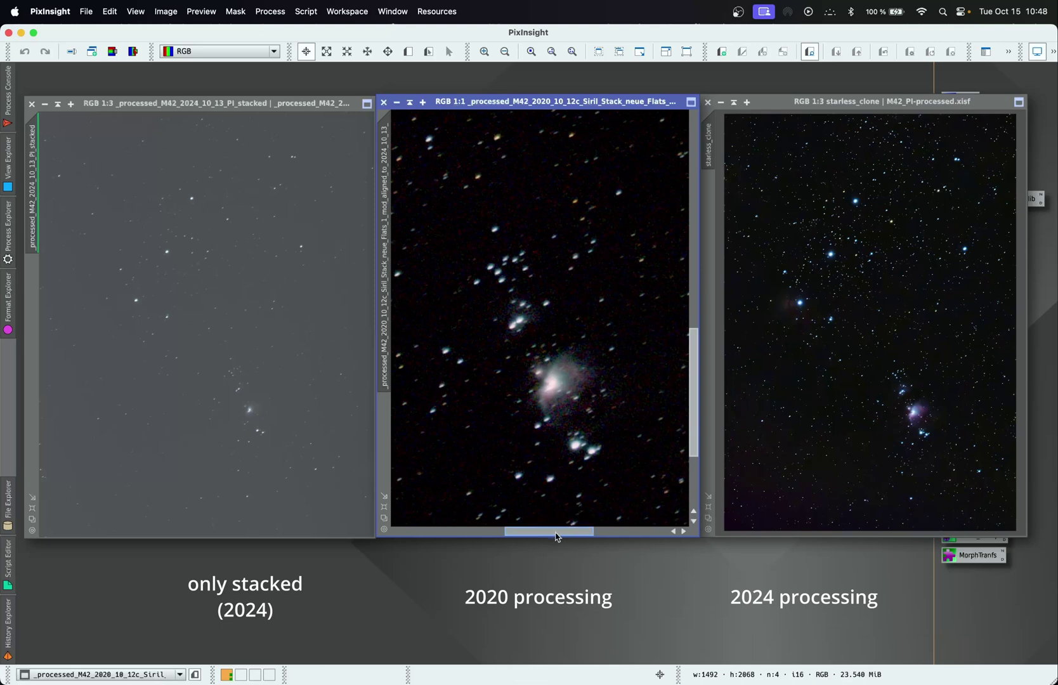
- Show the bright star with the faint red nebula at 1:1 in the 2020 image and copy that view to starless_clone
{"action": "left_click_drag", "start_coordinate": [558, 532], "coordinate": [467, 531]}
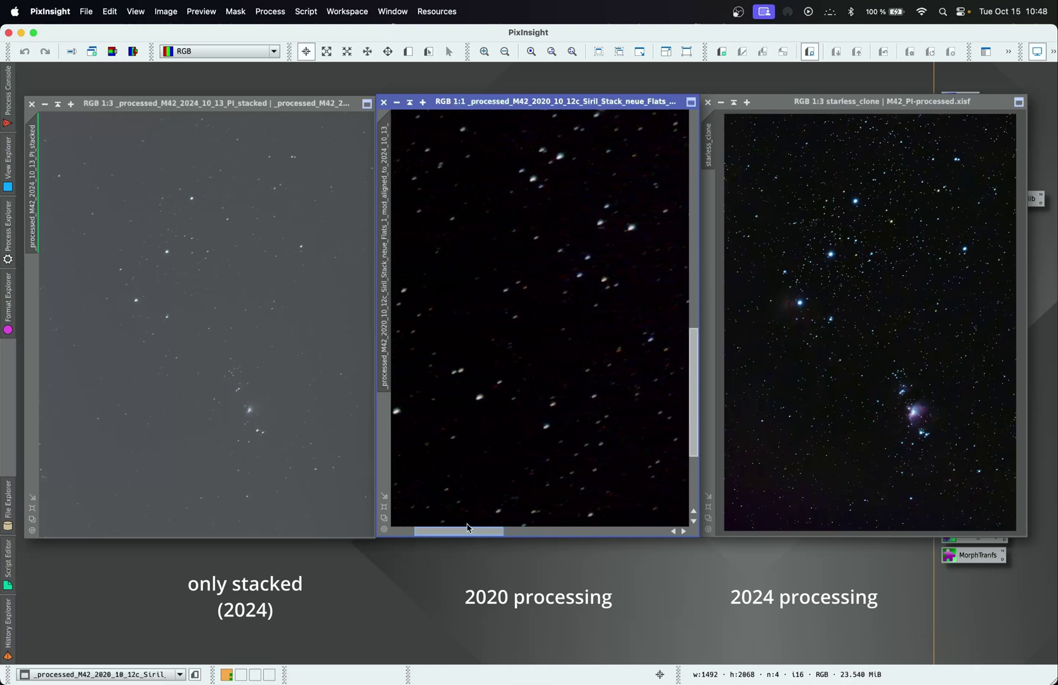
{"action": "left_click_drag", "start_coordinate": [695, 409], "coordinate": [695, 324]}
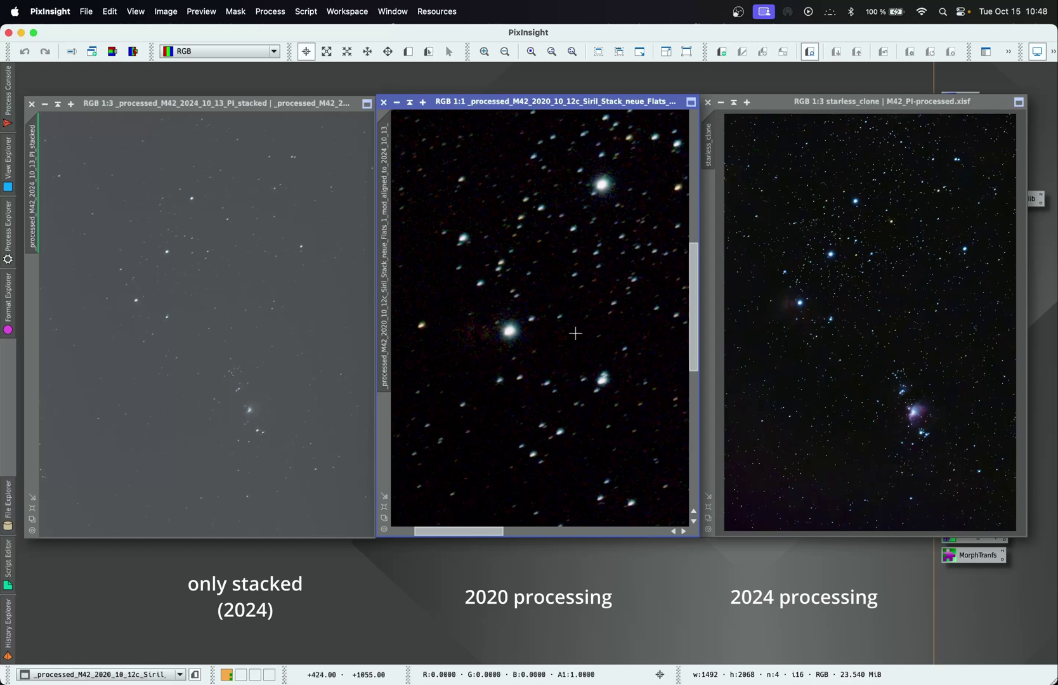
{"action": "left_click_drag", "start_coordinate": [388, 242], "coordinate": [711, 136]}
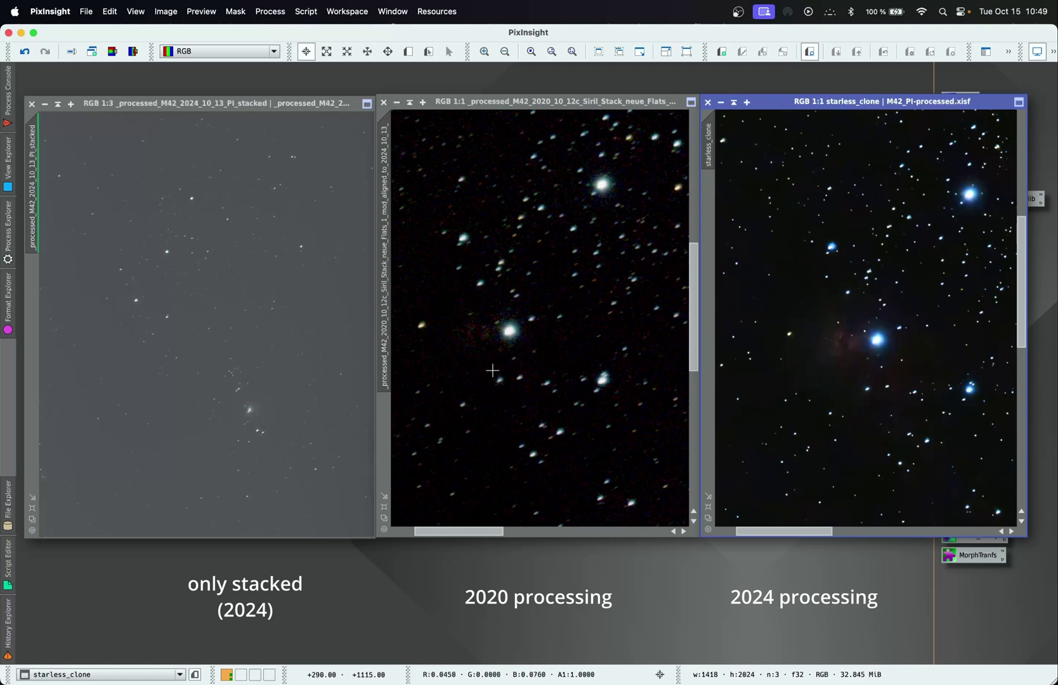
- Show the Orion Nebula at 1:1 in the 2020 image and copy that view to starless_clone and the stacked 2024 image
{"action": "left_click", "coordinate": [583, 312]}
{"action": "right_click", "coordinate": [583, 313]}
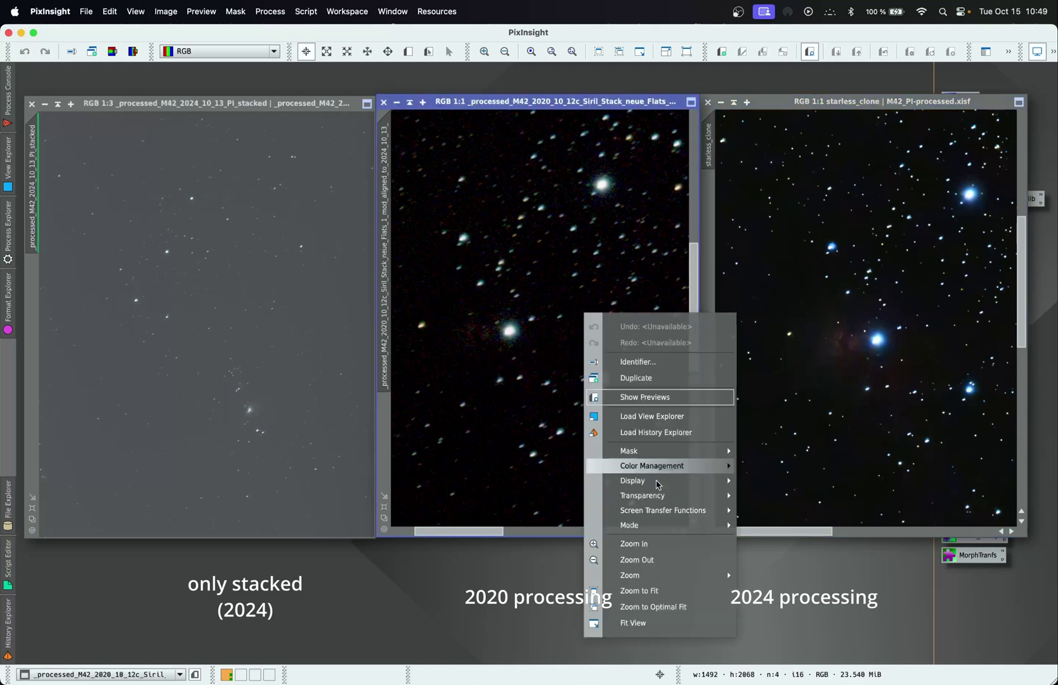
{"action": "left_click", "coordinate": [660, 606]}
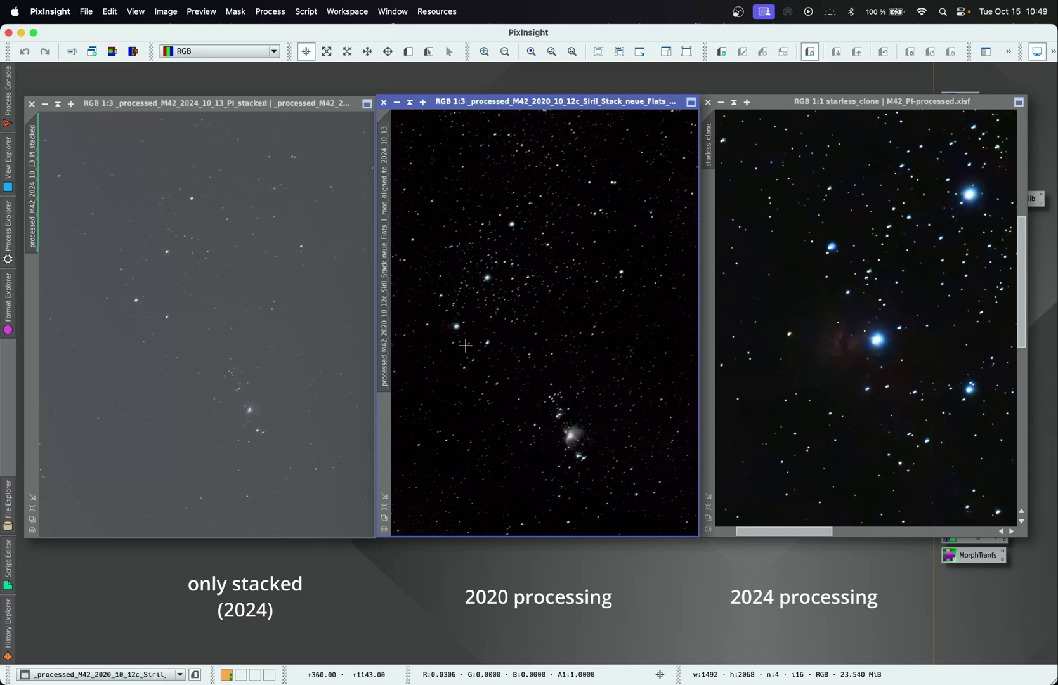
{"action": "scroll", "coordinate": [586, 437], "scroll_direction": "up", "scroll_amount": 5}
{"action": "scroll", "coordinate": [585, 444], "scroll_direction": "down", "scroll_amount": 3}
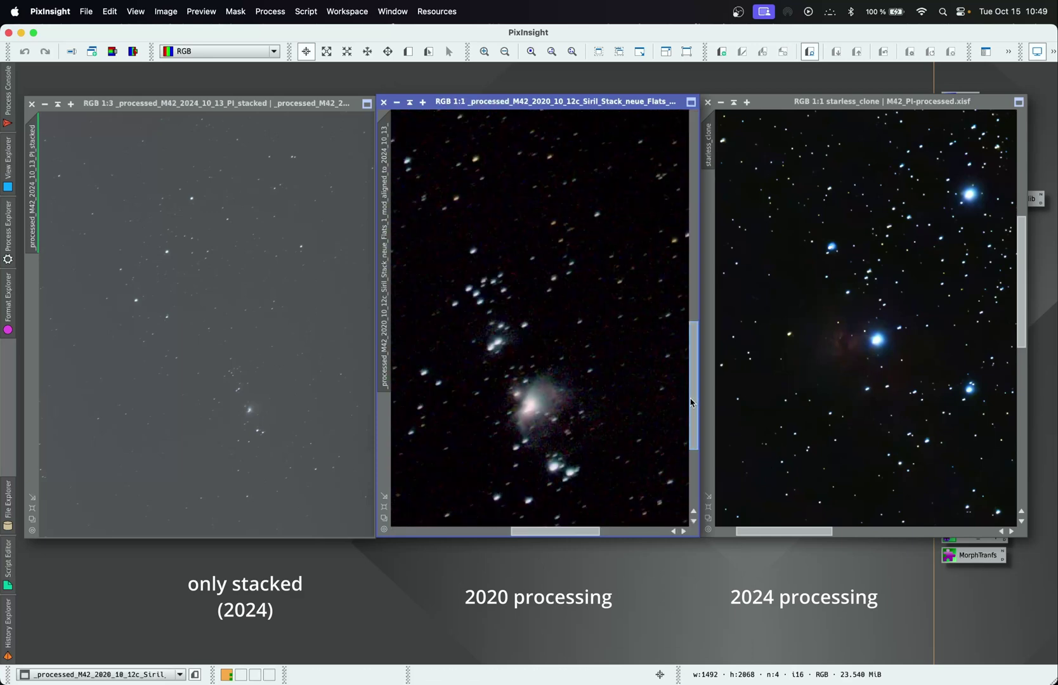
{"action": "left_click_drag", "start_coordinate": [693, 400], "coordinate": [697, 440]}
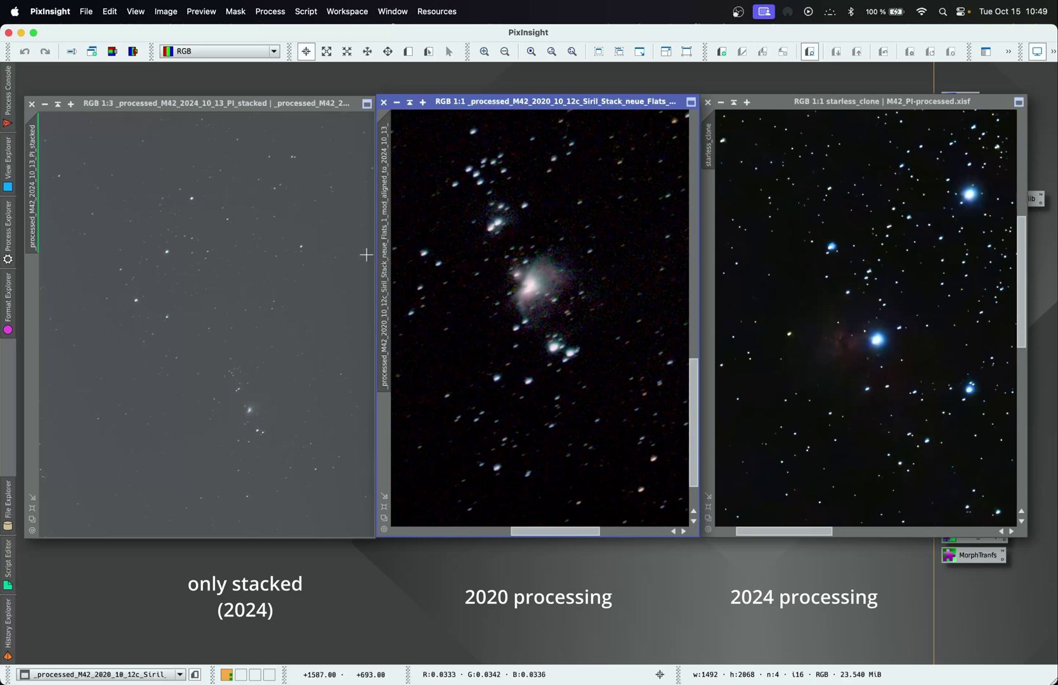
{"action": "left_click_drag", "start_coordinate": [385, 253], "coordinate": [718, 145]}
{"action": "left_click_drag", "start_coordinate": [388, 183], "coordinate": [38, 190]}
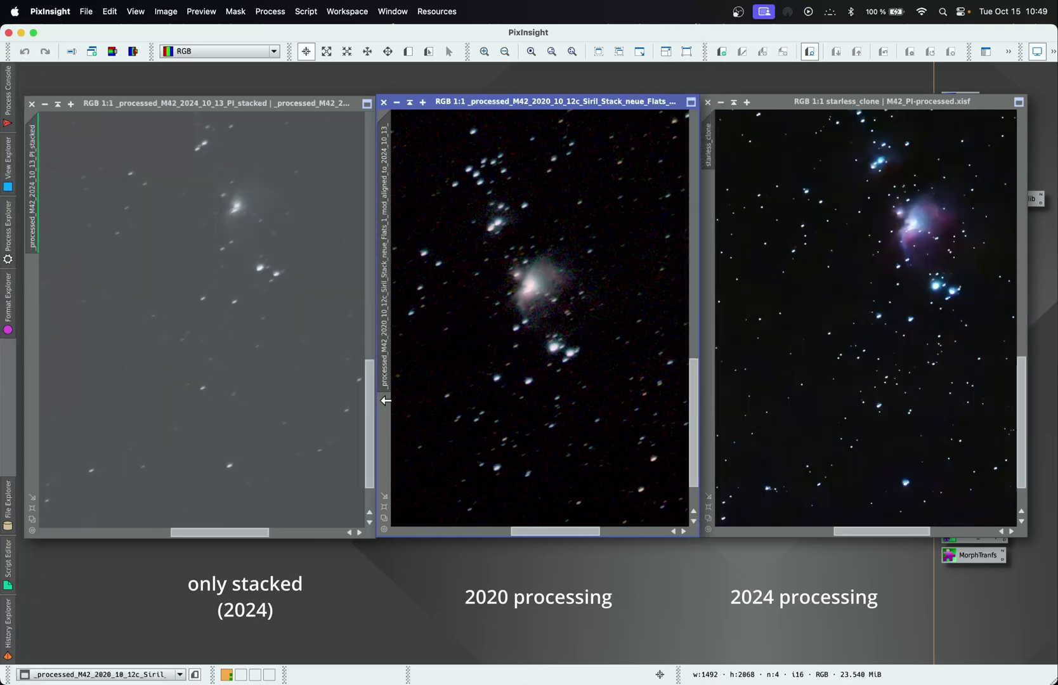
- Line up the Orion Nebula in starless_clone with the 2020 view and compare the two processed versions
{"action": "left_click_drag", "start_coordinate": [894, 537], "coordinate": [918, 537]}
{"action": "left_click_drag", "start_coordinate": [1020, 411], "coordinate": [1018, 385]}
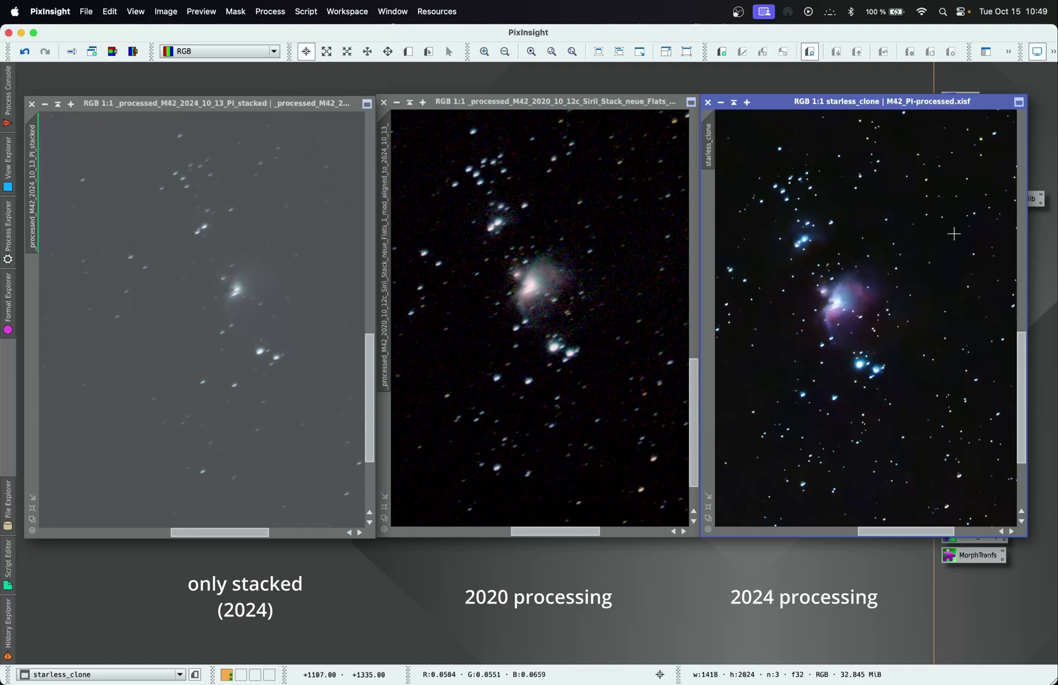
{"action": "scroll", "coordinate": [954, 233], "scroll_direction": "down", "scroll_amount": 1}
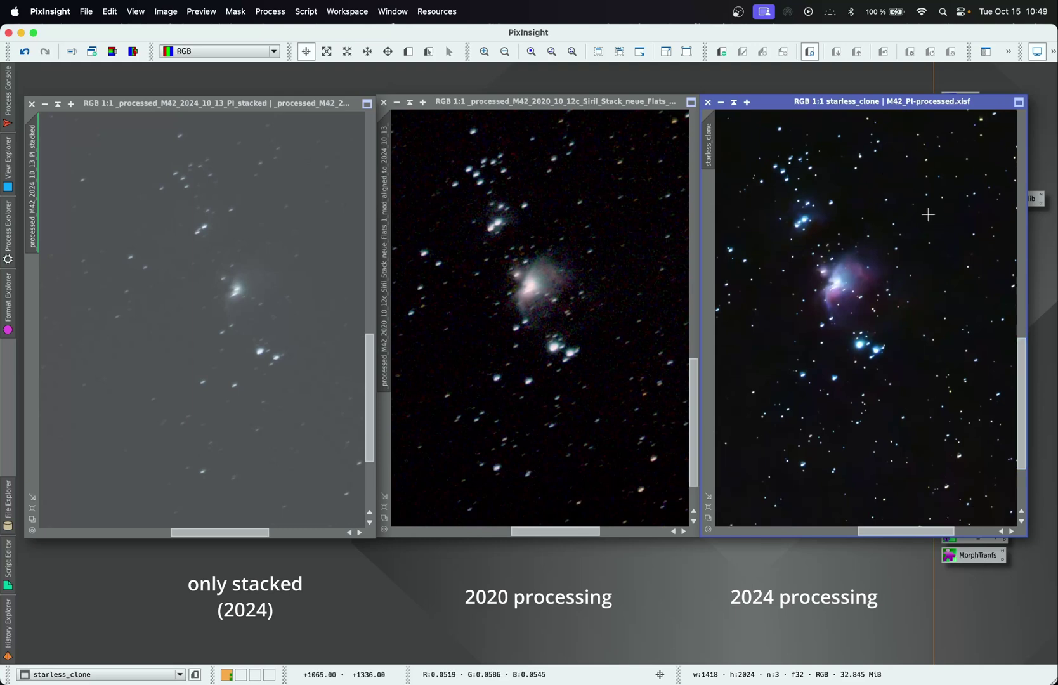
{"action": "left_click", "coordinate": [620, 226]}
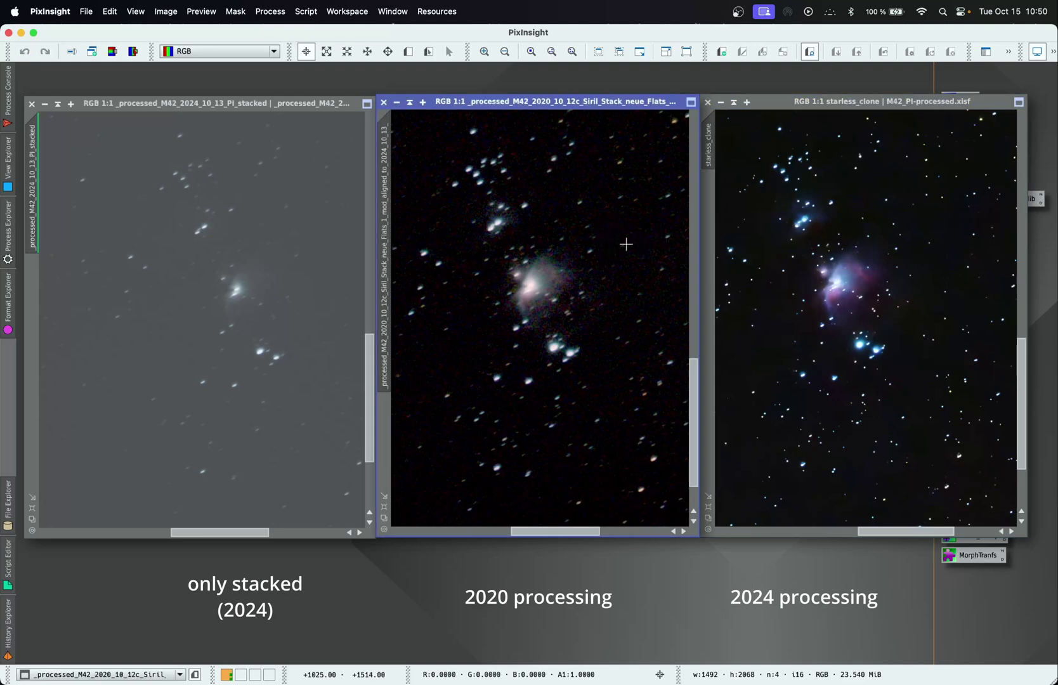
{"action": "left_click", "coordinate": [944, 228]}
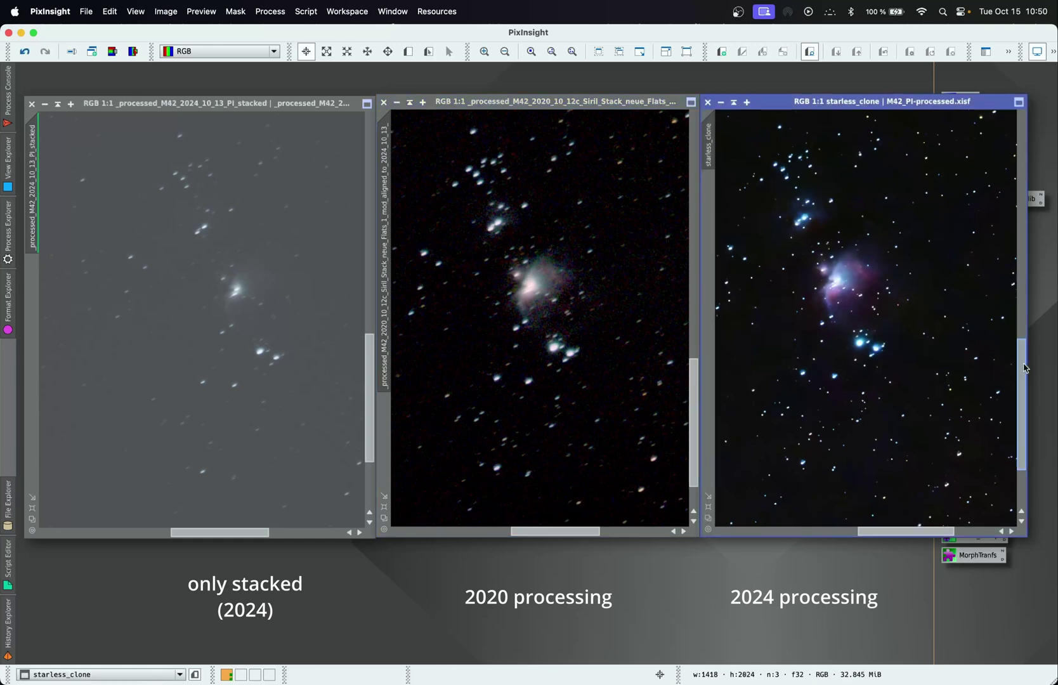